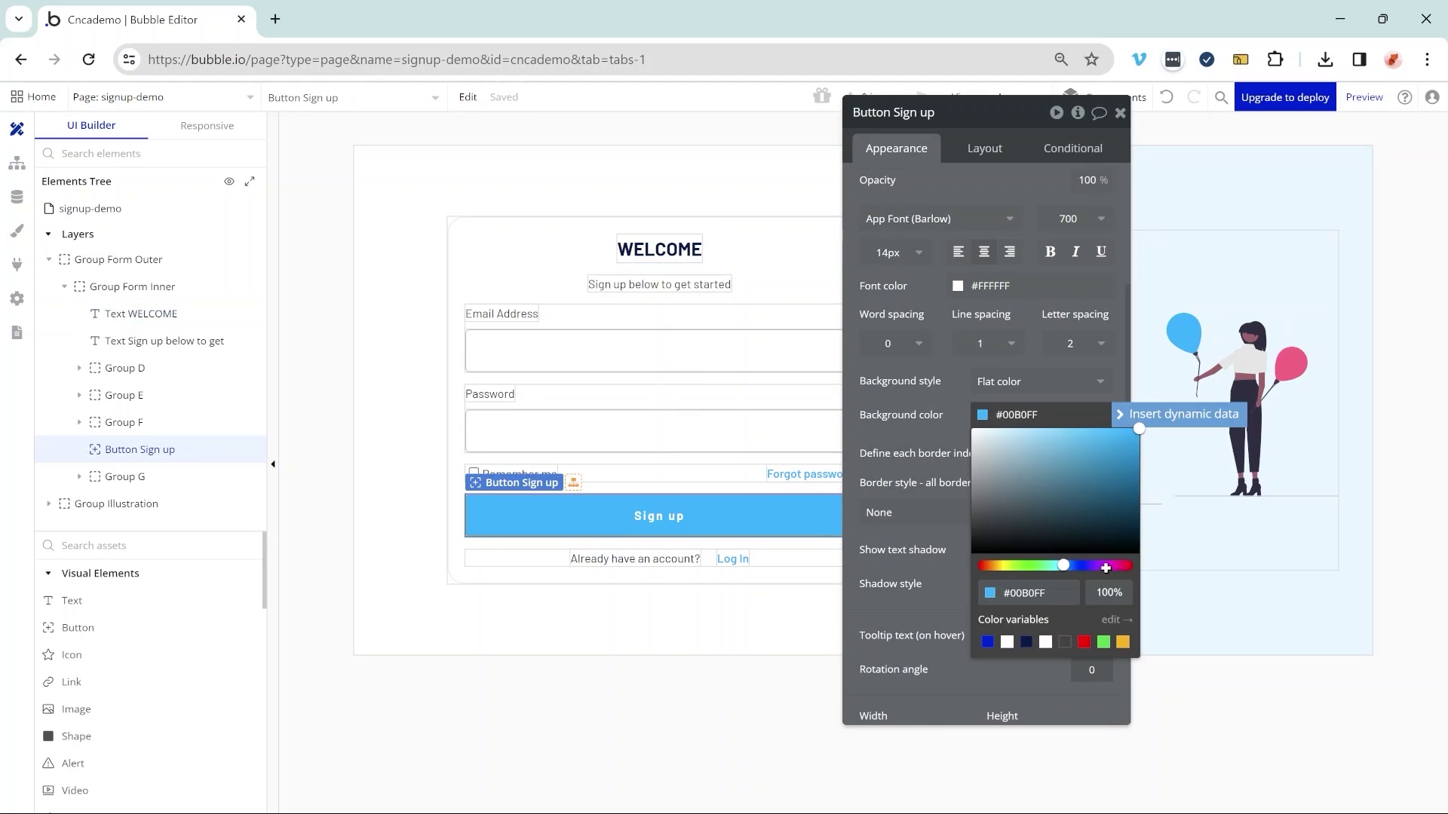
- Turn the Sign up button's background magenta, then inspect the Expense and Message data type fields
click(1105, 567)
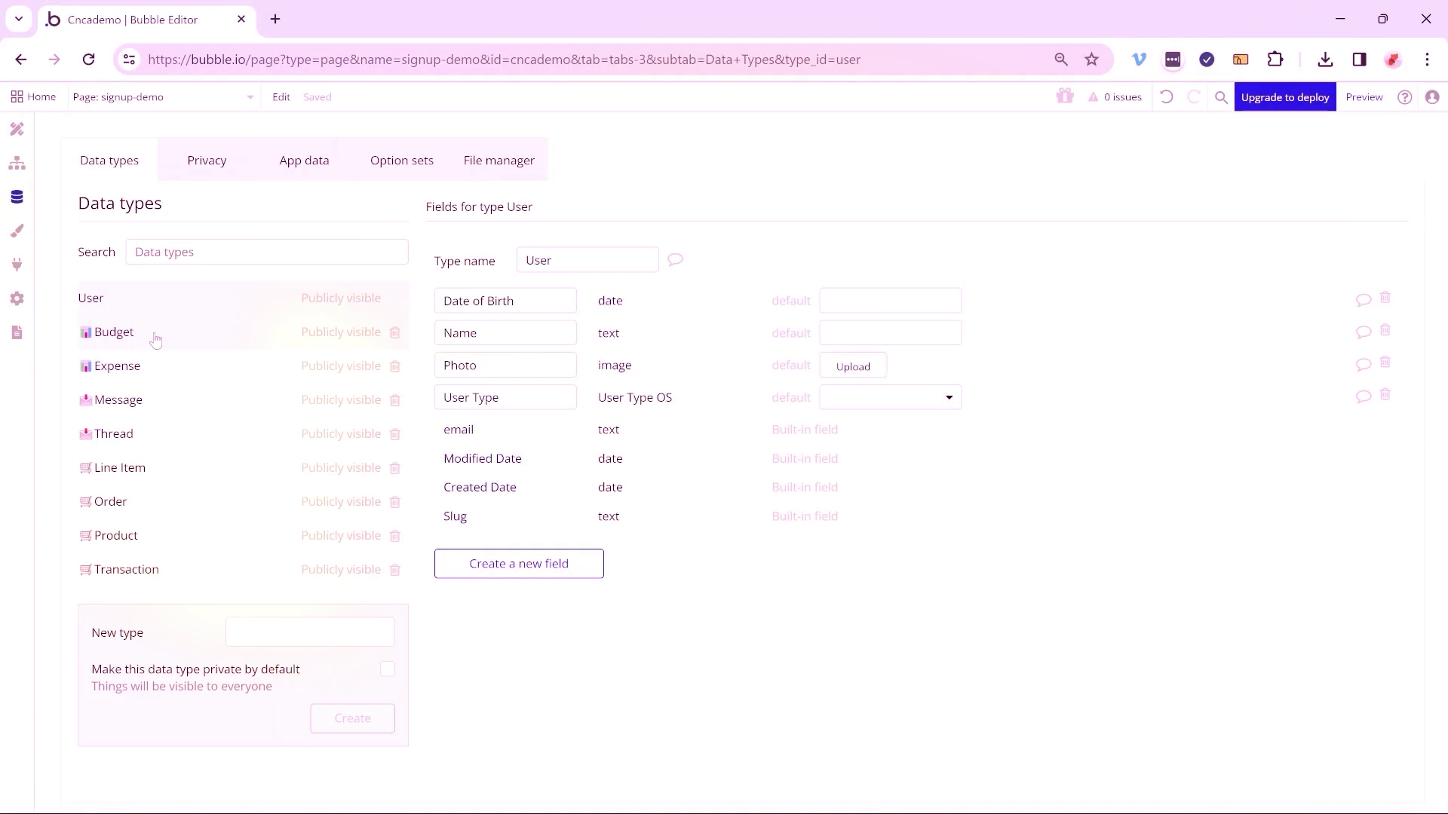
click(152, 333)
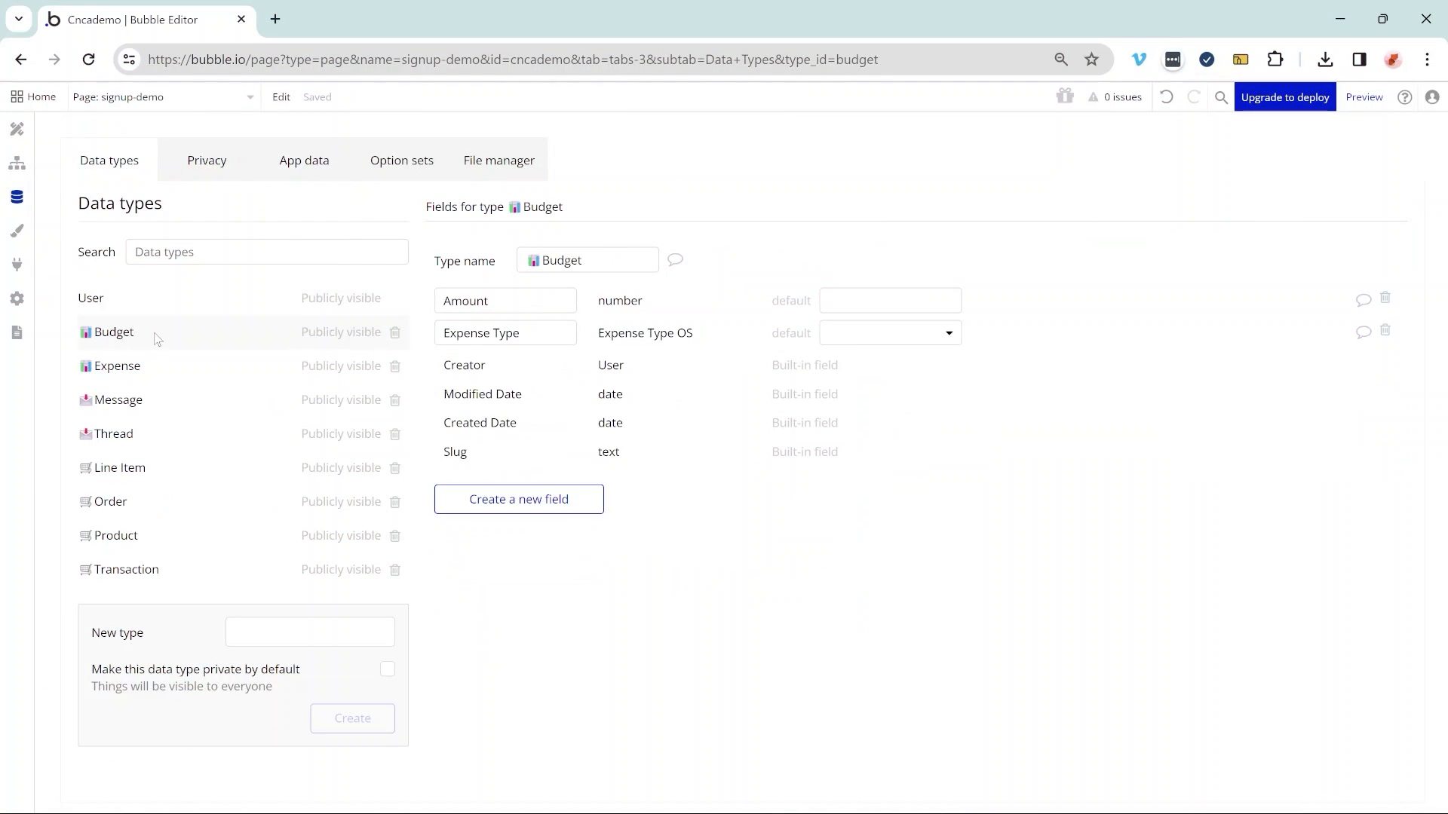
click(143, 365)
click(15, 395)
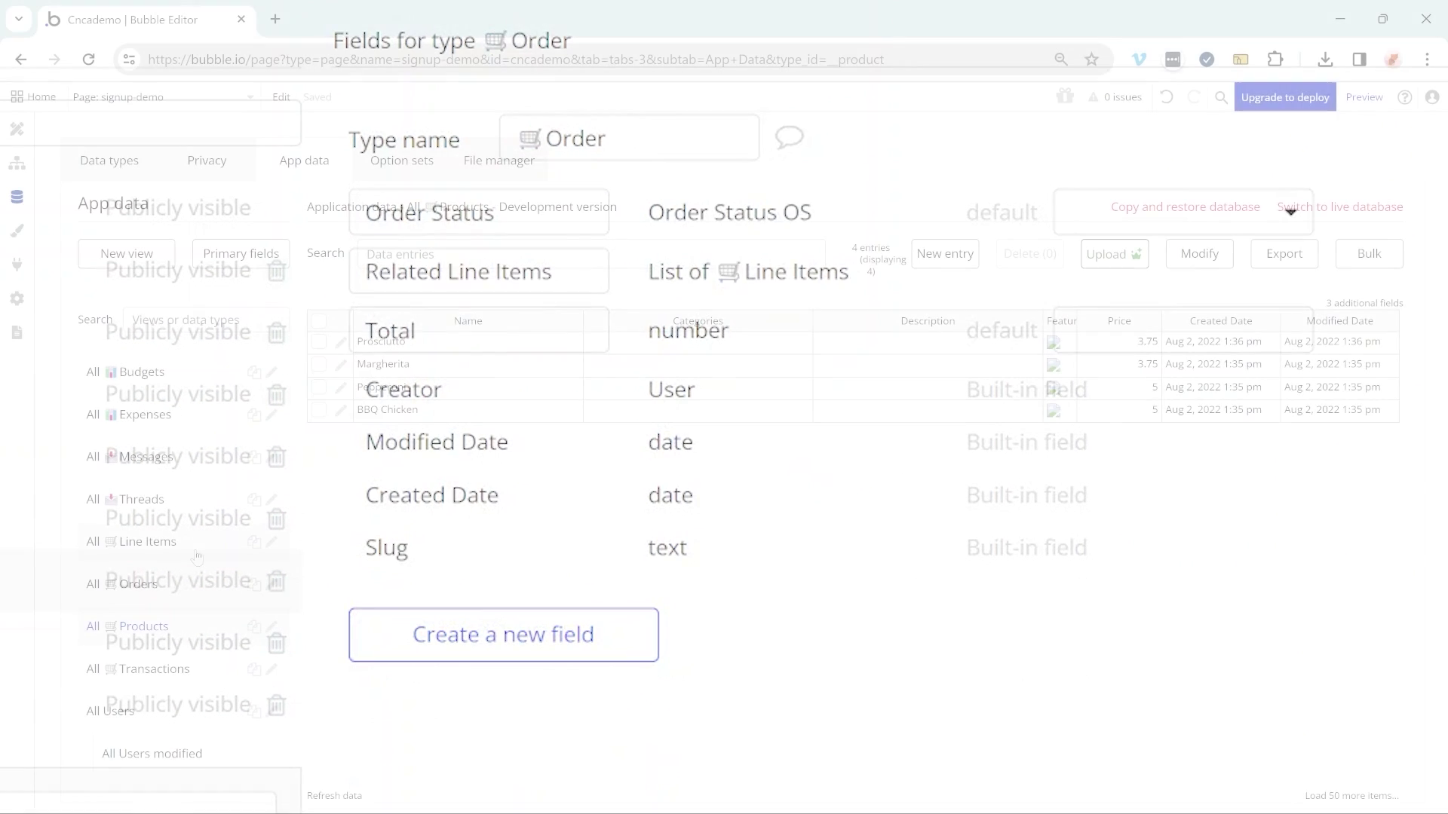
- Browse the stored Line Items, Message and Expense records in App data
click(195, 545)
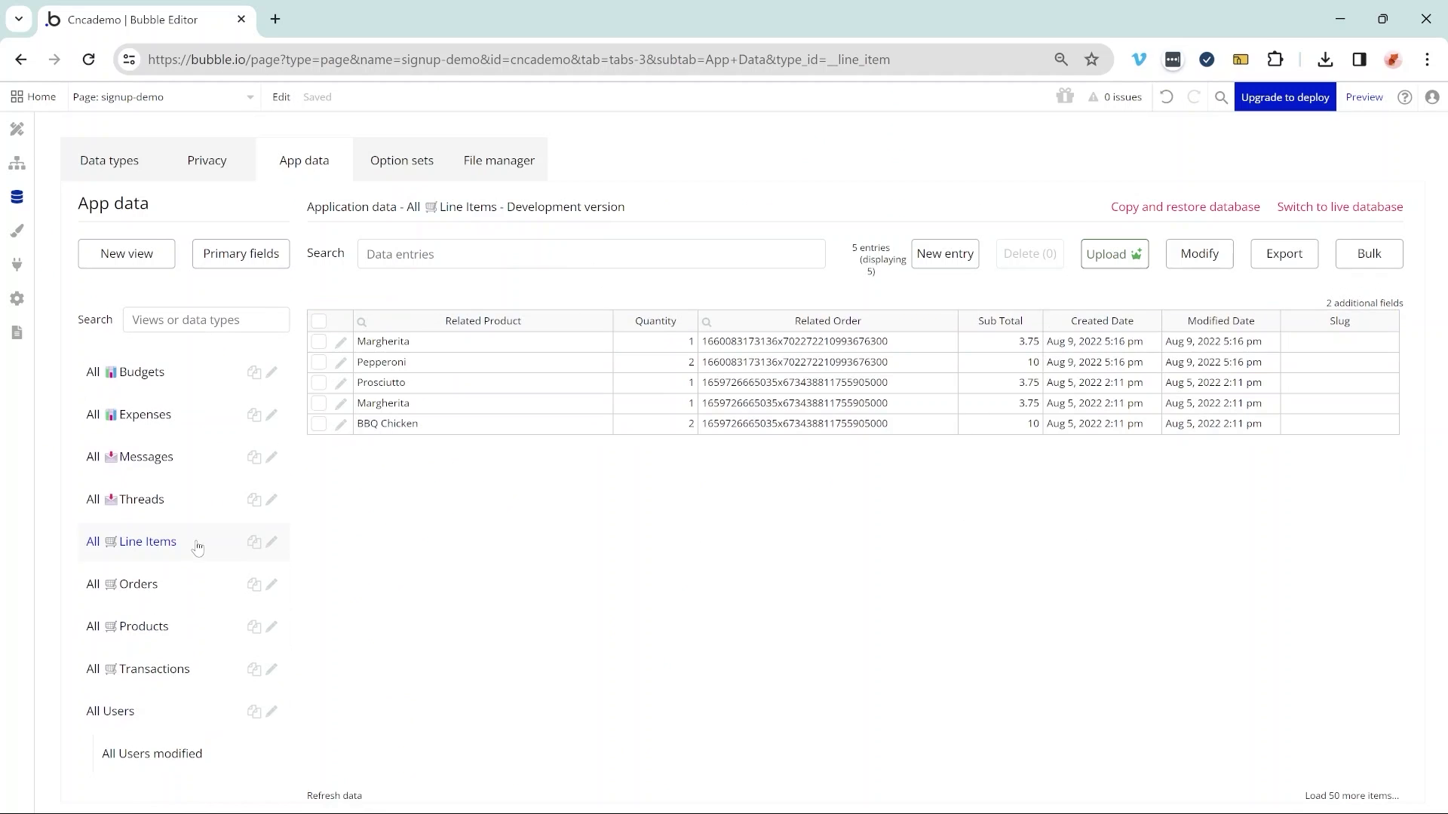
click(200, 456)
click(202, 424)
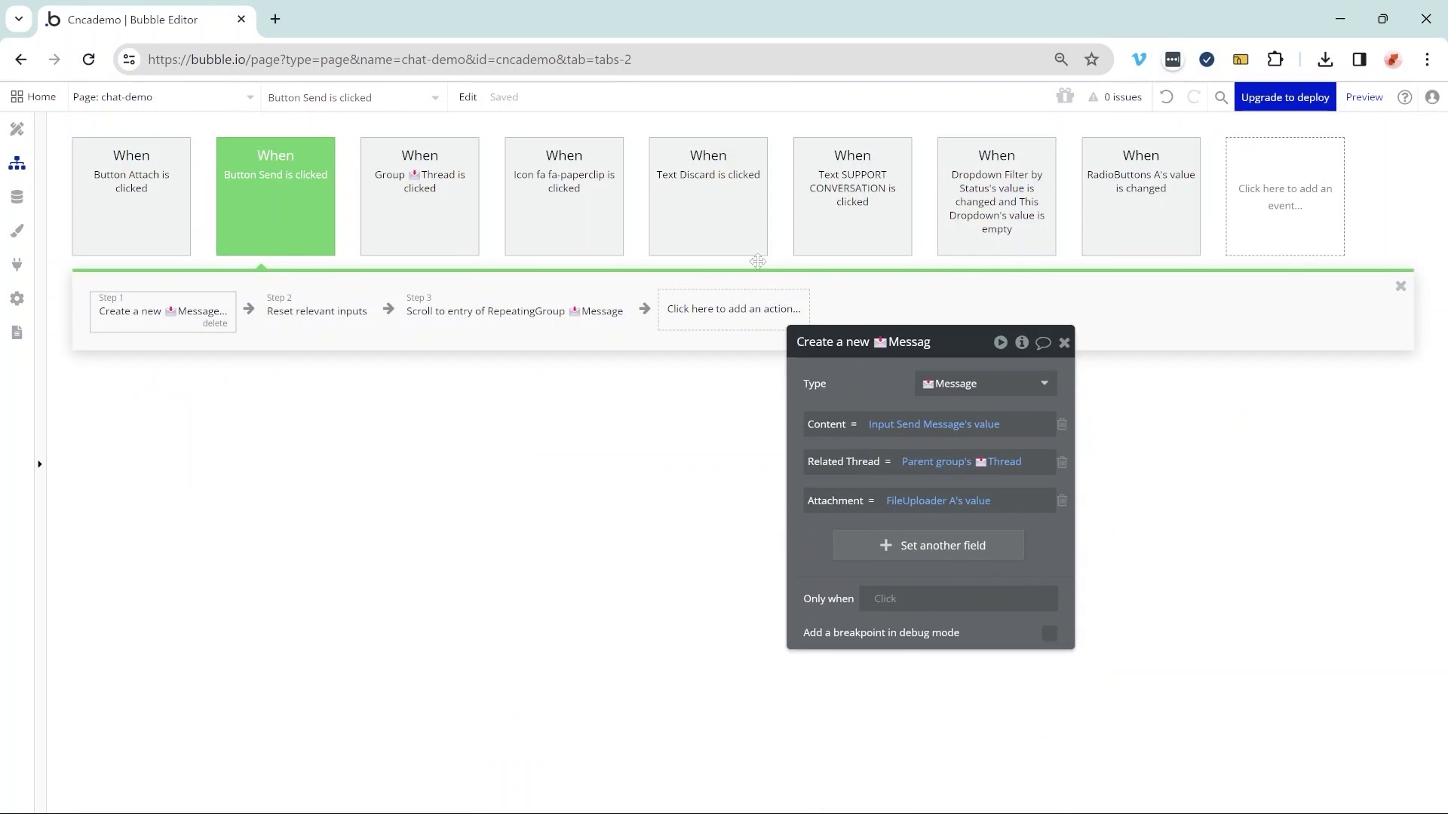
- Add a Send email action after the scroll-to-message step and place the caret in its body
drag(758, 262, 832, 212)
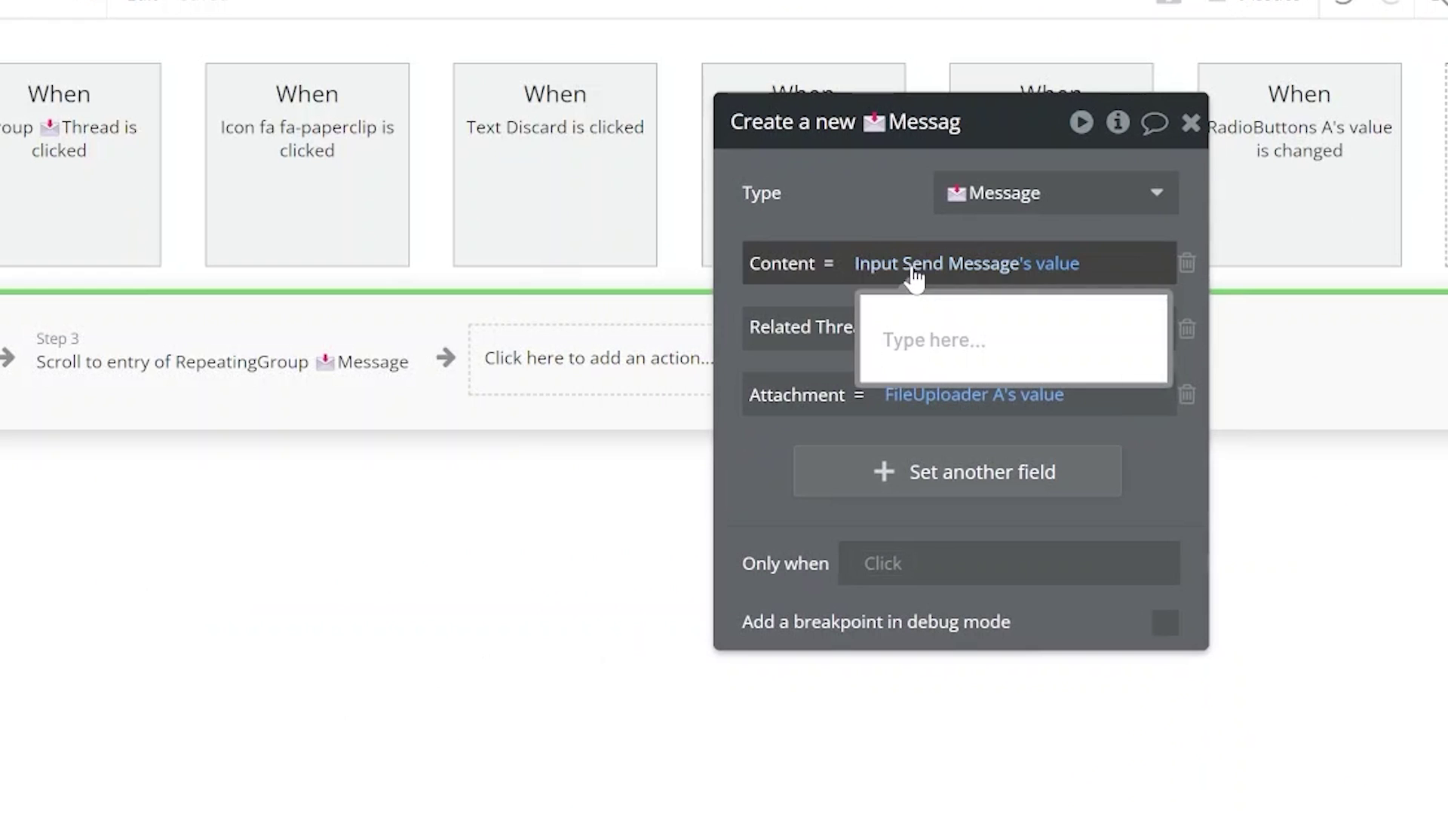
click(564, 381)
text(send)
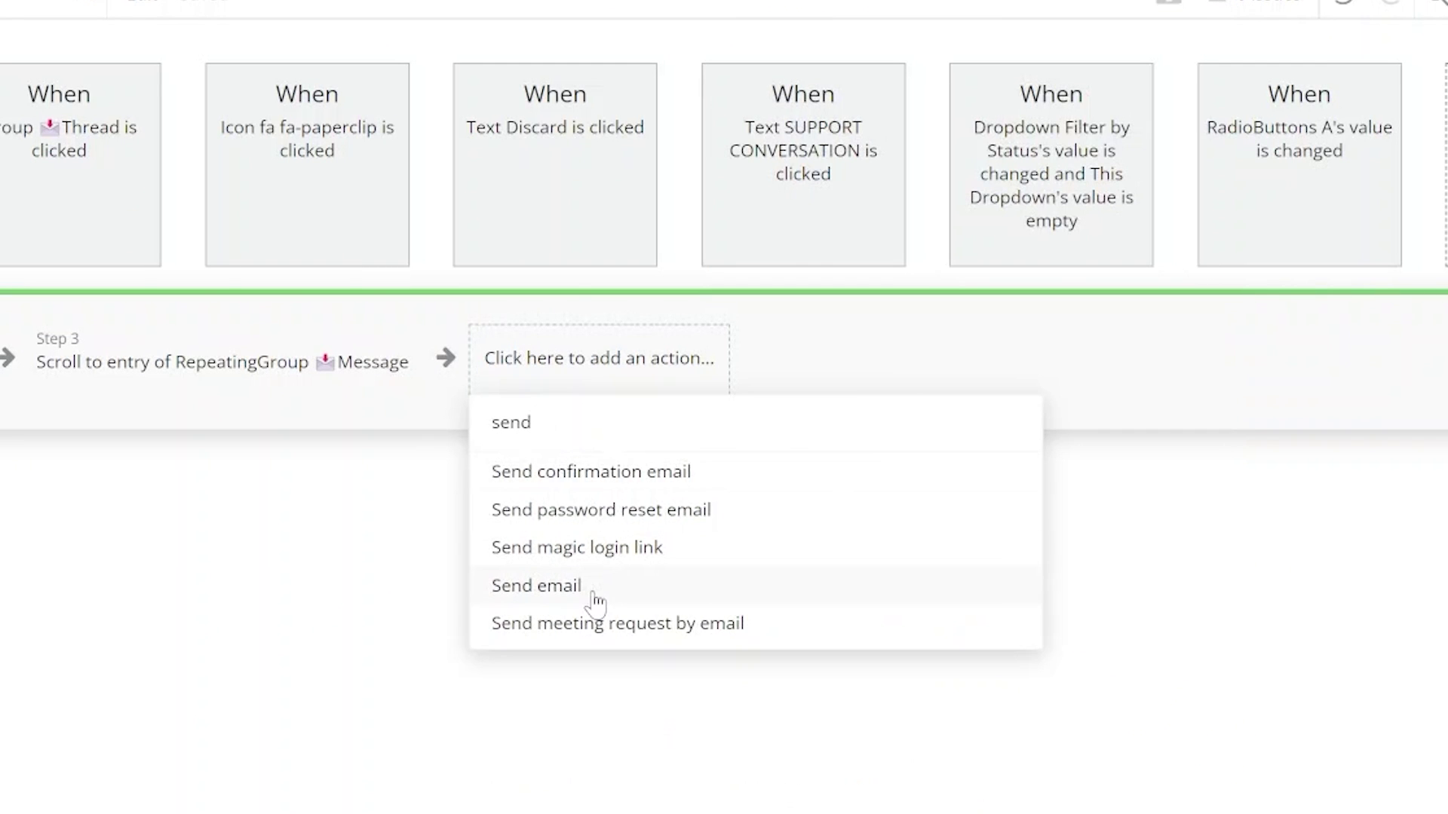
click(595, 601)
click(830, 608)
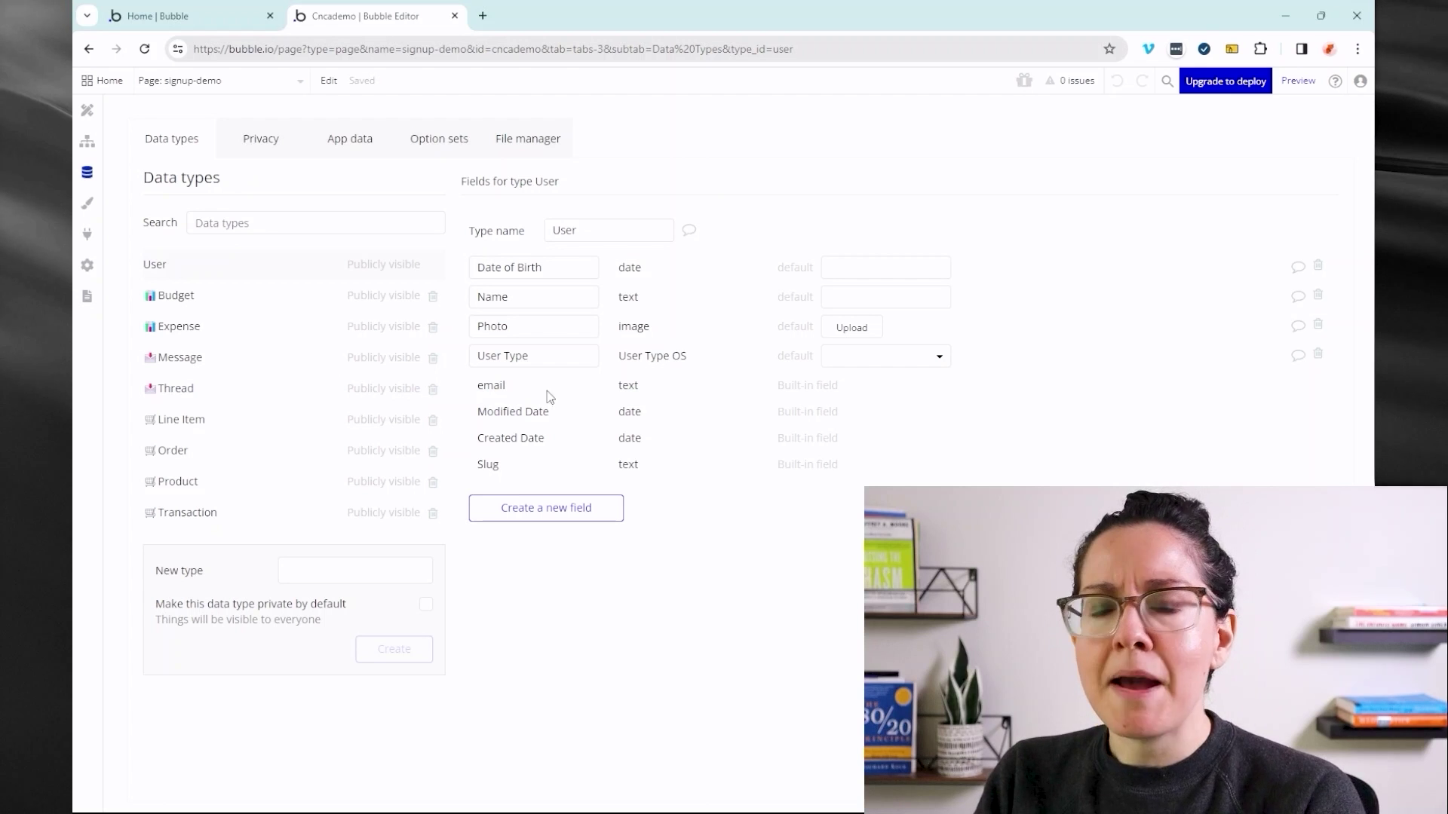
- Review the privacy rules defined for the User data type
mouse_move(542, 393)
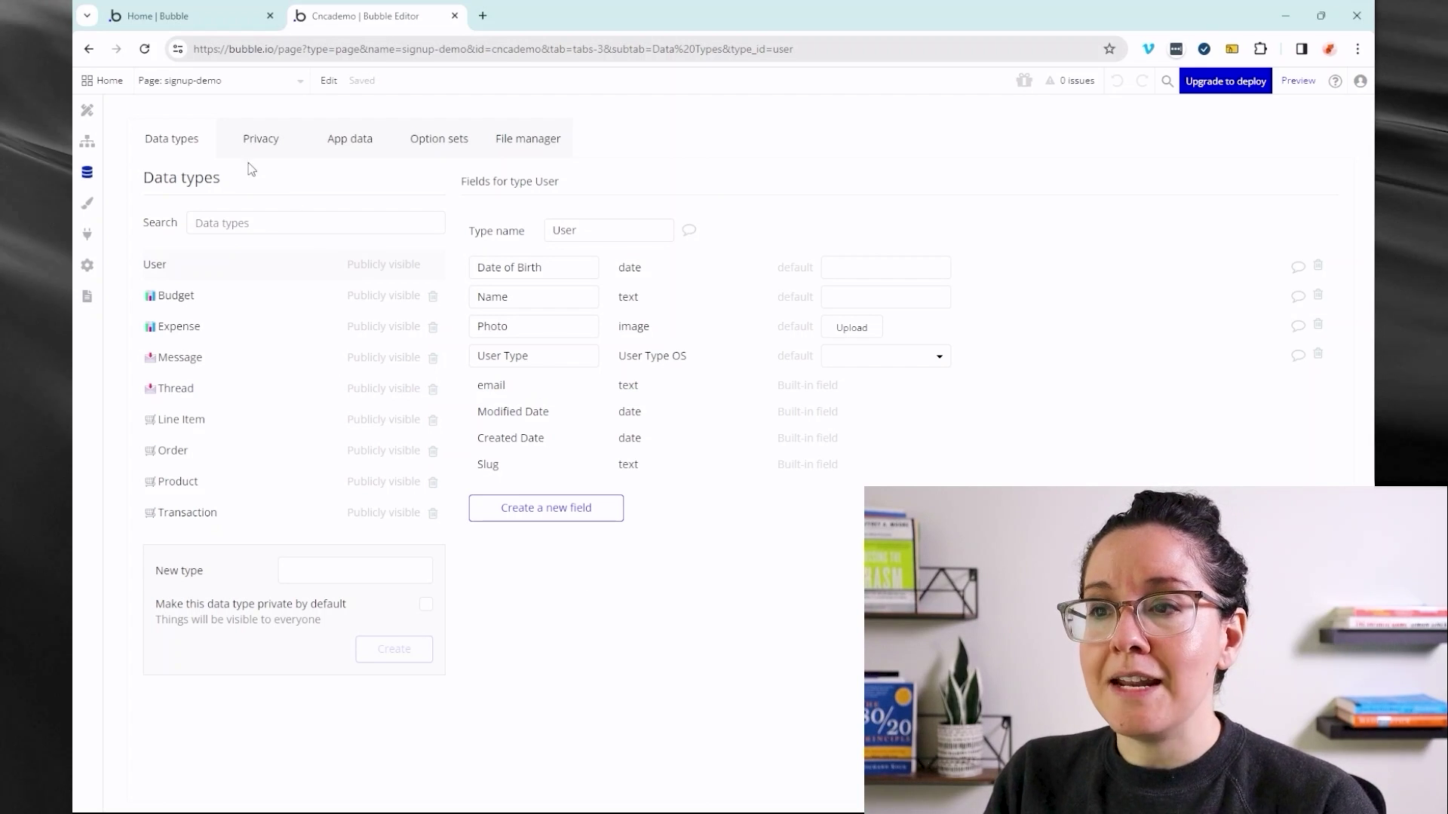
click(274, 132)
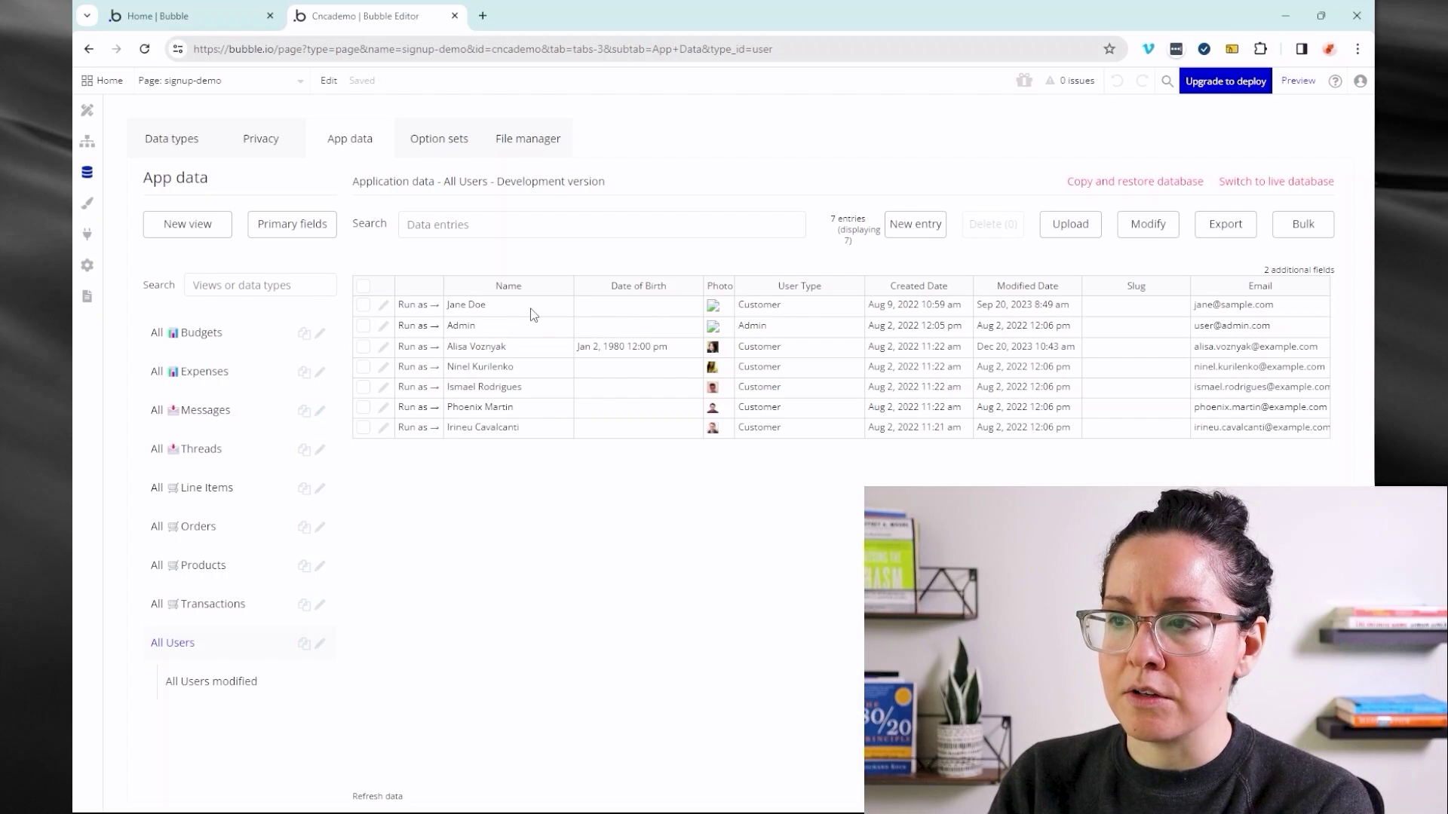
- Select cells across the user records table, then view Expense Type OS with Food, Travel and Supplies
drag(533, 315, 1312, 432)
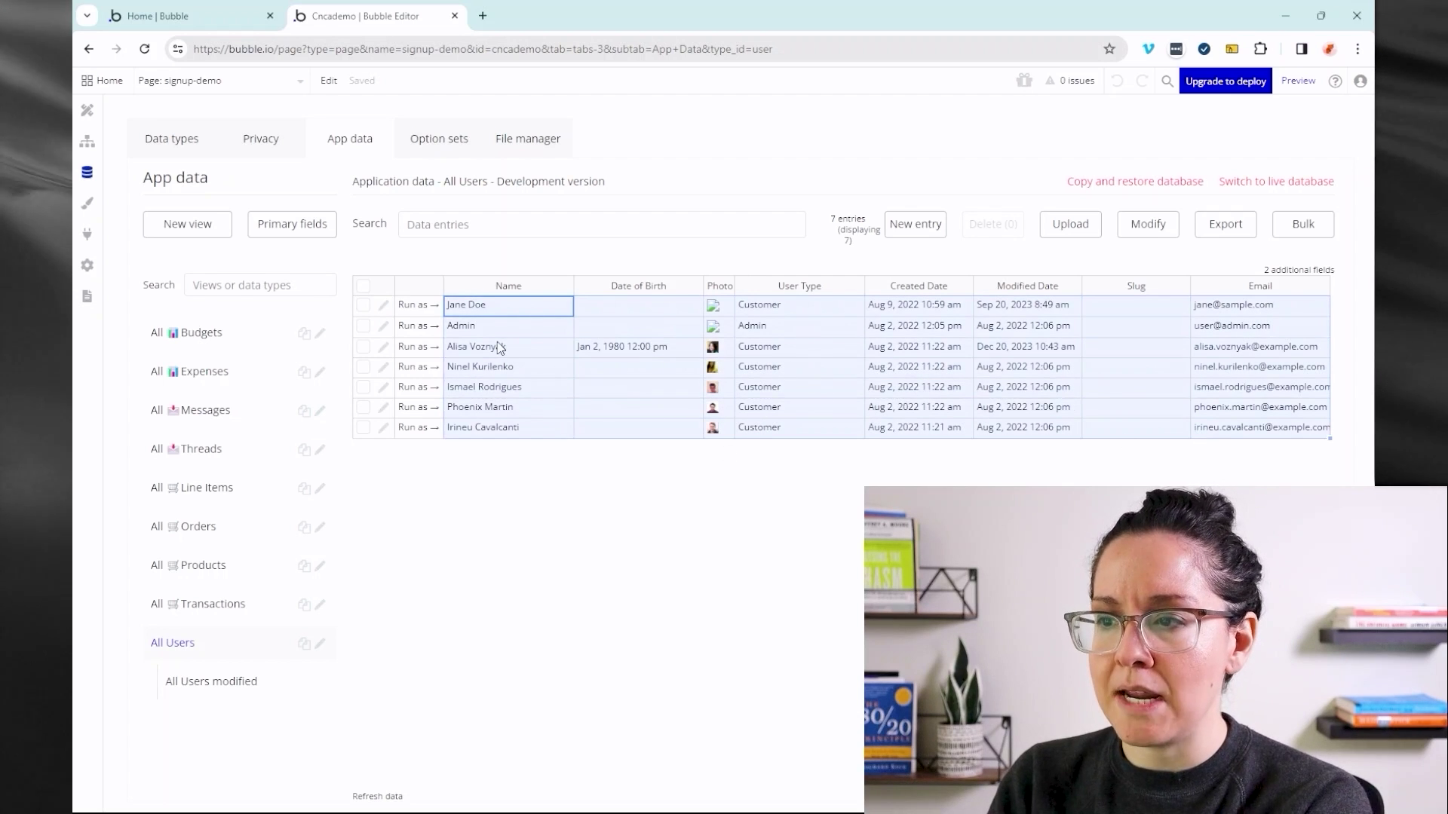
click(431, 141)
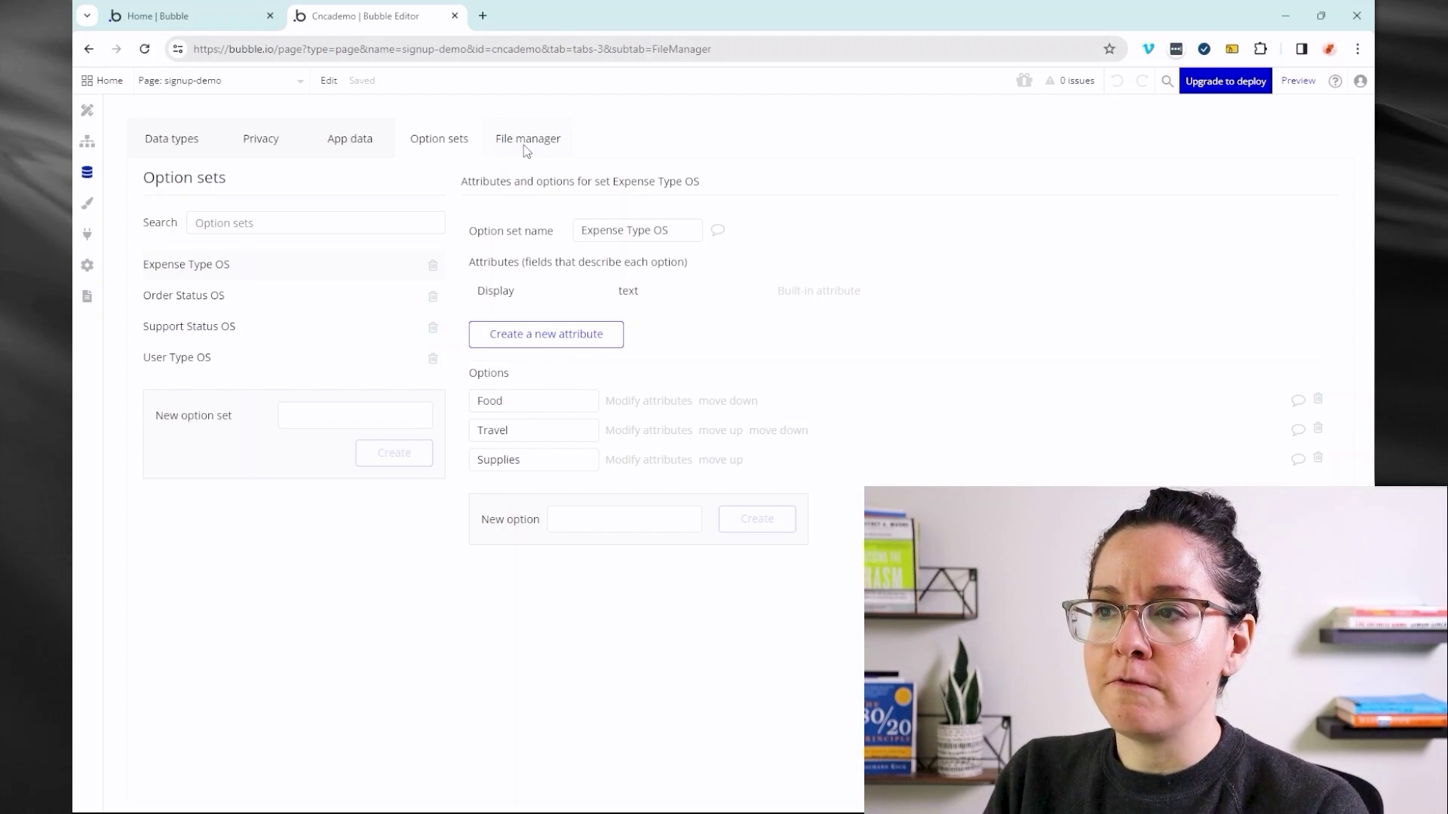
- View the app's uploaded files in the File manager
click(525, 143)
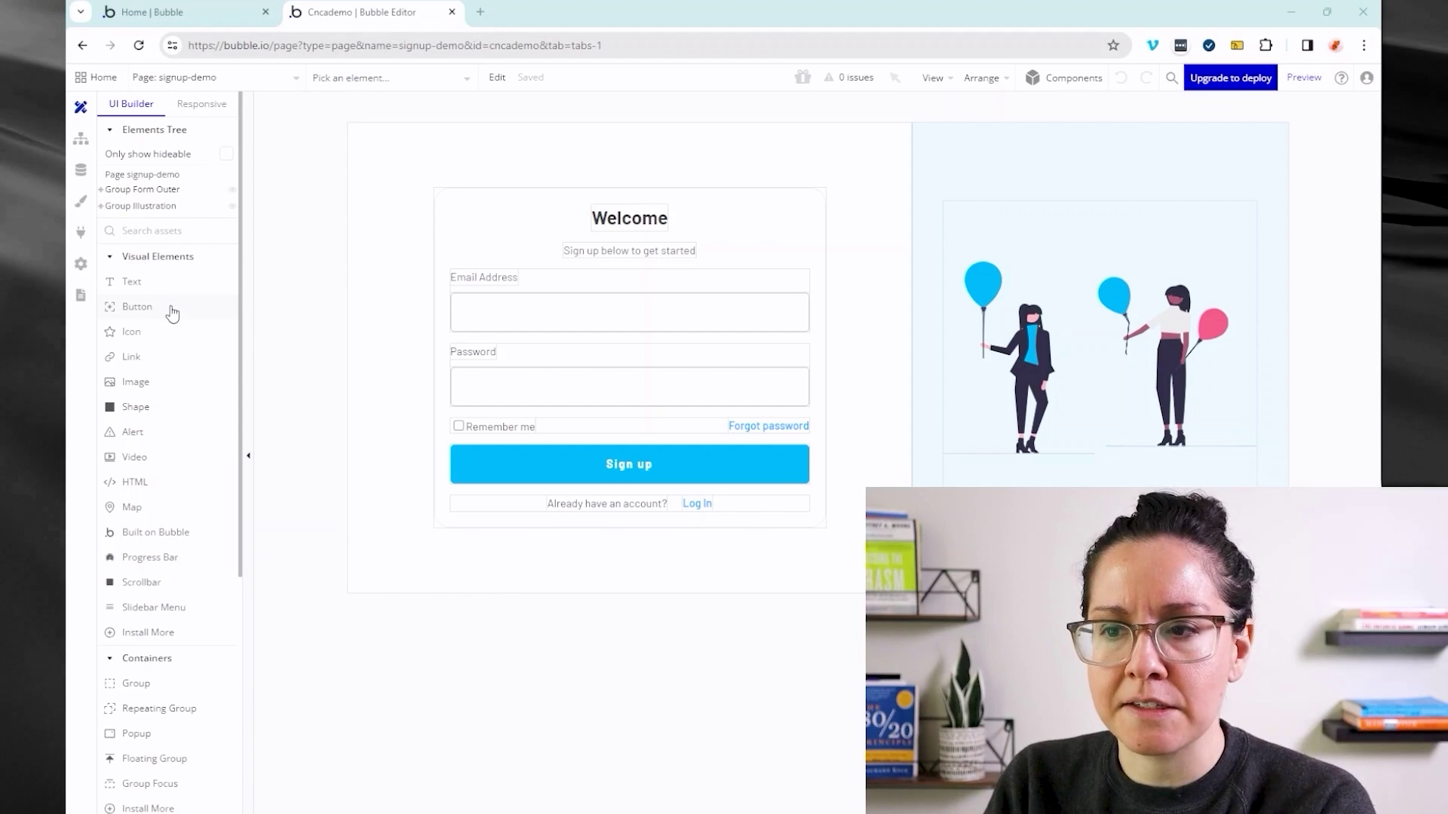
- Scroll the Visual Elements list, then select Group Form Inner and its Email input field
scroll(178, 398, down, 4)
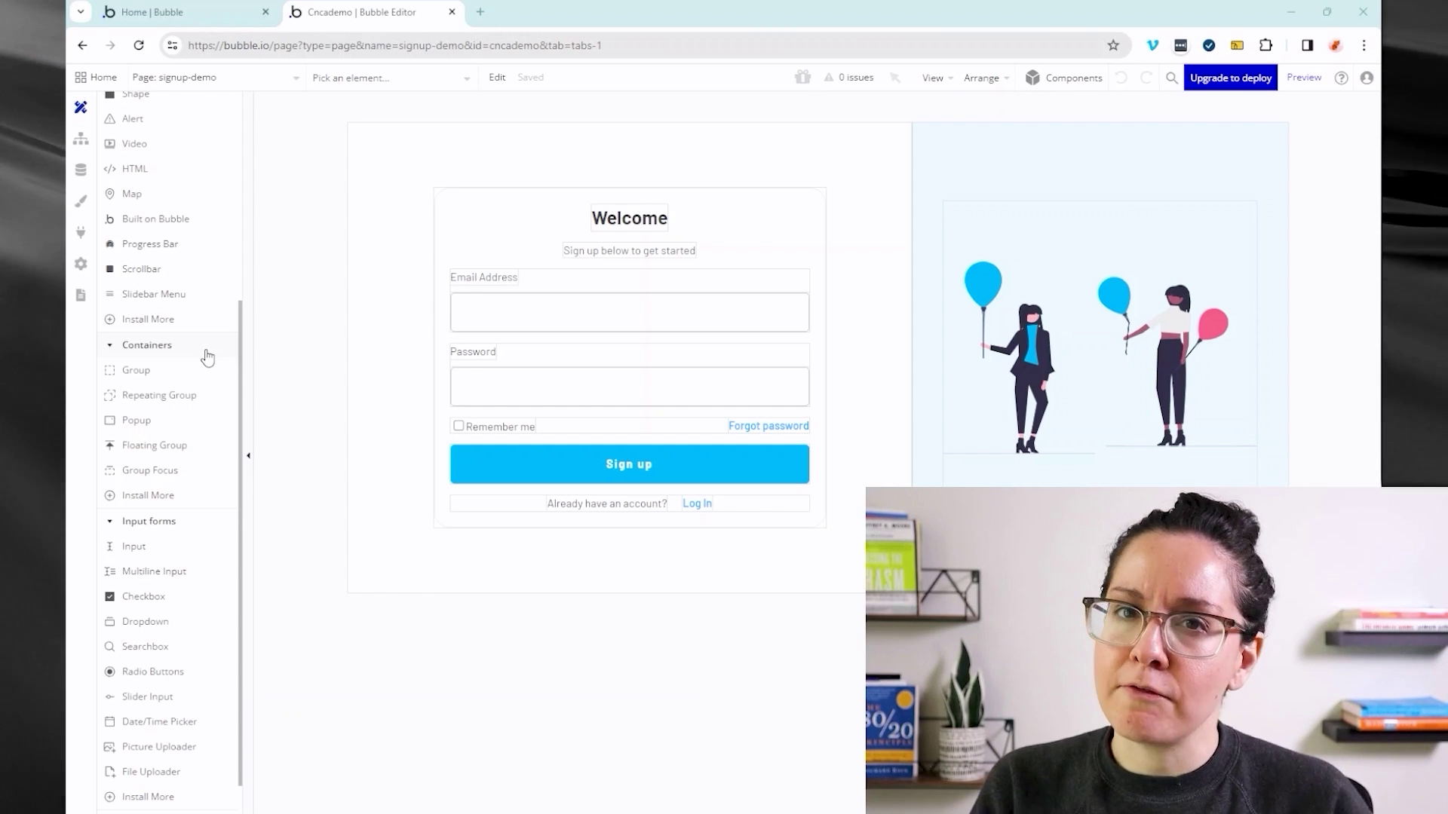
scroll(196, 384, down, 1)
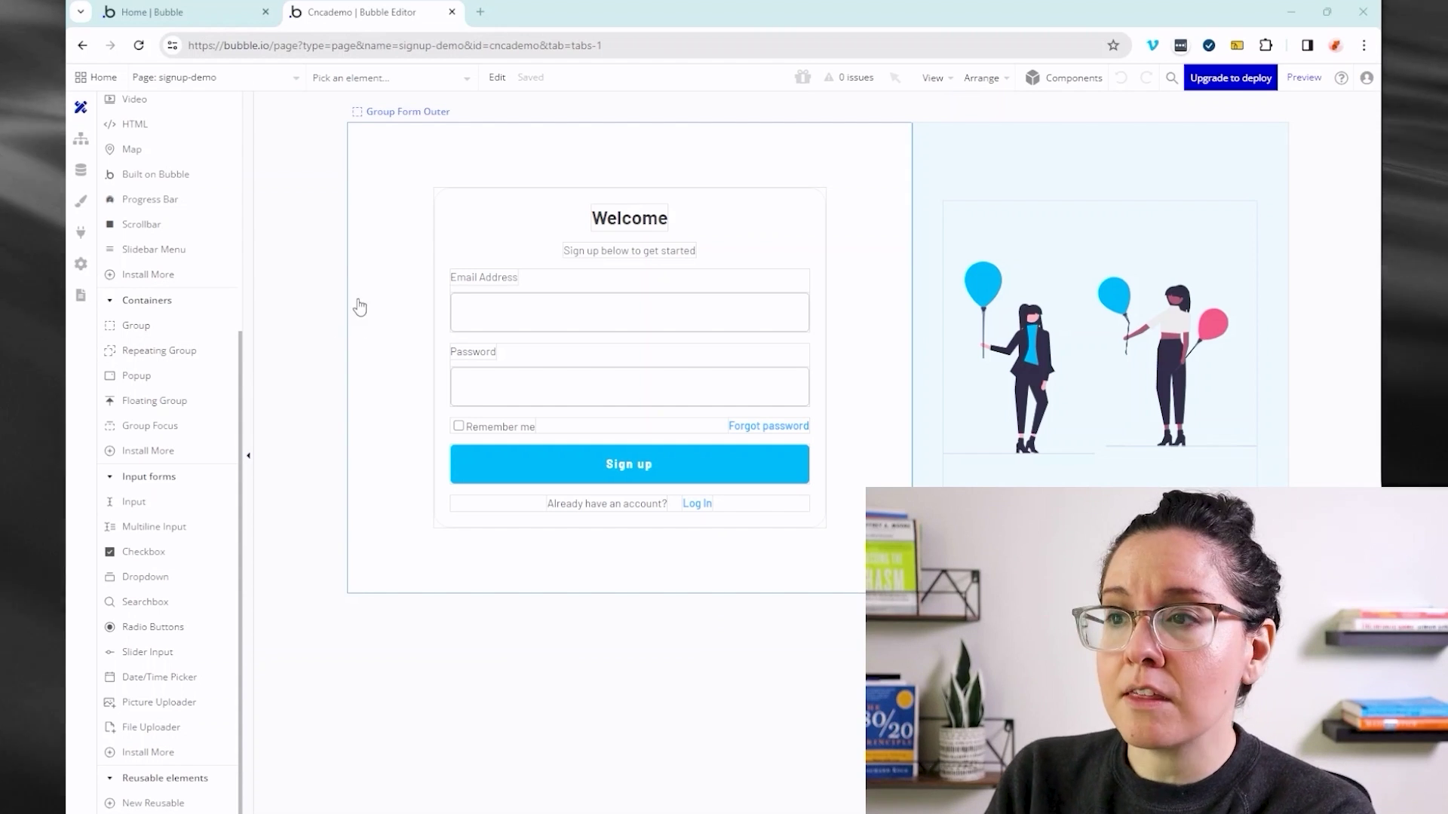
click(468, 240)
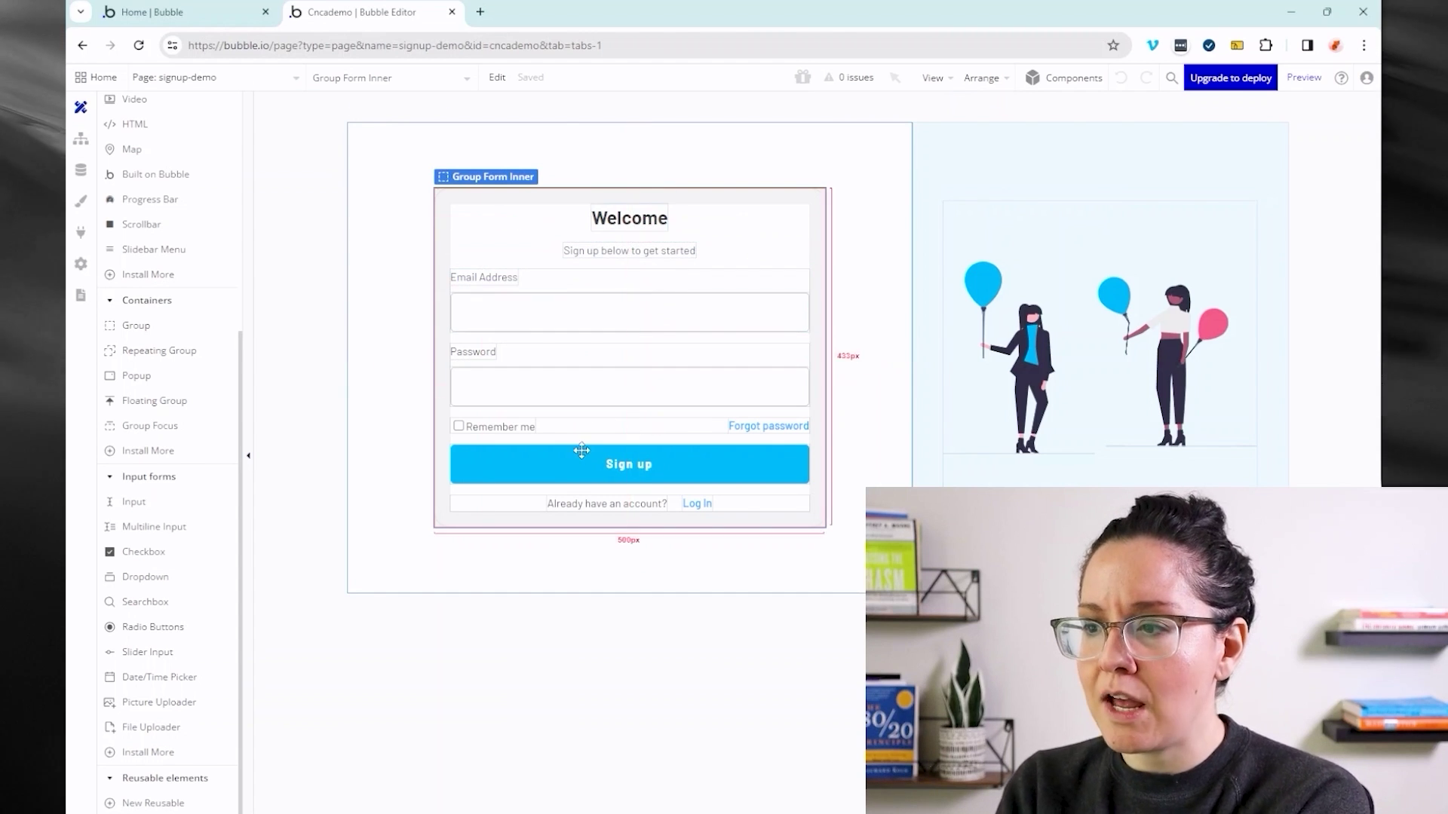
click(545, 324)
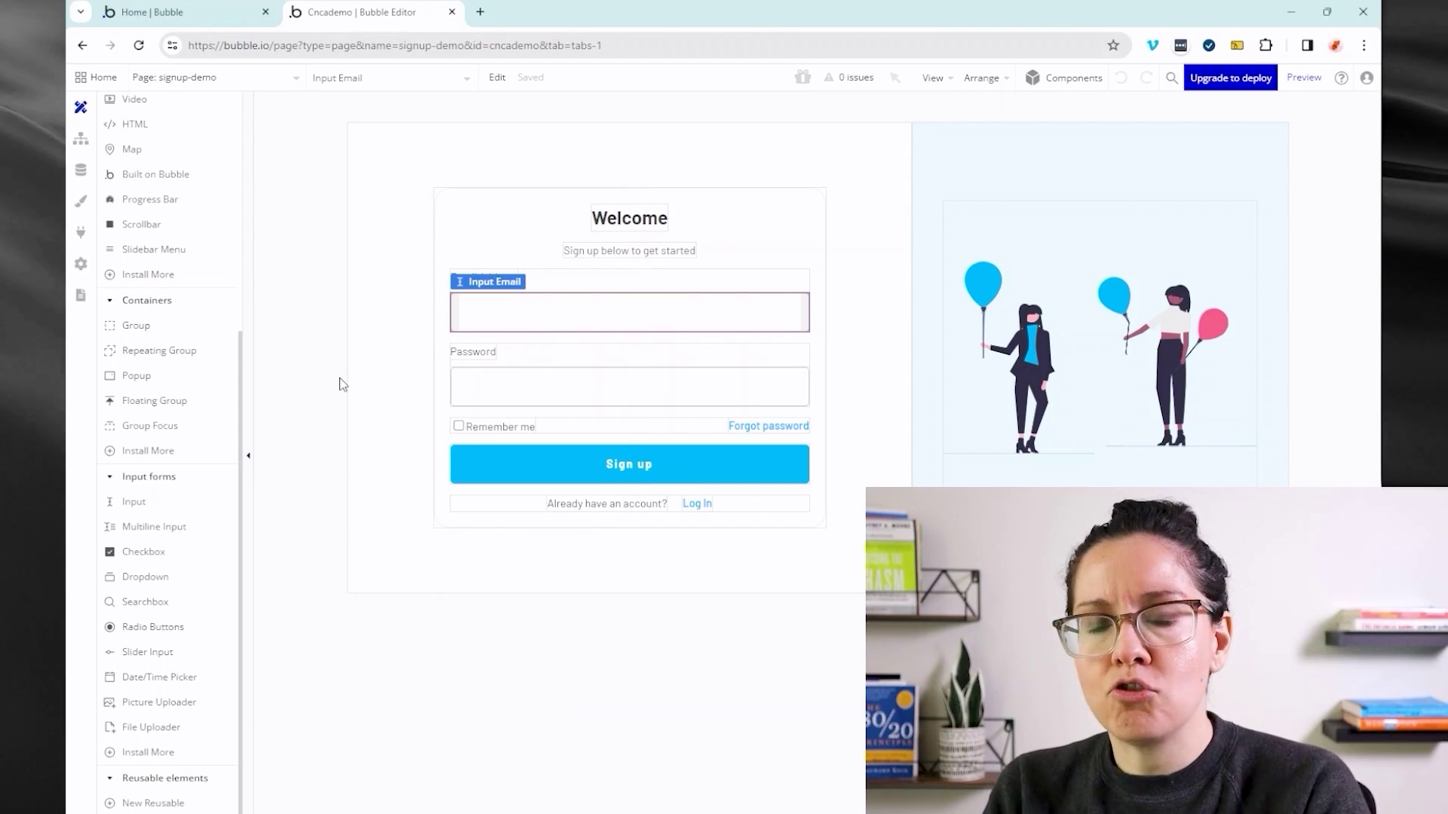
- Check Input Email's content format, keep it as Text, then select the Sign up button
double_click(513, 298)
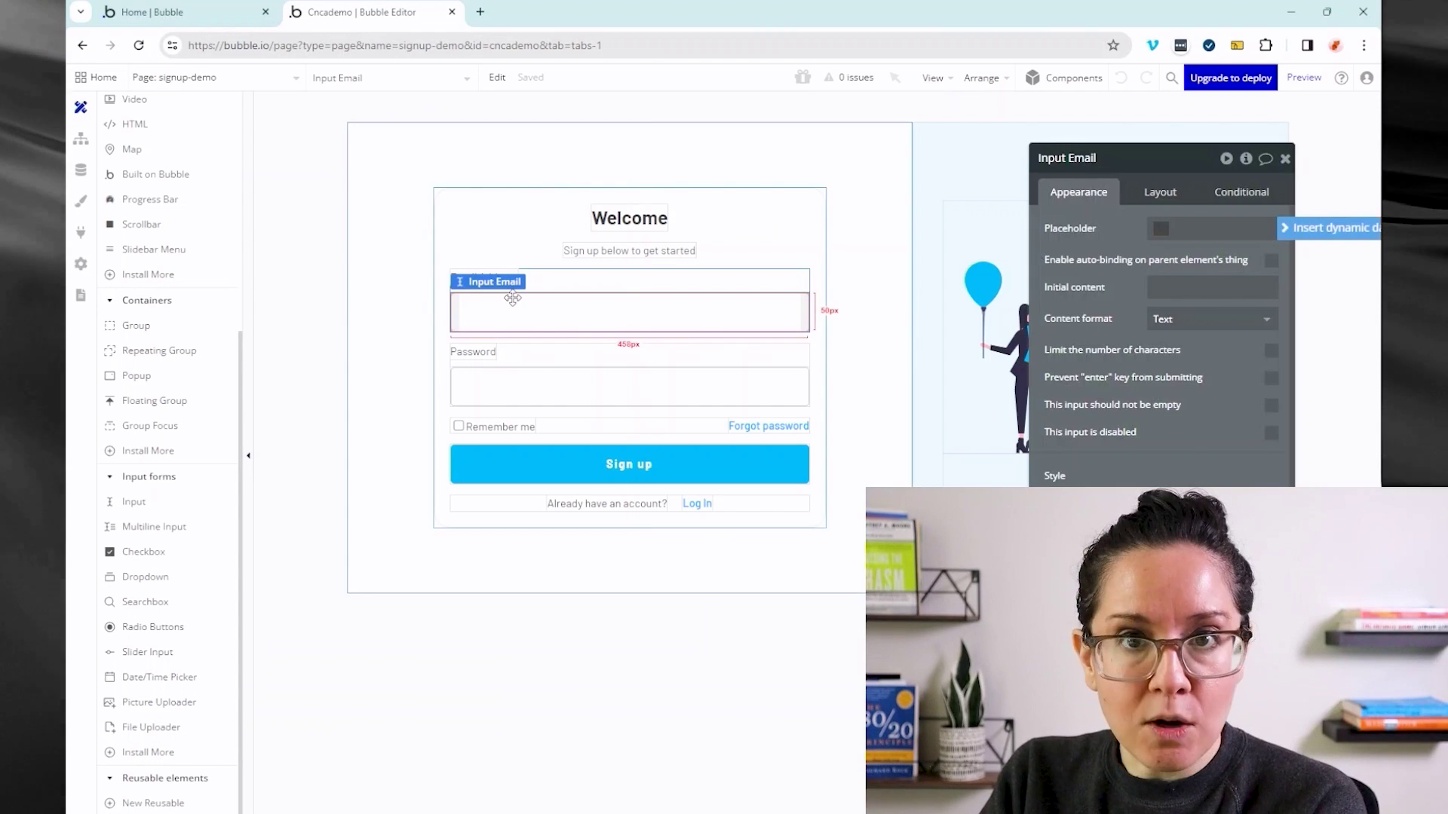
drag(1100, 273, 910, 264)
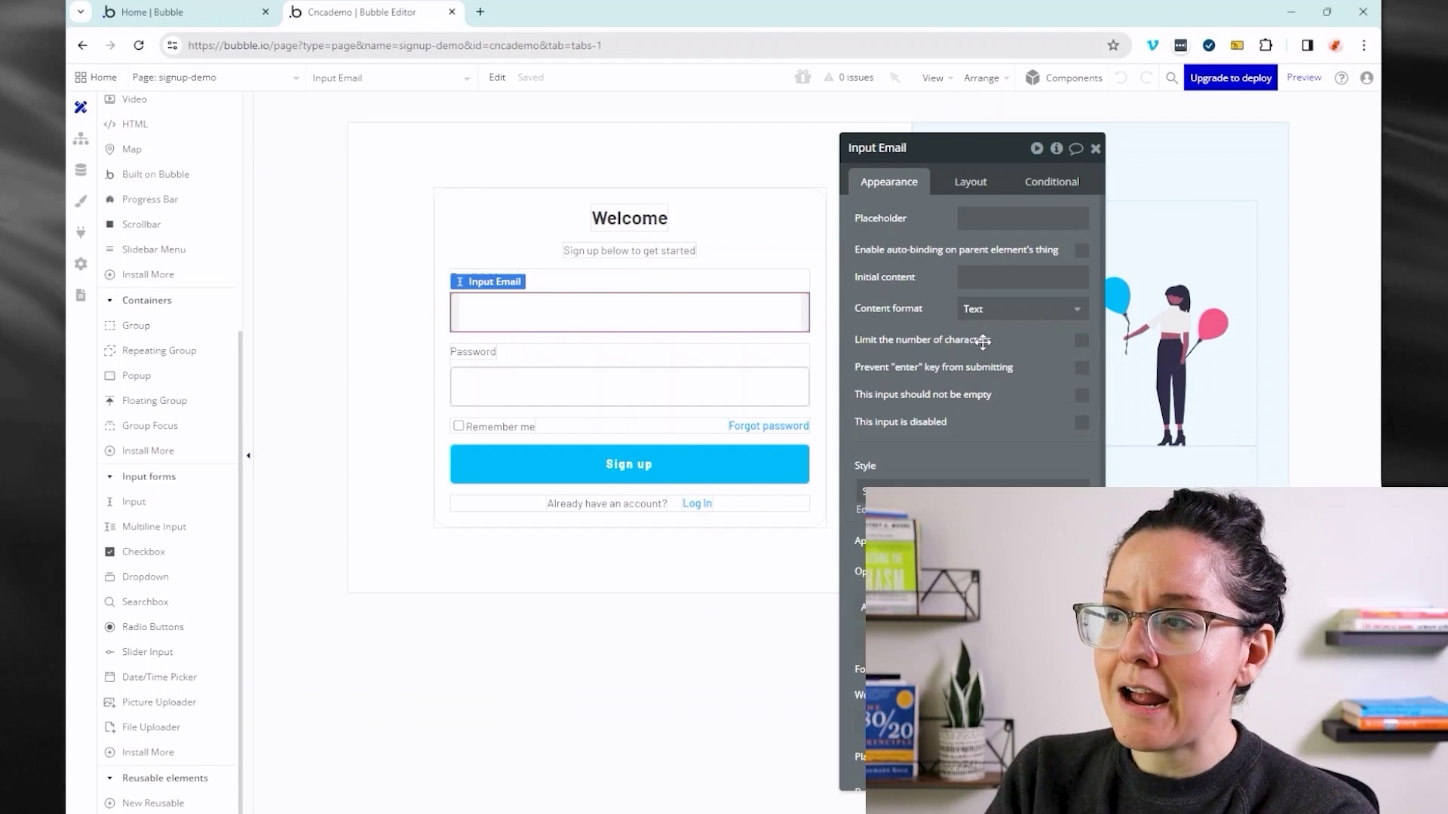
click(1012, 314)
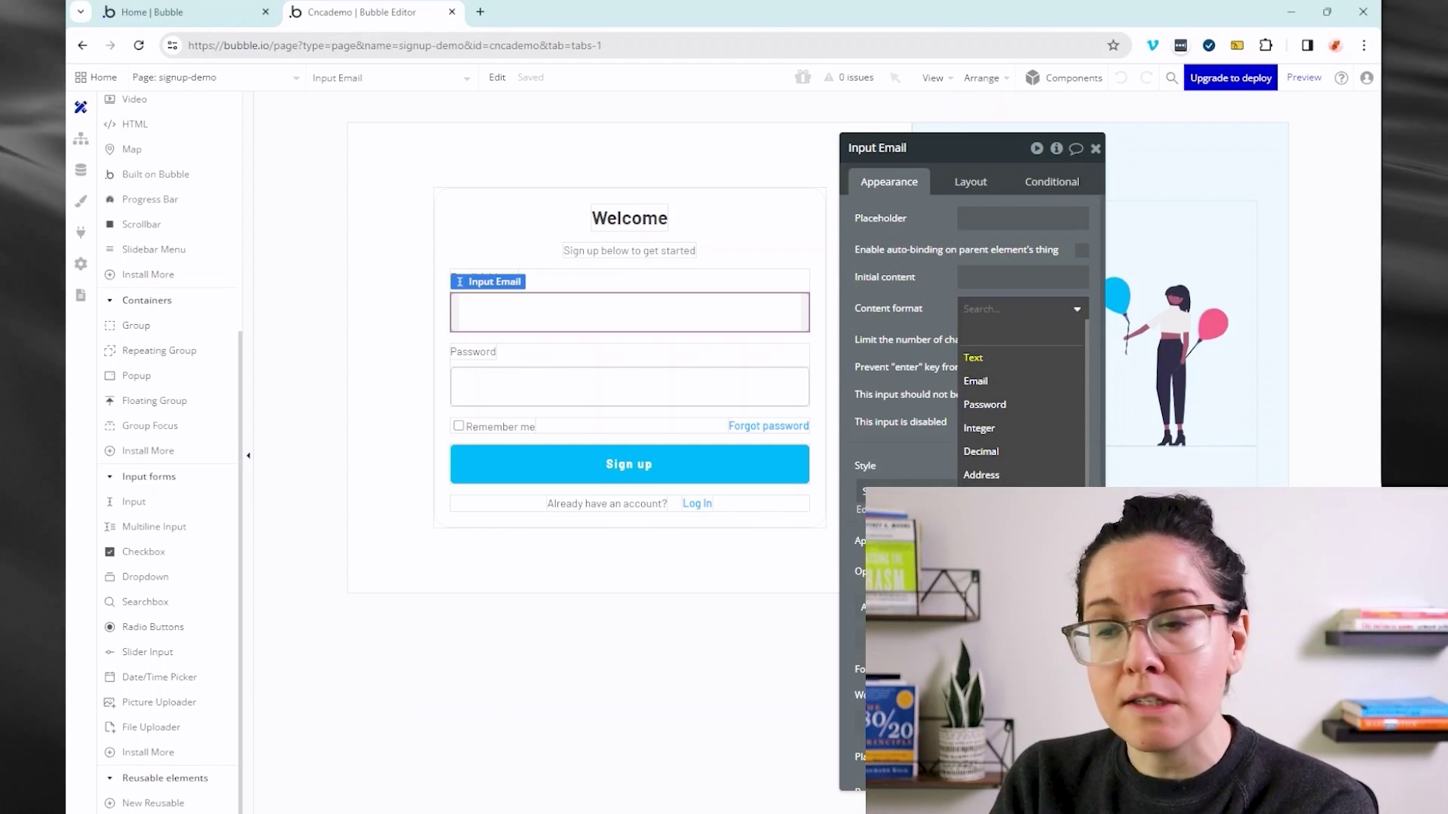
click(927, 417)
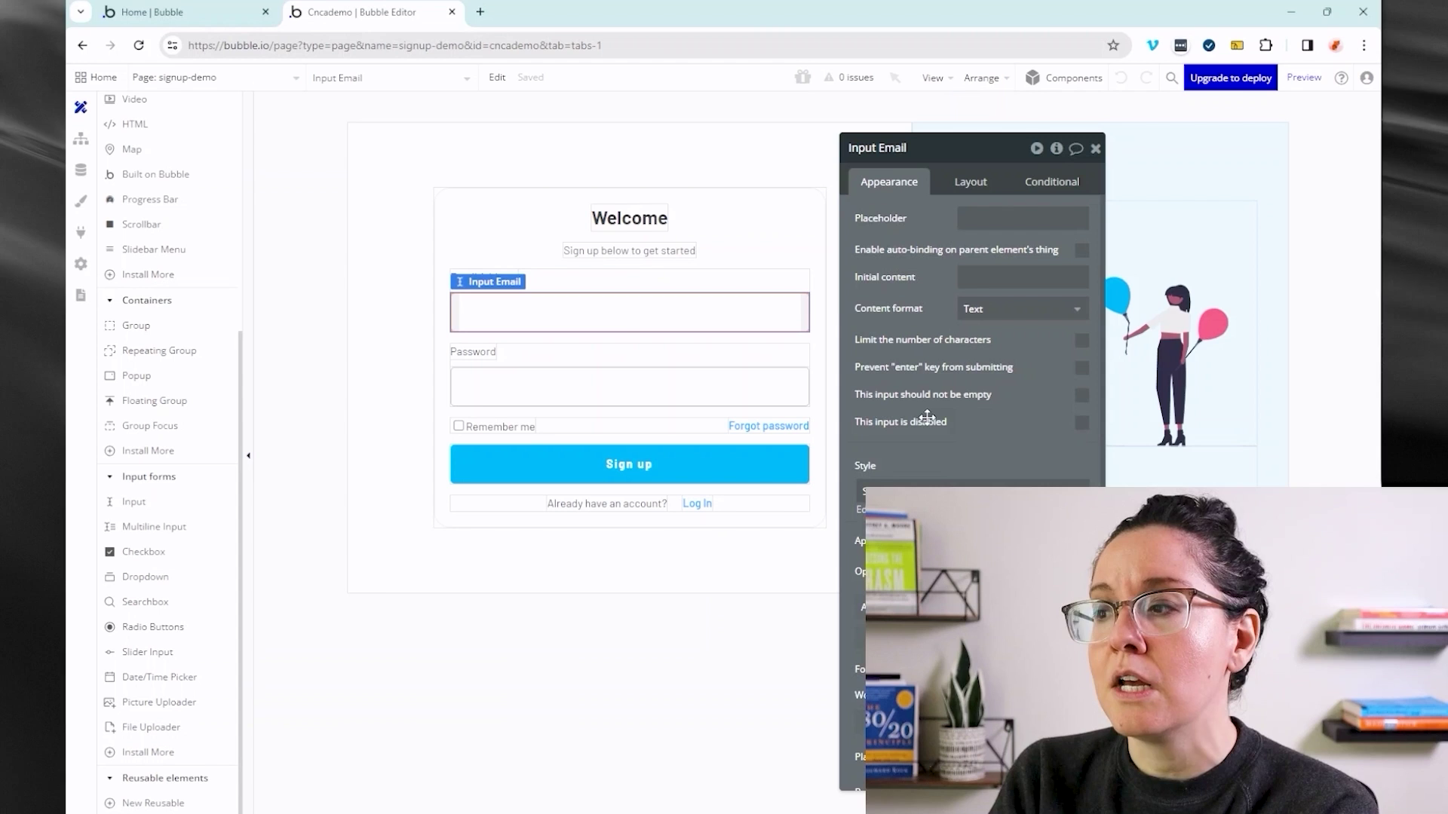
click(755, 474)
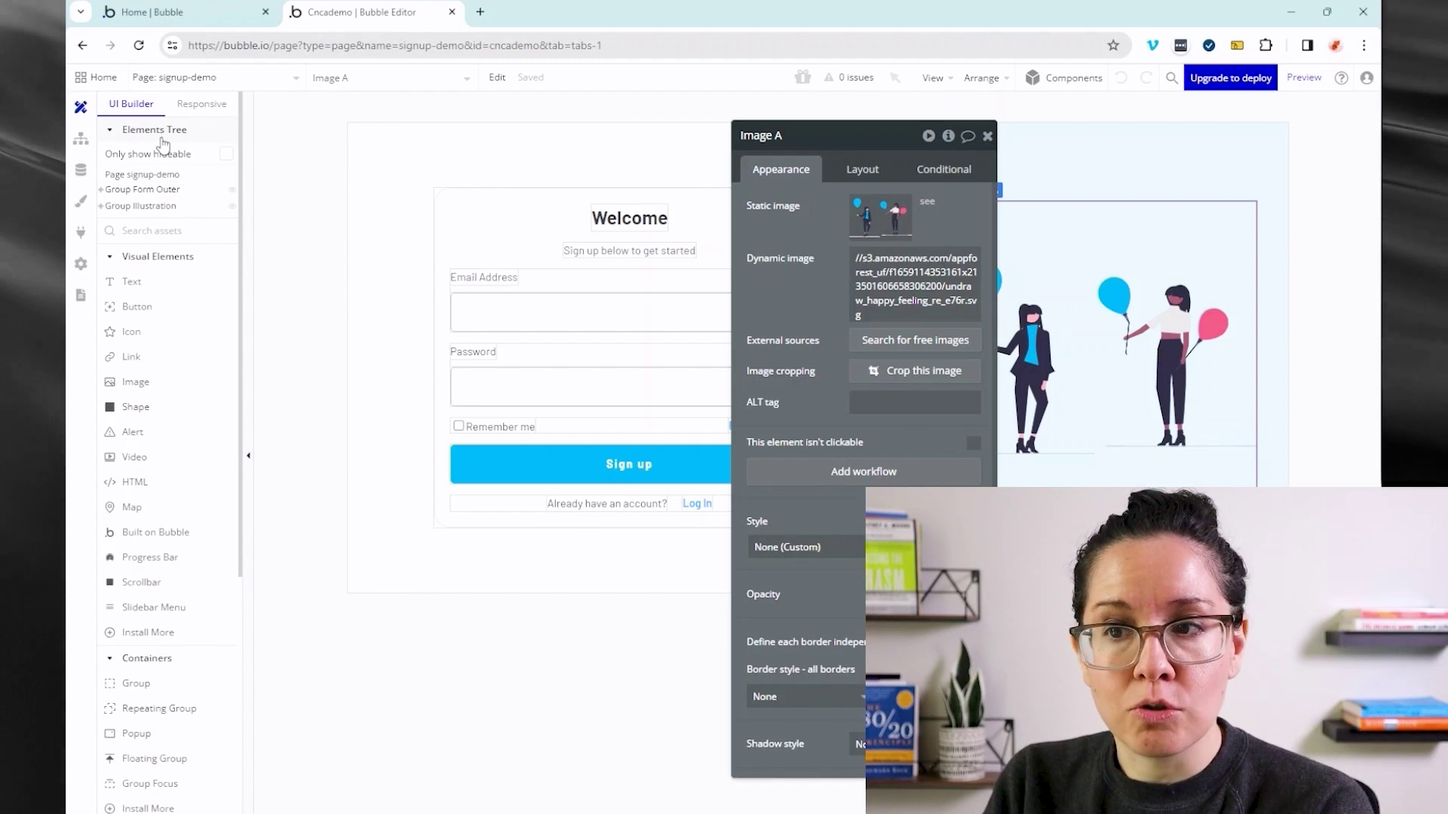
- Expand Group Form Outer, select Group Form Inner, and move to the Responsive tab
click(101, 191)
click(113, 207)
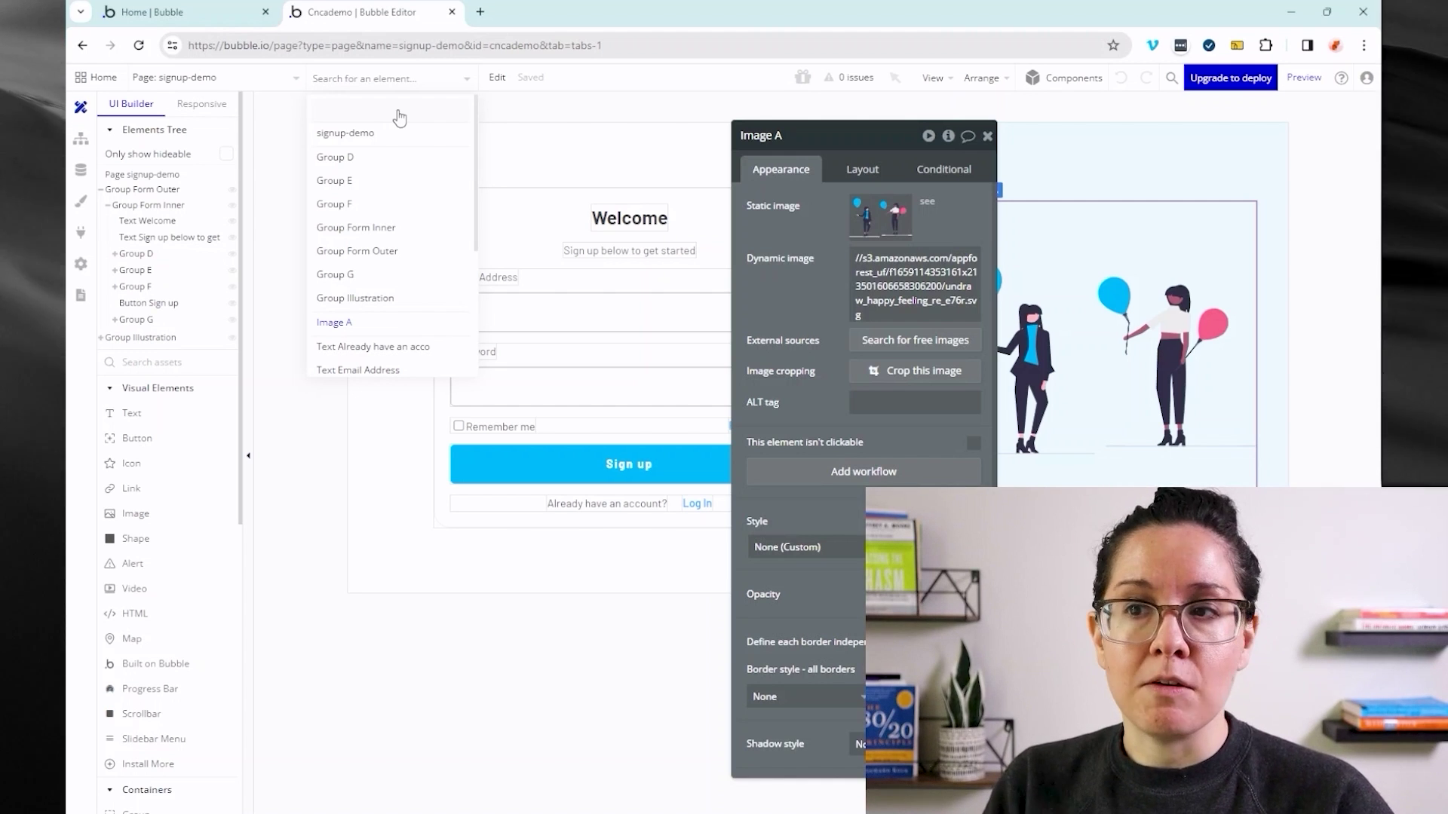
click(234, 121)
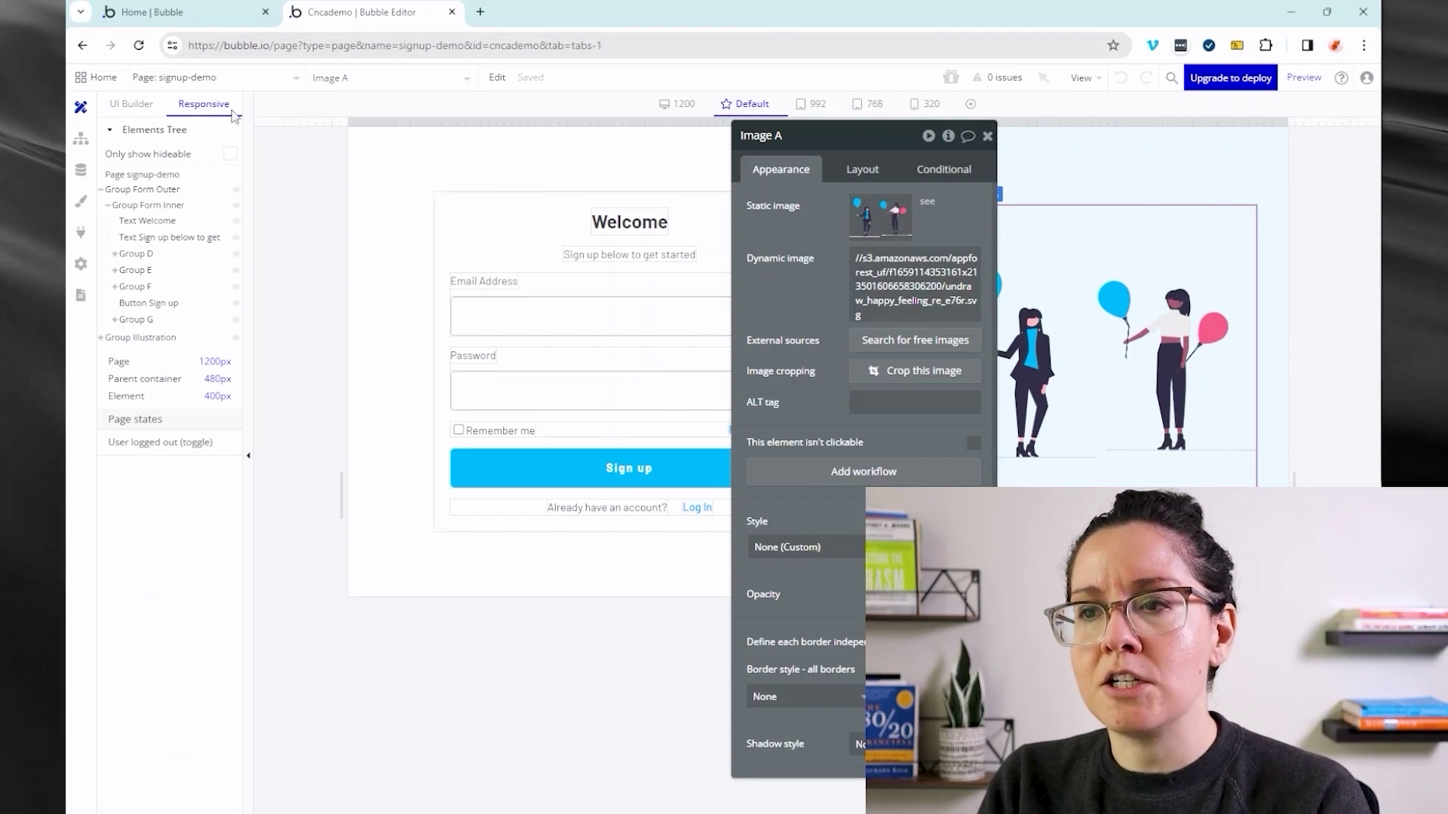
- Close Image A's editor and preview the page at 992 px, 320 px and about 669 px
click(987, 136)
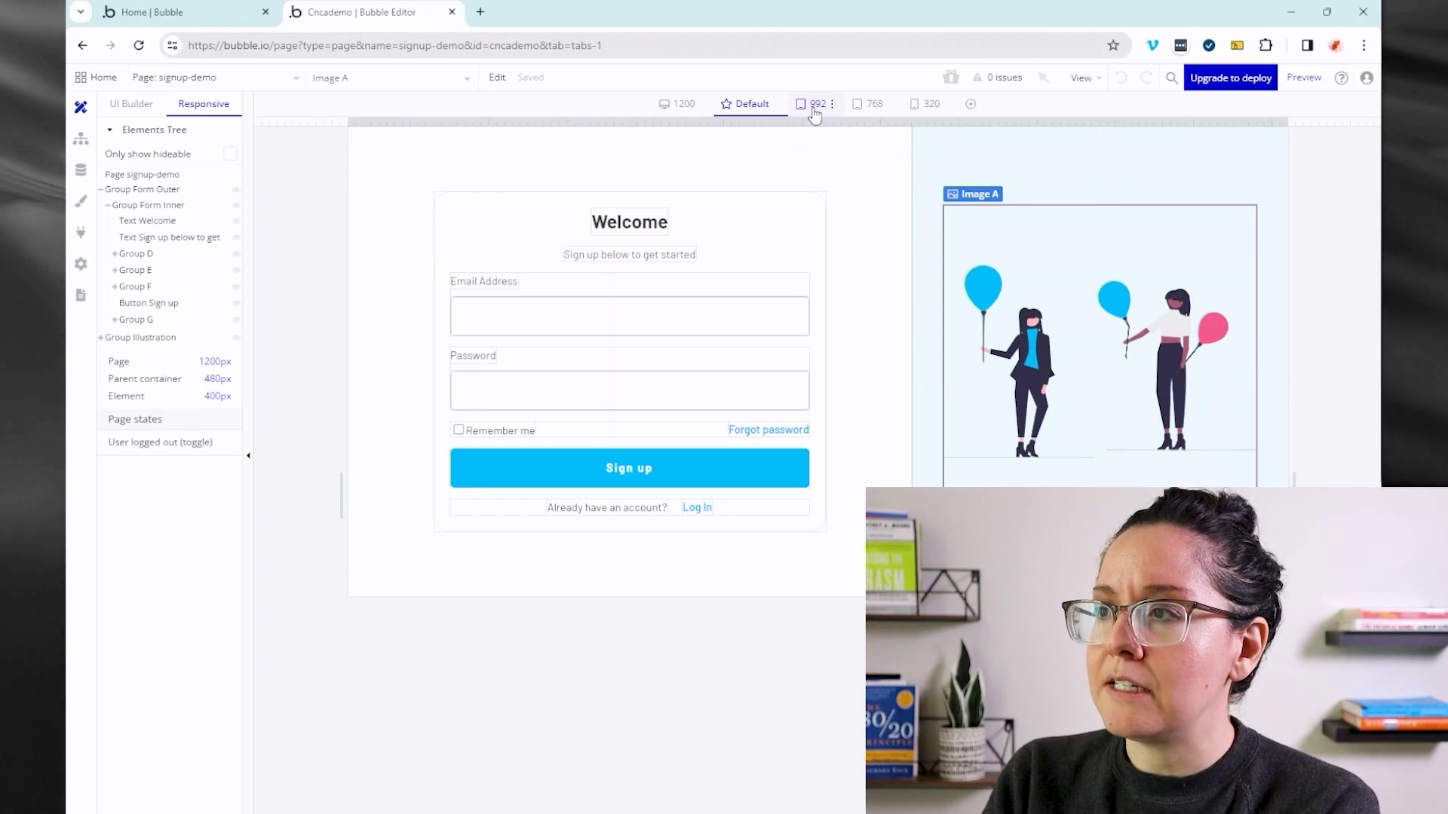
click(825, 110)
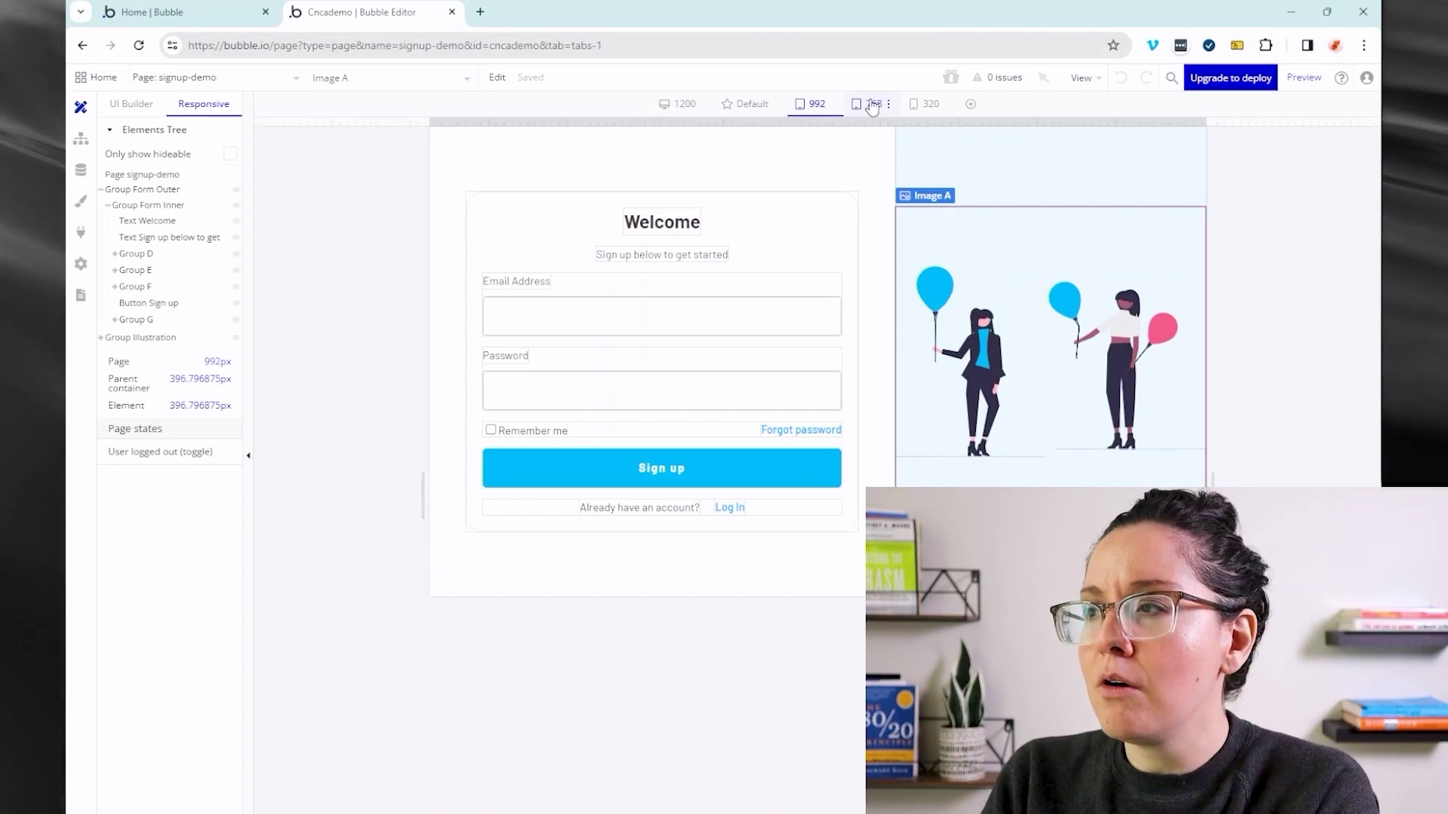
click(935, 112)
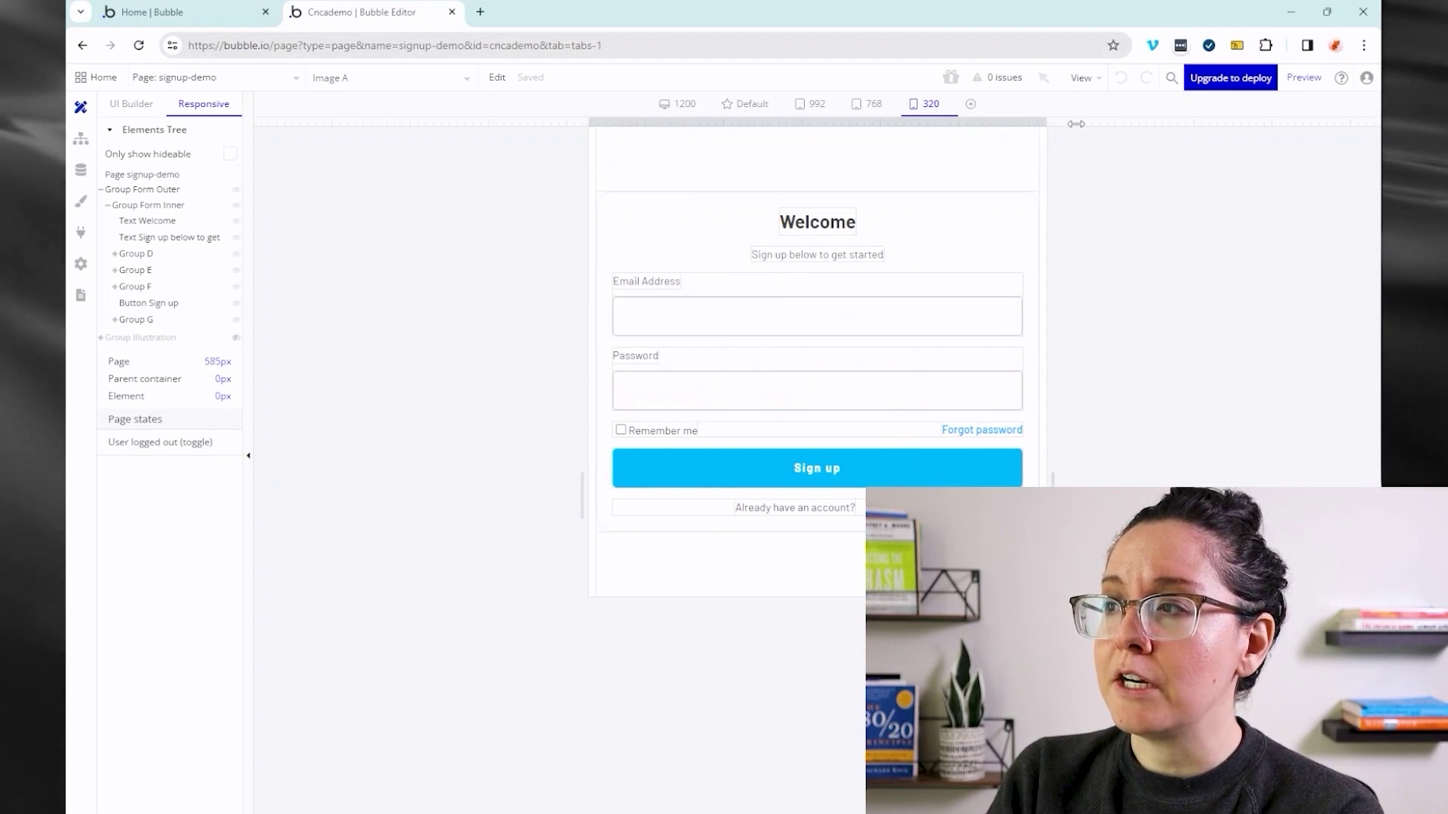
drag(942, 125, 1169, 132)
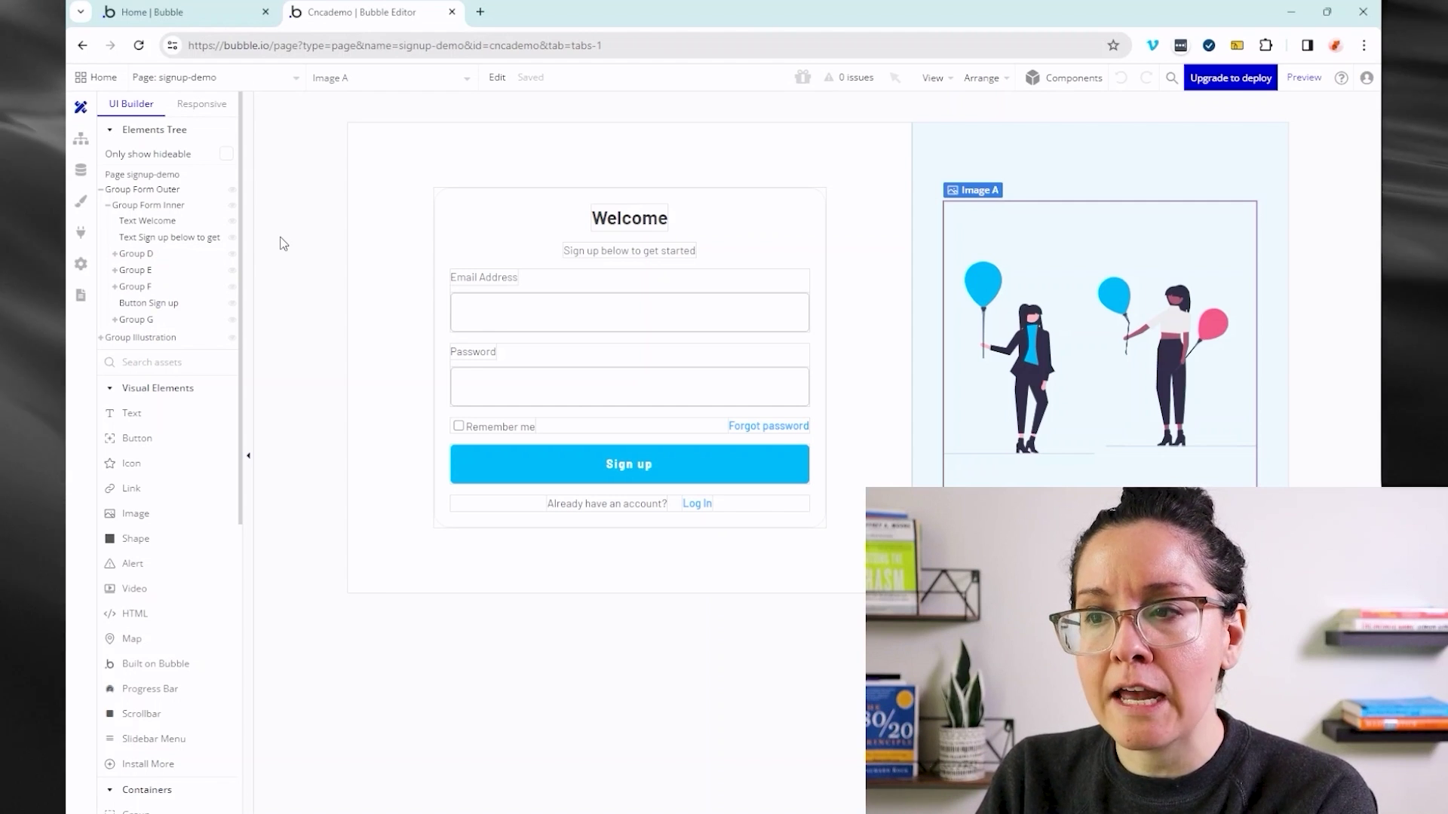
- Open the signup-demo page's own property editor from an empty canvas area
double_click(283, 243)
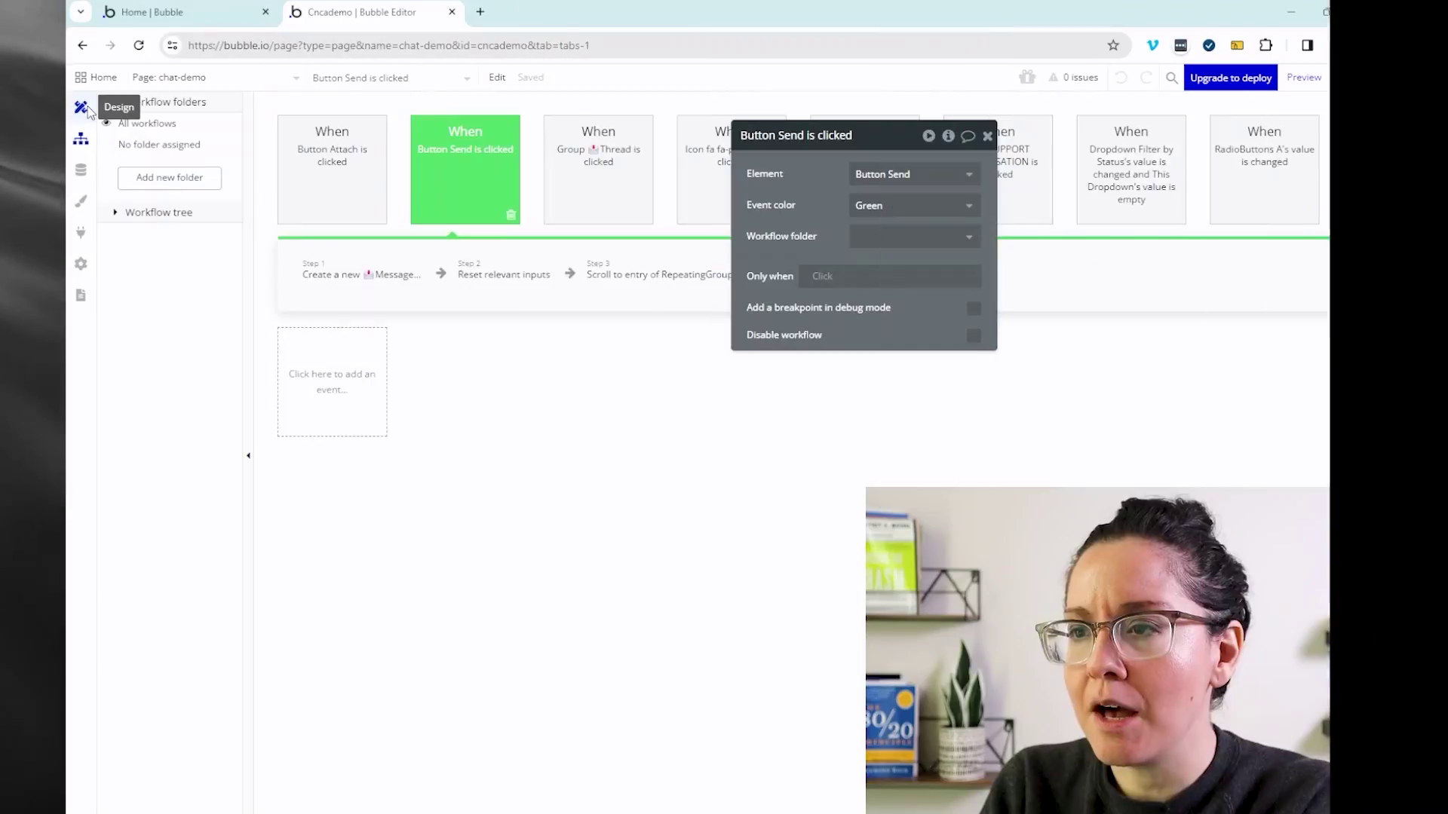
- Show the chat-demo page in the Design view
click(83, 108)
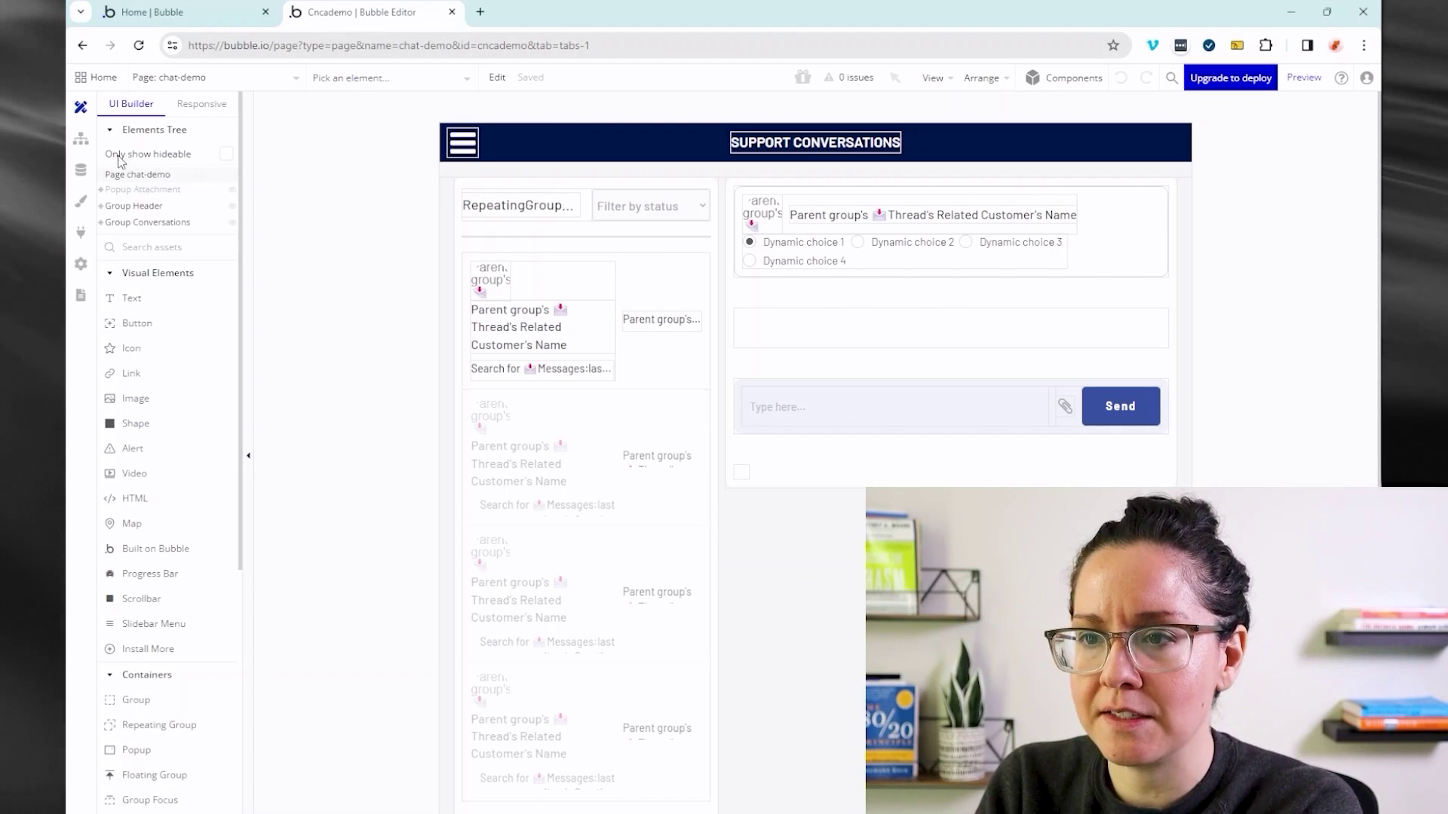
click(80, 140)
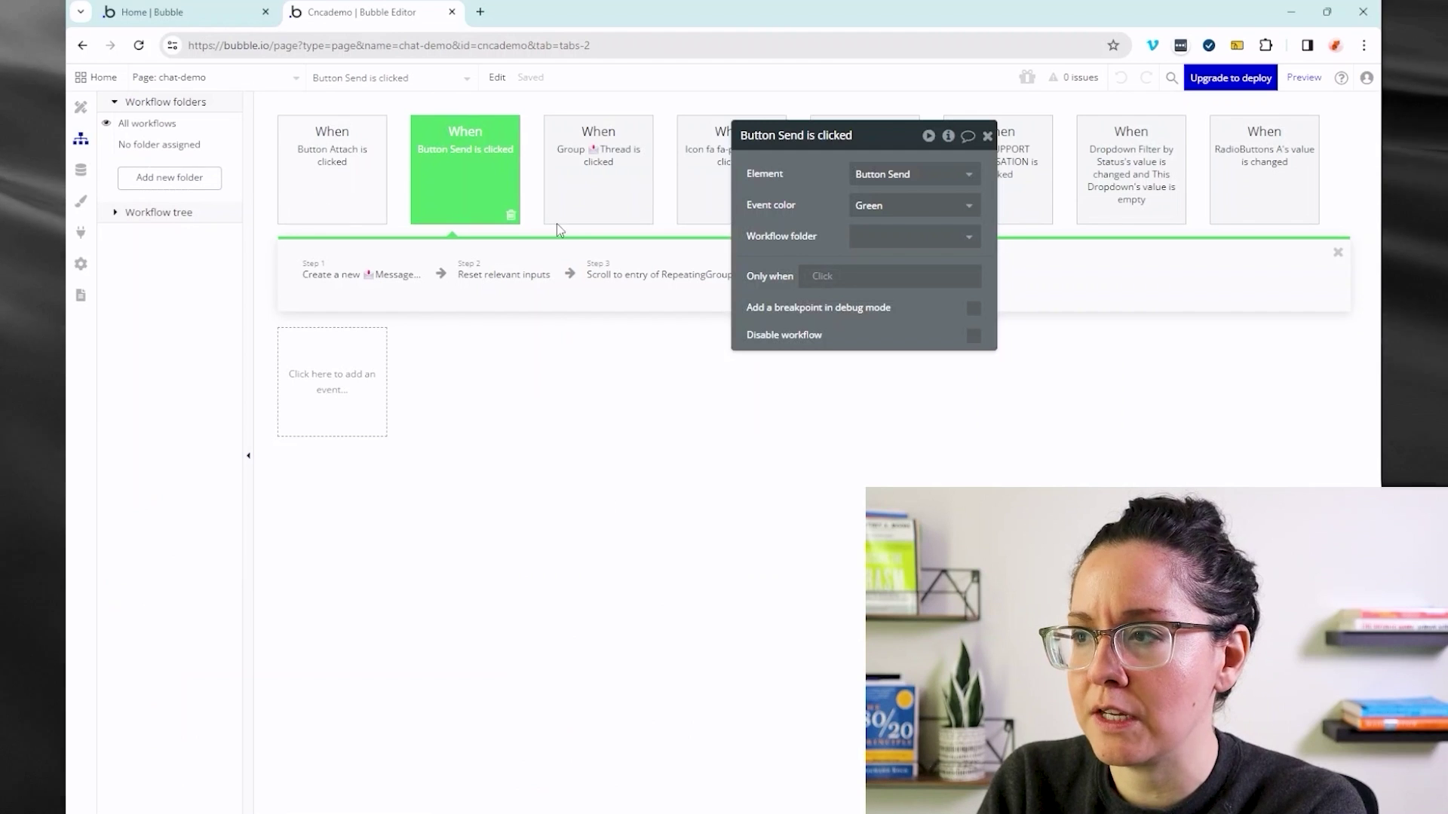
drag(765, 204, 653, 441)
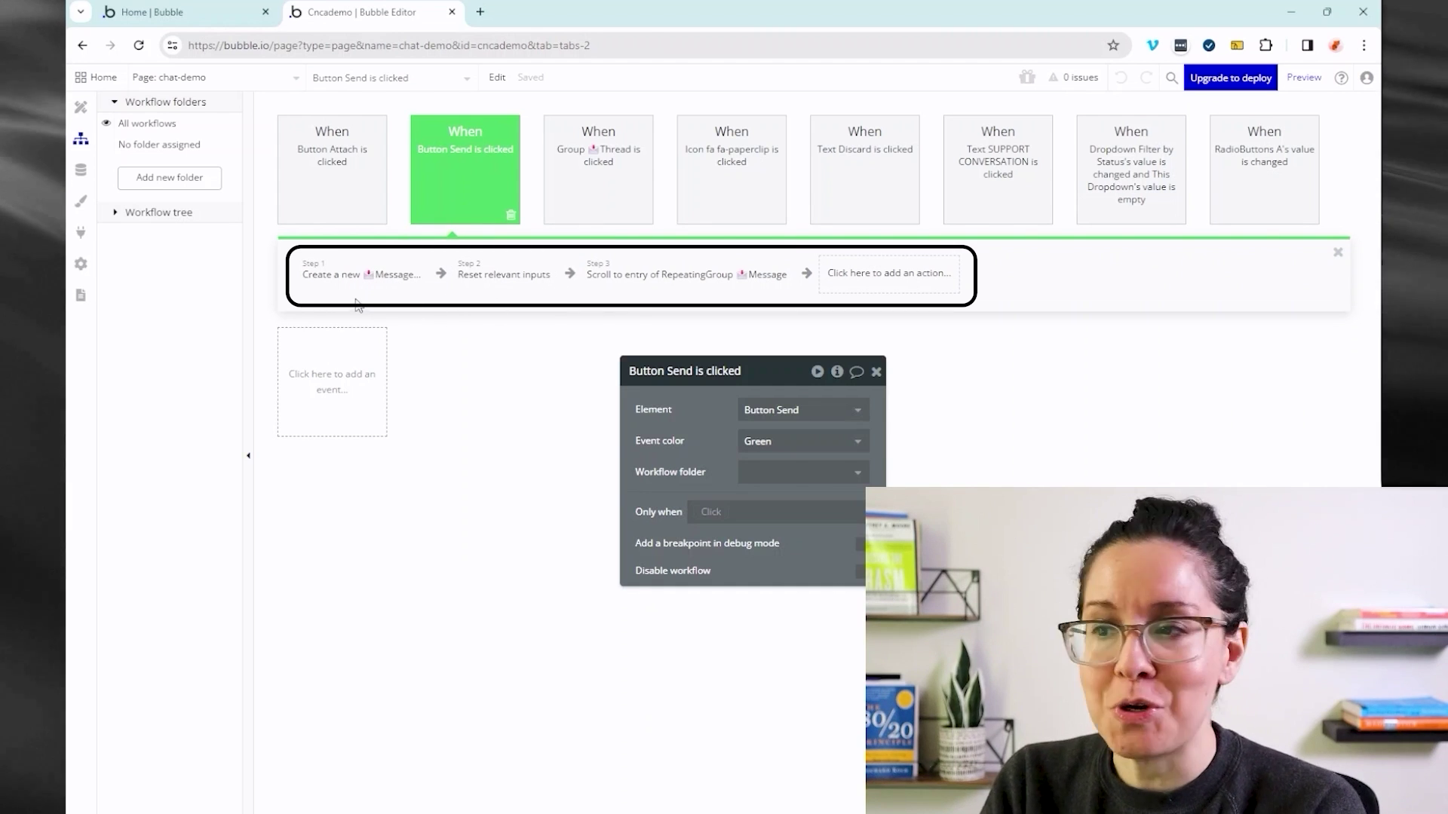
mouse_move(579, 303)
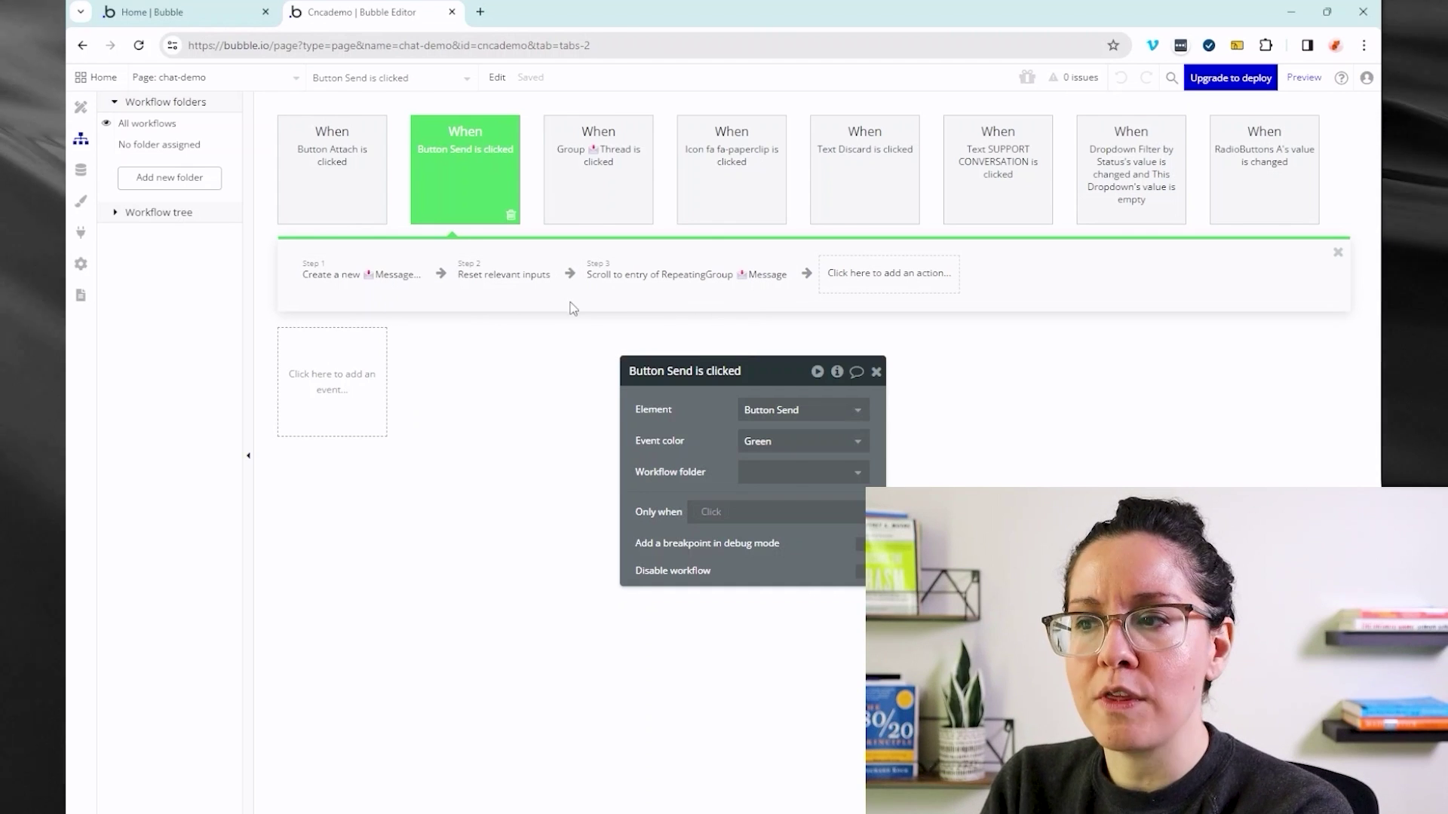
mouse_move(610, 268)
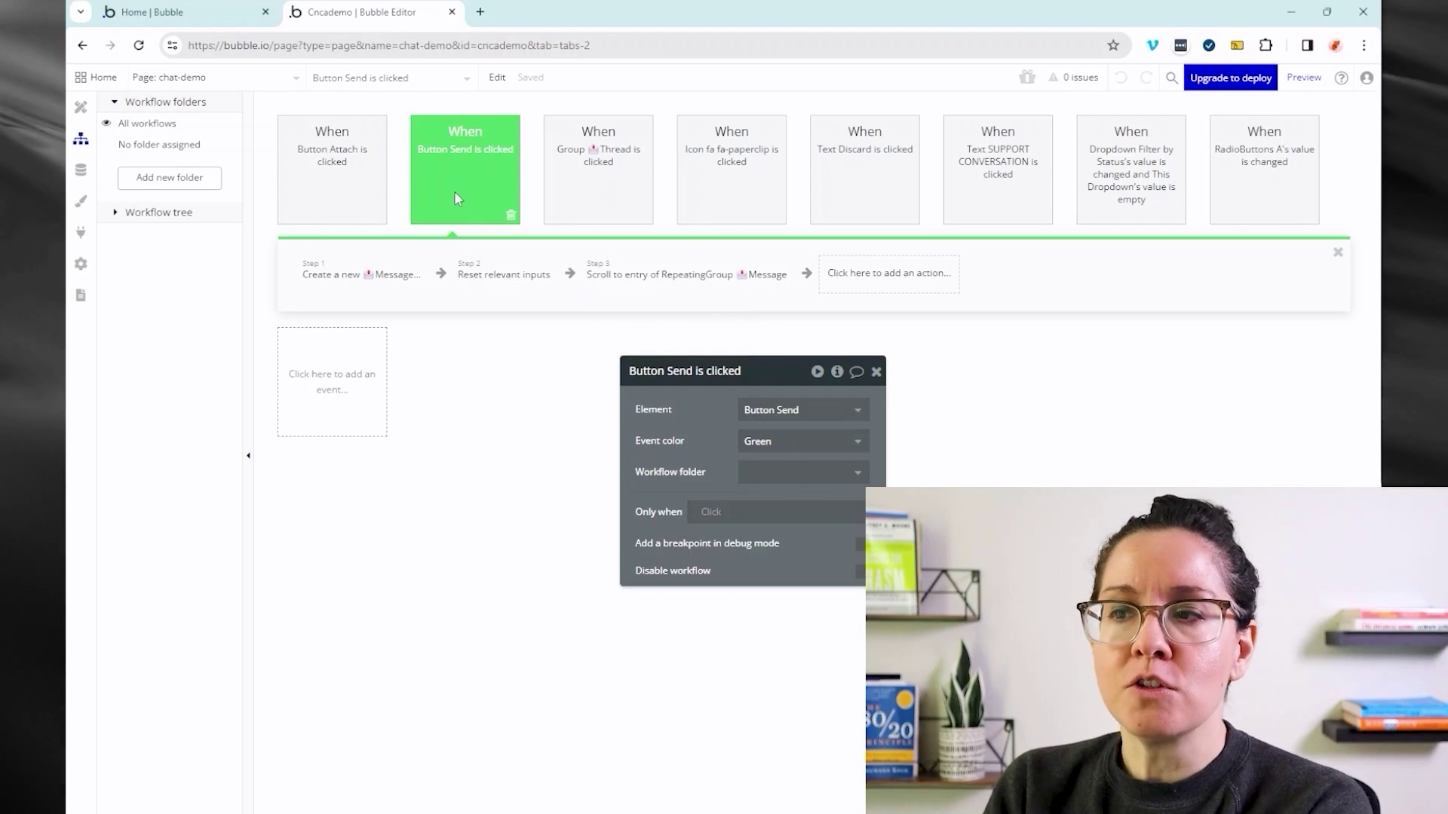
- Open Step 1 'Create a new Message' and check its Content expression from Input Send Message
click(365, 283)
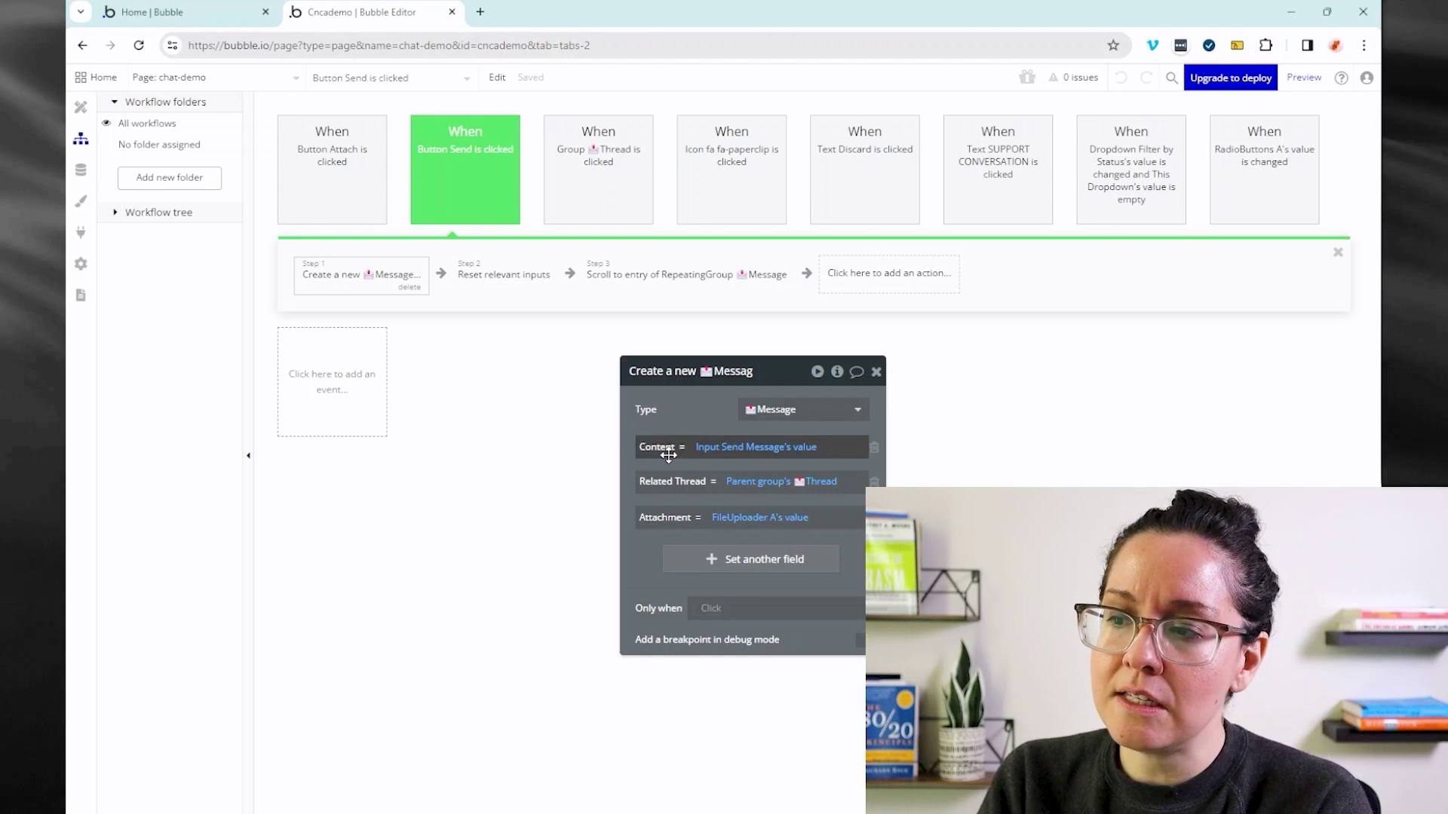
drag(672, 434, 553, 396)
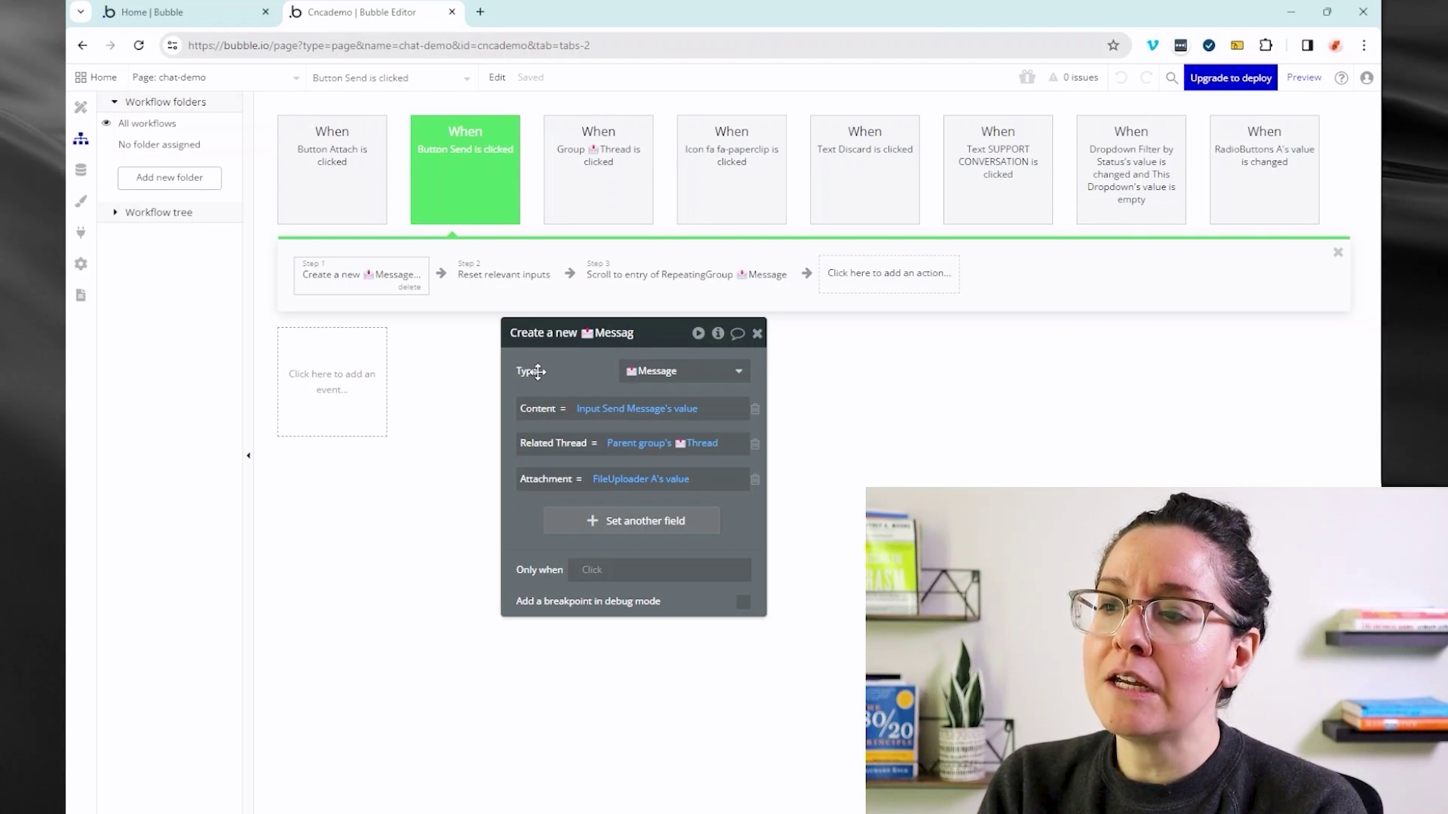
click(611, 414)
click(549, 416)
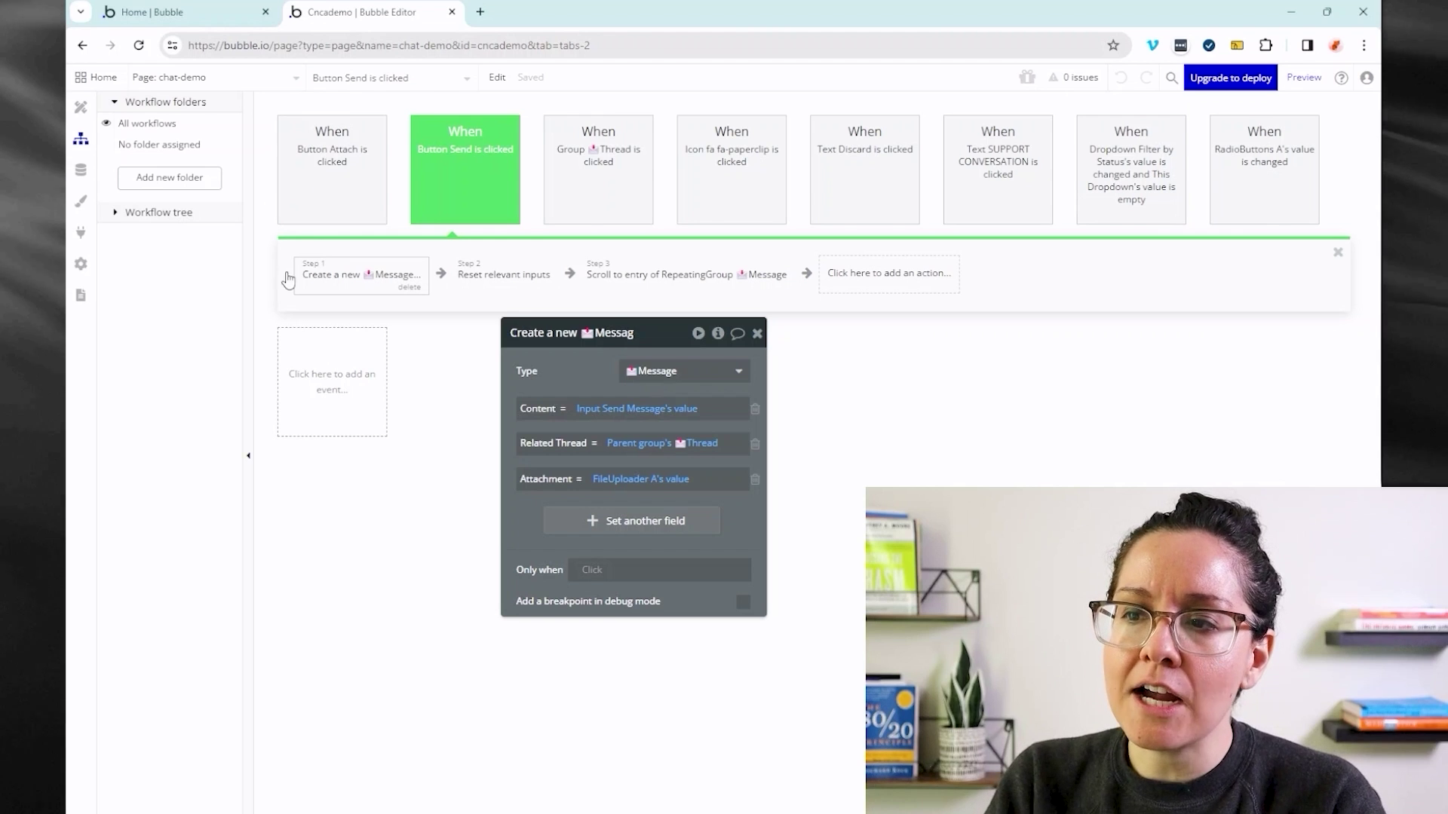
click(850, 274)
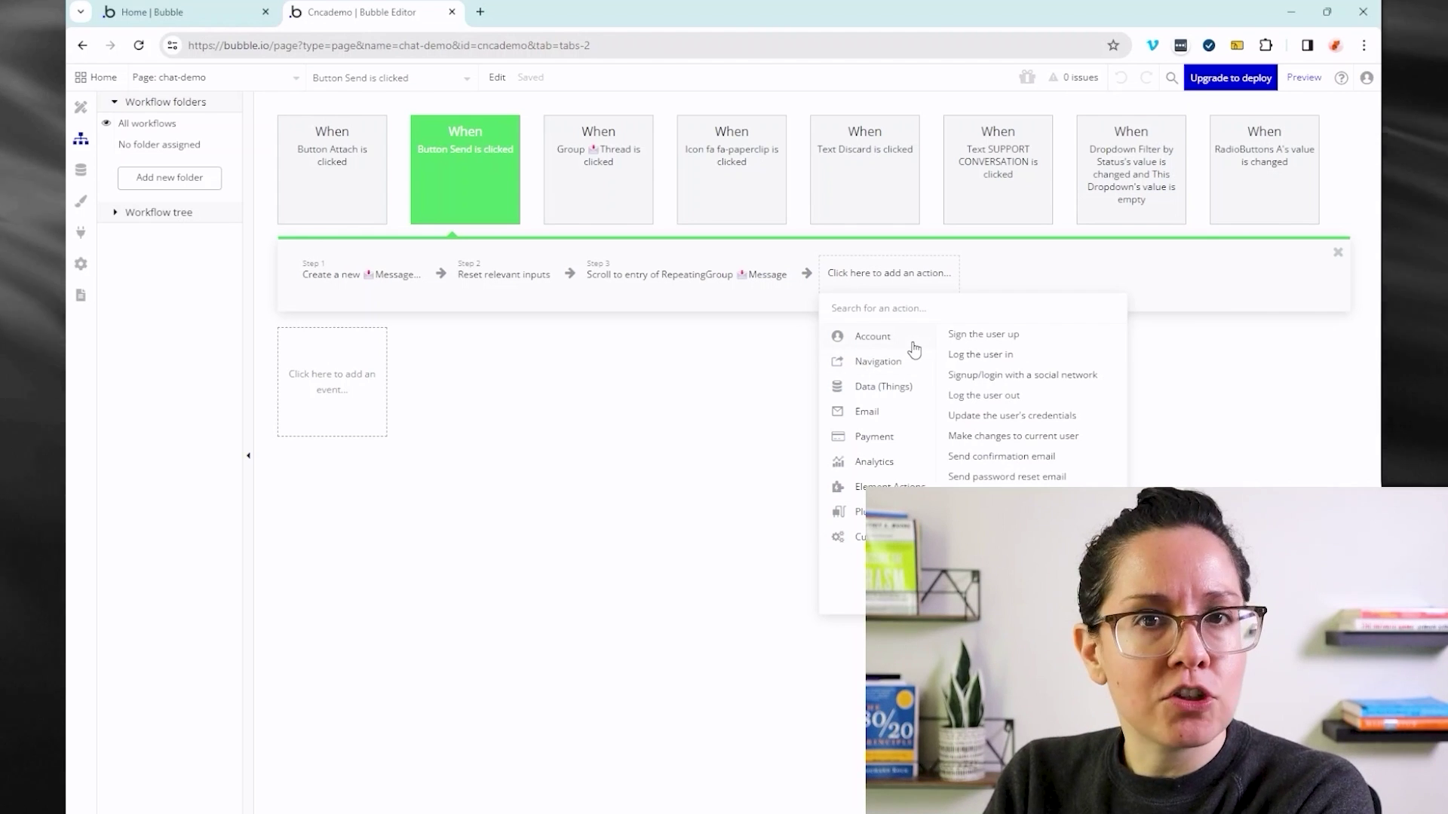
click(349, 291)
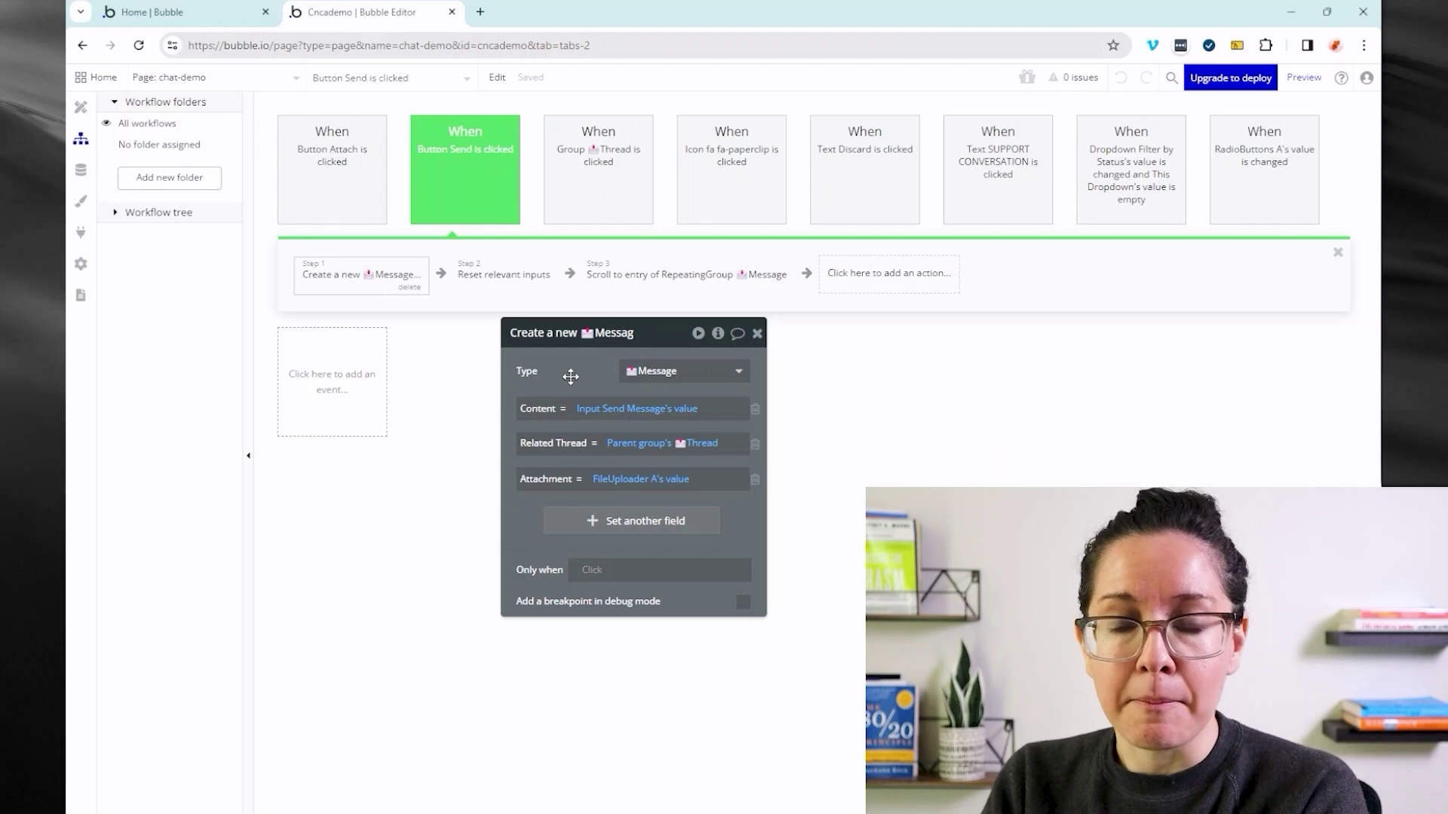
click(621, 483)
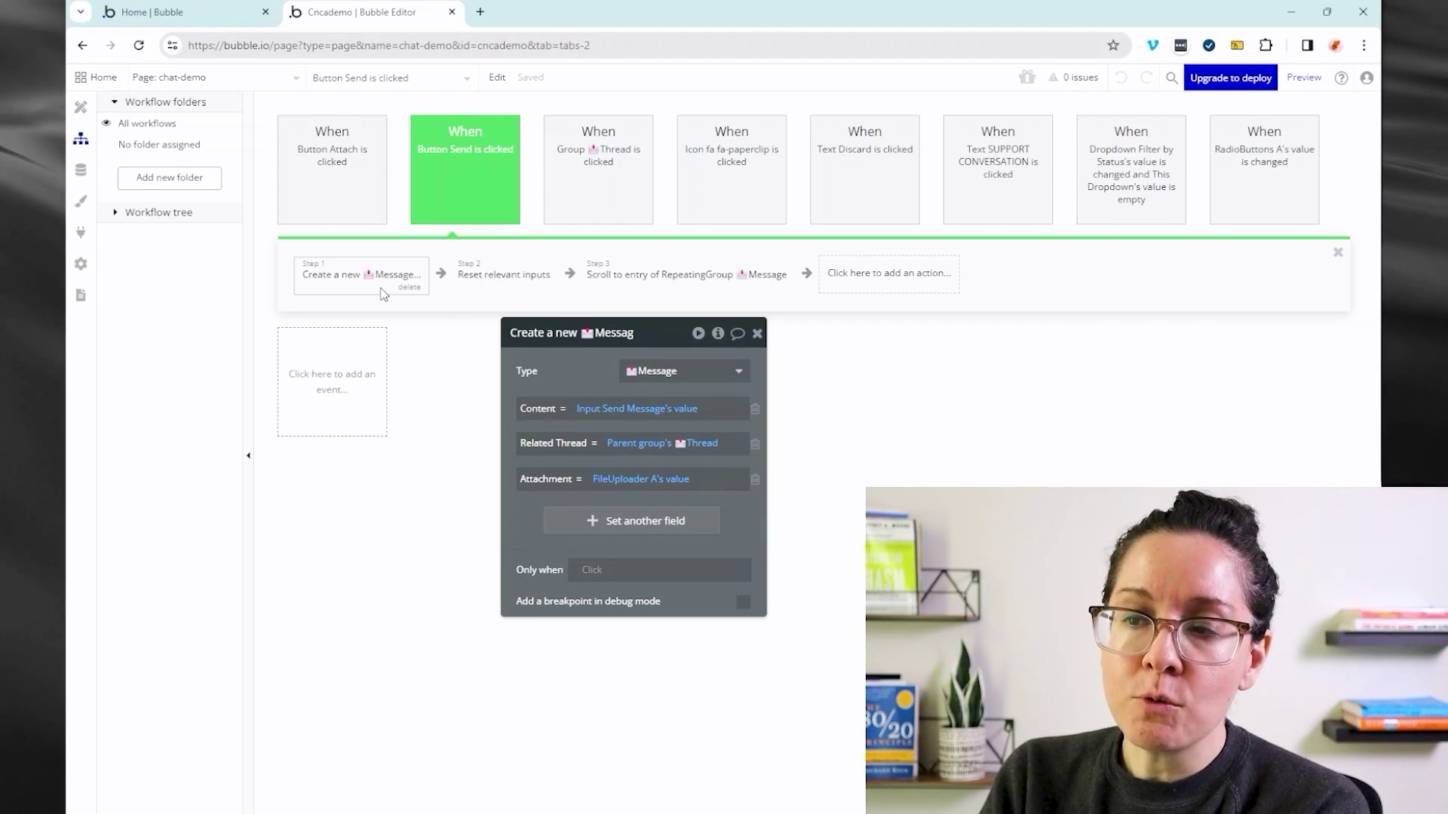
- Review the 'Reset relevant inputs' and 'Scroll to entry' steps, then start adding a new workflow event
click(478, 269)
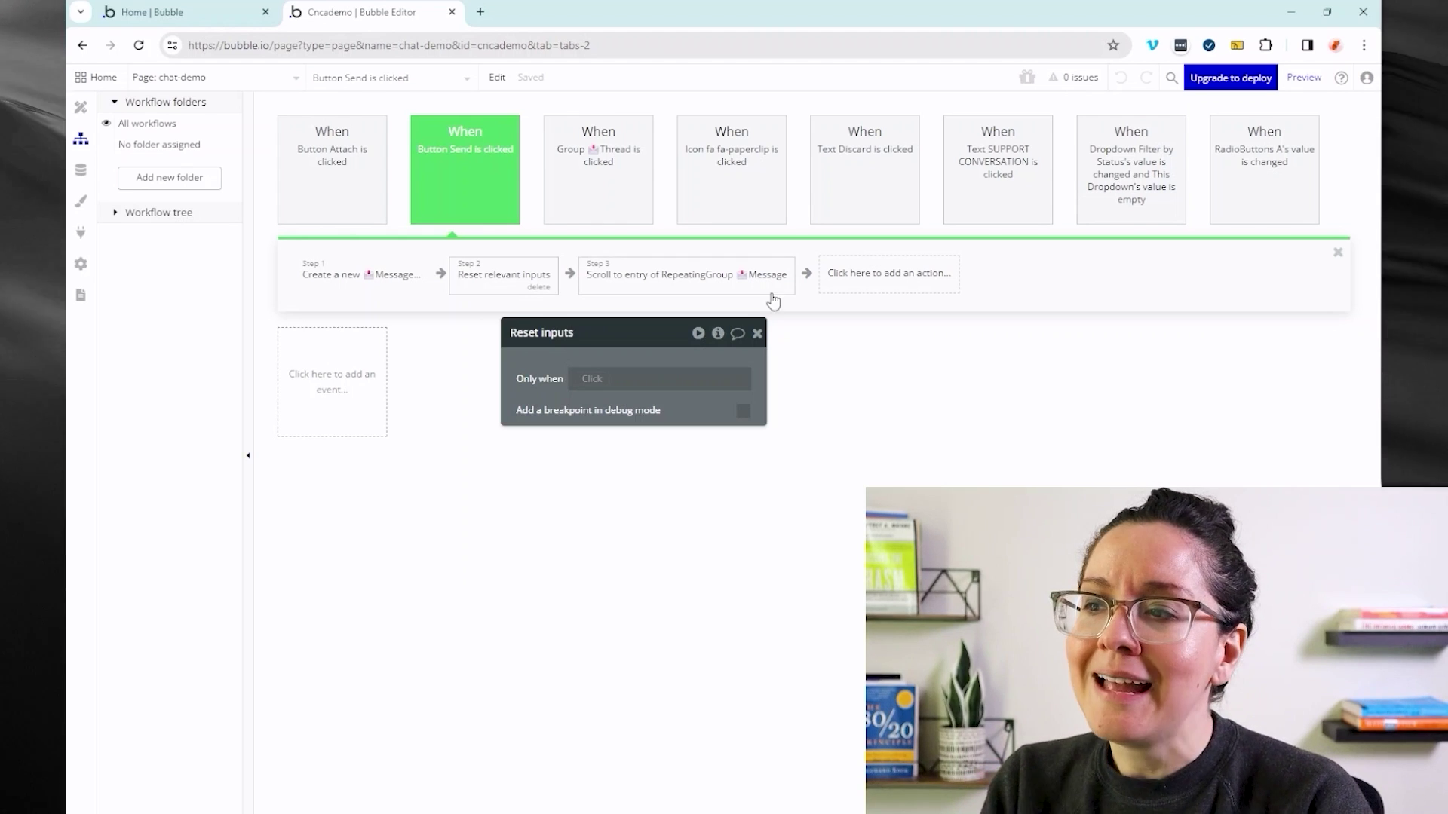
click(741, 282)
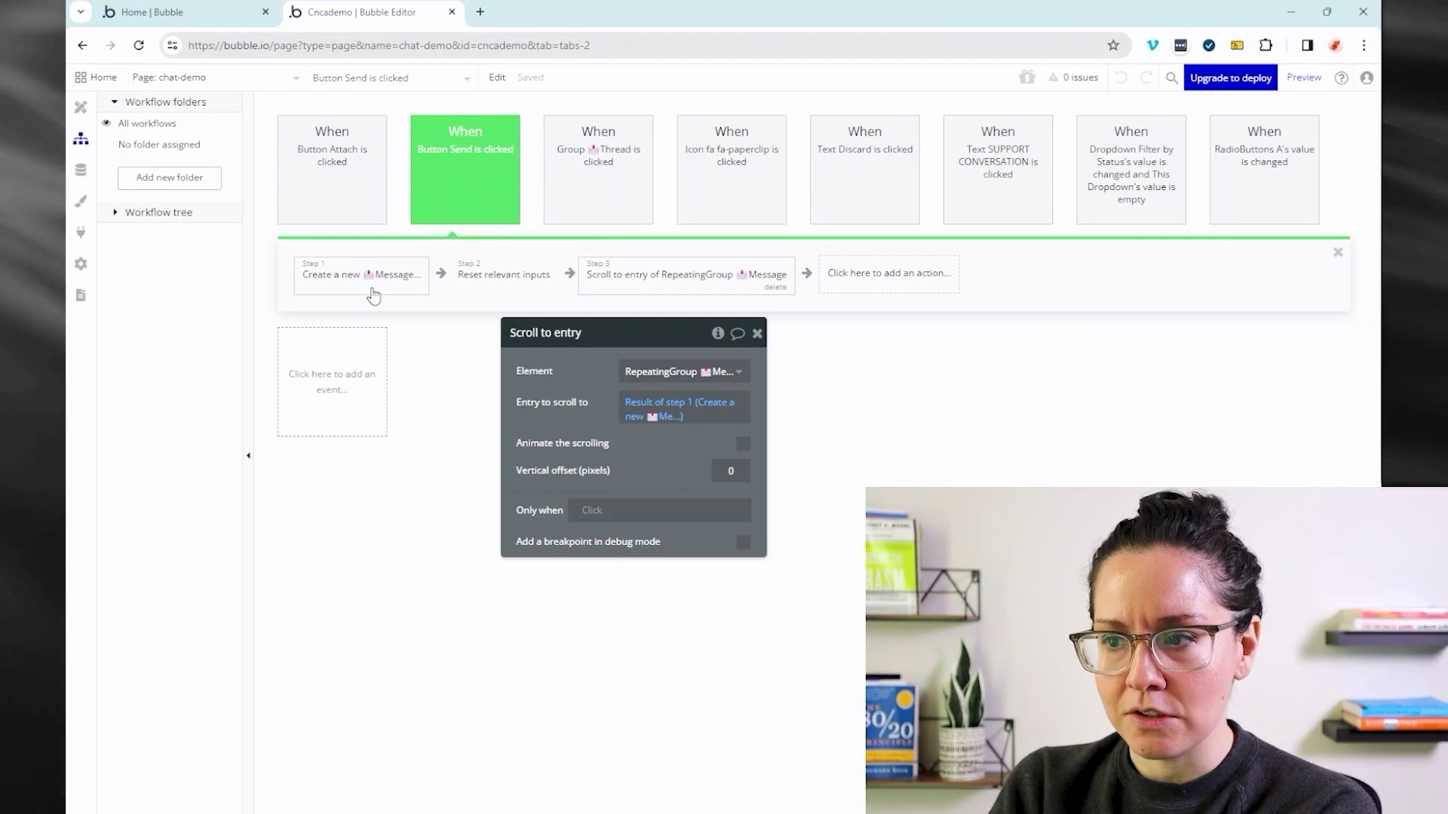
click(362, 357)
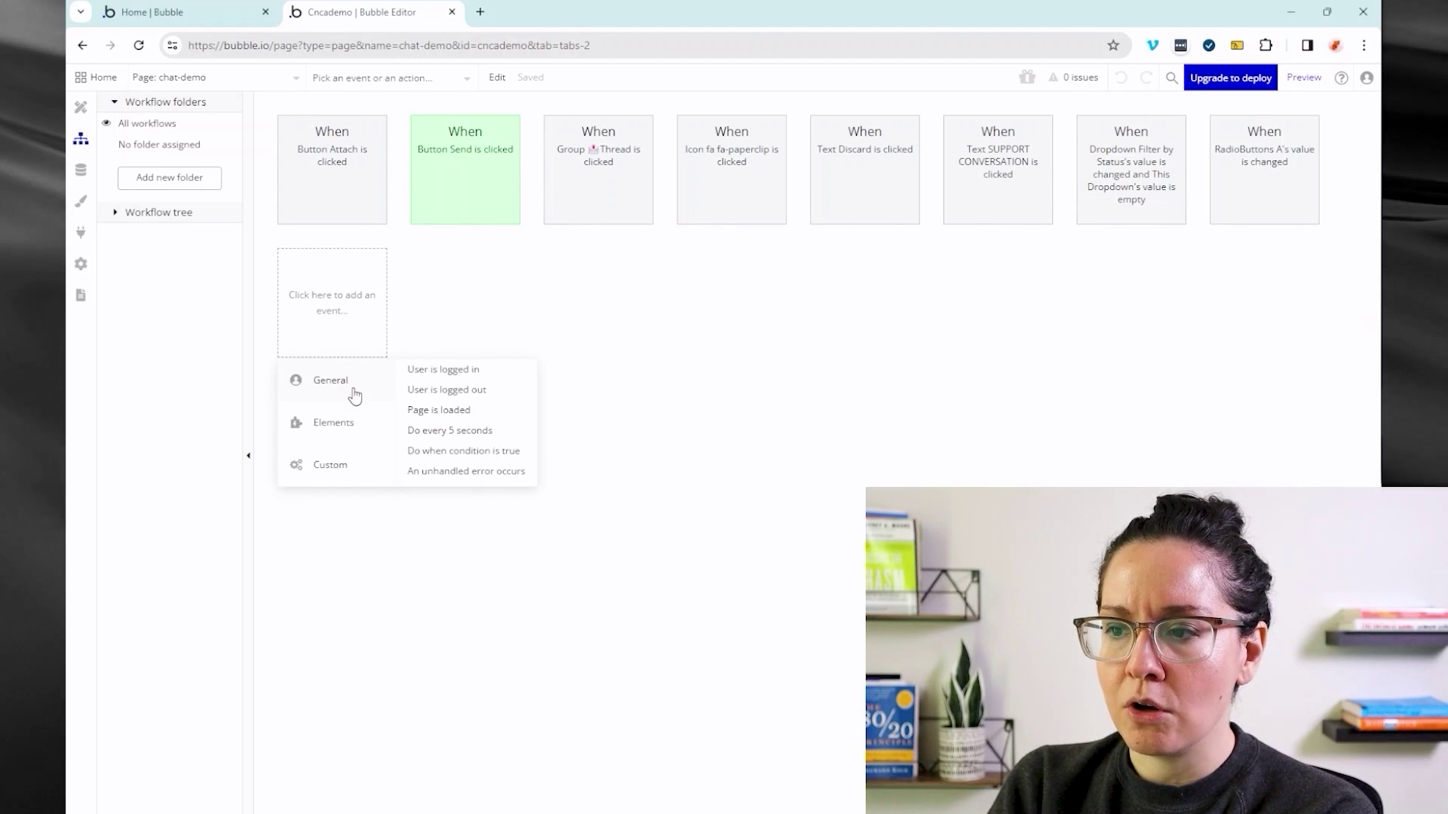
- Dismiss the event-type menu, leaving the eight chat-demo workflow event cards visible
mouse_move(364, 420)
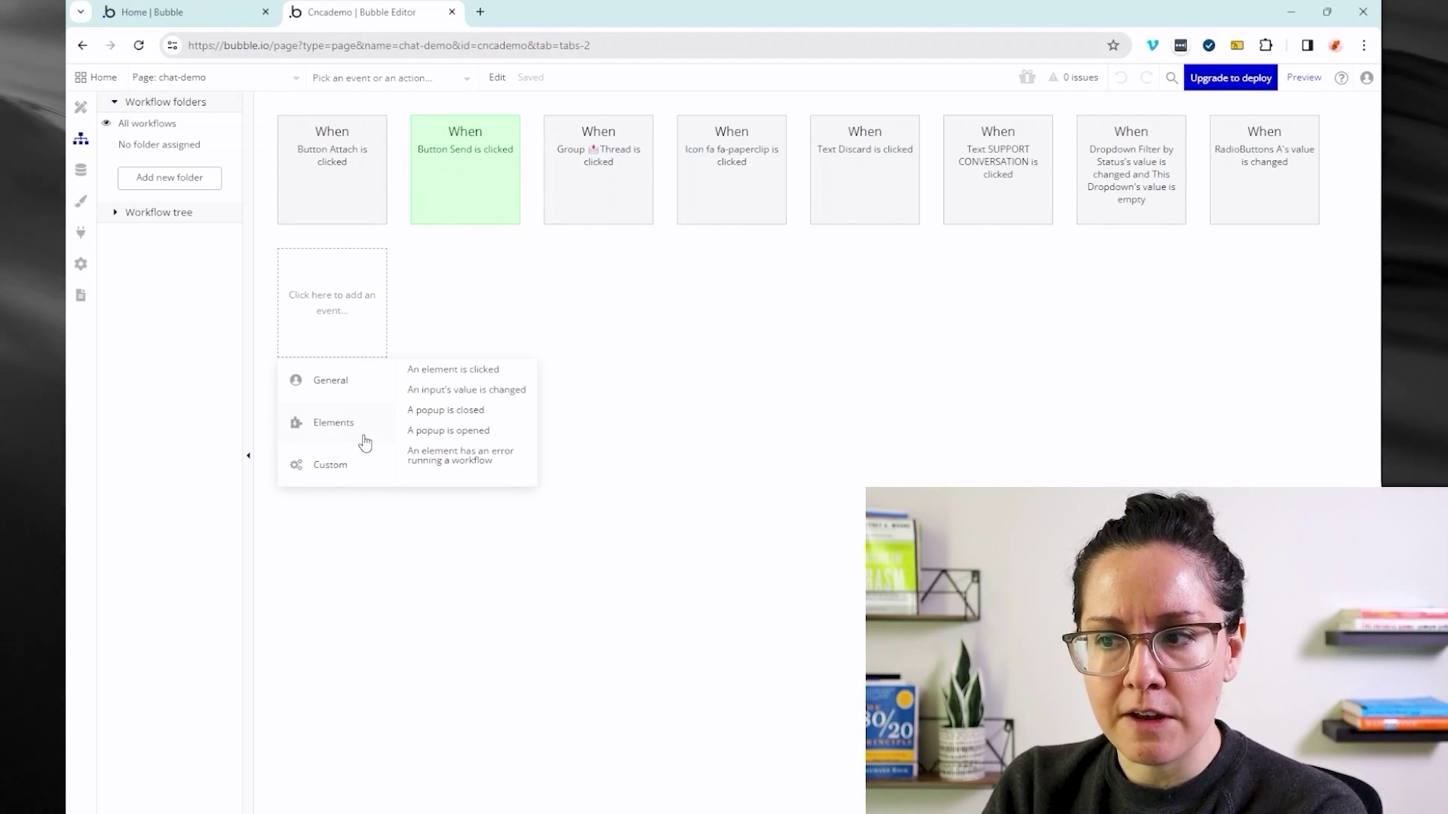
mouse_move(368, 376)
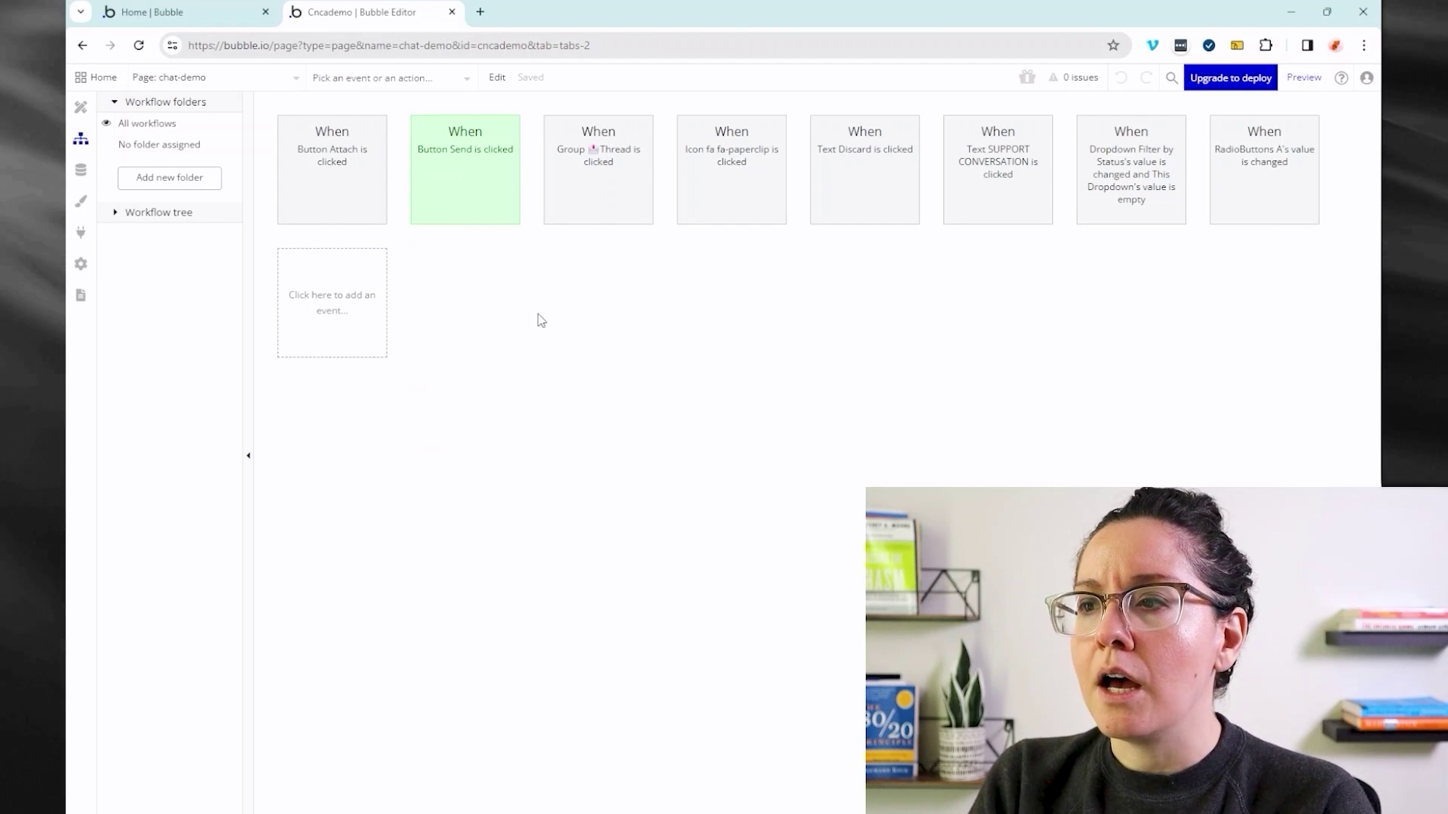
- Reopen the 'Button Send is clicked' workflow, select its name, and list every page event and action
click(433, 178)
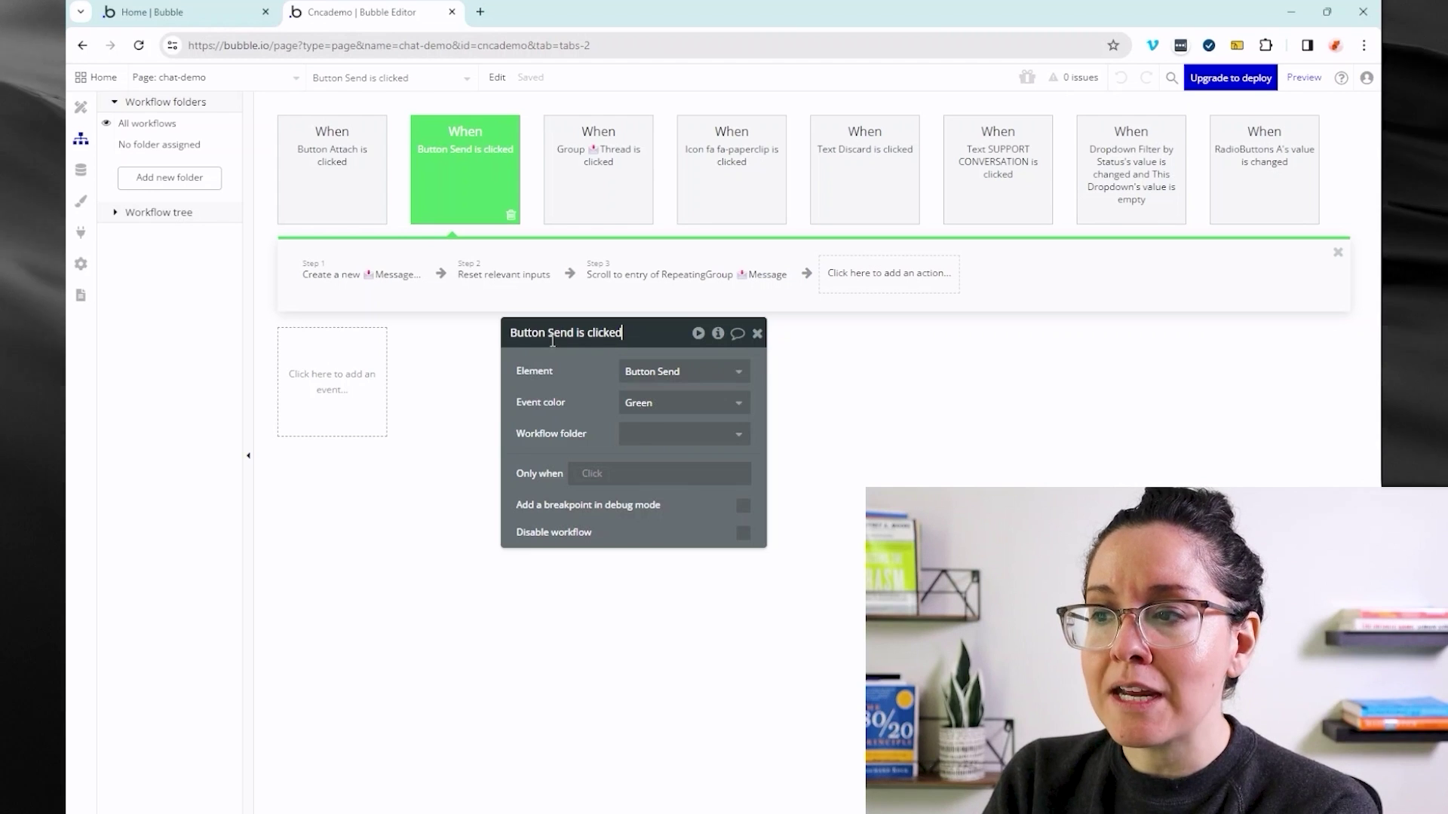
drag(514, 339, 632, 337)
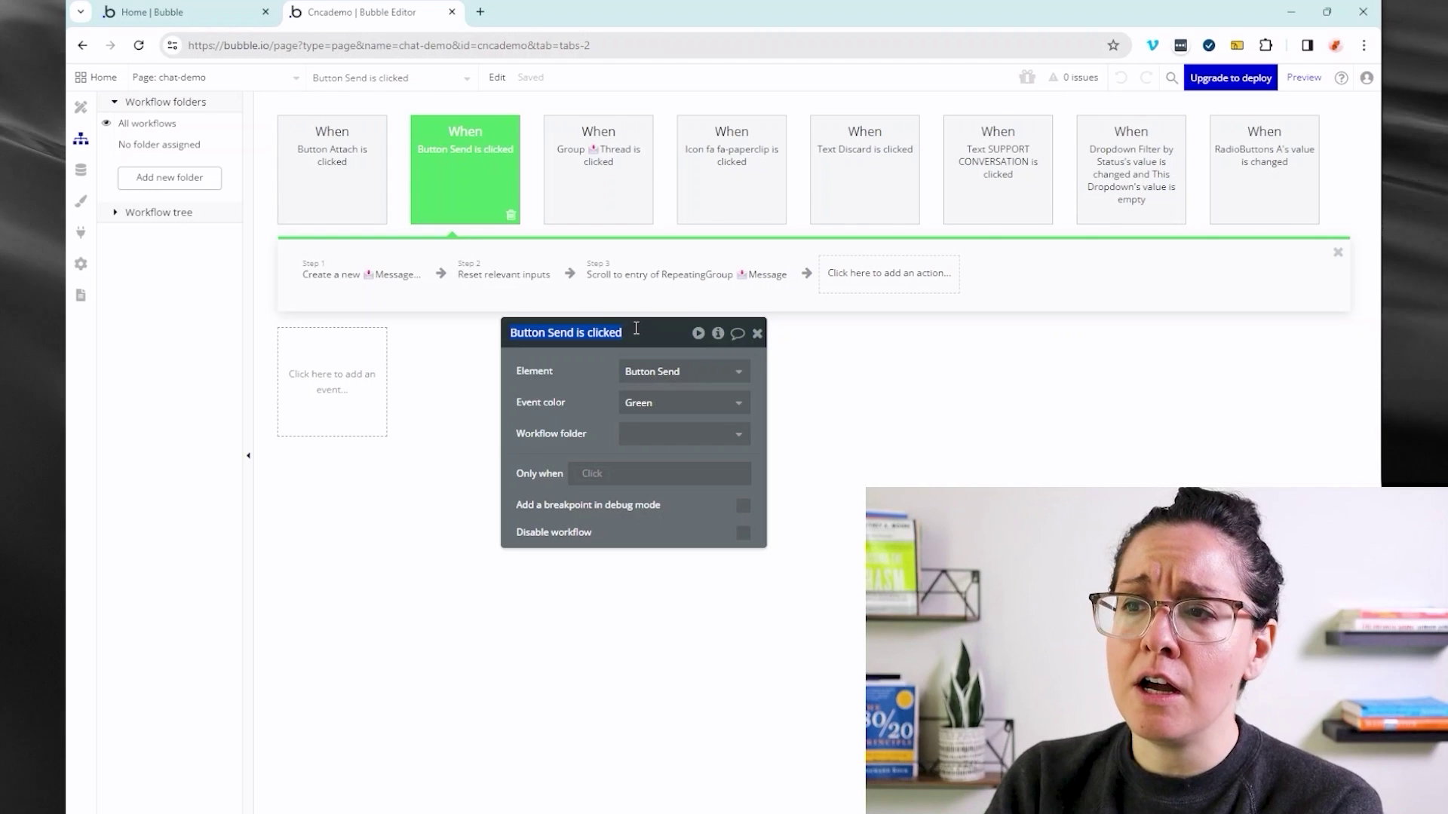
click(412, 90)
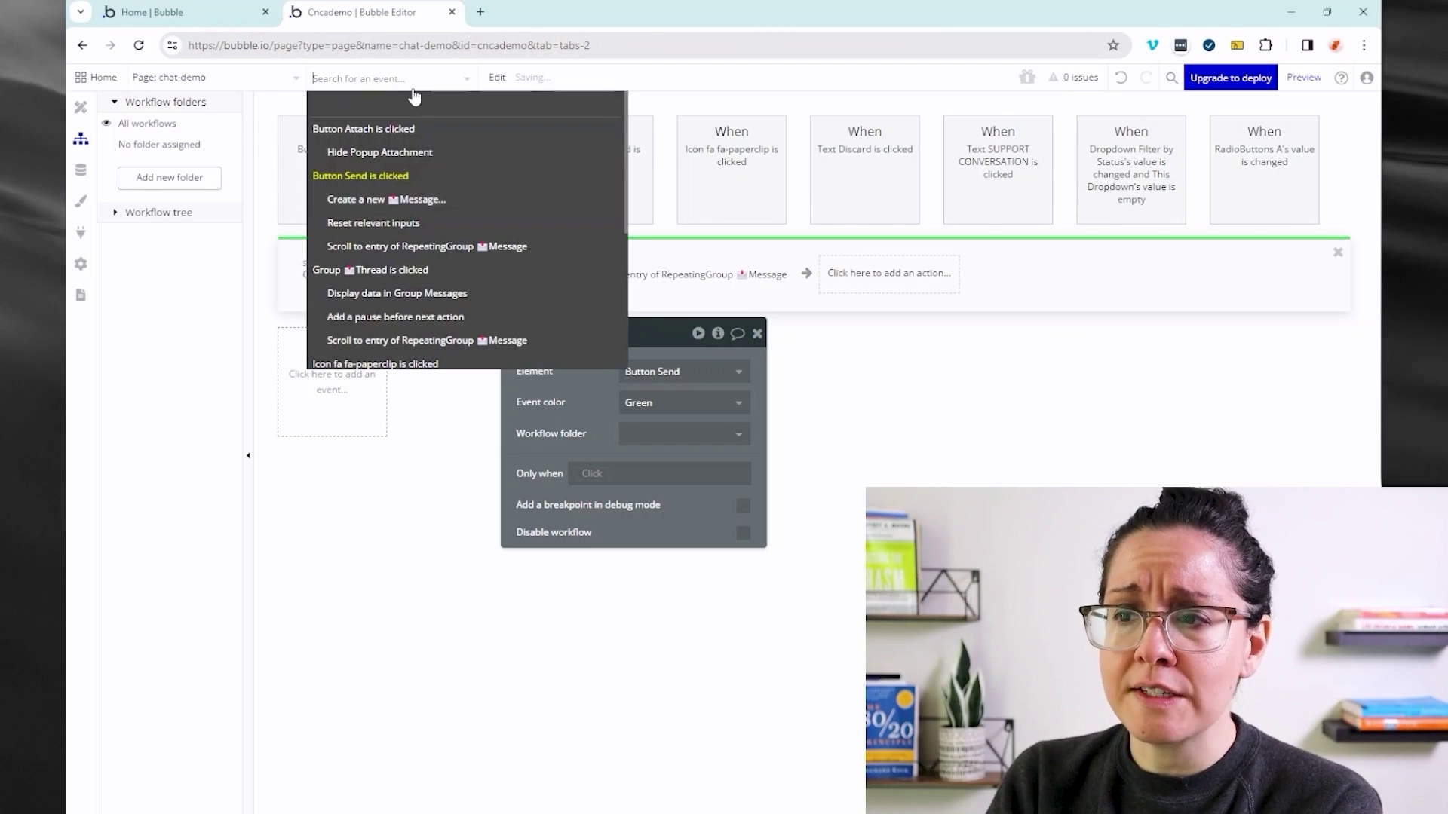
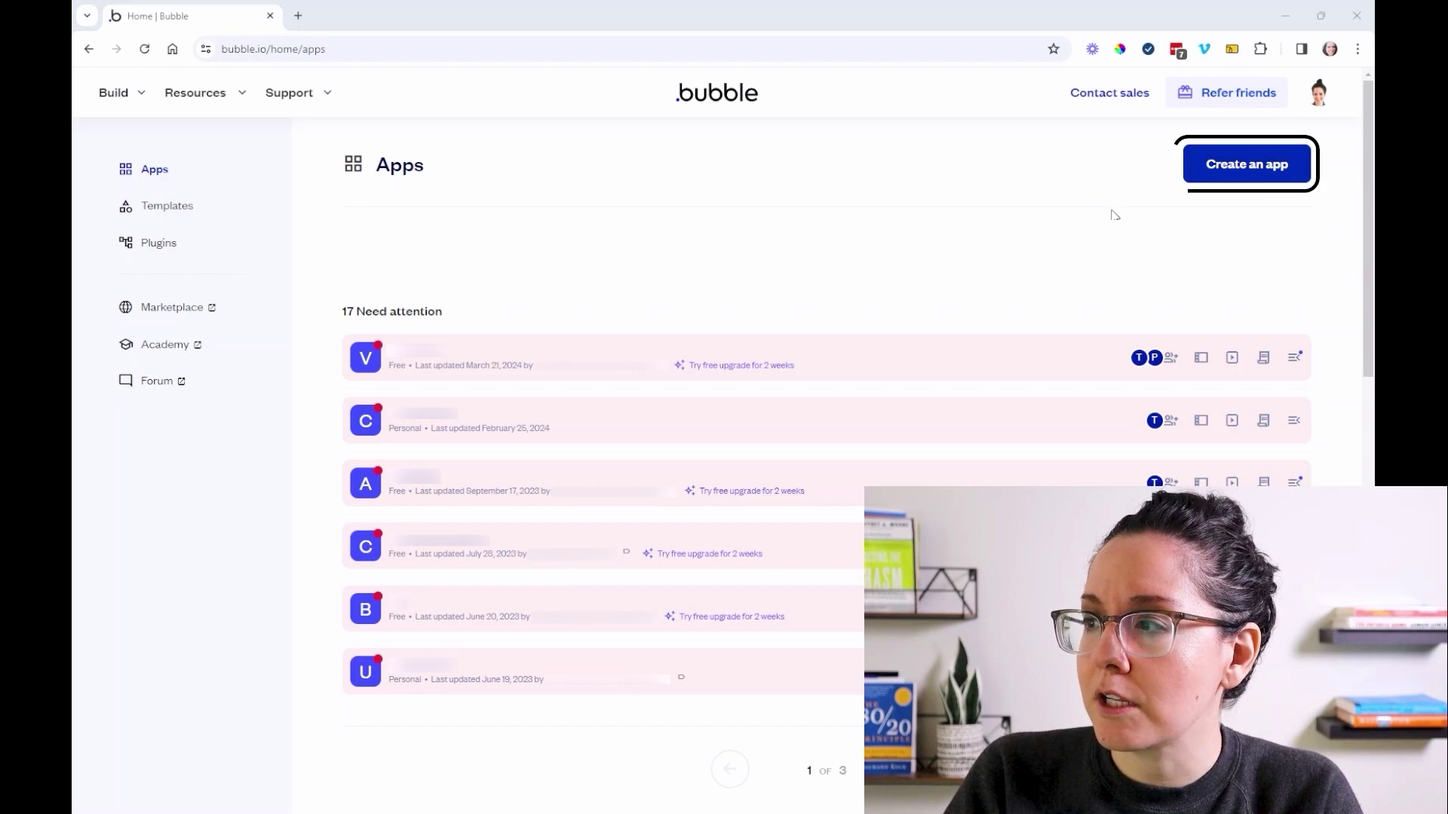
- Create the new cnca-no-code-101 app from the Apps dashboard and open it in the editor
click(1194, 187)
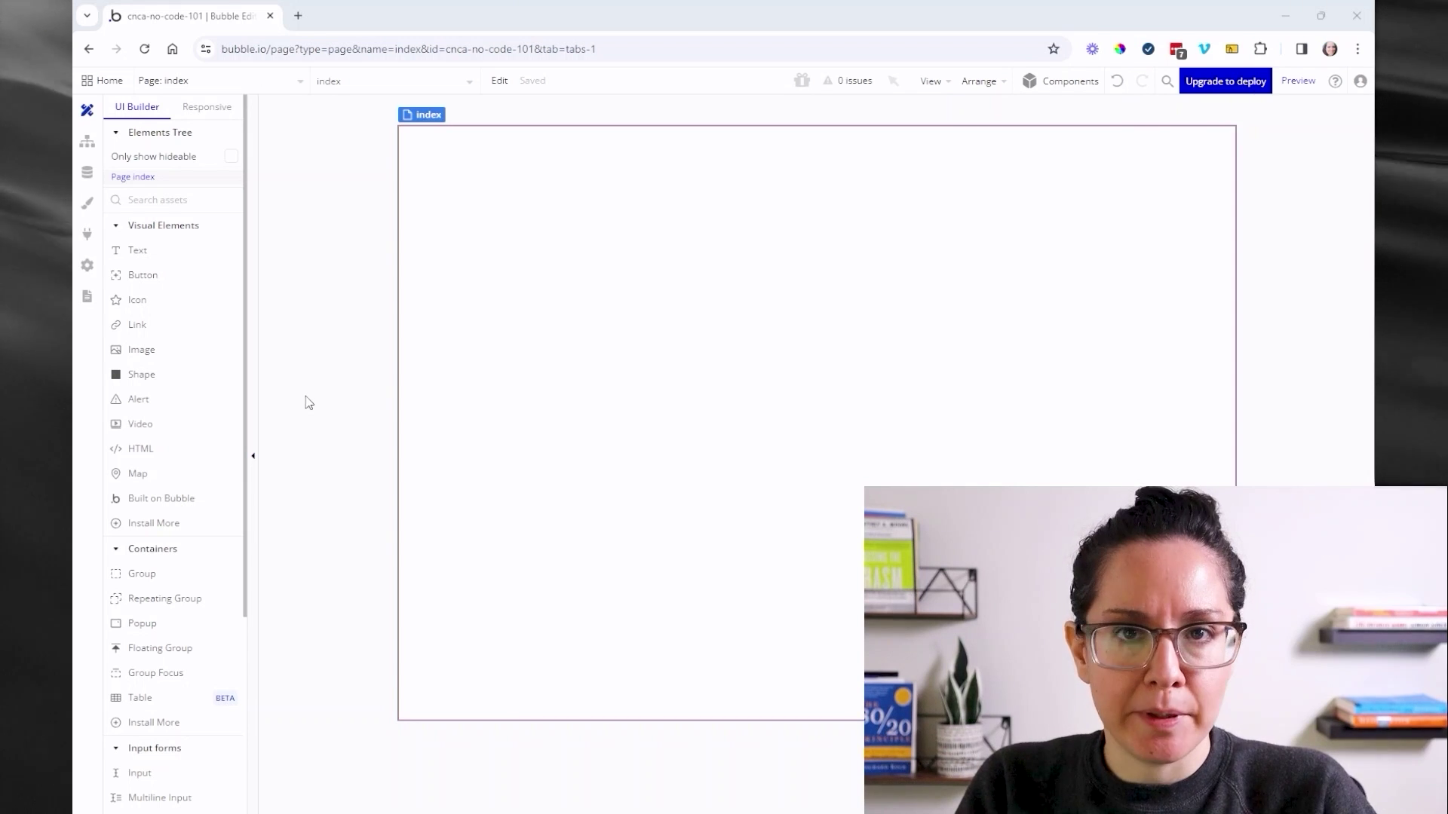
- Show the app's pages list and preview the index, 404 and reset_pw pages
click(275, 86)
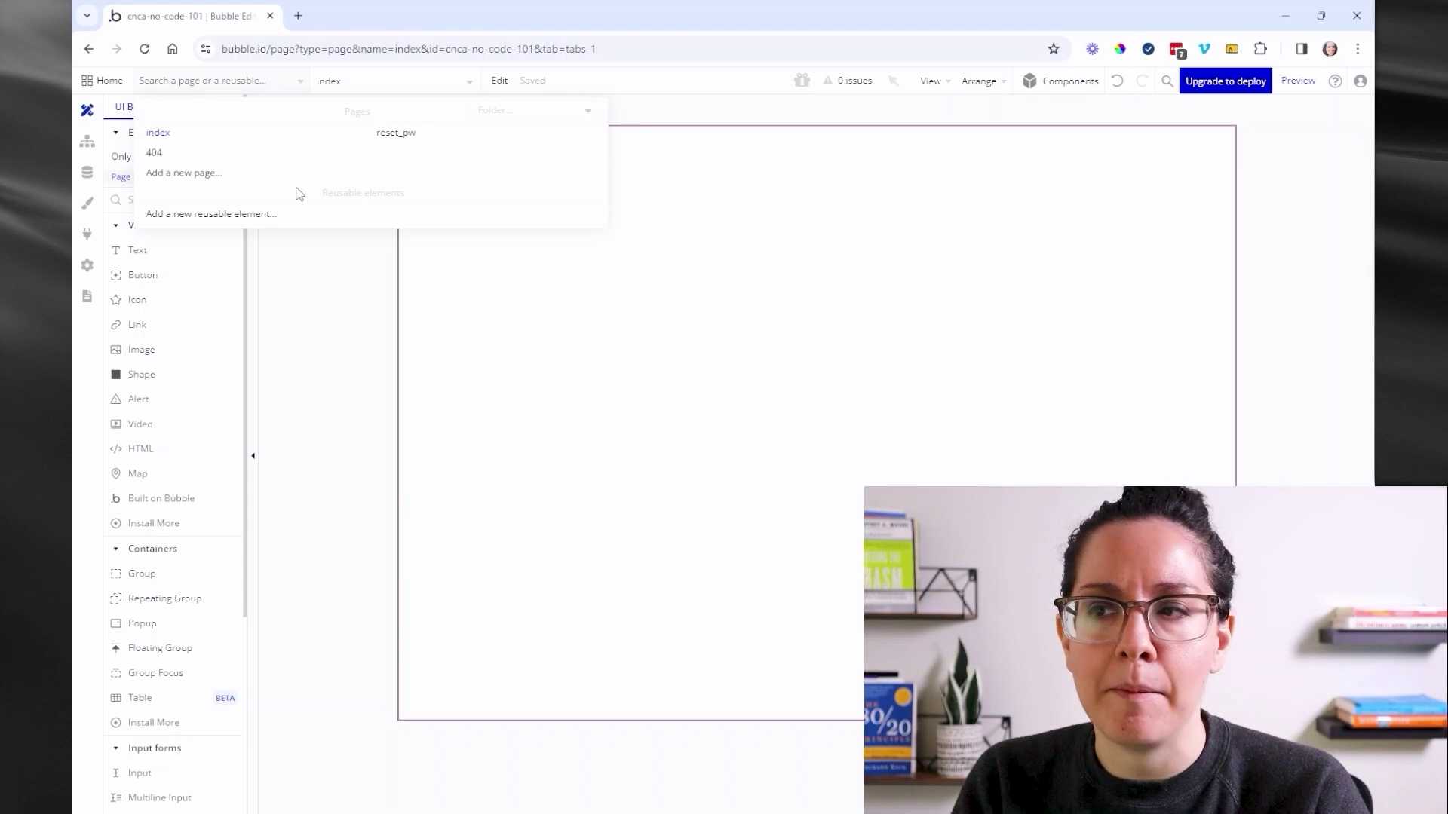
mouse_move(511, 136)
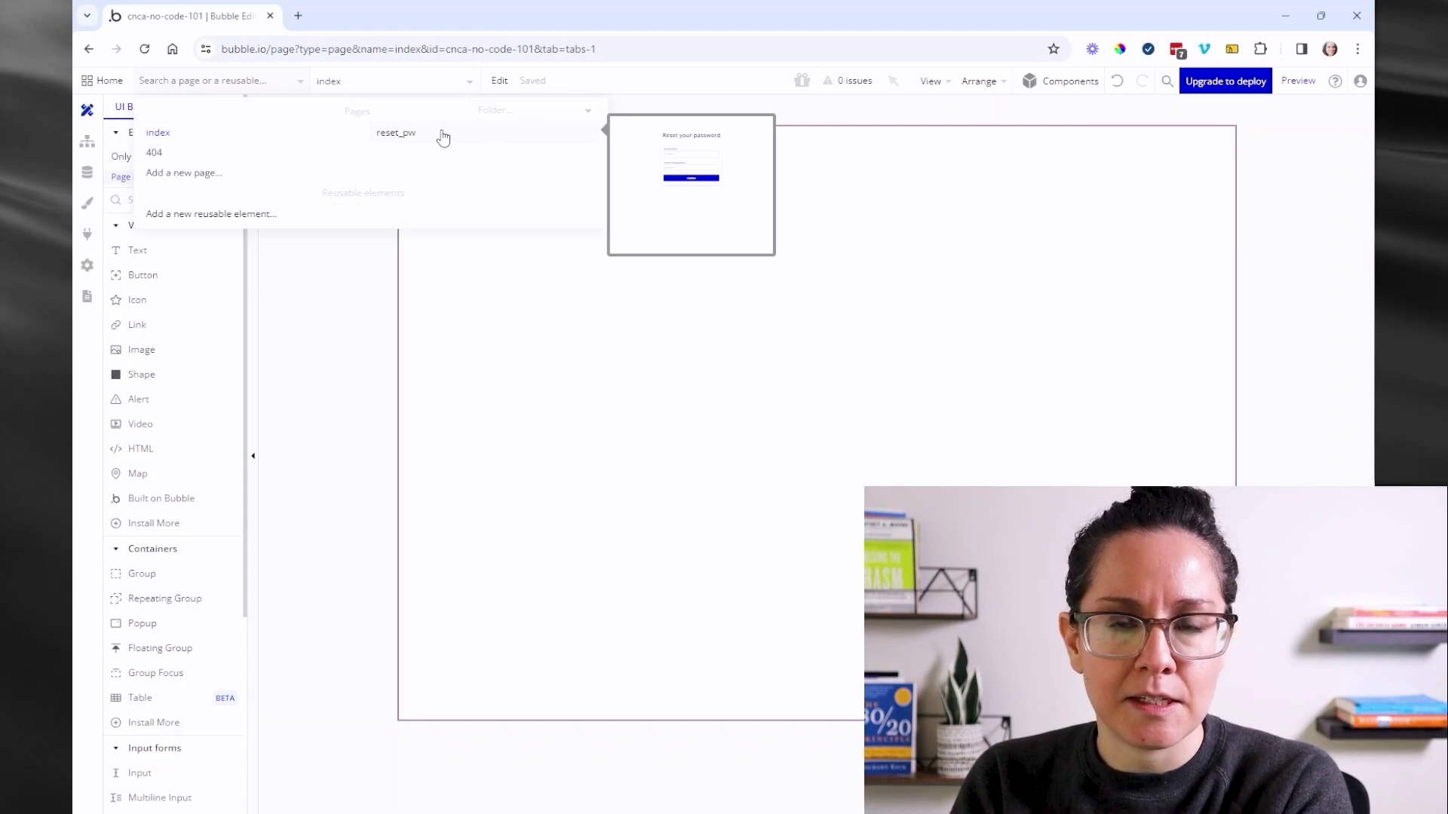
mouse_move(260, 162)
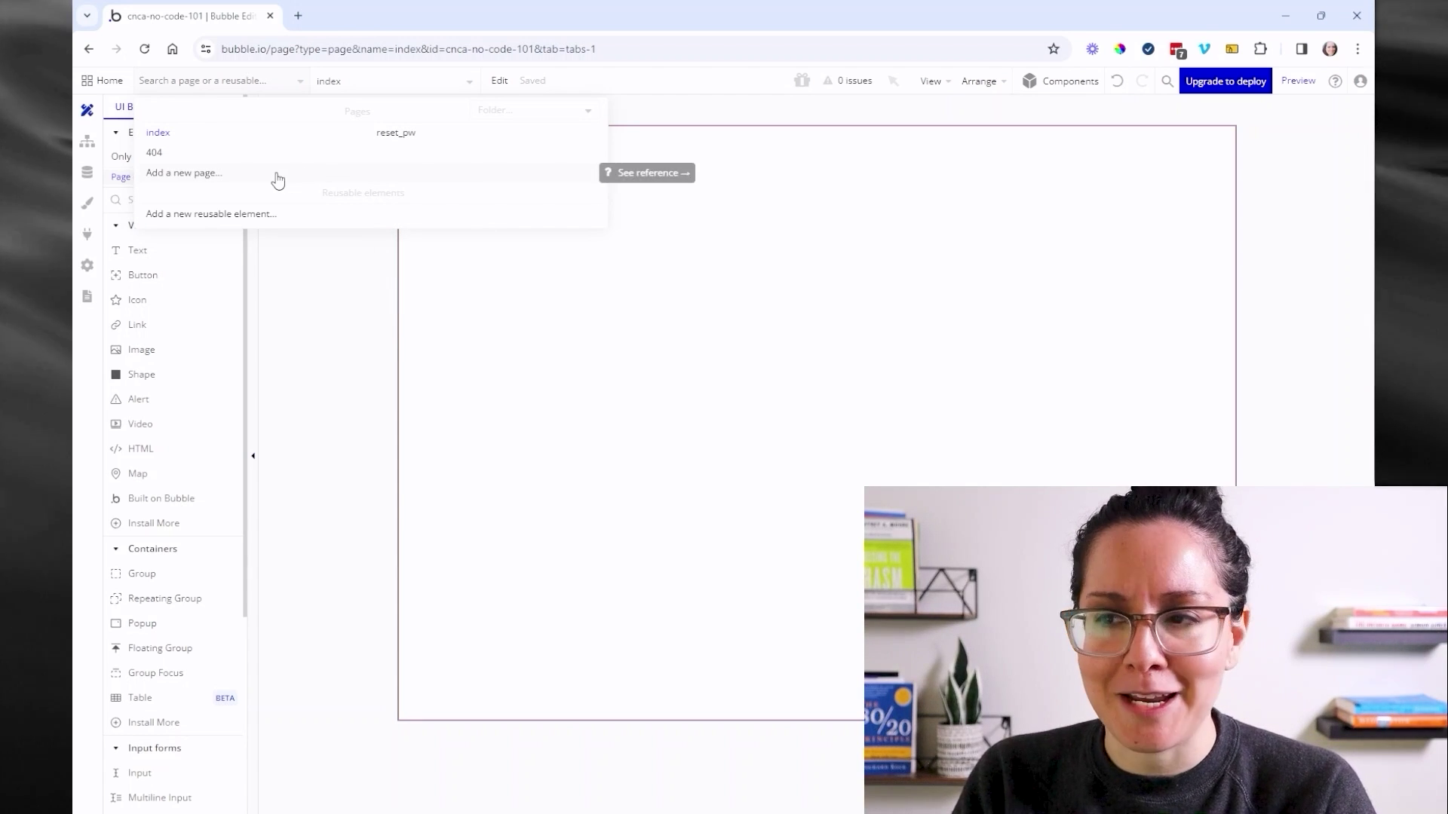
- Start a new page, check the Clone from options, then cancel without adding it
click(205, 180)
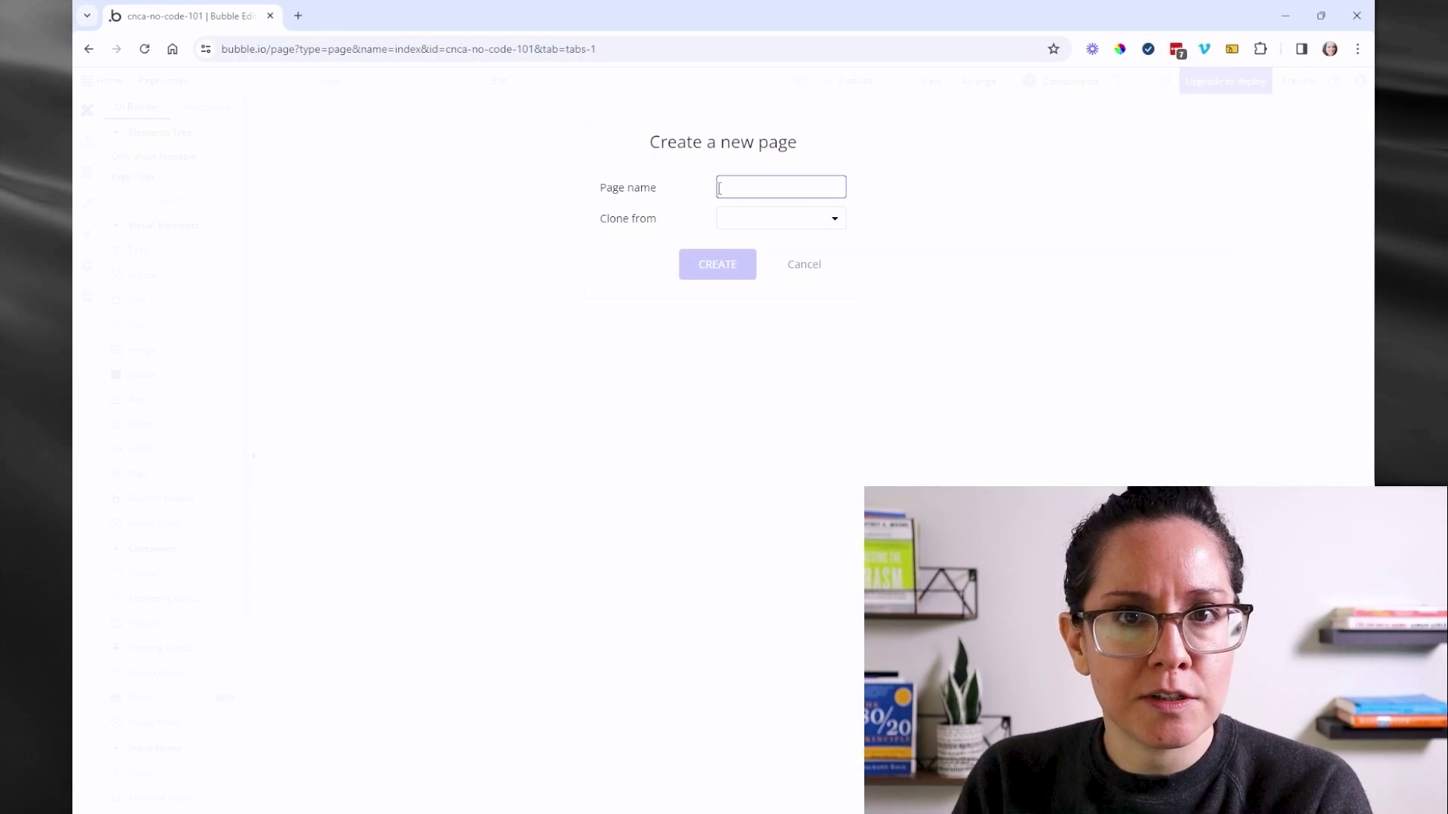
click(752, 217)
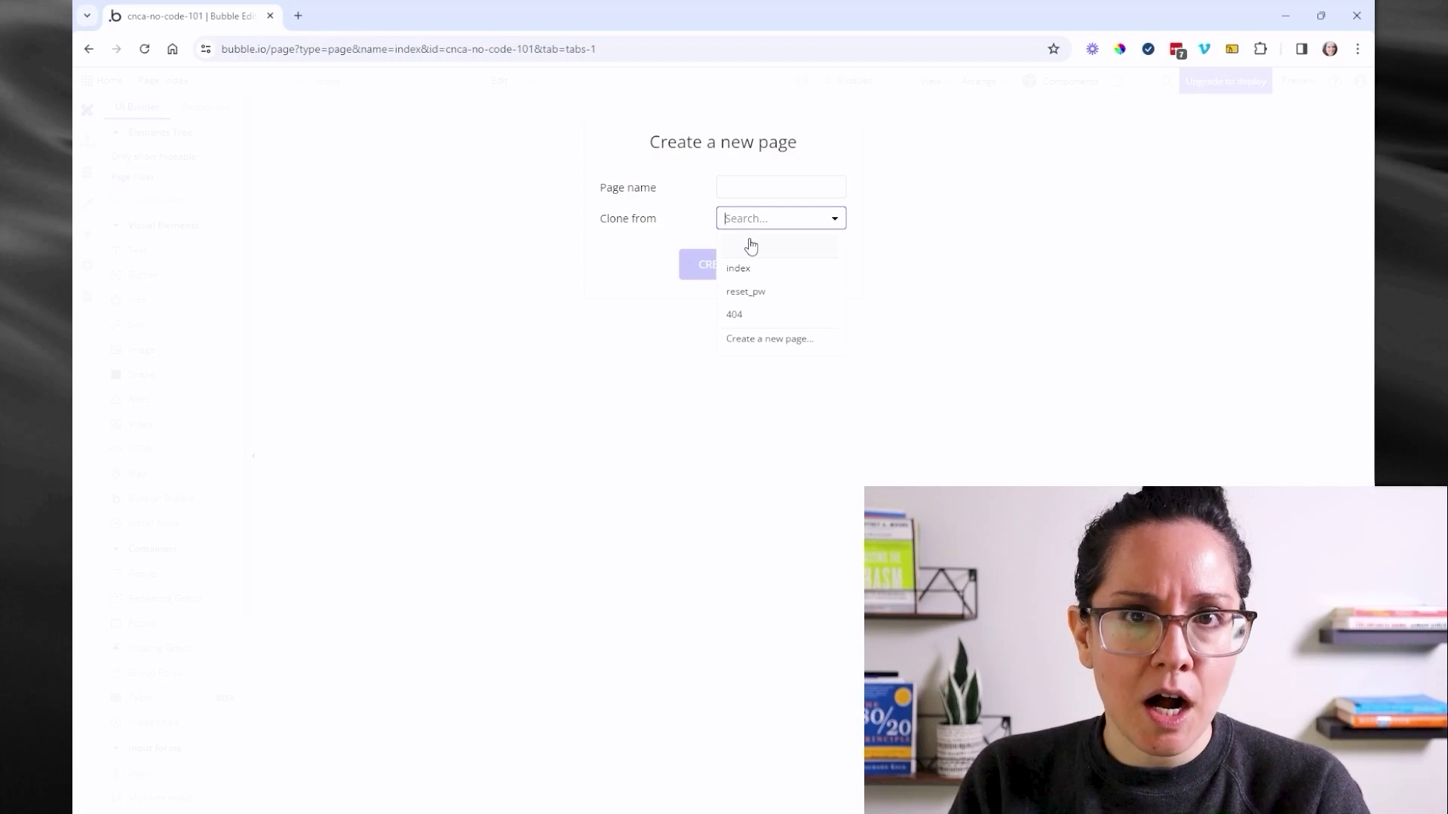
click(671, 216)
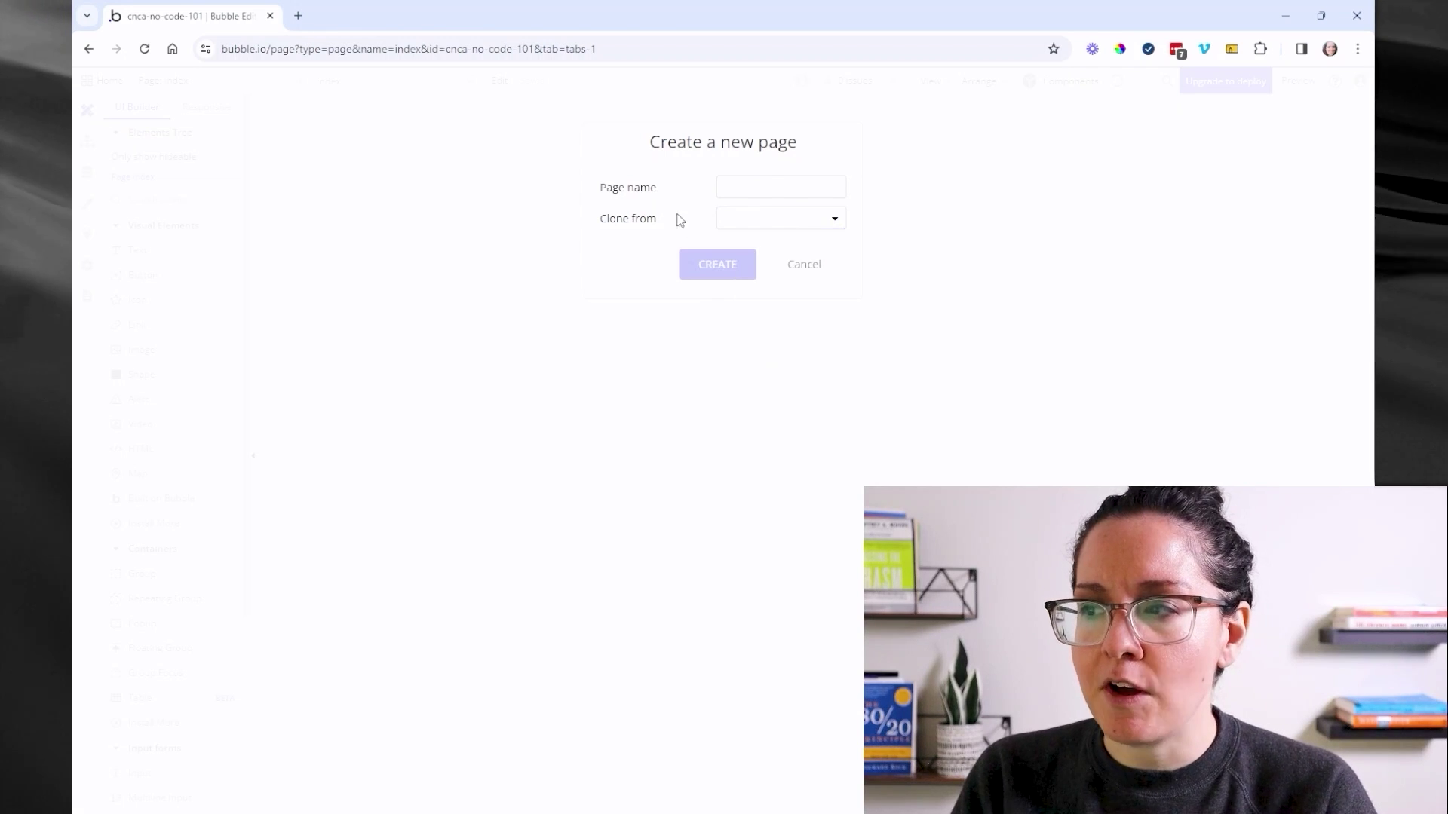
click(807, 269)
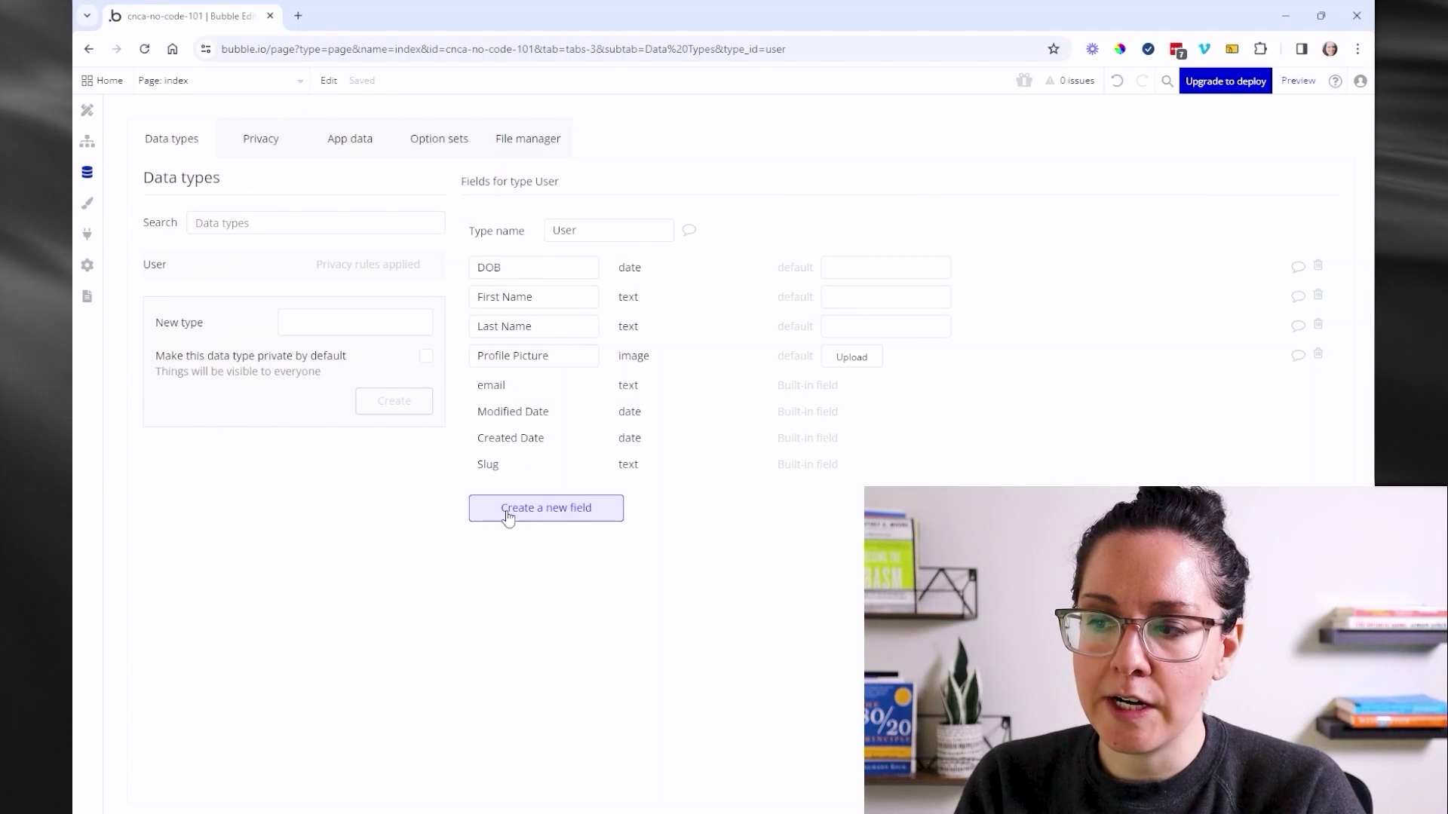
click(515, 524)
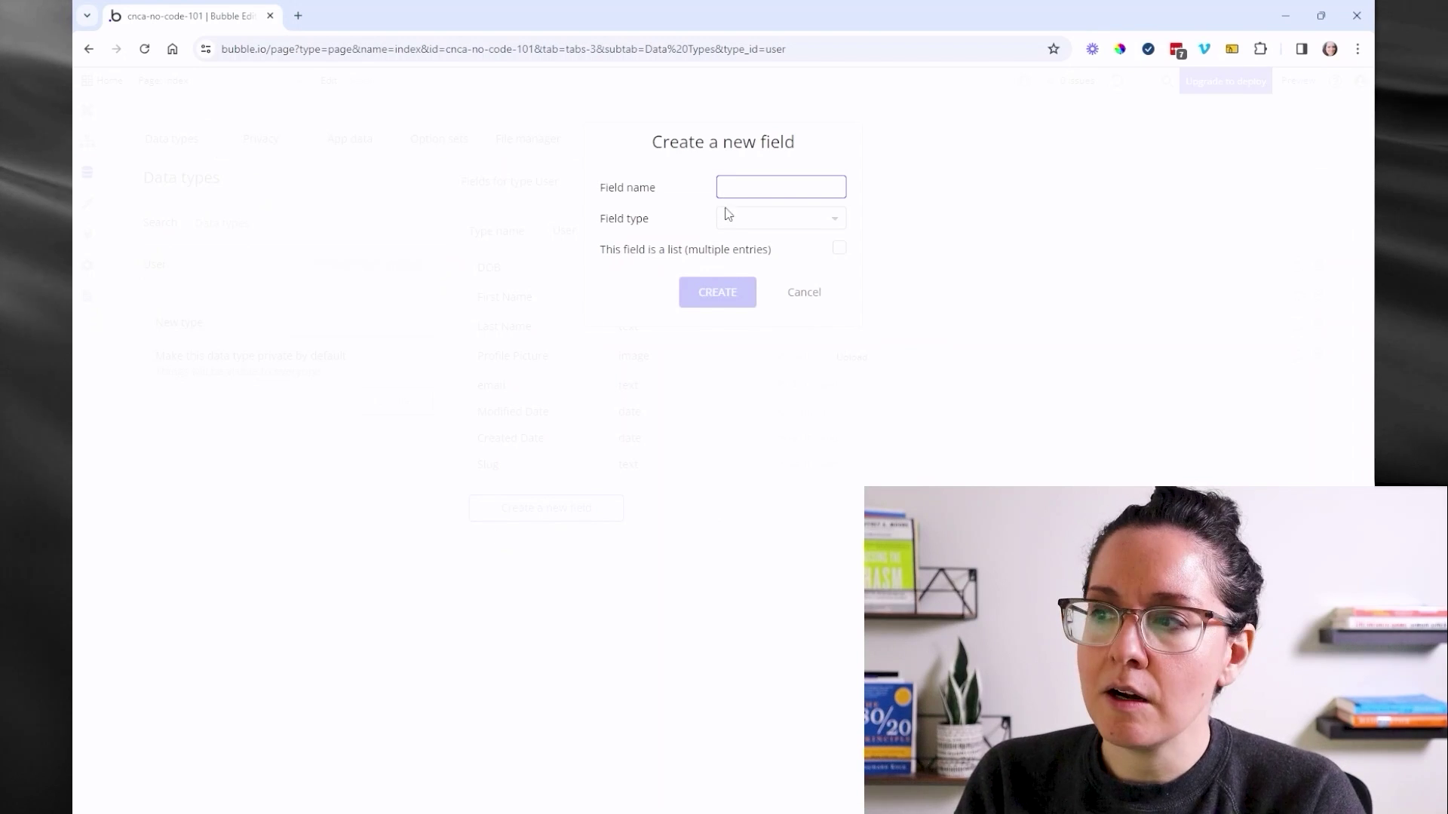
click(730, 224)
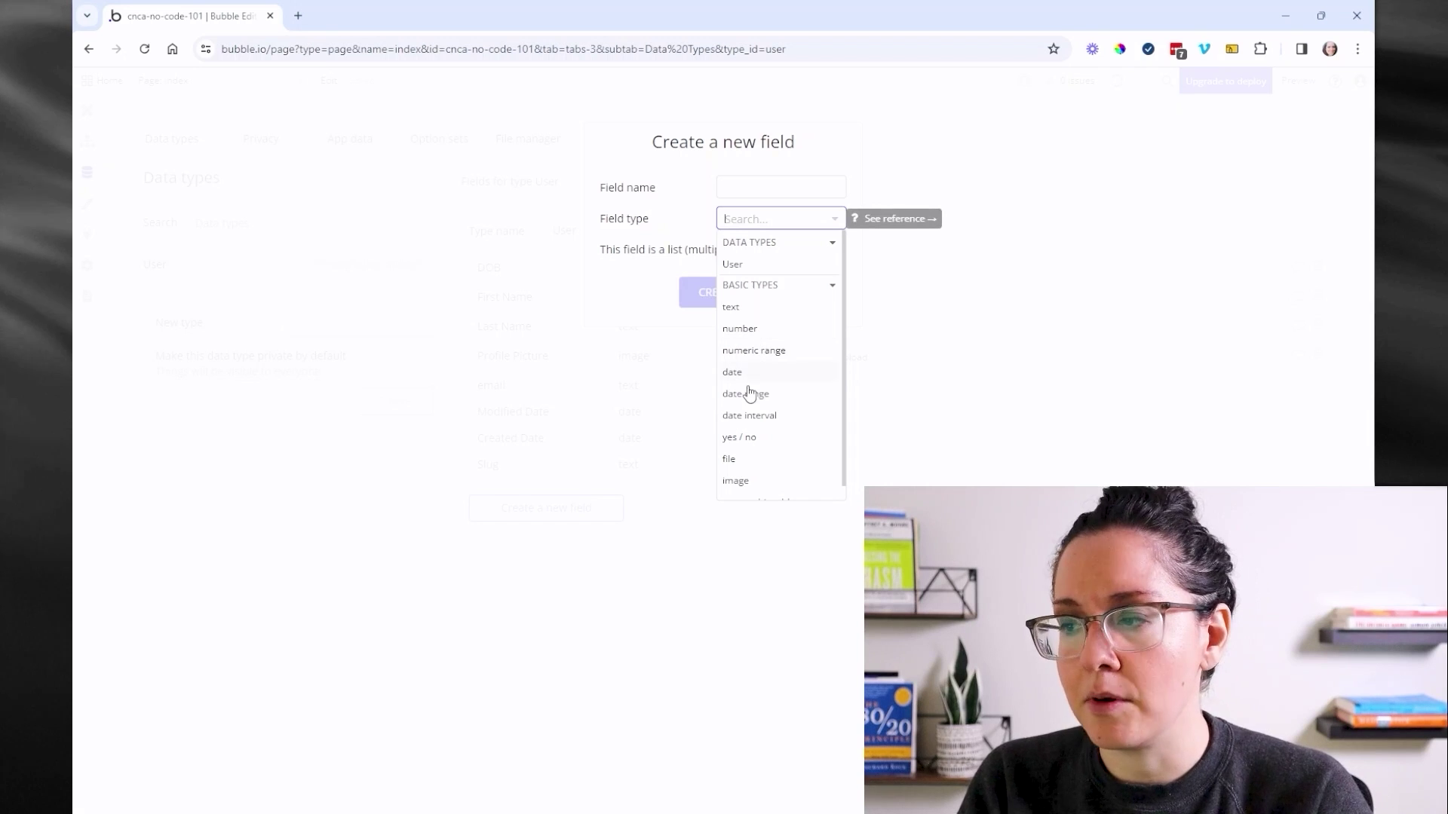
click(651, 435)
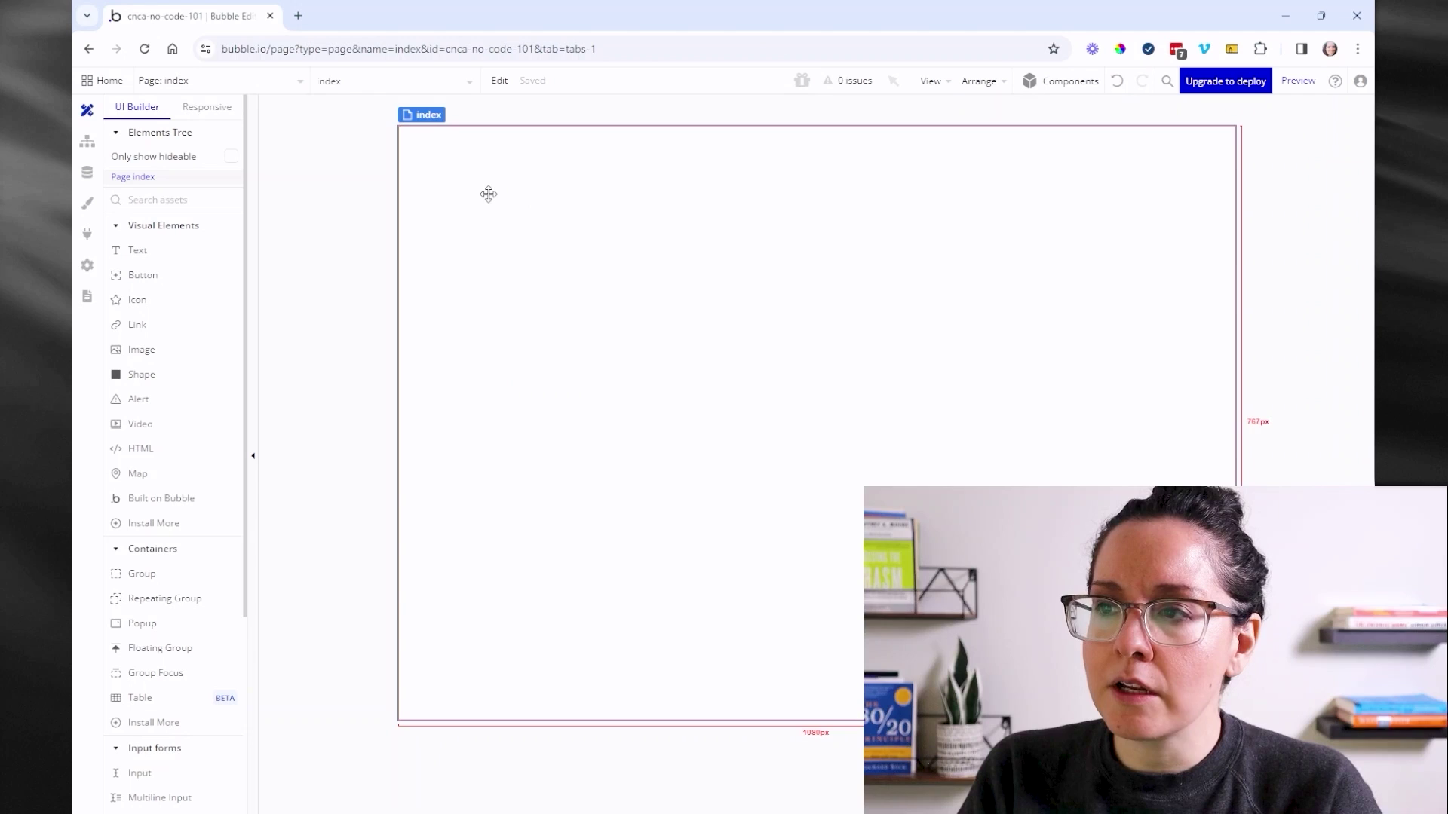
- Show the index page's properties: title 'Bubble | No-code apps', background #FFFFFF
double_click(488, 194)
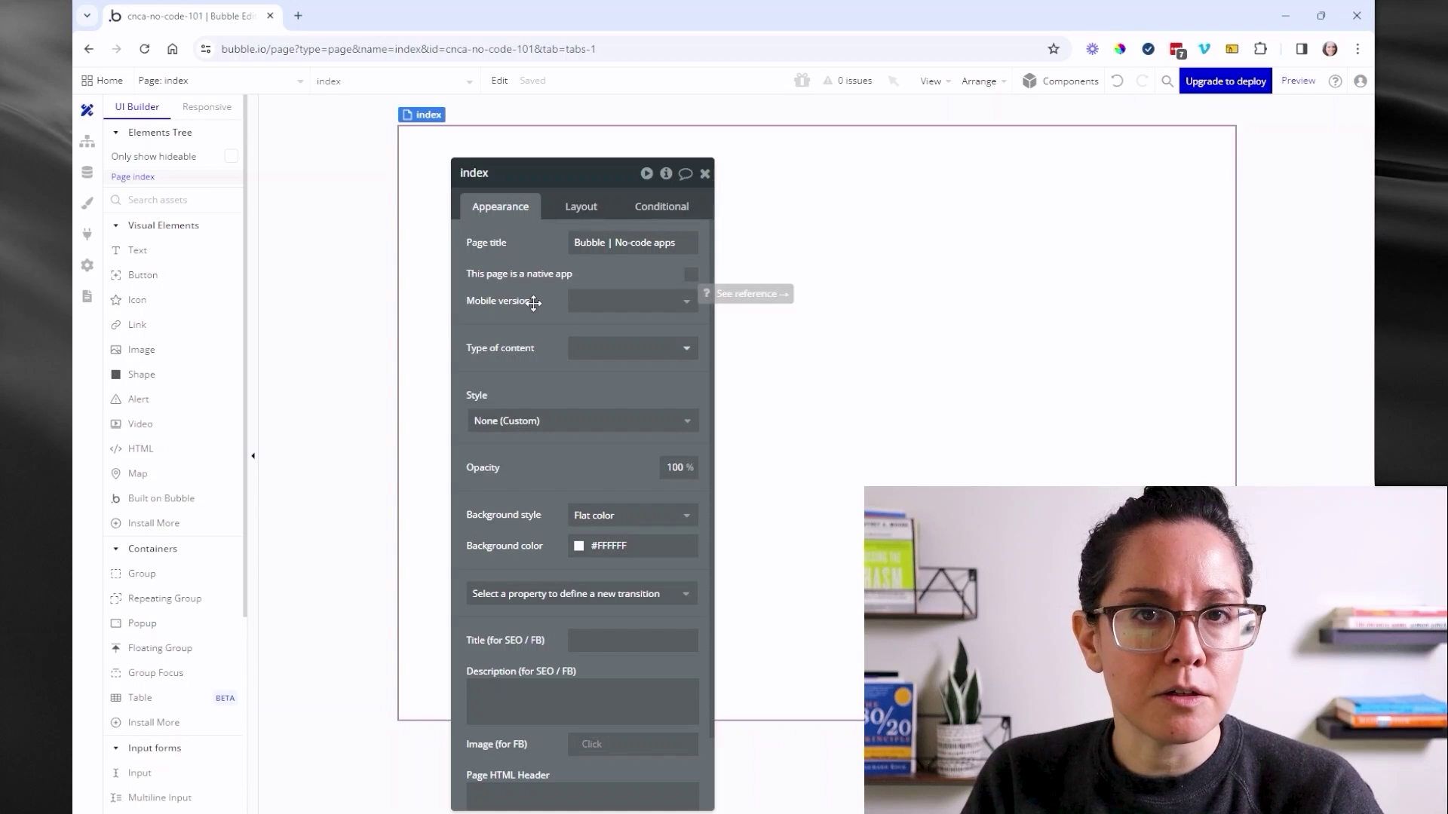
- Change the index page's container layout from Fixed to Column, review Conditional, and close the editor
click(575, 206)
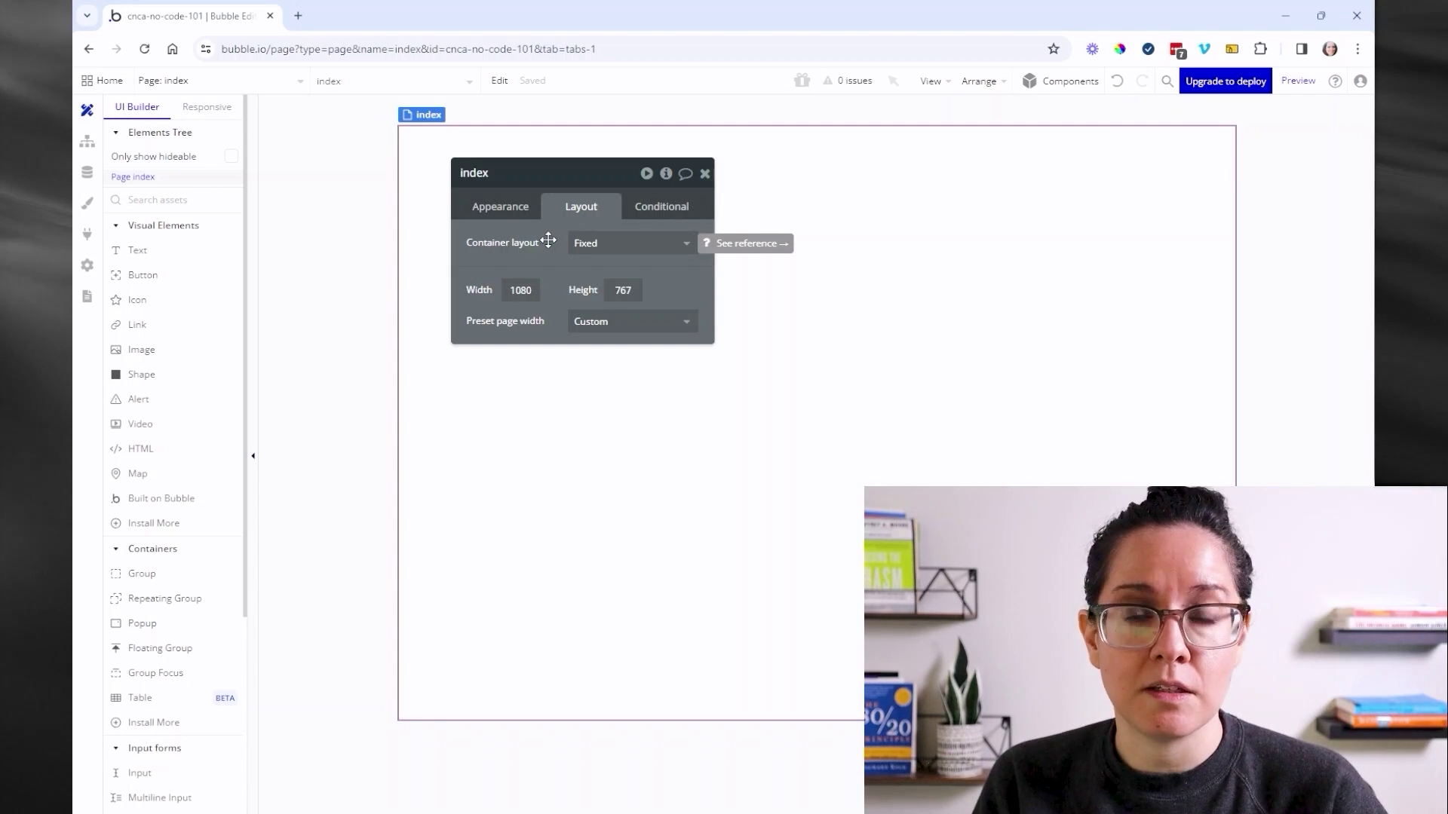
click(601, 245)
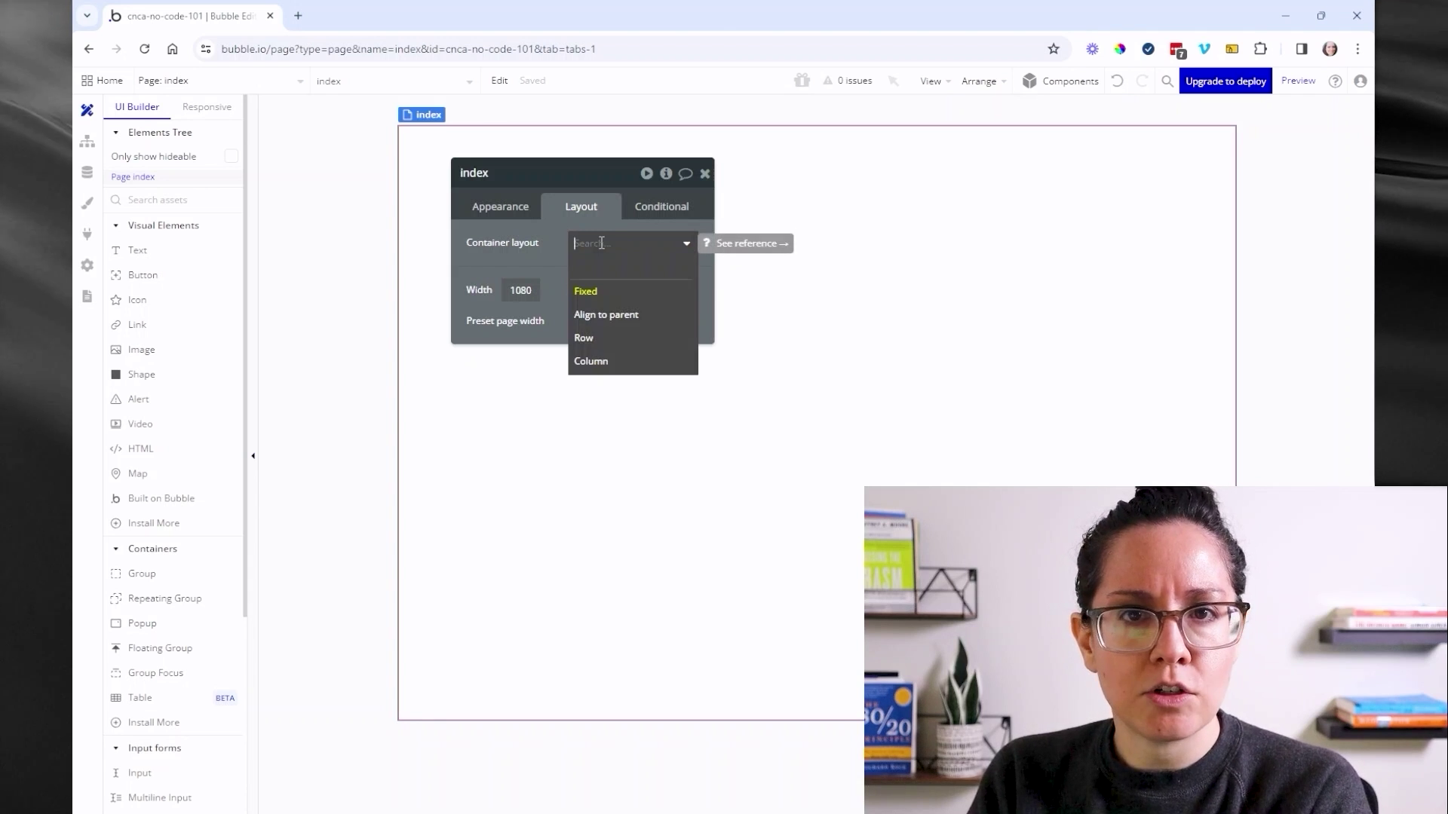
click(591, 361)
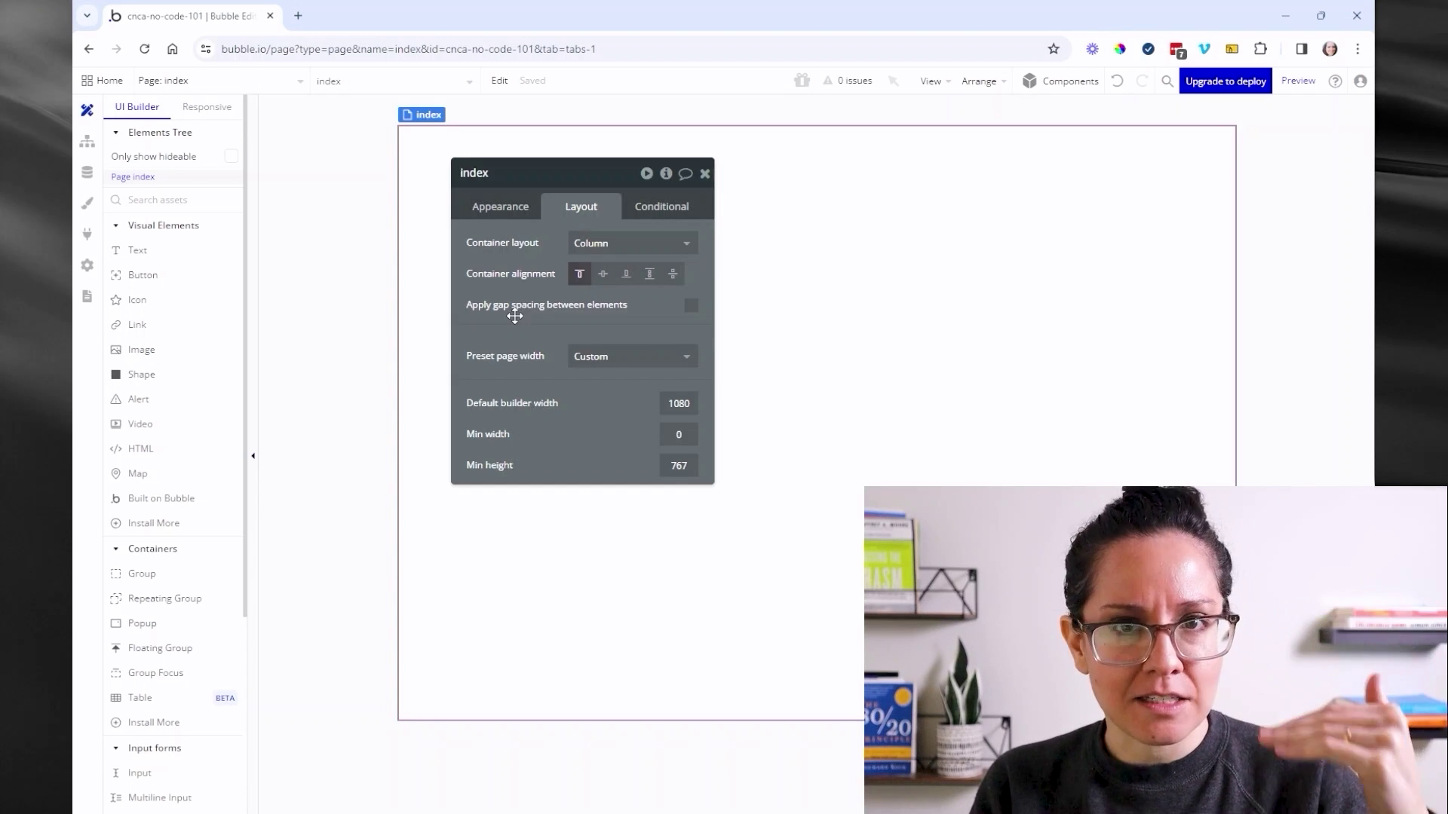
click(592, 244)
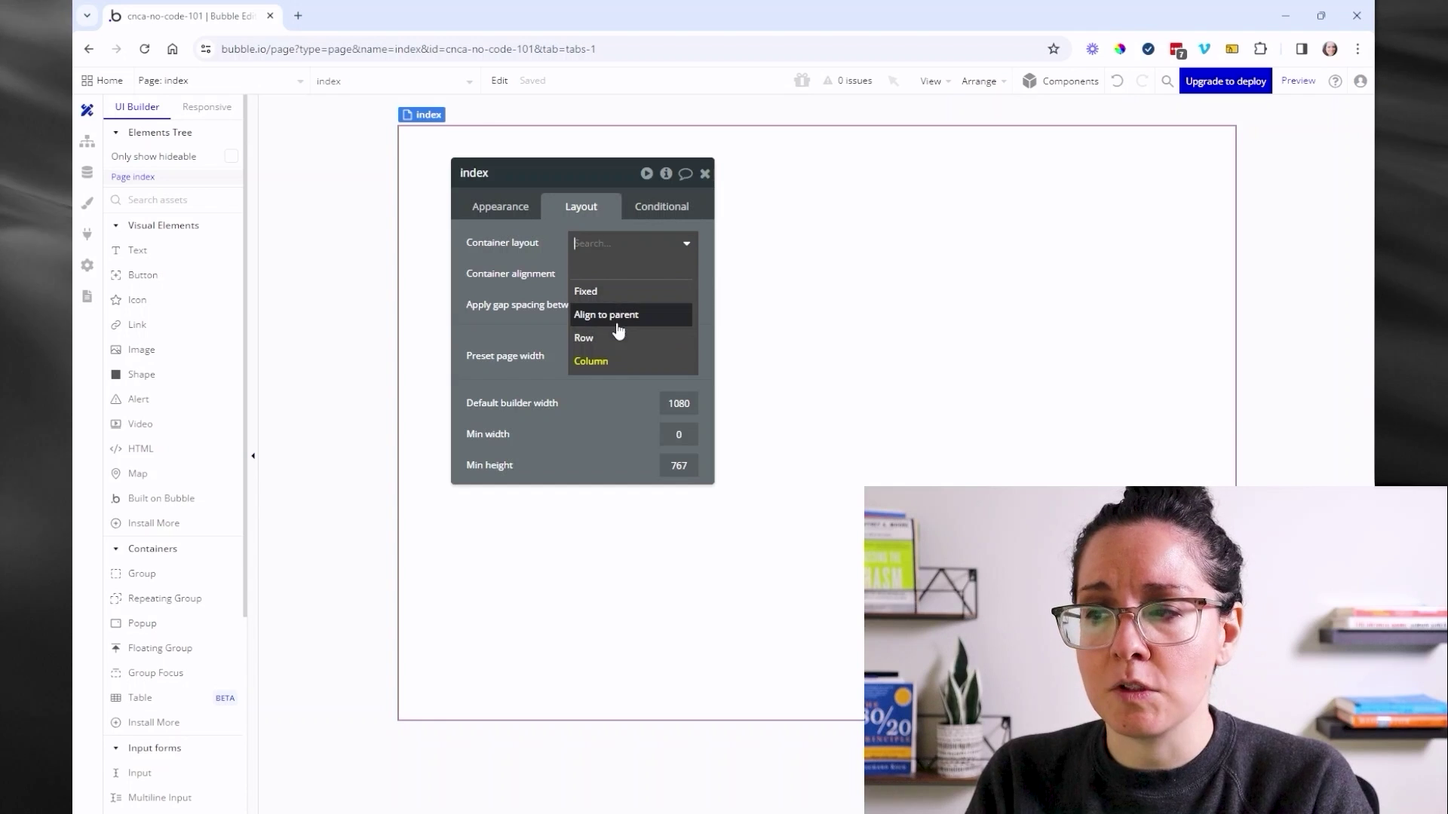
click(590, 382)
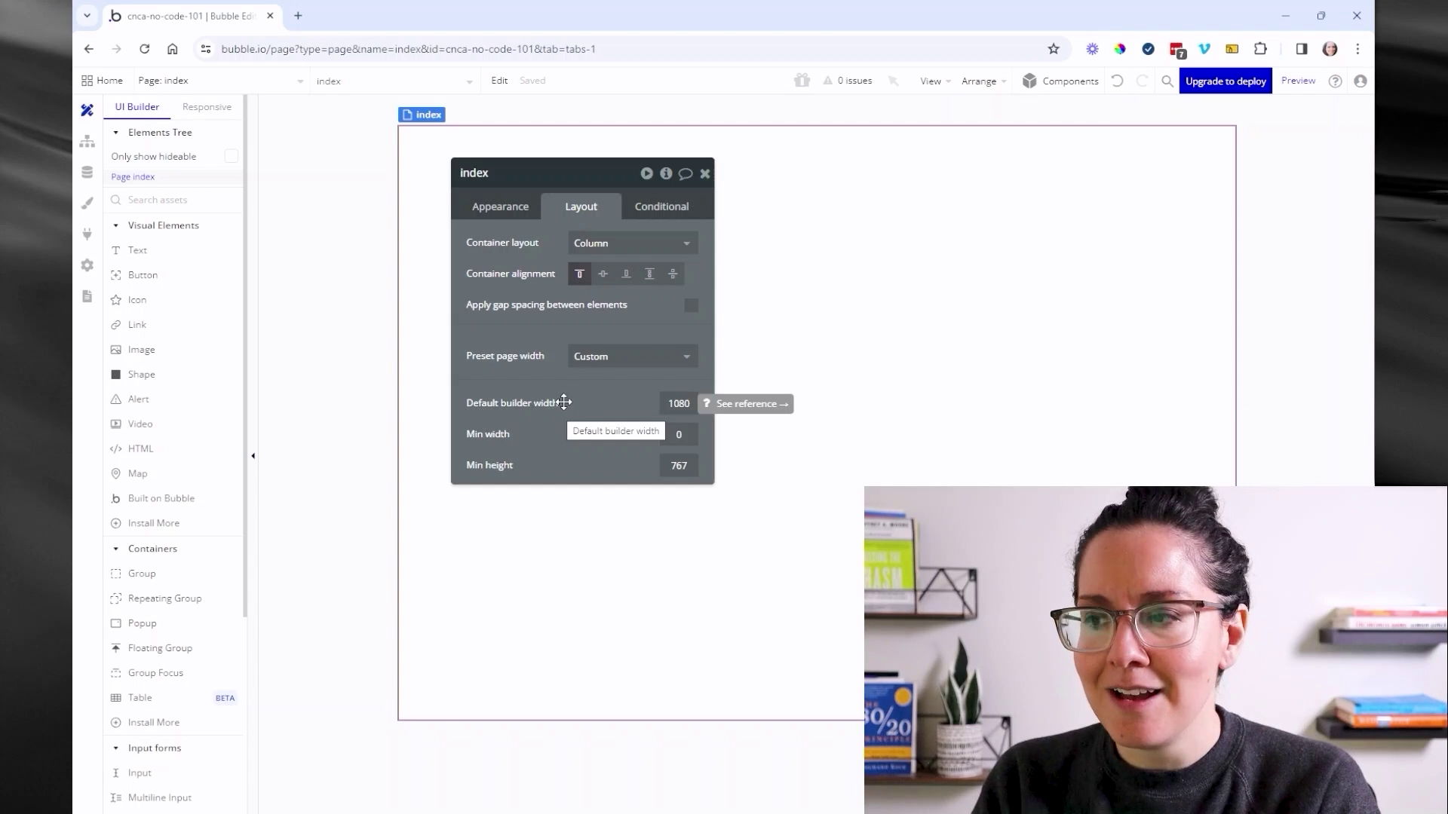
click(679, 209)
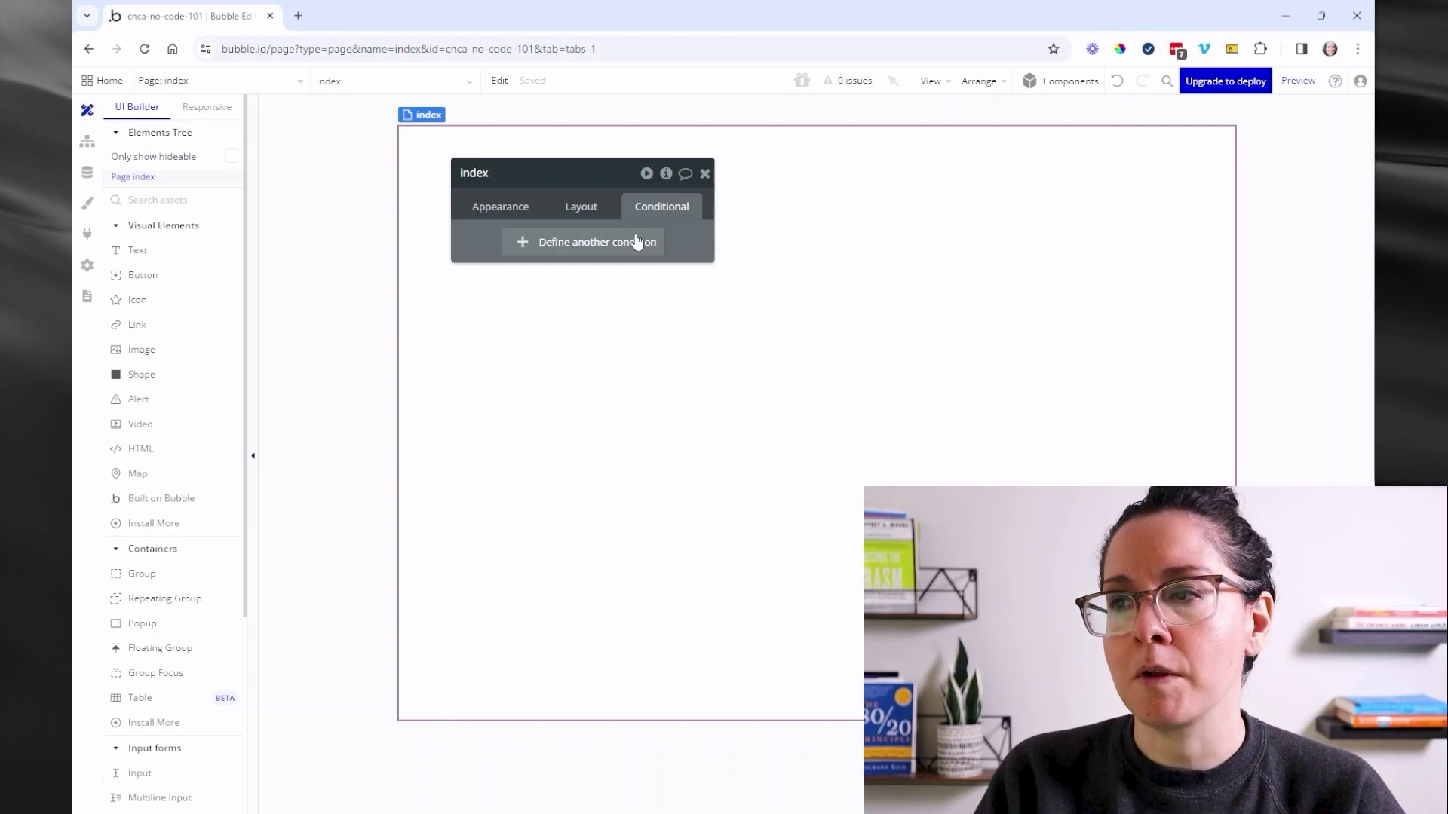
click(590, 211)
click(706, 174)
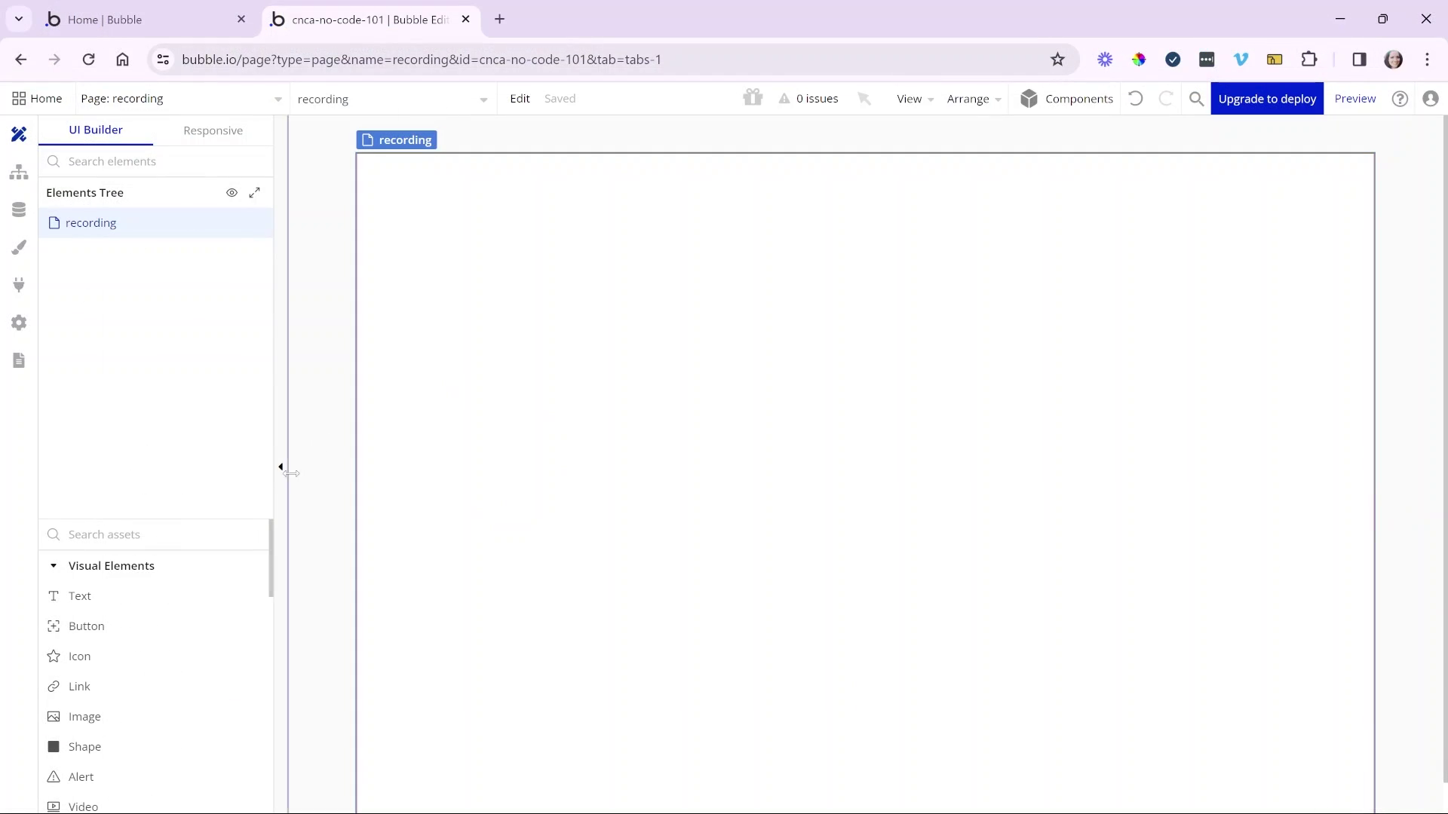
- Draw a new Group element across the top of the page for the header
click(207, 534)
text(gr)
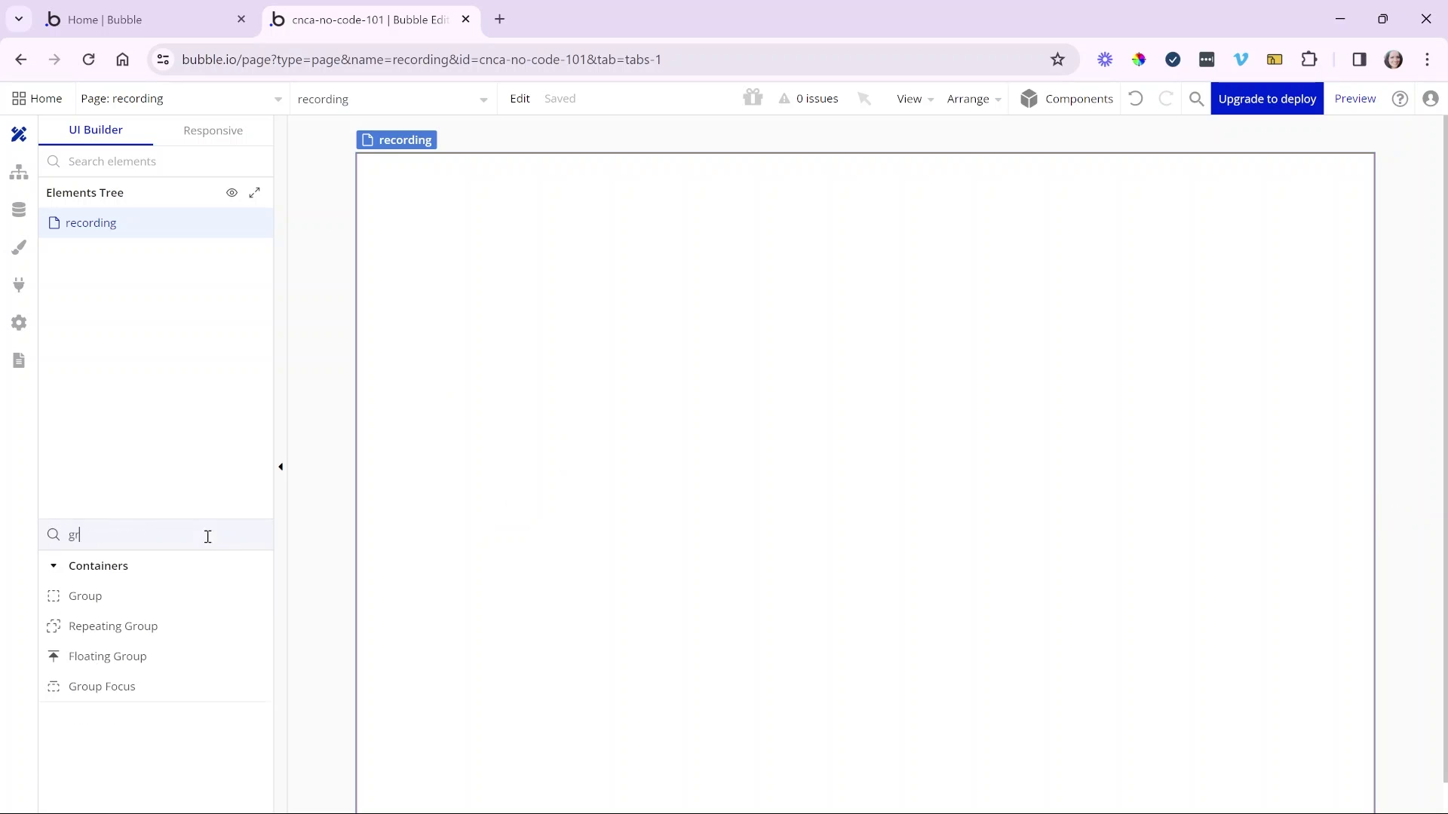
click(147, 596)
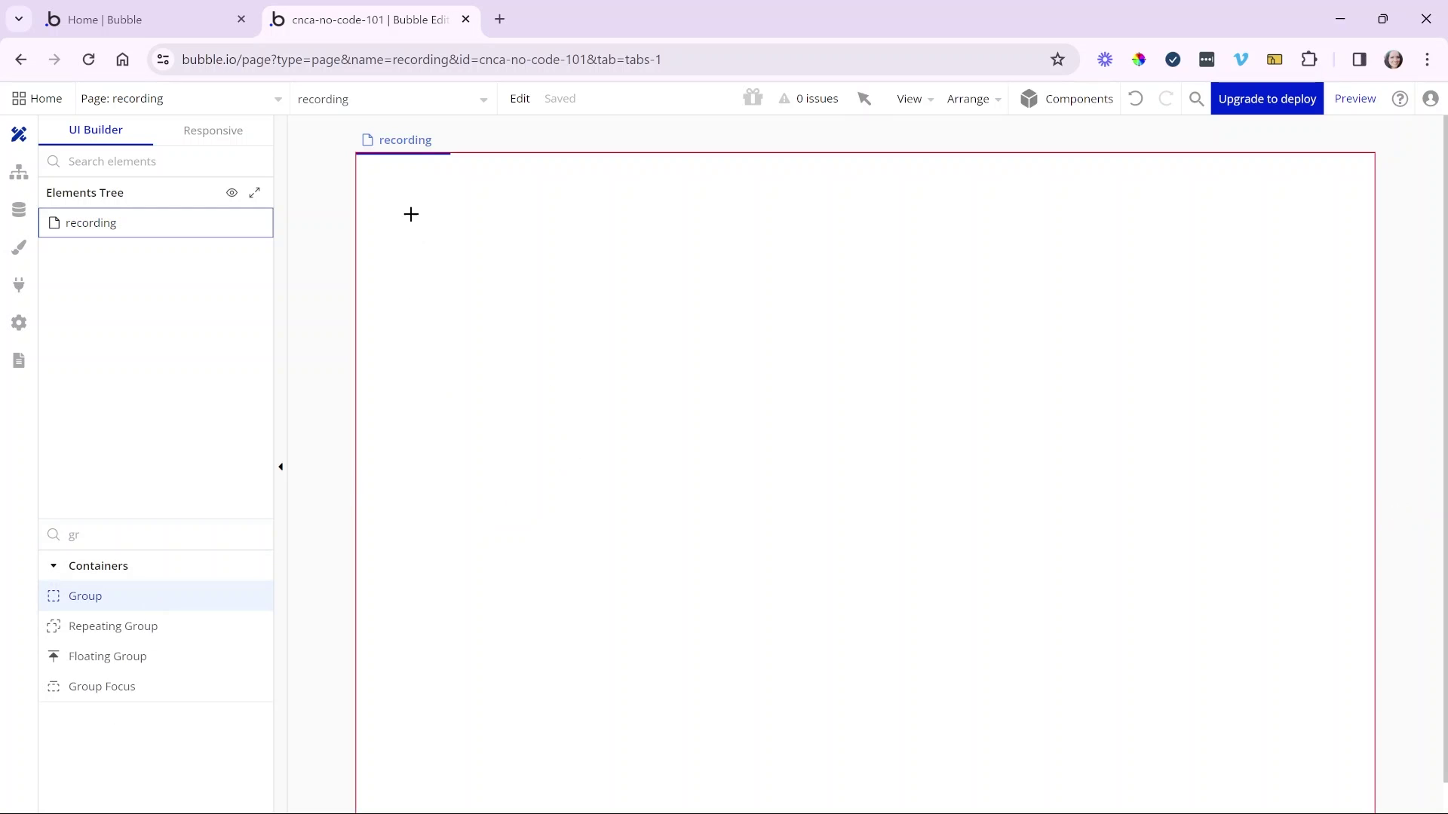
drag(405, 201, 785, 293)
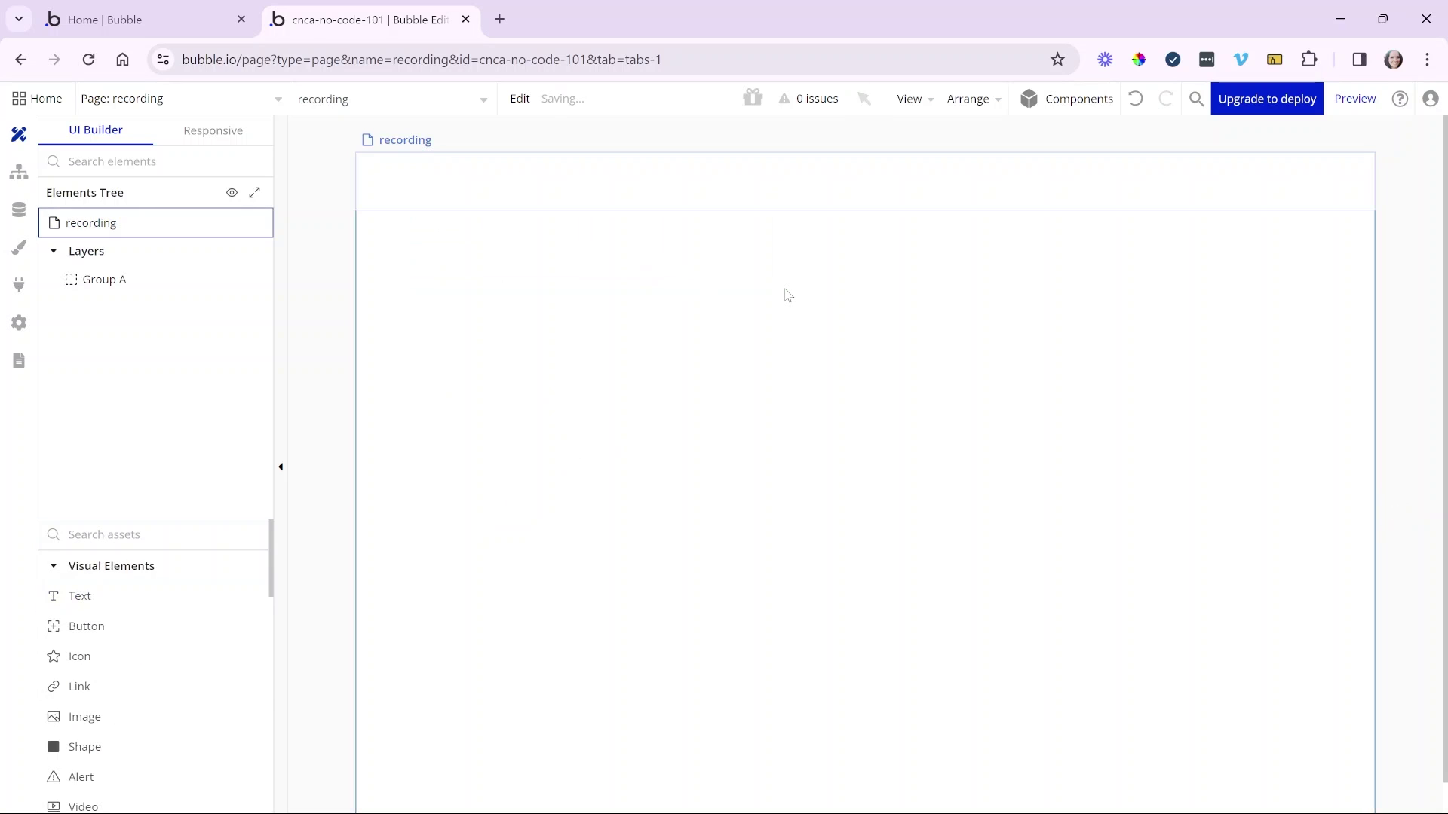
drag(1118, 224, 716, 264)
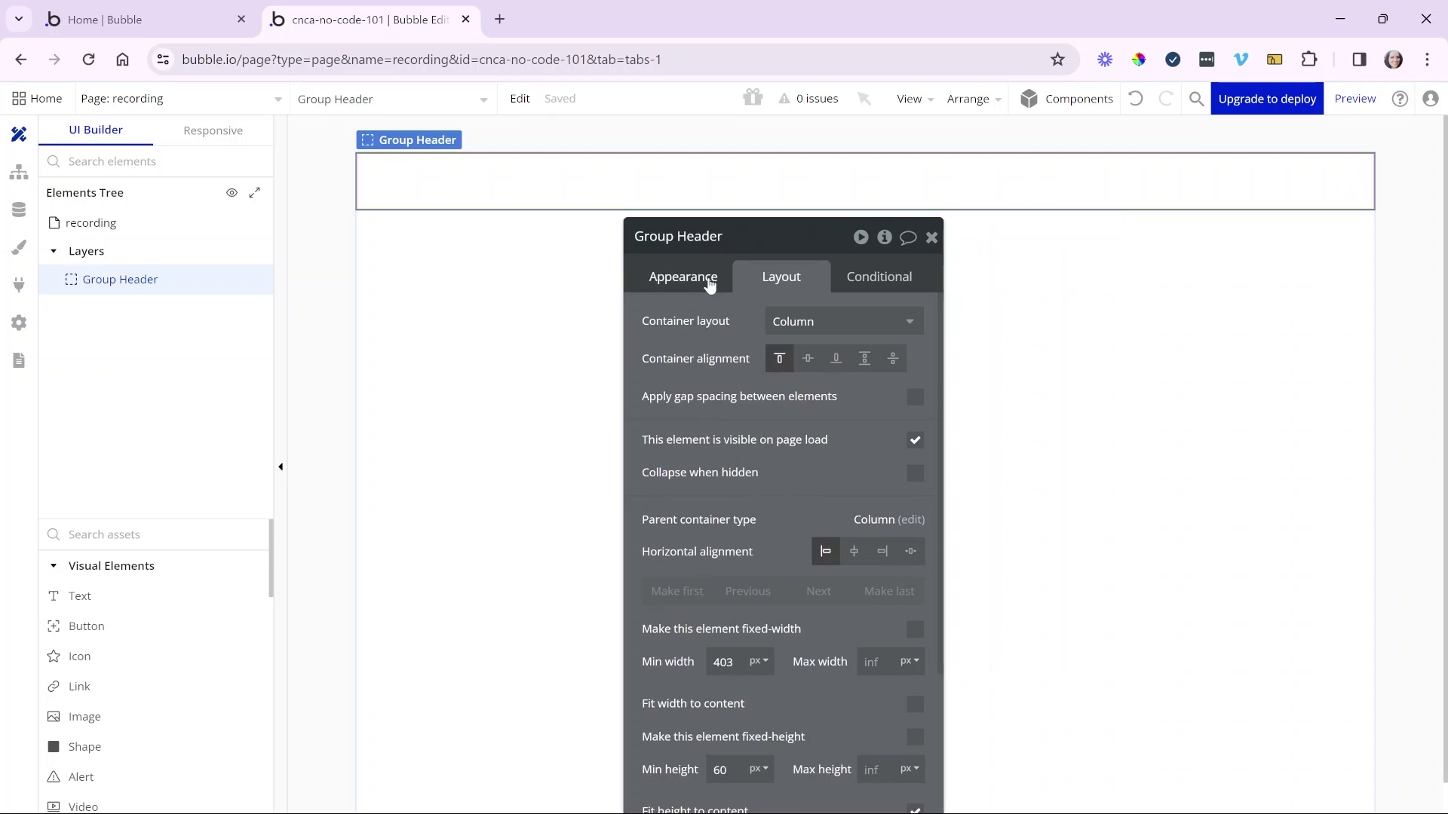
- Give Group Header a Flat color background in the Primary blue #0205D3
click(710, 284)
drag(717, 365, 667, 350)
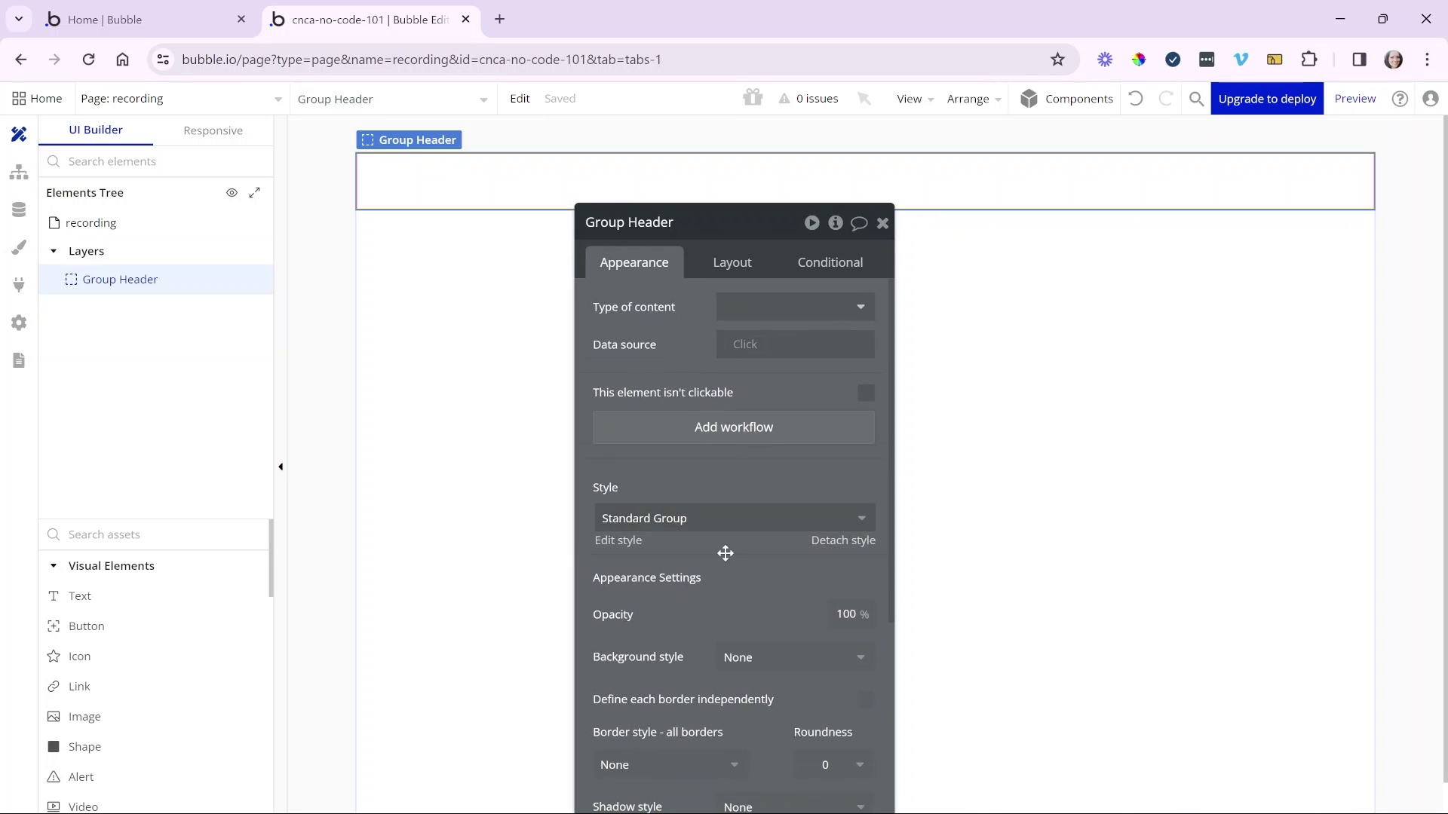
scroll(724, 553, down, 3)
click(757, 419)
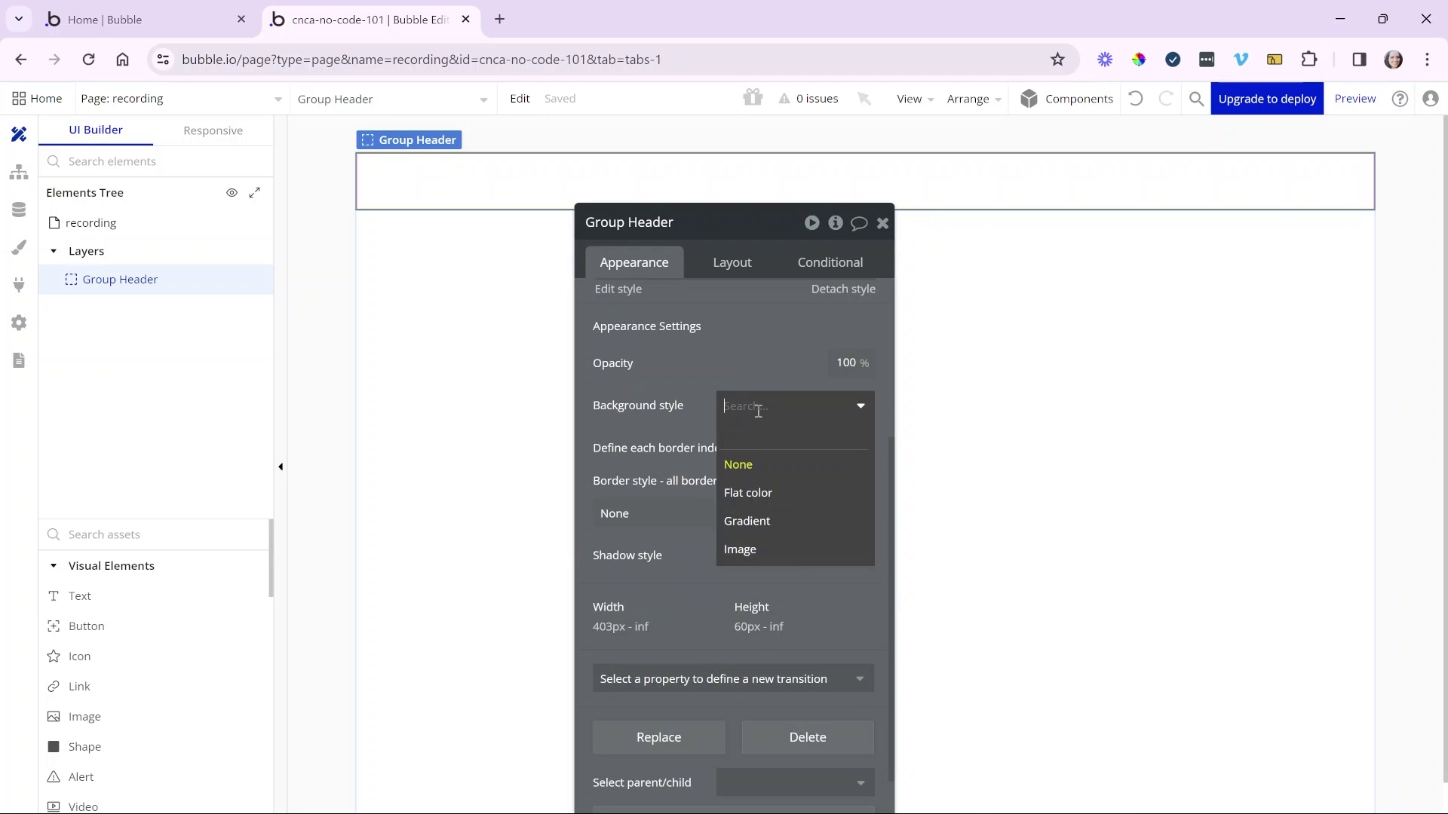
click(756, 488)
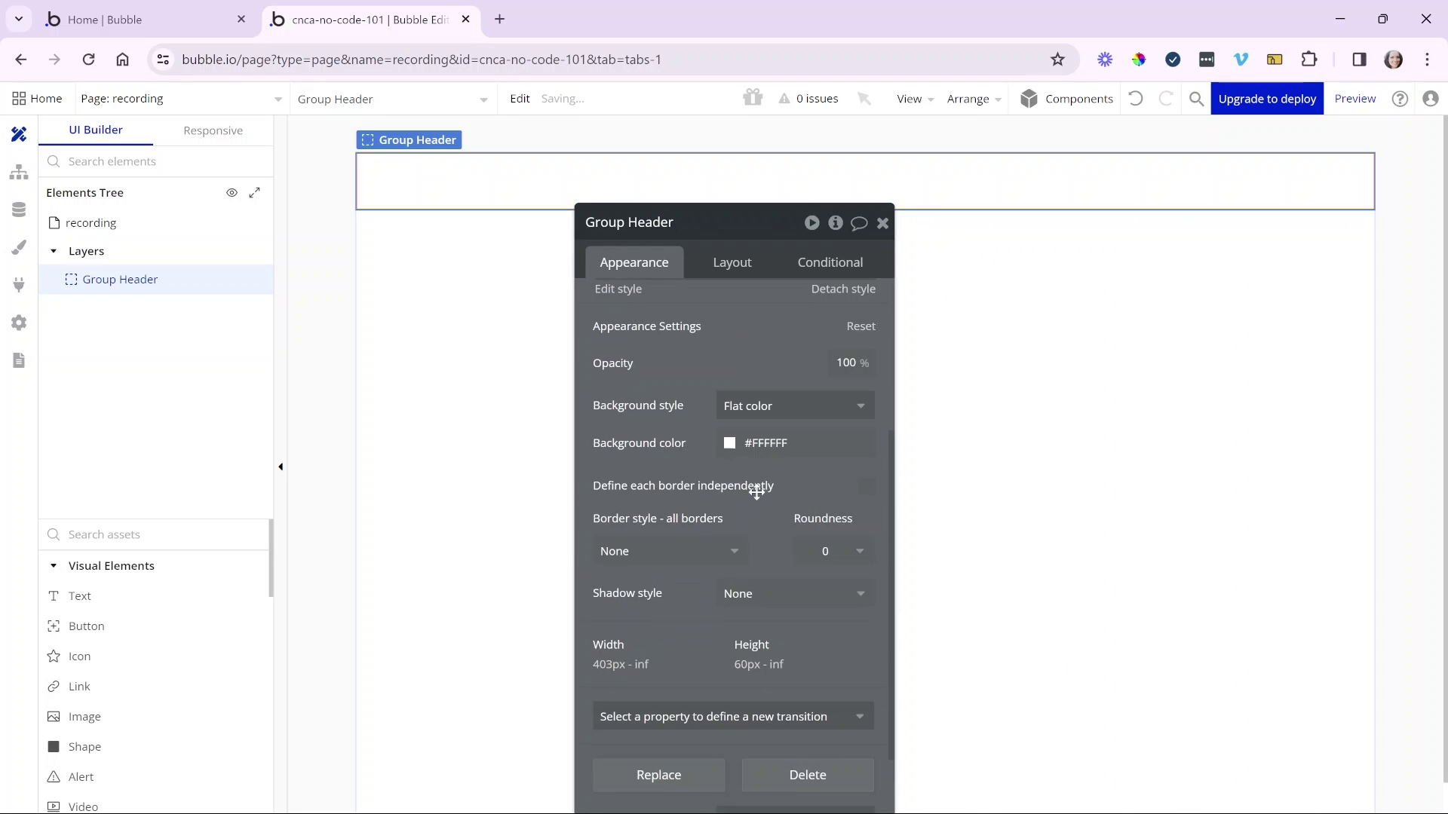
click(772, 442)
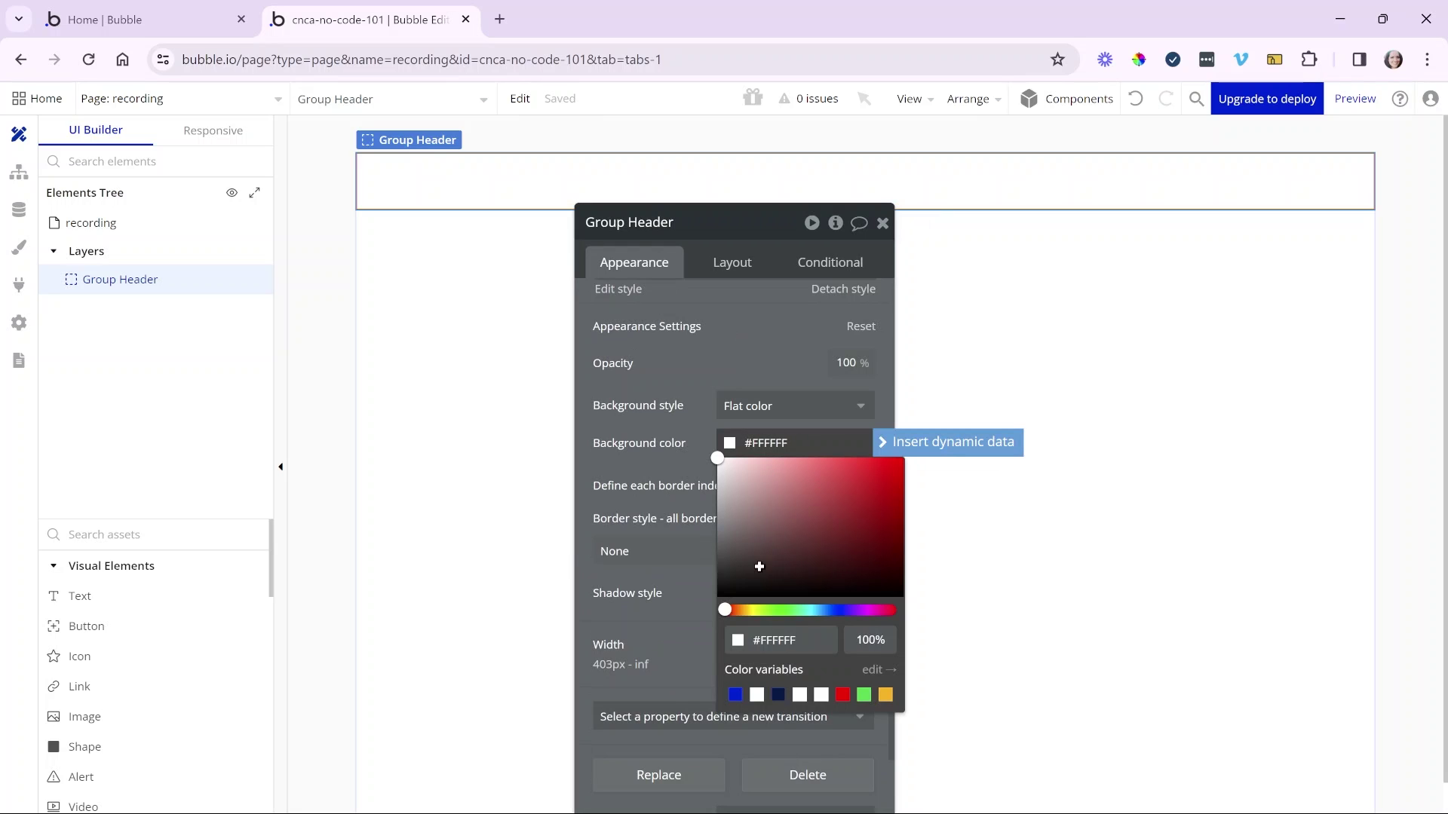
click(736, 695)
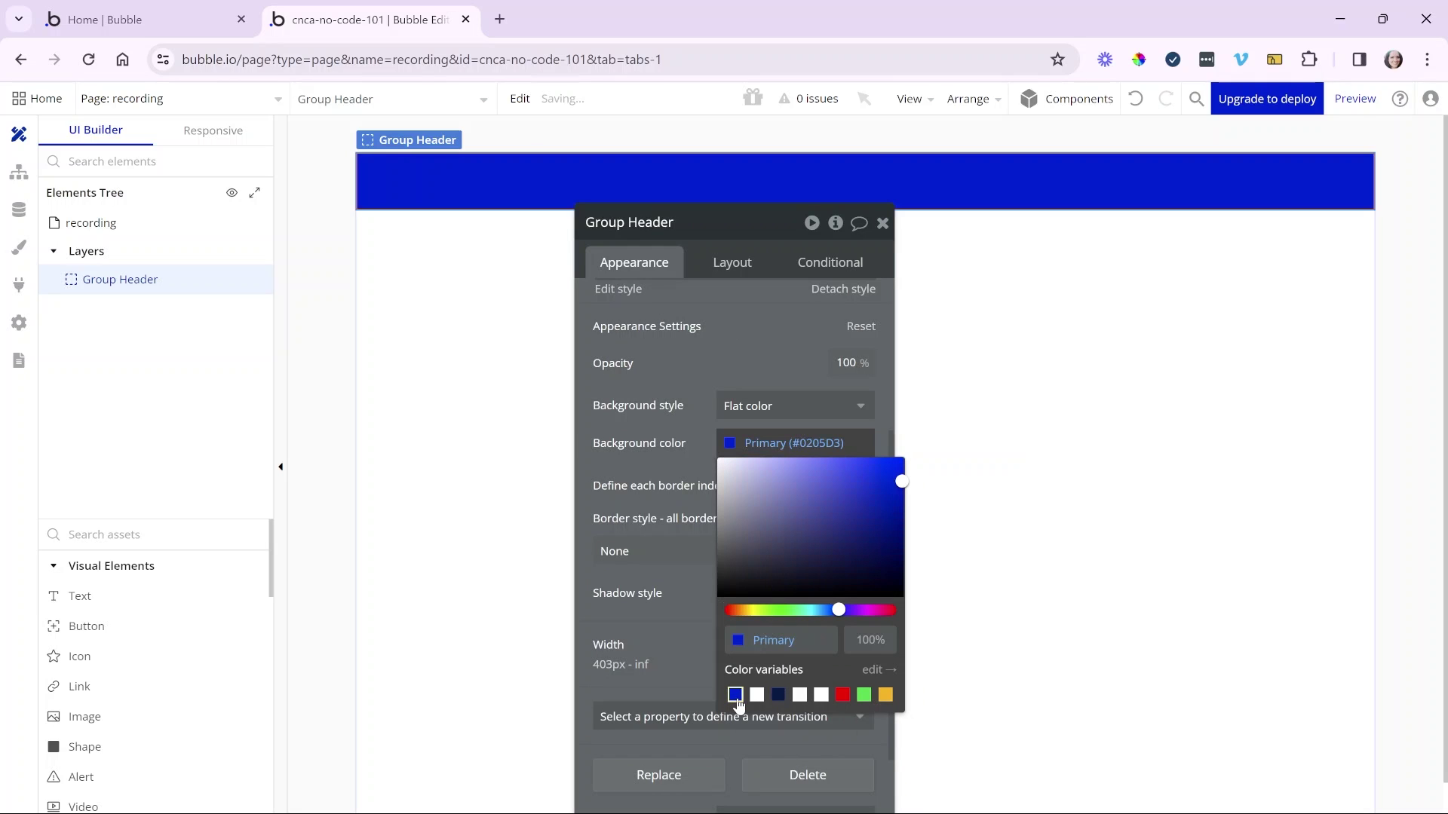
click(680, 417)
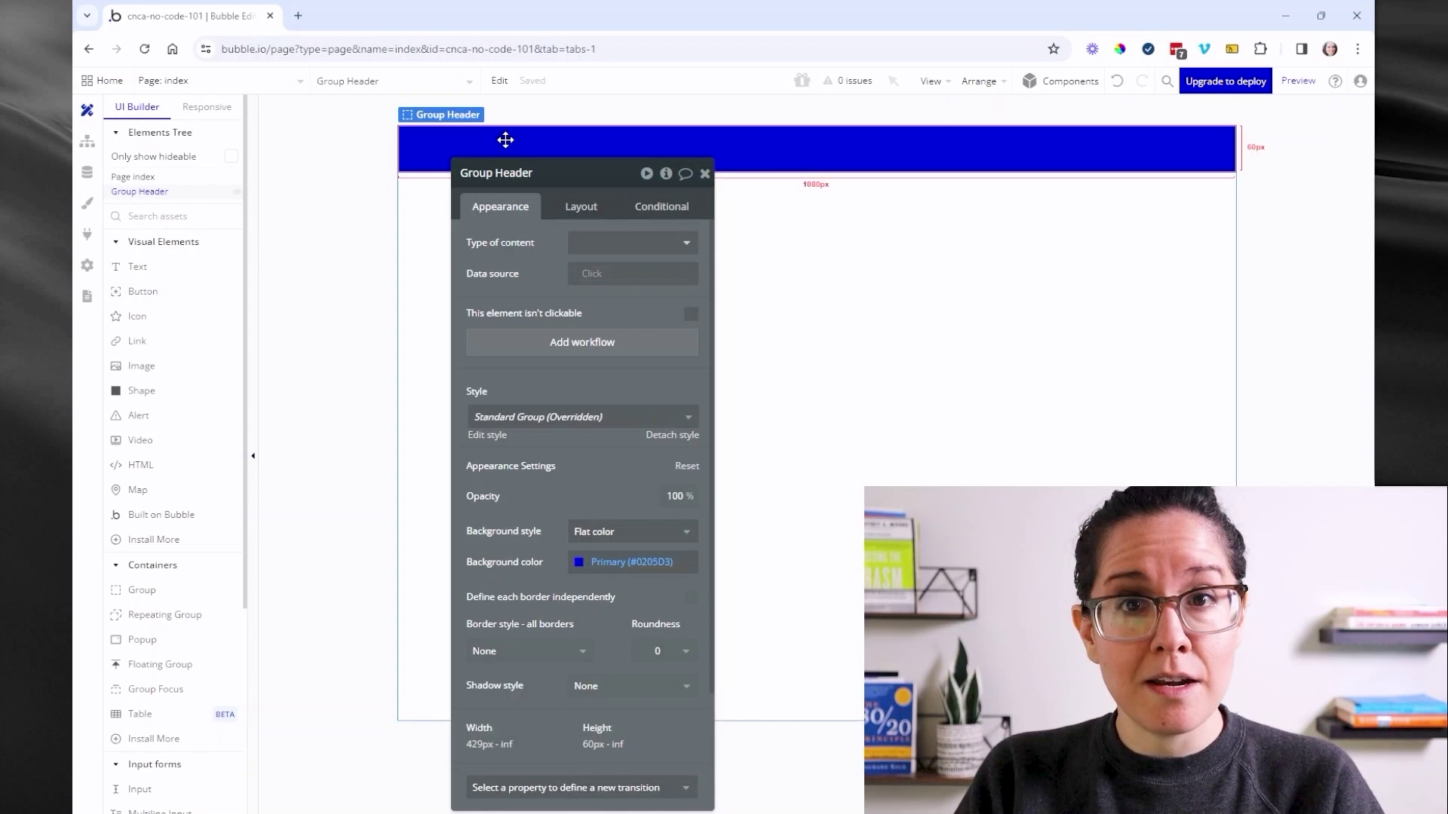
- Copy the blue header bar and paste the copy just beneath it
click(704, 173)
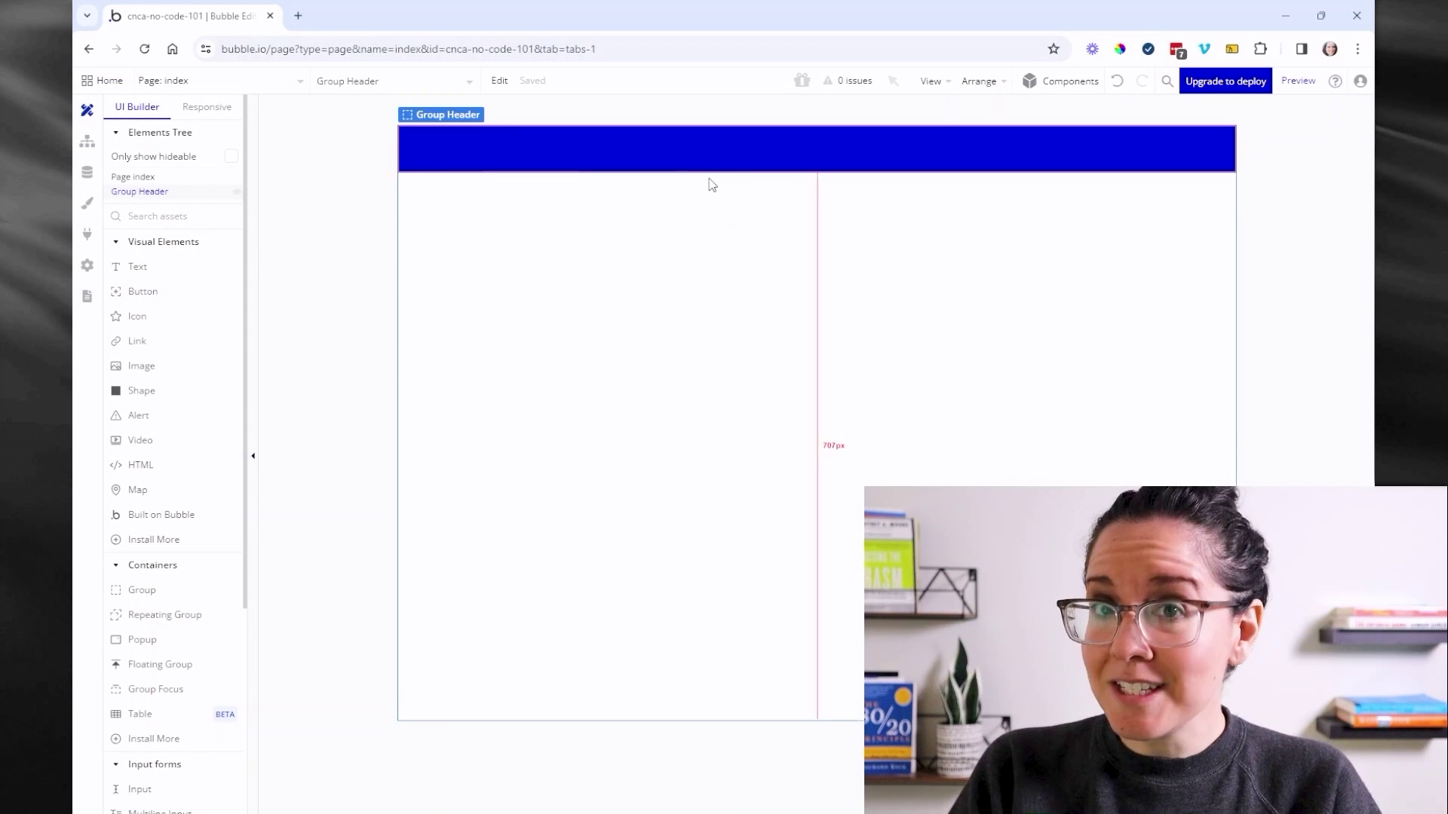
right_click(502, 145)
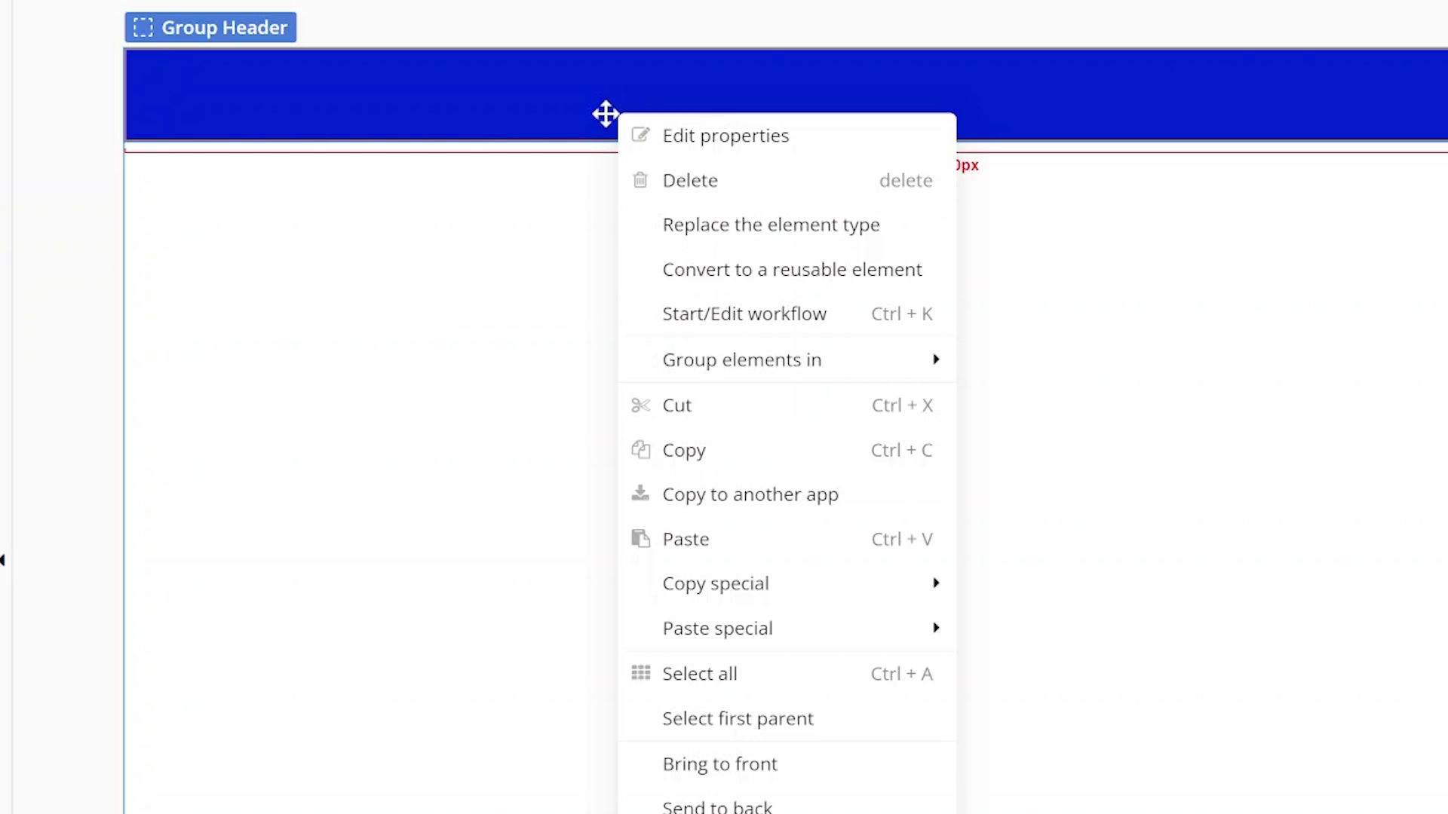
click(792, 467)
right_click(528, 182)
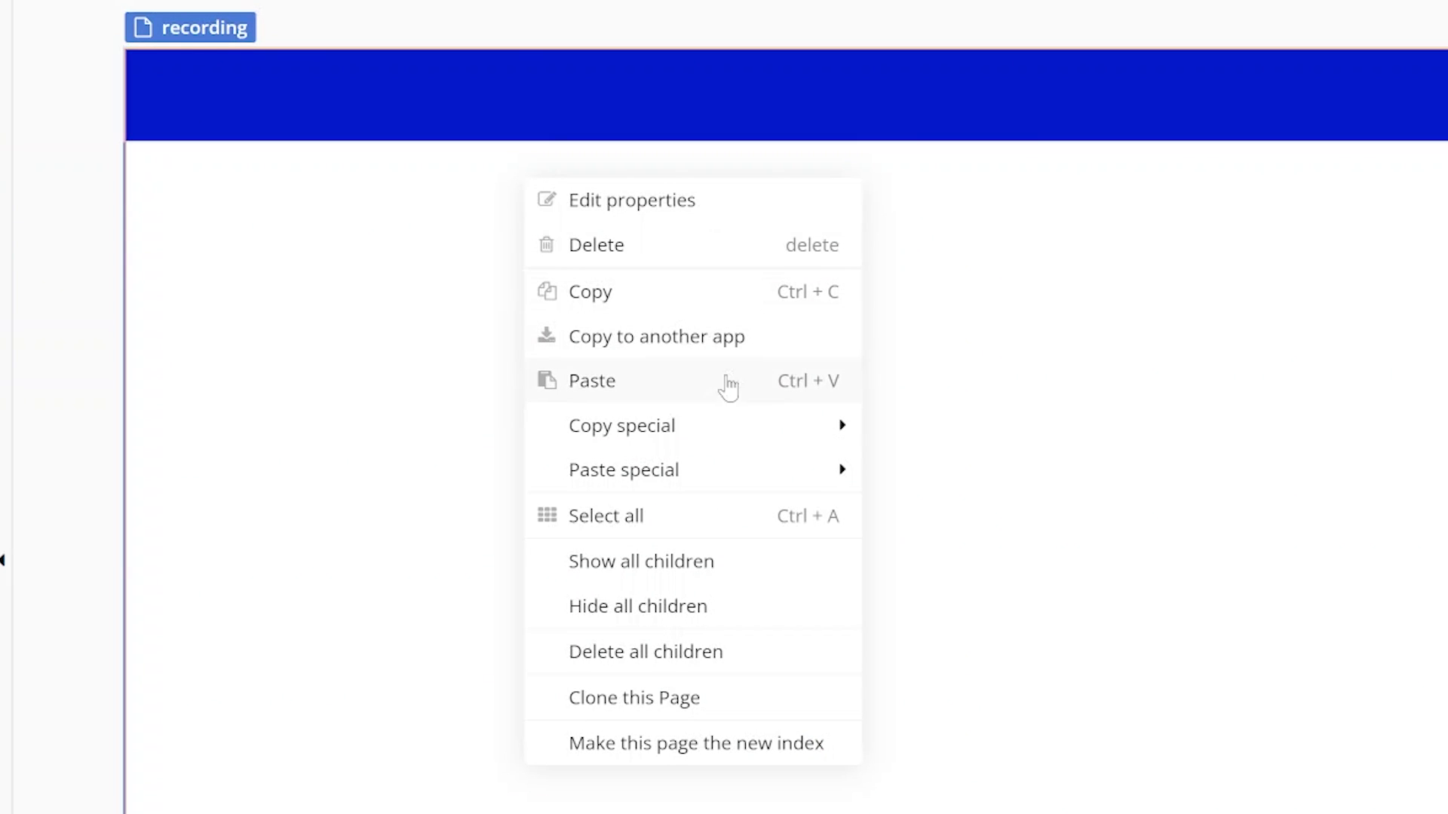
click(703, 399)
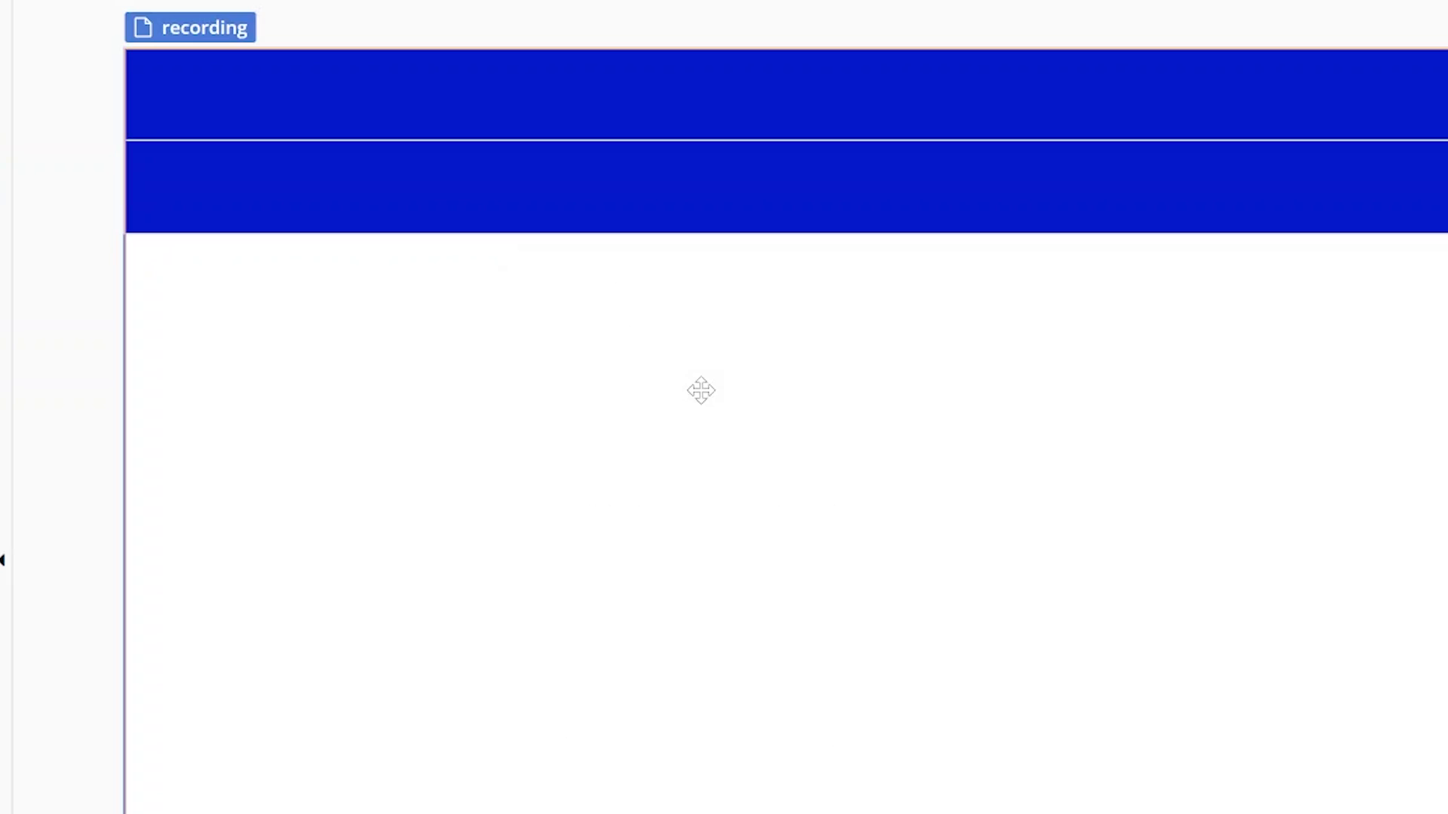
drag(601, 222, 603, 202)
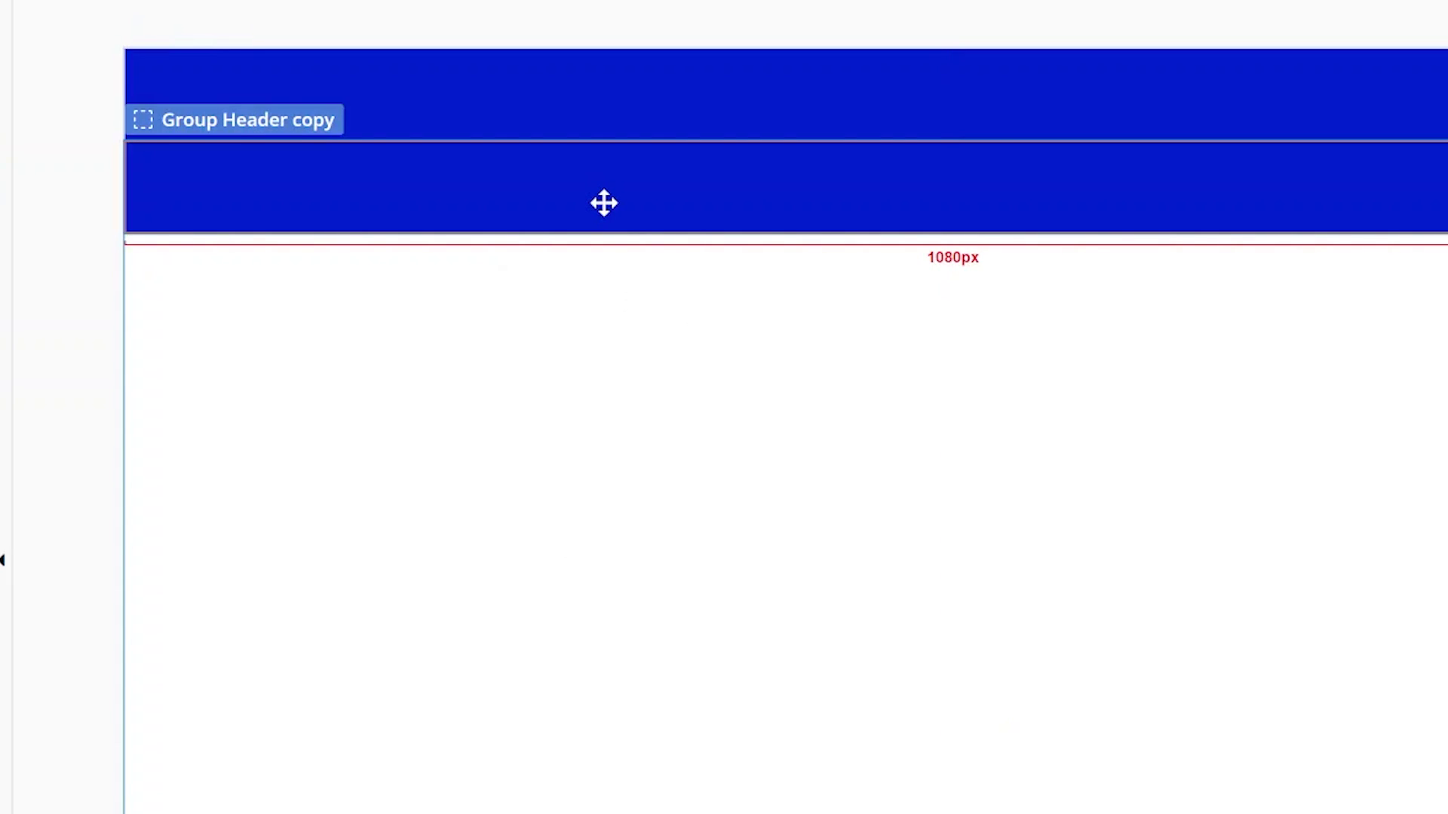
- Rename the pasted copy to Group Footer
click(603, 202)
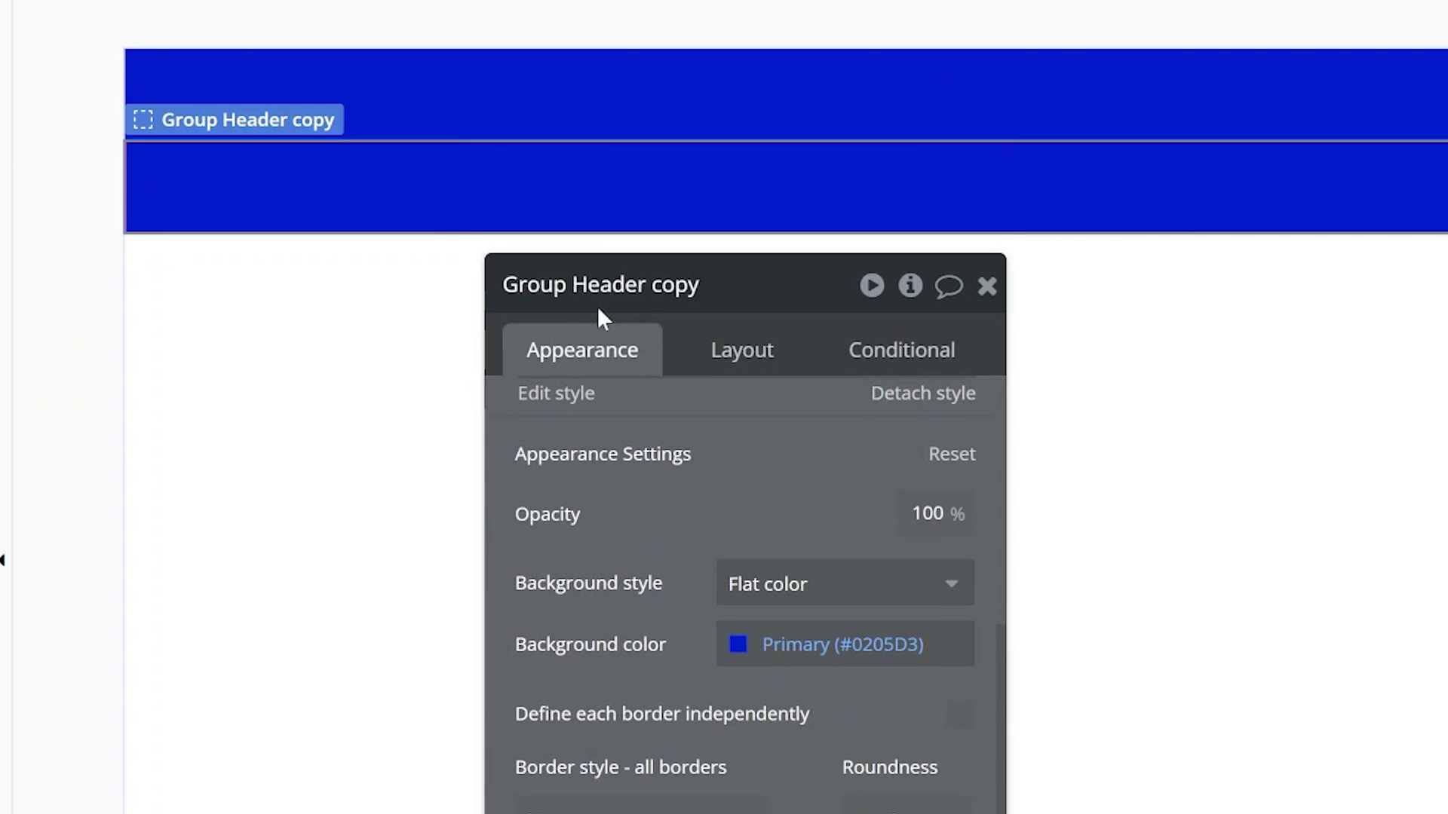
drag(569, 284, 701, 285)
key(BackSpace)
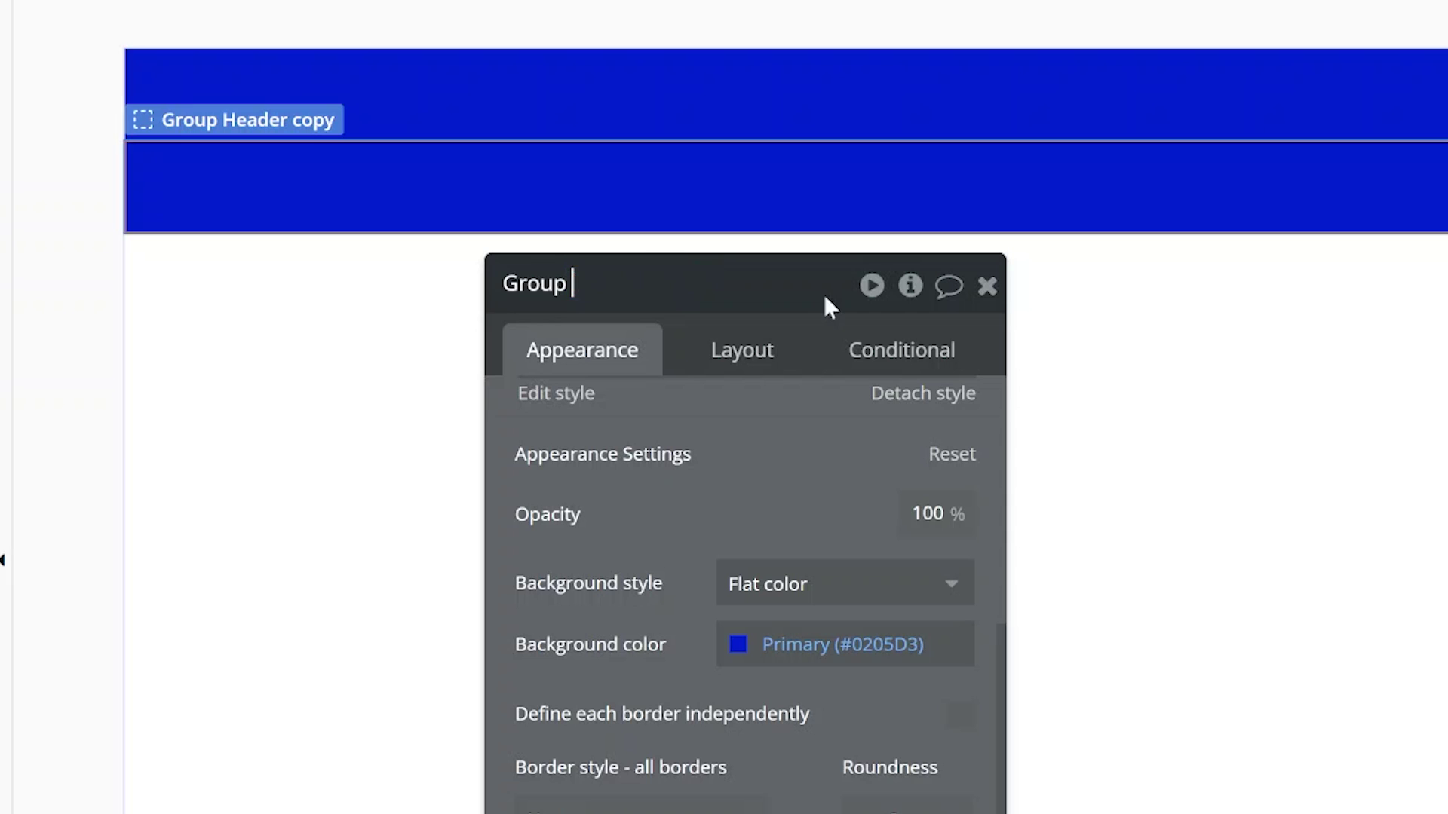
text(Footer)
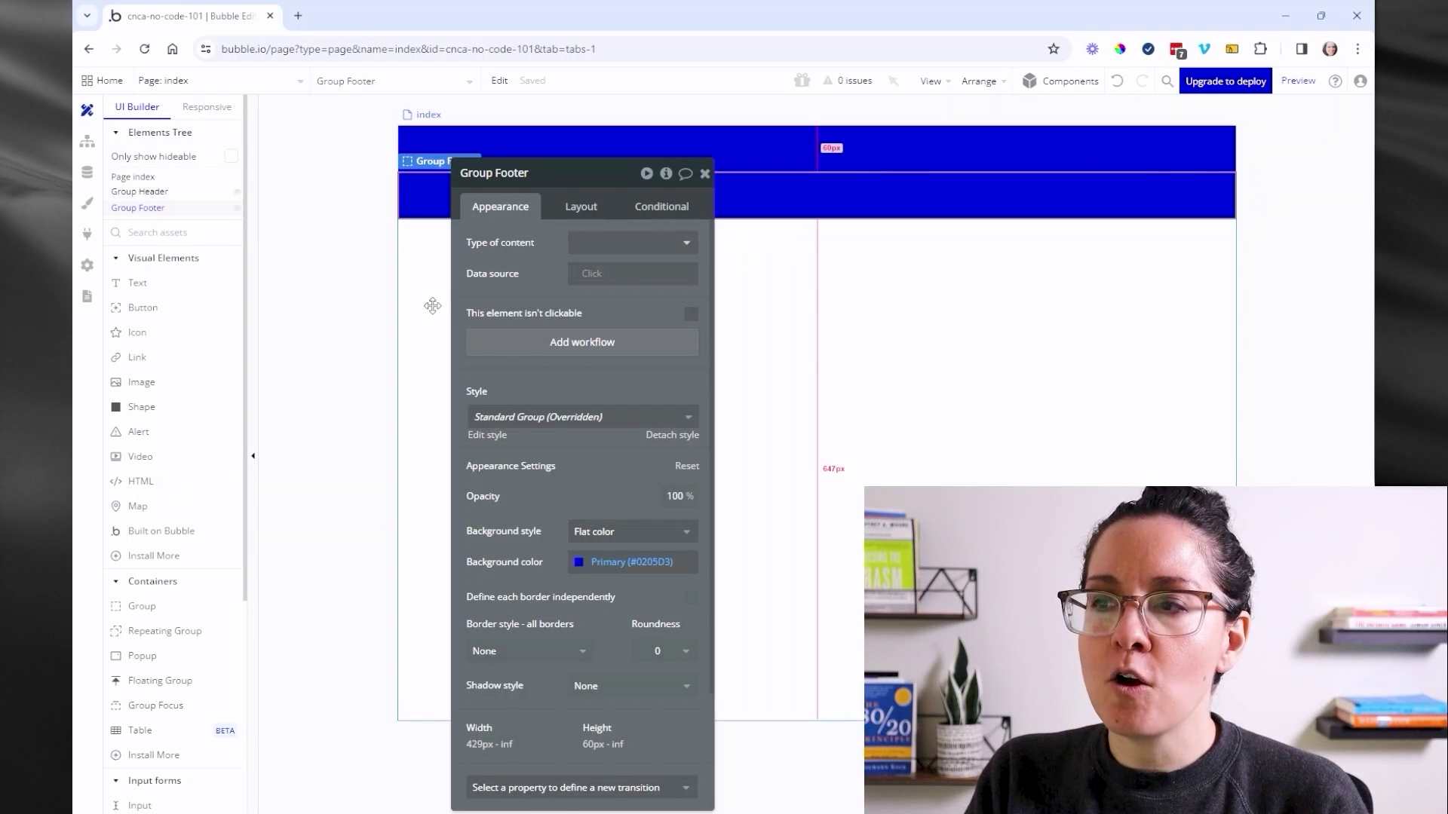
- Set the index page's container alignment to space-between, pushing the footer to the bottom
click(219, 405)
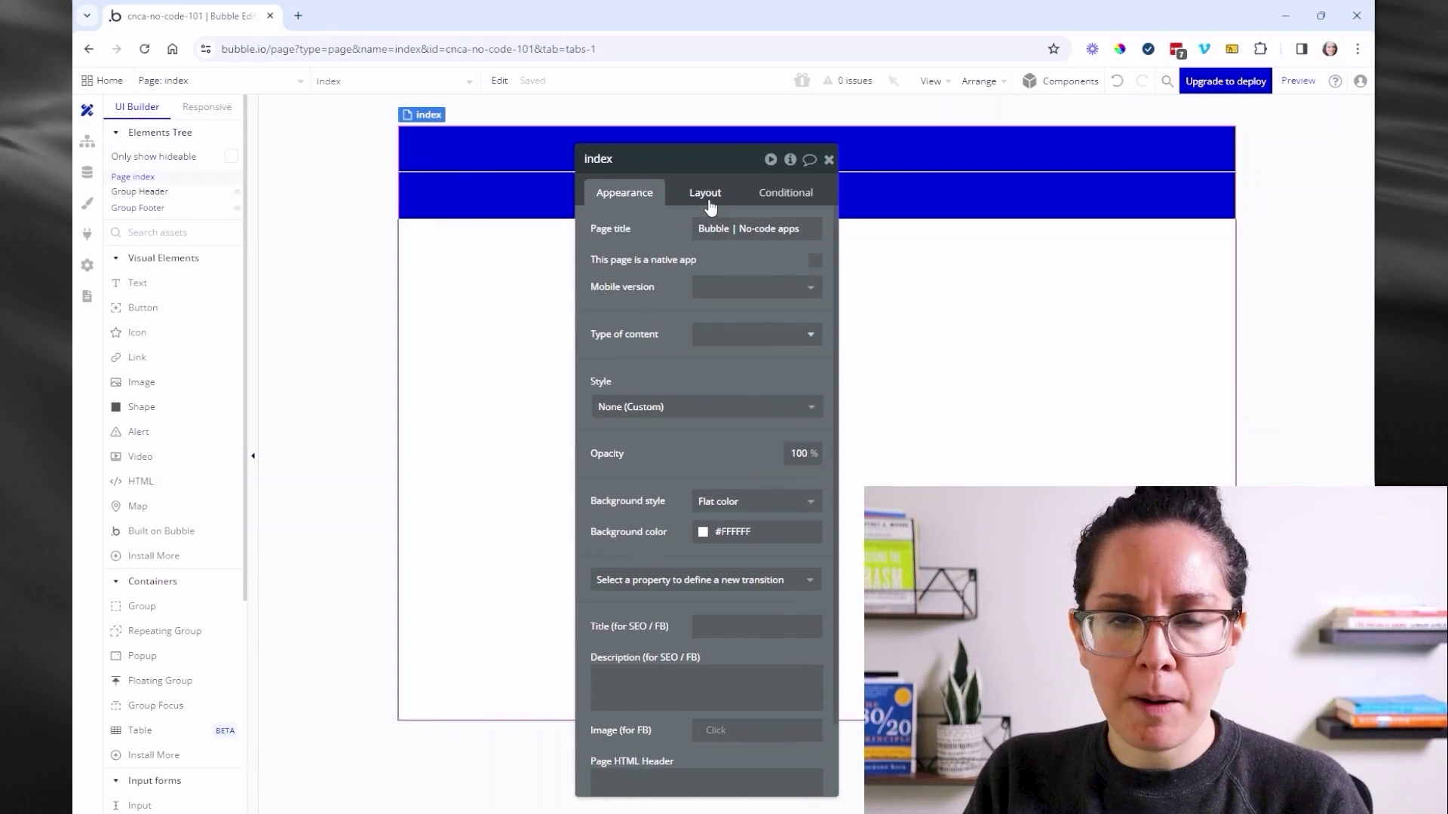
click(707, 197)
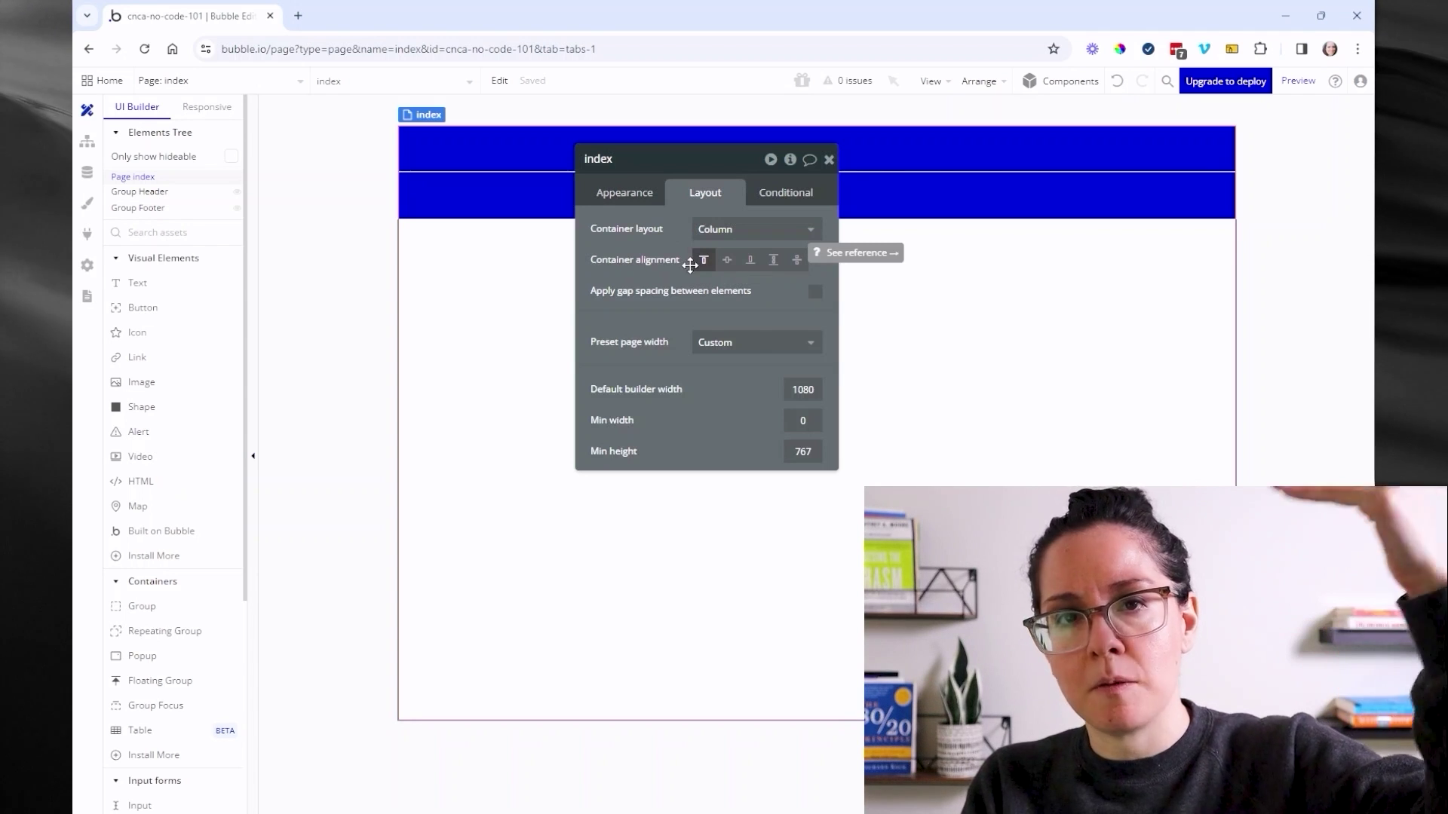
click(797, 262)
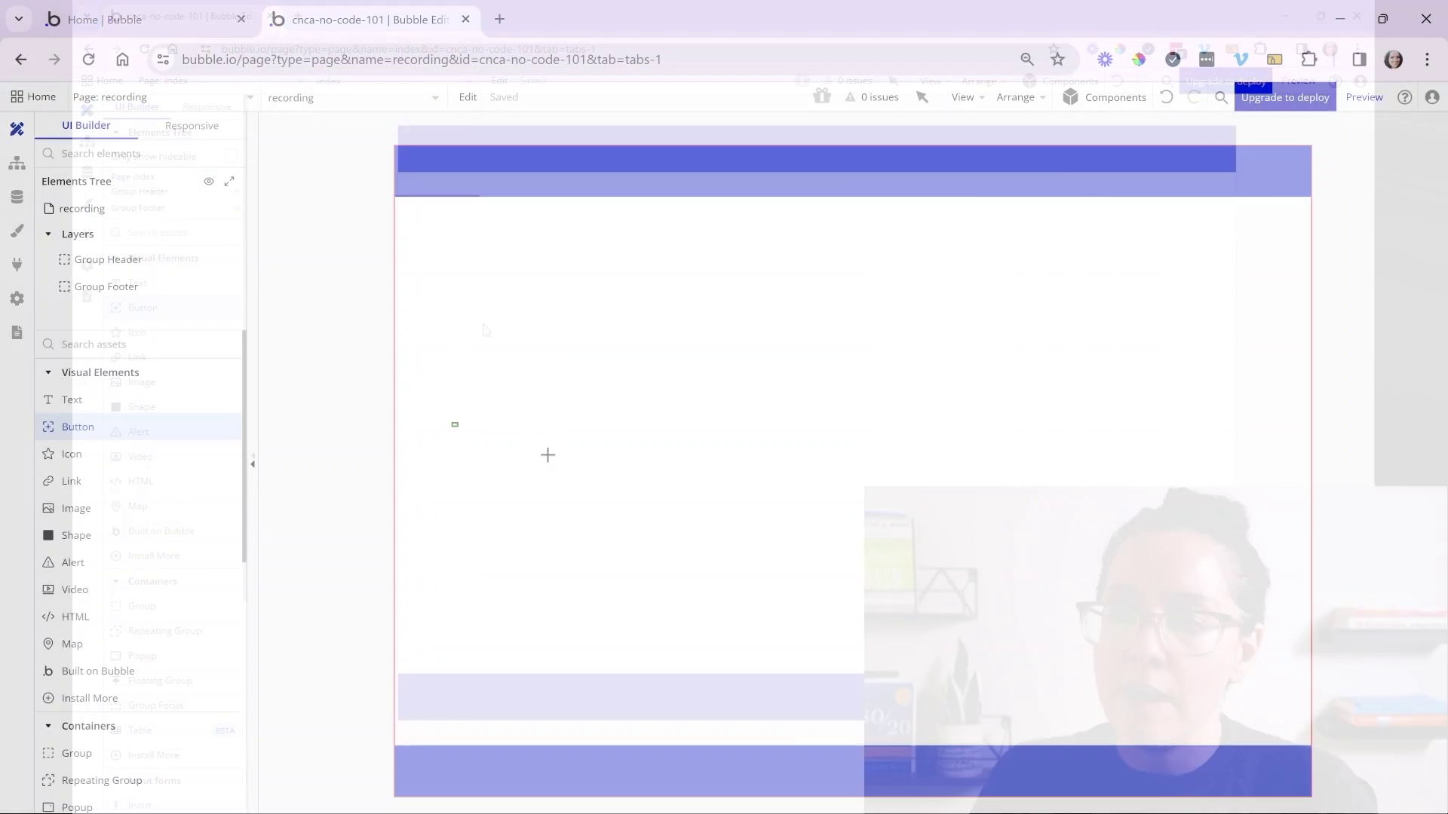
drag(453, 422, 598, 475)
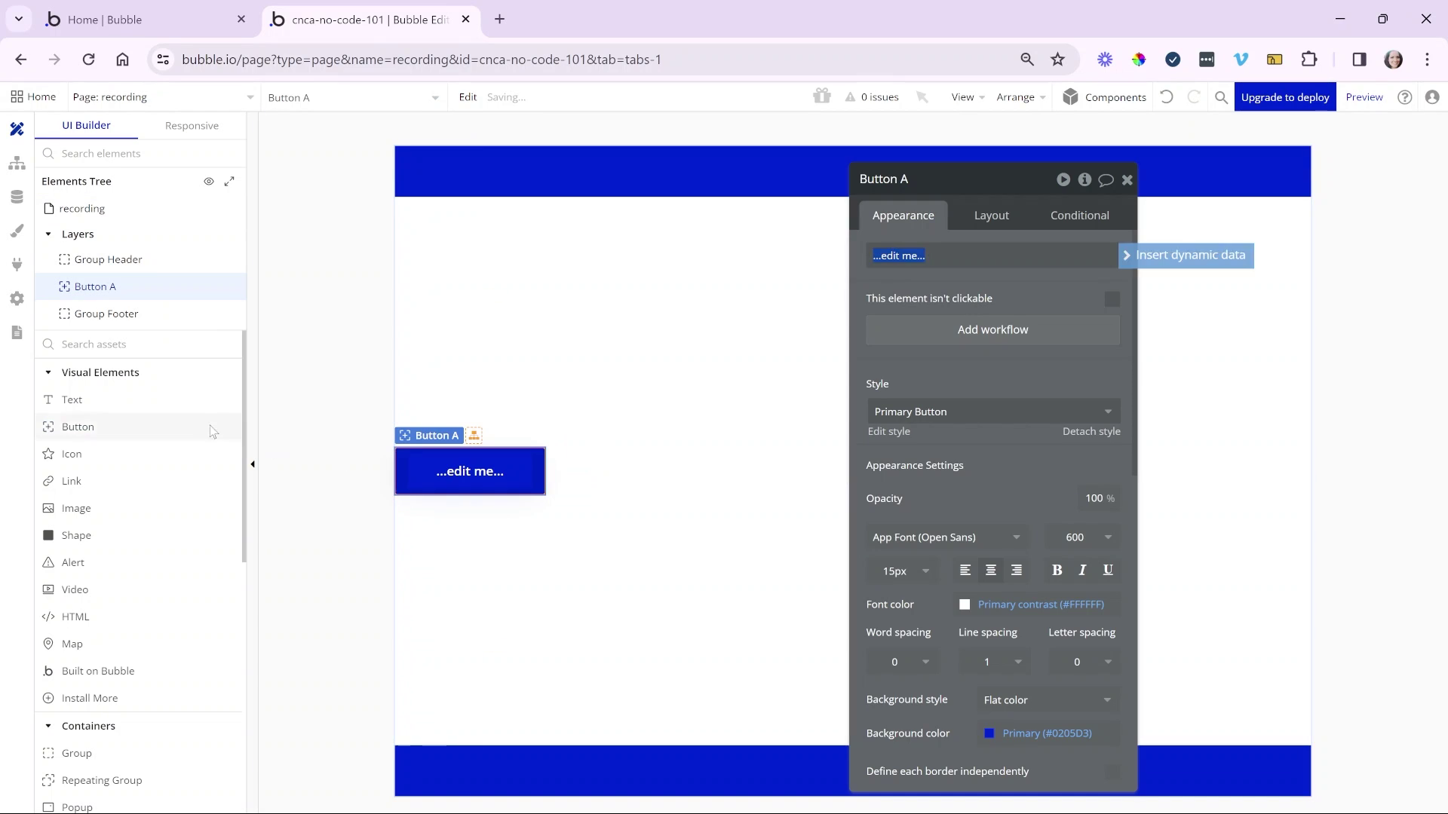
click(211, 400)
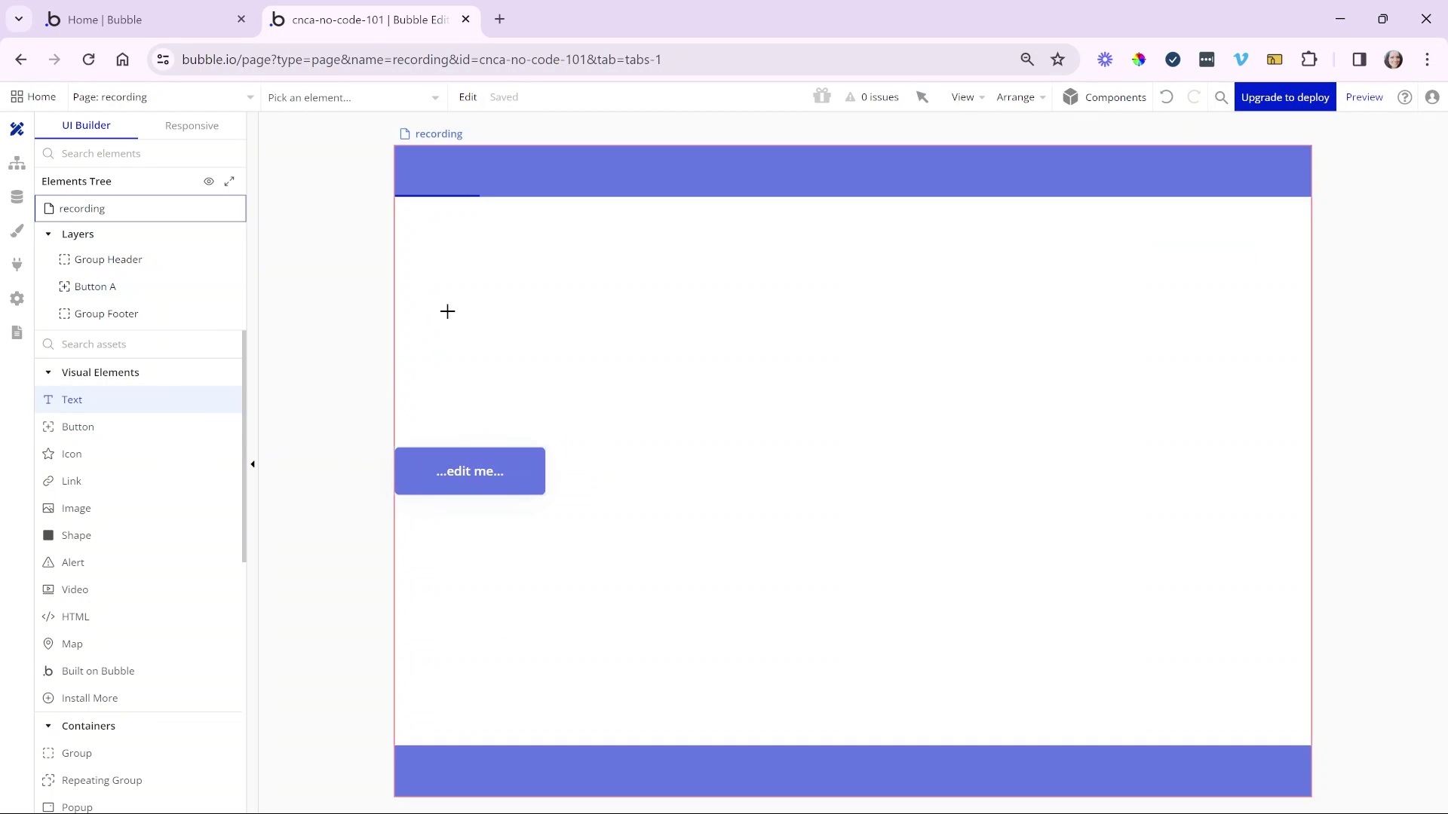
drag(588, 353, 590, 359)
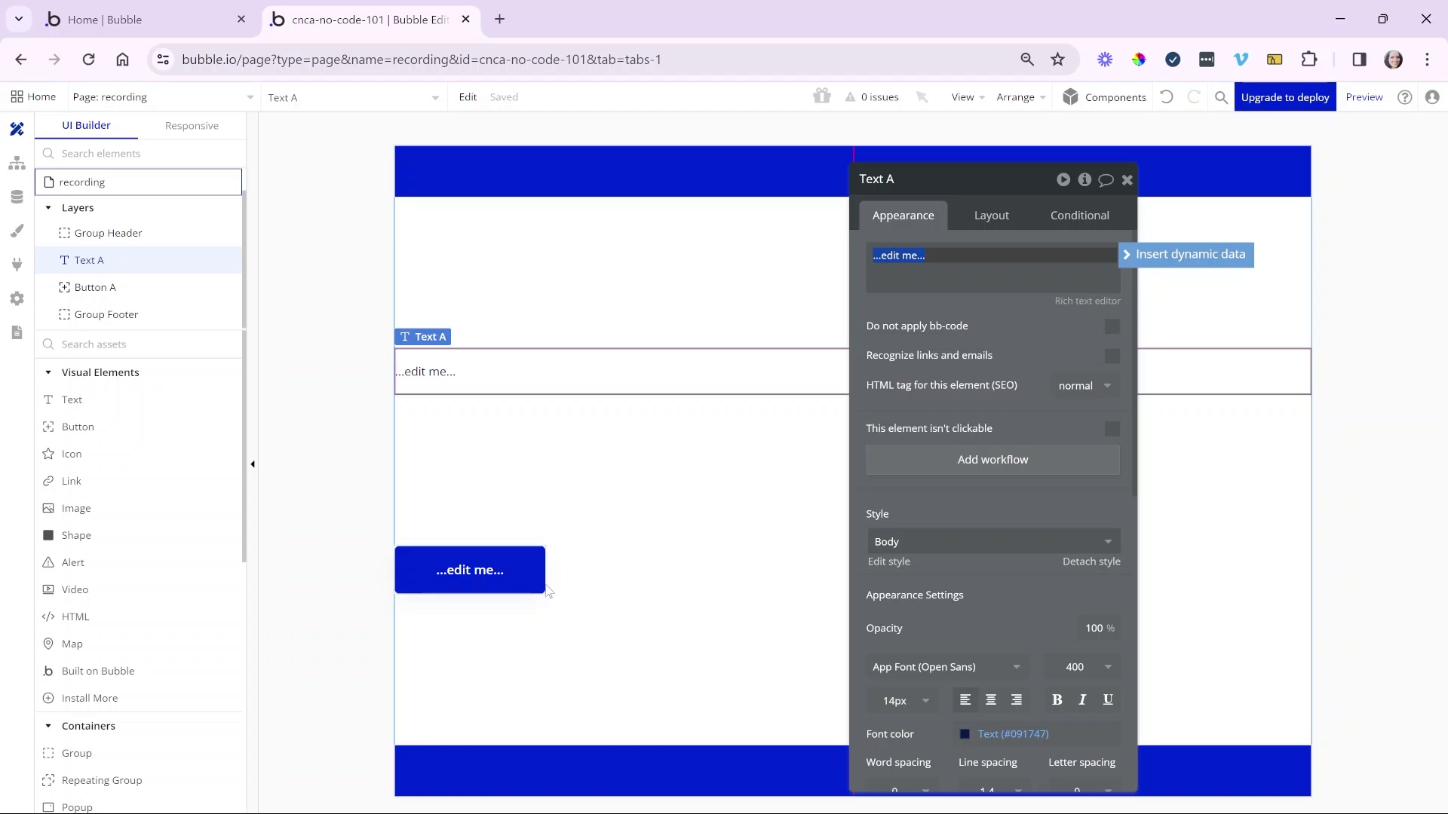
click(527, 570)
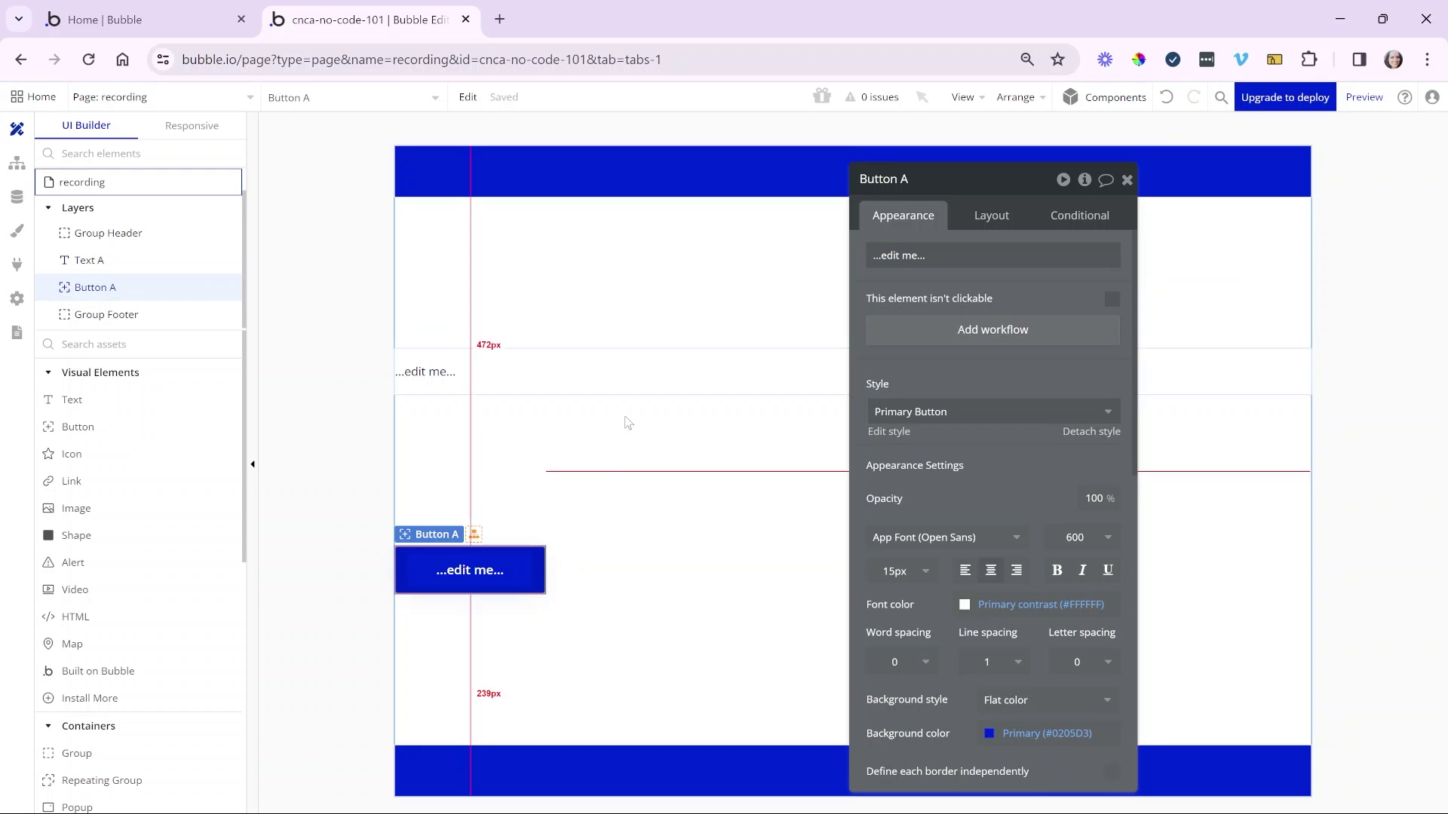
click(671, 369)
click(990, 216)
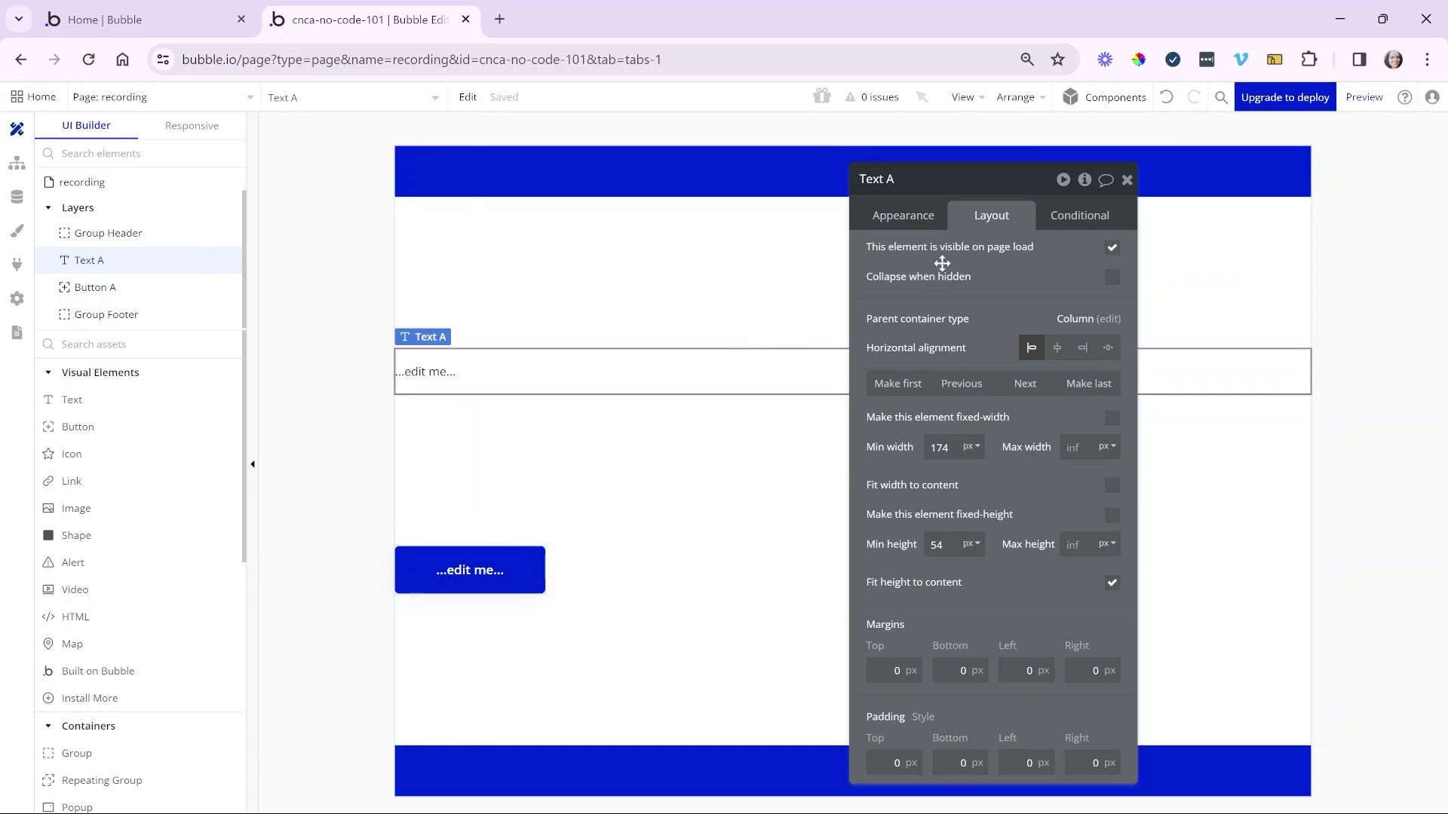
click(518, 424)
click(525, 374)
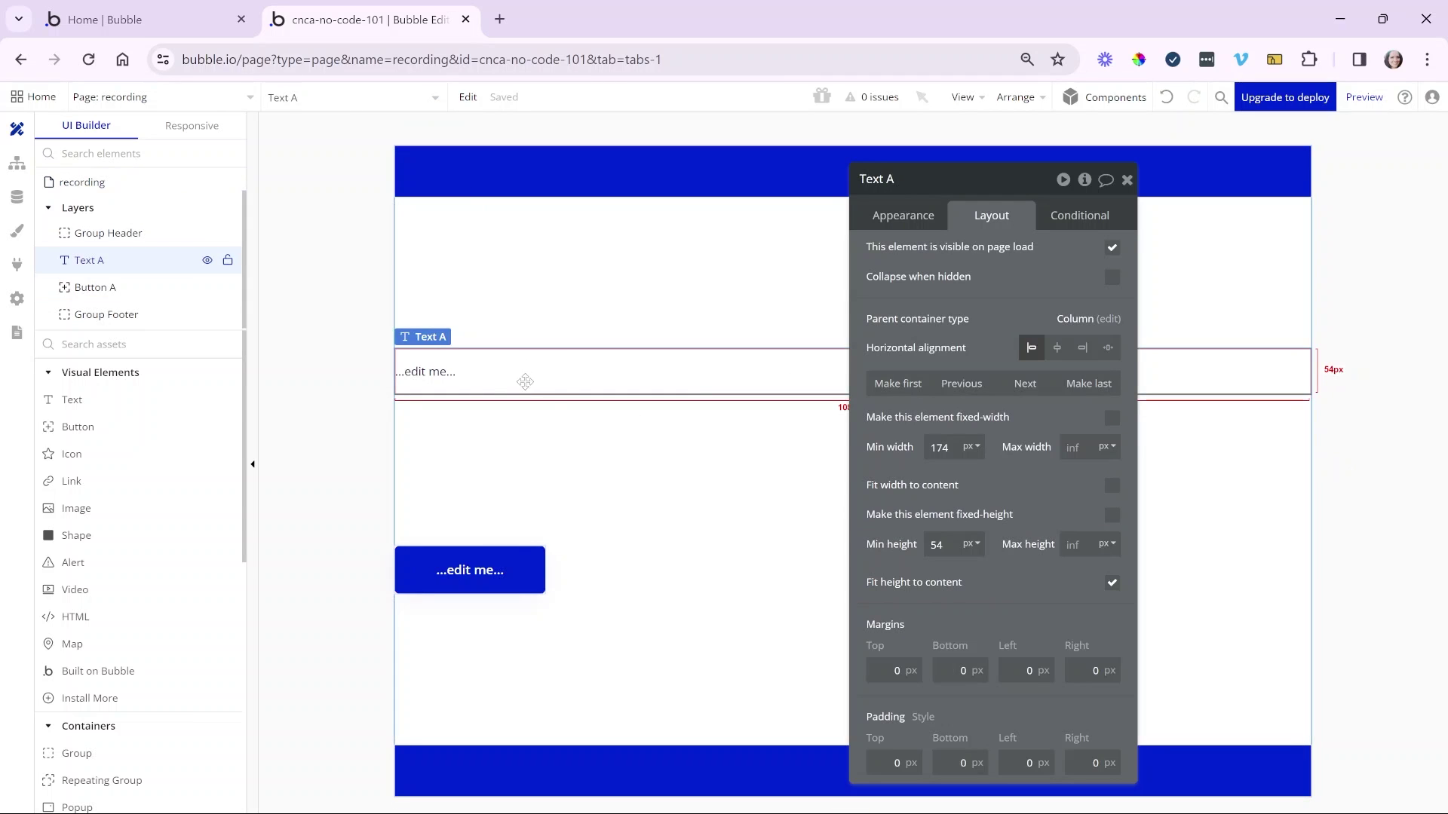
key(Delete)
click(492, 485)
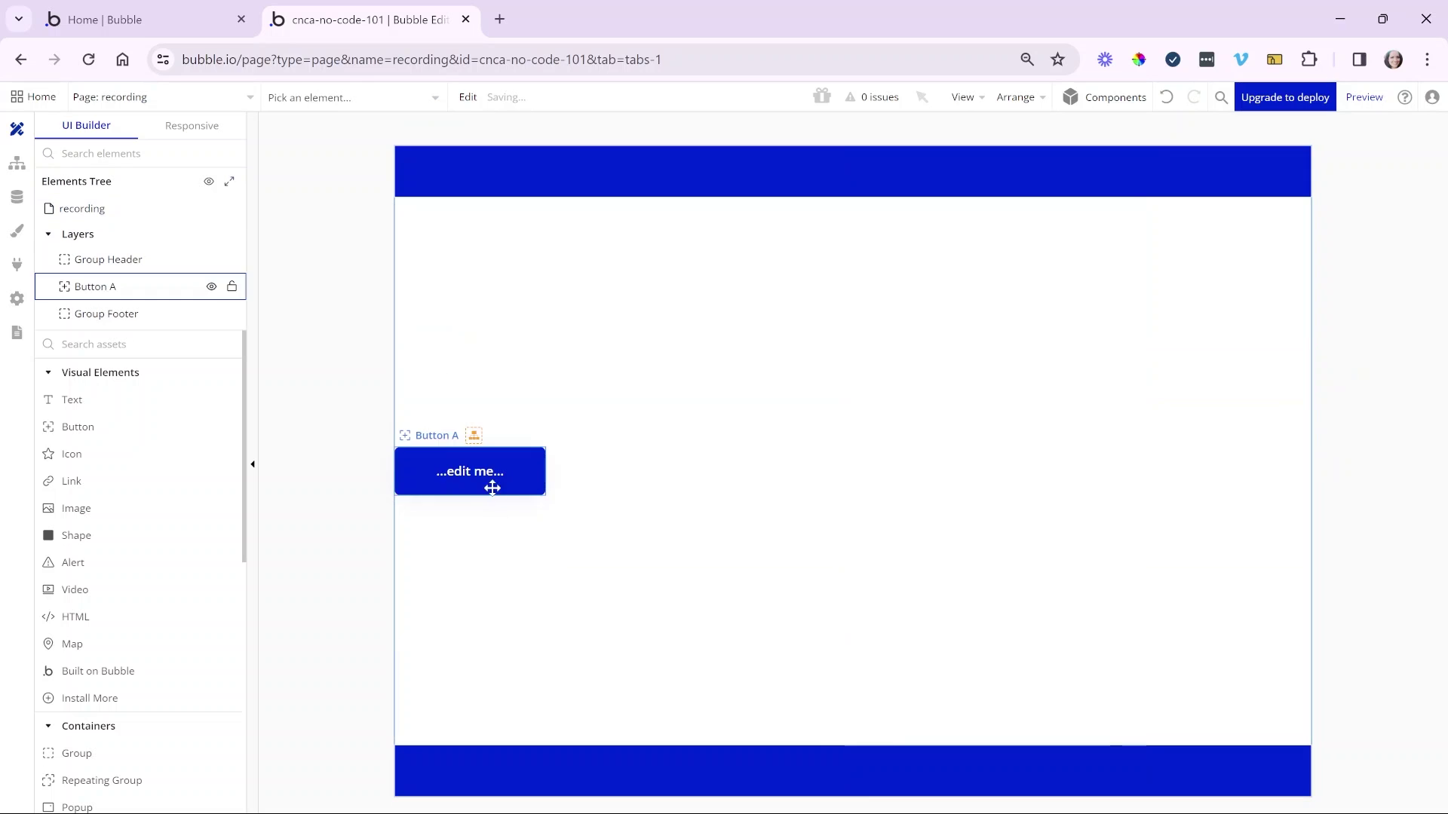
key(Delete)
- Draw a full-width group between header and footer and open its properties to name it Group Sign Up
text(gr)
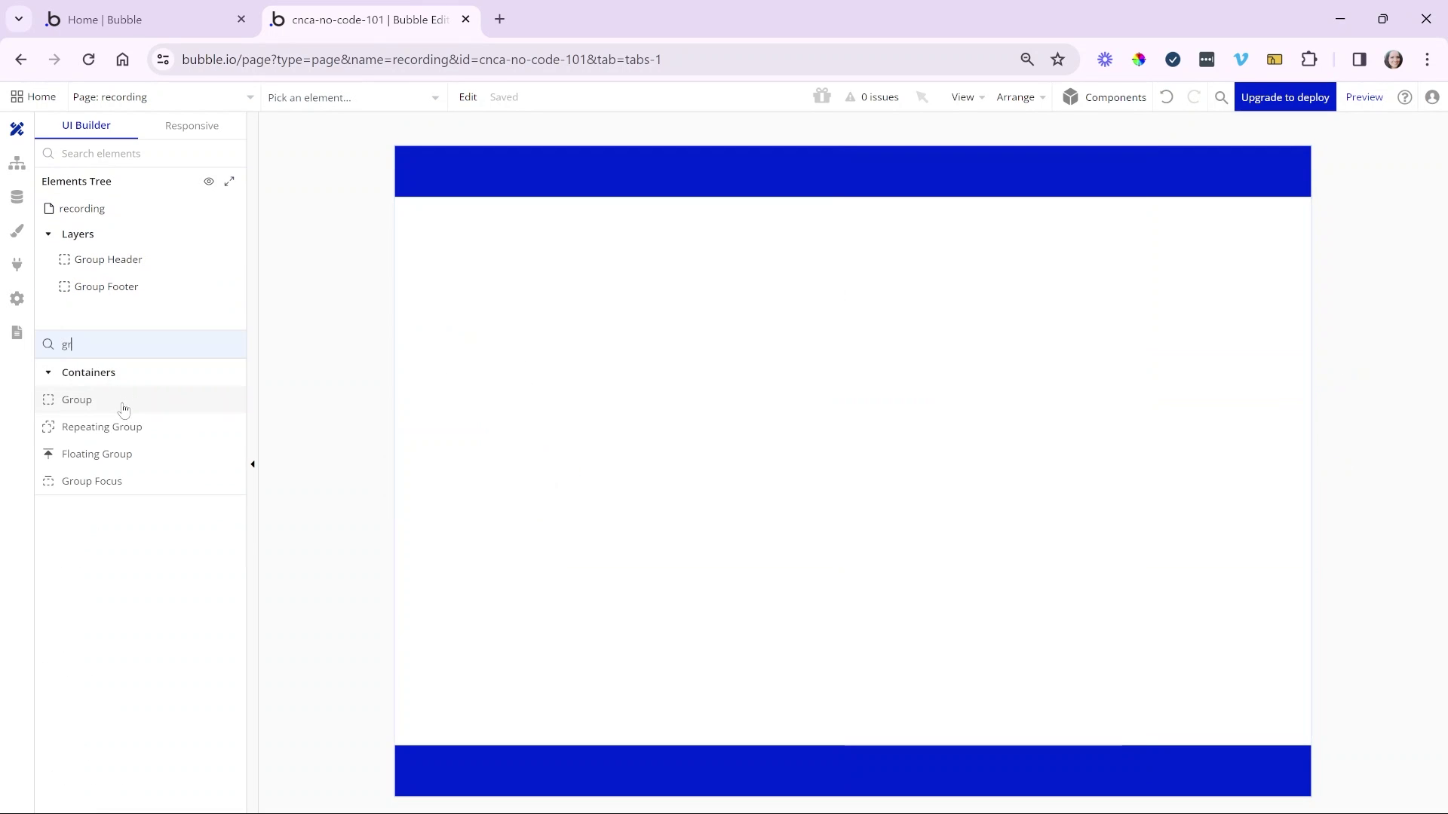
click(202, 403)
mouse_move(426, 351)
mouse_down()
mouse_move(637, 417)
mouse_move(830, 453)
mouse_up()
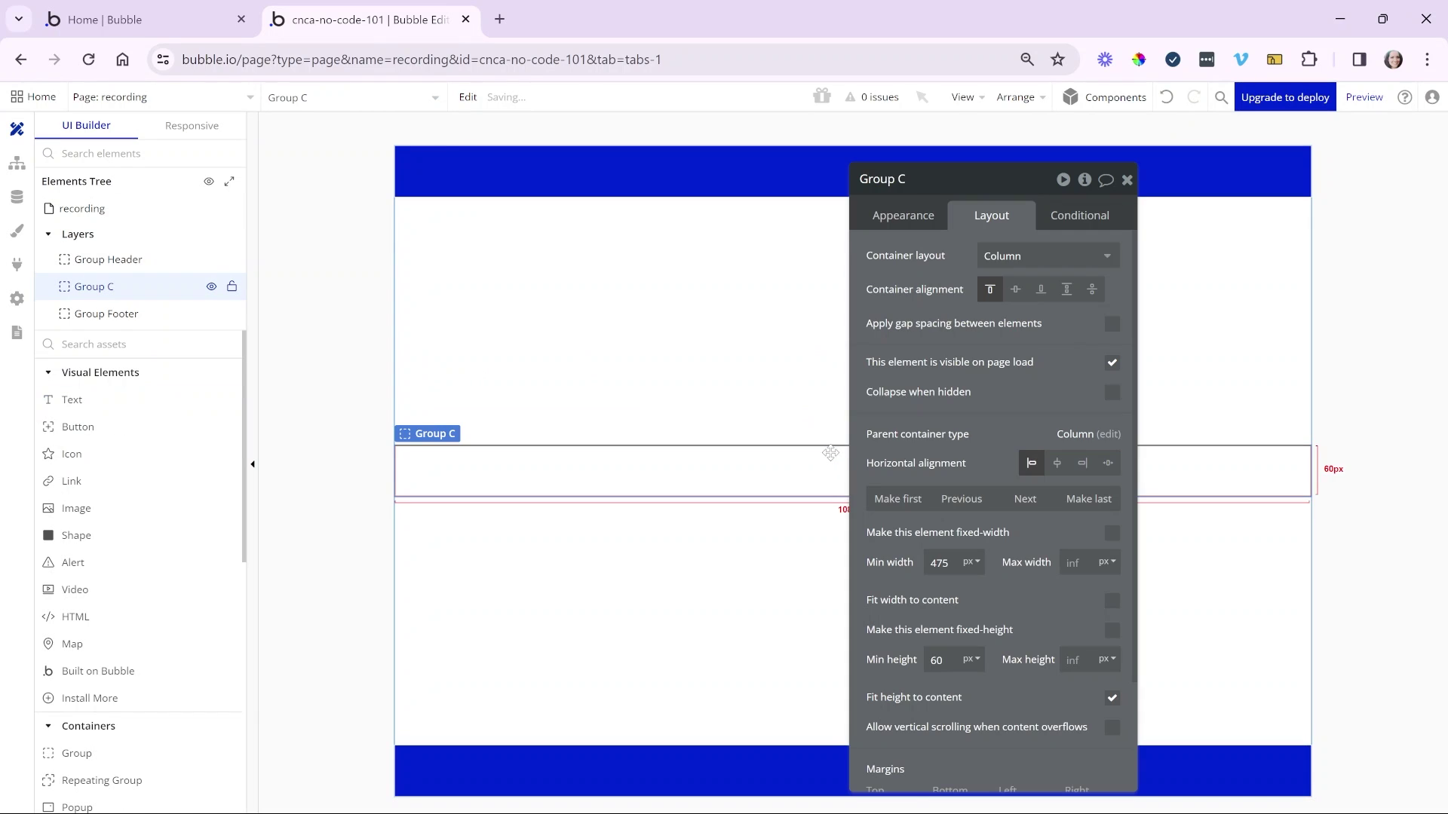
click(1127, 180)
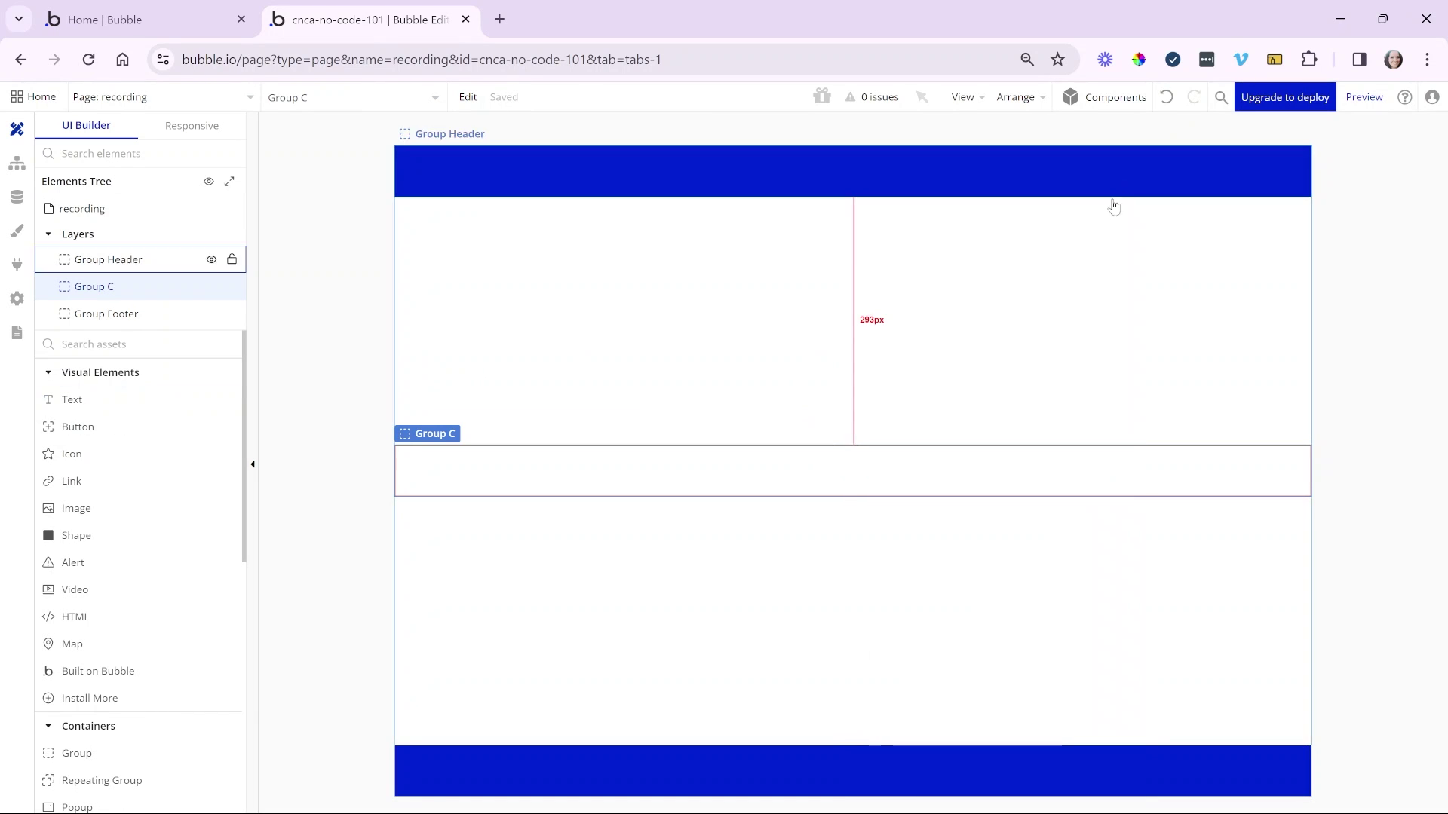
double_click(713, 483)
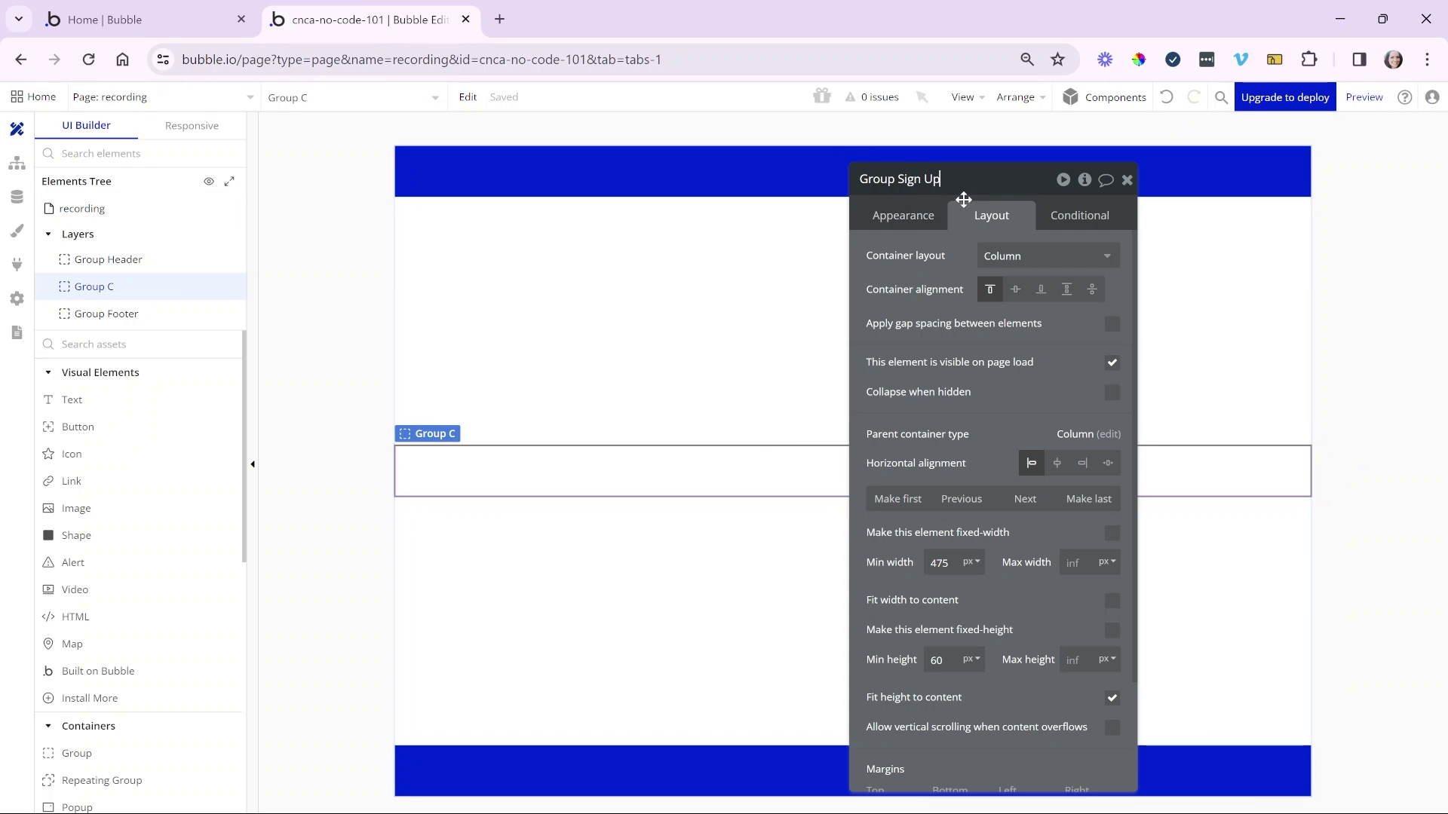
- Give Group Sign Up a solid grey border, corner roundness 10 and an outset shadow
click(929, 218)
scroll(983, 420, down, 5)
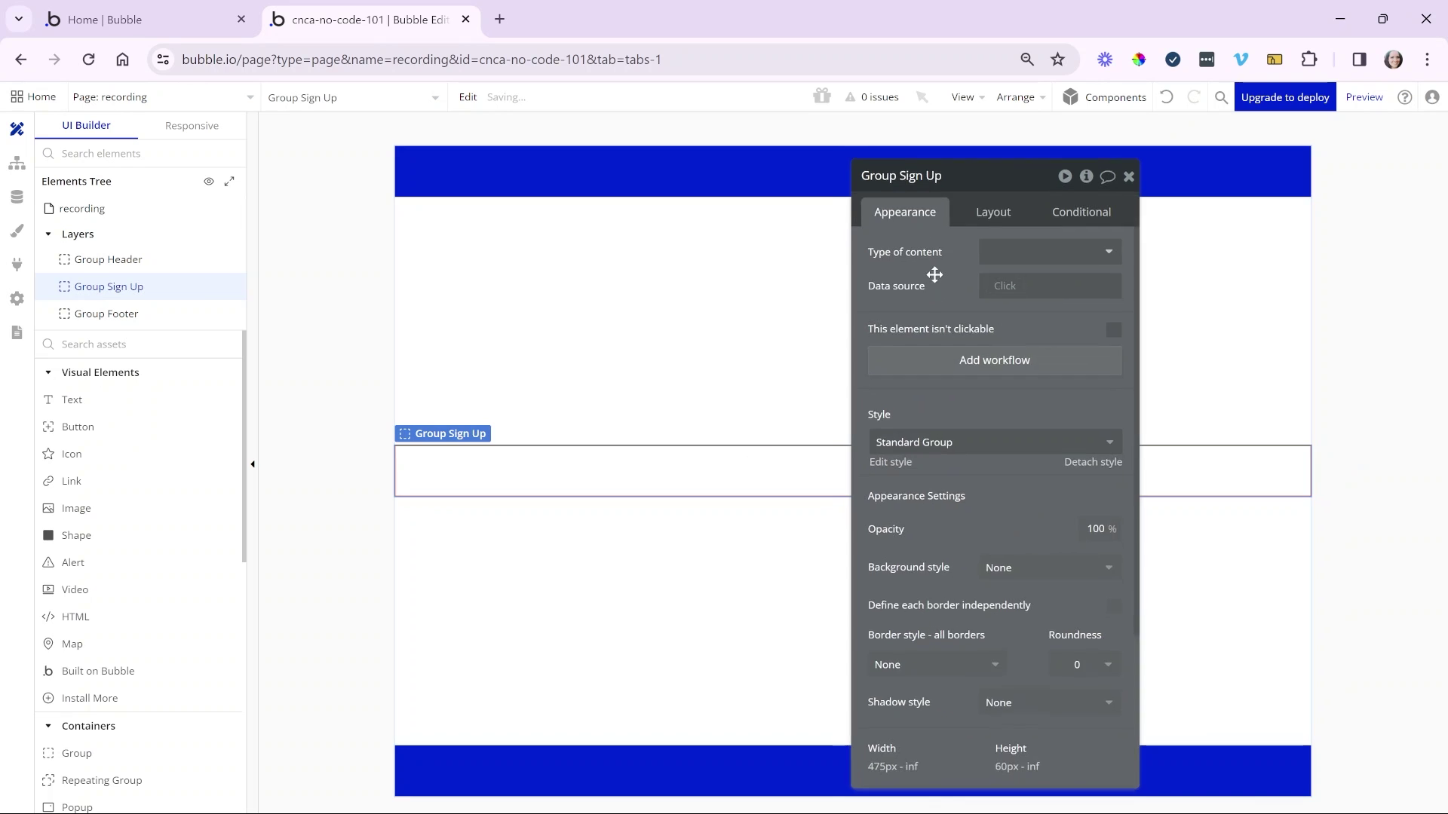
scroll(984, 449, down, 2)
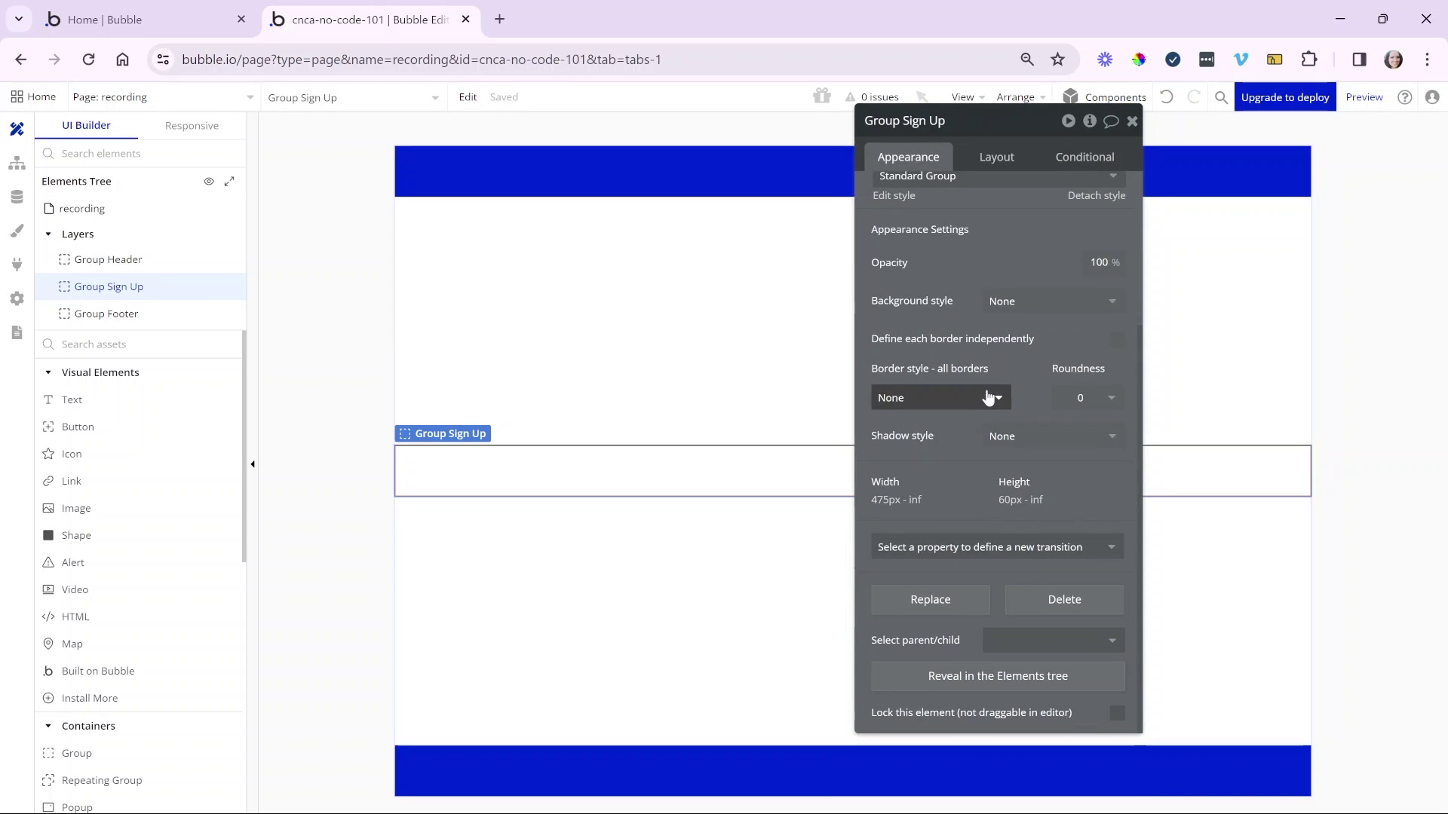
click(992, 397)
click(961, 475)
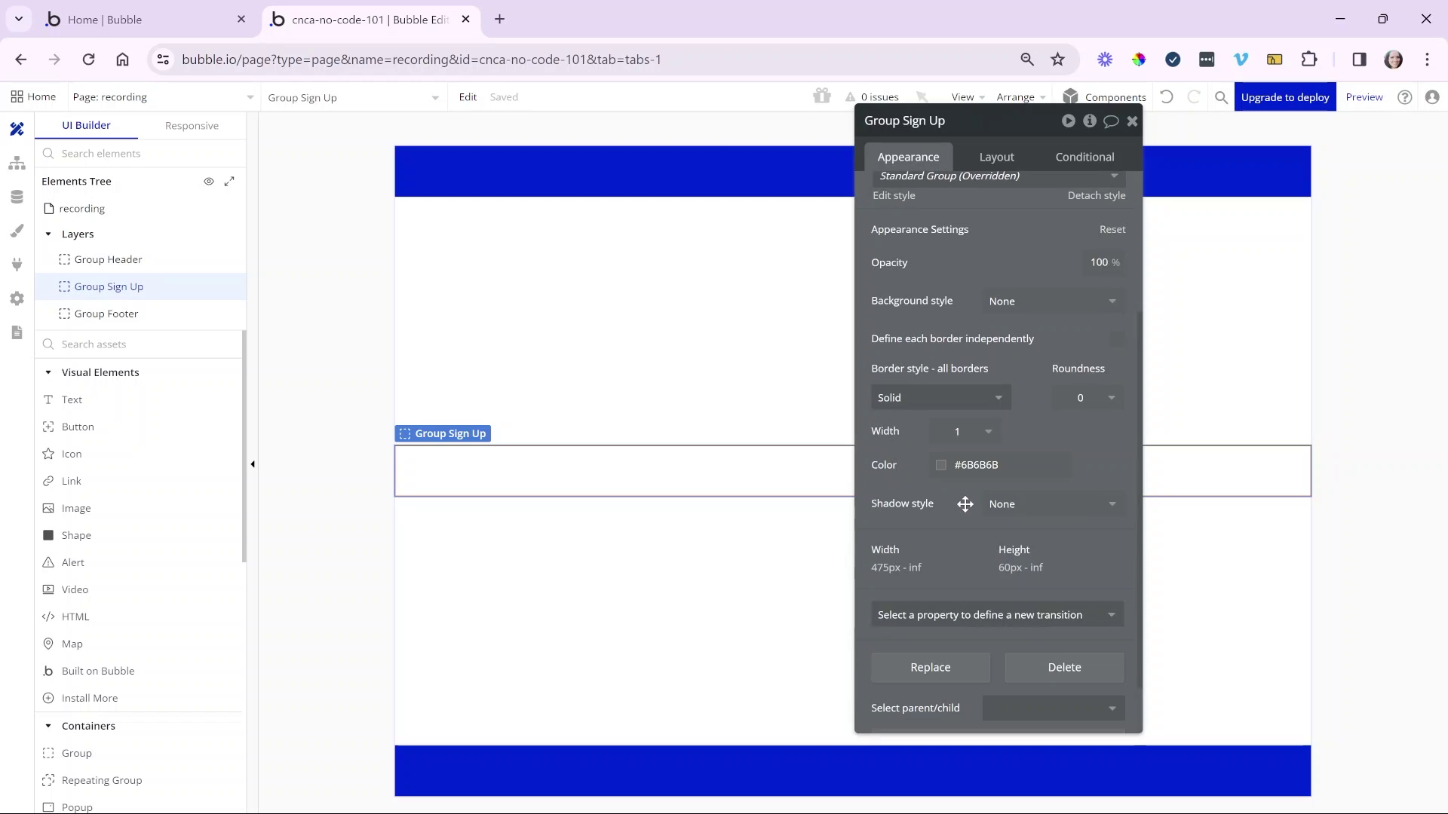
click(1024, 505)
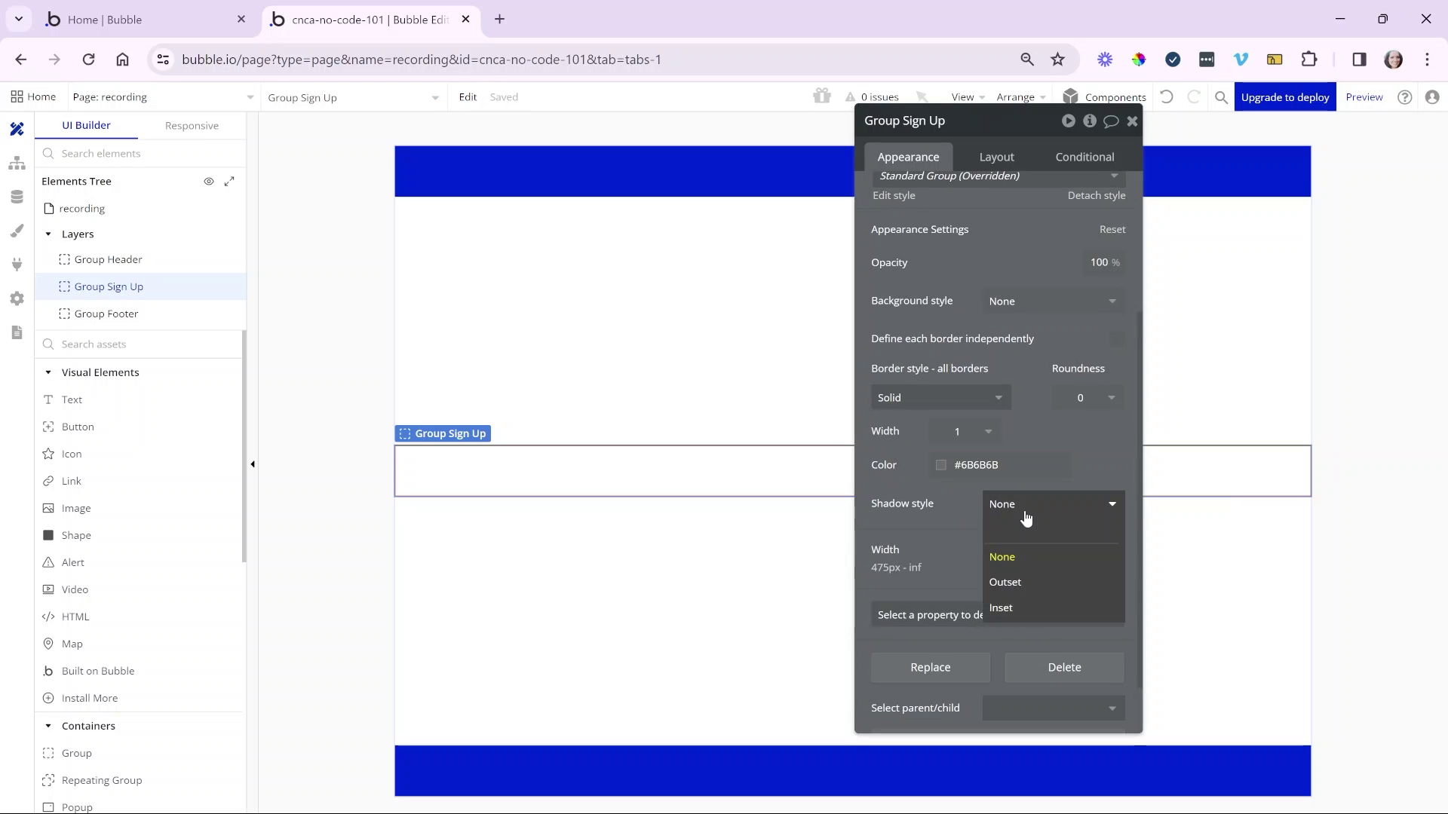
click(1102, 396)
click(1102, 552)
click(1058, 515)
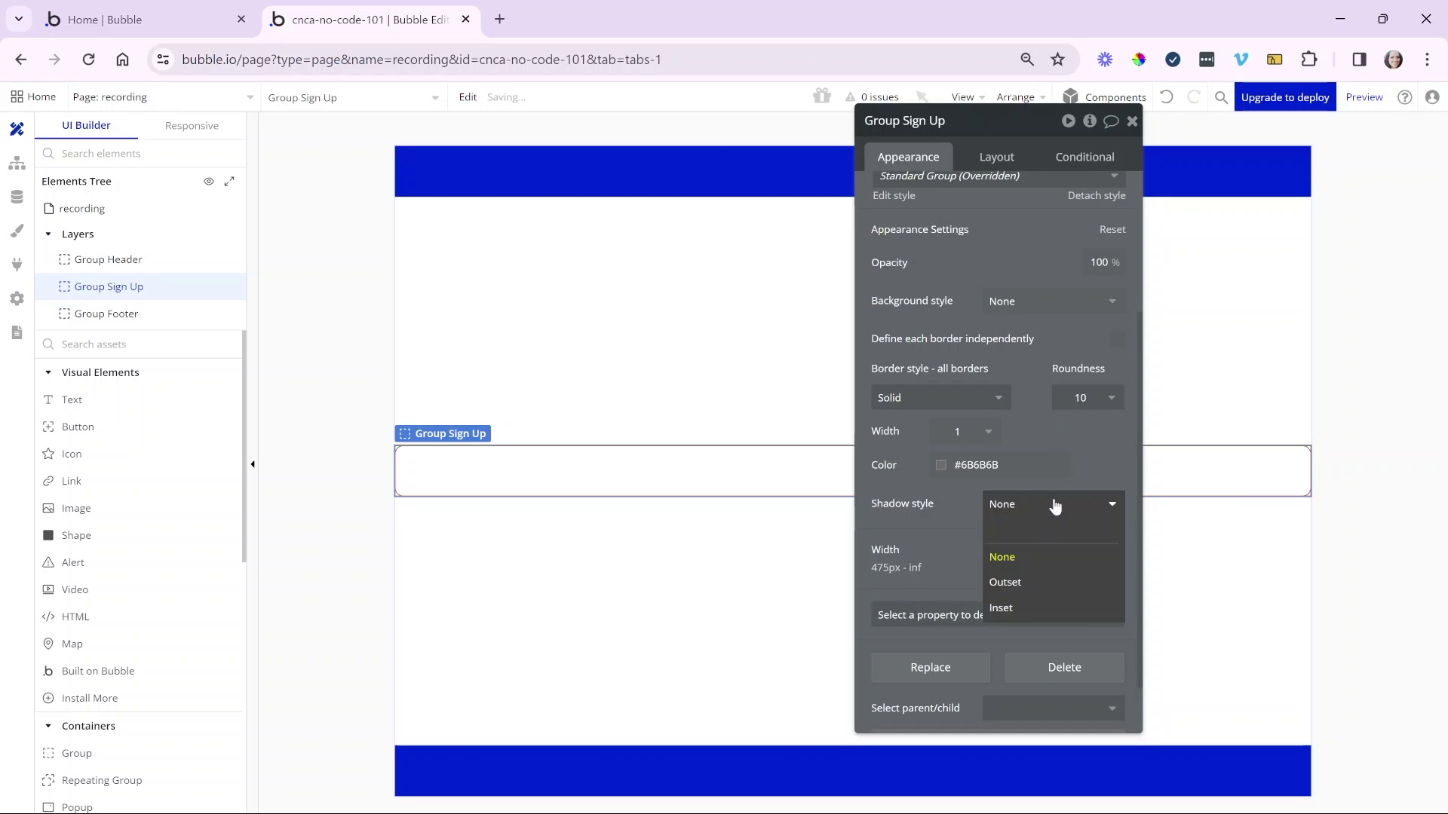
click(1057, 576)
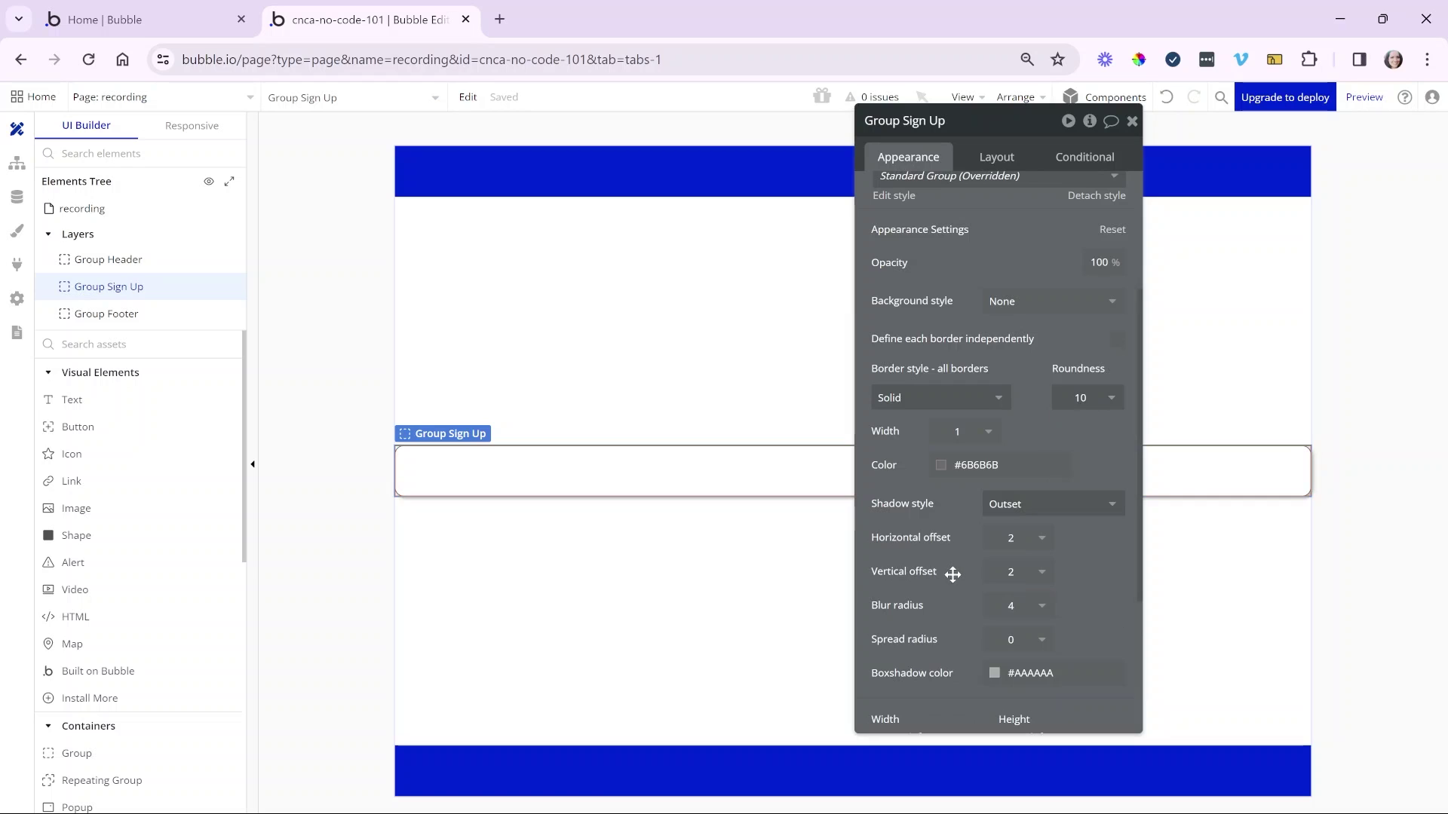
drag(953, 575, 977, 566)
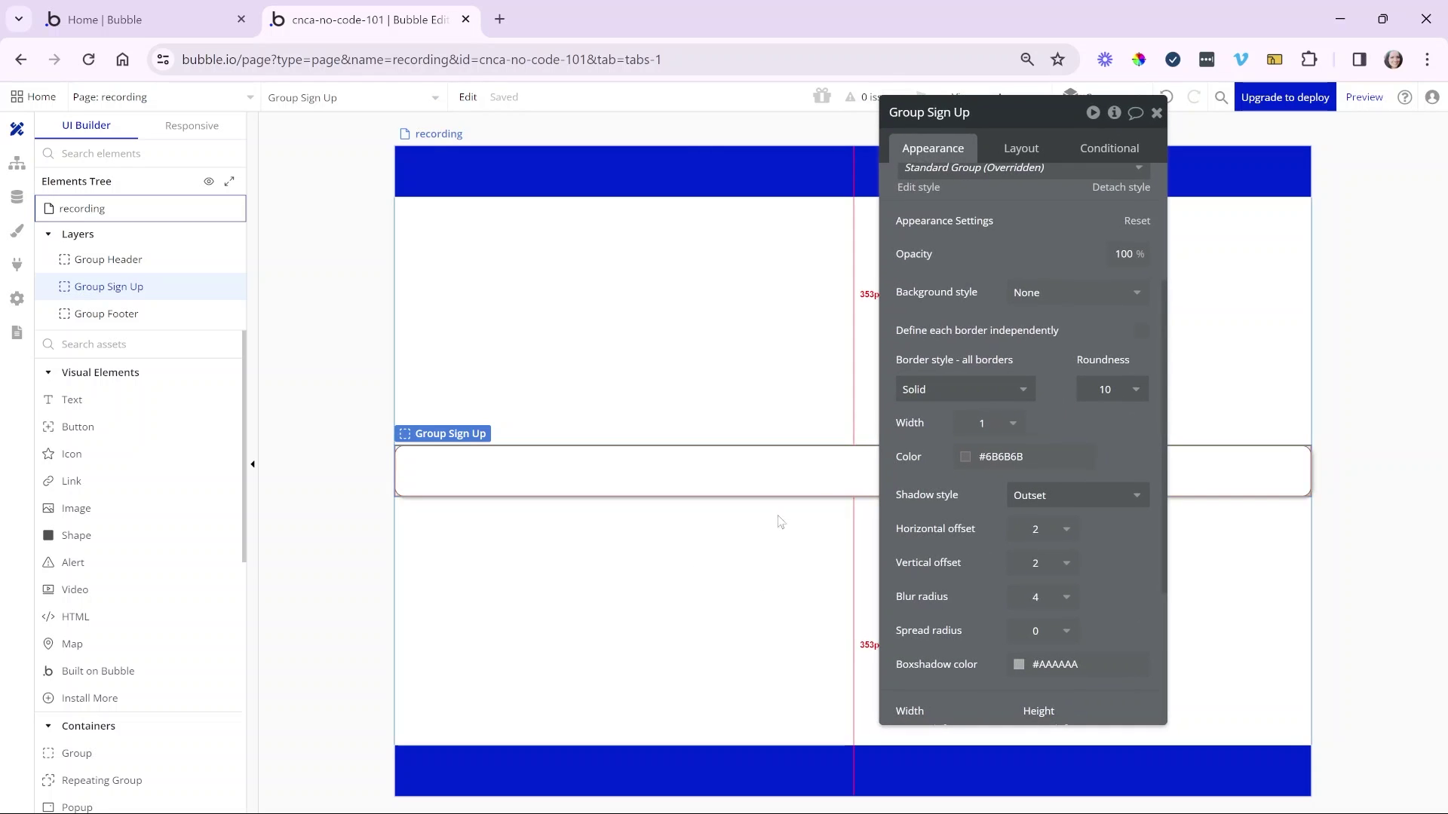
- Set Group Sign Up to max width 600, min width 0, min height 400, centred horizontally
click(1044, 155)
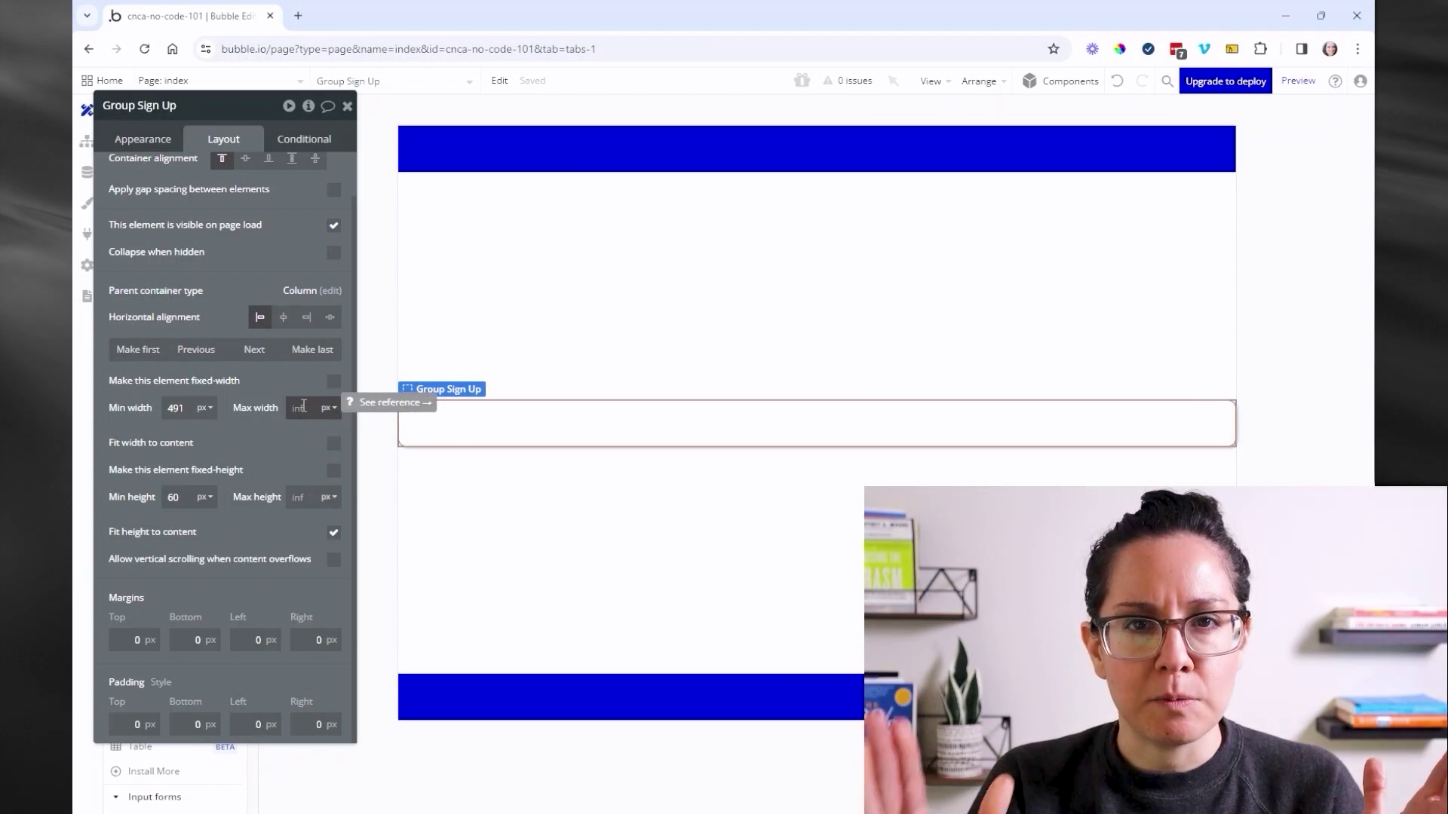
click(303, 407)
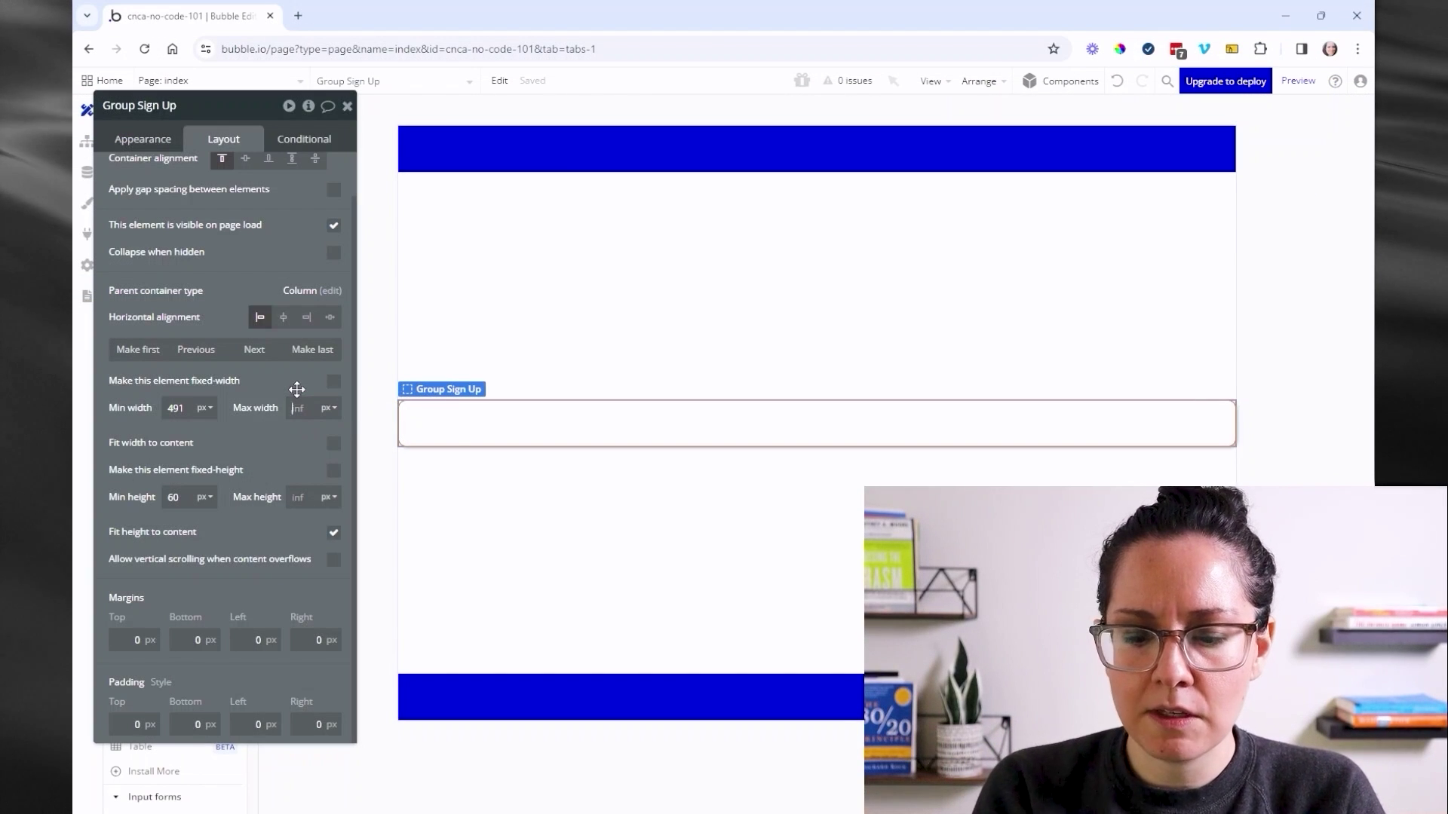
text(600)
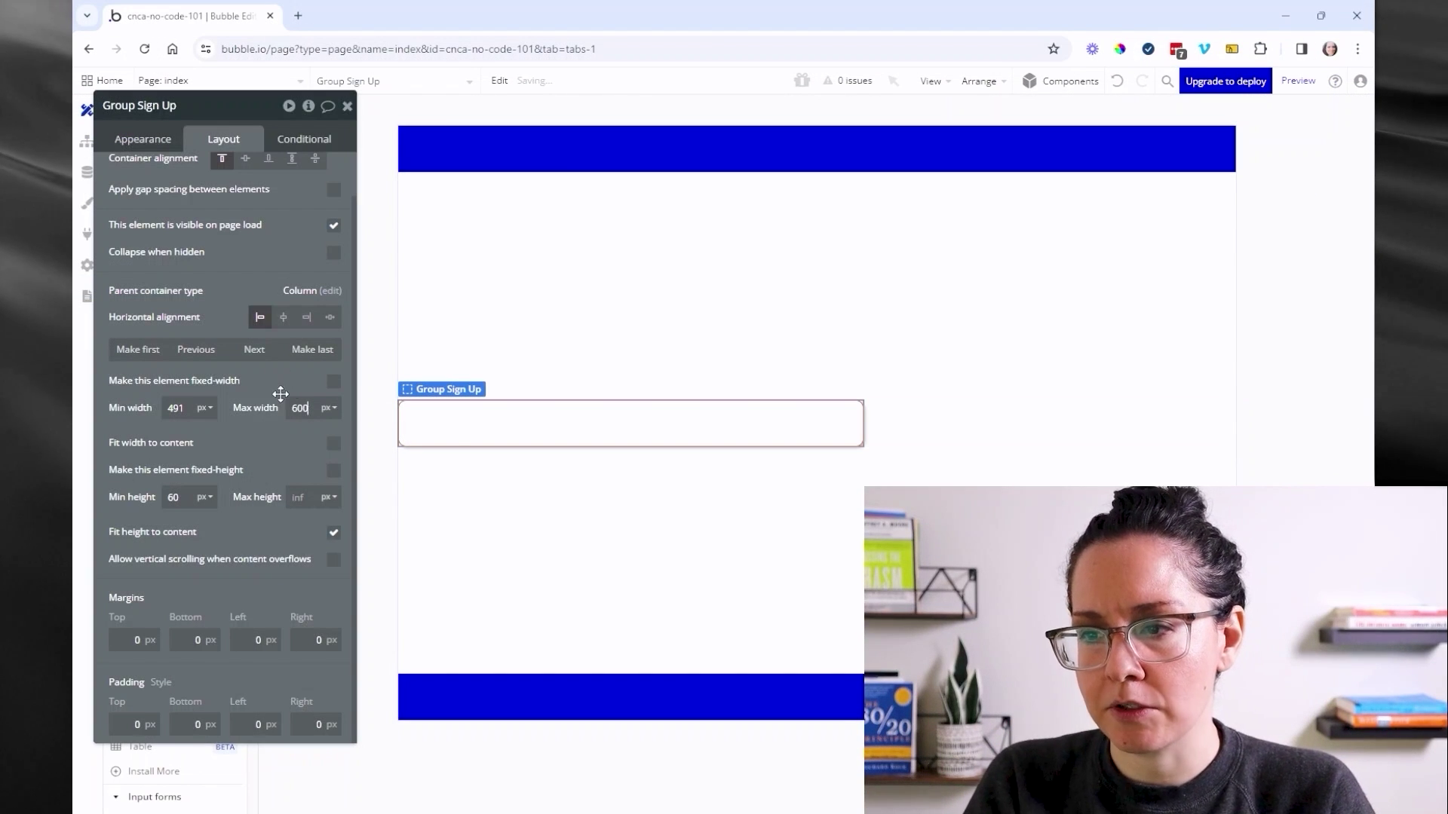
double_click(178, 408)
text(0)
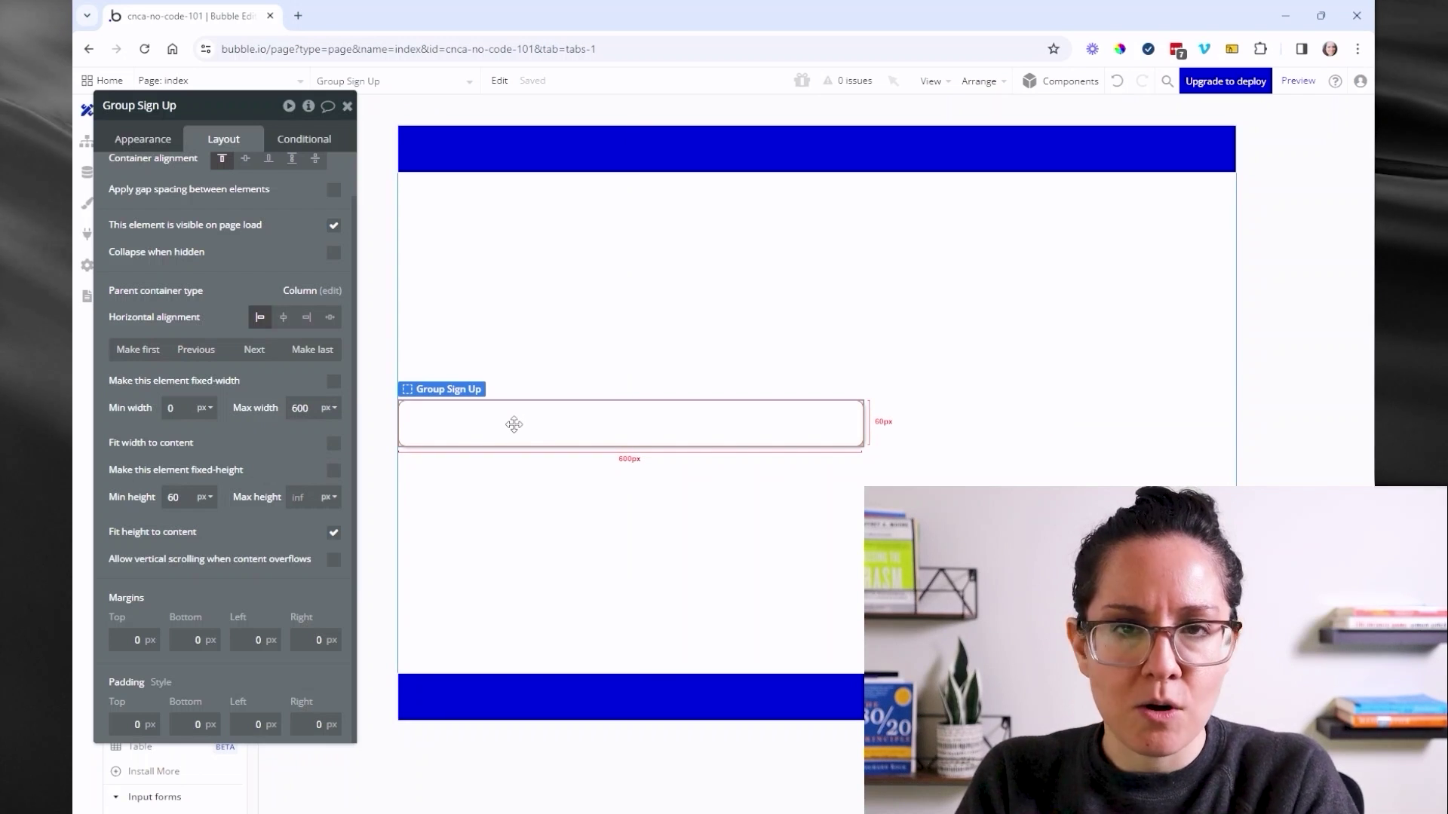
click(277, 323)
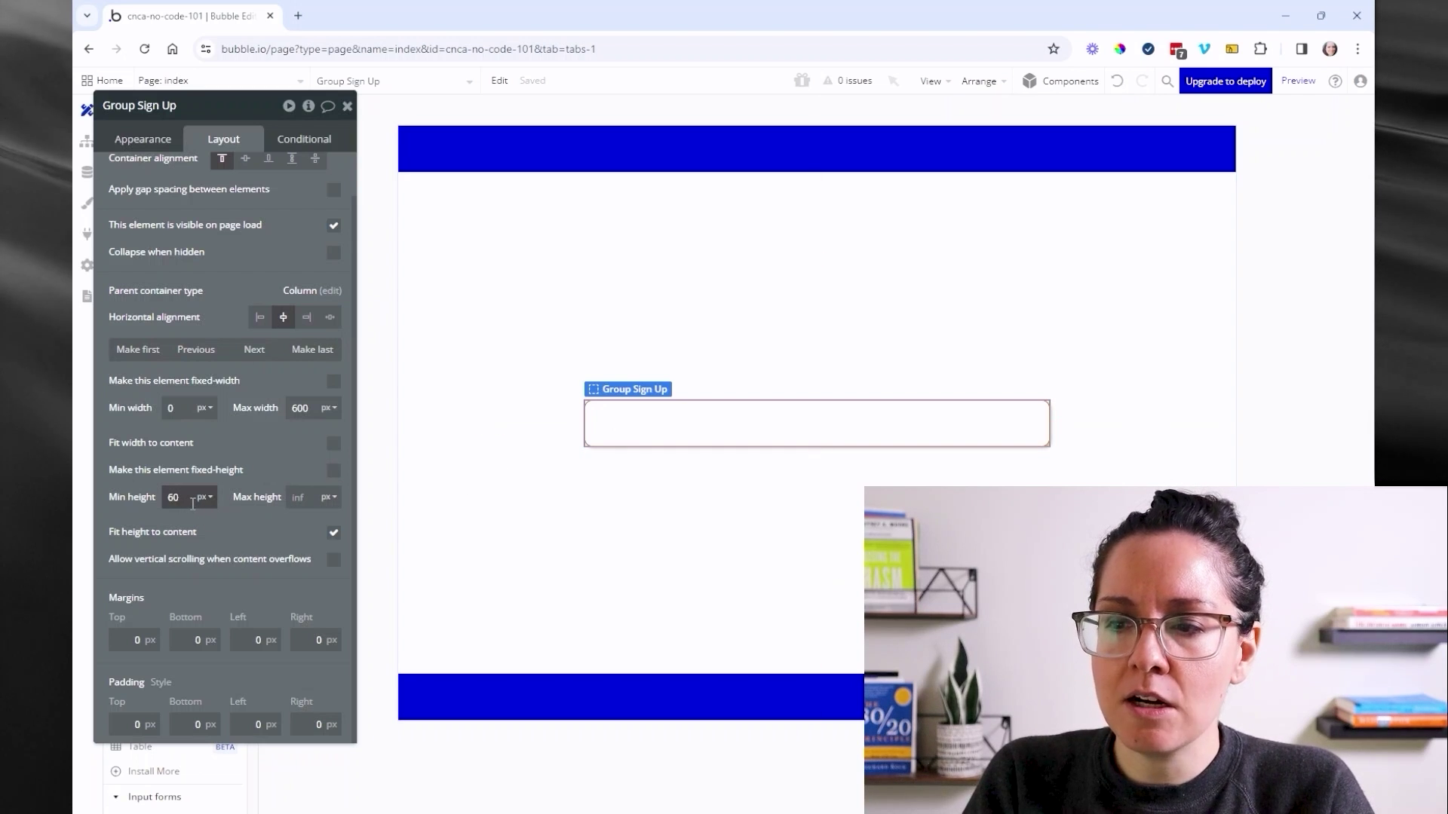
drag(192, 503, 159, 501)
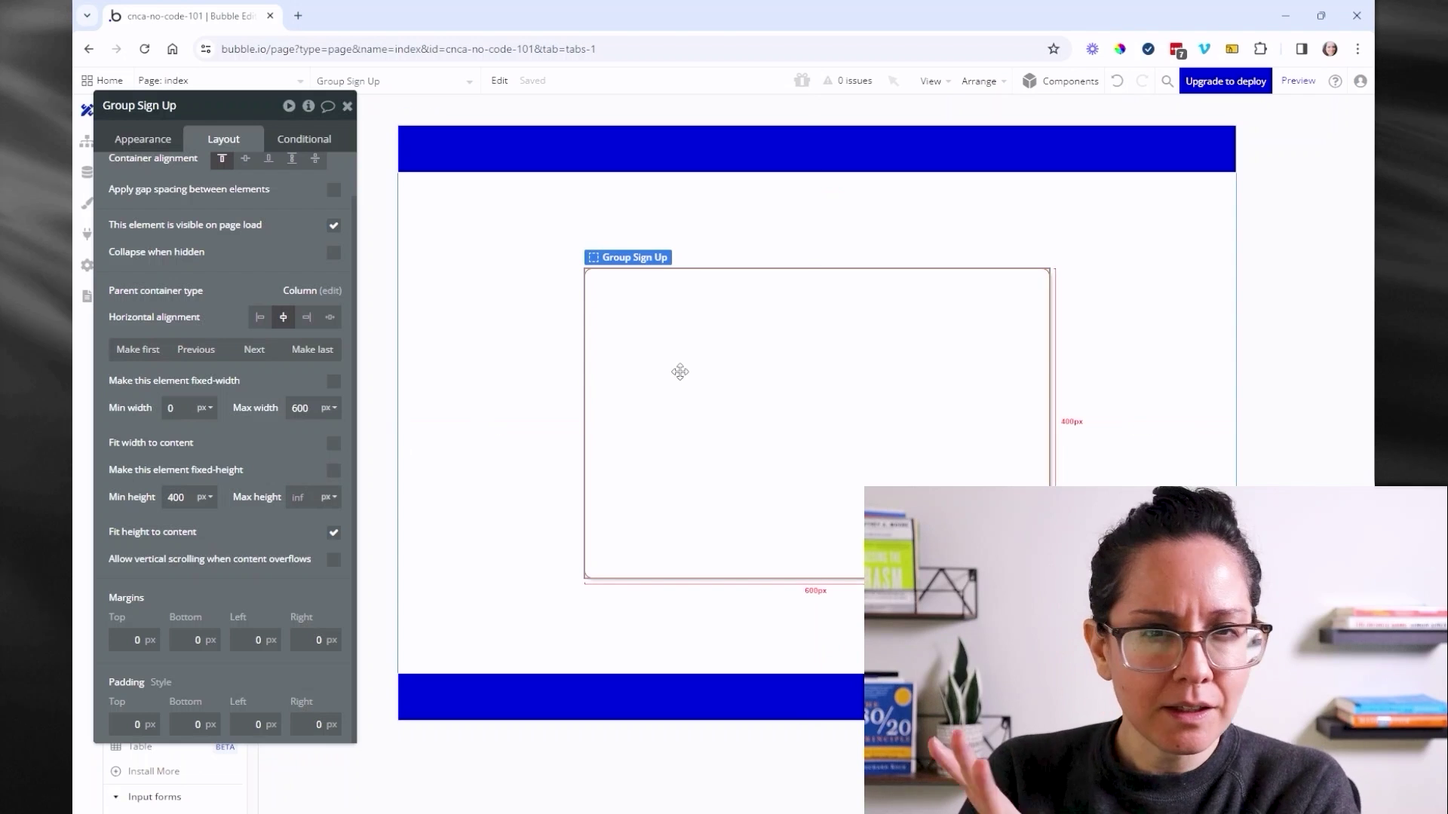
click(538, 481)
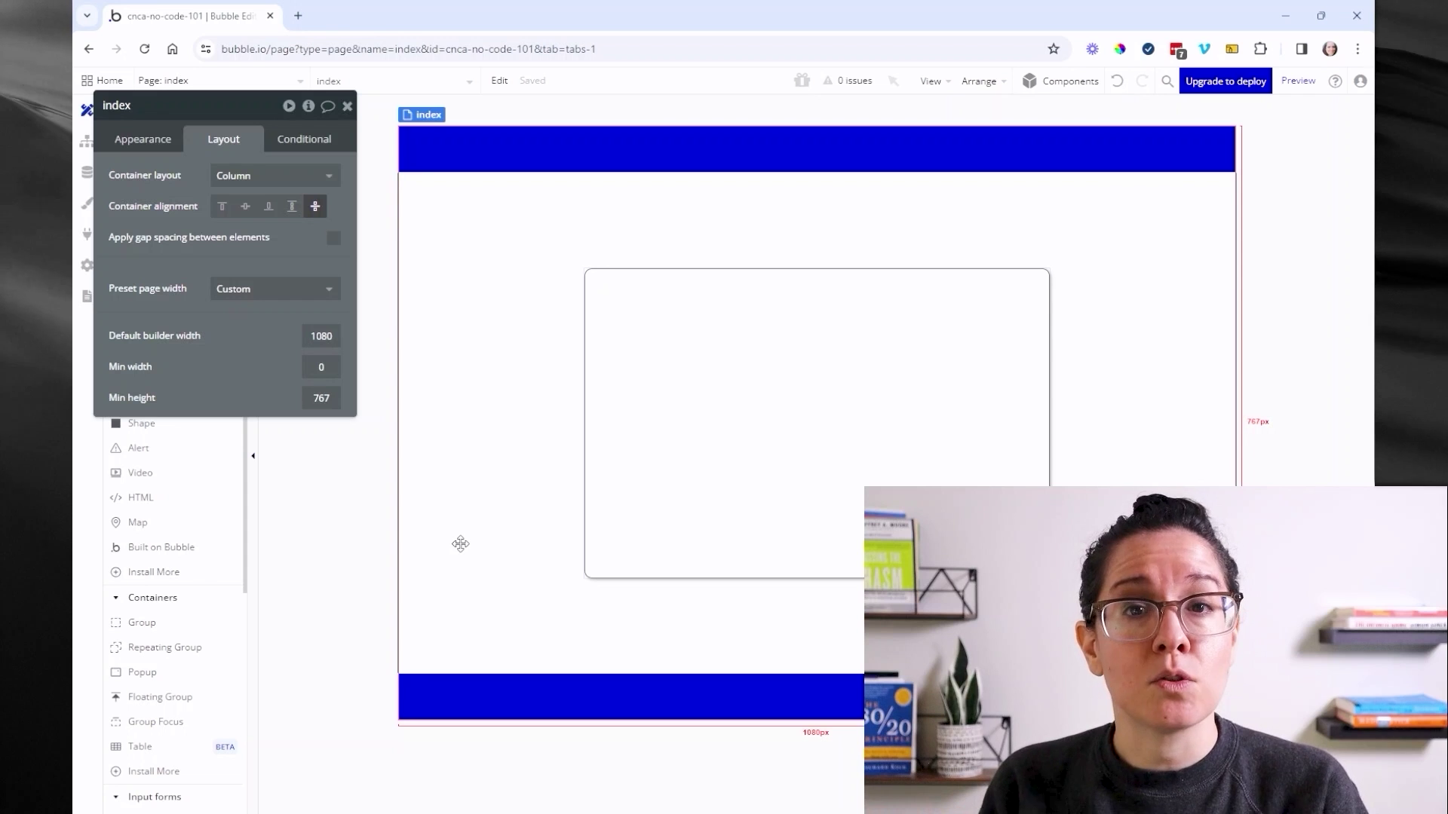
- Draw a new button inside the blue header and apply the Outline Button style
key(Escape)
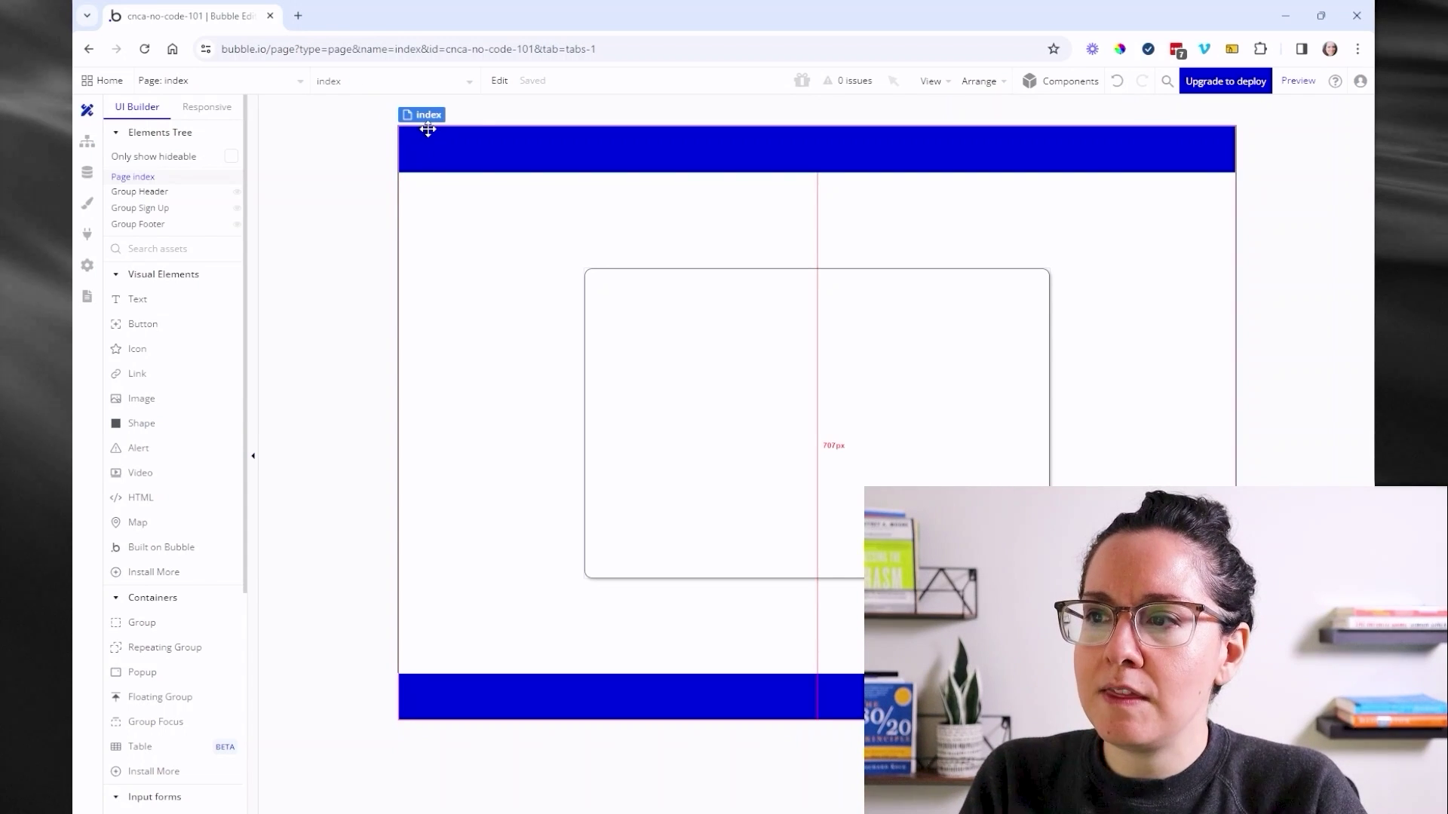
click(428, 130)
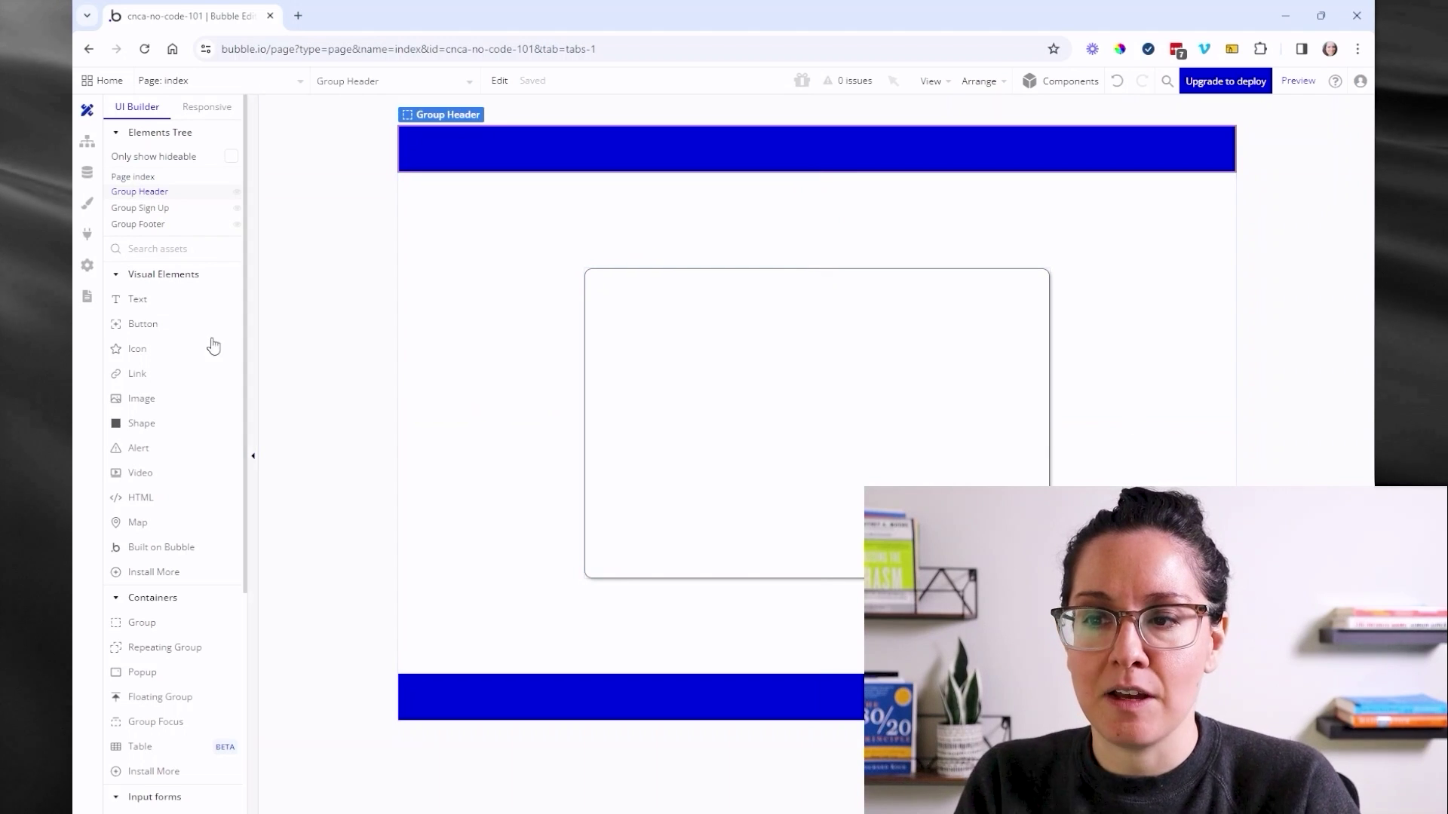
click(187, 337)
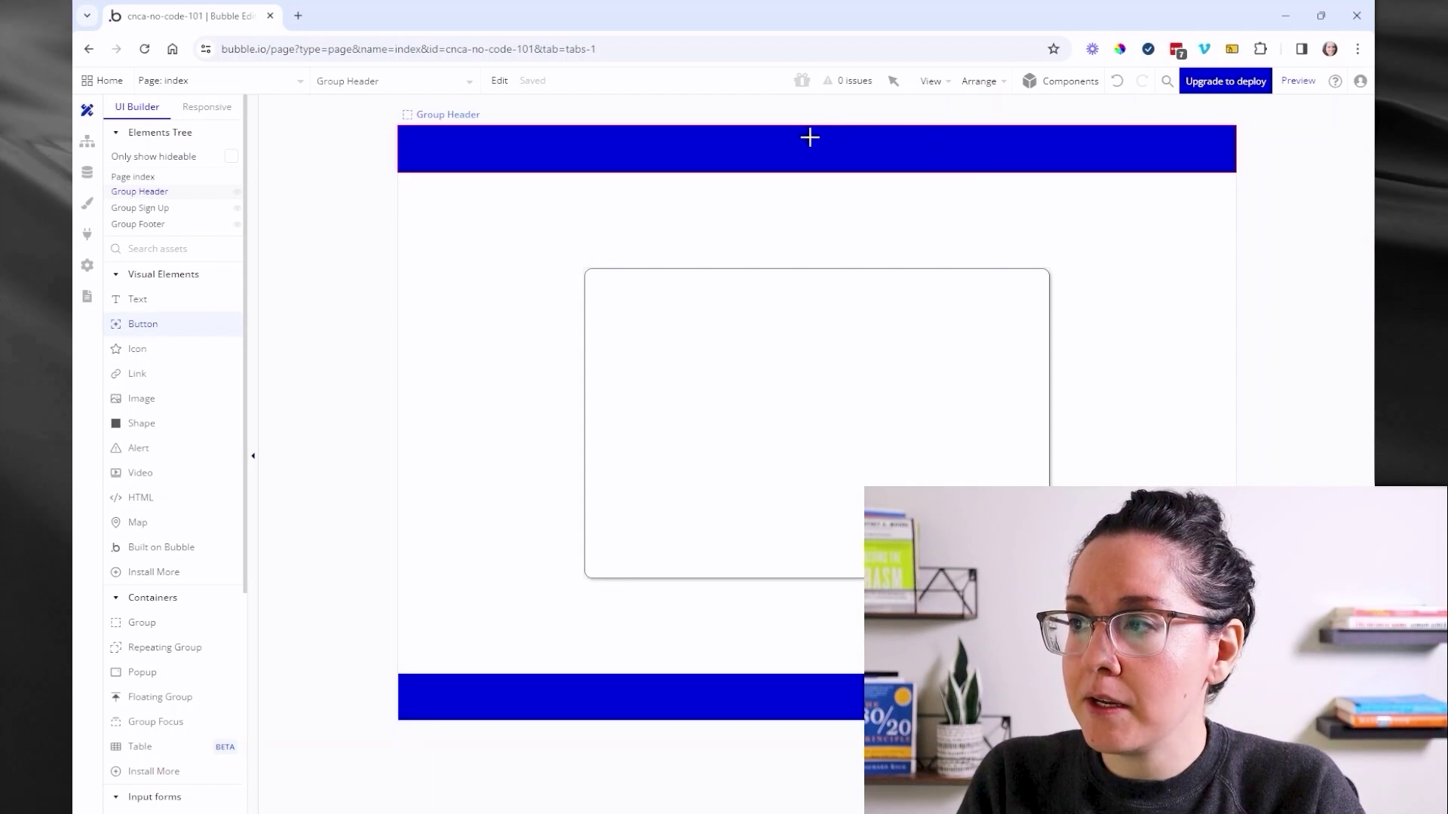
drag(806, 135, 885, 162)
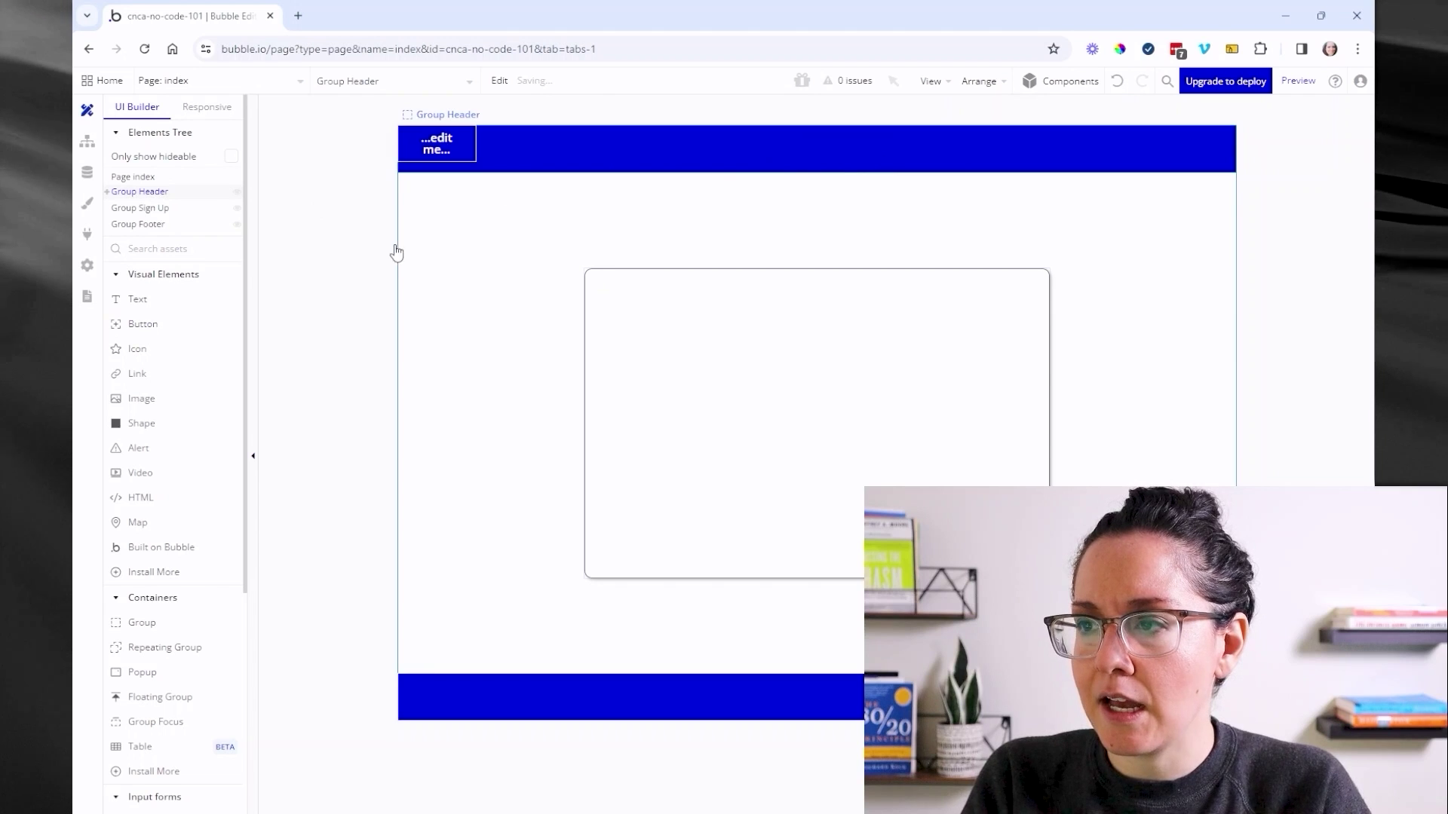
double_click(436, 145)
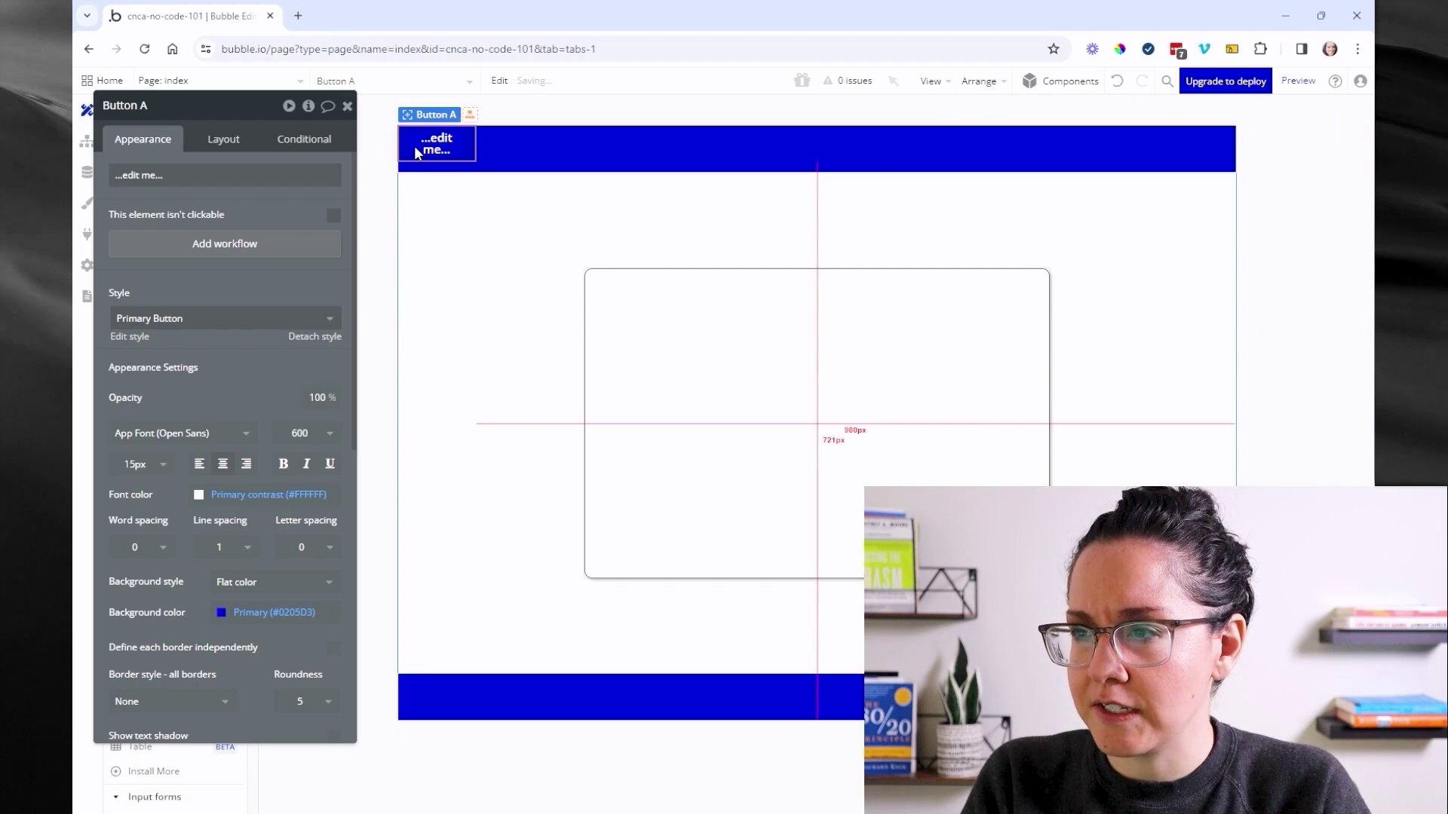
click(218, 325)
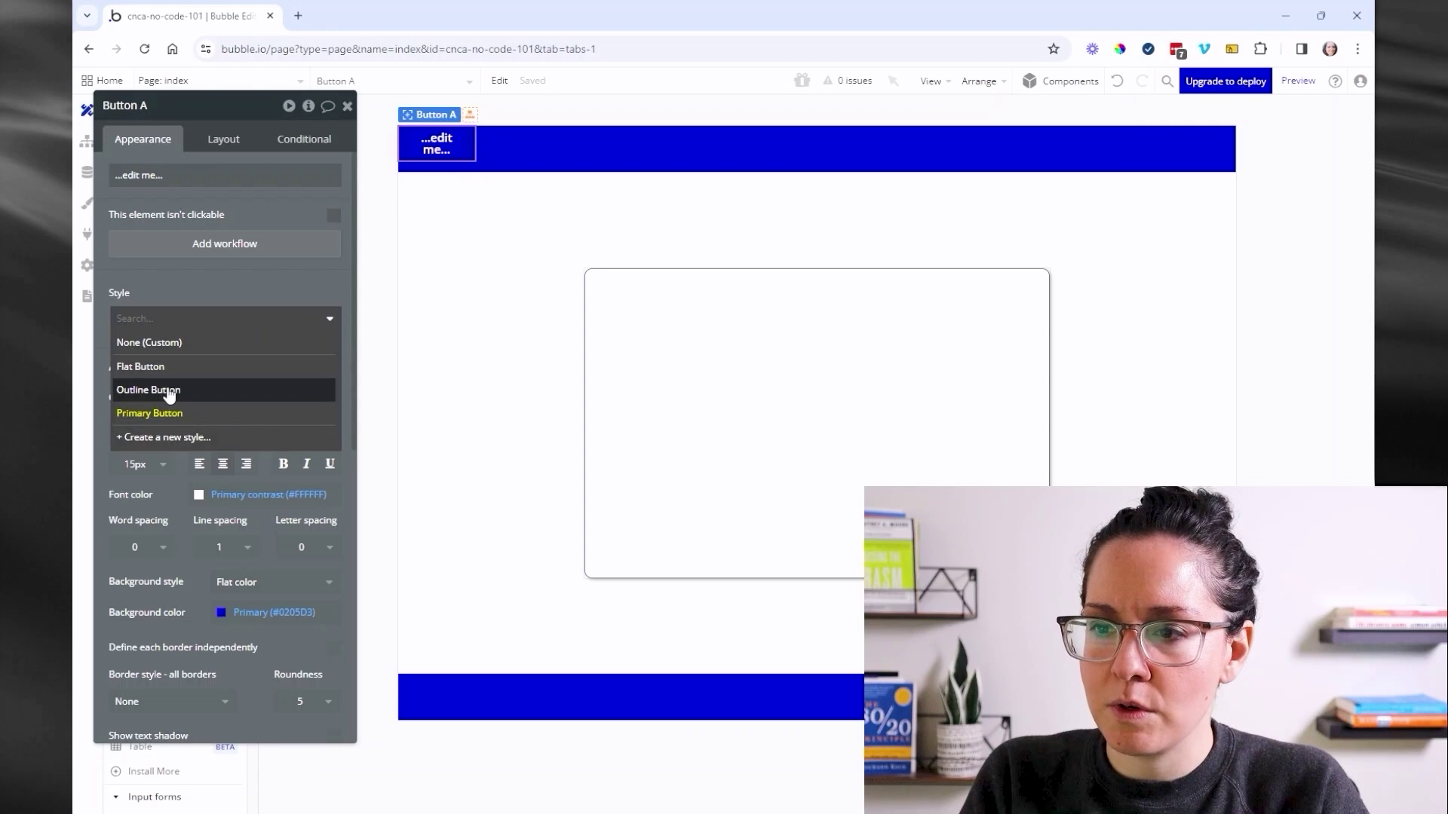
click(168, 390)
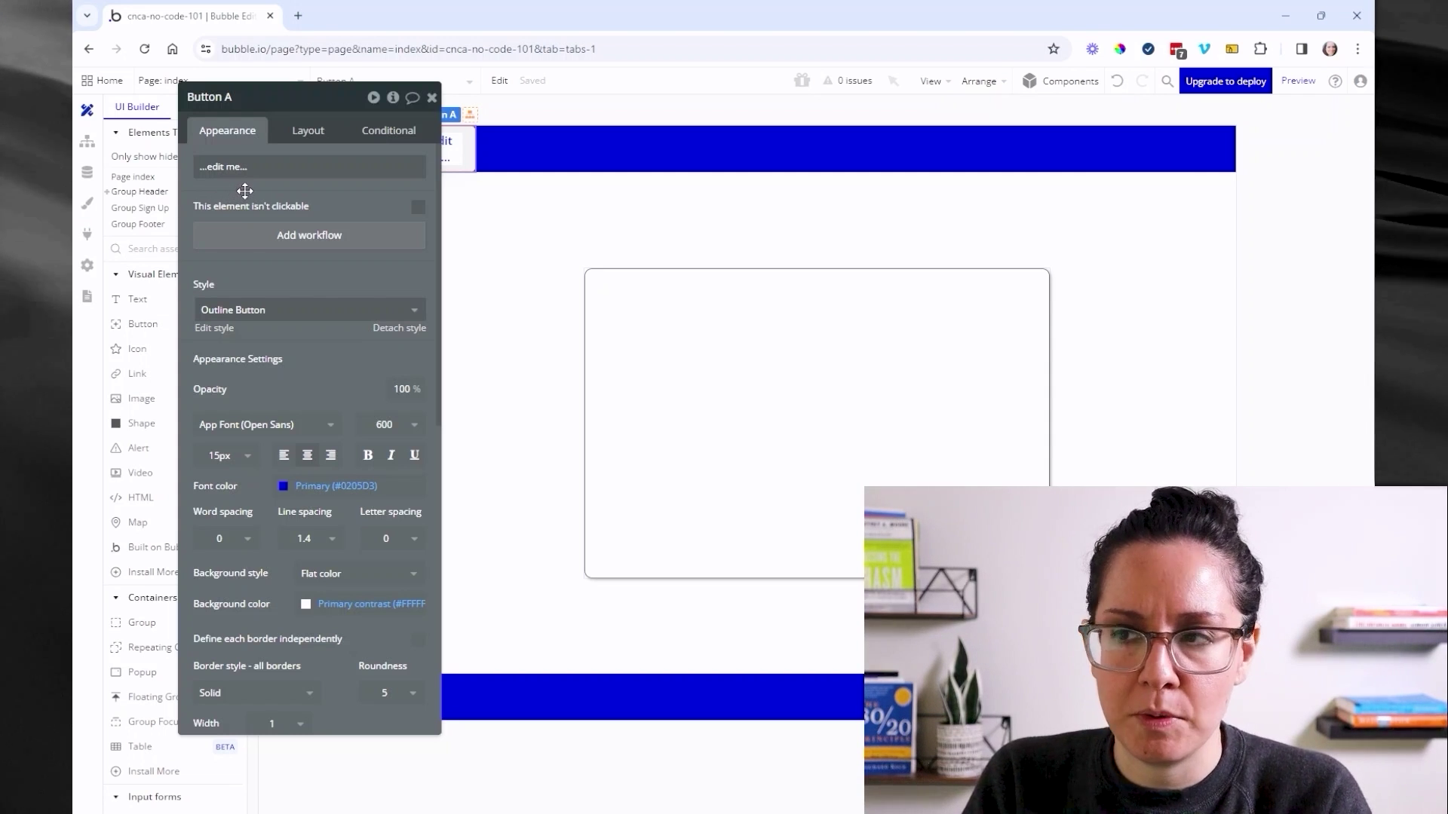
- Change the new button's label to 'Log Out'
drag(222, 200, 160, 211)
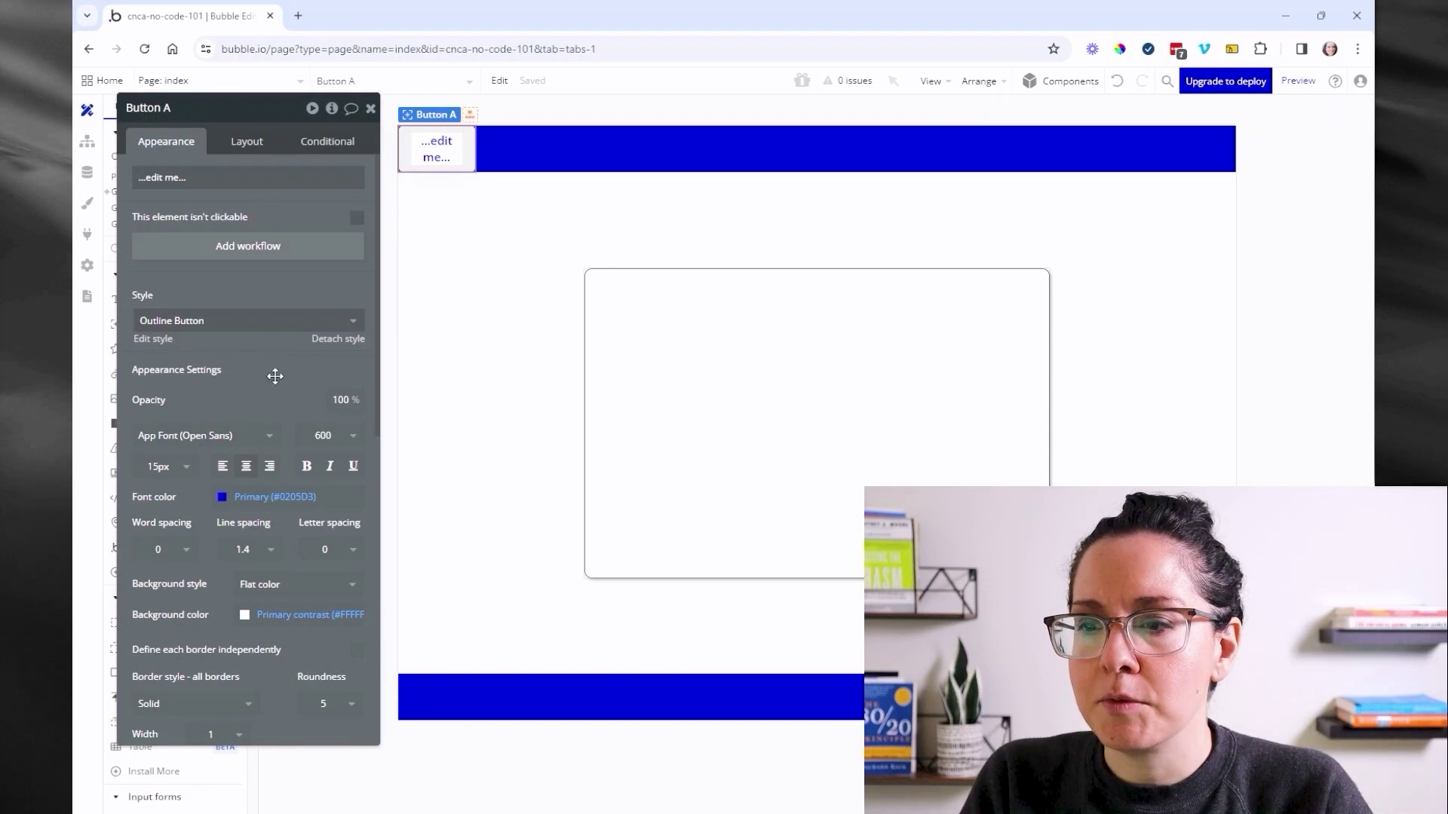
click(239, 170)
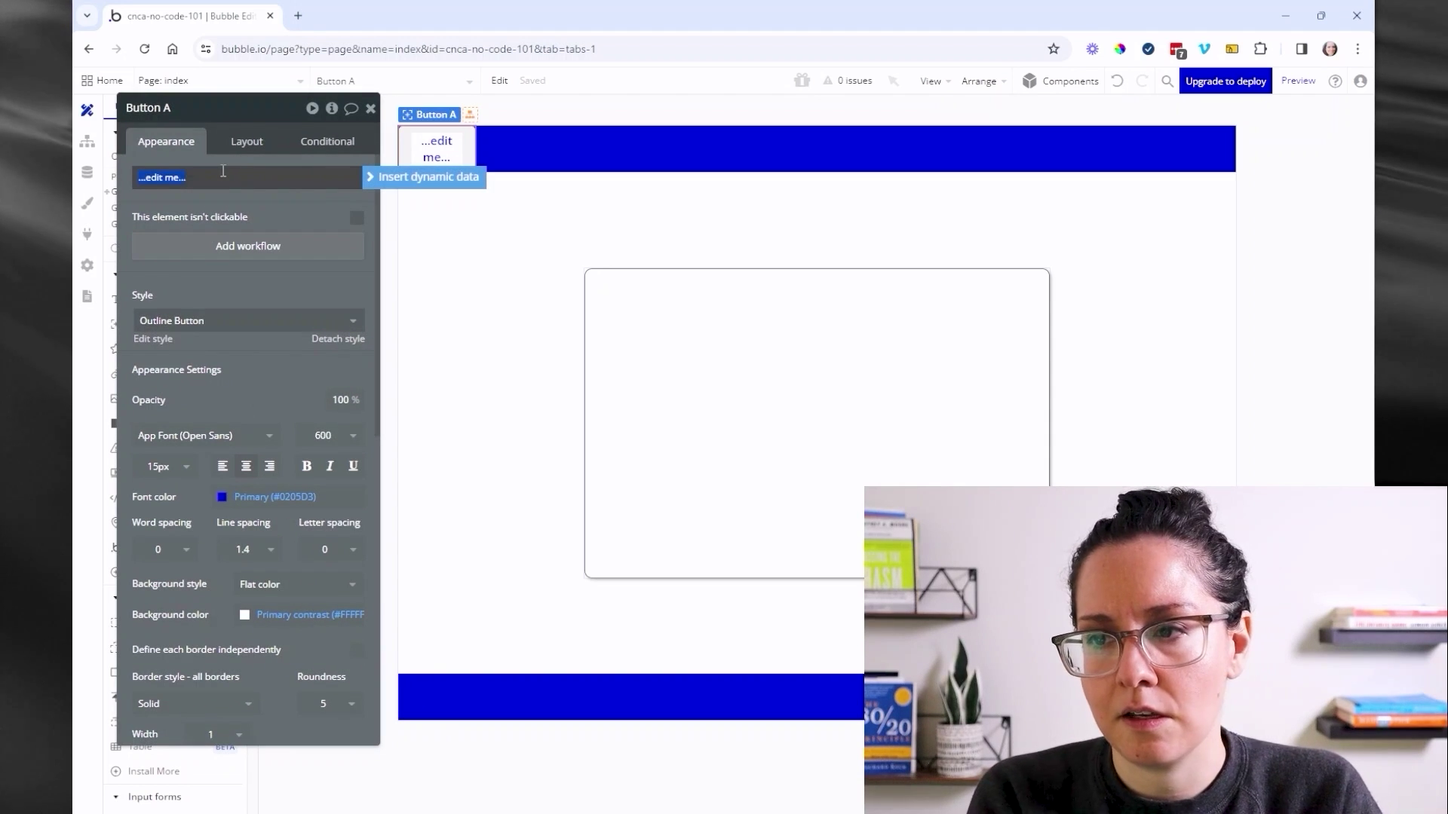
key(ctrl+a)
text(Log)
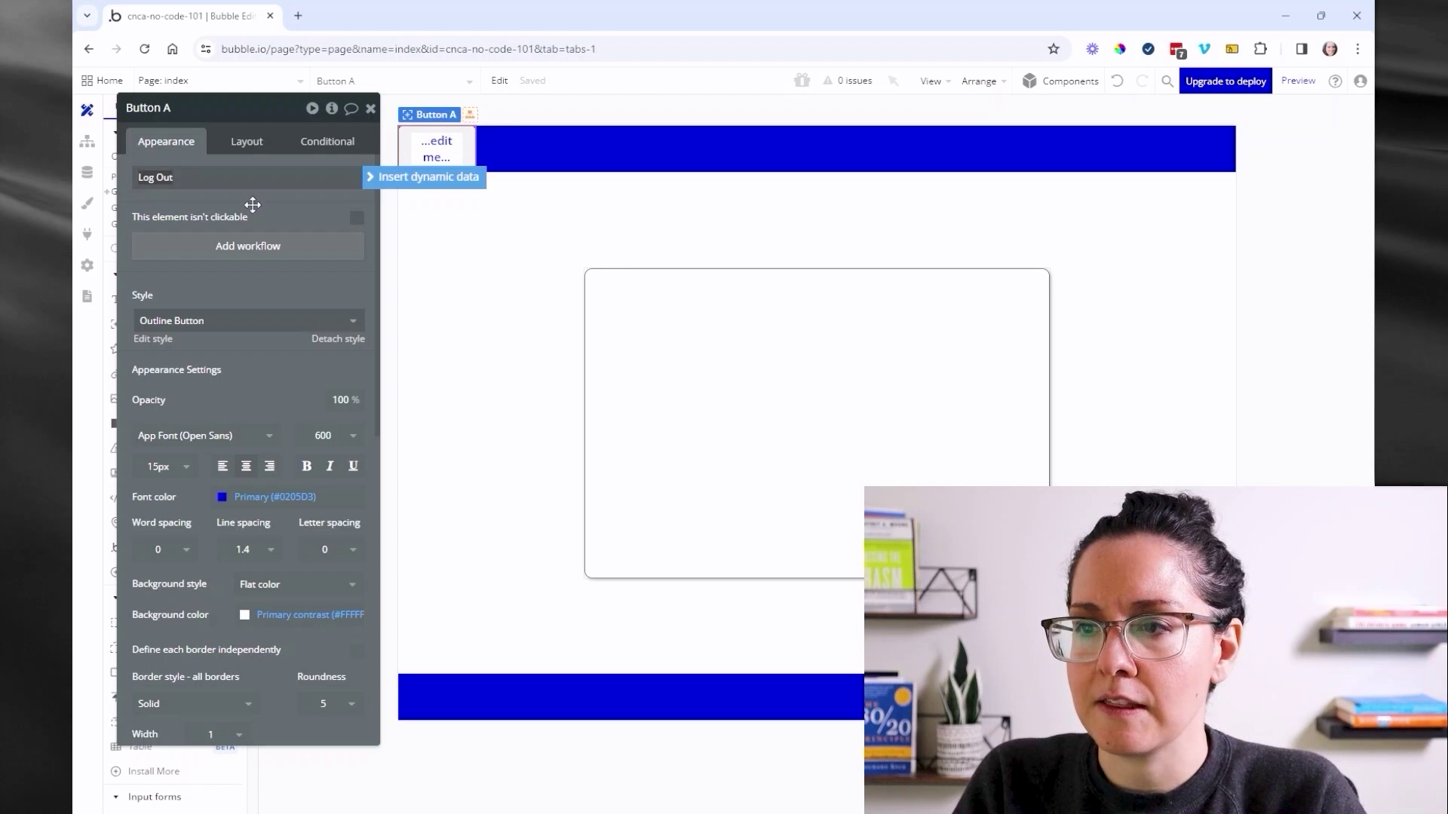
click(247, 151)
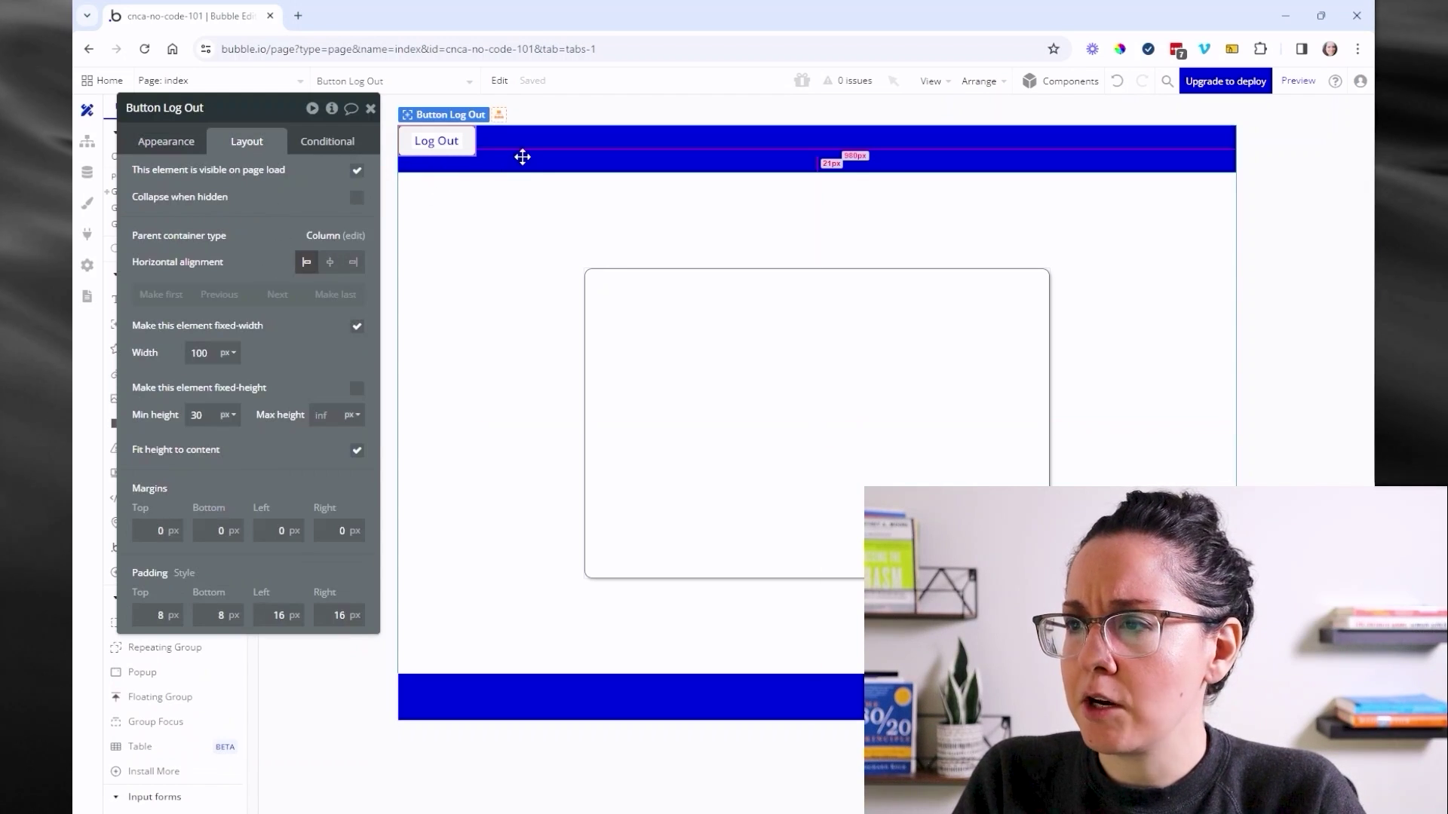
- Set Group Header's container layout to Row
click(523, 157)
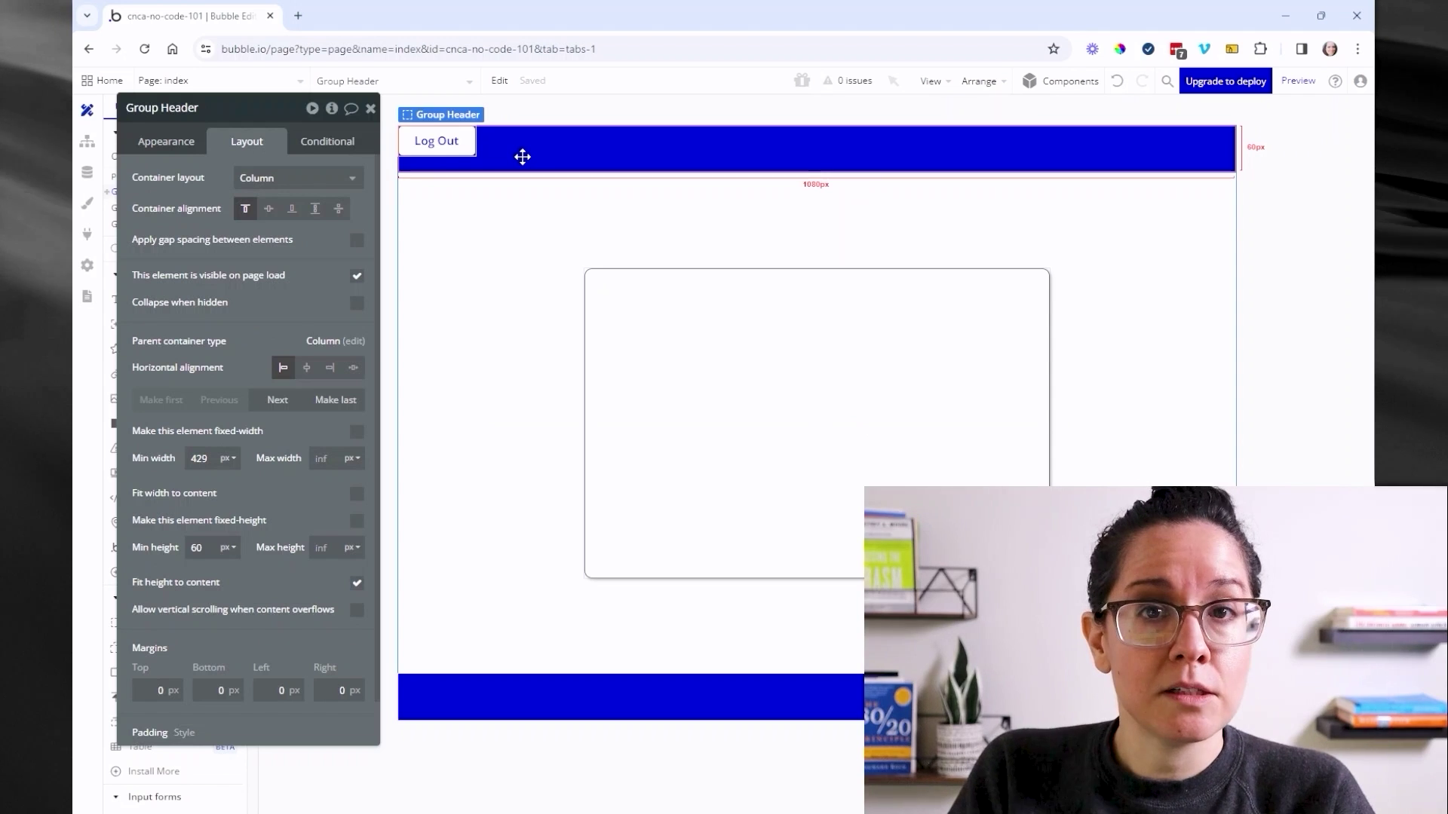
click(260, 179)
click(255, 279)
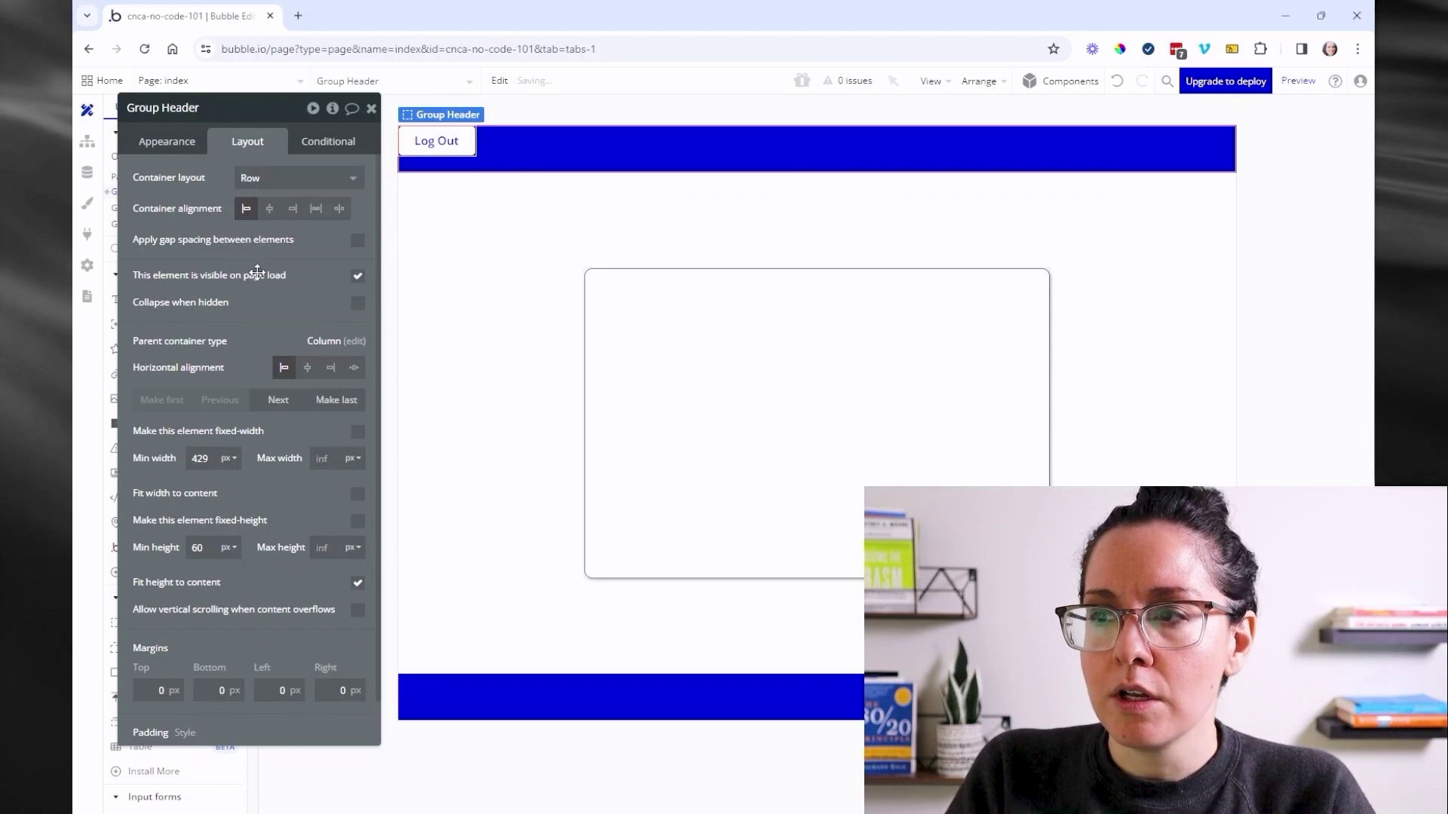
click(436, 147)
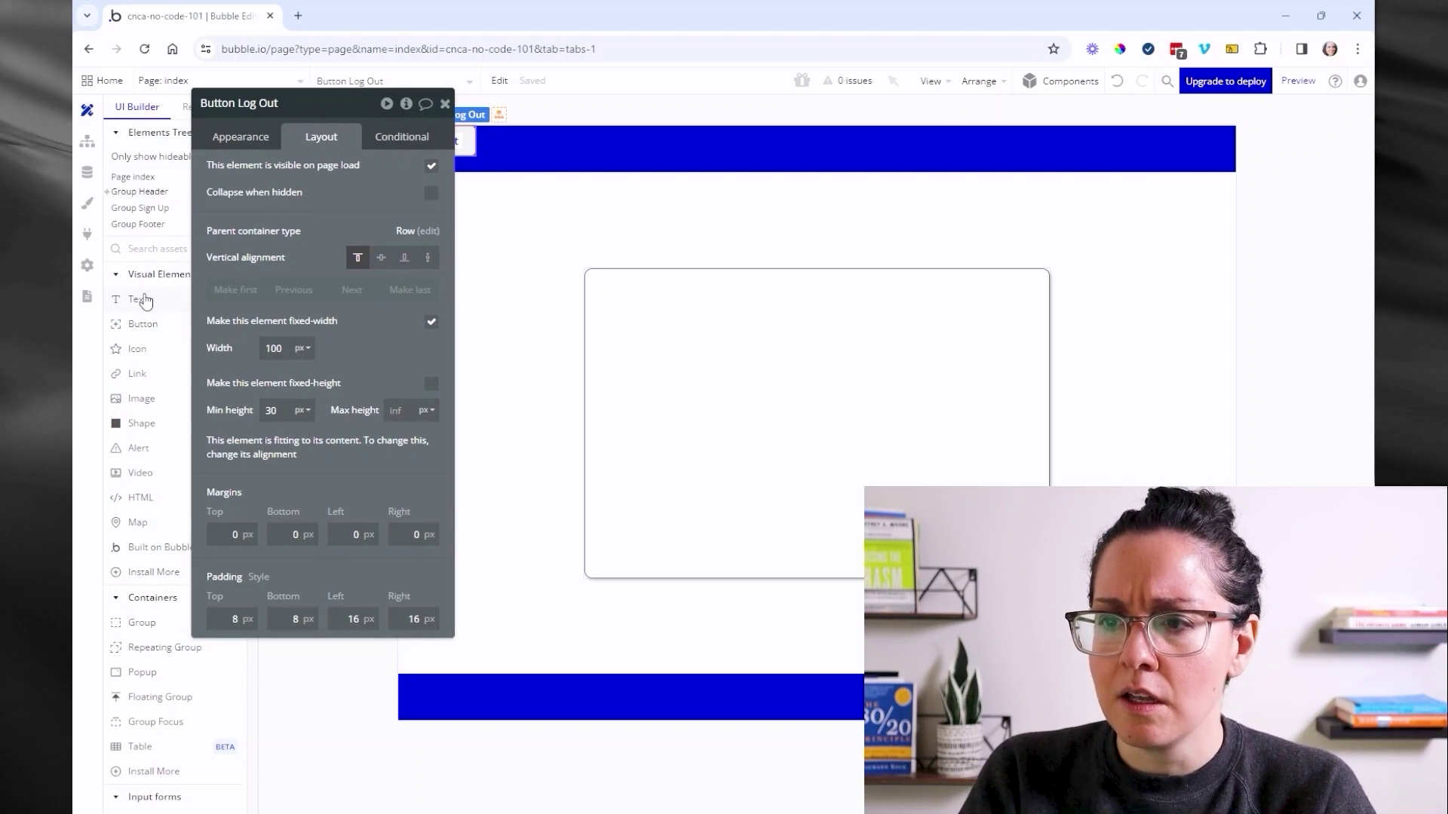
click(138, 300)
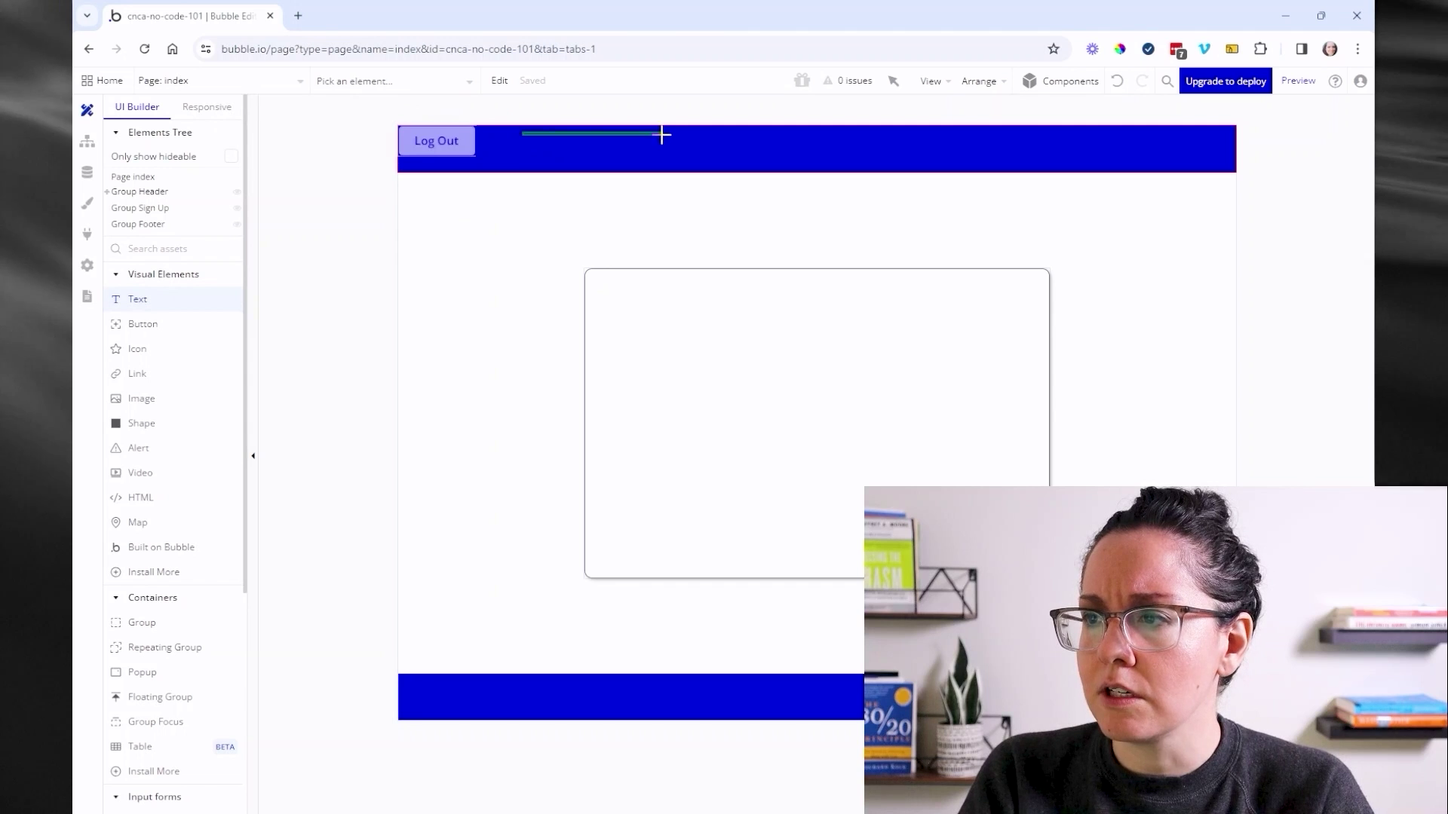
- Add a white 'MY NEW APP' text in the header with font size 24
drag(662, 135, 673, 156)
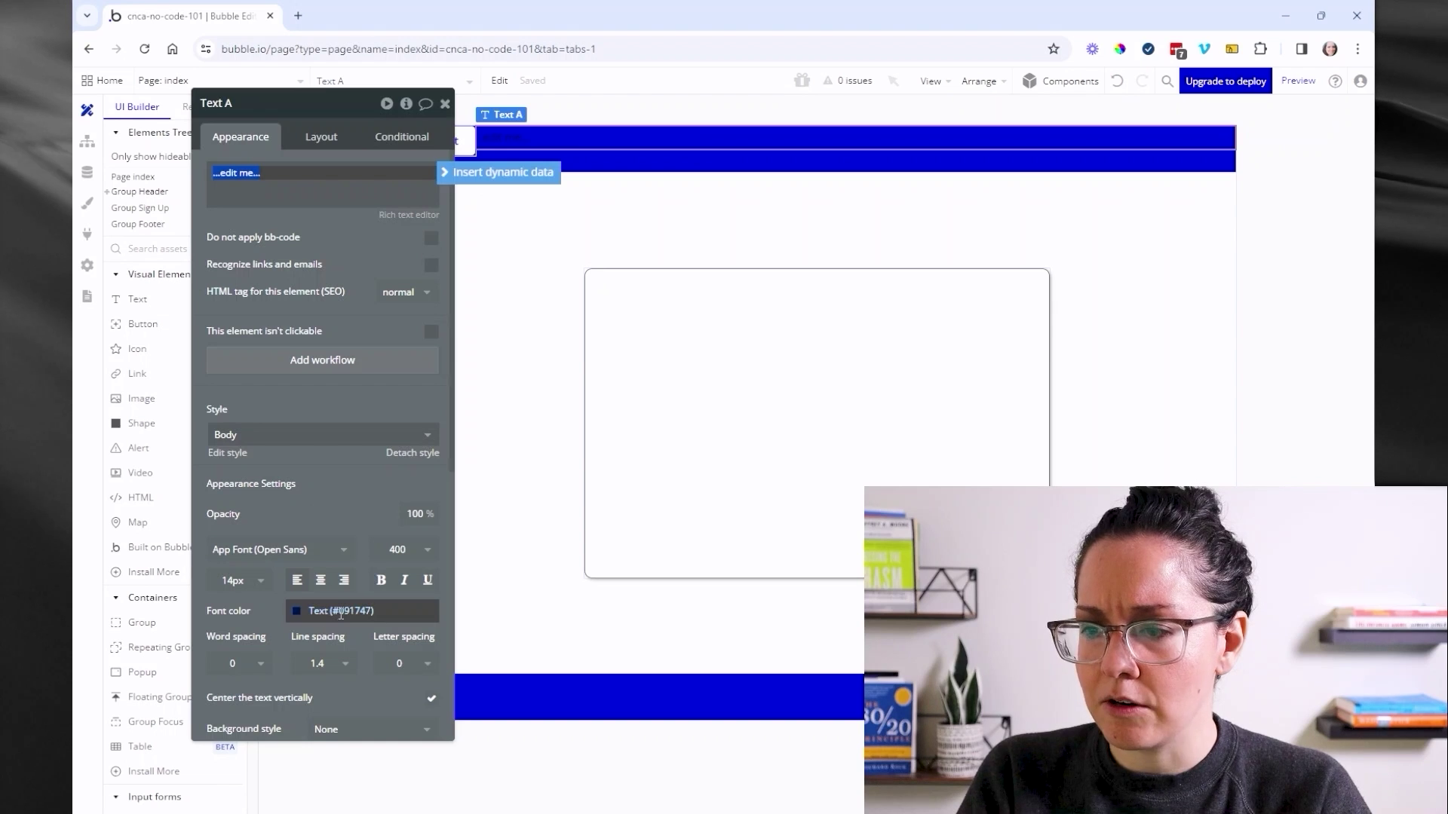
click(339, 612)
drag(330, 645, 286, 624)
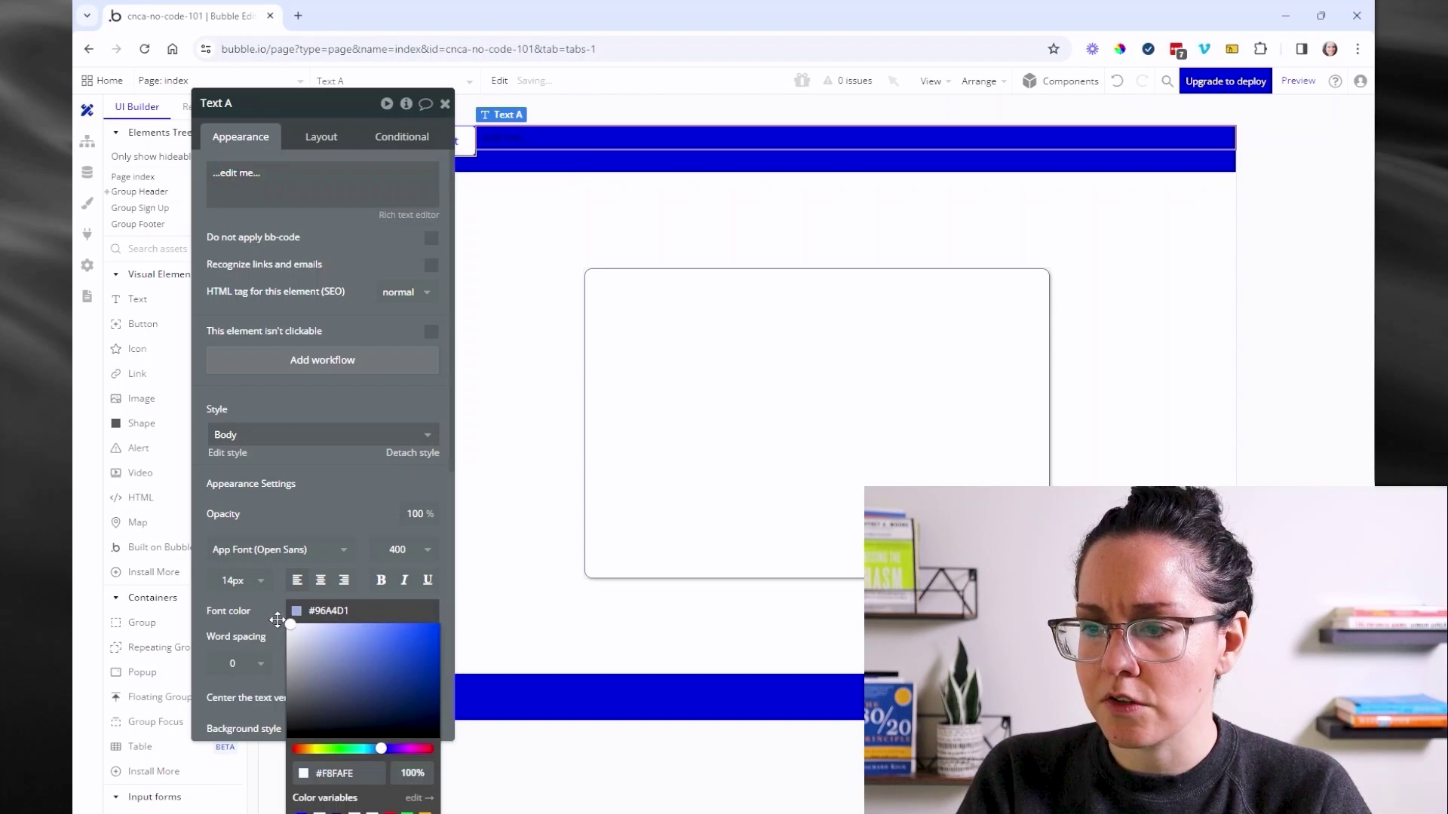
click(284, 192)
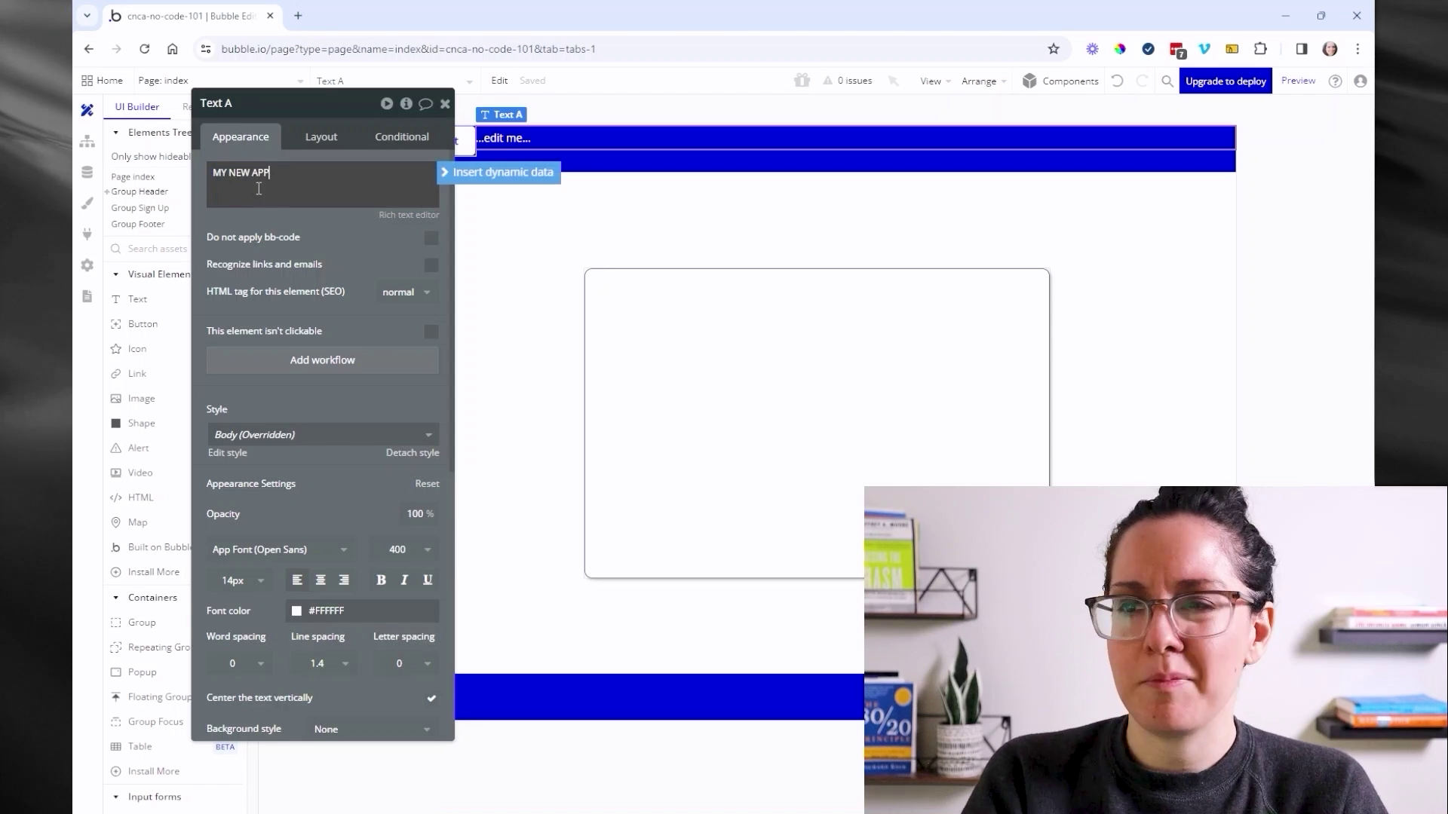
text(MY NEW APP)
drag(280, 262, 248, 249)
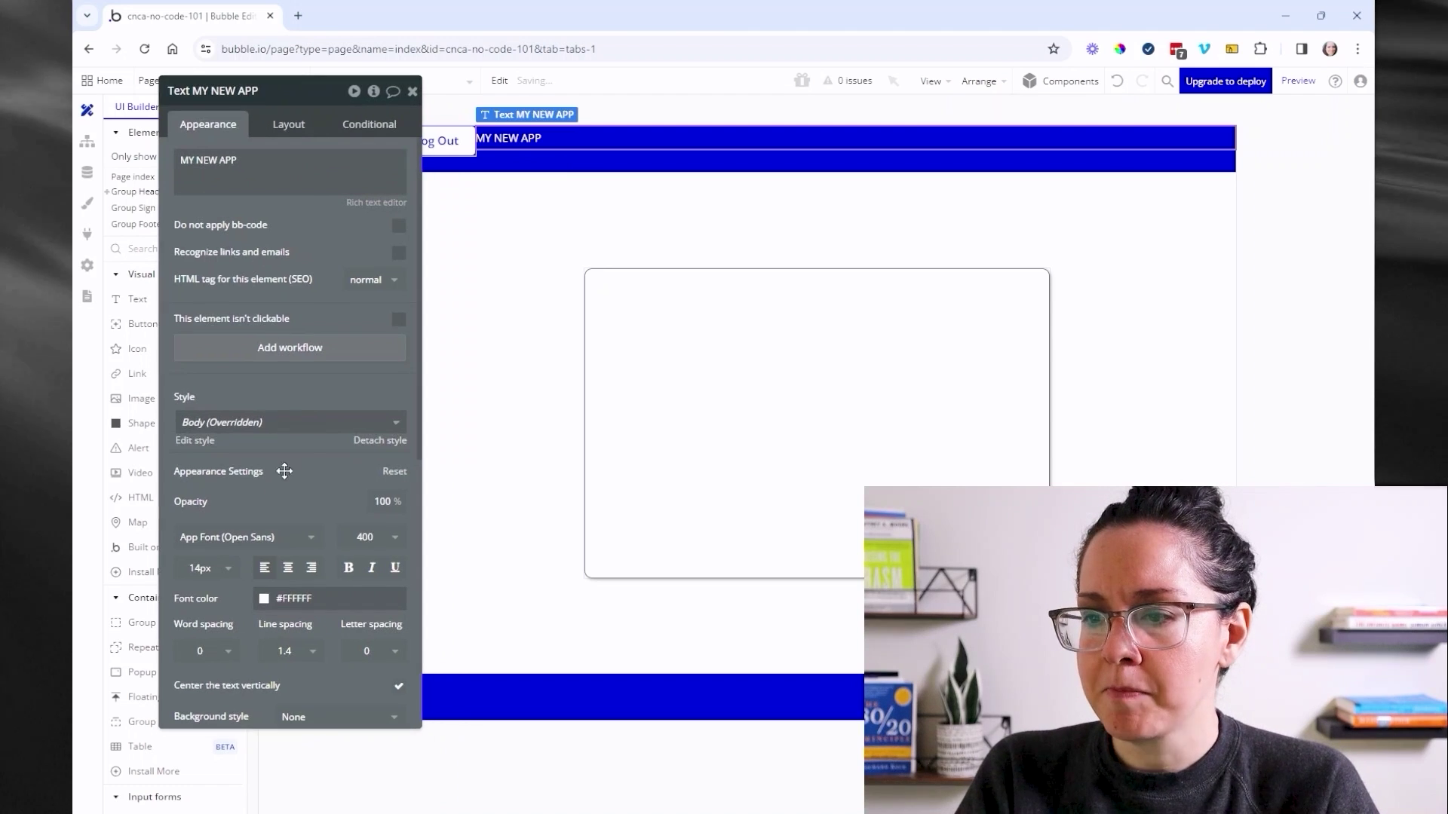
click(200, 568)
scroll(211, 702, down, 3)
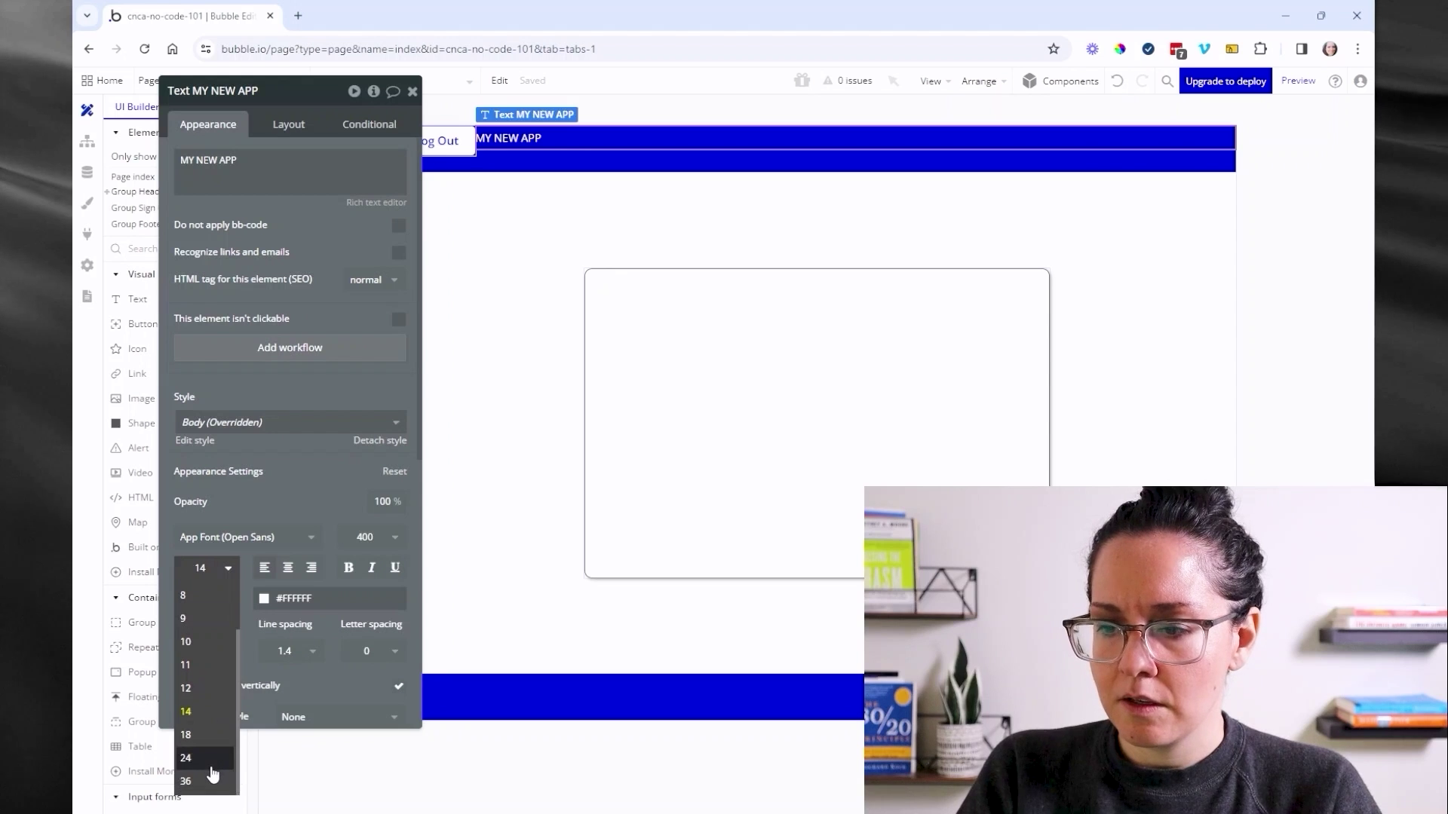
click(212, 773)
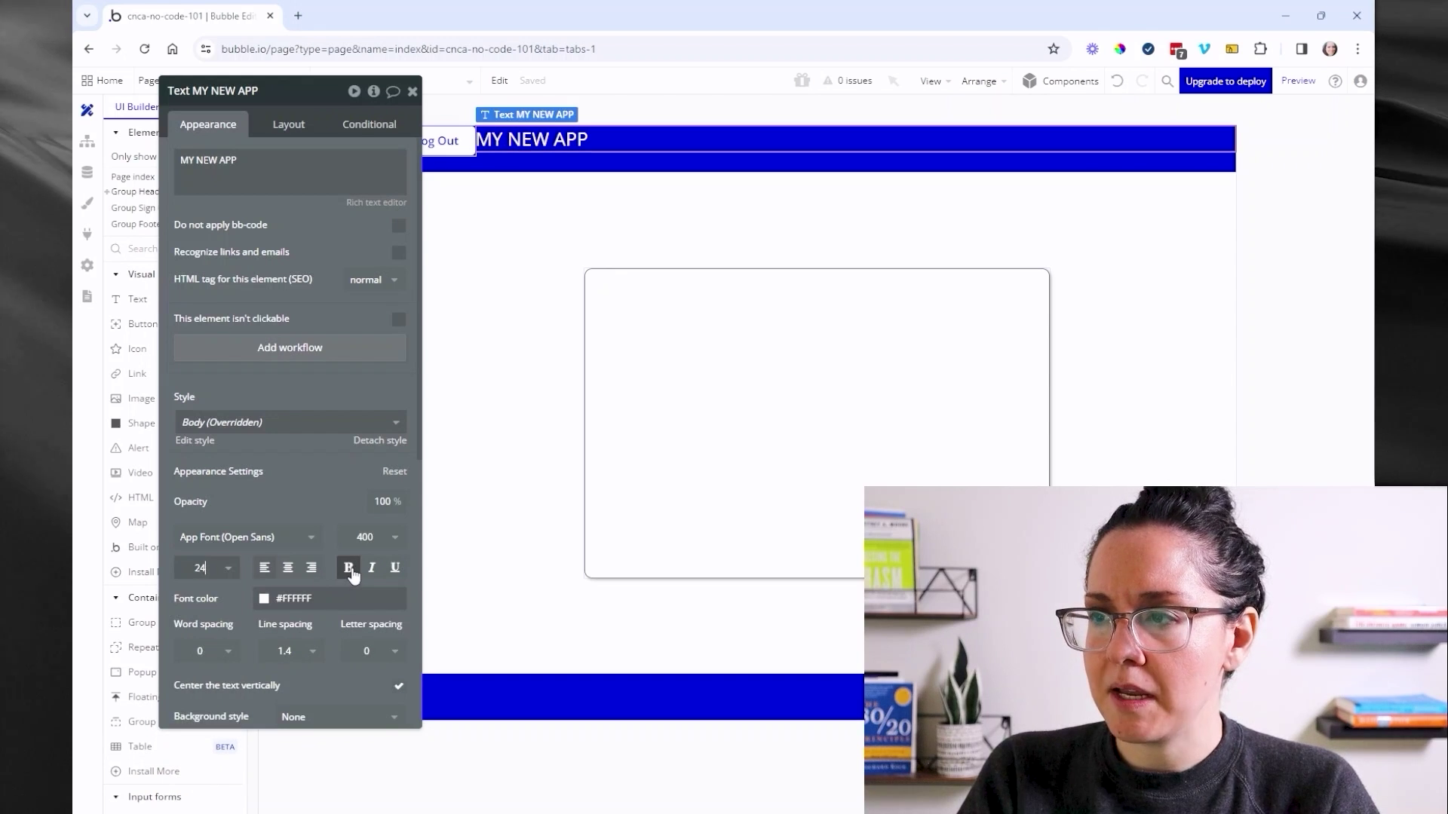
click(353, 573)
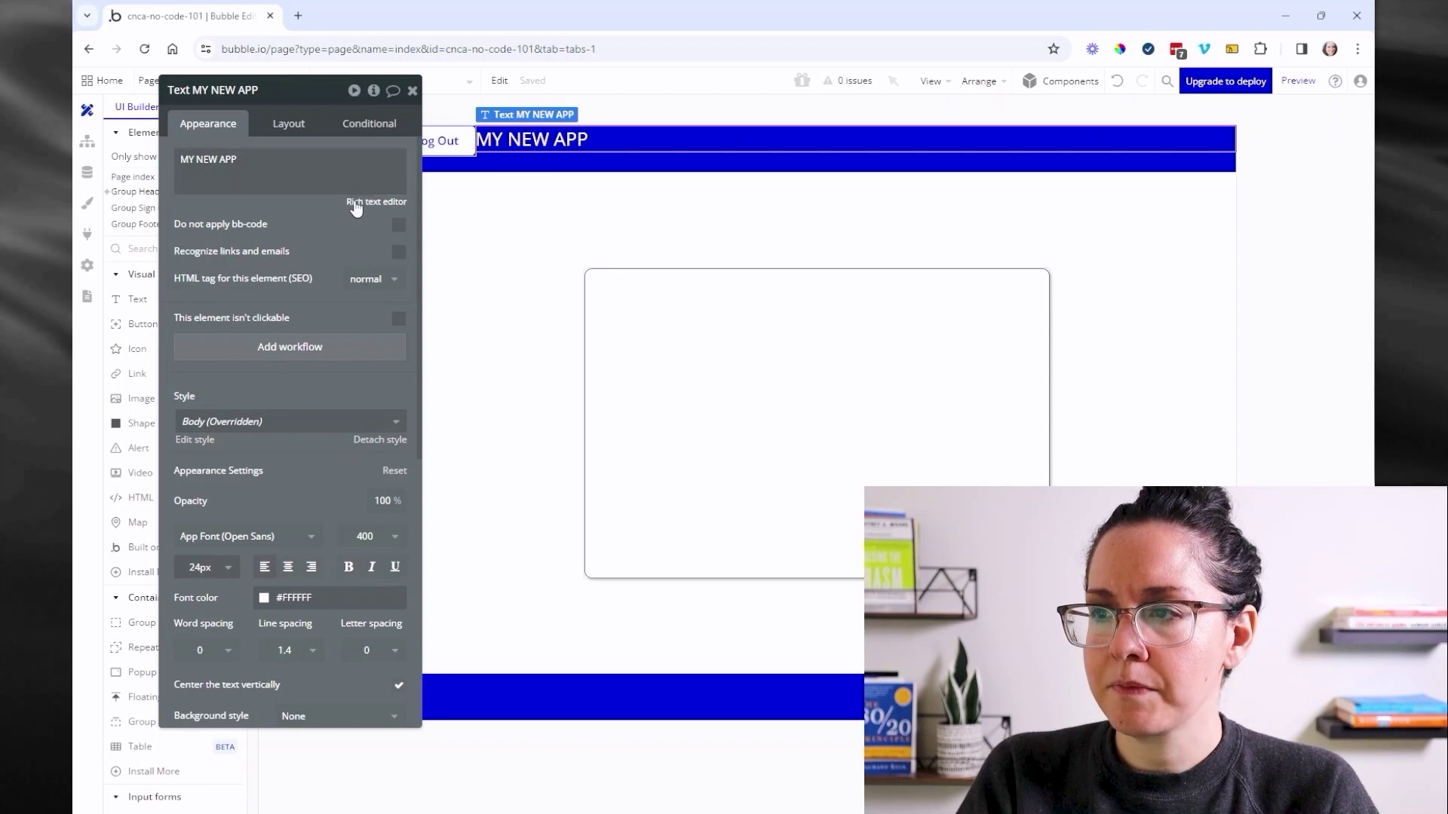
- Make the title fit its text width, with min width 0, vertically centred
click(298, 125)
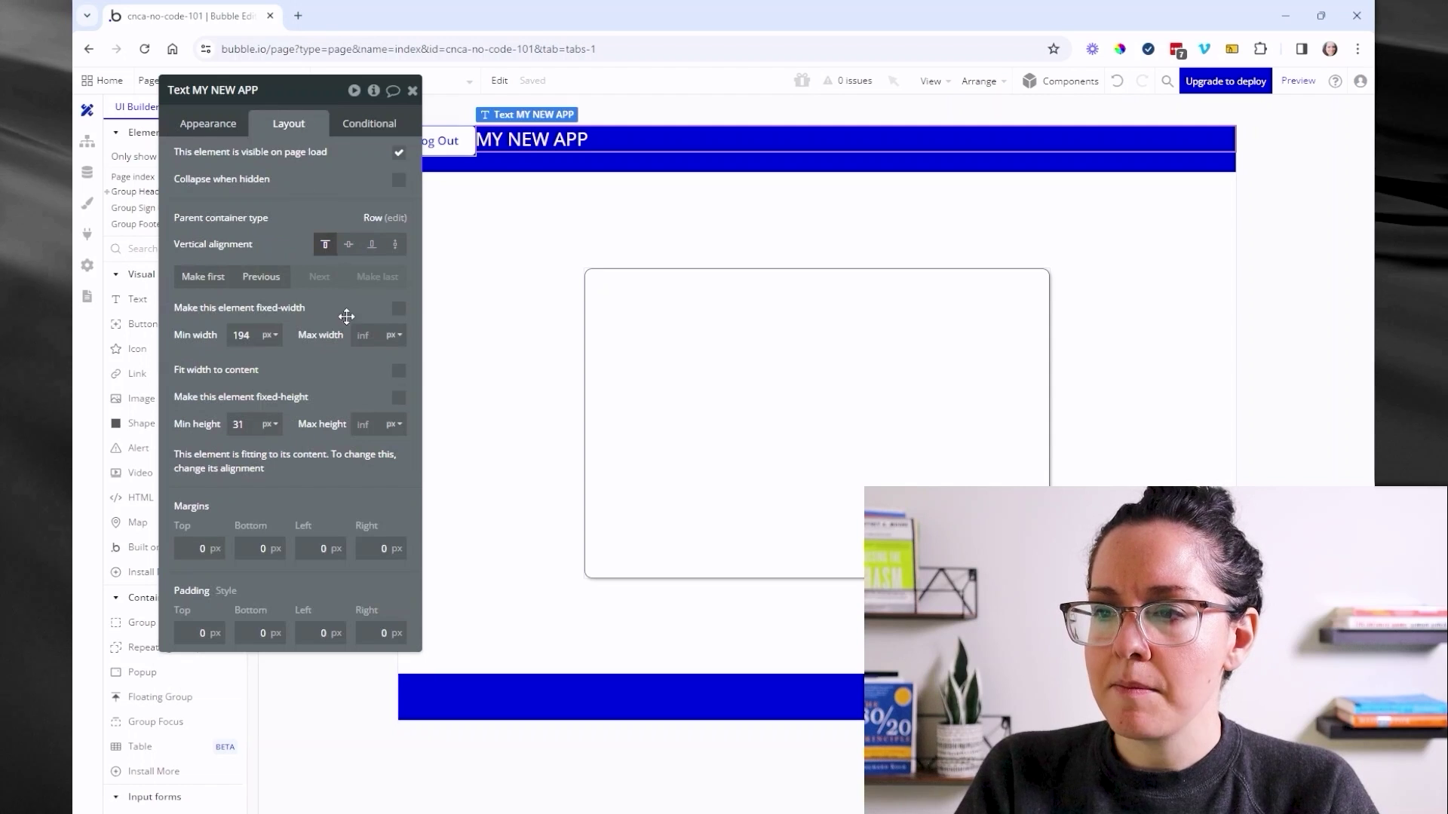
click(398, 371)
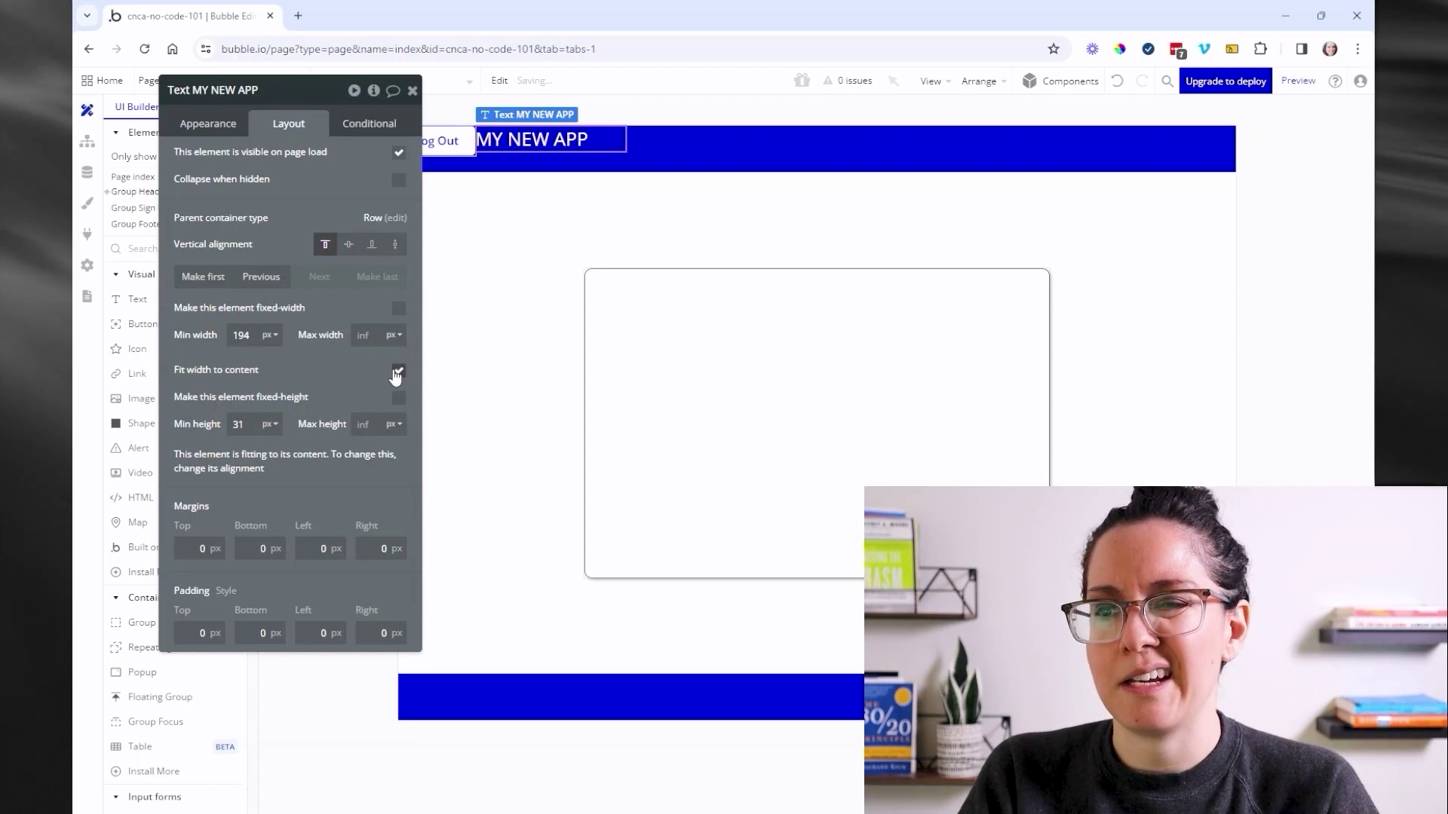
click(398, 370)
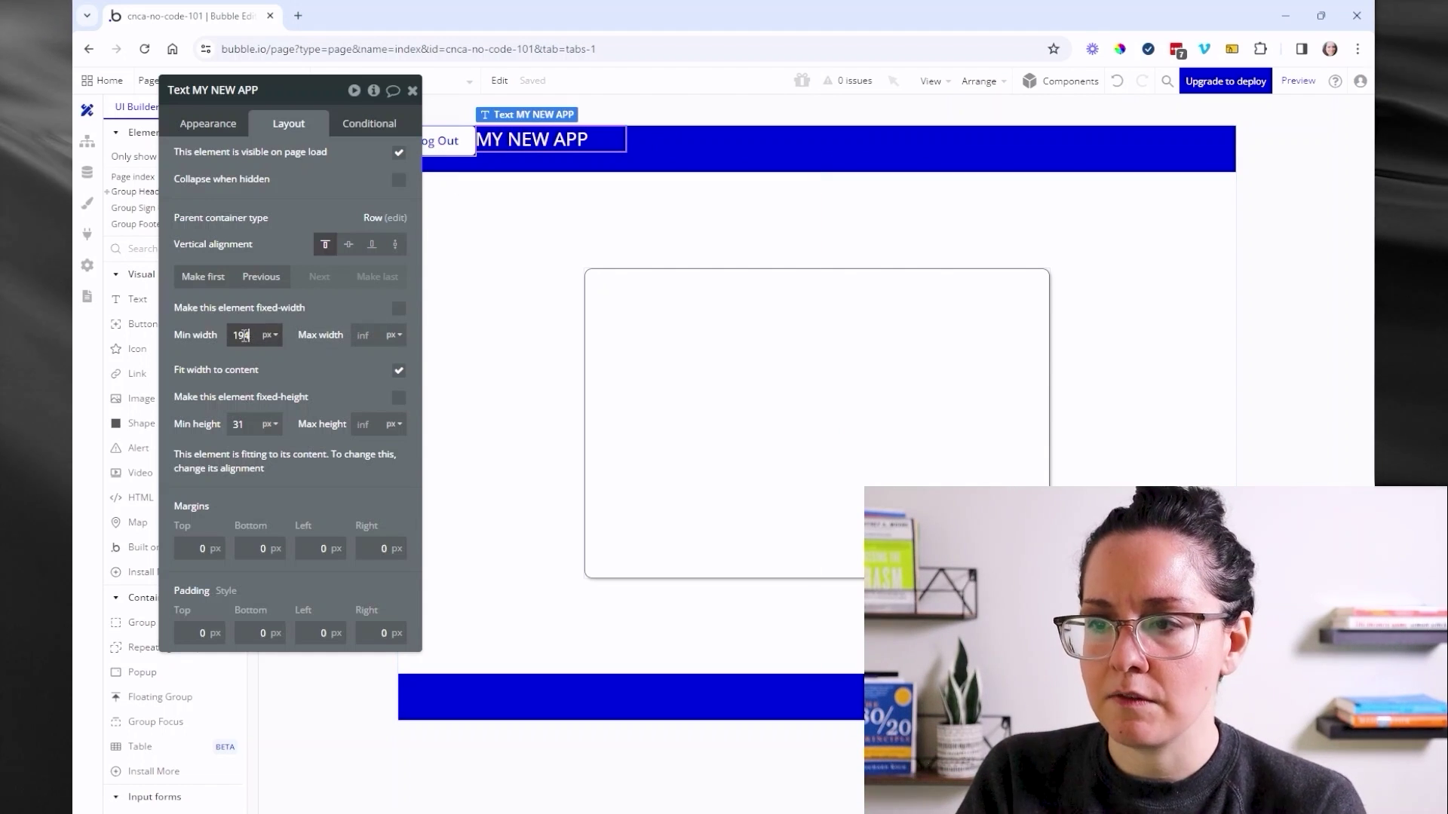
text(0)
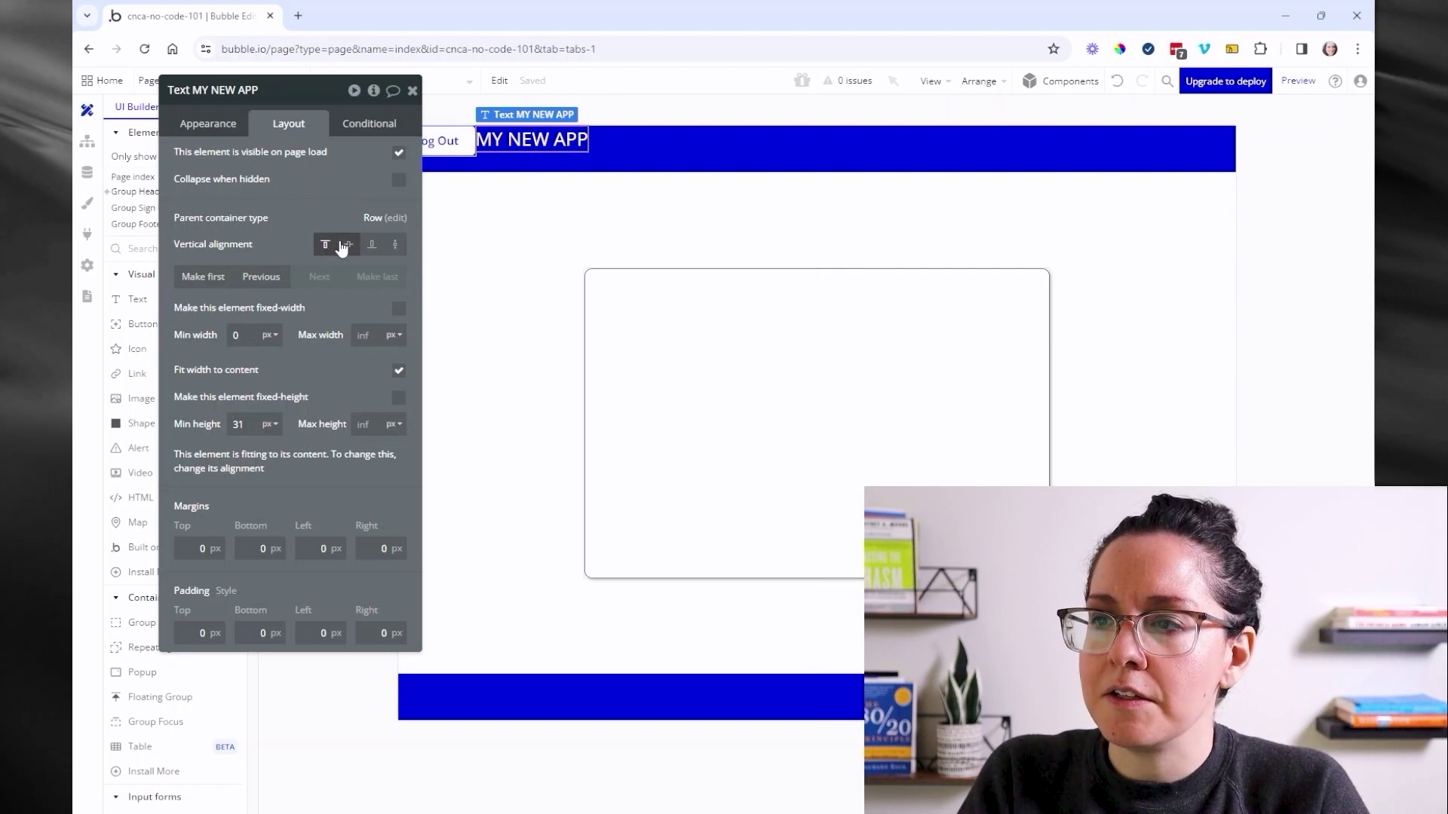
click(344, 245)
drag(310, 192, 249, 191)
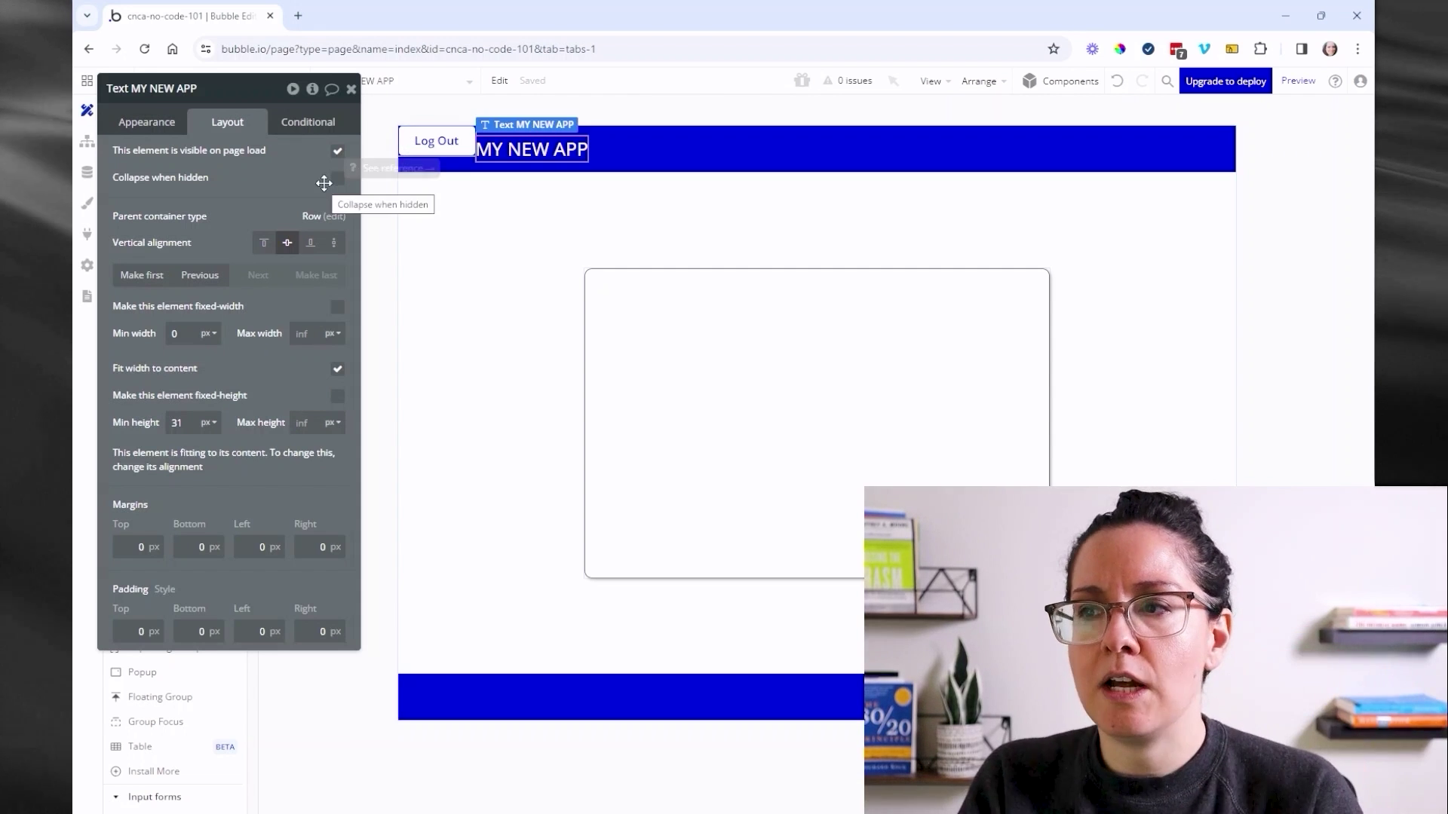
- Vertically centre Log Out and place the MY NEW APP title before it
click(443, 146)
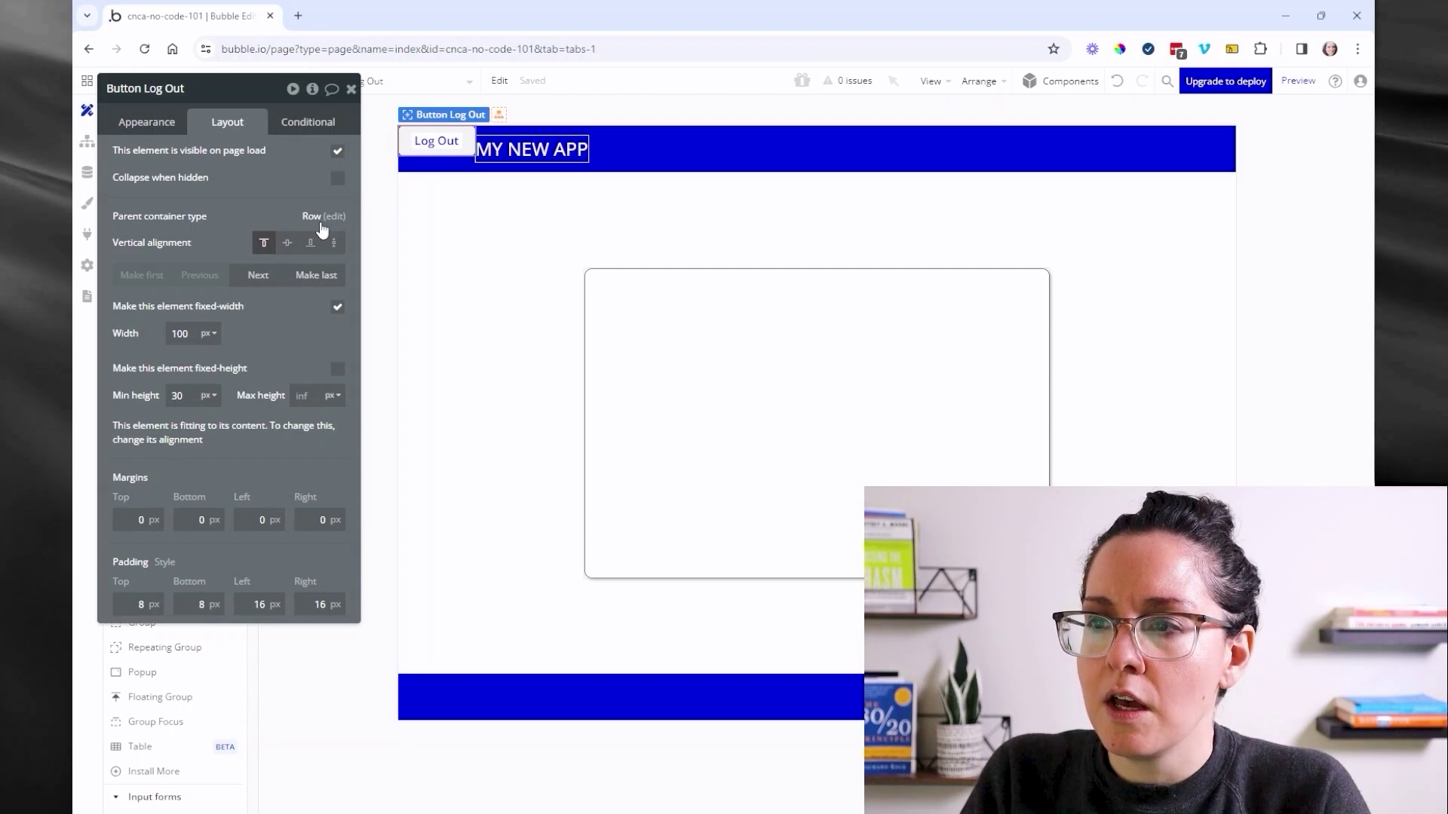
click(286, 243)
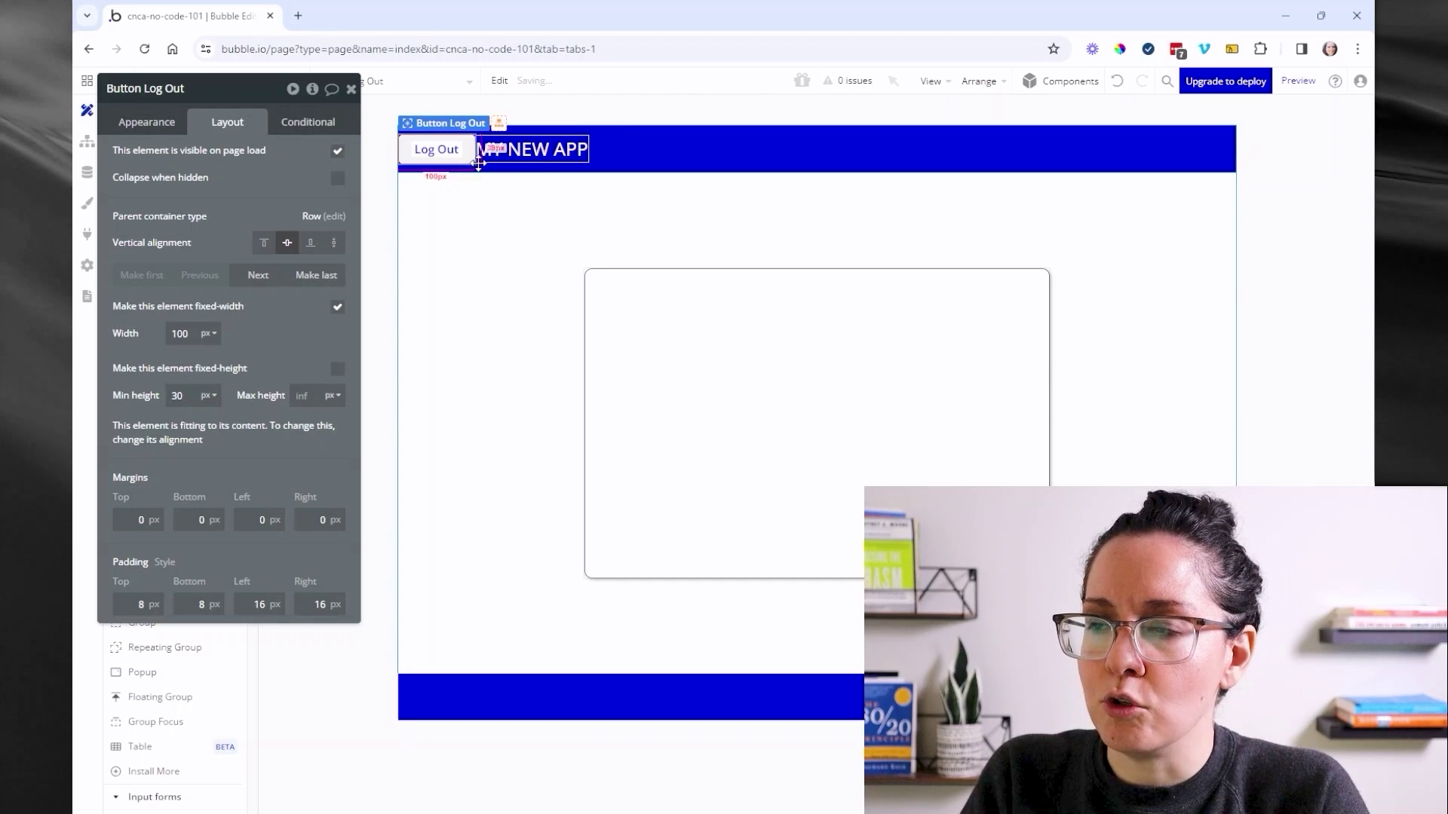
click(540, 155)
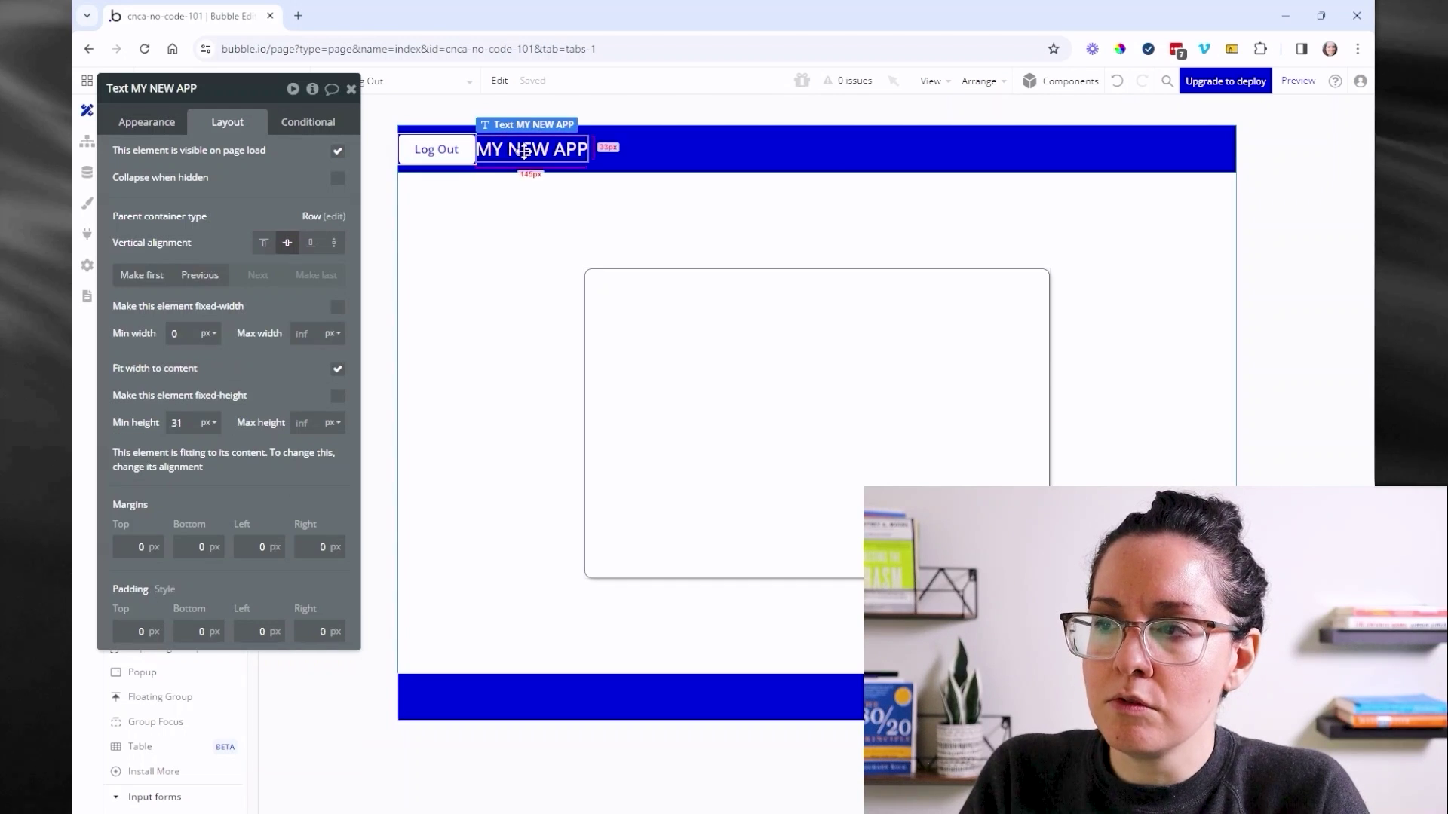
click(166, 276)
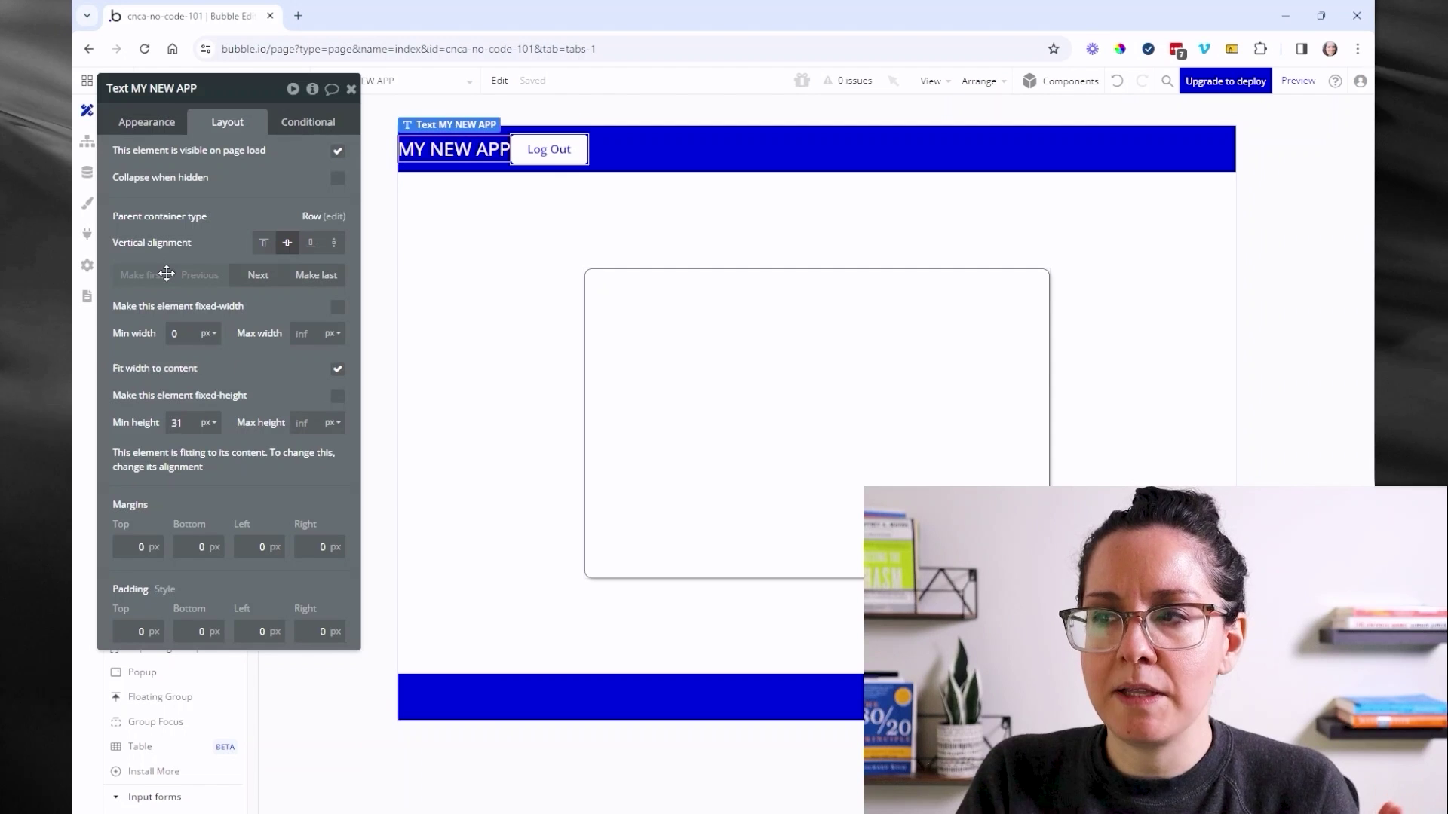
- Set Group Header to space-between alignment, pushing title and Log Out to opposite ends
click(622, 157)
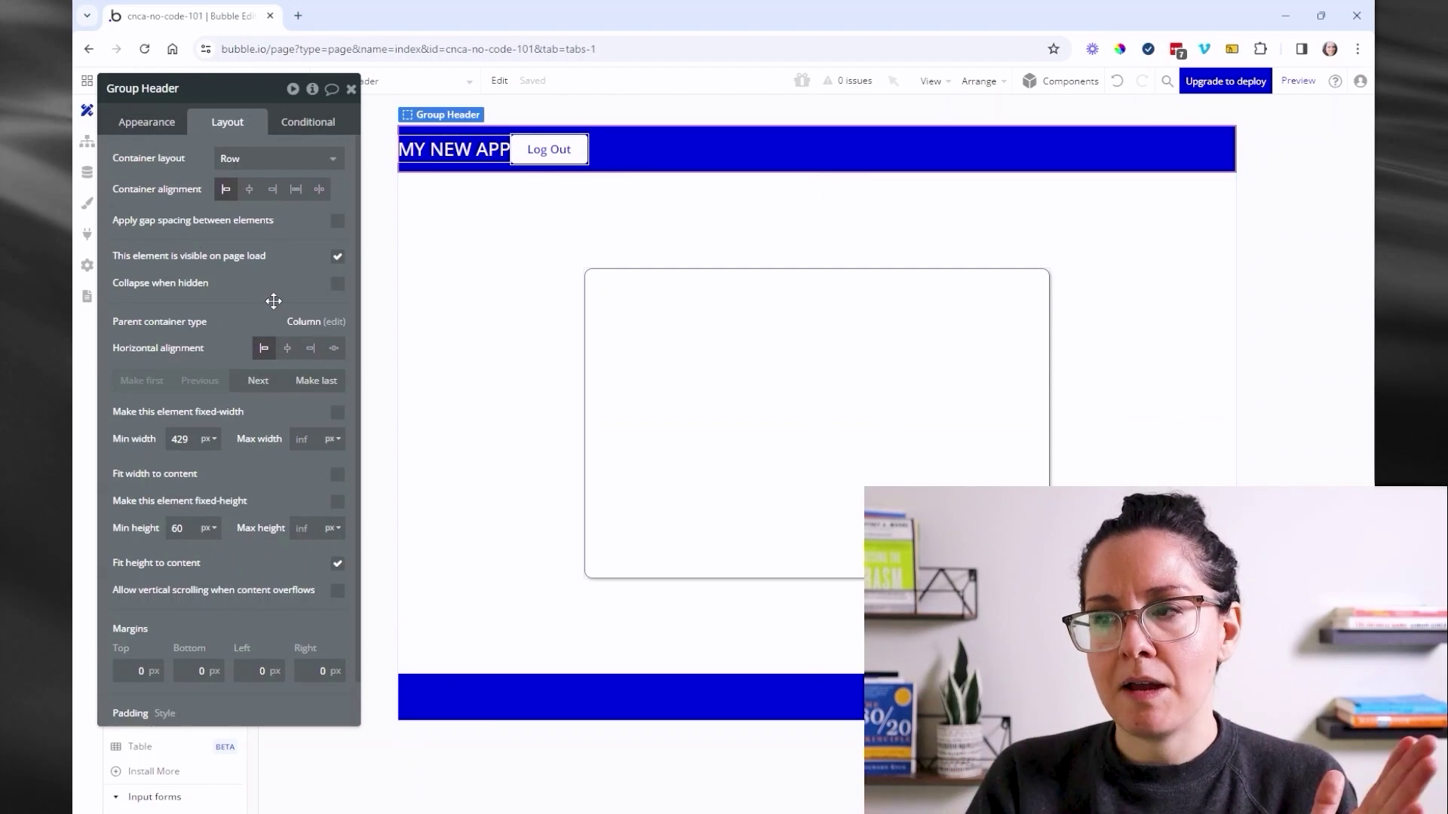
click(320, 190)
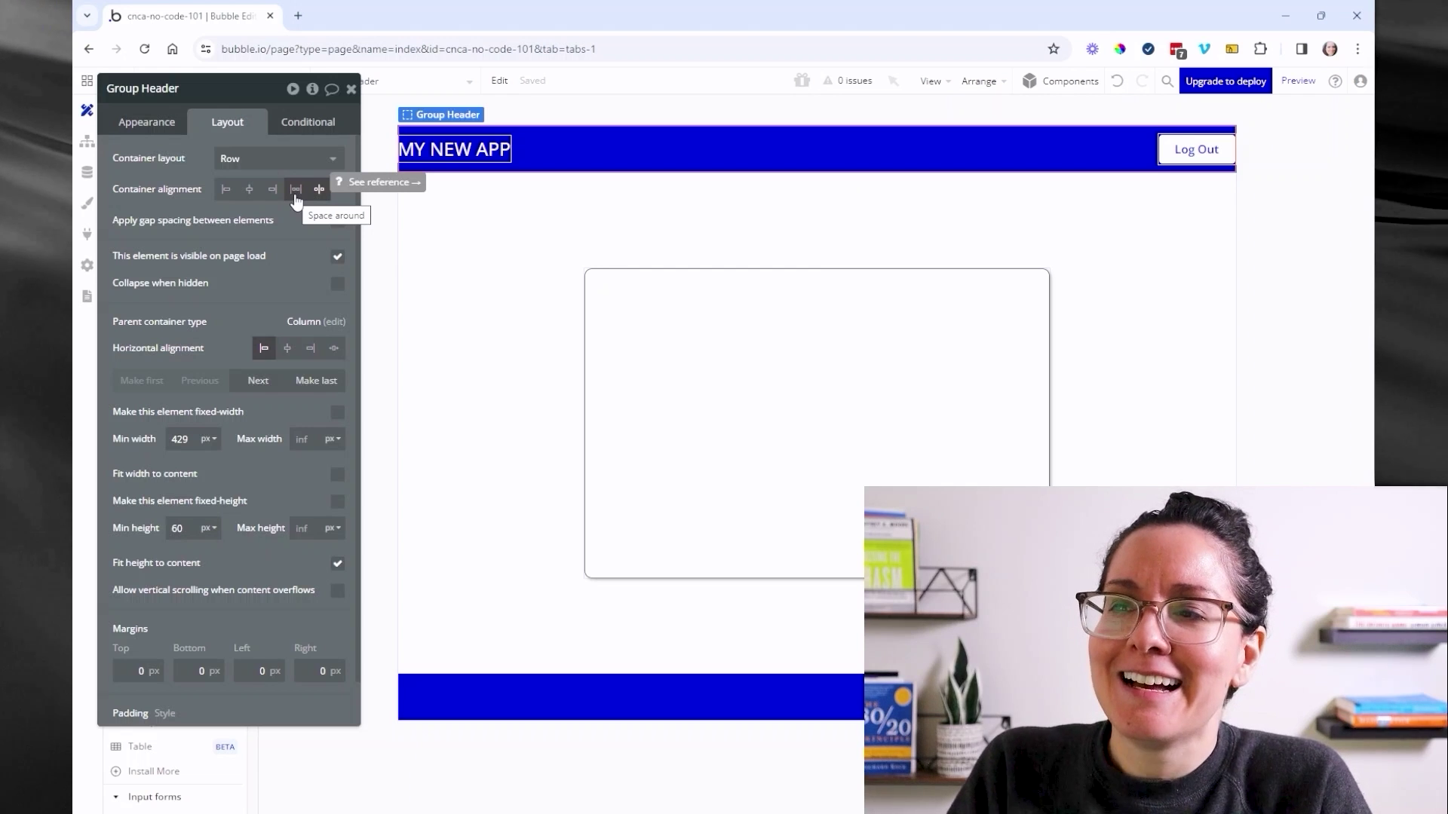
click(296, 190)
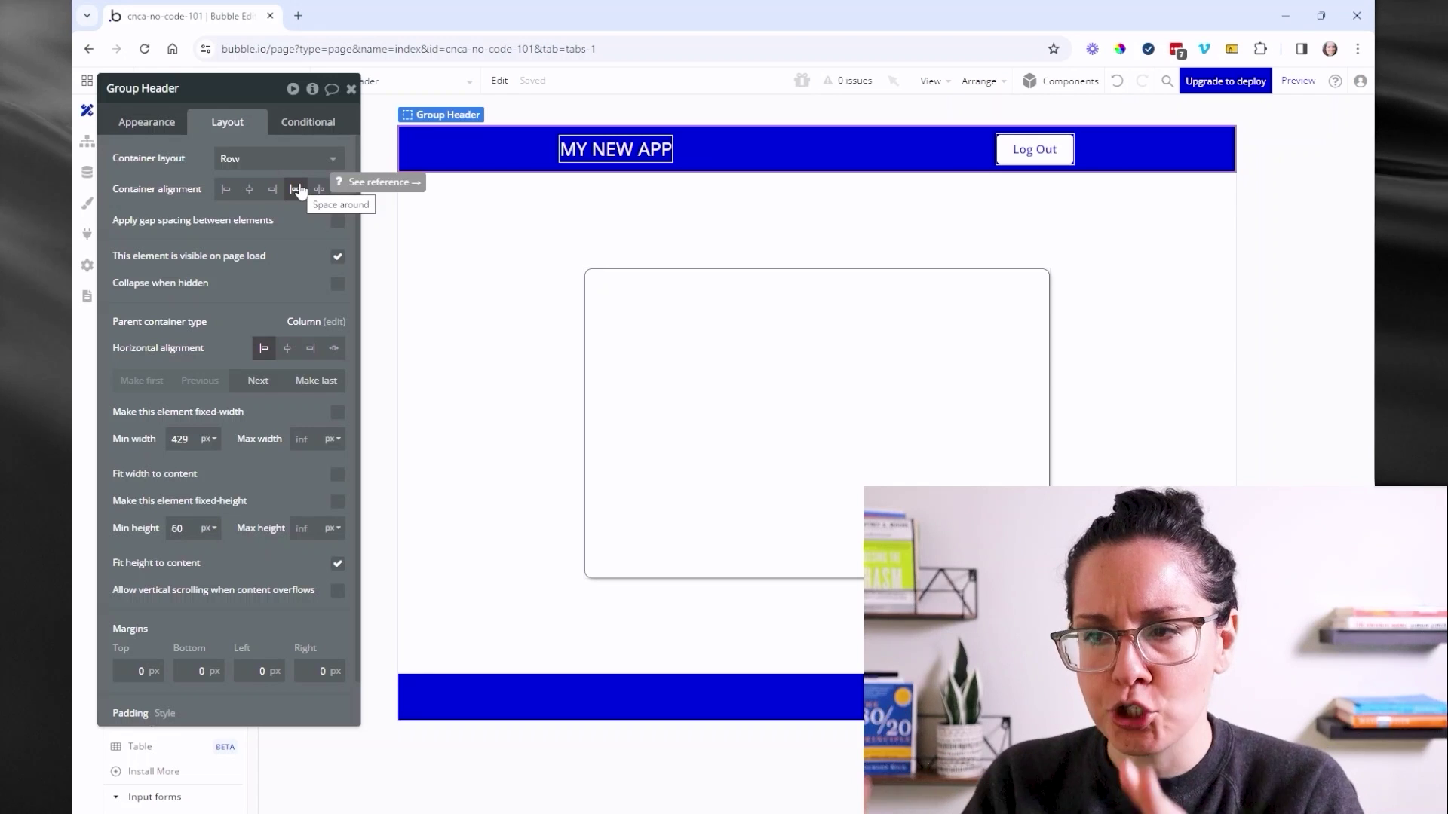
click(320, 193)
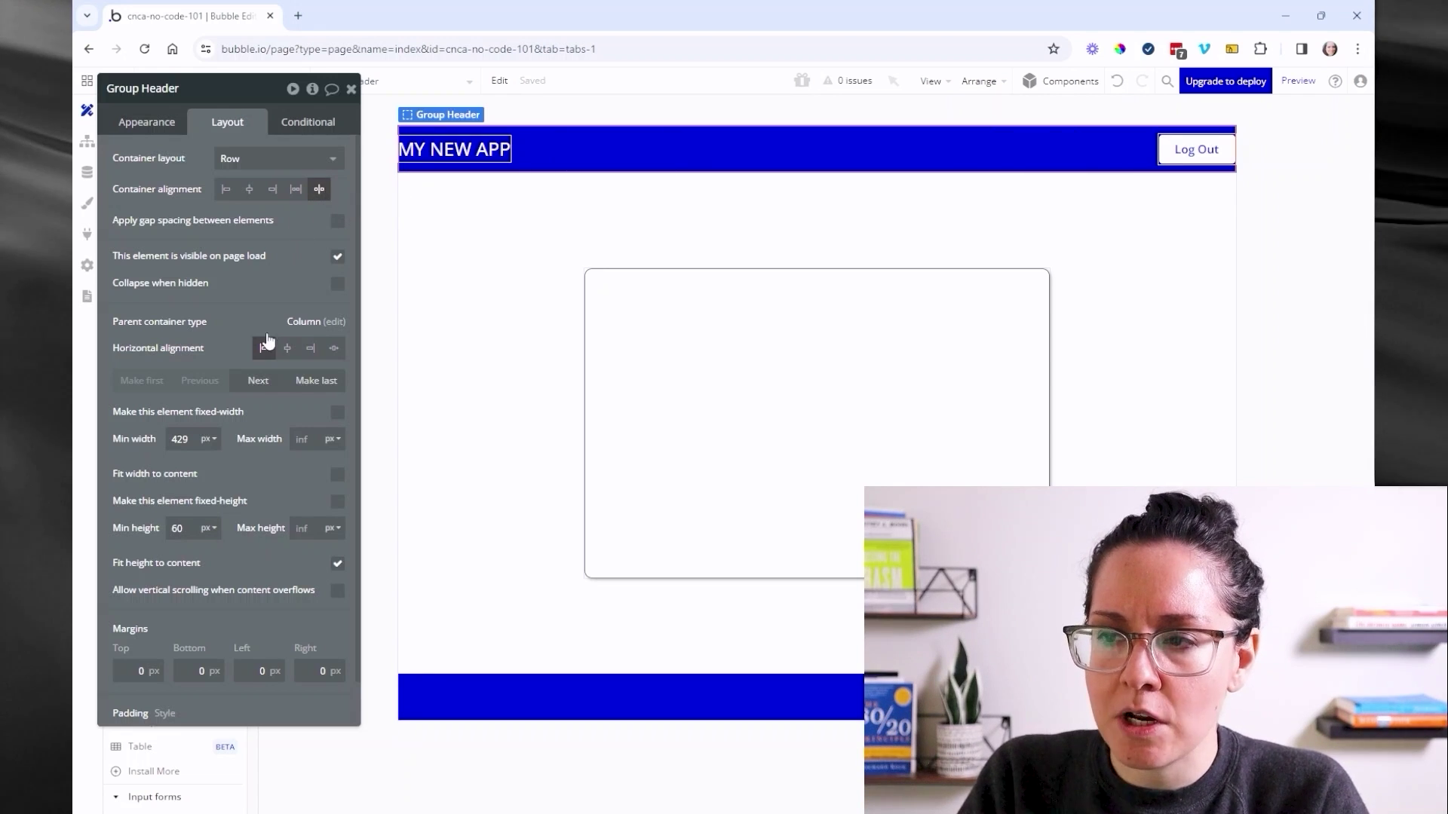
- Give Group Header 20 px left and right padding
scroll(260, 347, down, 2)
drag(226, 430, 256, 239)
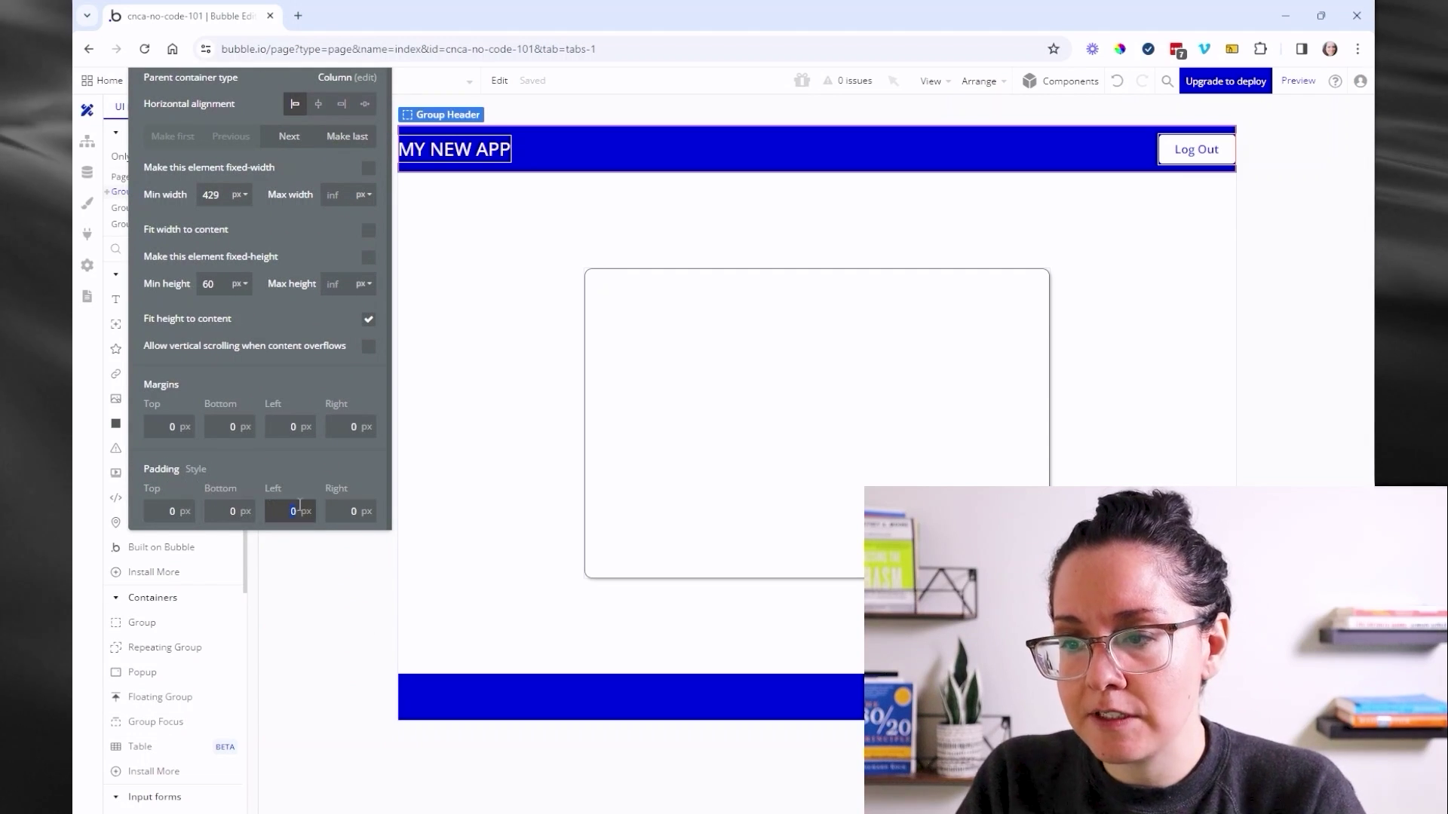
text(20)
key(Return)
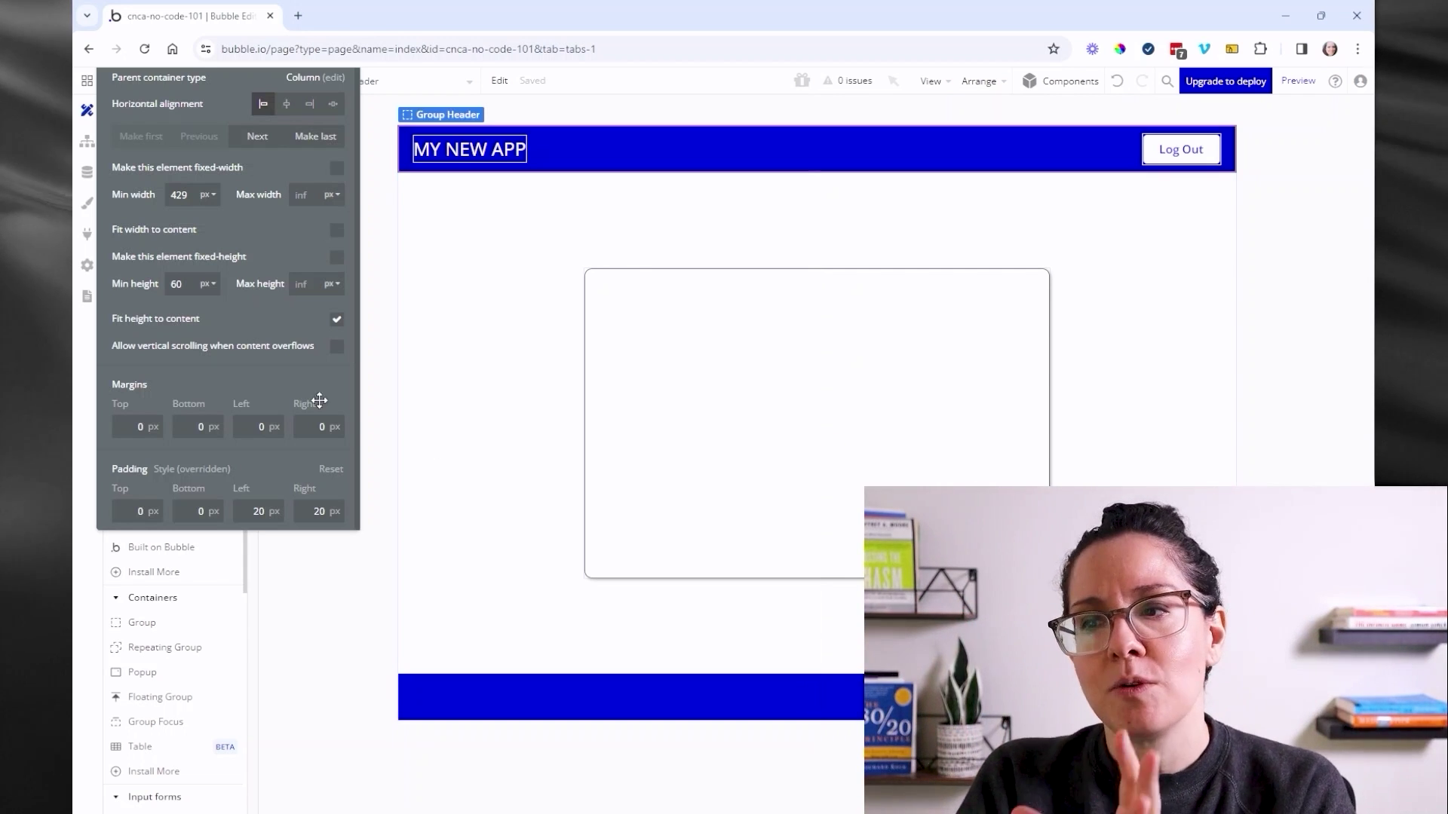
scroll(302, 414, up, 2)
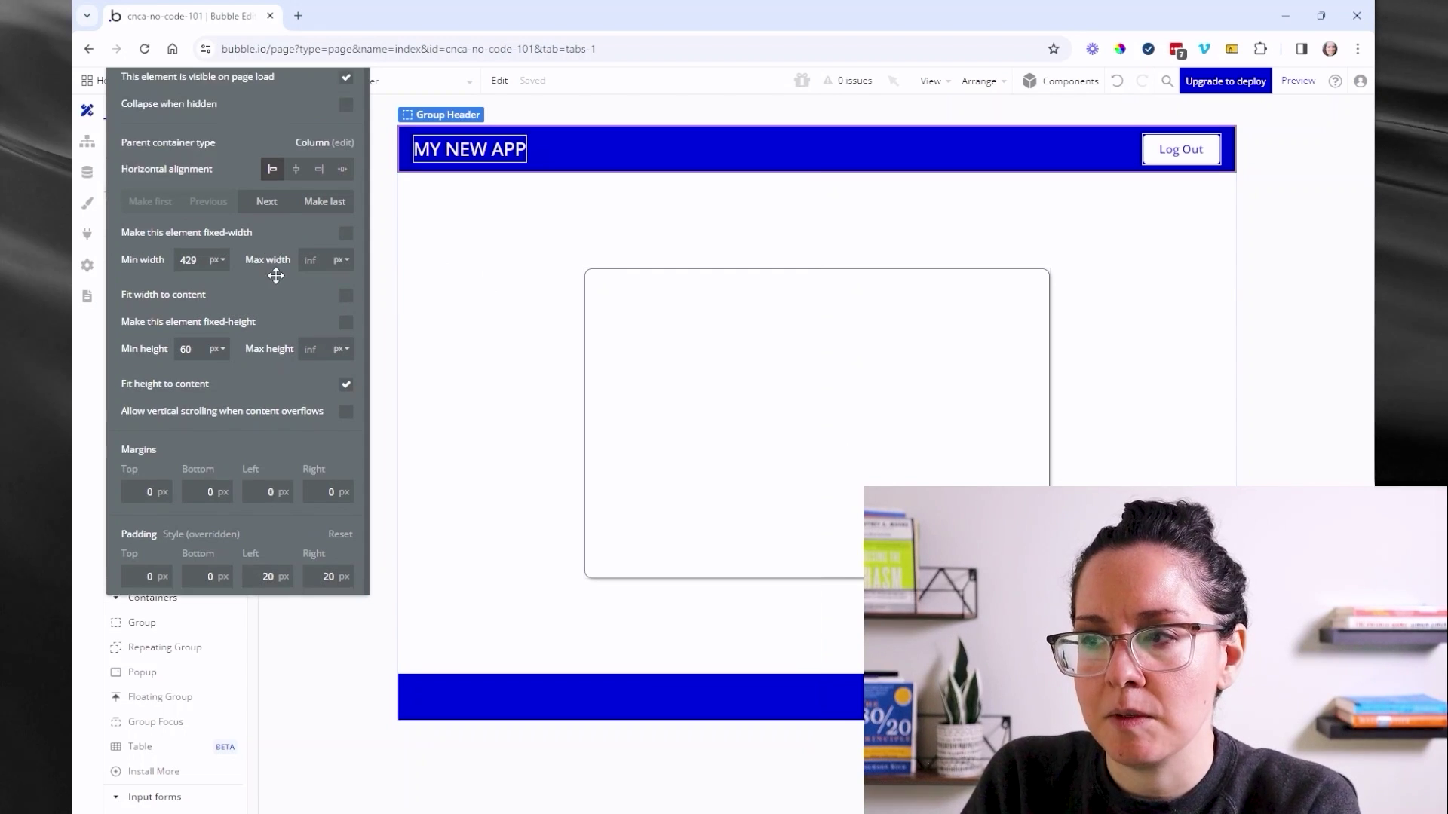
scroll(317, 218, up, 3)
drag(324, 194, 325, 190)
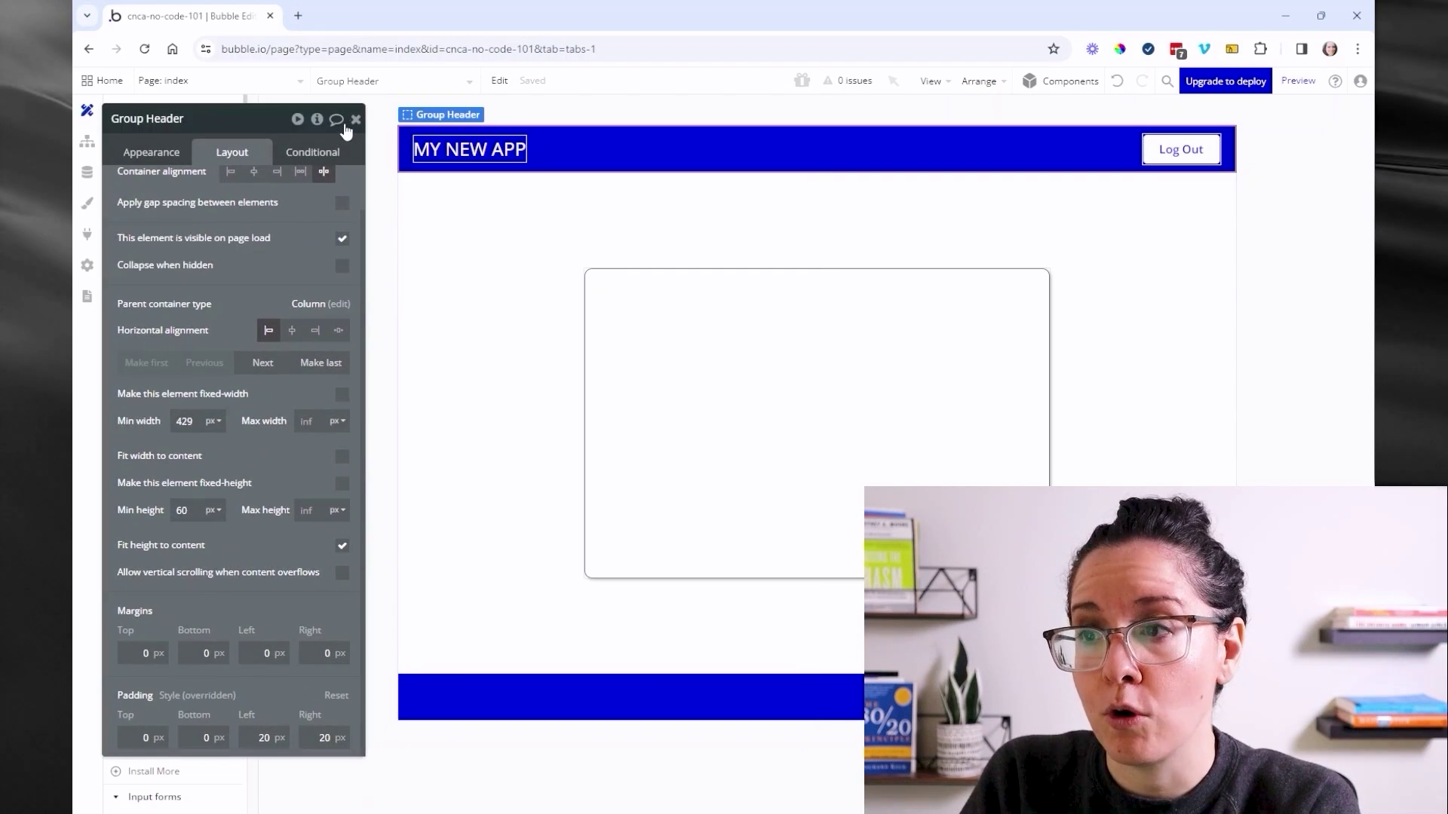
click(355, 120)
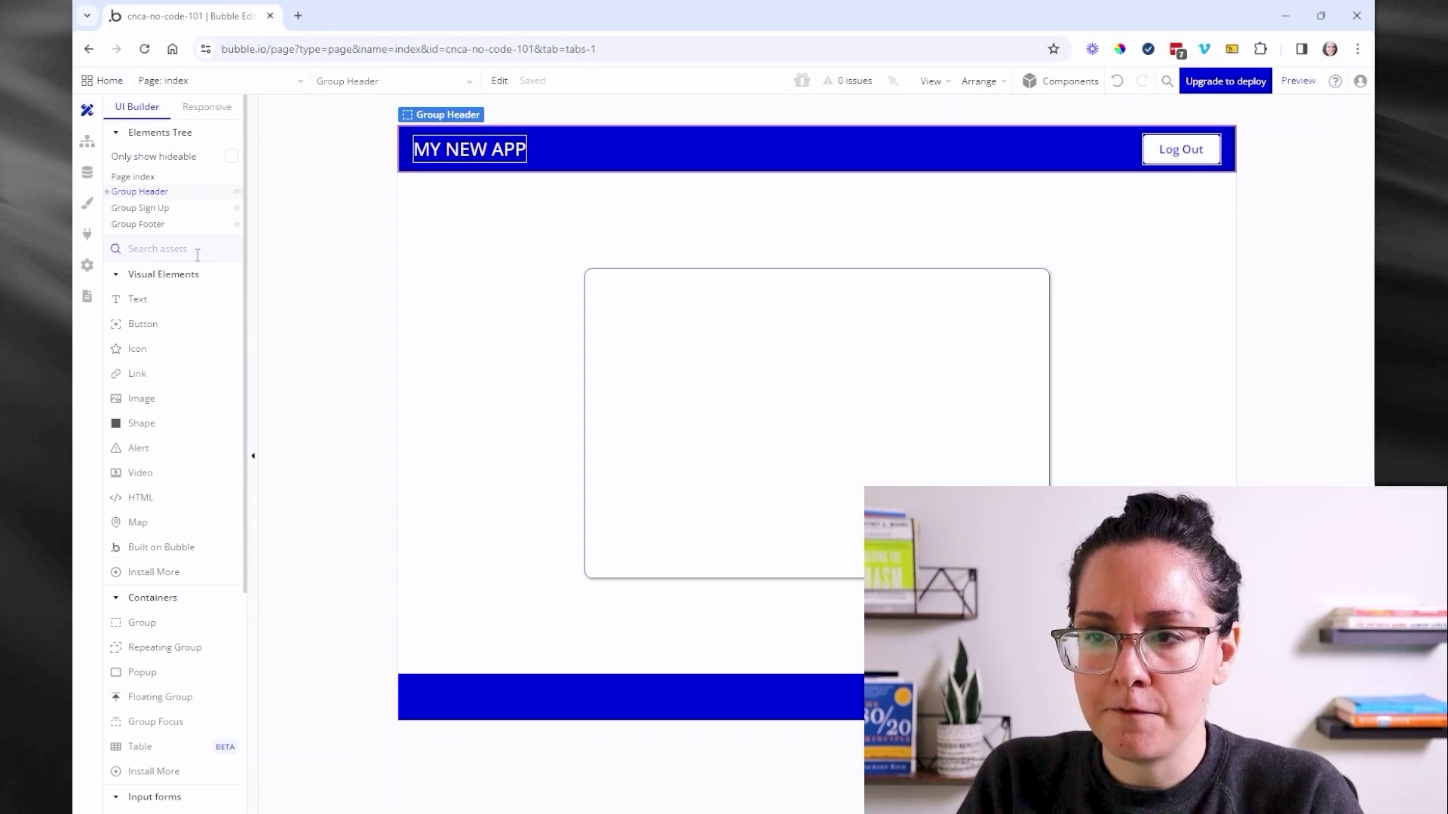
- Add a new input field inside the sign-up group using the inp search
text(inp)
click(189, 299)
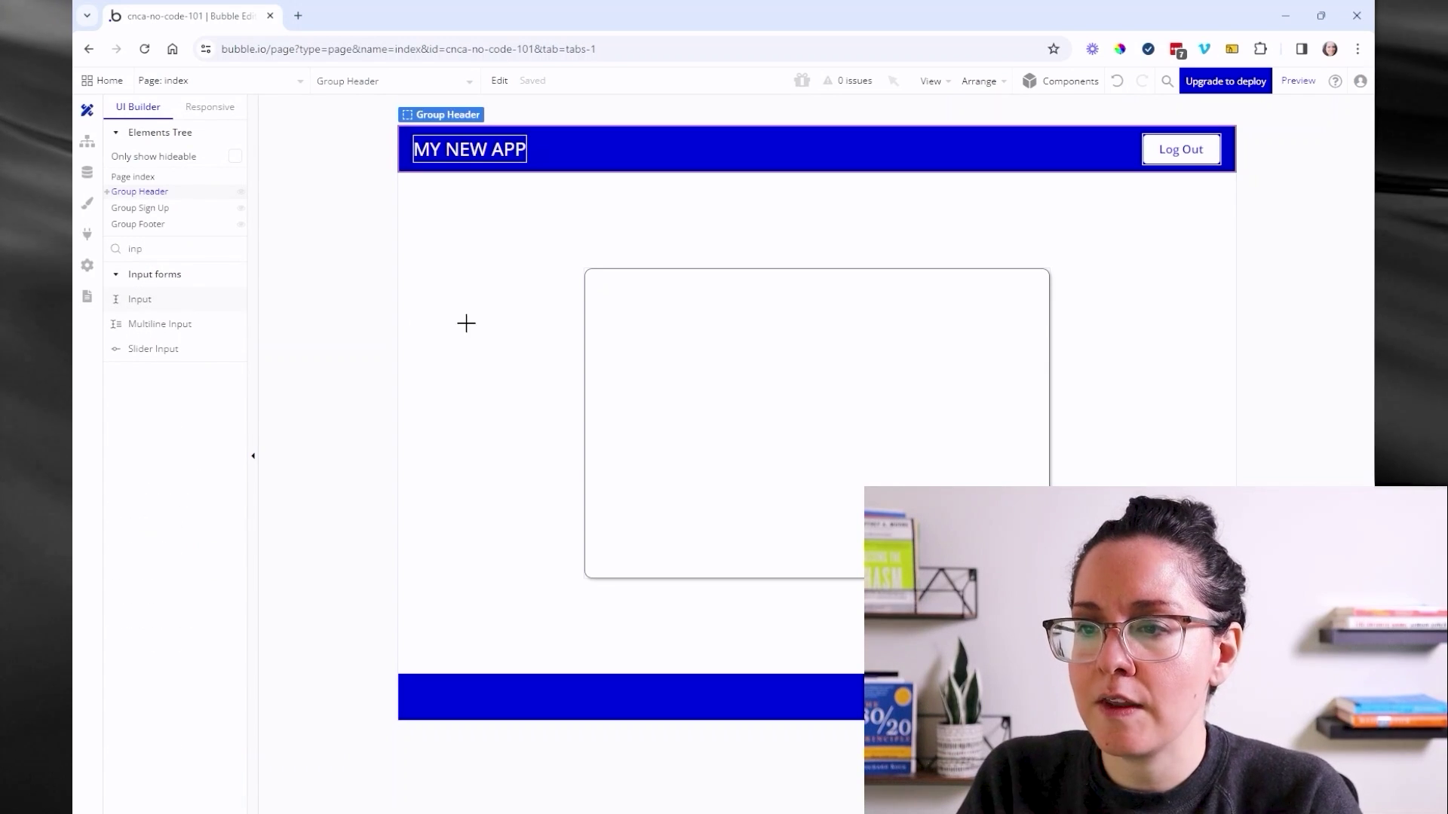
click(644, 313)
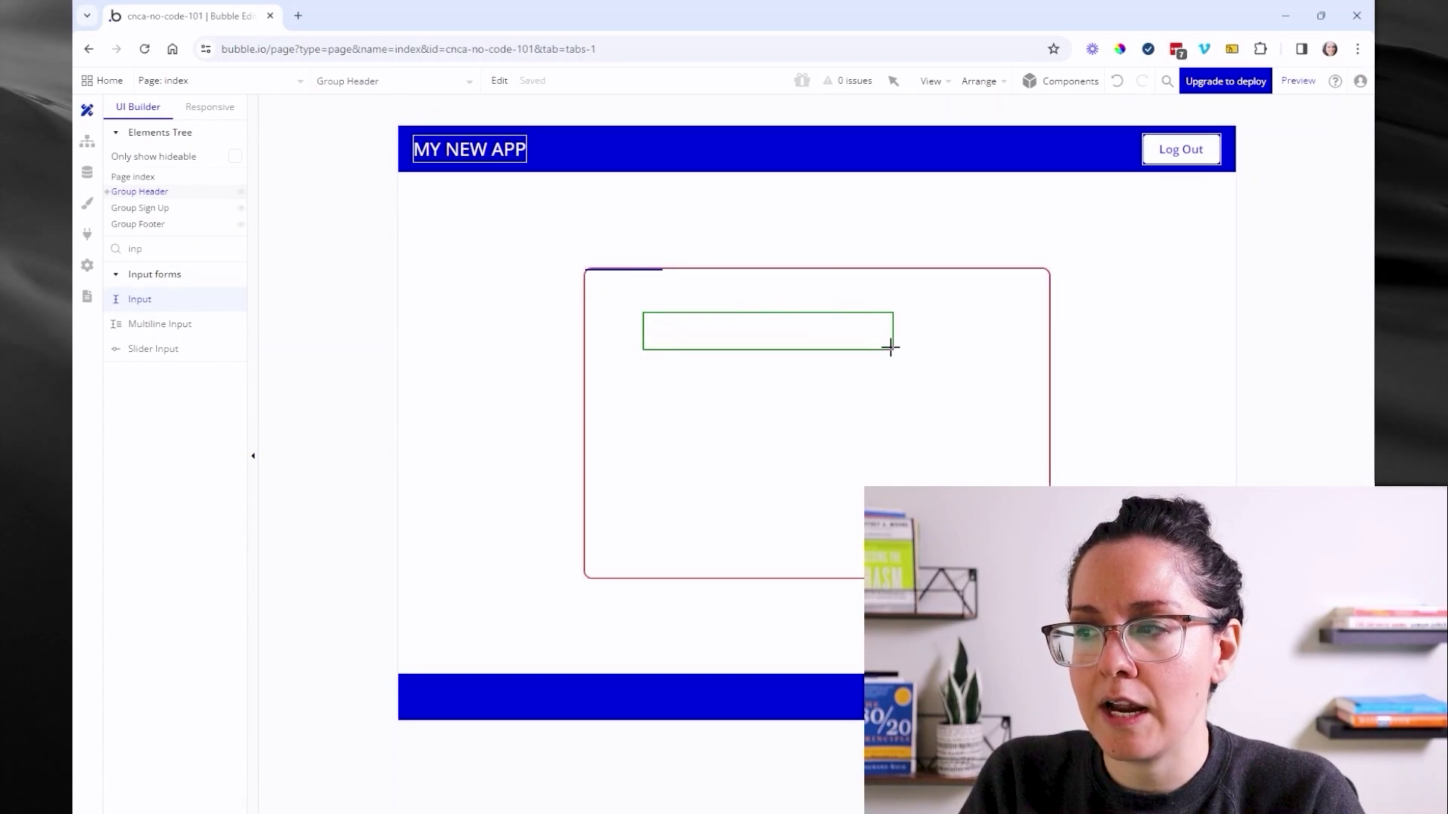
drag(896, 354, 902, 356)
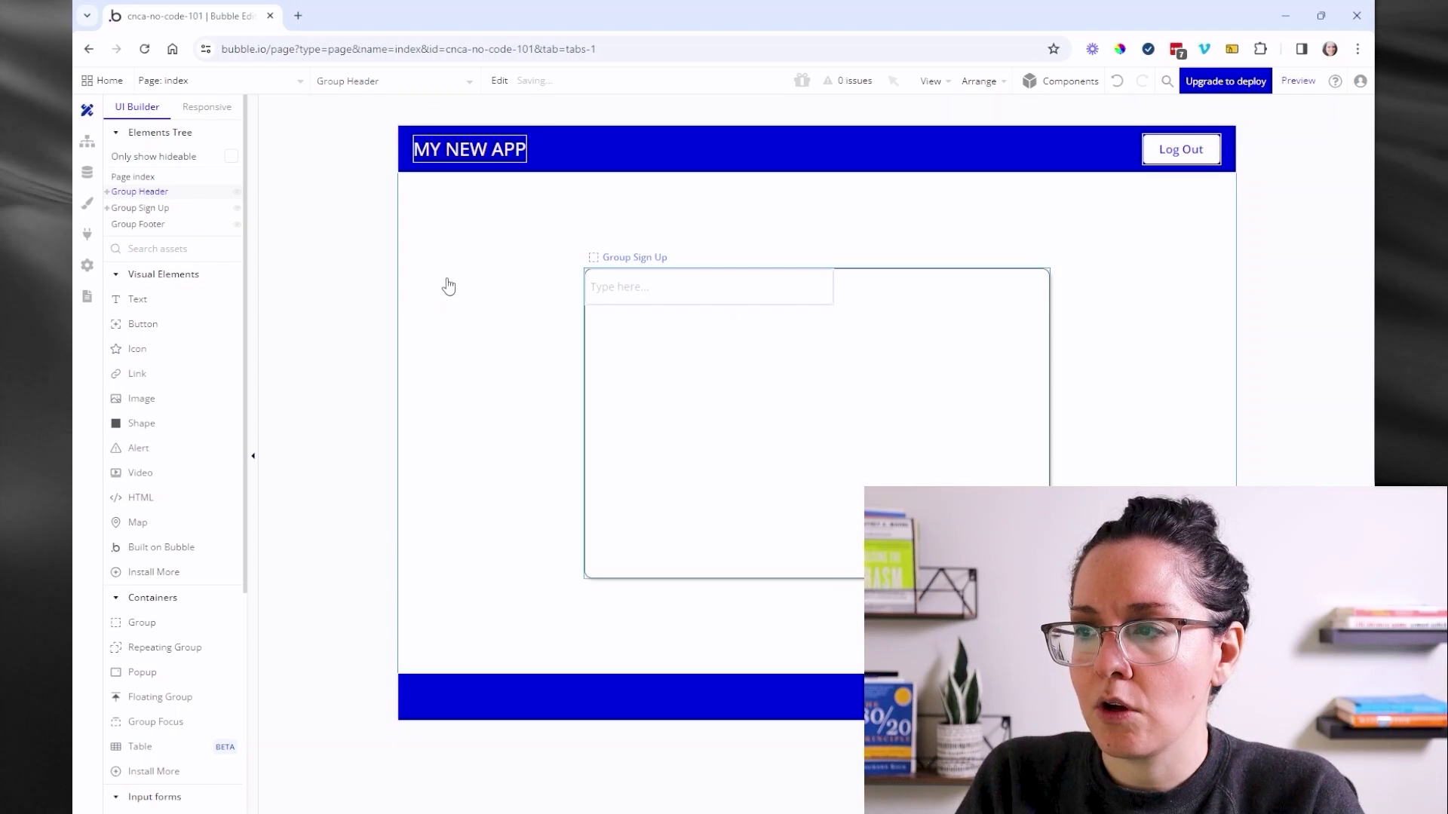
double_click(595, 295)
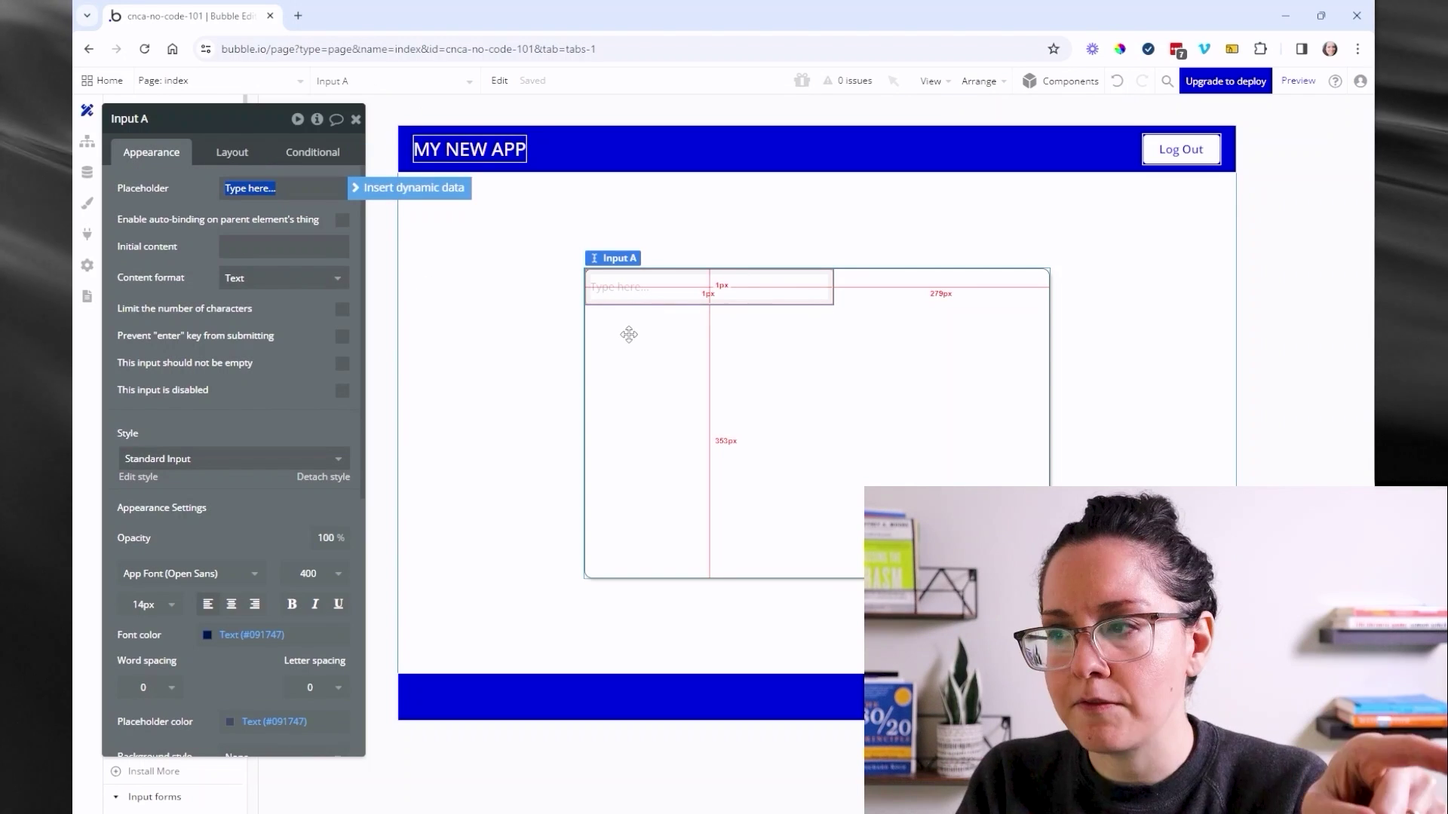
- Paste two copies of the input below Input A and centre the picture uploader horizontally
click(223, 153)
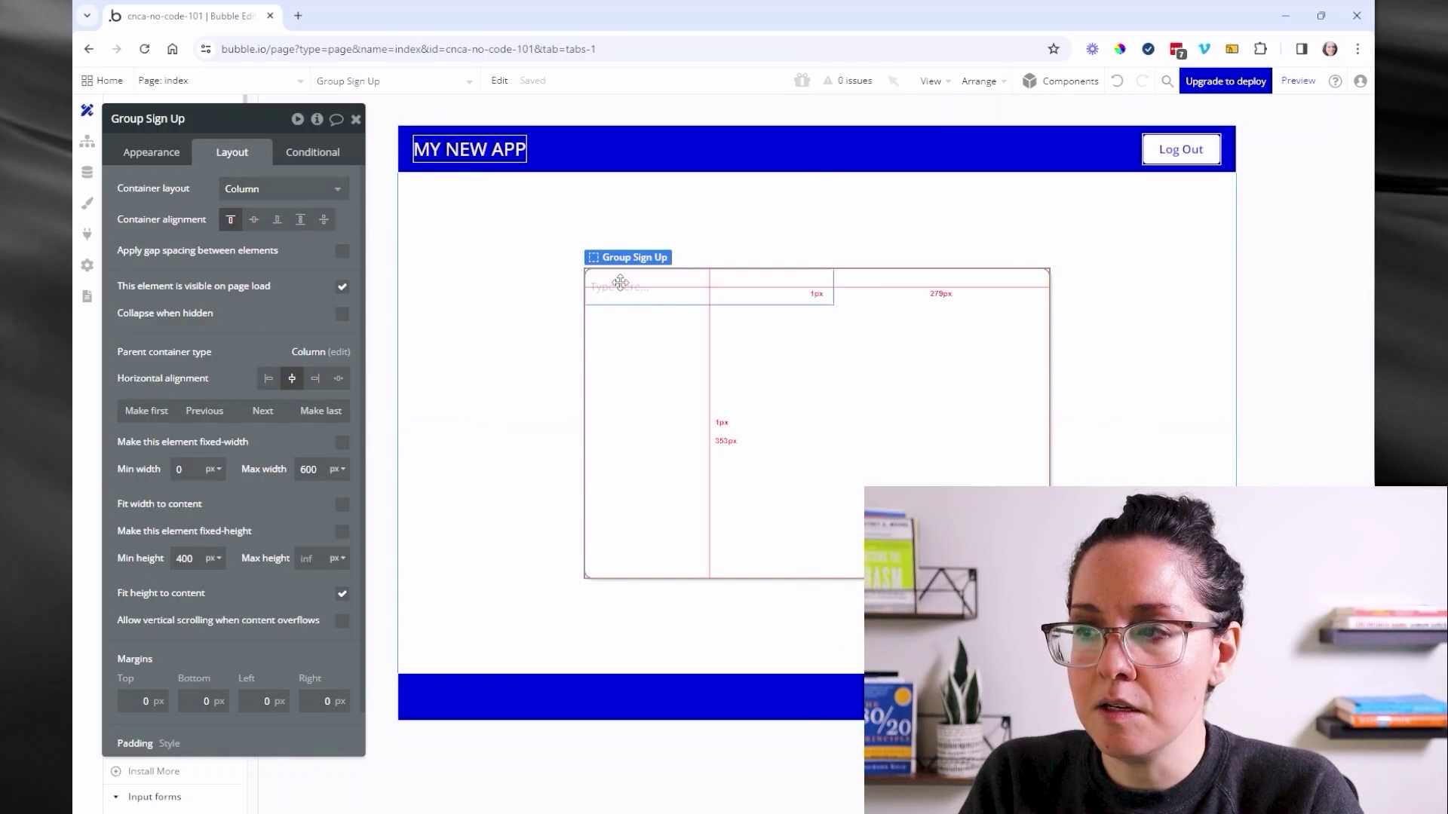
click(616, 285)
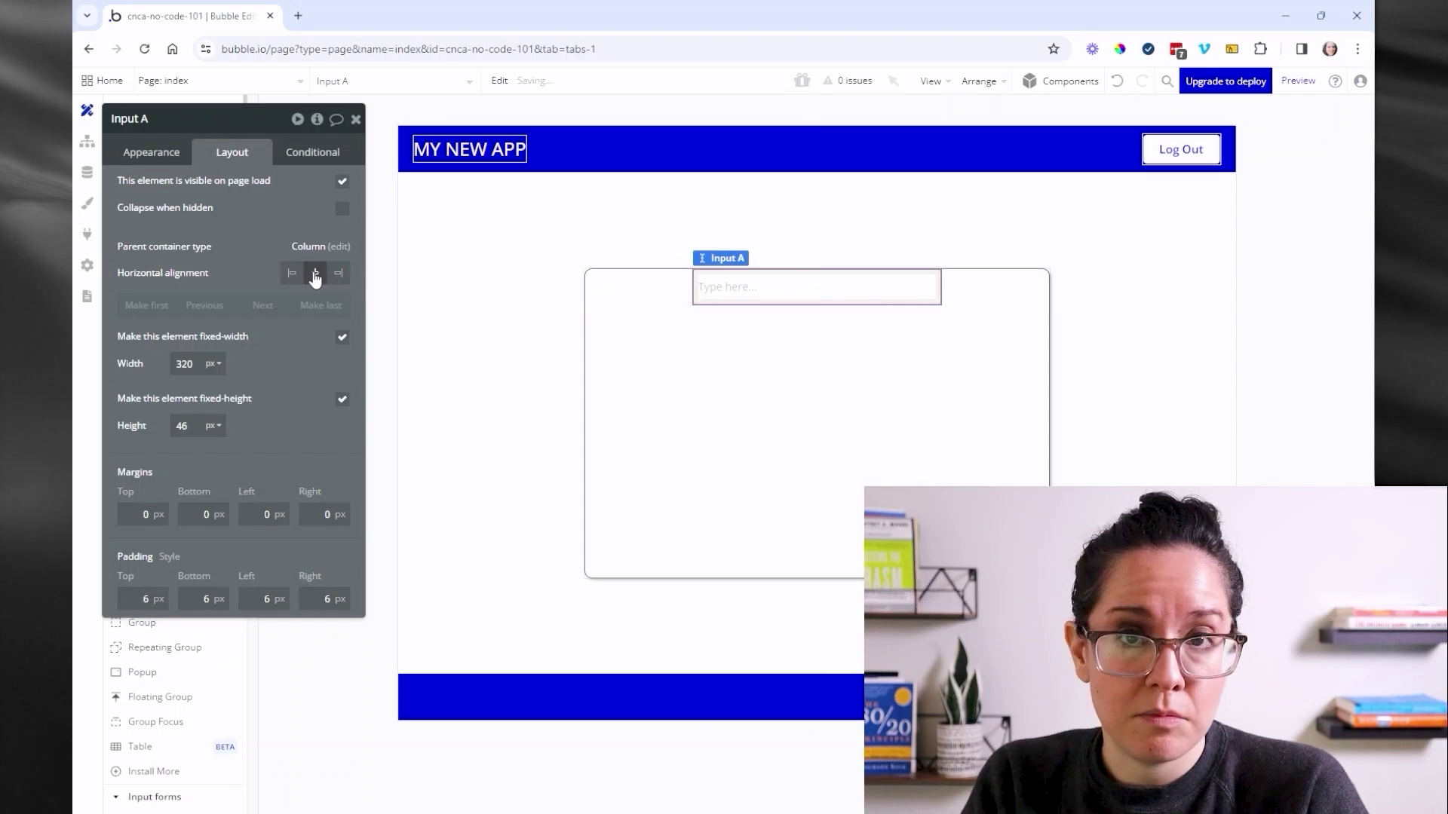
click(741, 322)
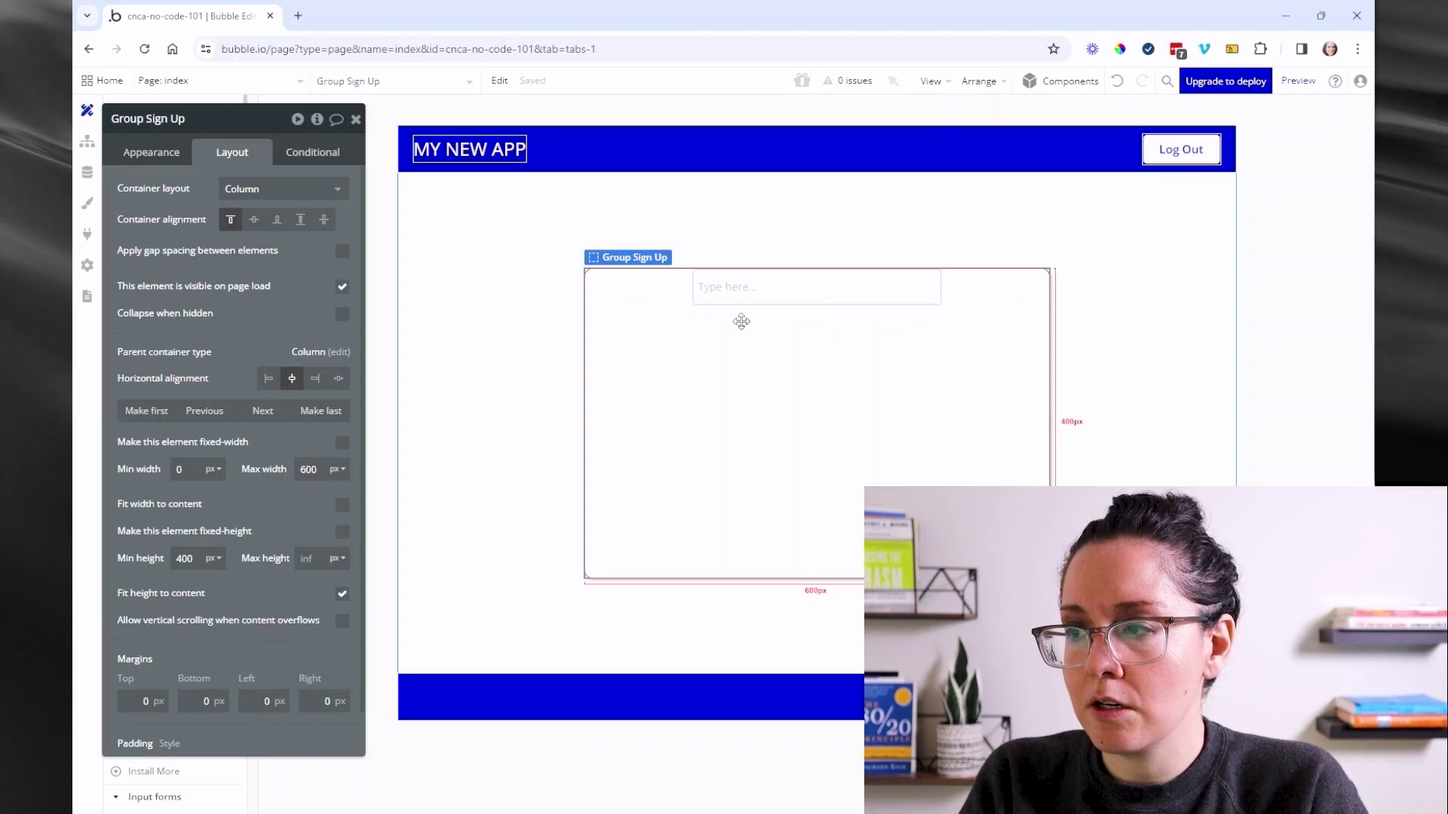
key(ctrl+v)
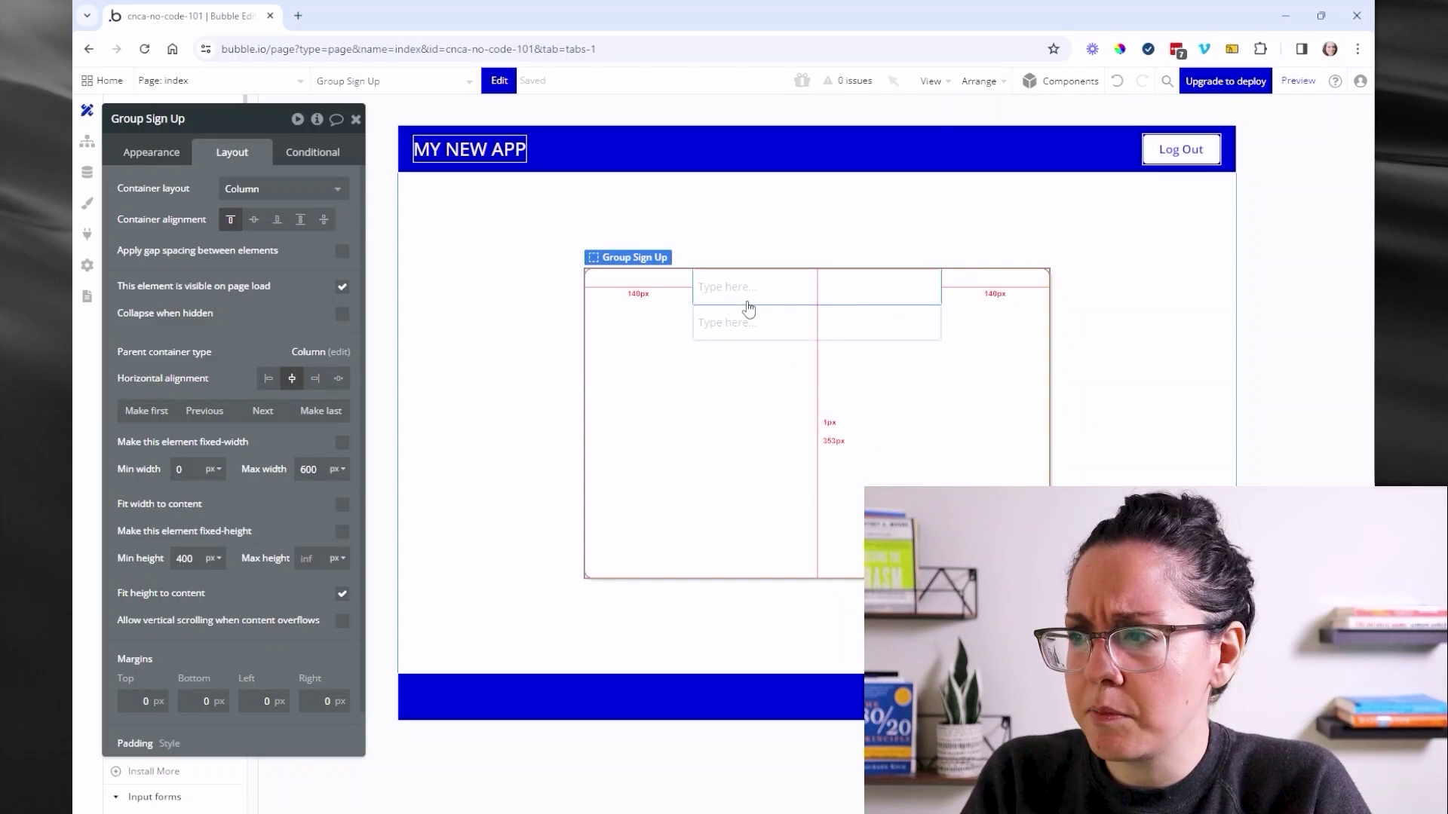
click(734, 322)
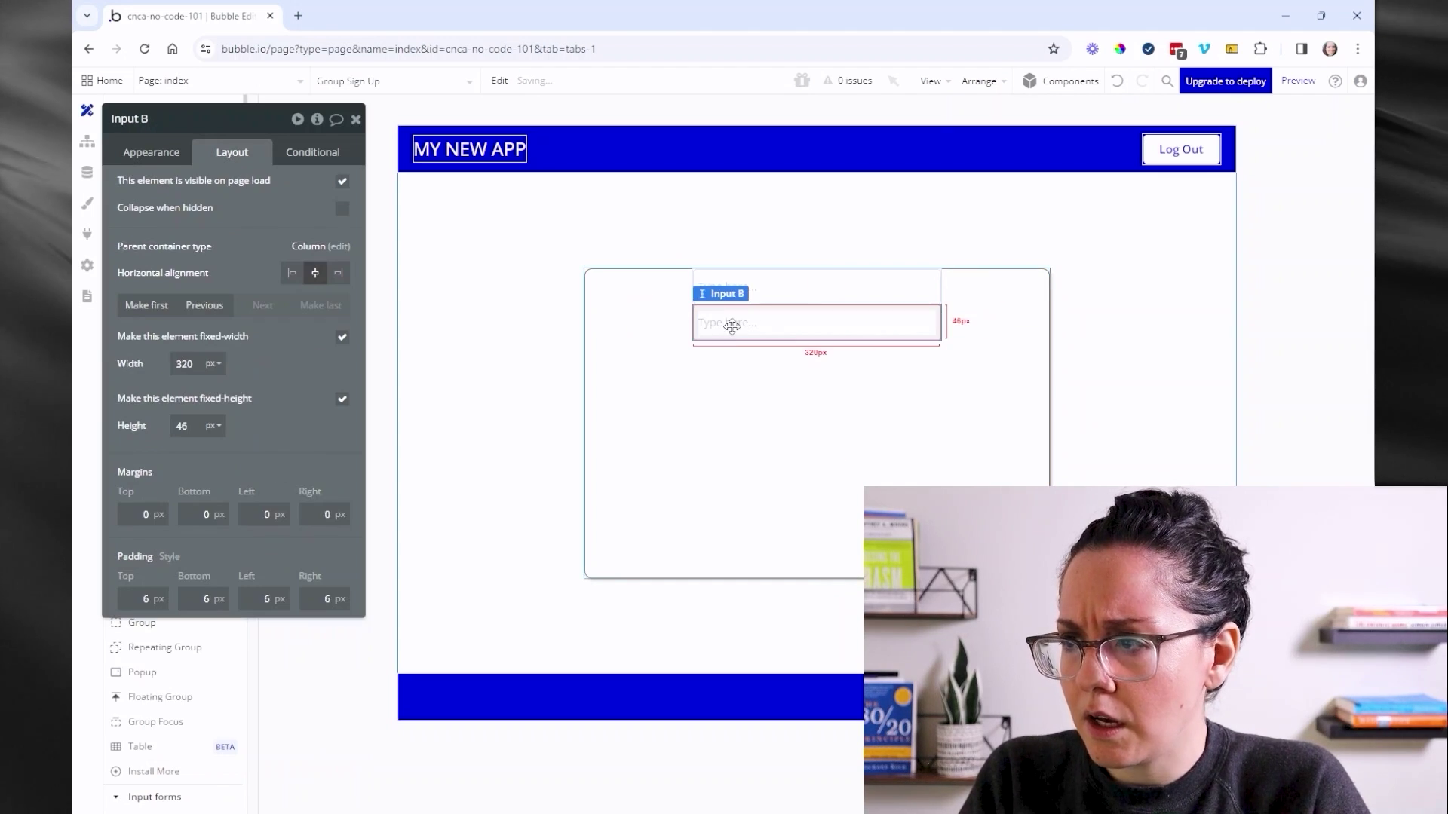
key(ctrl+v)
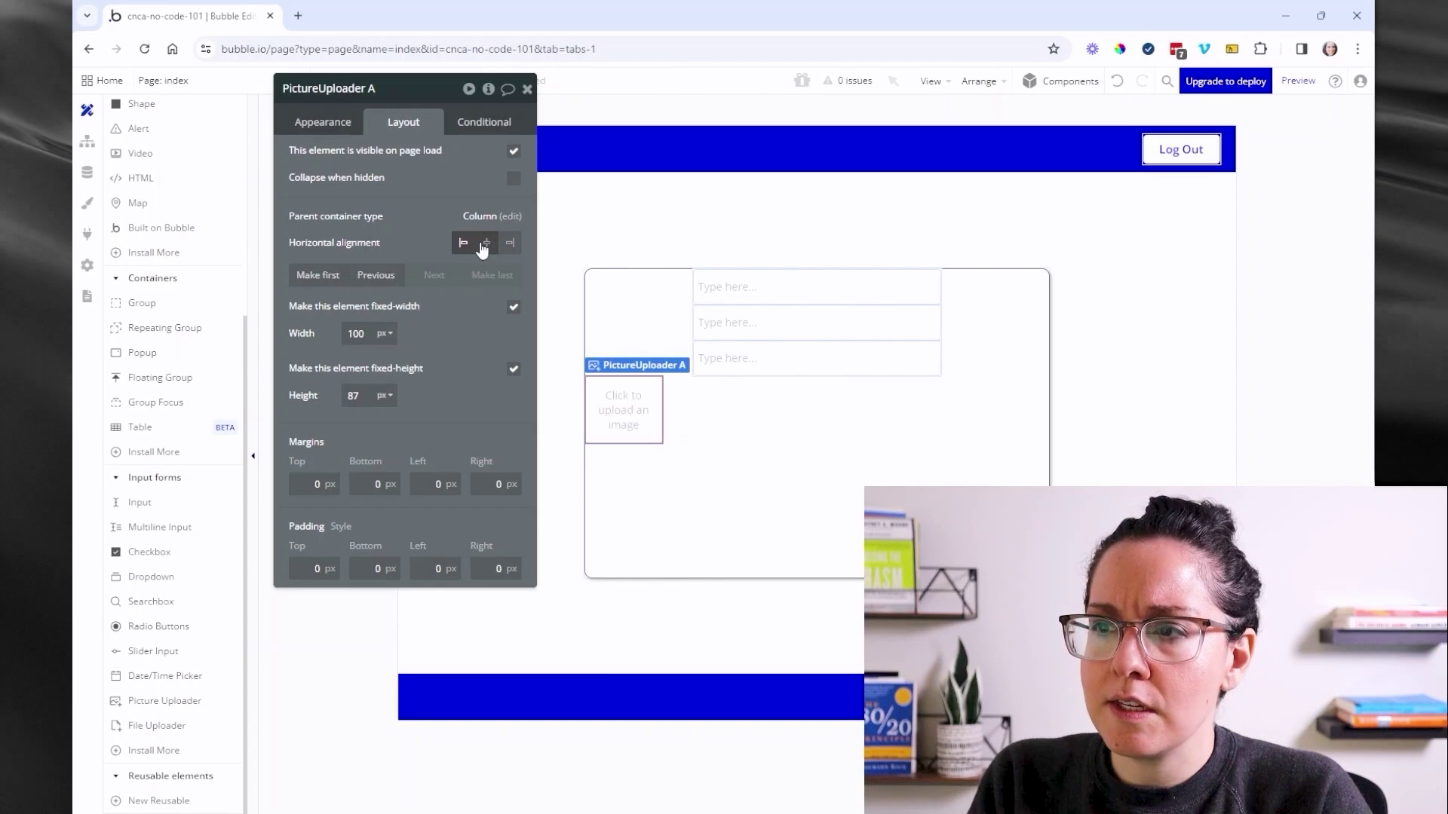
click(485, 244)
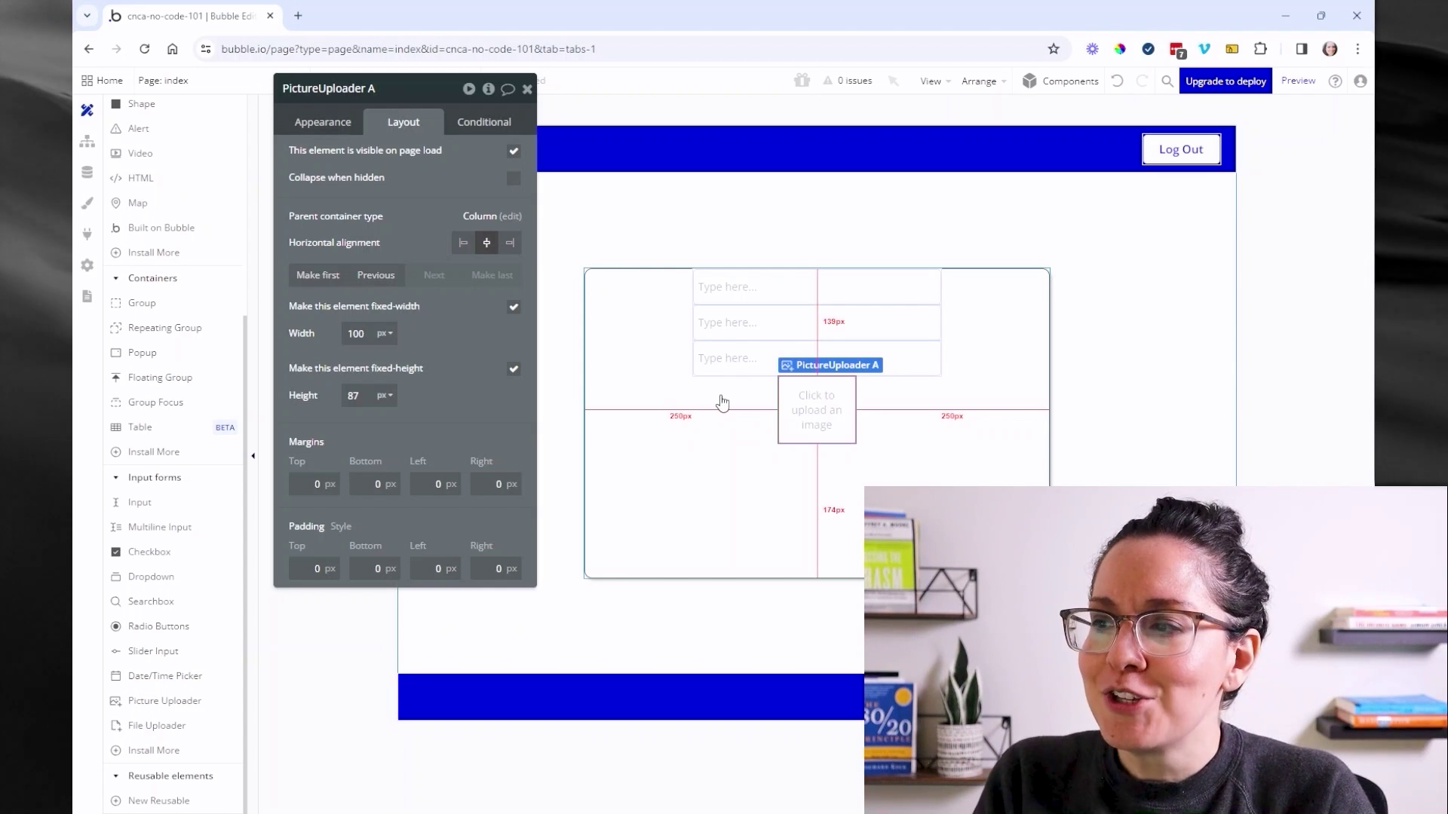
click(659, 378)
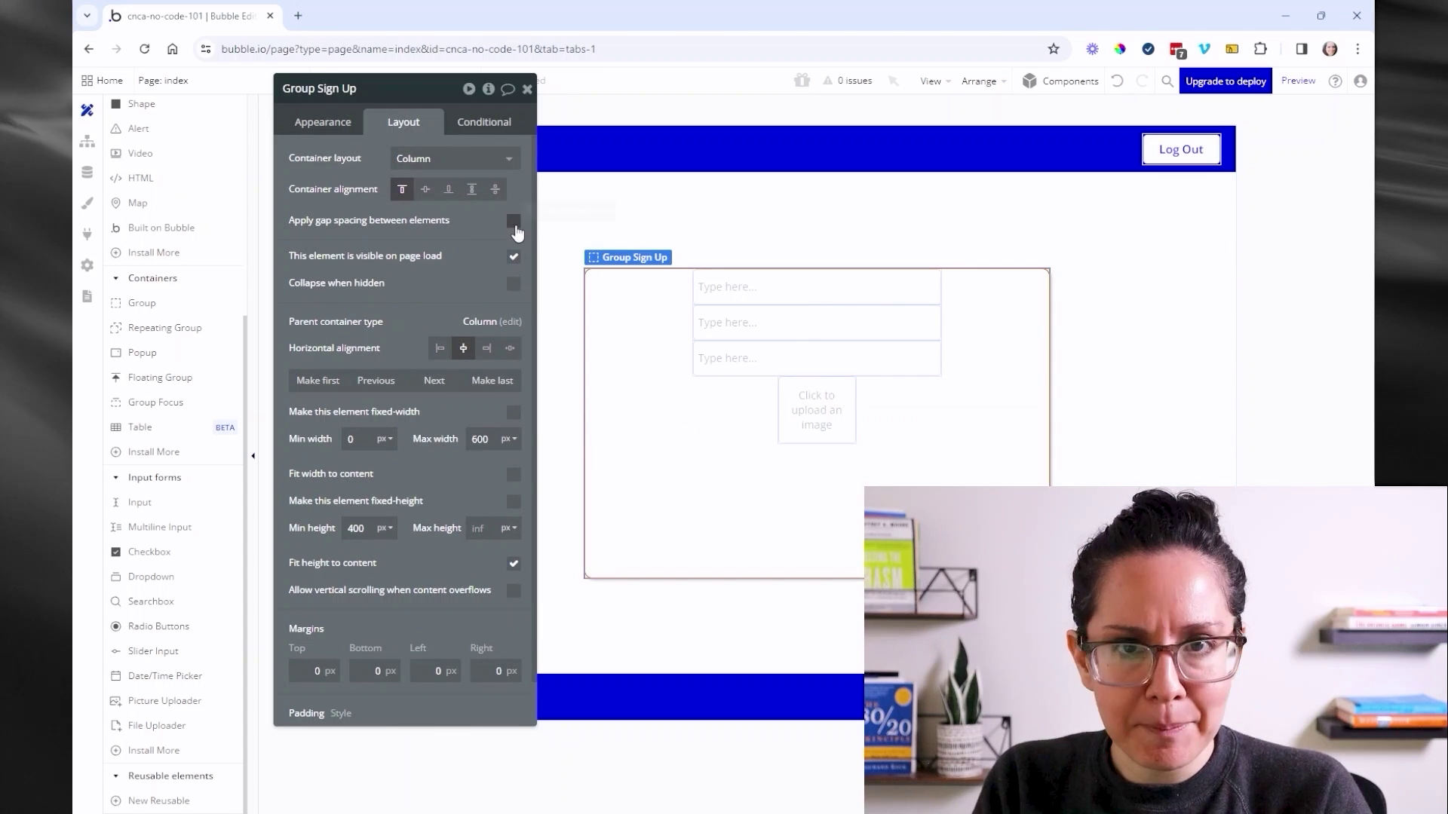
- Give Group Sign Up a 20 px row gap and 20 px padding on all sides
click(513, 222)
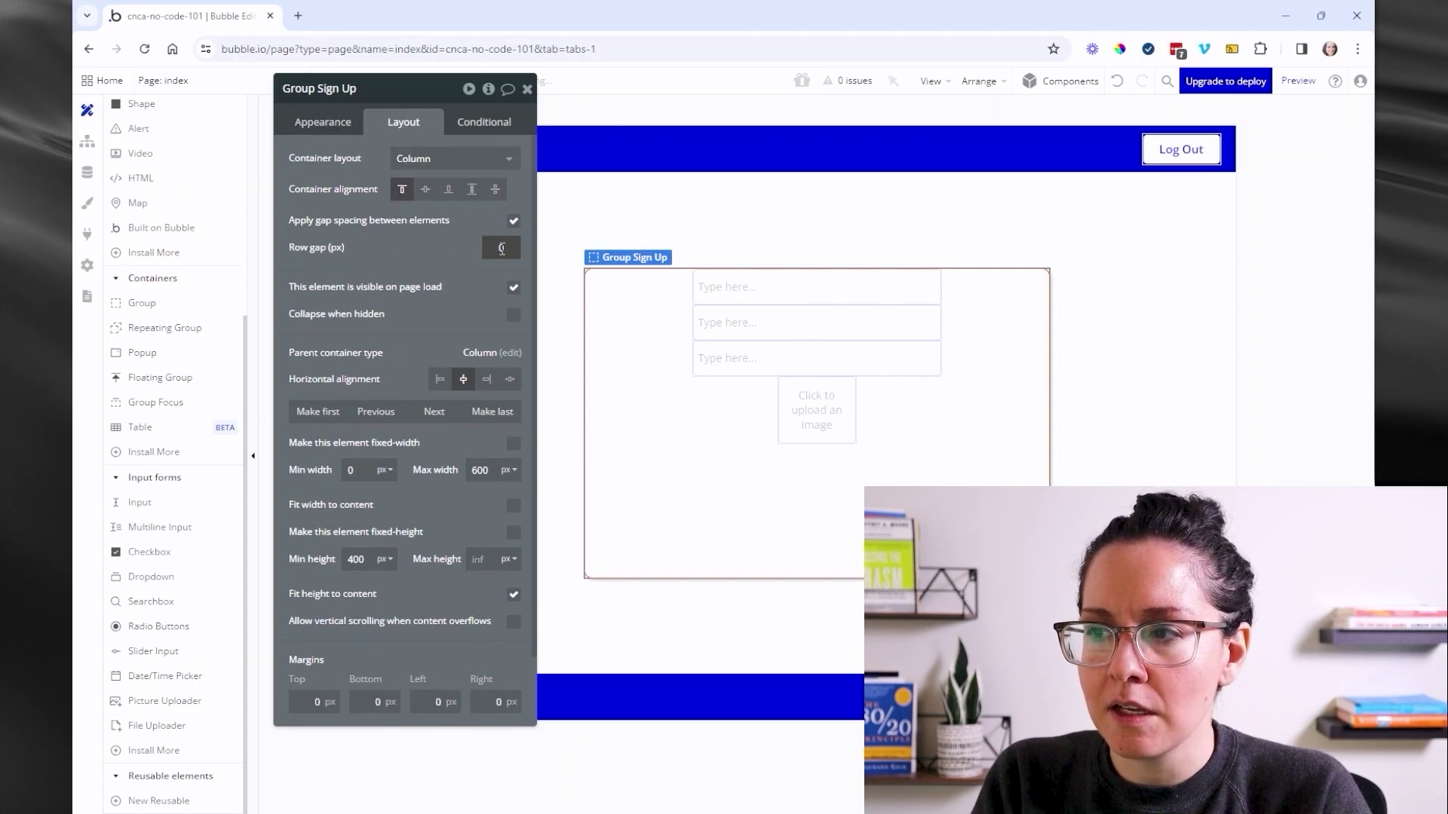
click(509, 246)
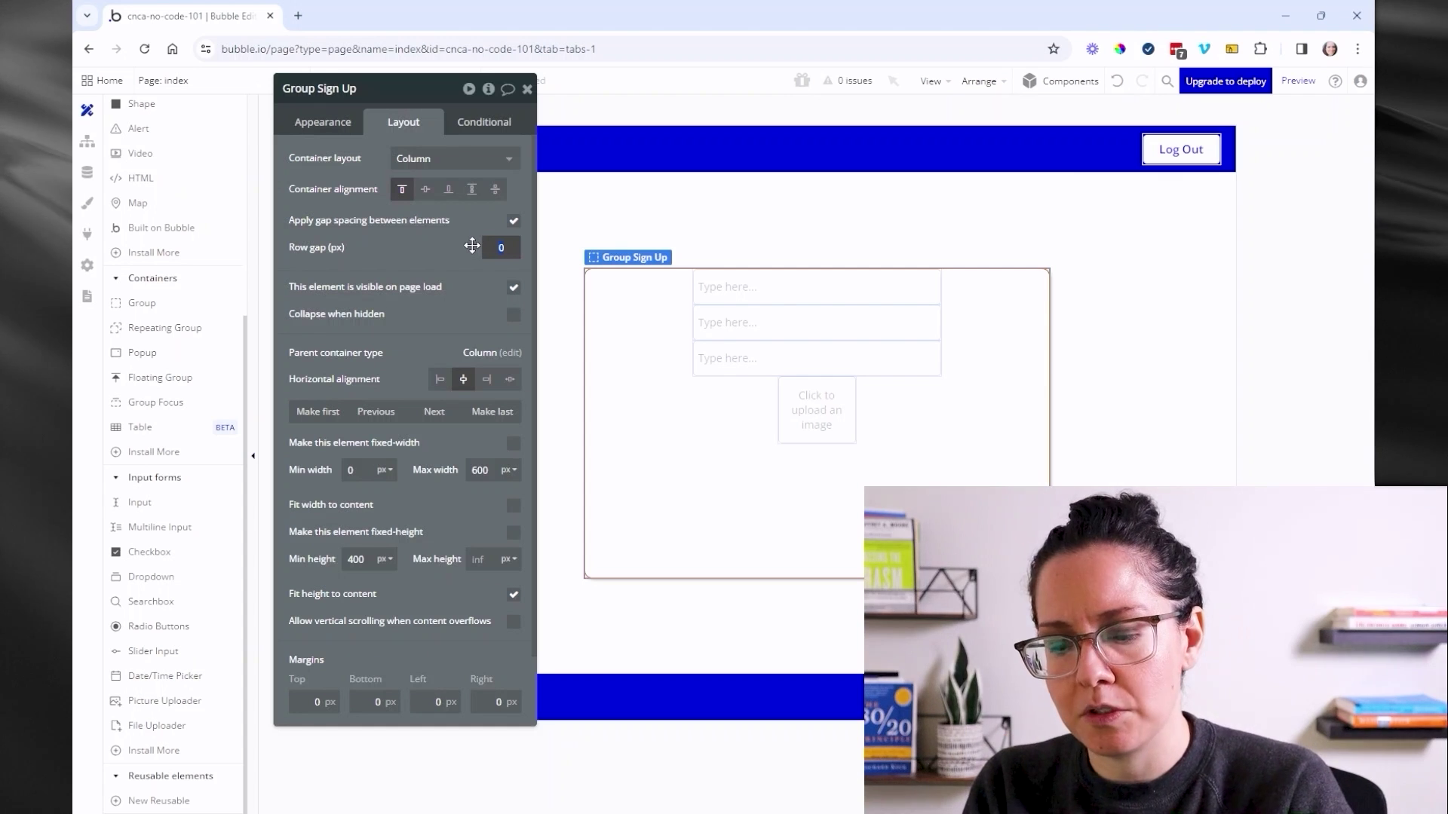
text(20)
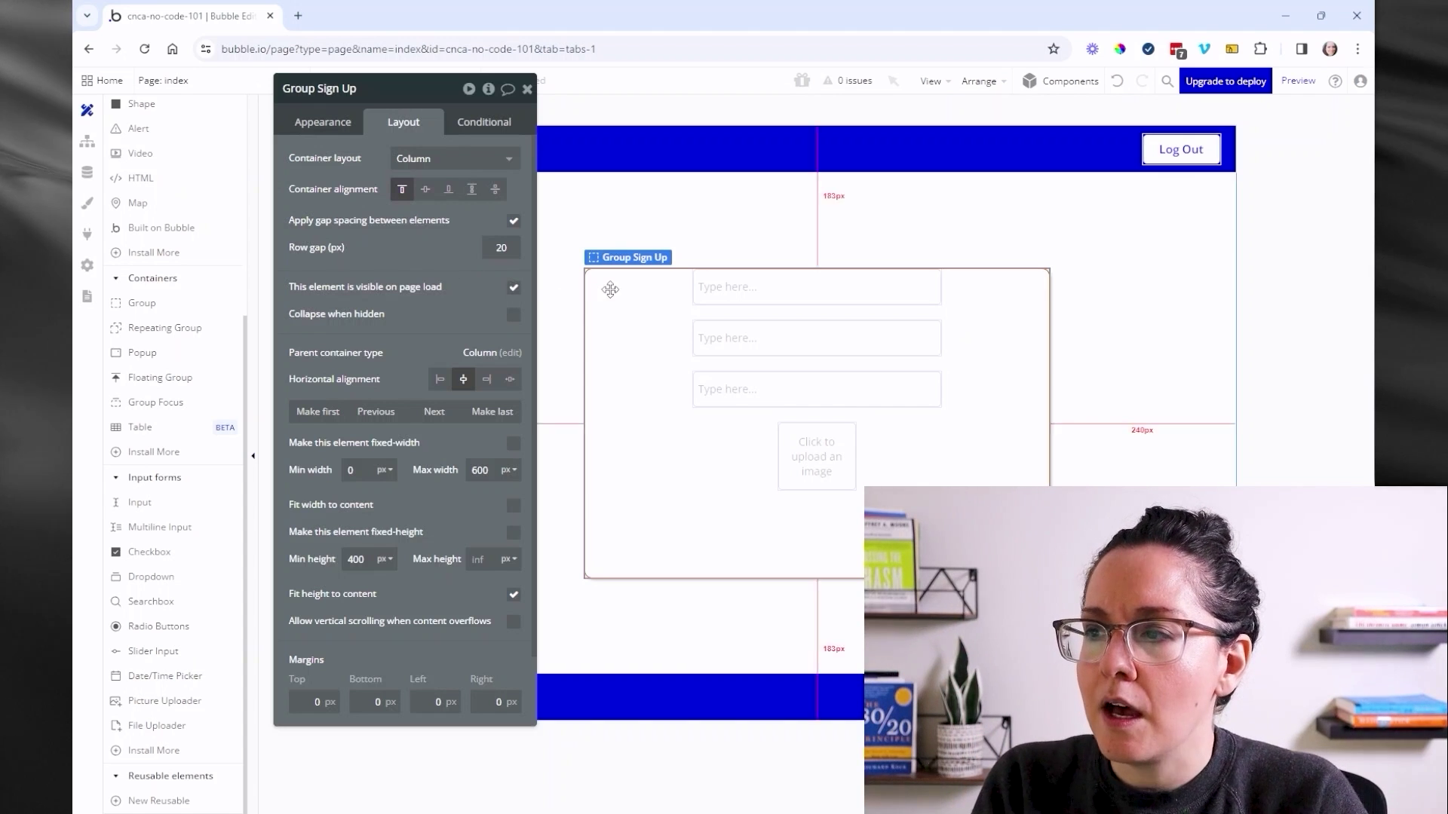
scroll(405, 500, down, 5)
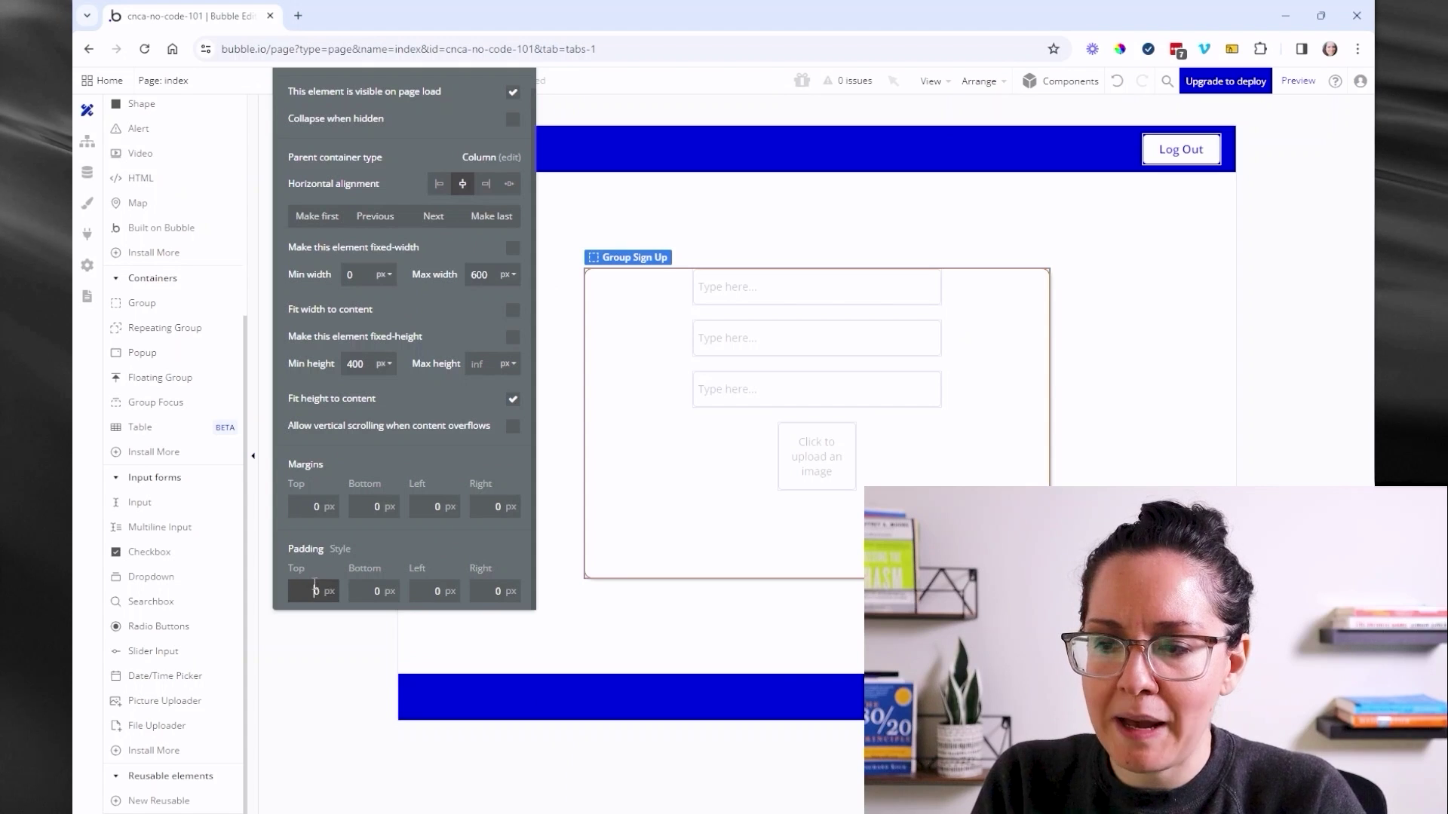
click(316, 591)
text(20)
click(388, 590)
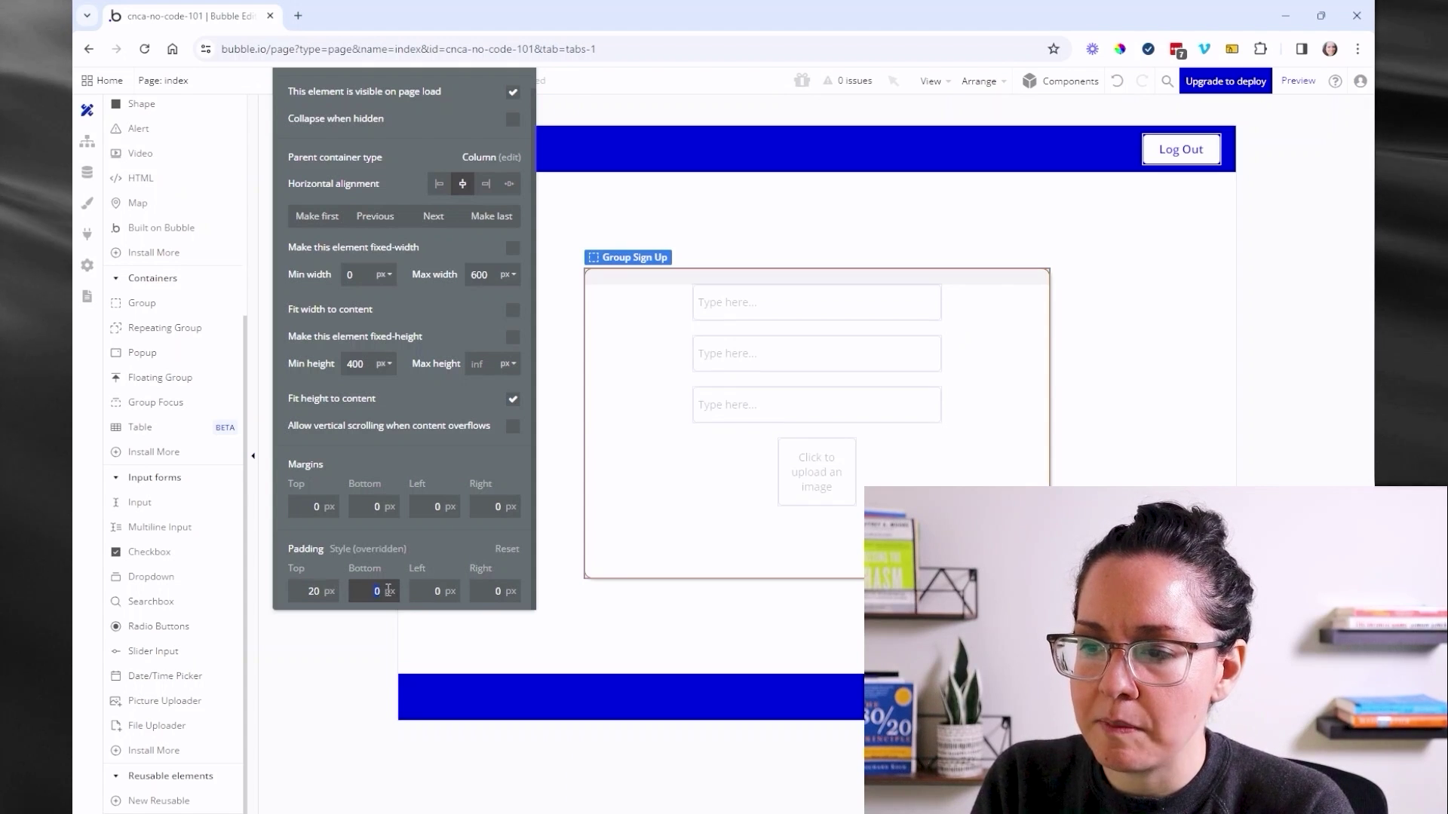
click(441, 591)
text(20)
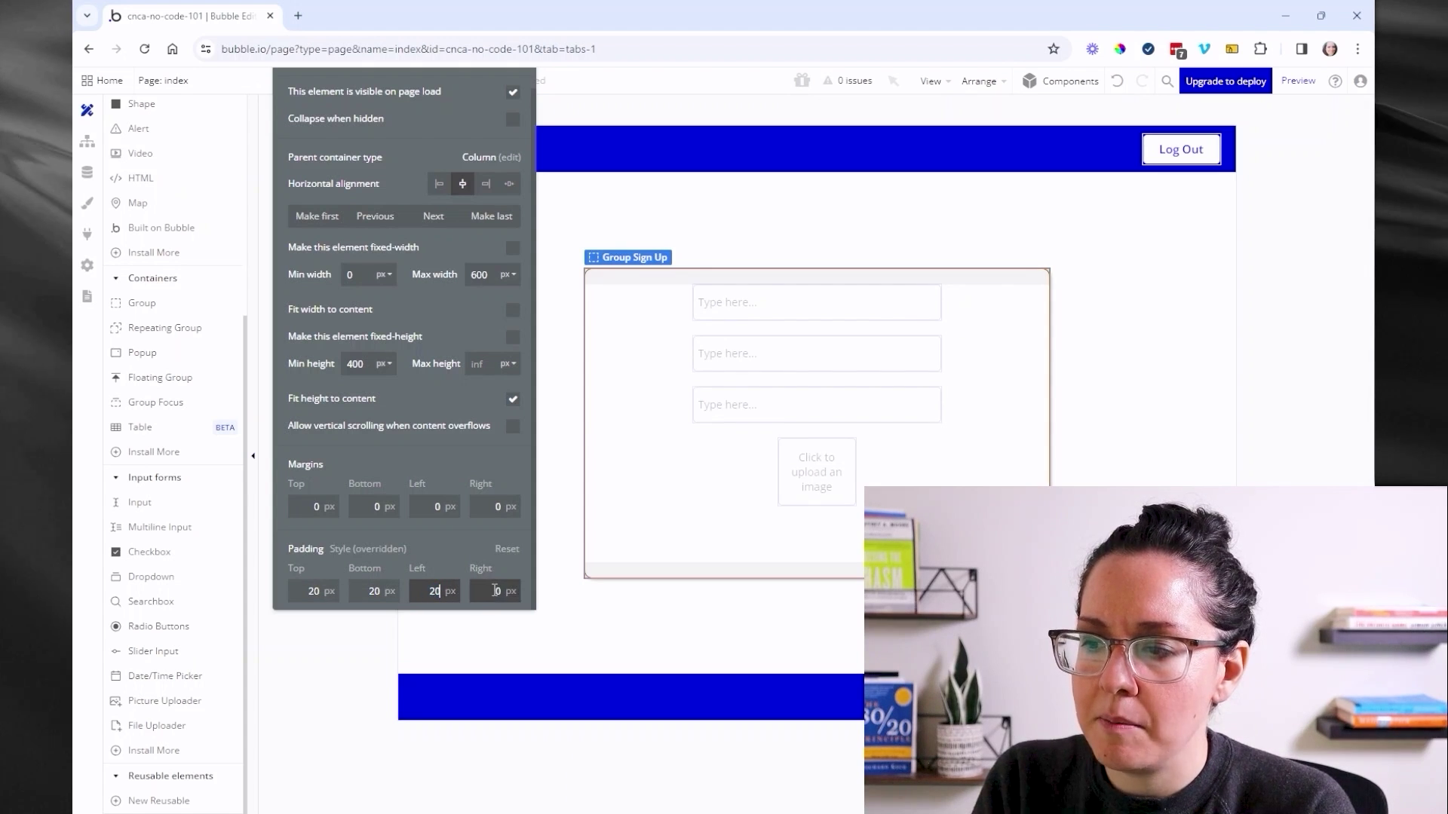
click(520, 587)
text(20)
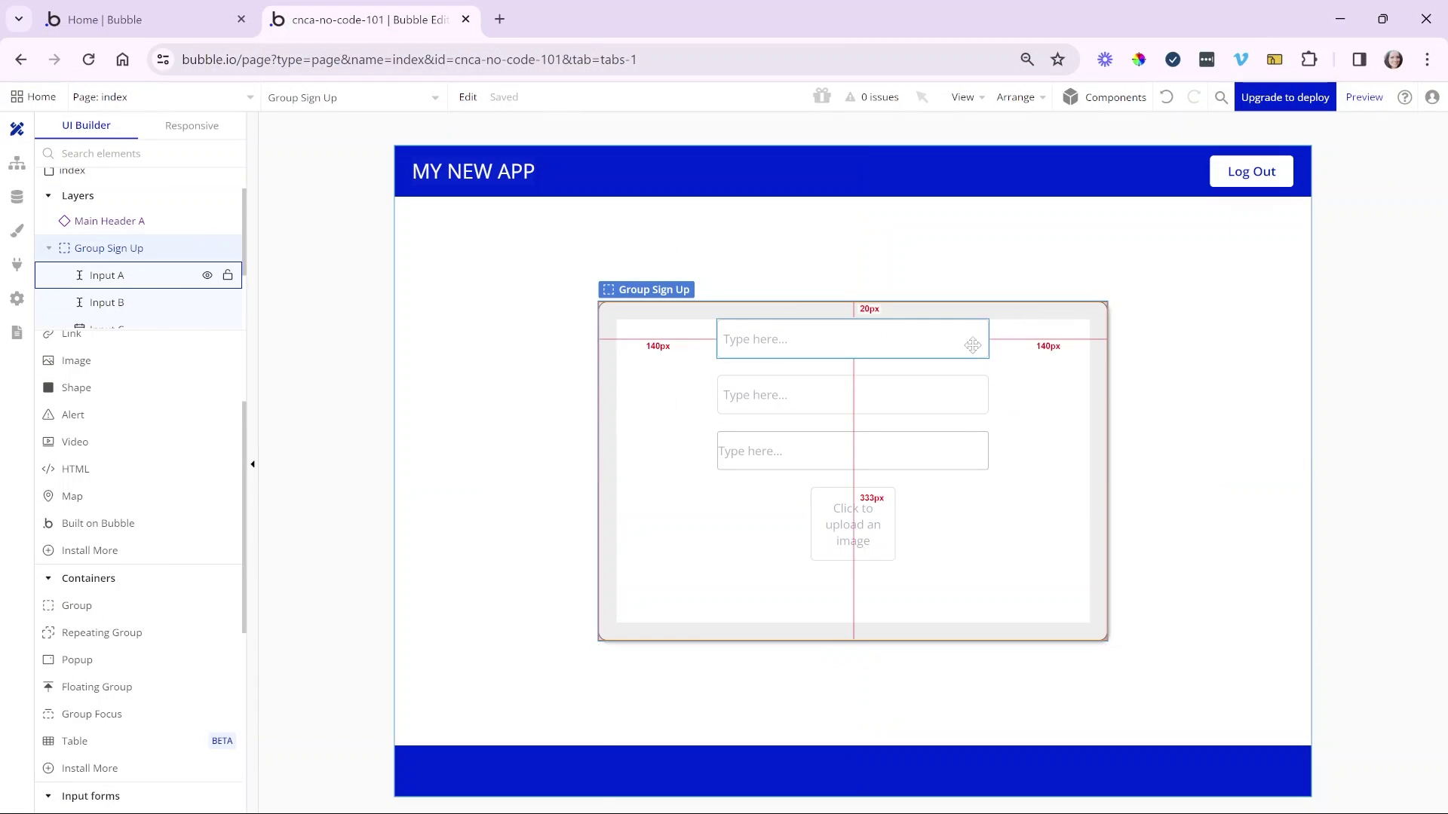
- Set the first input's content format to Email and name it Input Email
double_click(972, 344)
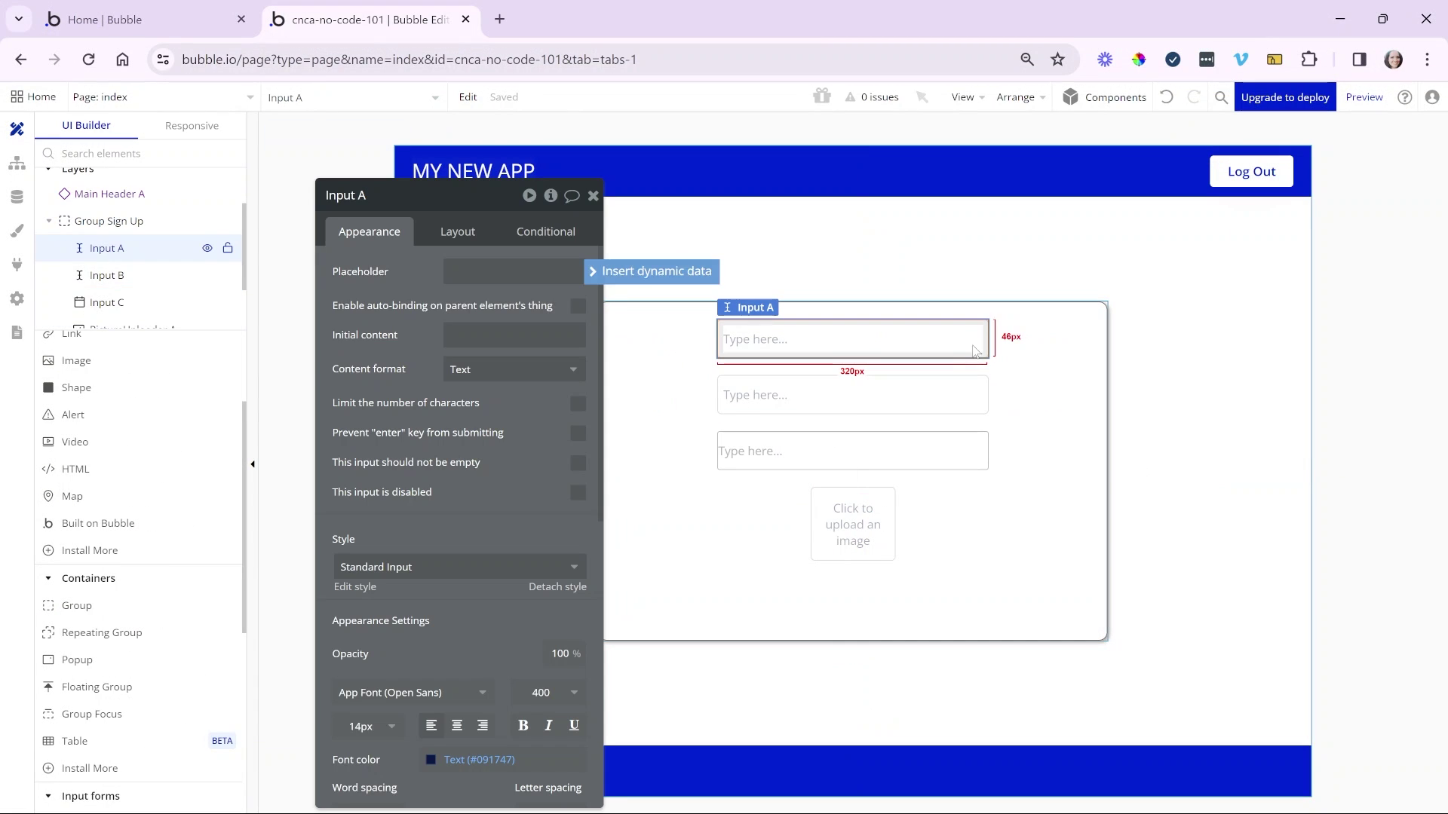
click(533, 372)
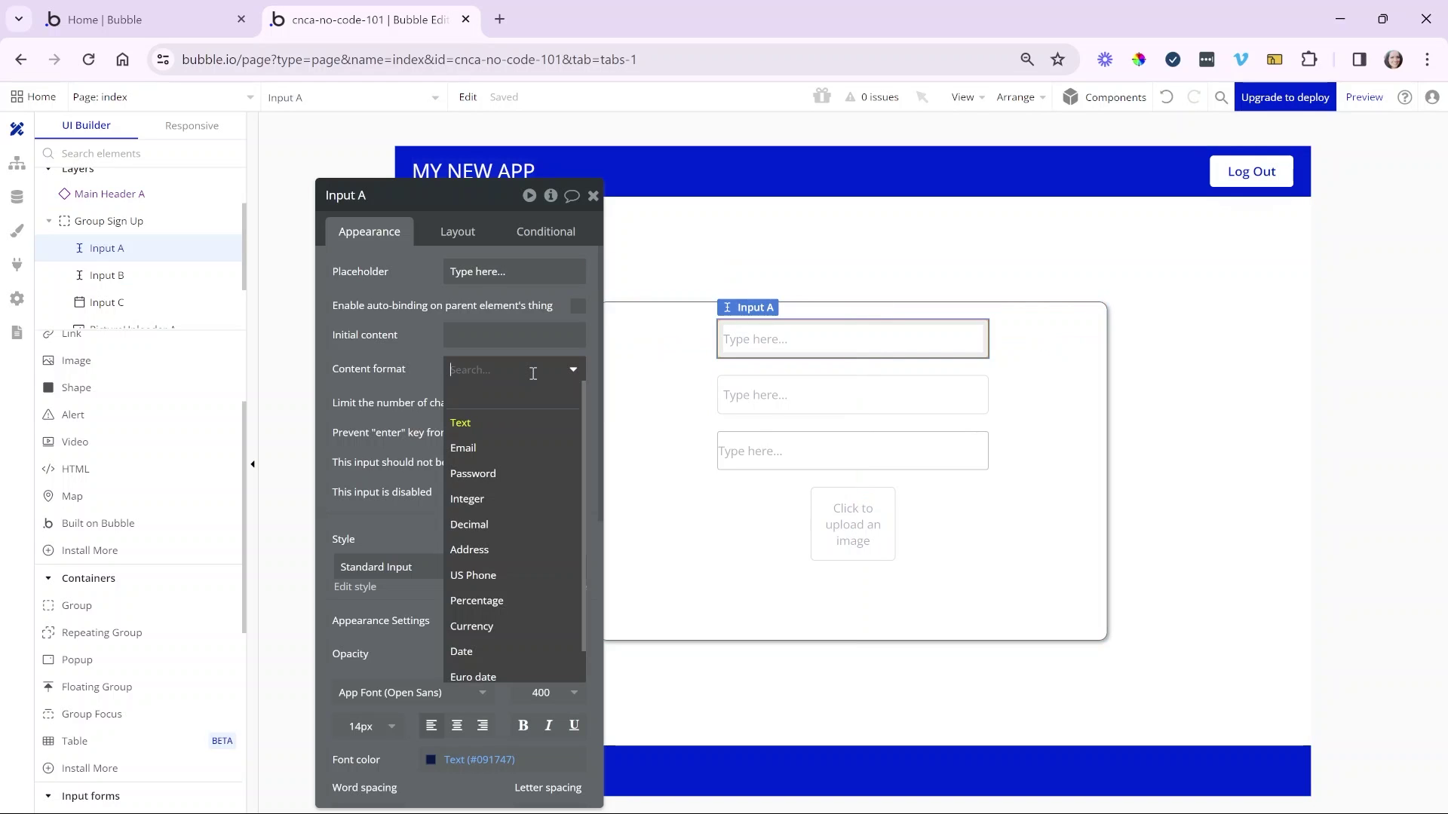
click(516, 449)
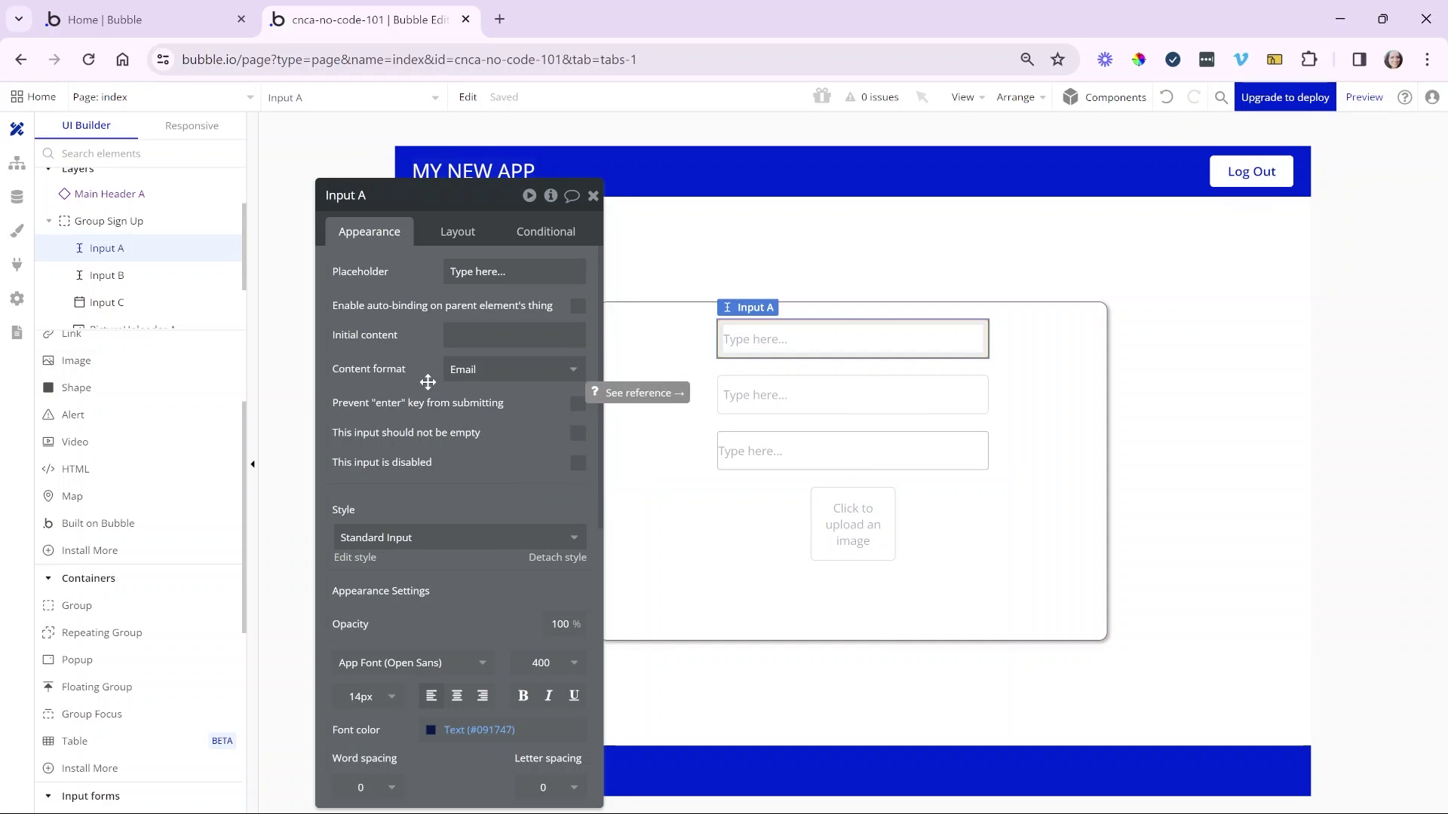
click(520, 375)
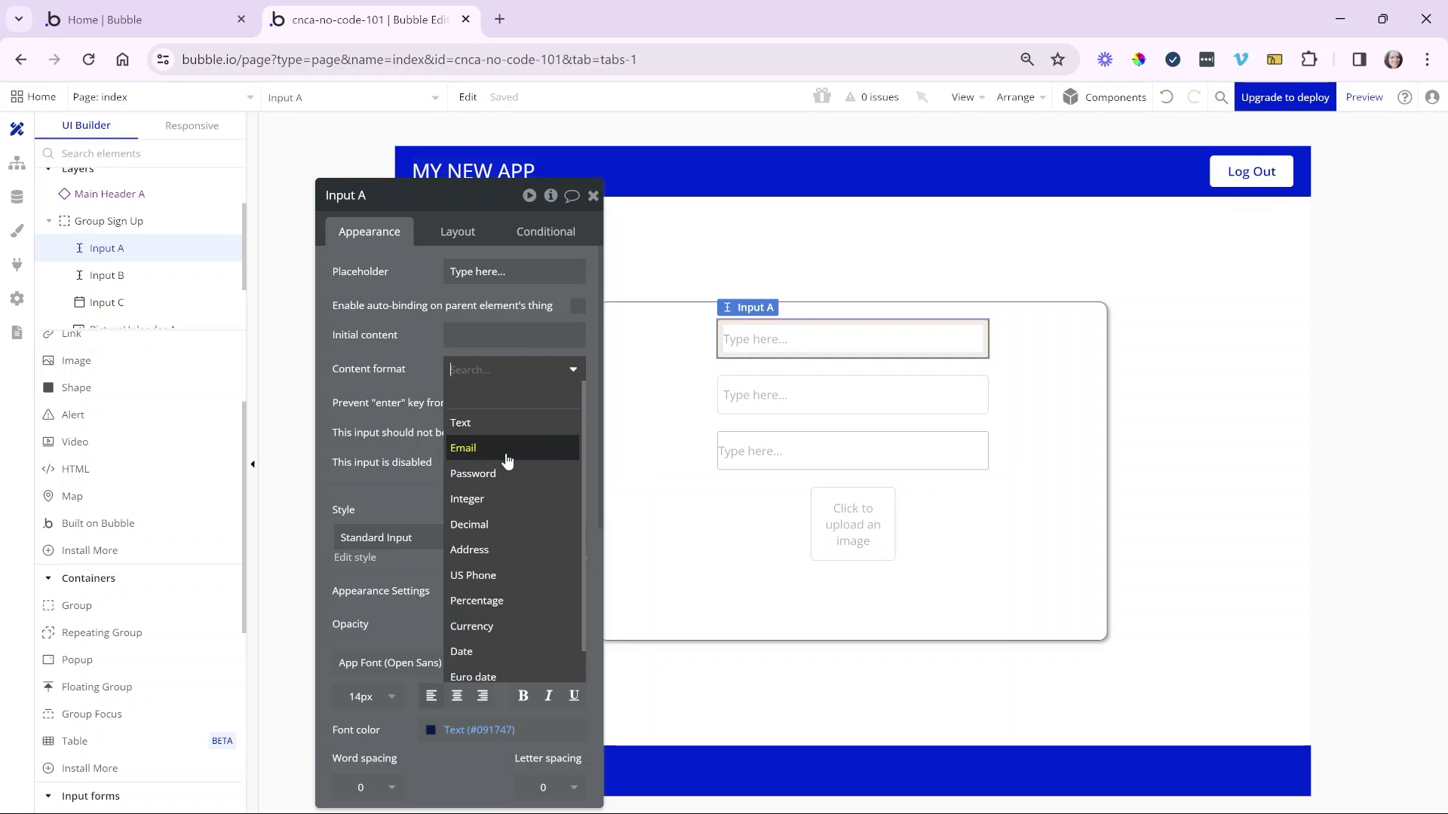
click(421, 370)
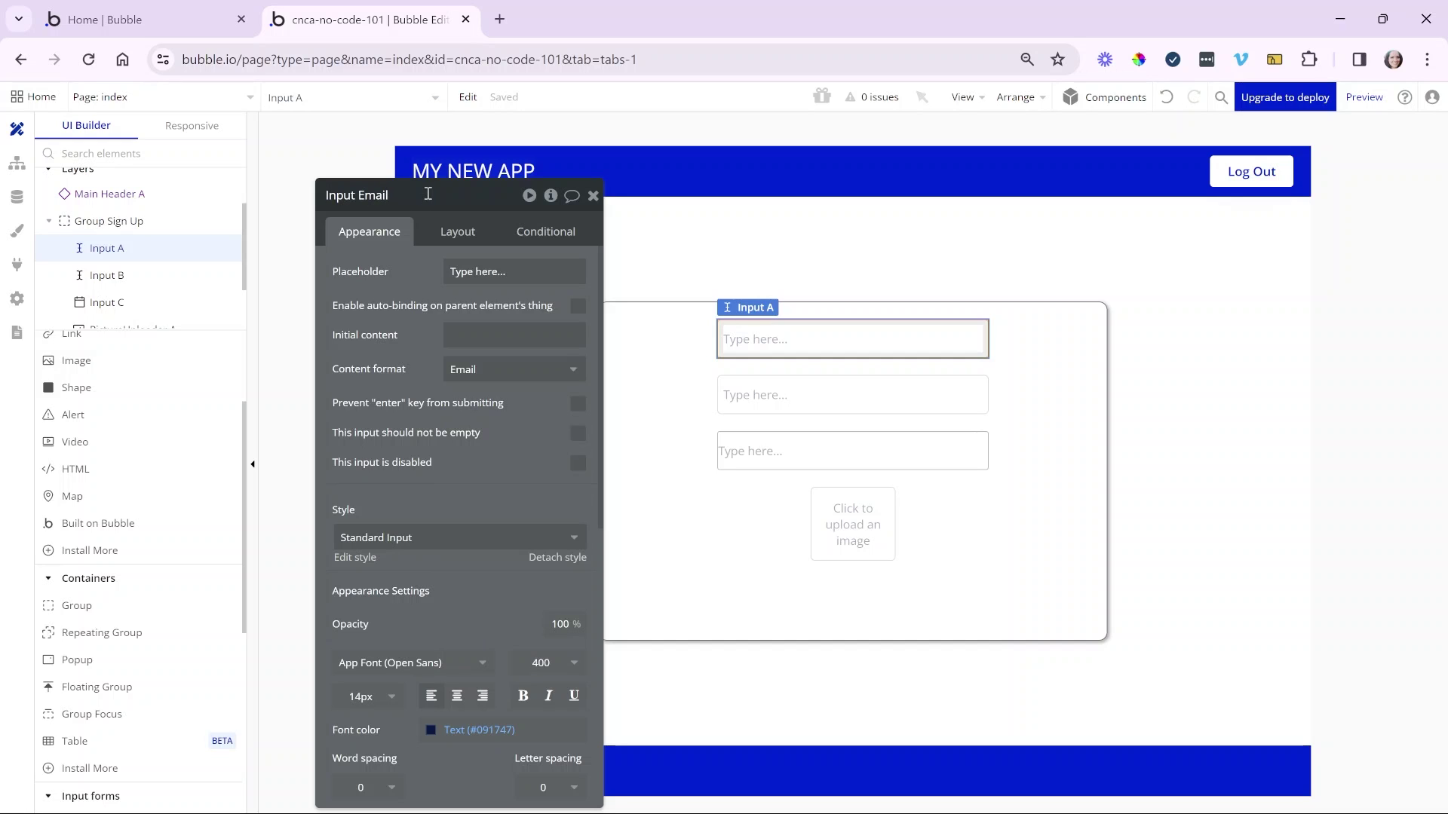
click(861, 414)
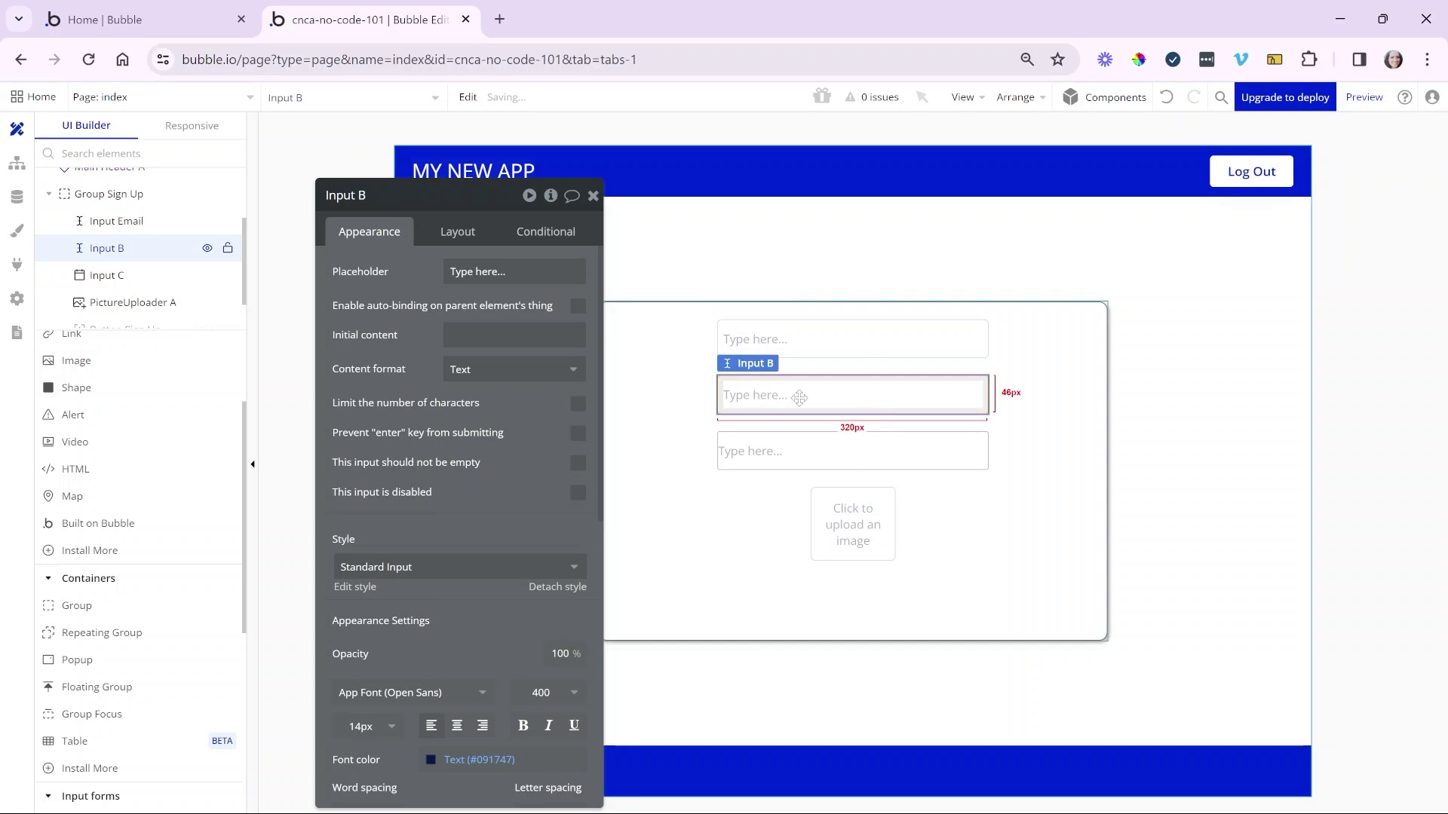
- Set the second input's content format to Password and name it Input Password
click(573, 369)
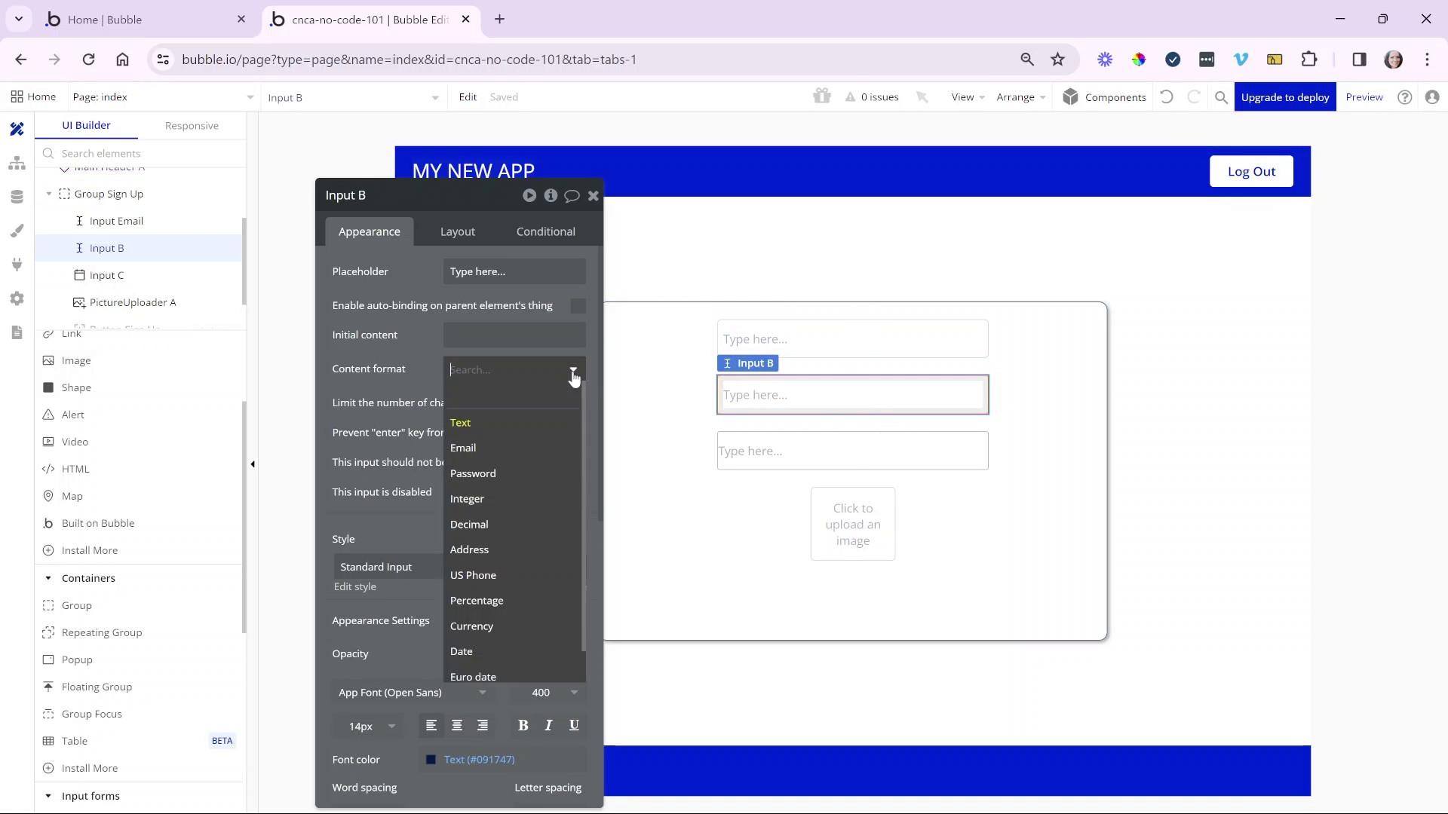
click(530, 473)
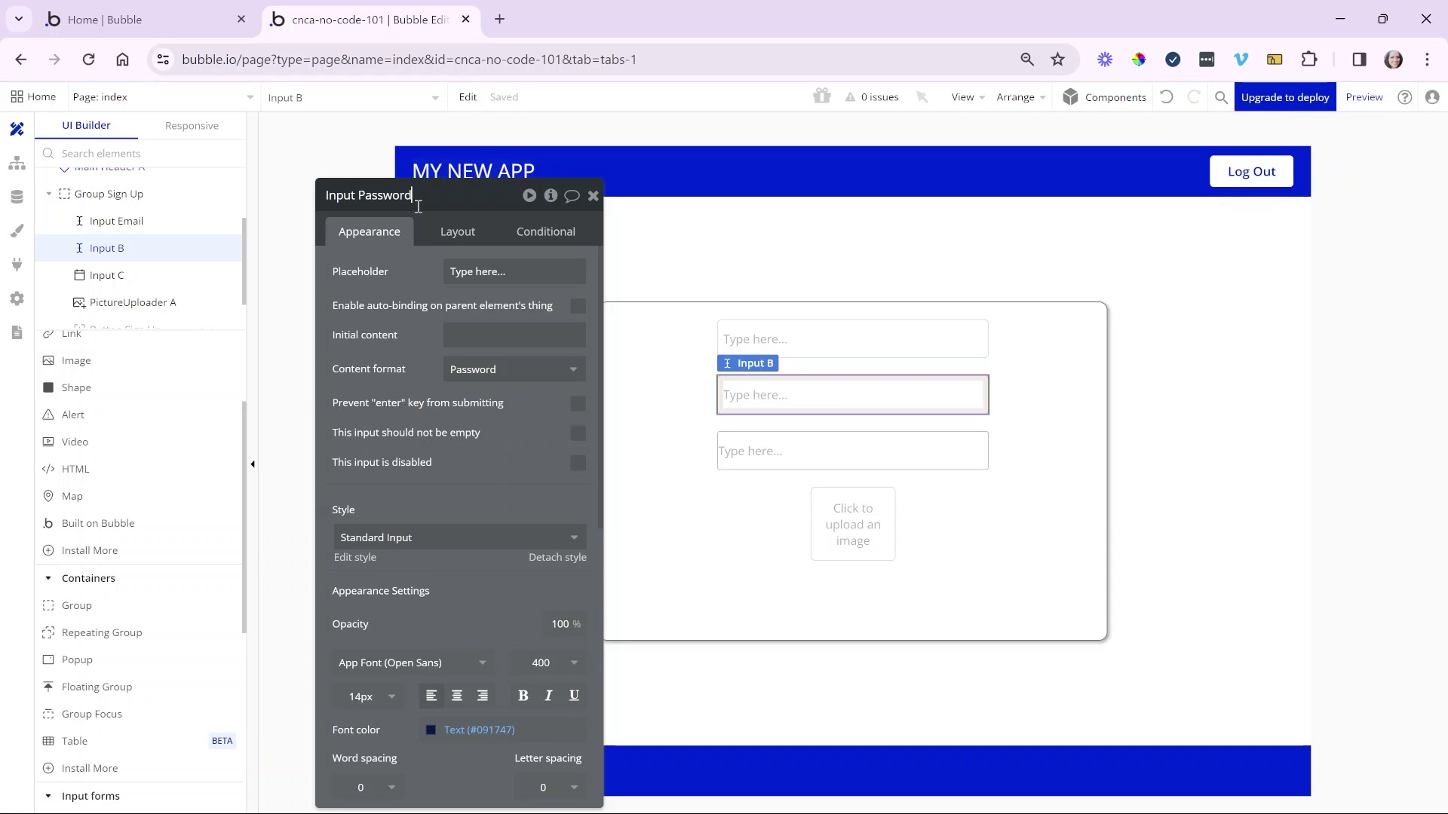
key(Return)
click(519, 274)
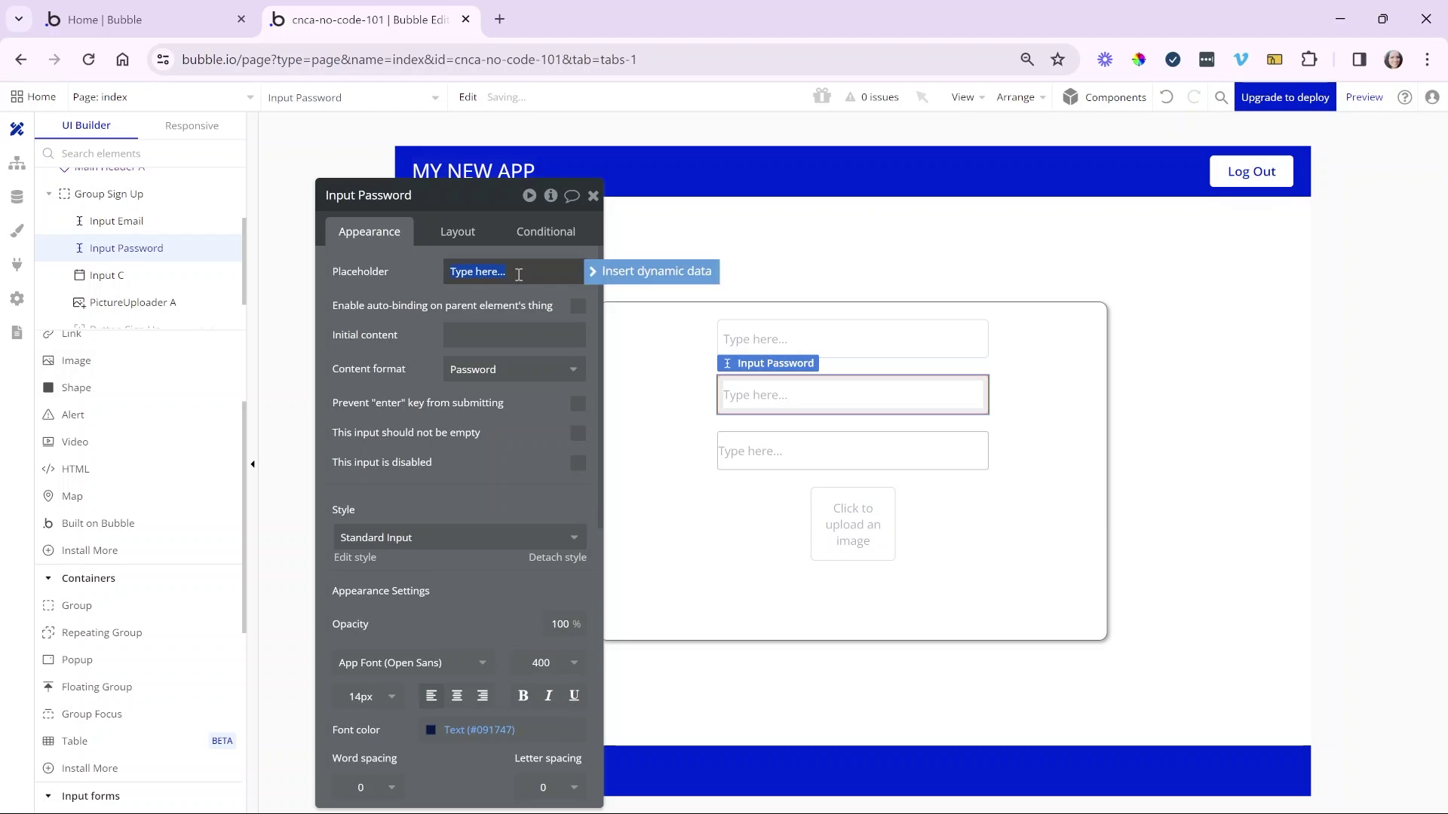
click(505, 284)
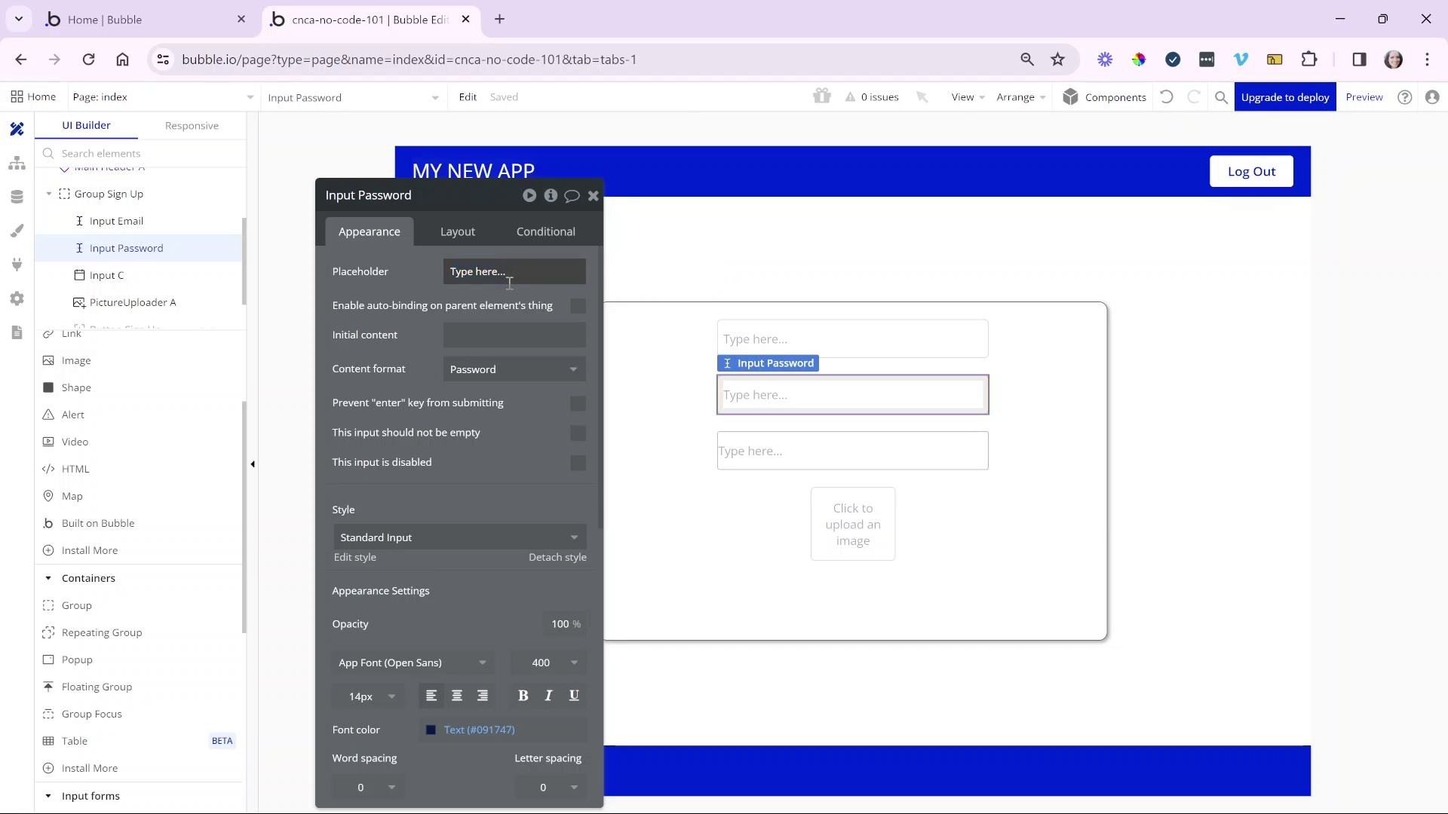
click(519, 280)
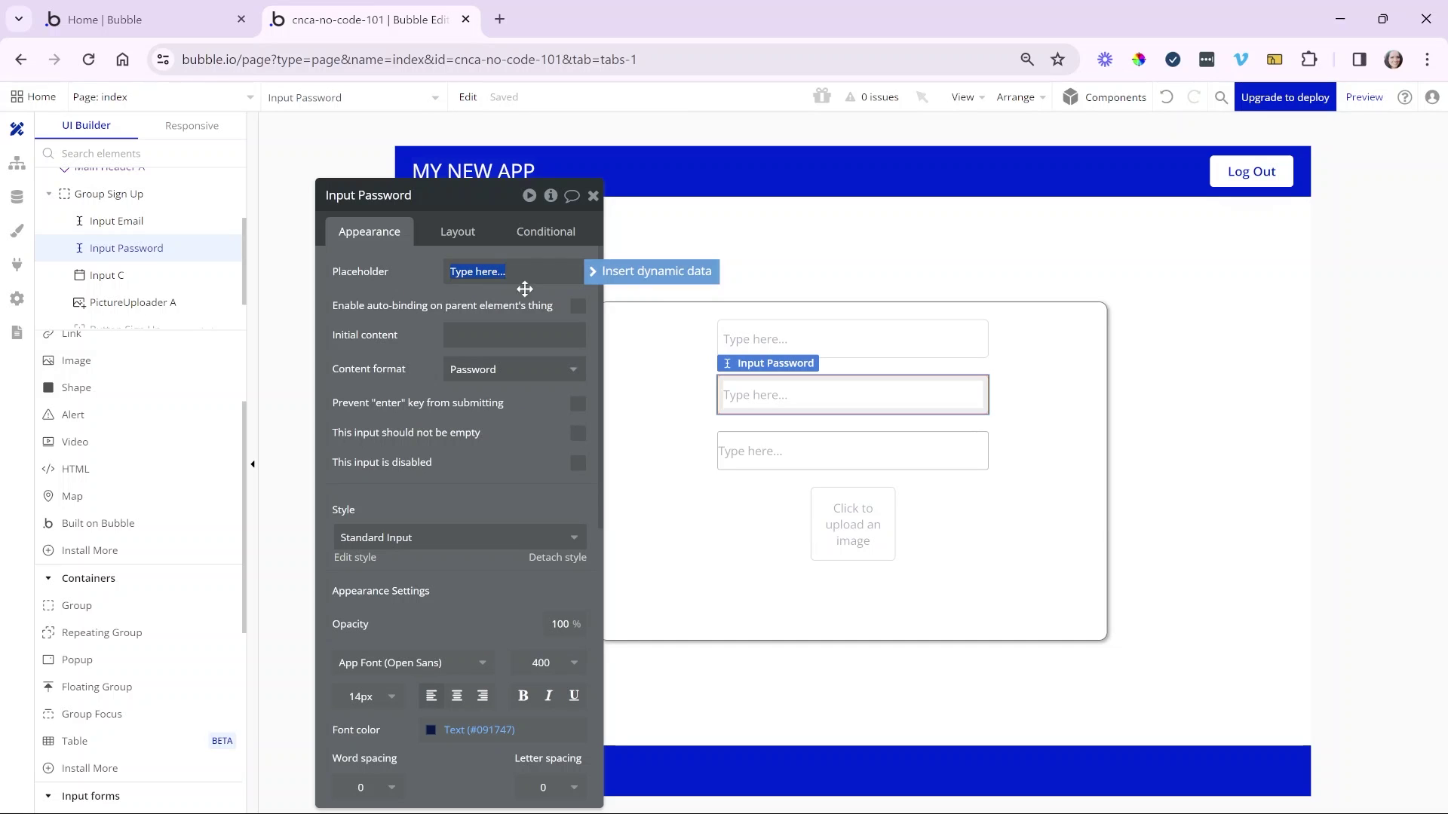
click(519, 332)
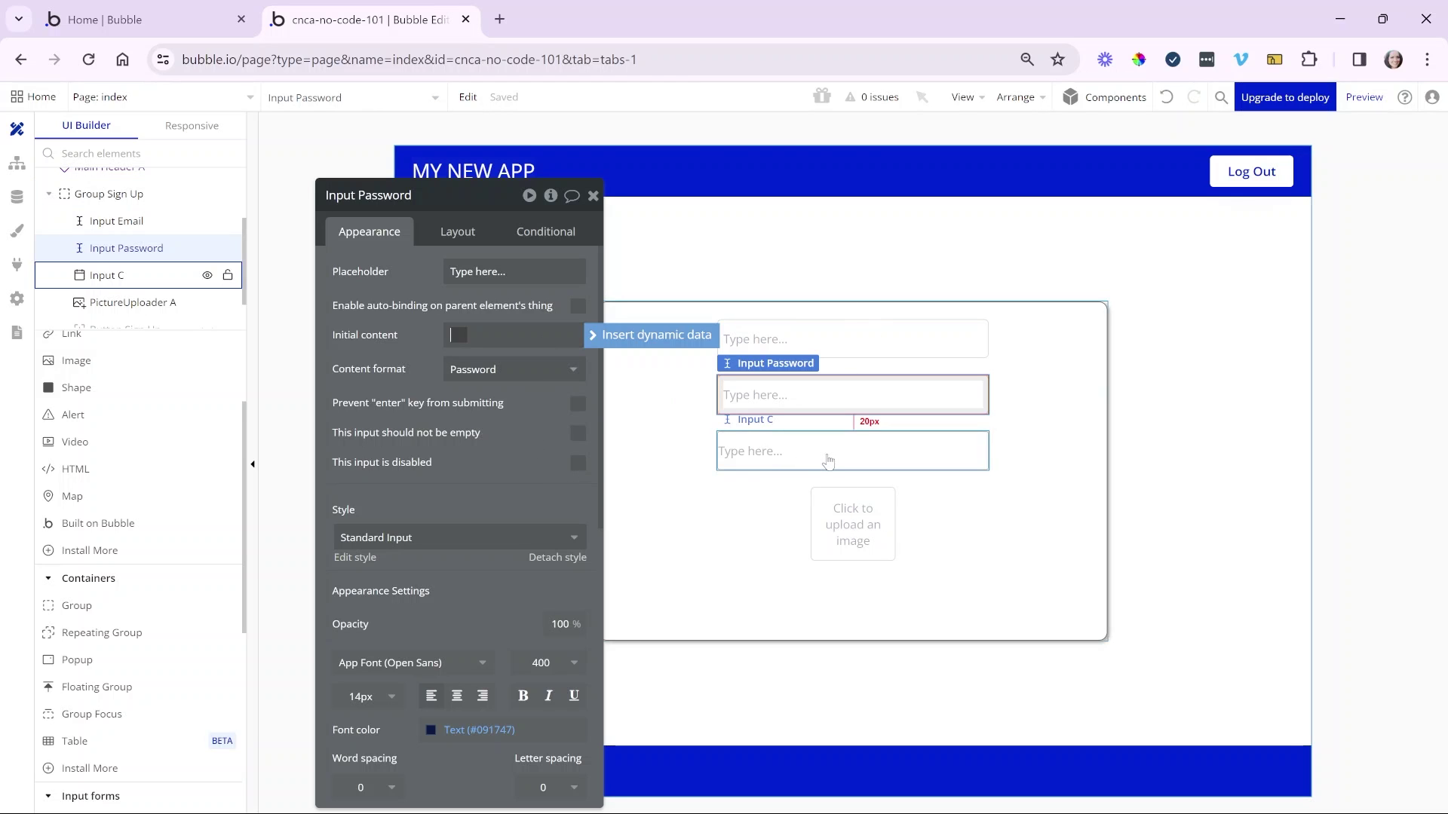
click(926, 464)
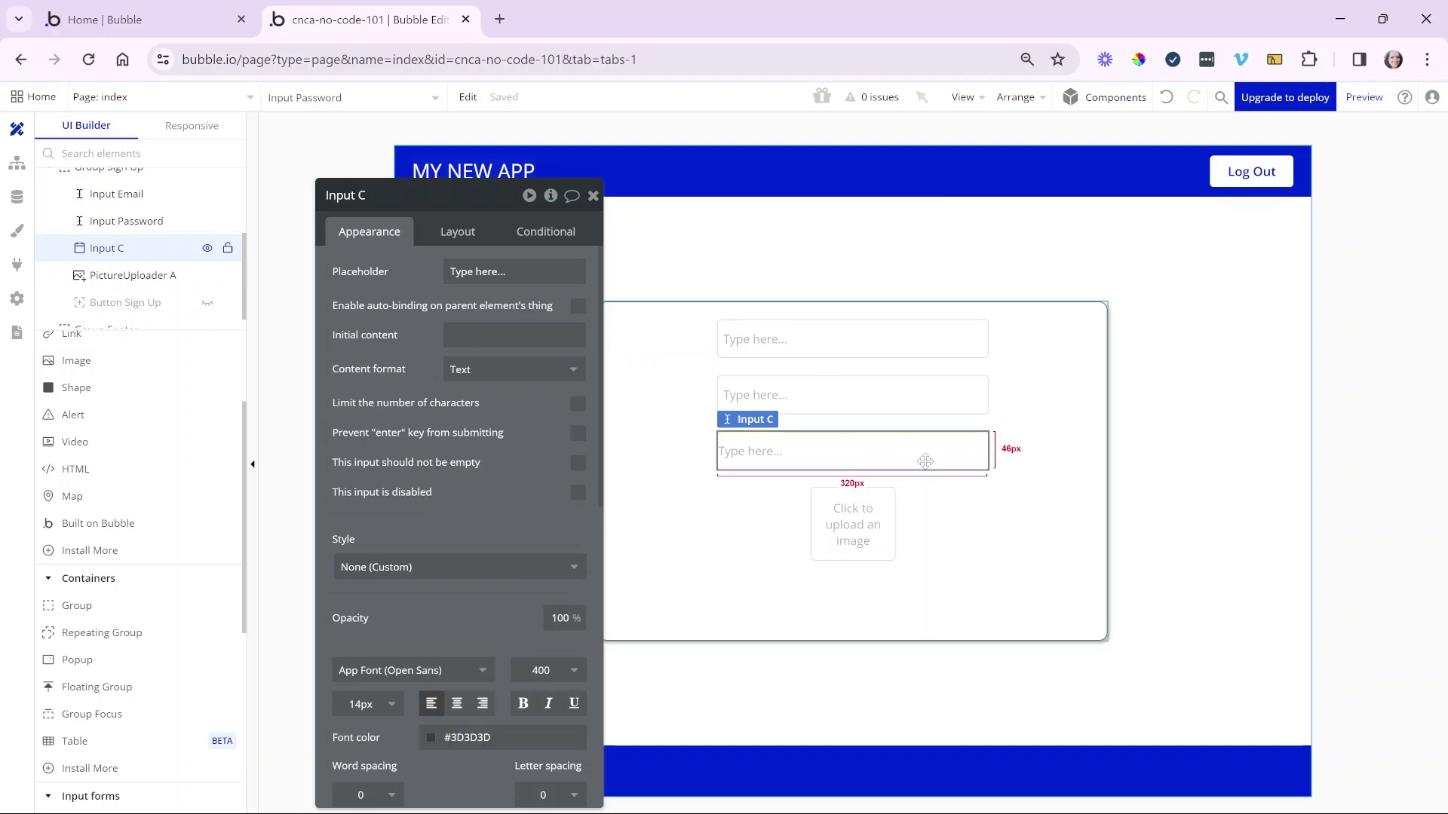
- Replace the third input with a Date/Time Picker using the Date input type
click(538, 367)
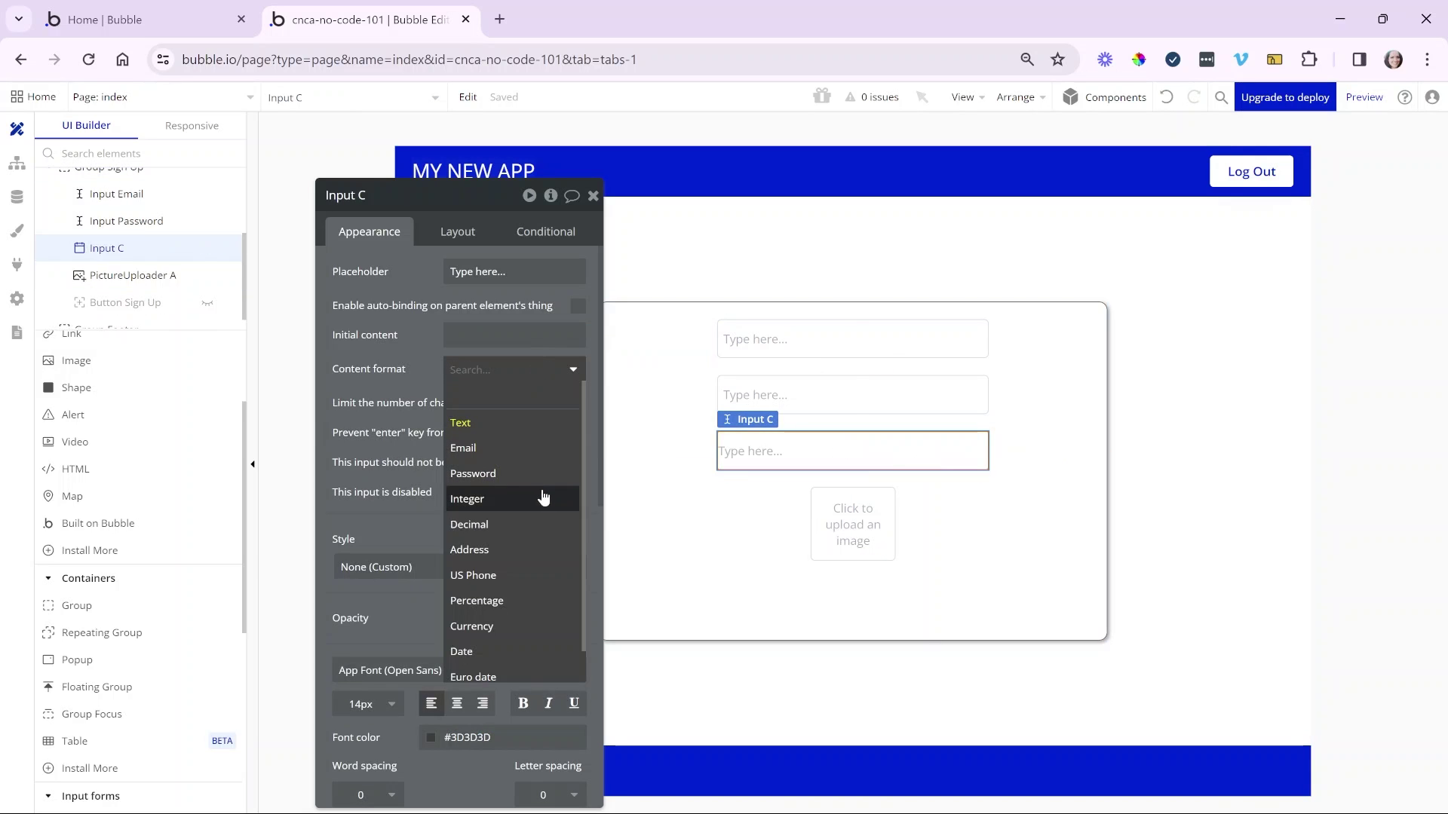
click(893, 452)
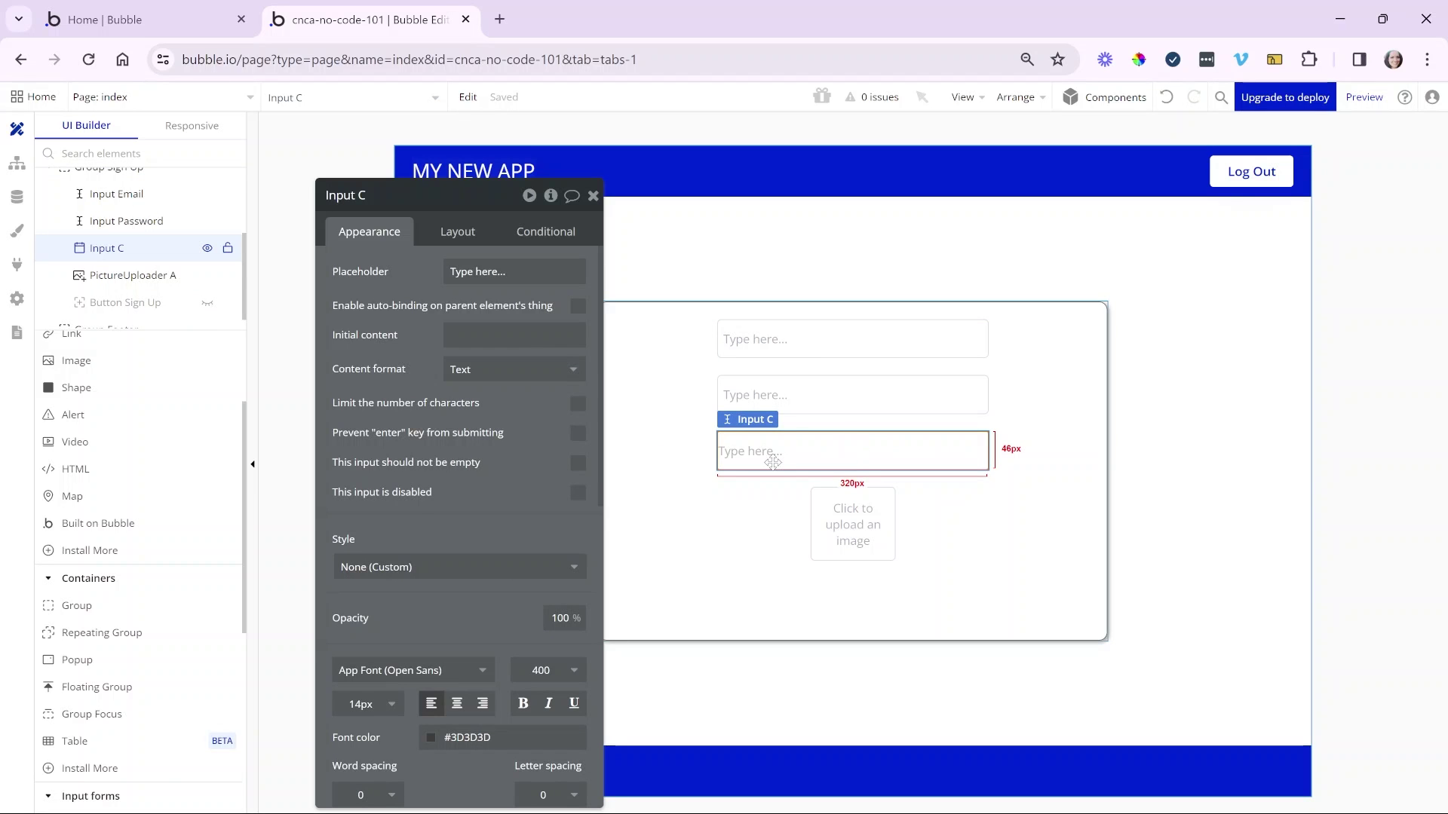
right_click(841, 458)
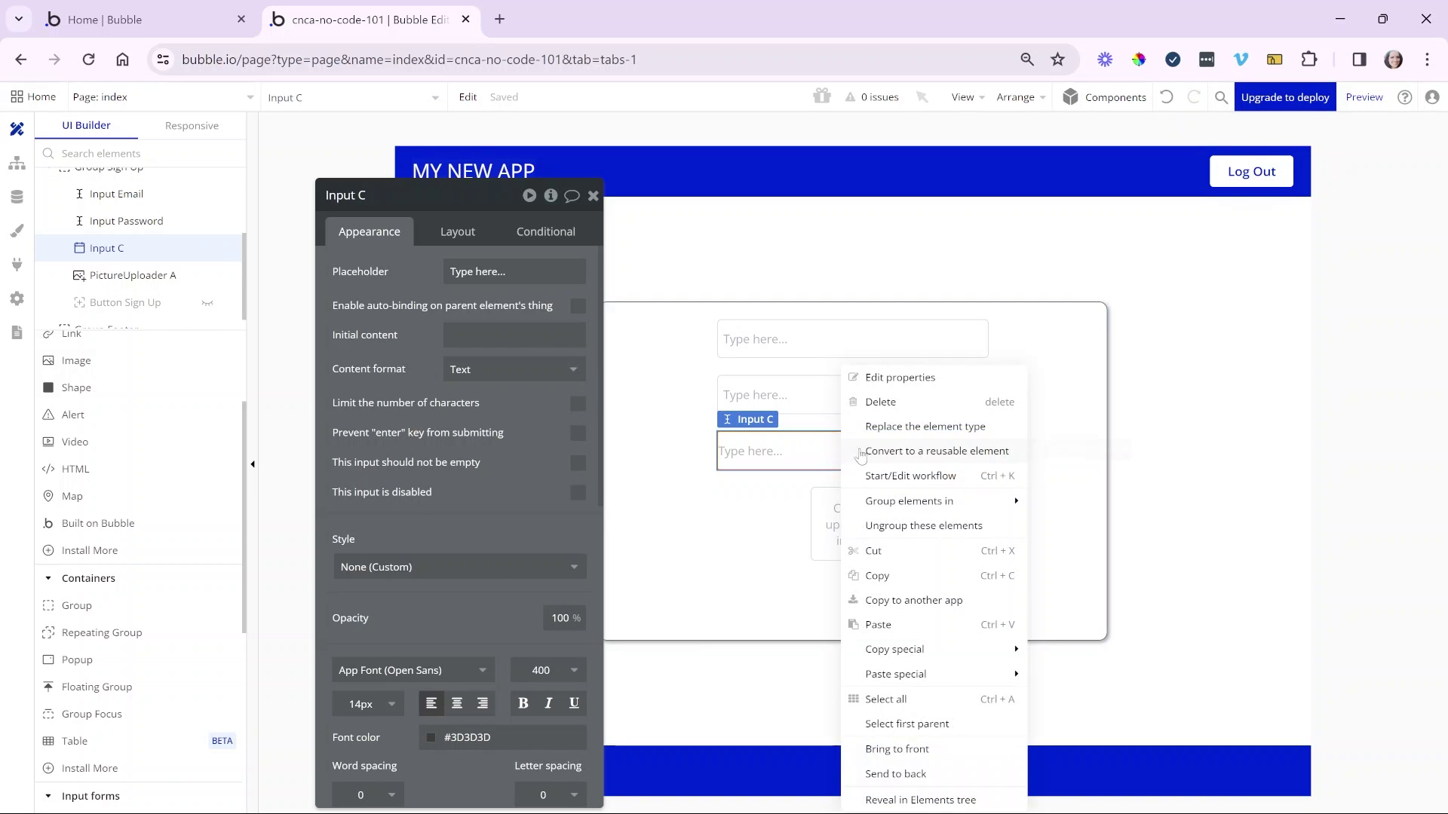
click(946, 428)
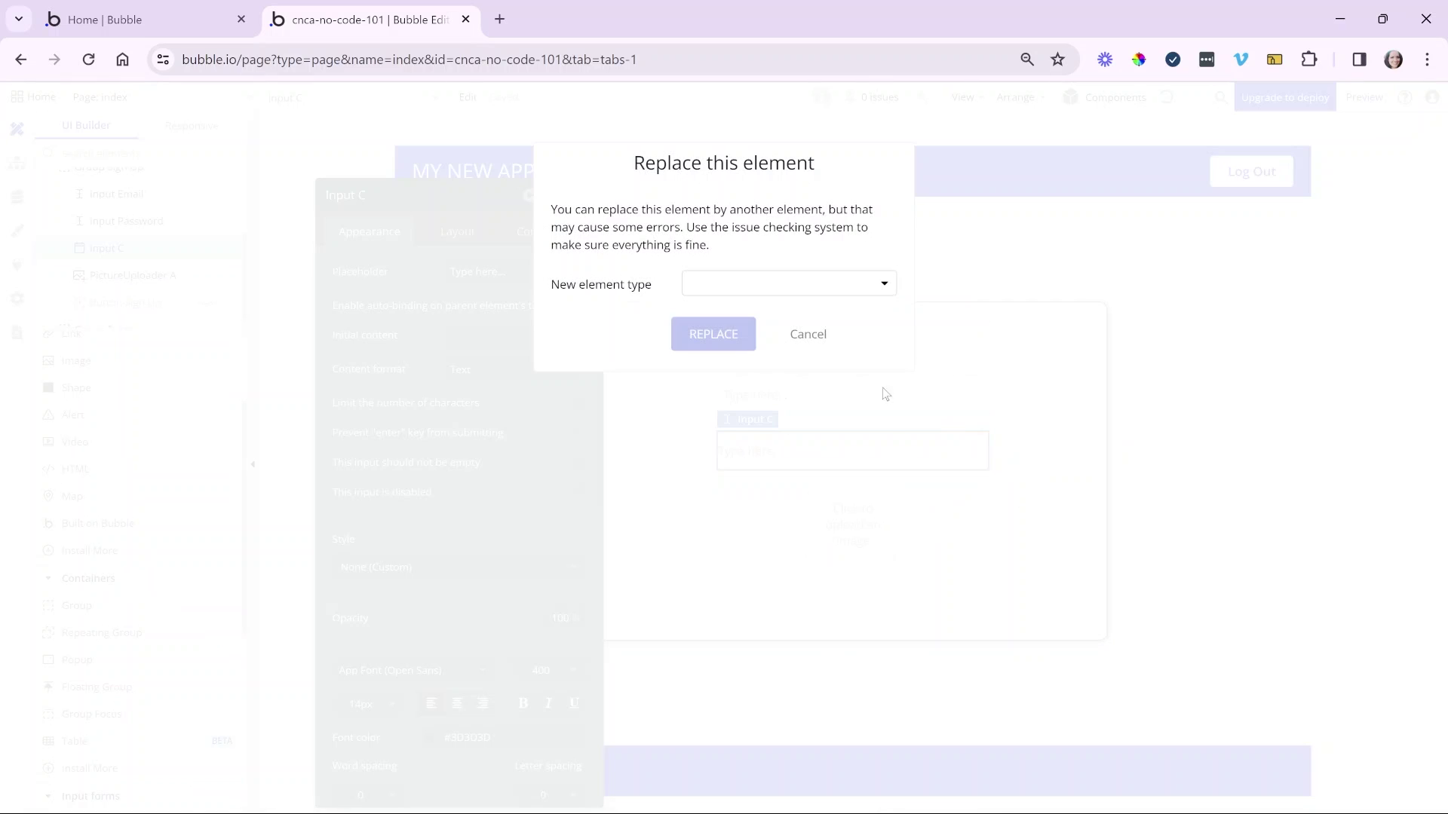
click(832, 291)
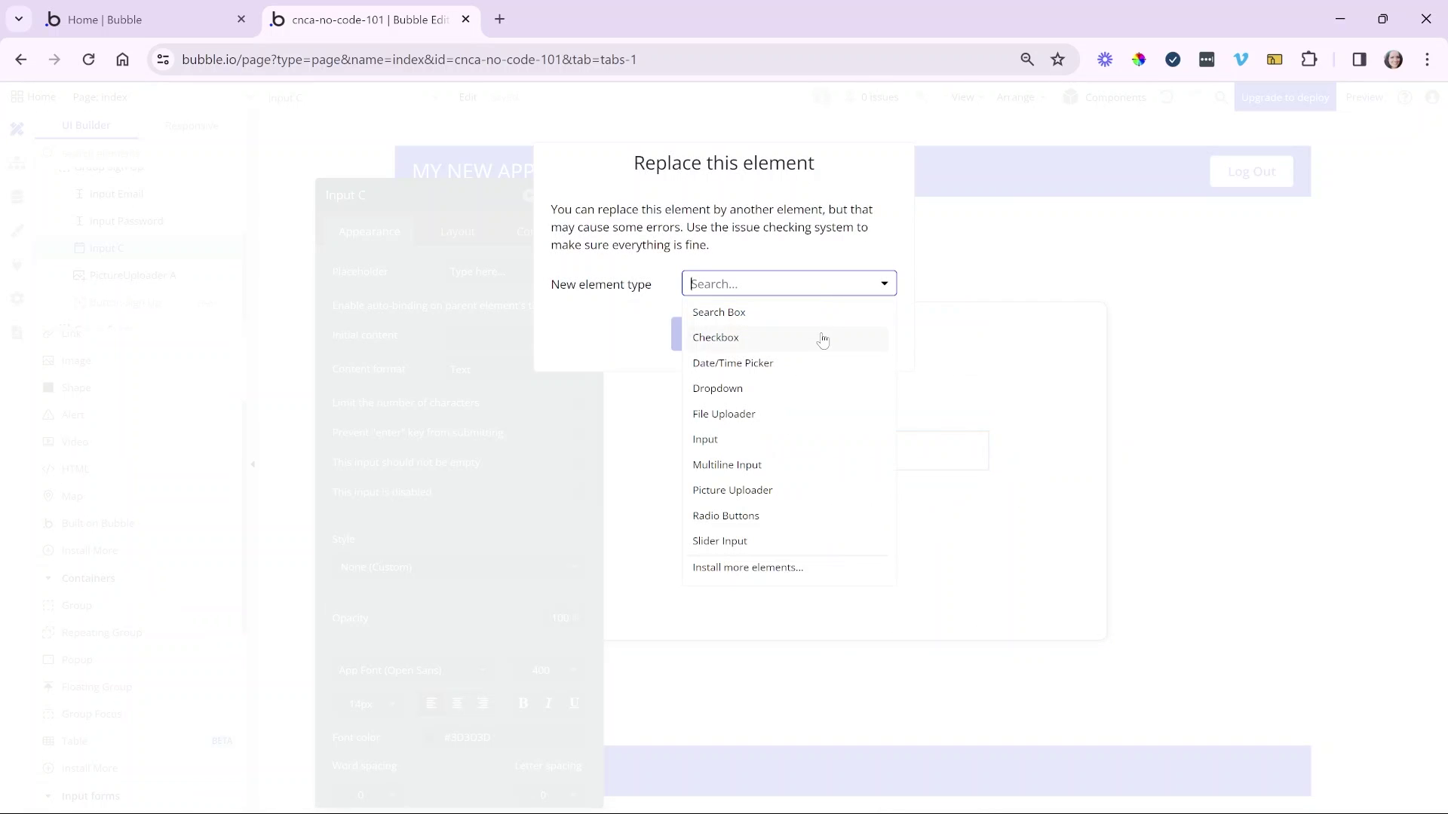
click(819, 367)
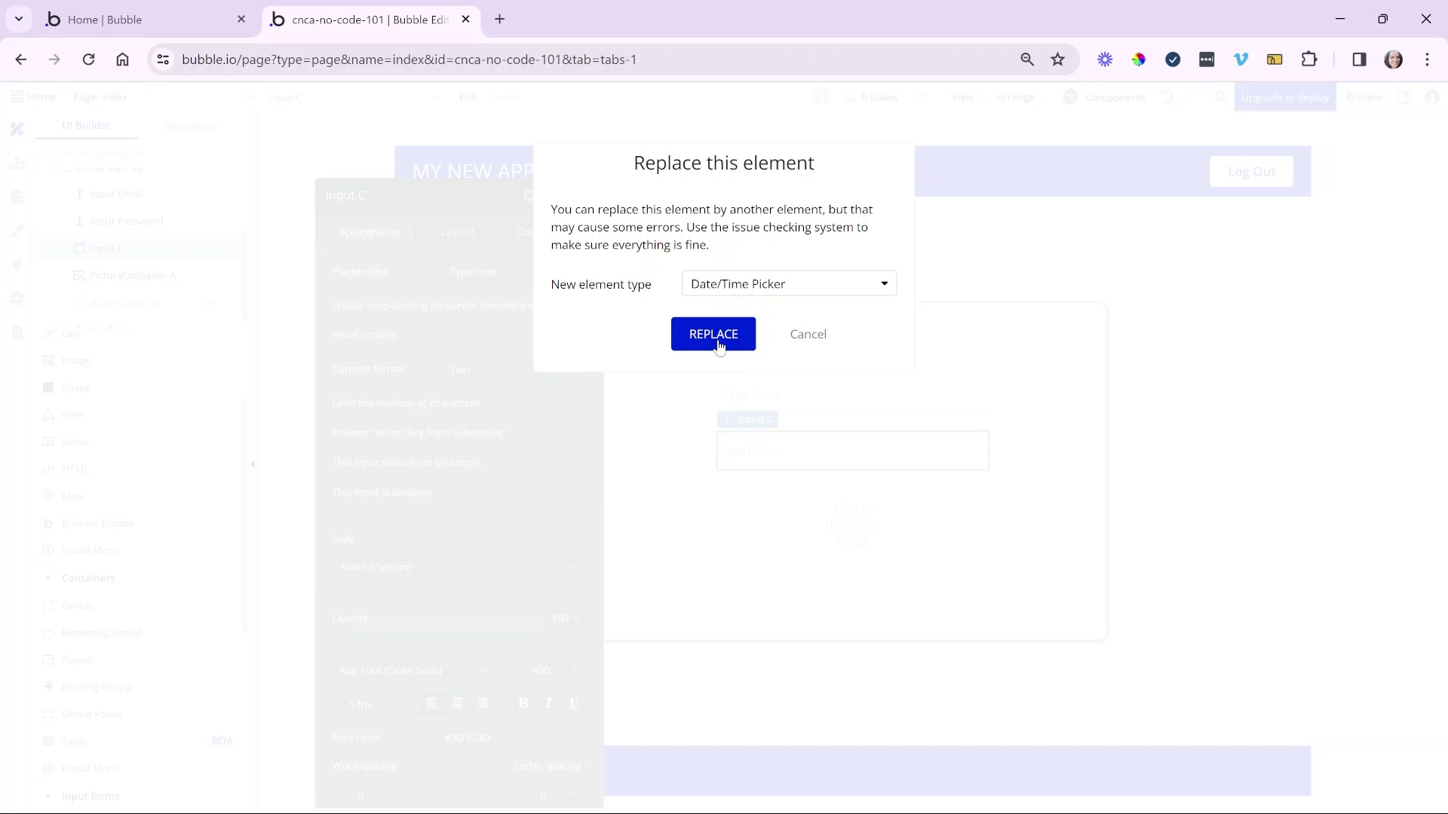
click(713, 335)
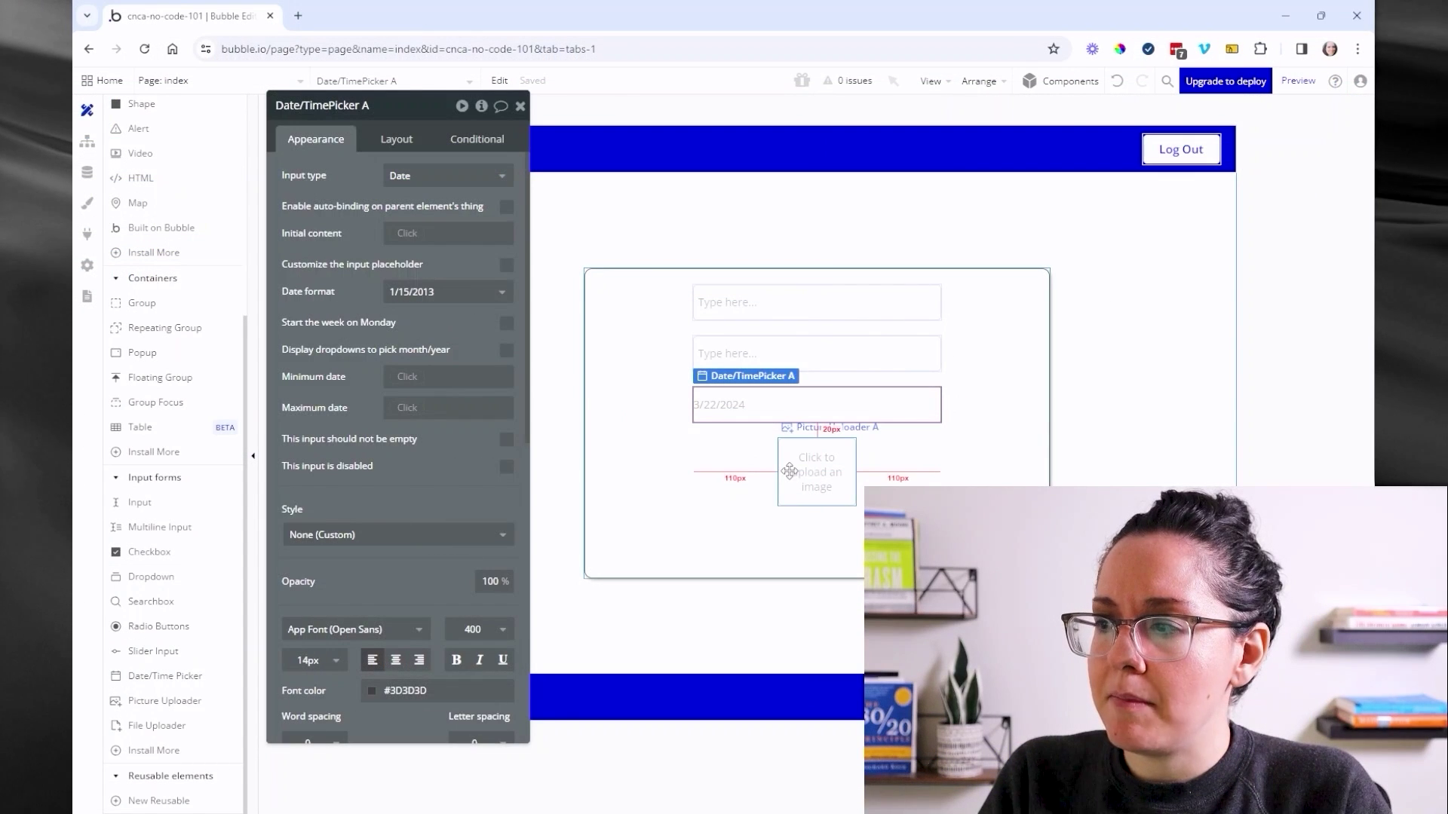
click(789, 472)
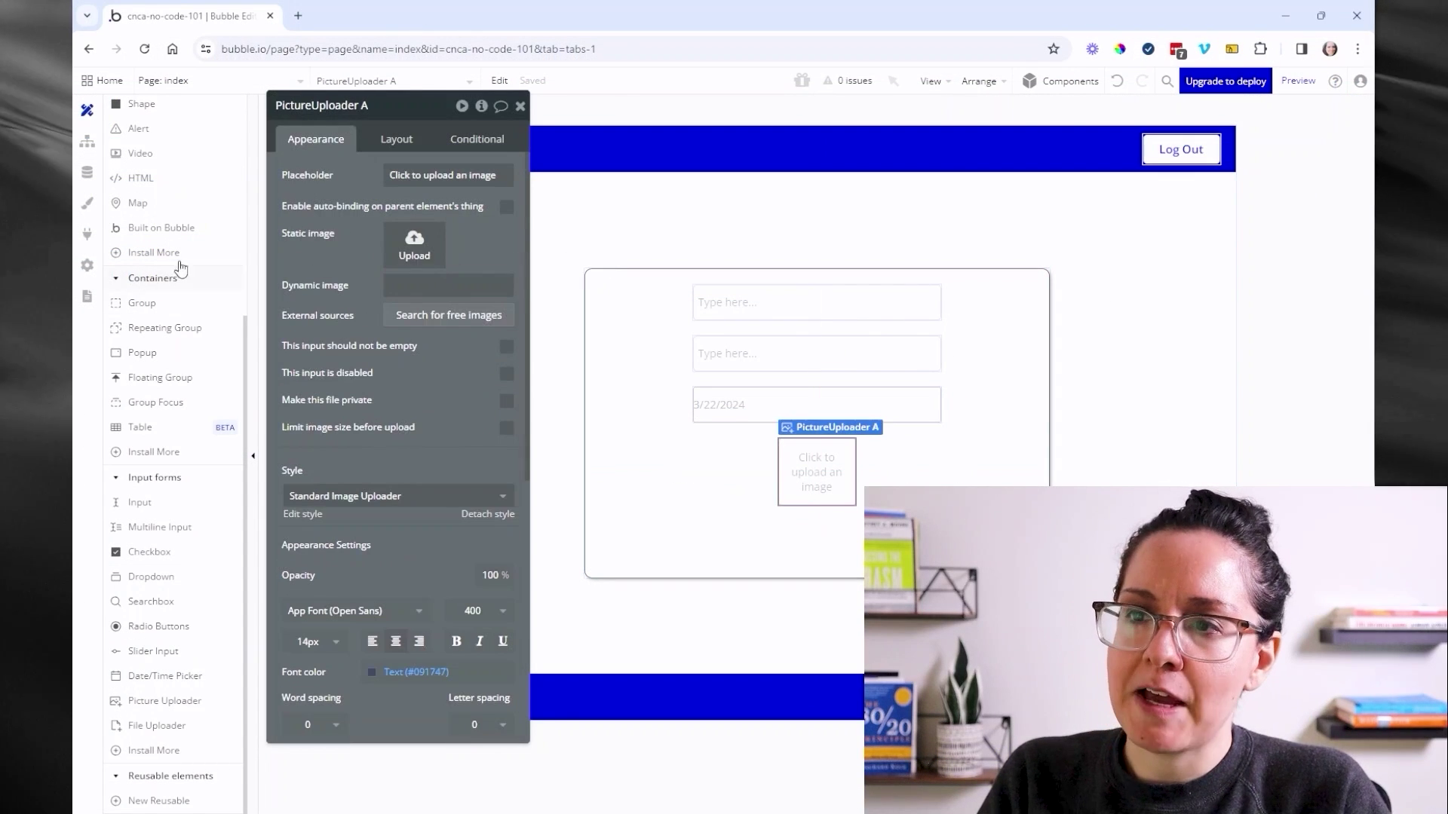
scroll(158, 301, up, 5)
- Add a button labelled 'Sign Up' at the bottom of the sign-up group, centred
click(151, 320)
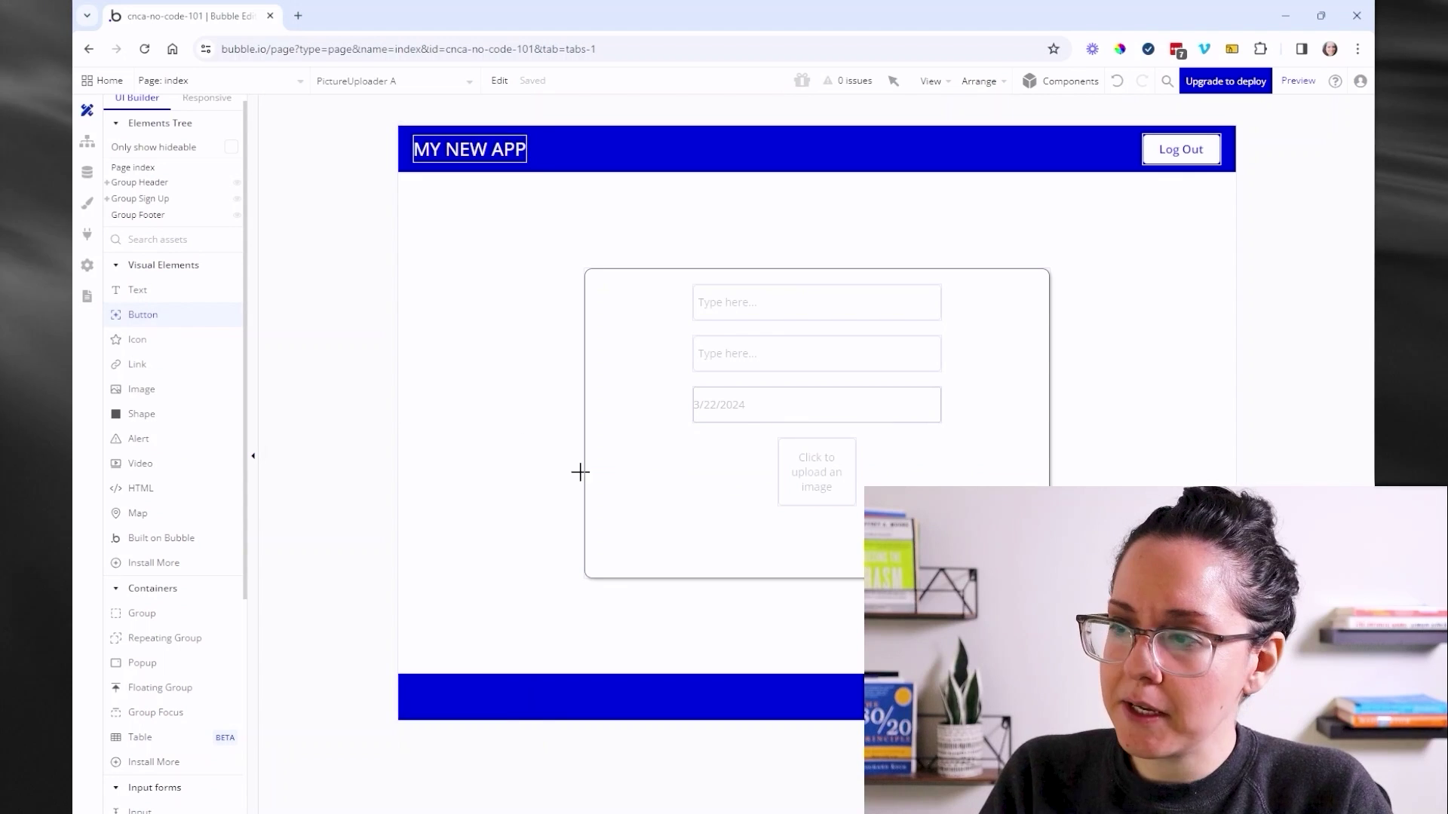
drag(738, 517, 875, 558)
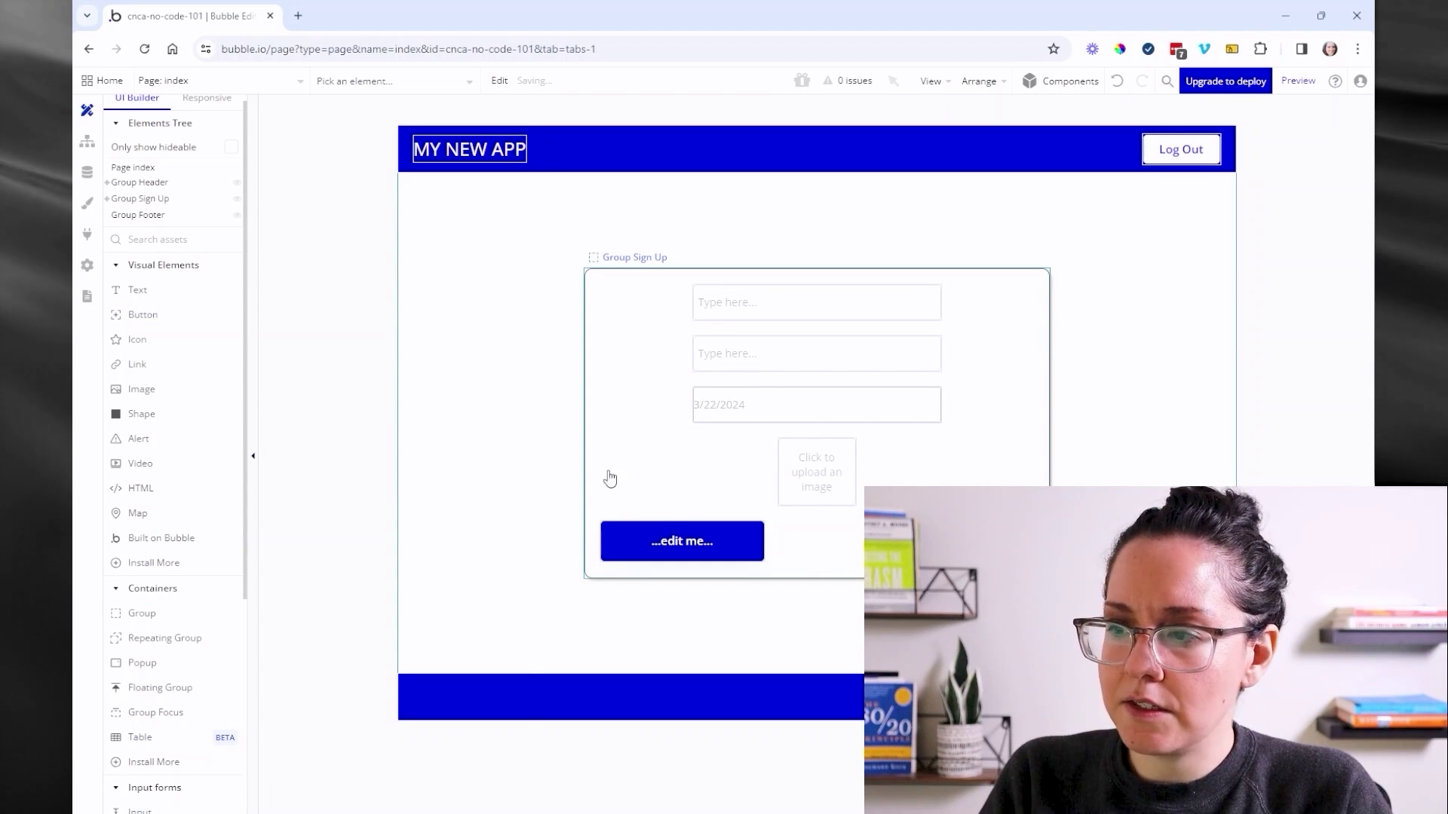
double_click(656, 540)
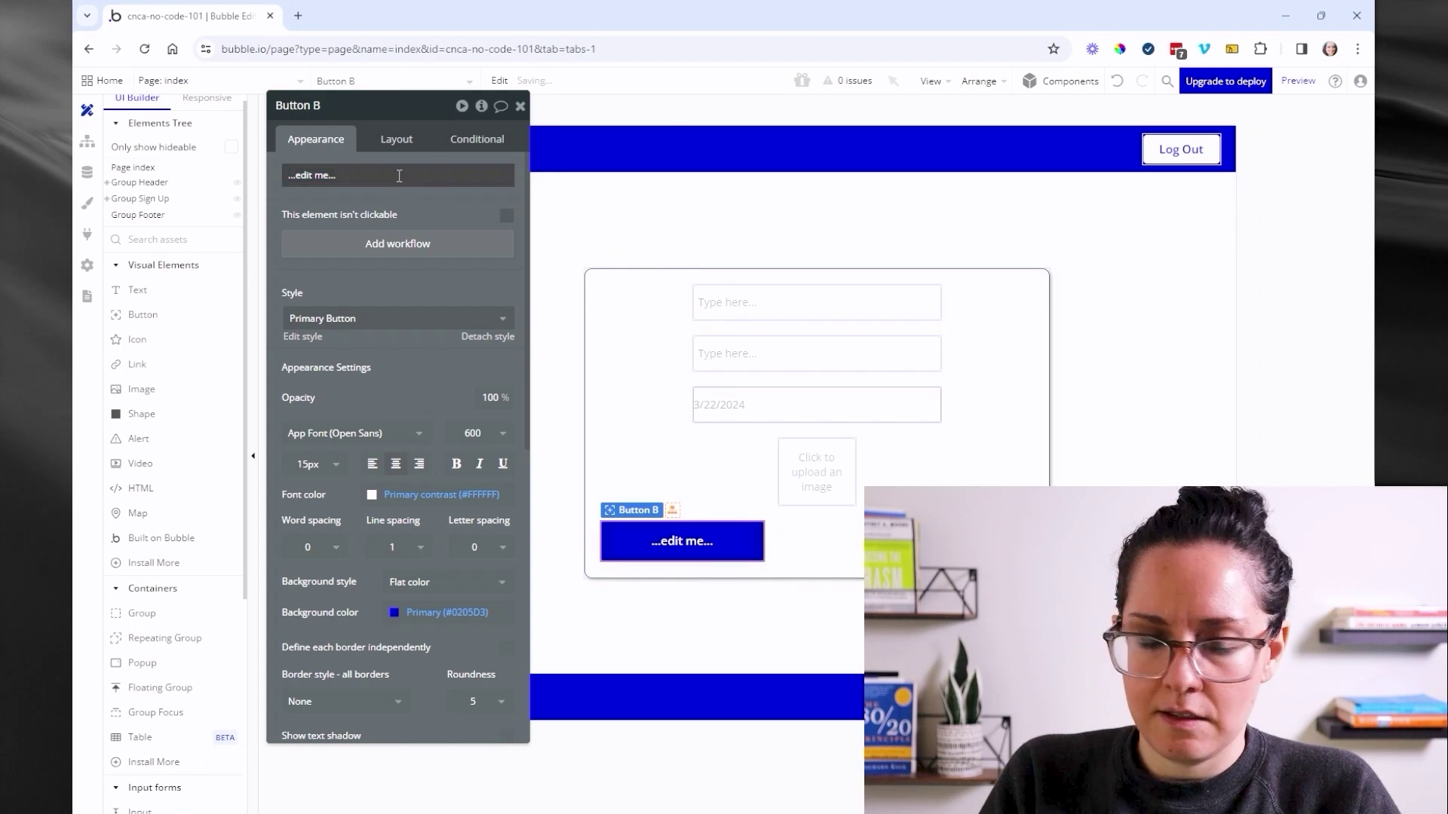
key(BackSpace)
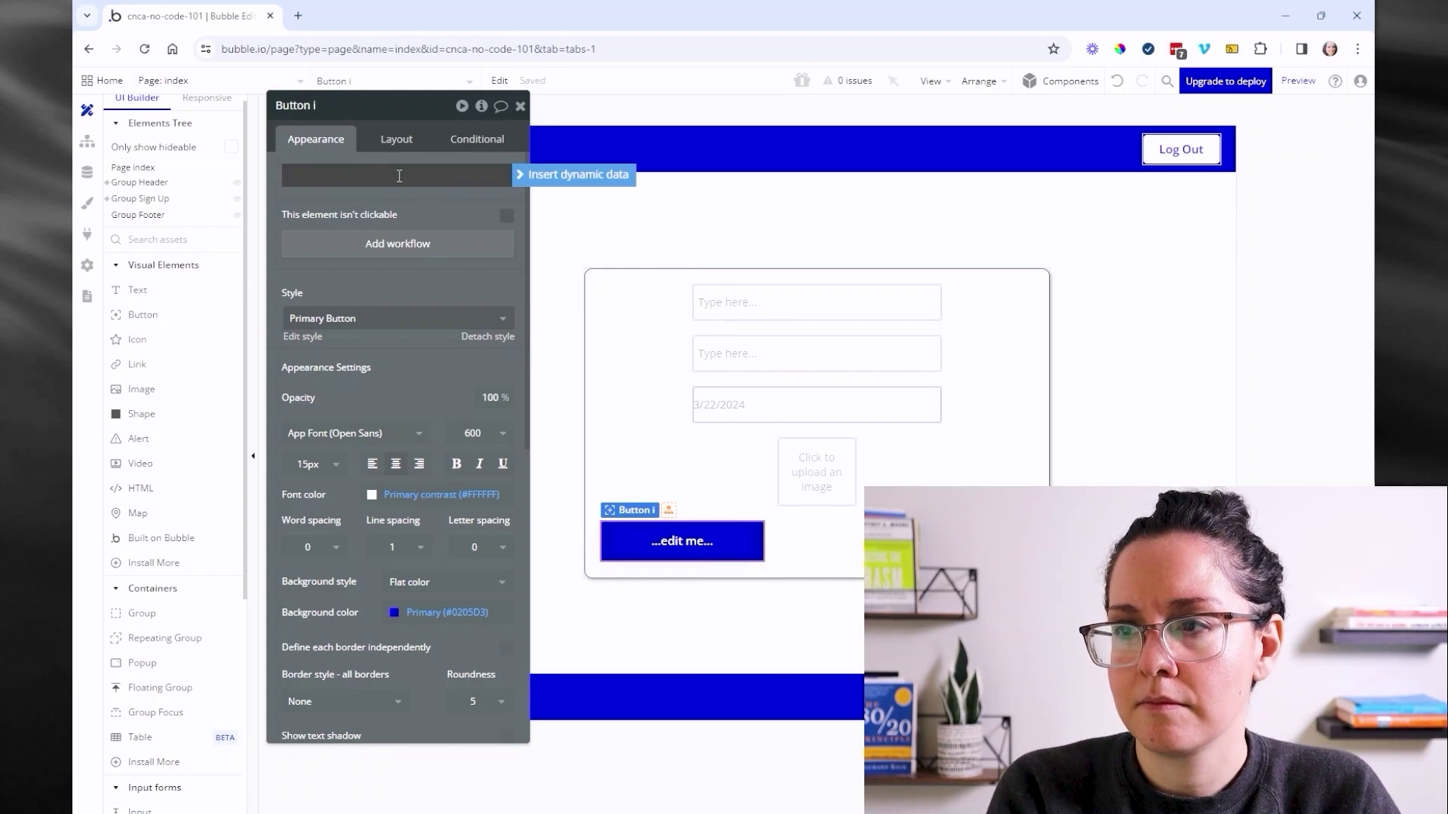
text(i)
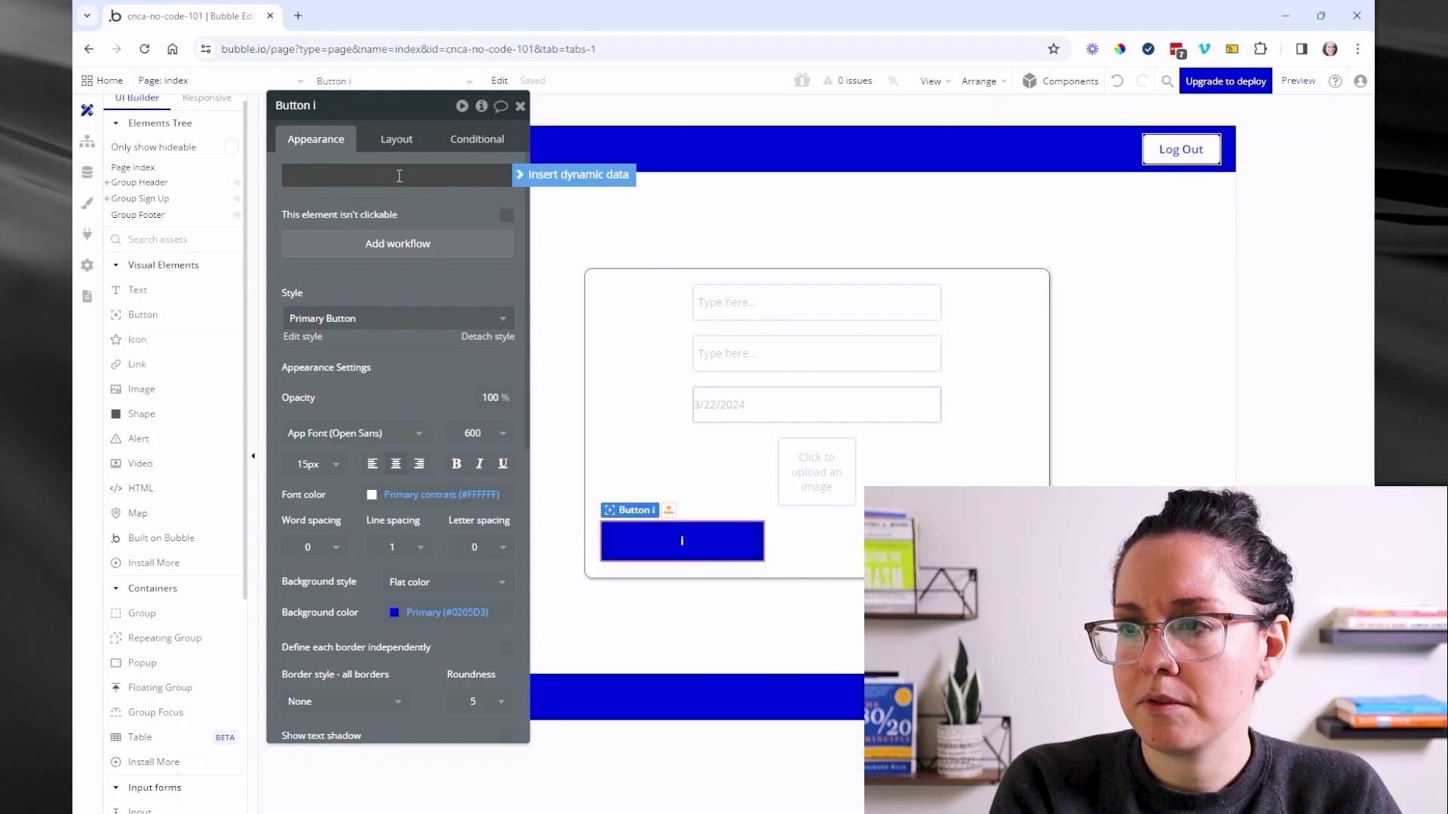
key(BackSpace)
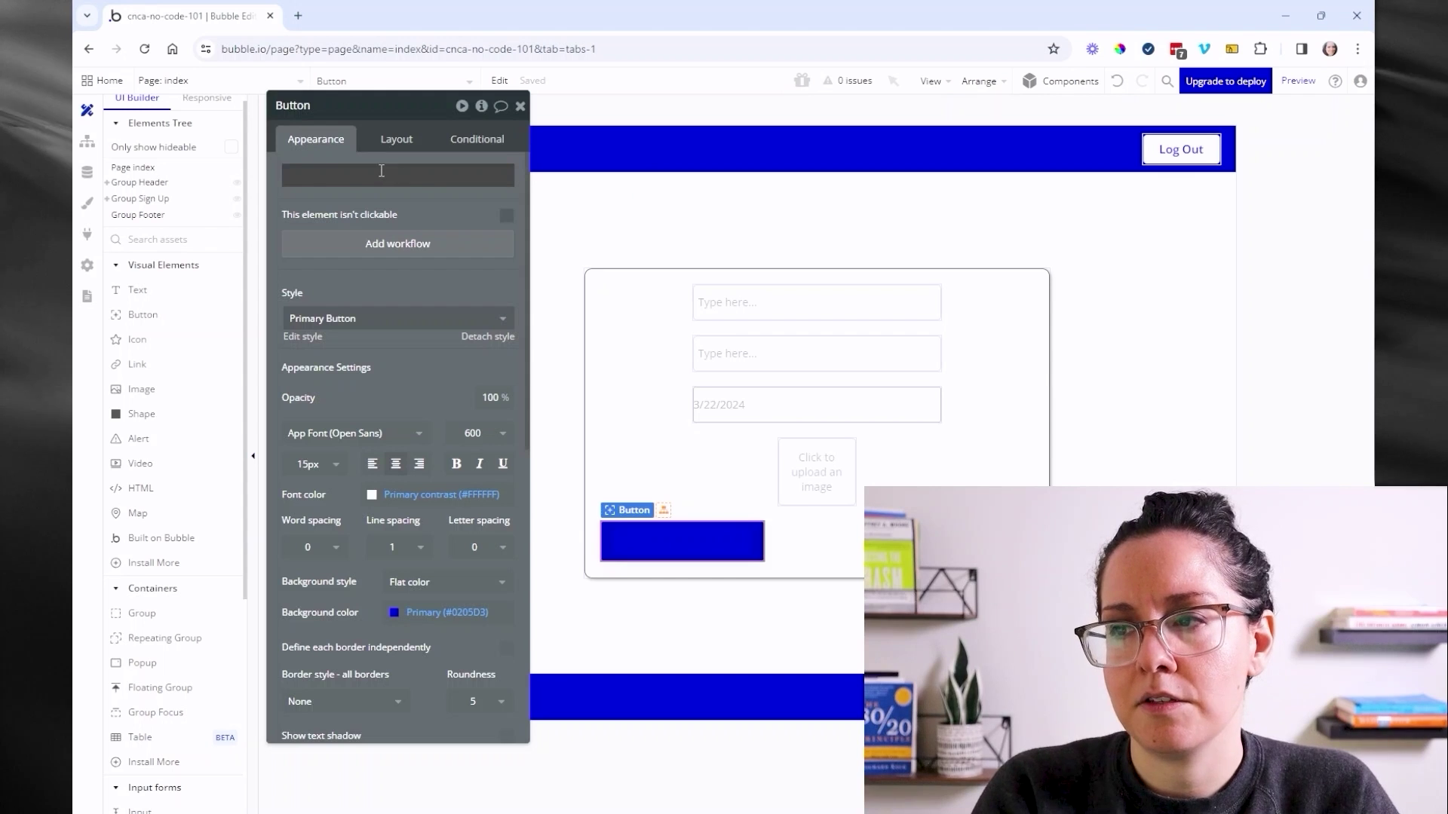
text(Sign Up)
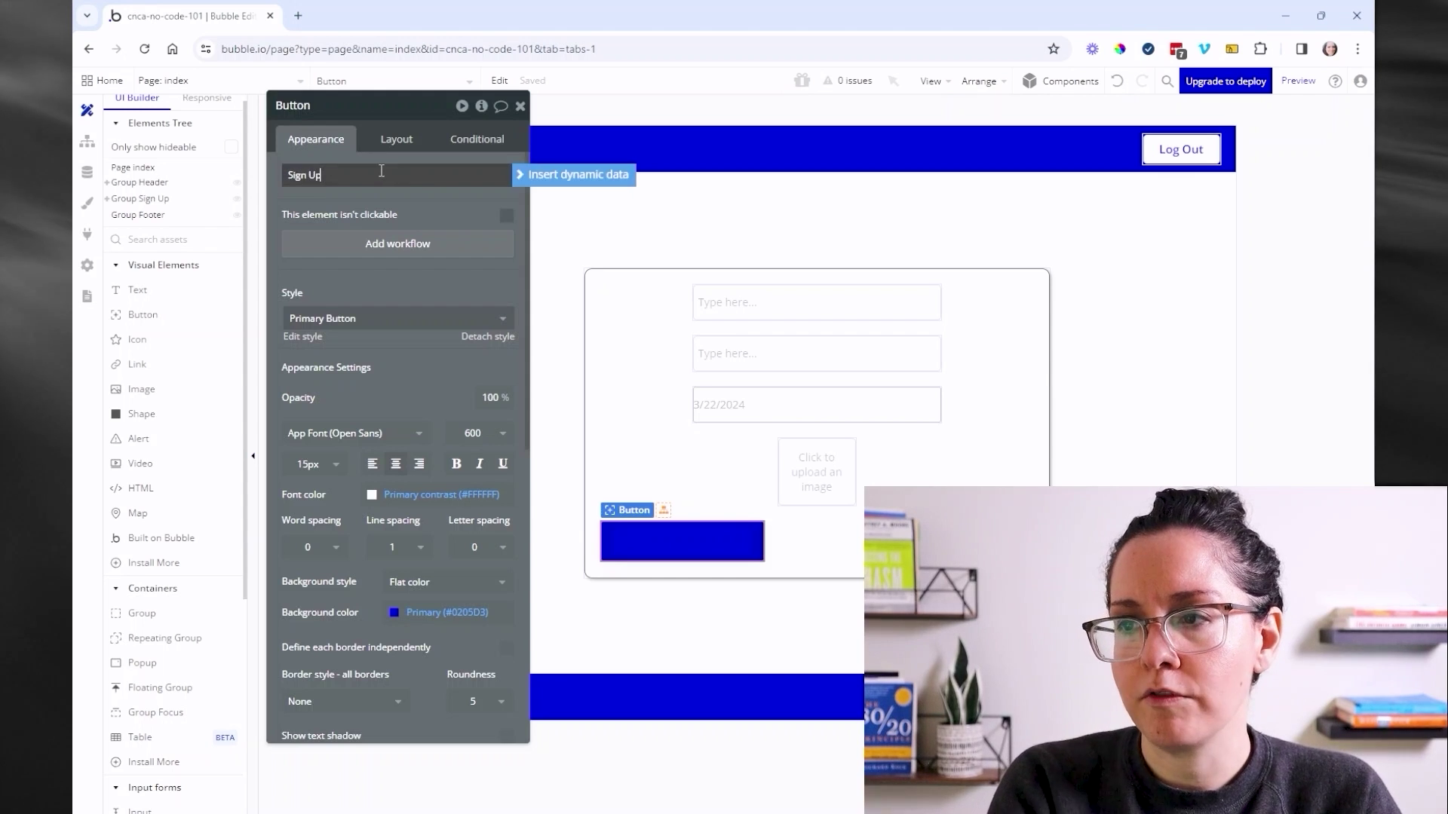
click(391, 205)
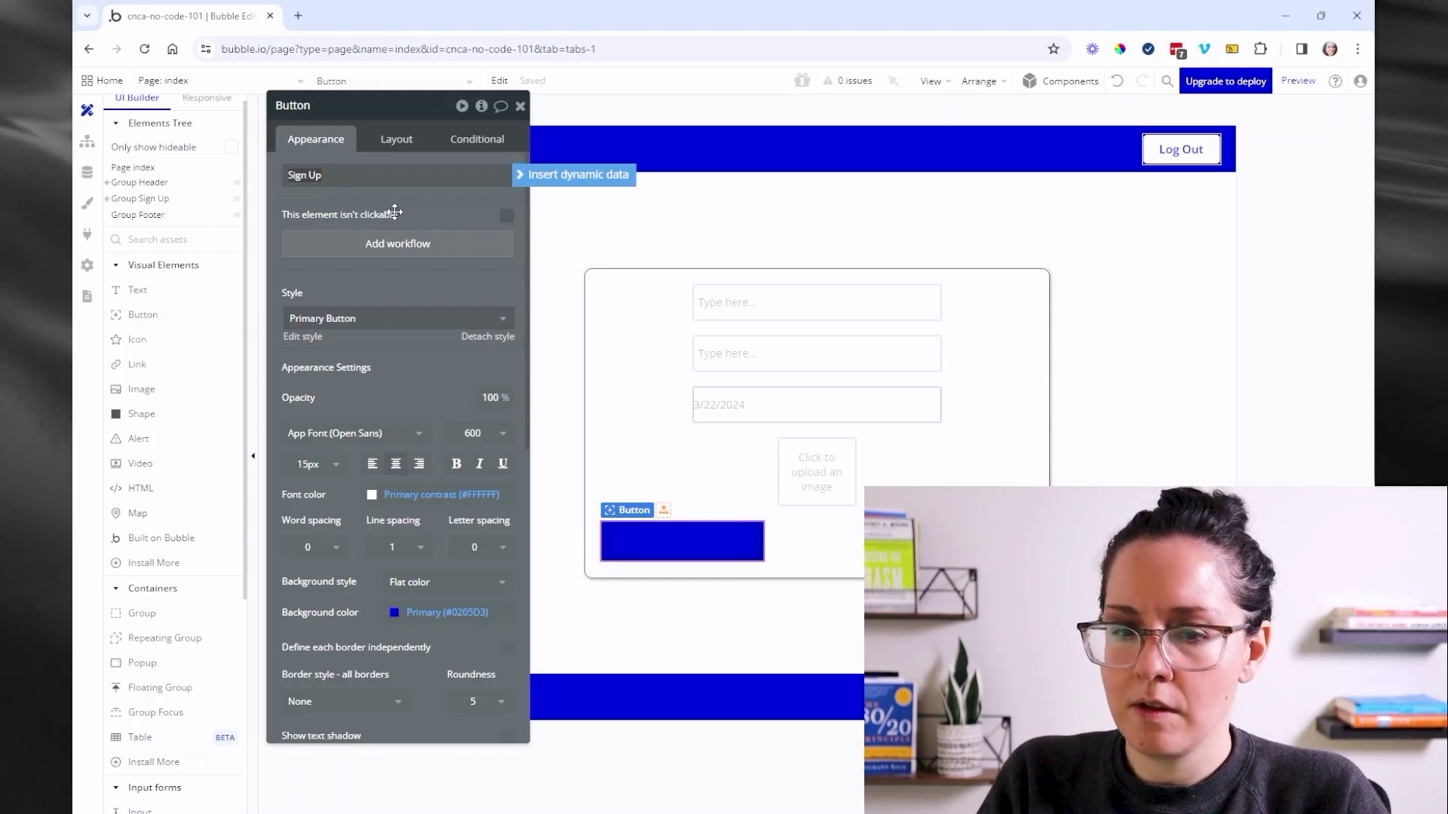
click(397, 140)
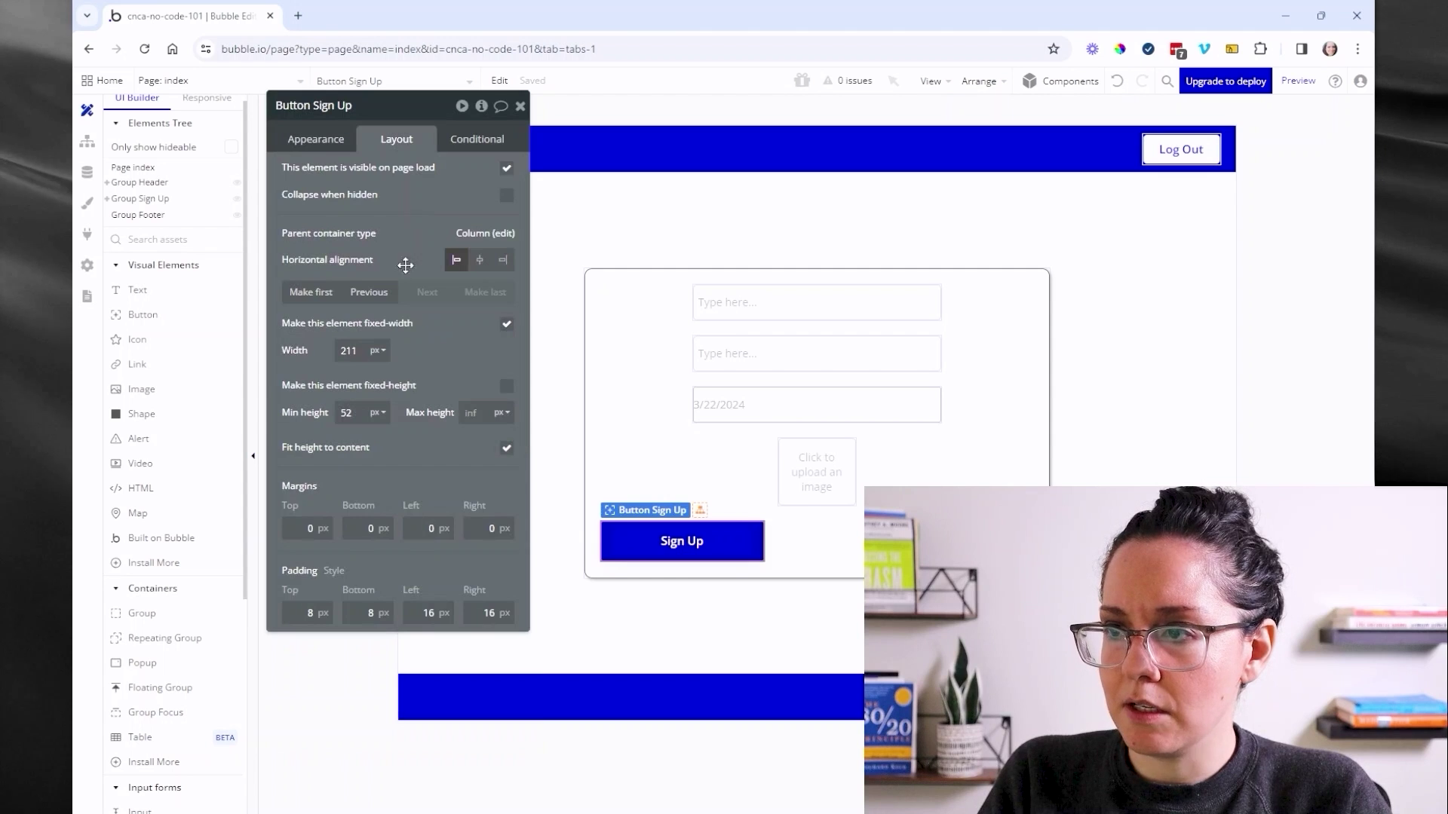
click(480, 265)
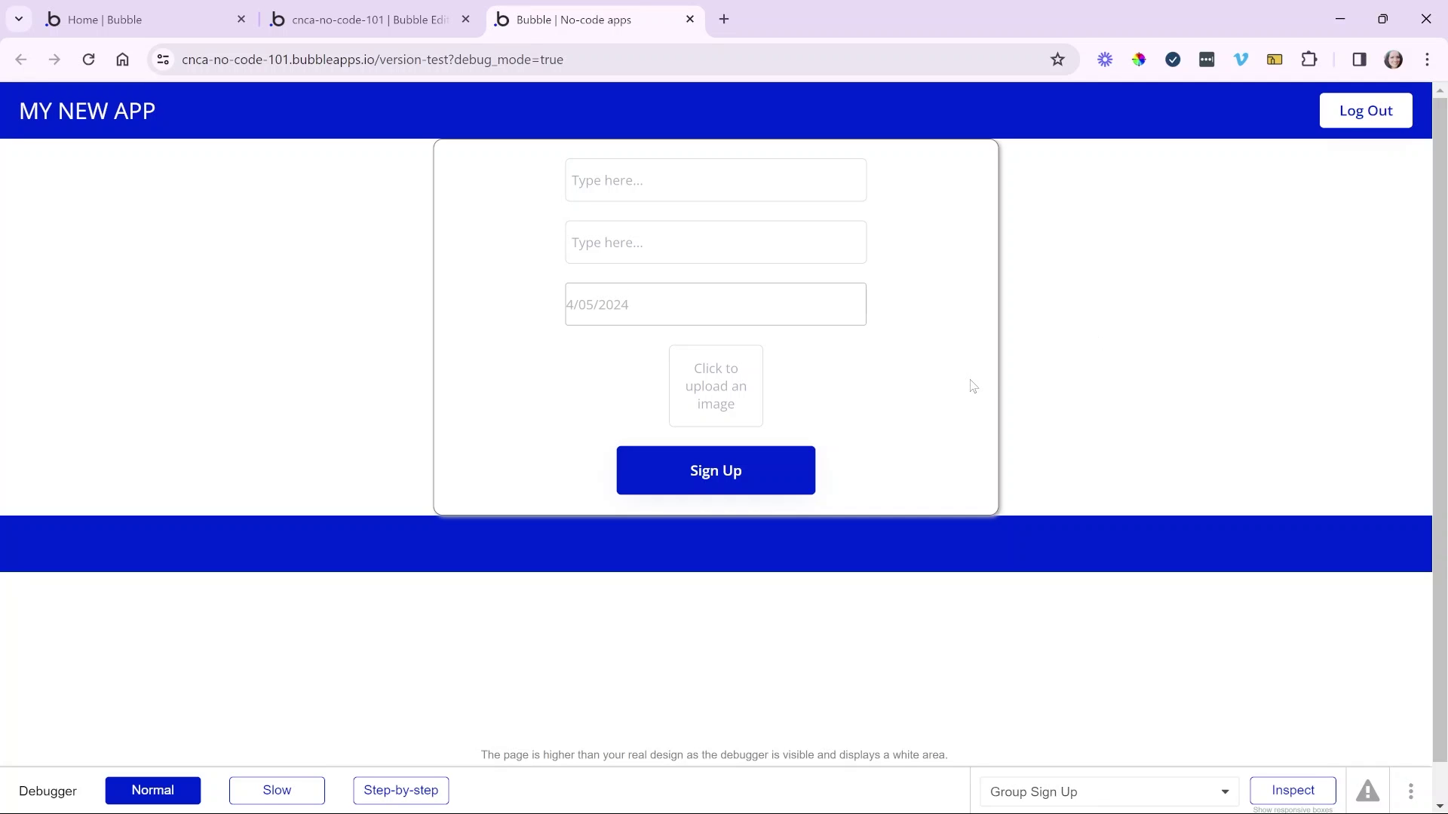
- Try out the first input, password and date fields in the preview
click(842, 188)
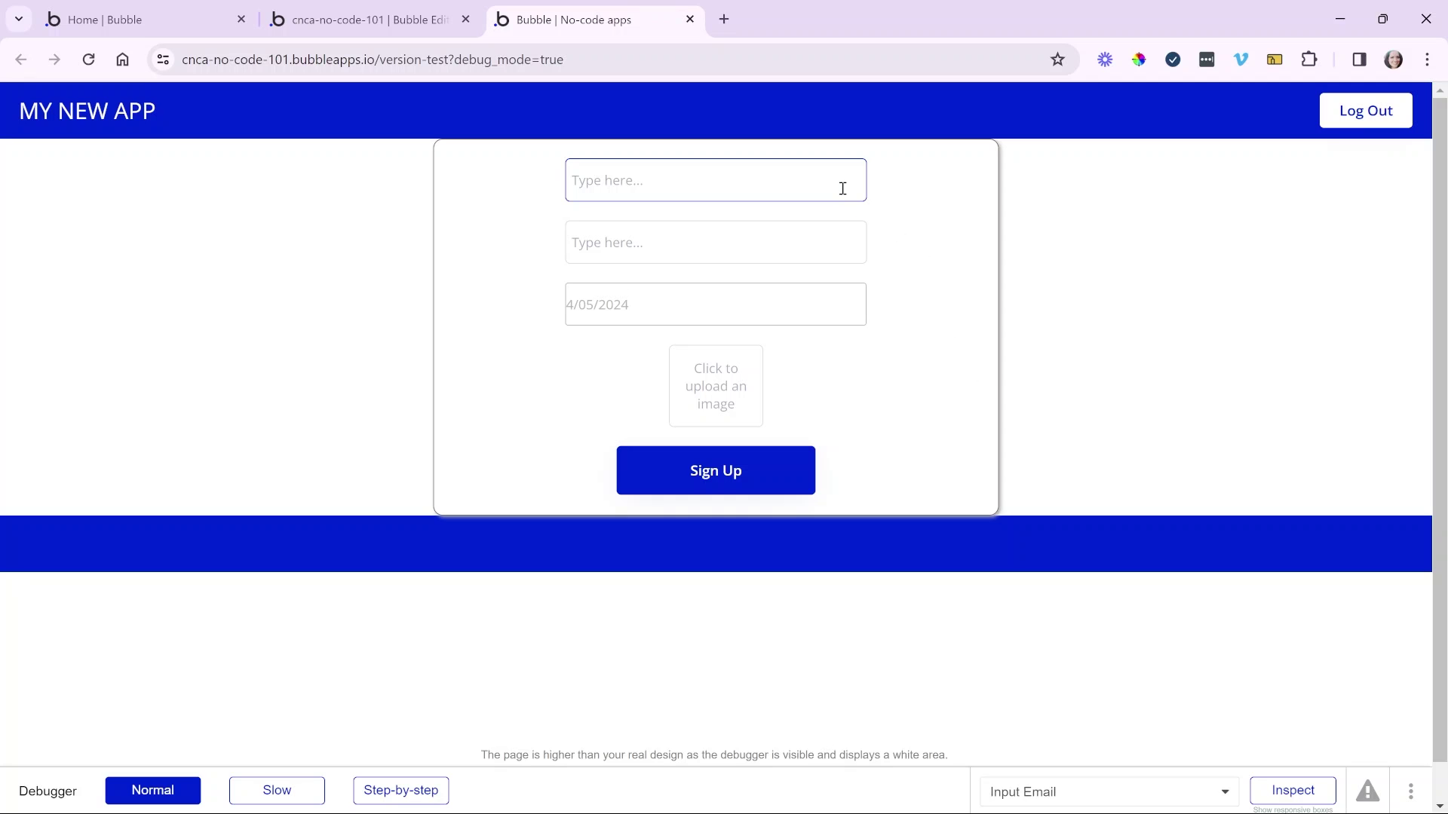
click(834, 260)
click(839, 306)
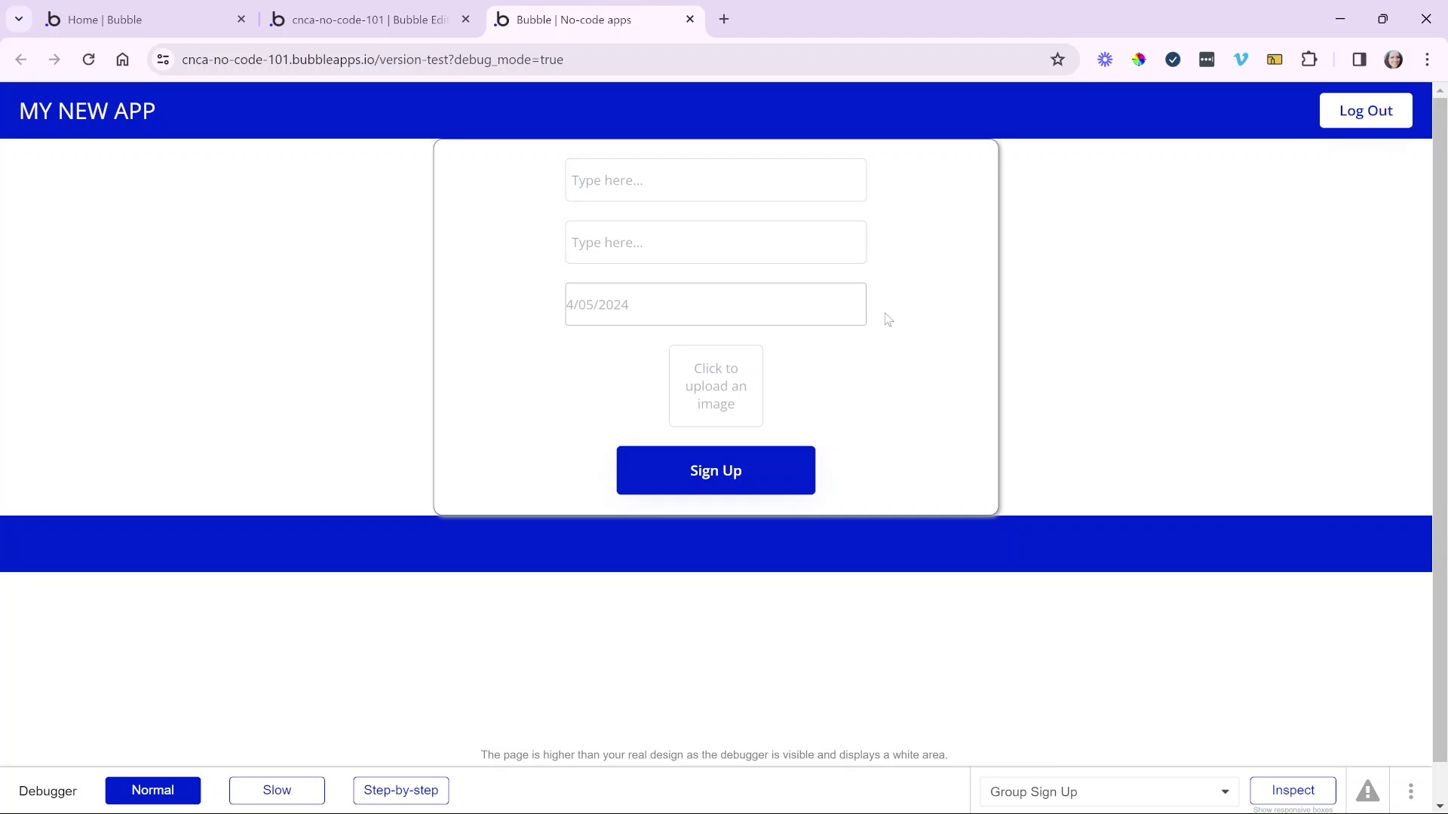
- Remove ?debug_mode=true from the preview's address and reload the page
click(486, 61)
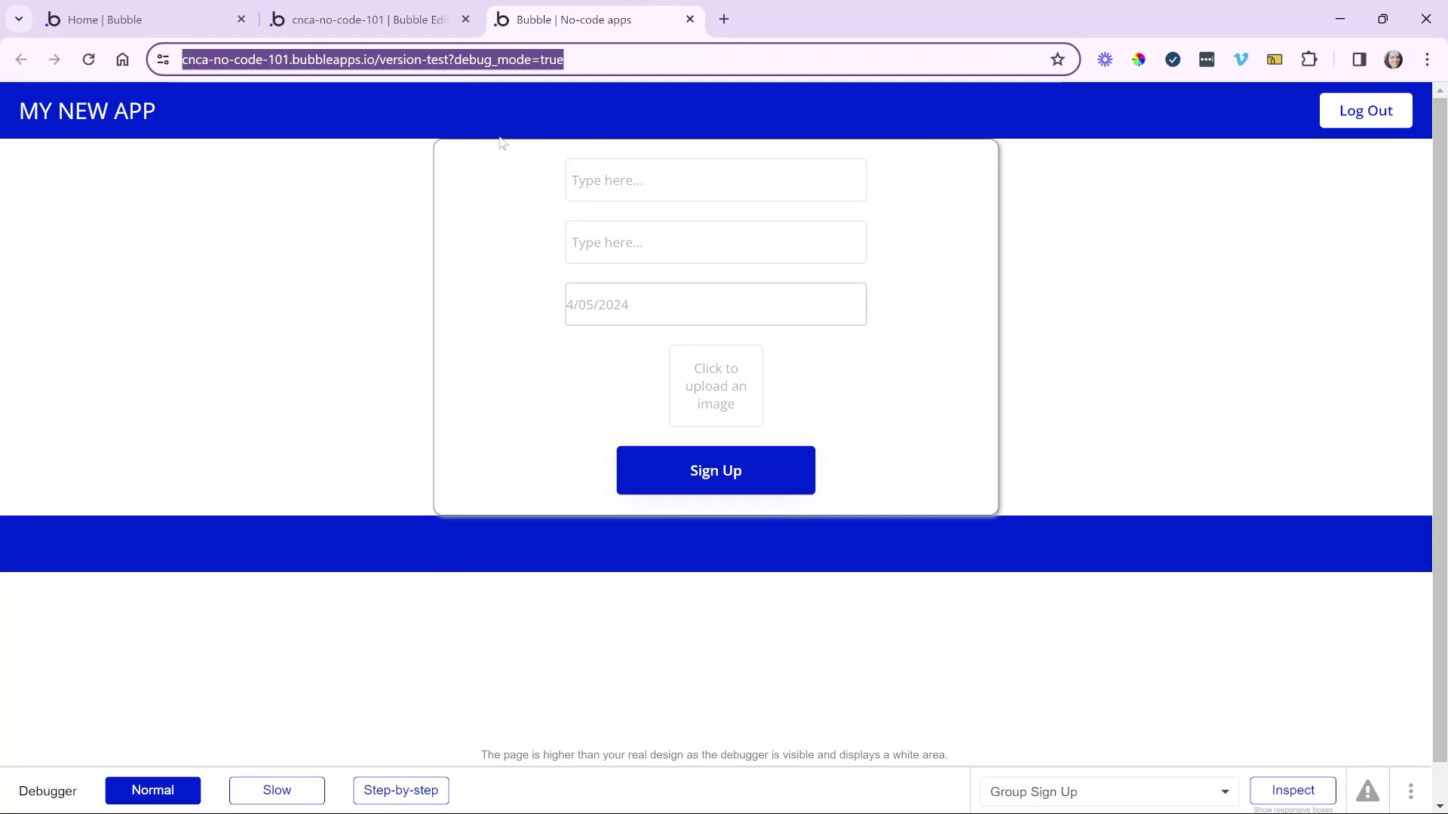
click(453, 60)
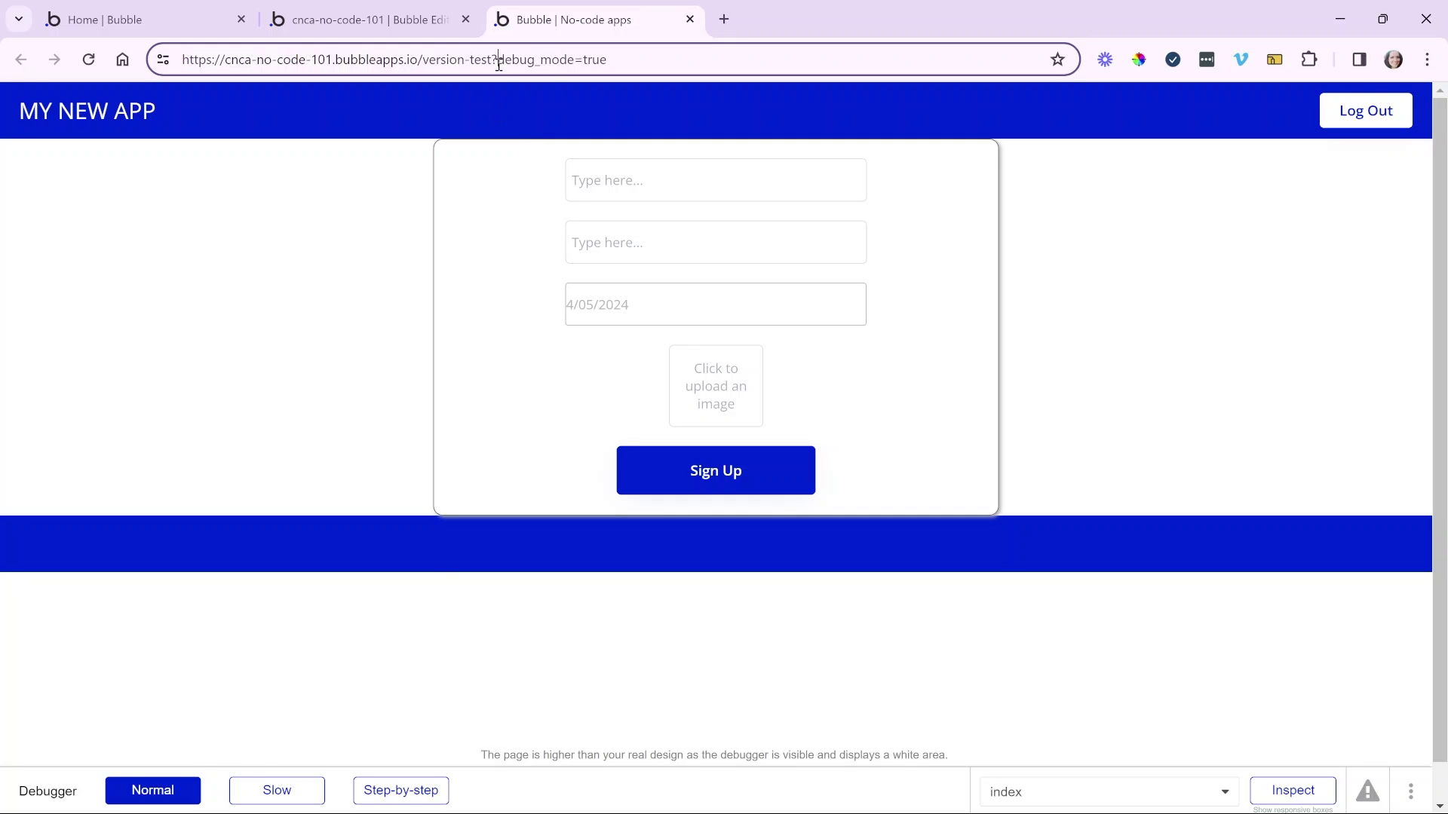
drag(498, 60, 714, 61)
key(BackSpace)
key(Return)
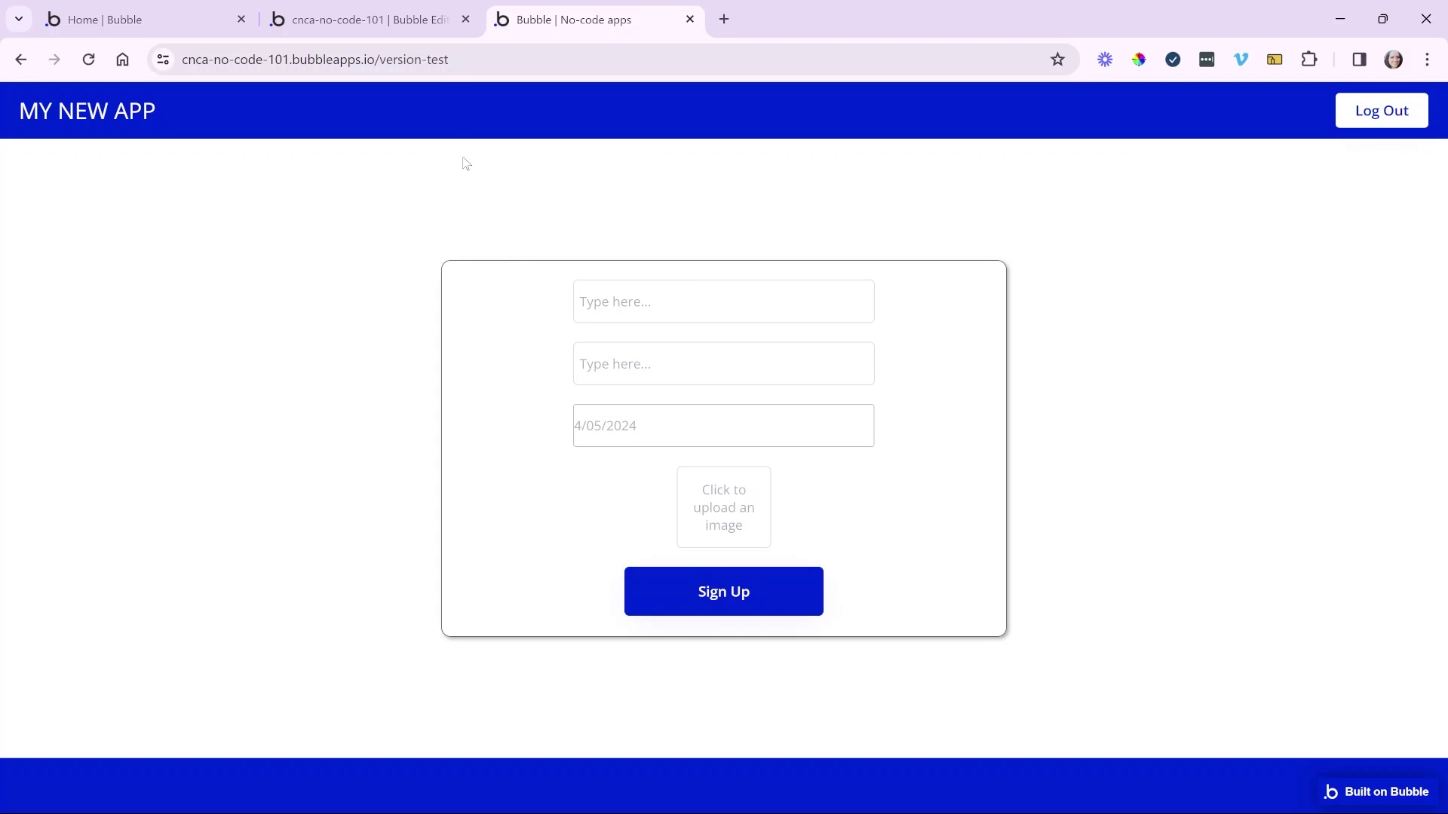
- Back in the editor, create a workflow for the Sign Up button
click(429, 25)
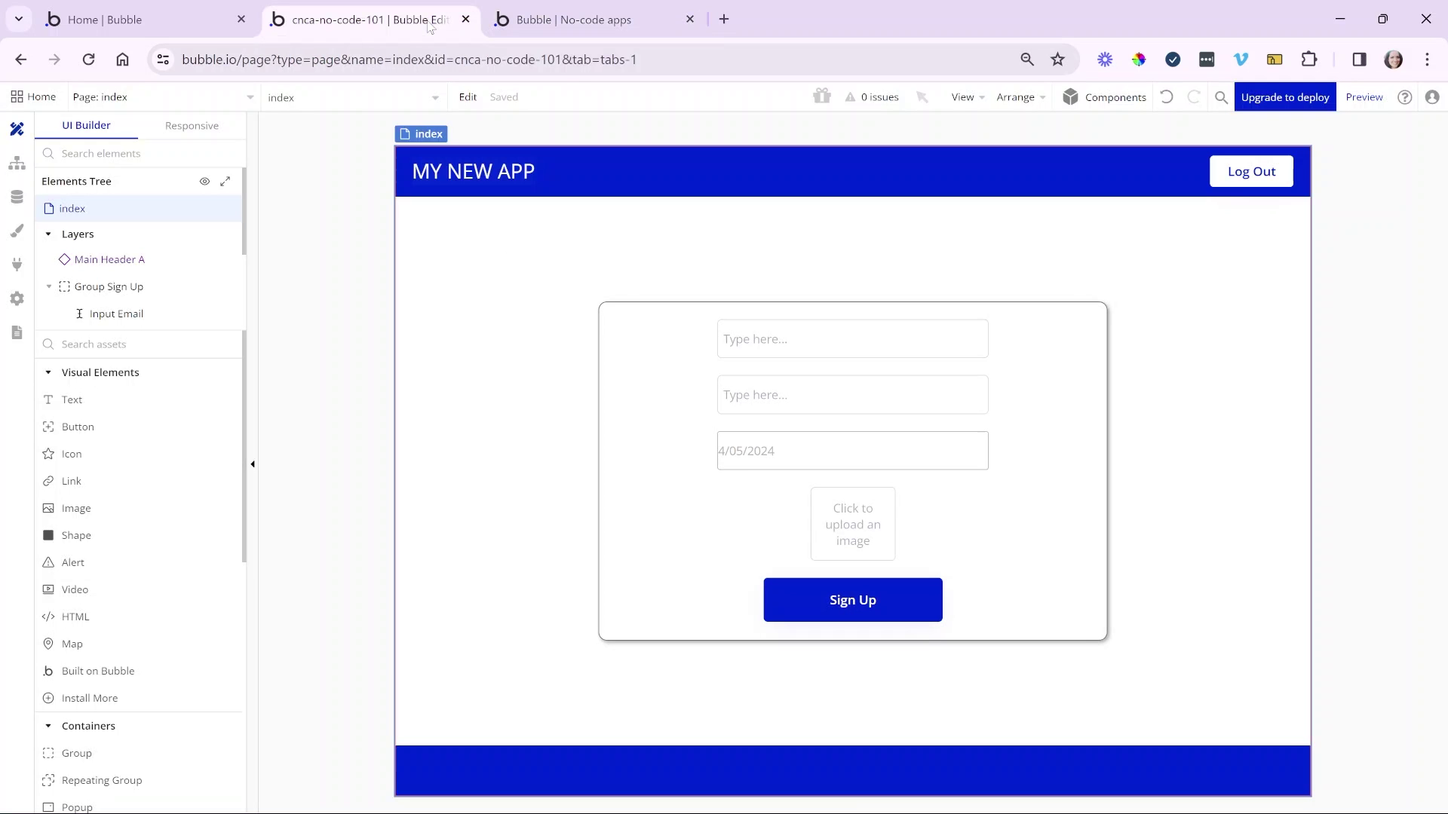
double_click(781, 608)
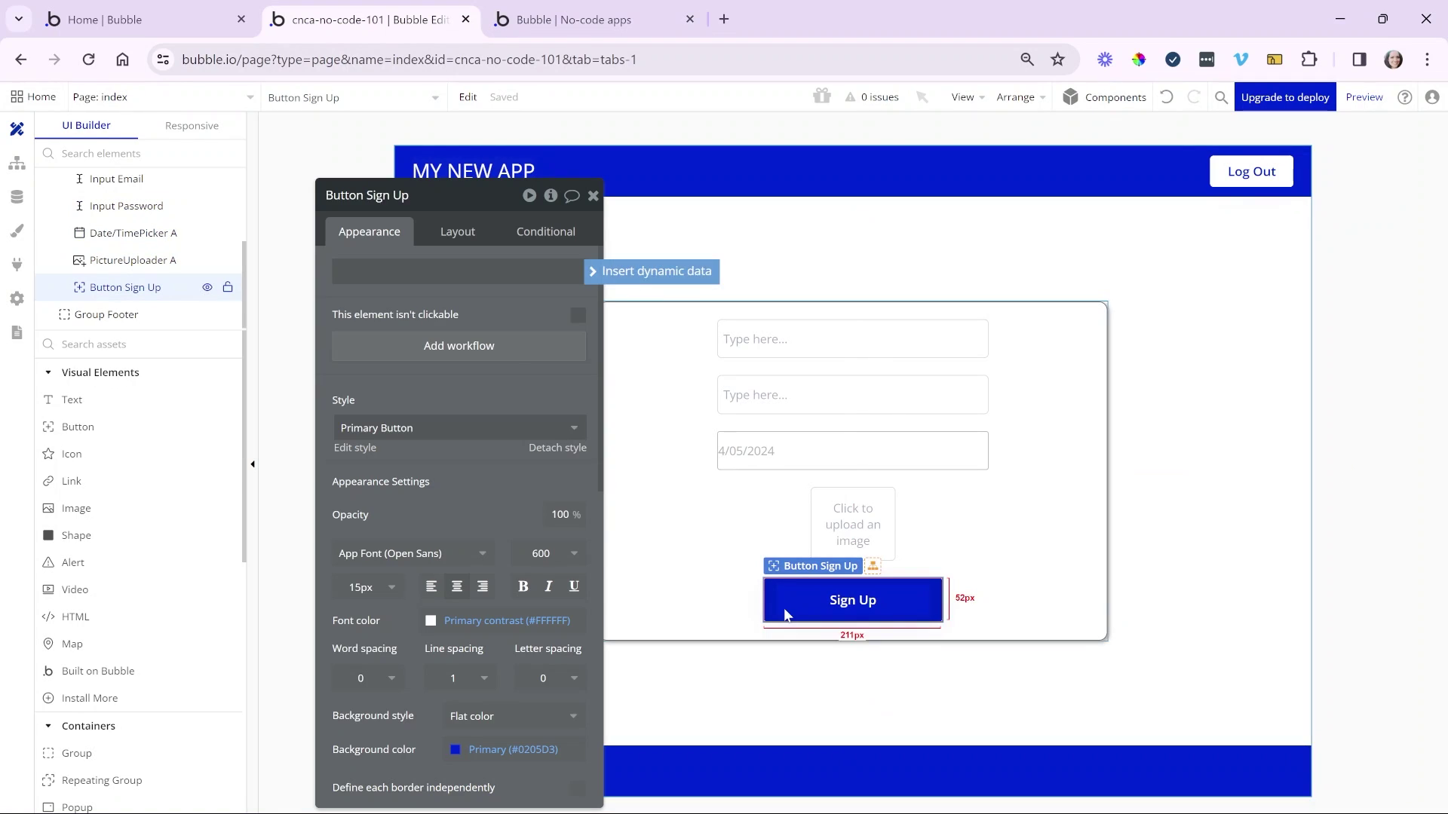
click(504, 360)
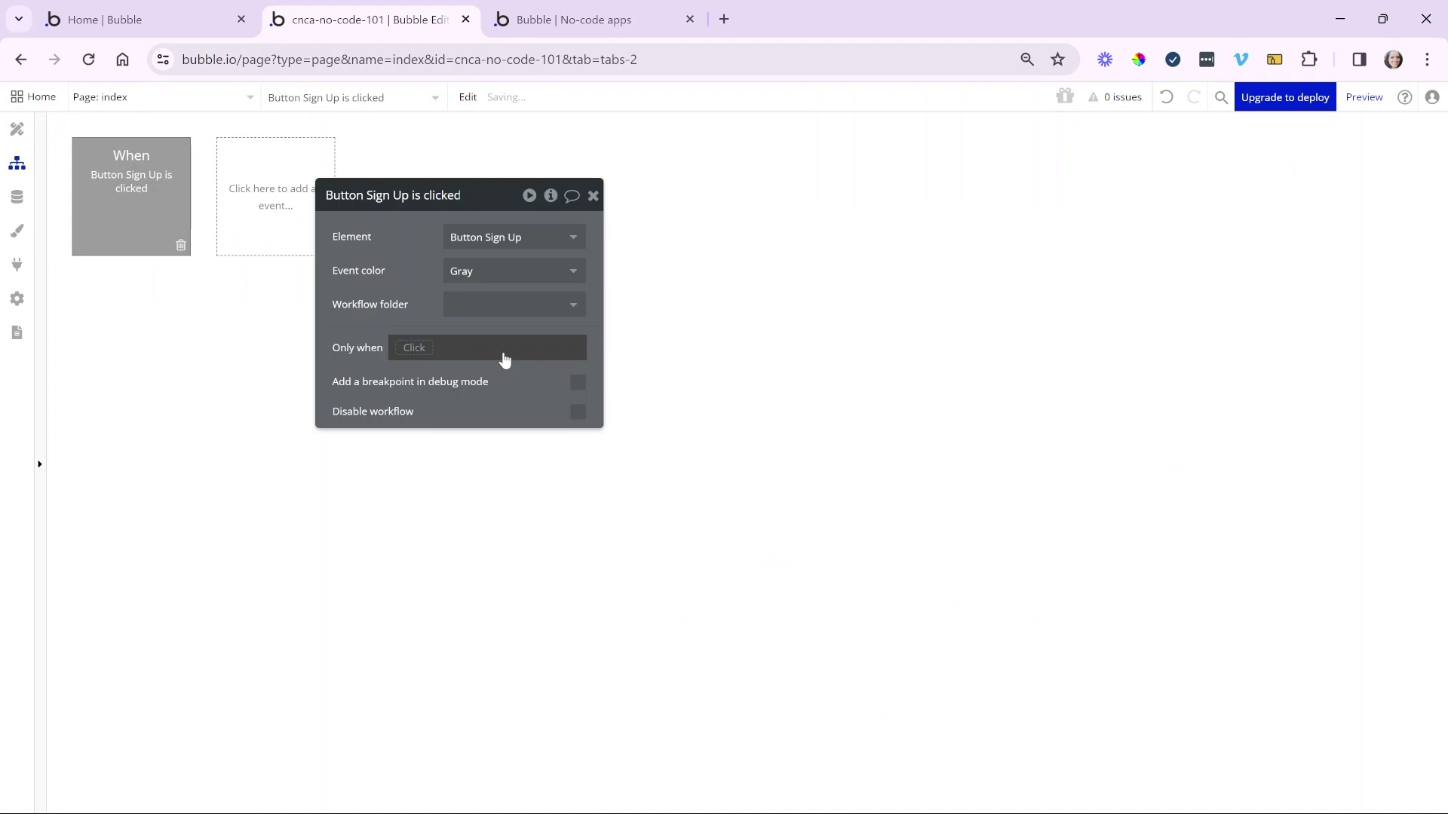
drag(373, 299, 348, 257)
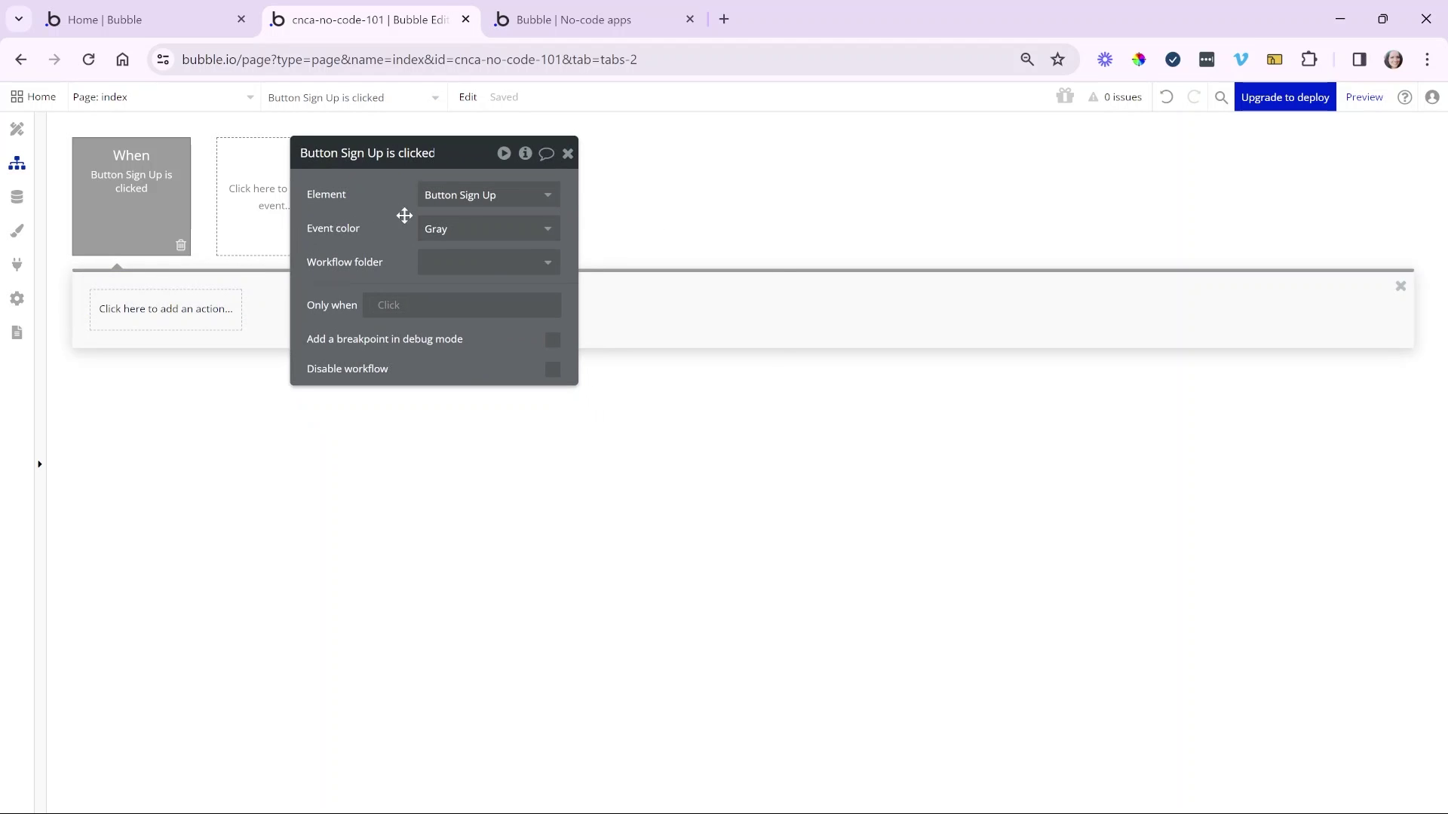
- Add an 'An element is clicked' event, delete it, and reopen 'Button Sign Up is clicked'
click(304, 214)
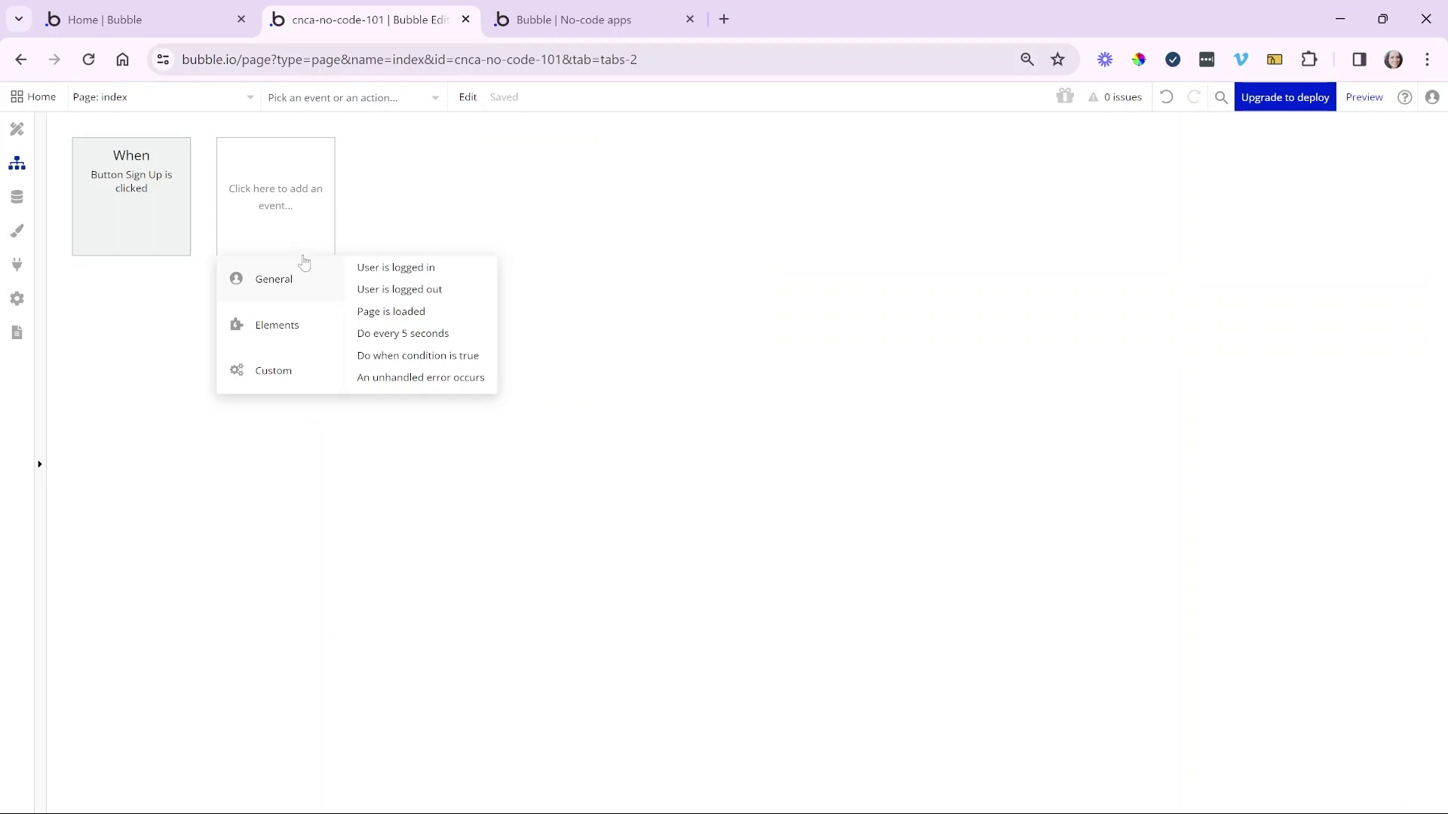
mouse_move(321, 324)
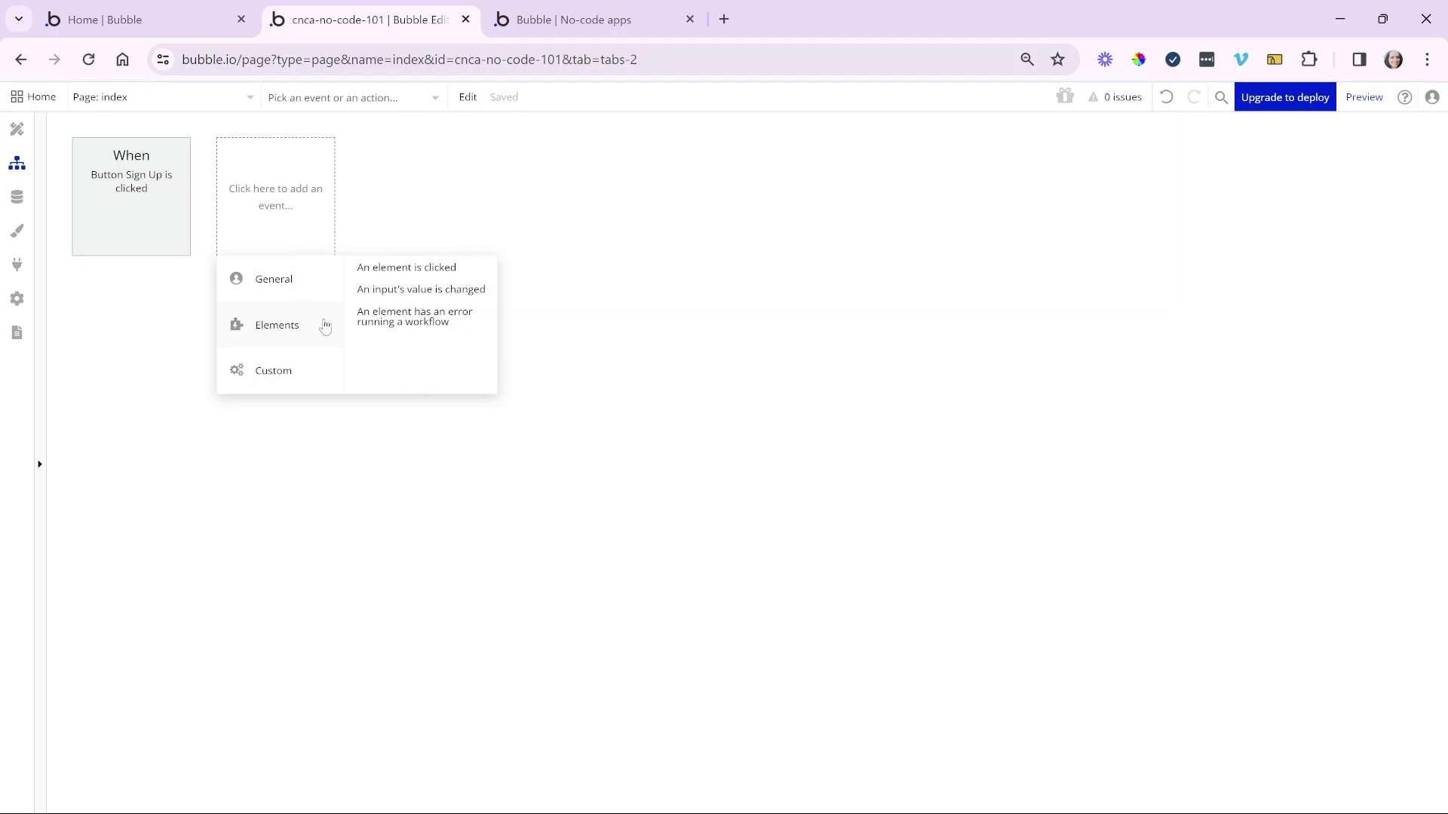
click(404, 270)
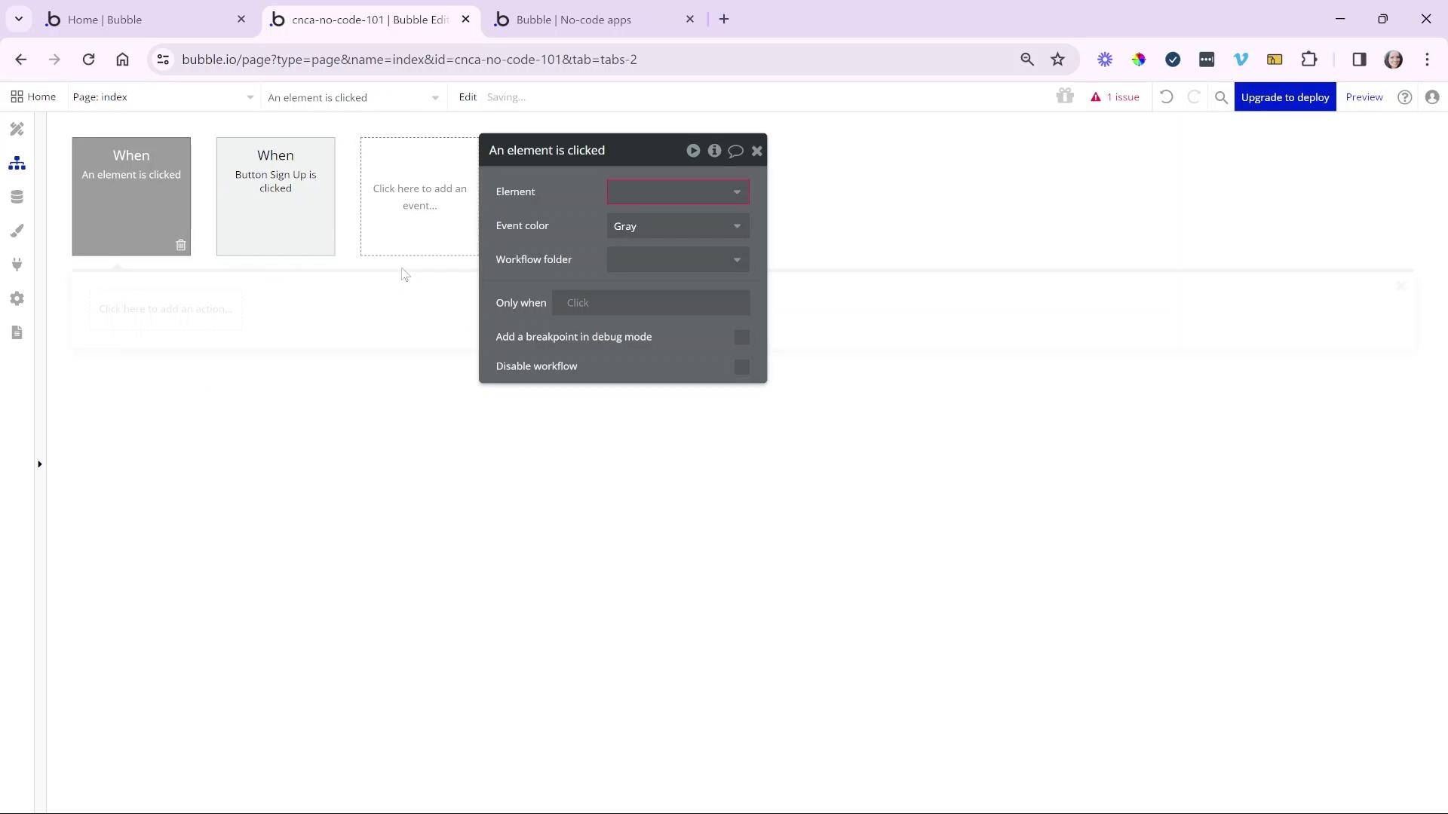
click(712, 196)
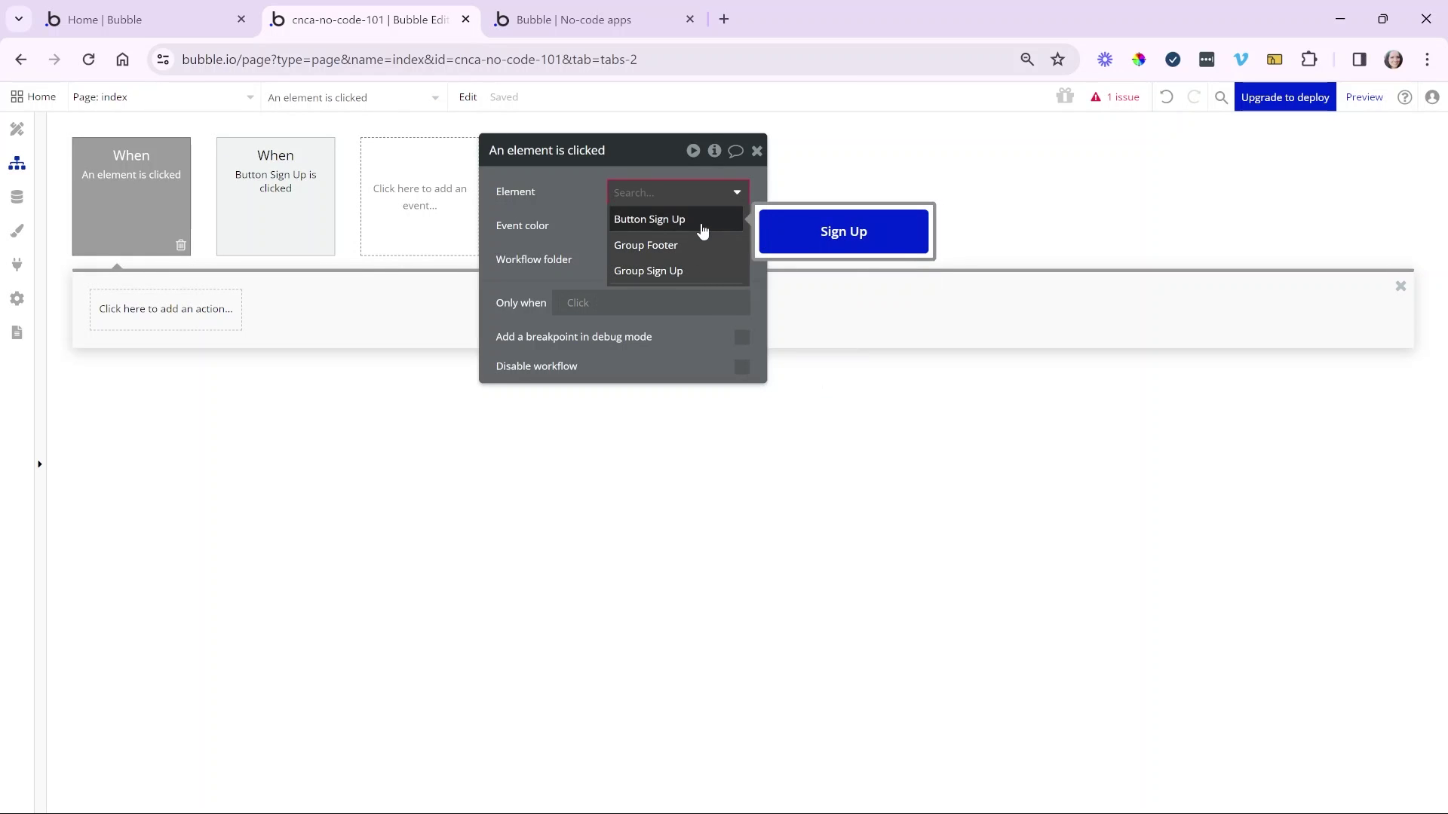
click(181, 245)
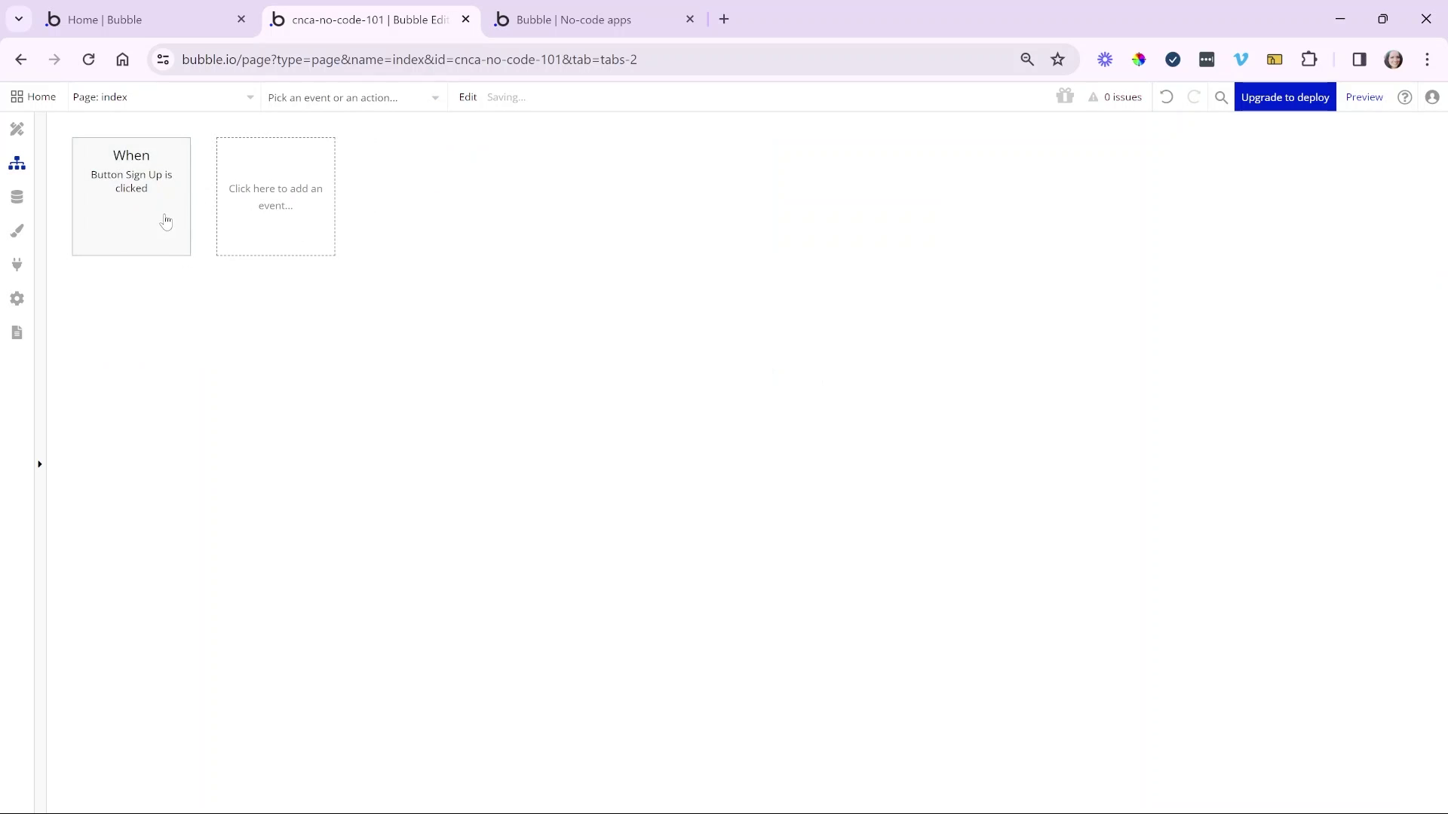
click(166, 221)
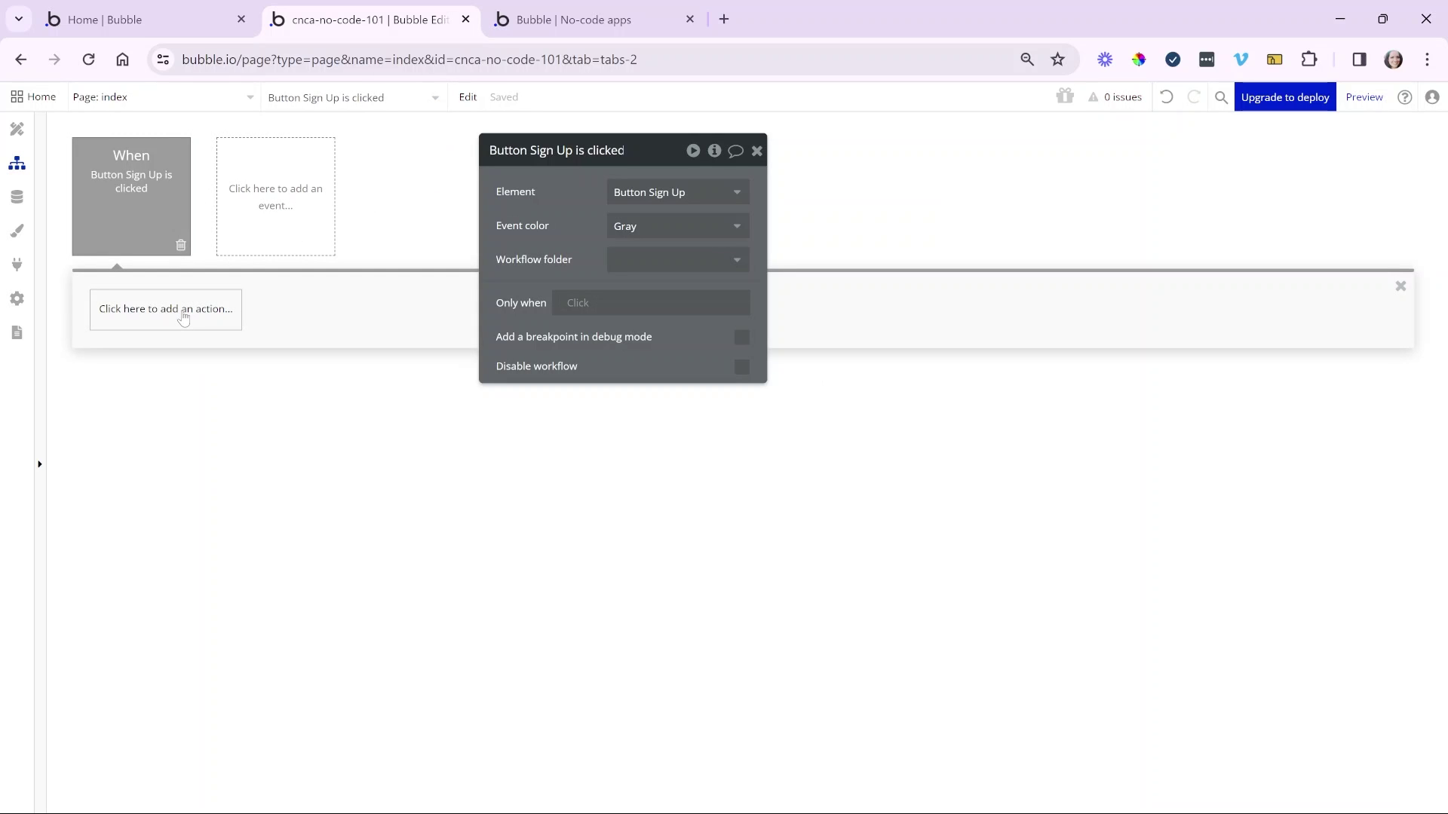
- Add the Account 'Sign the user up' action as Step 1 of the Sign Up workflow
click(183, 315)
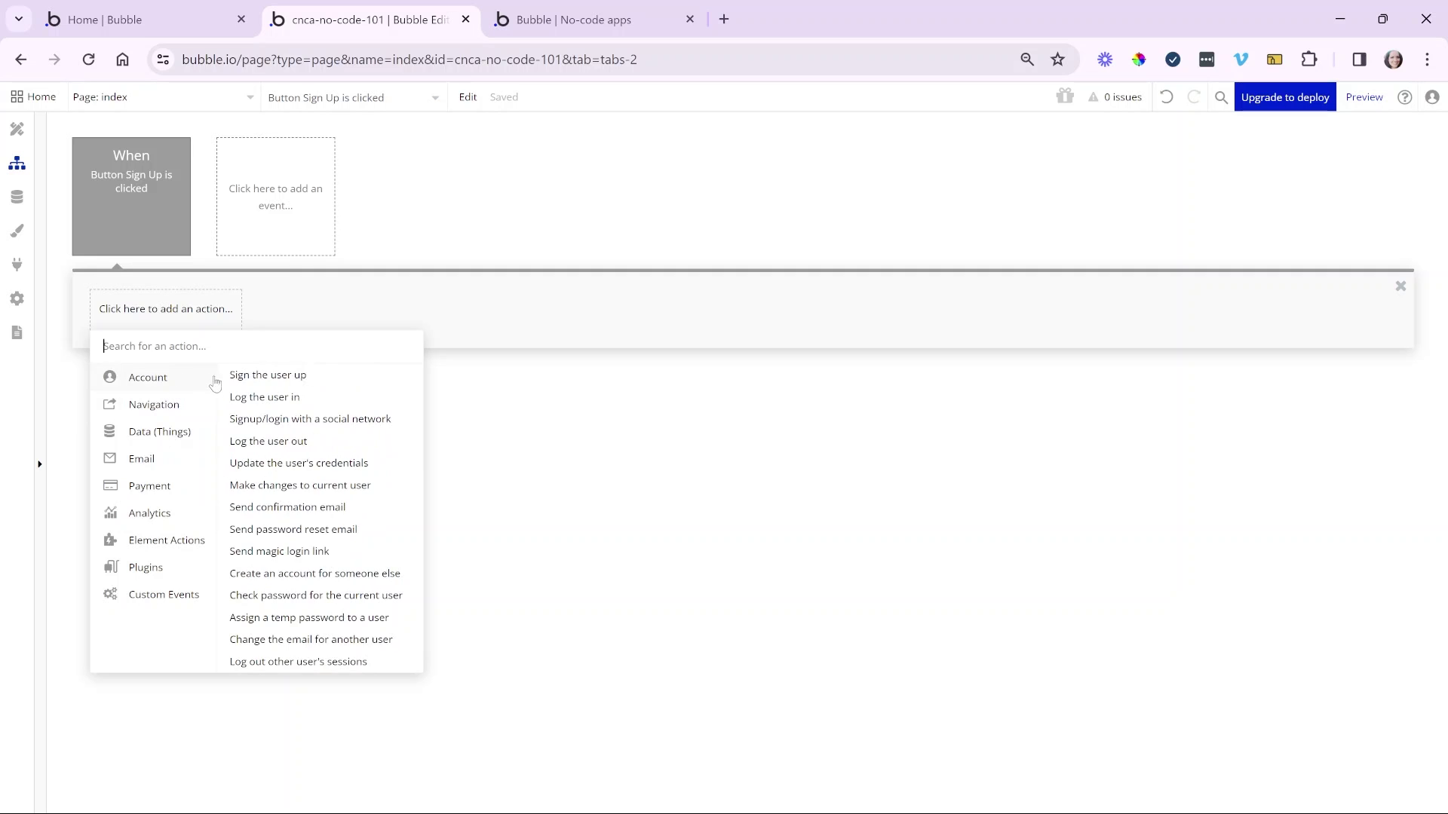
click(260, 376)
drag(568, 260, 405, 263)
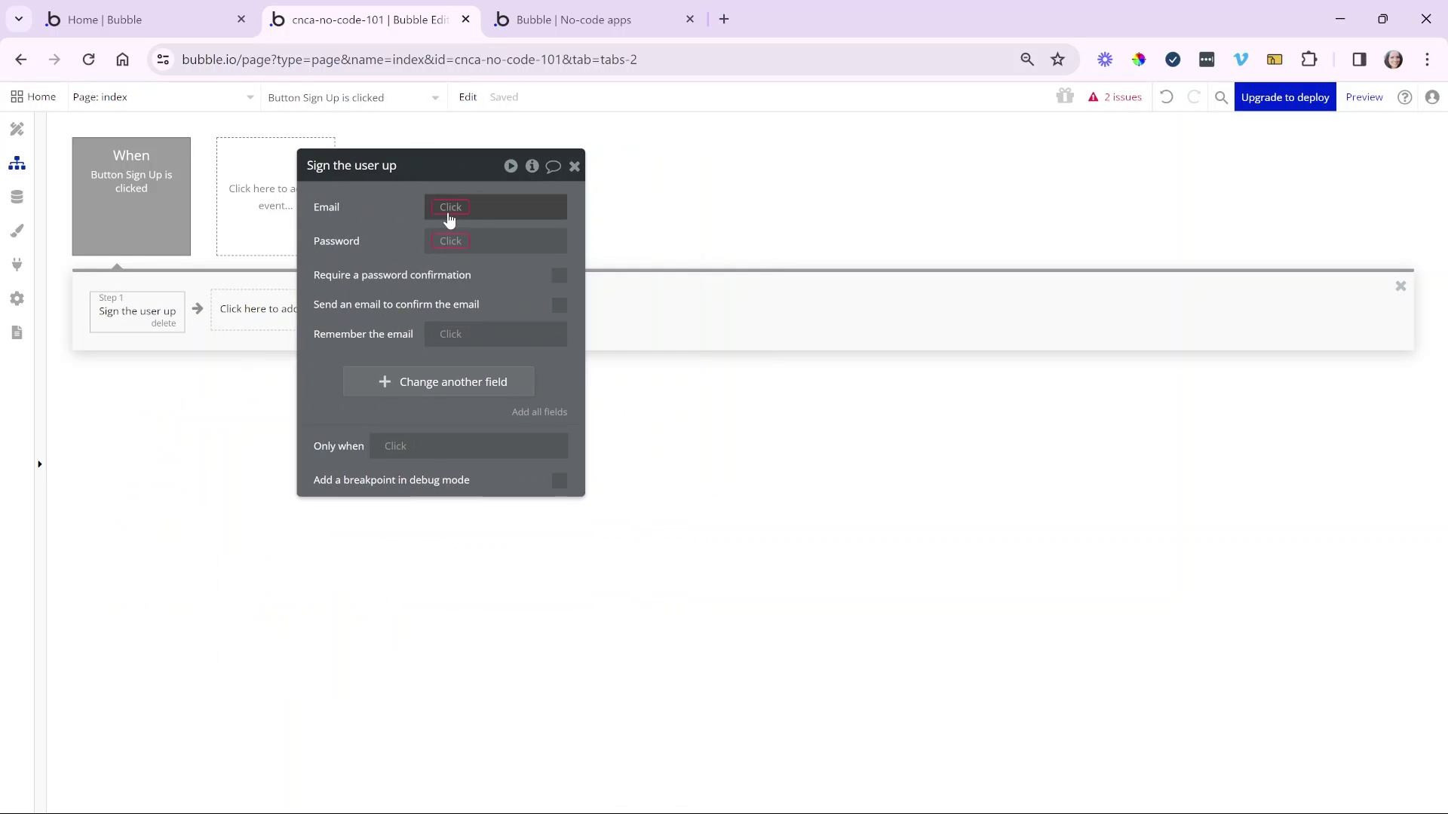
- Set the sign-up action's Email to Input Email's value
click(456, 209)
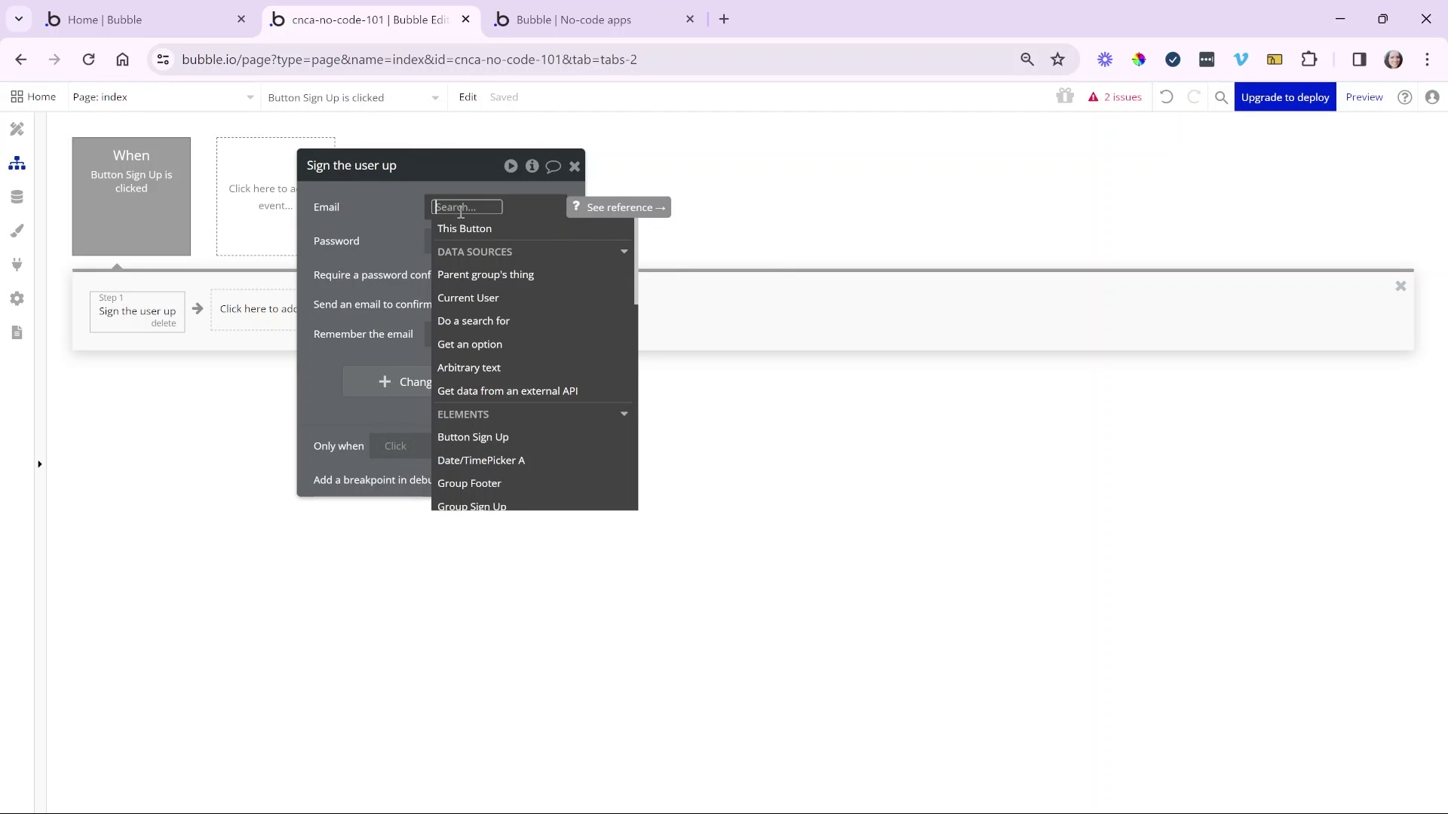
text(ema)
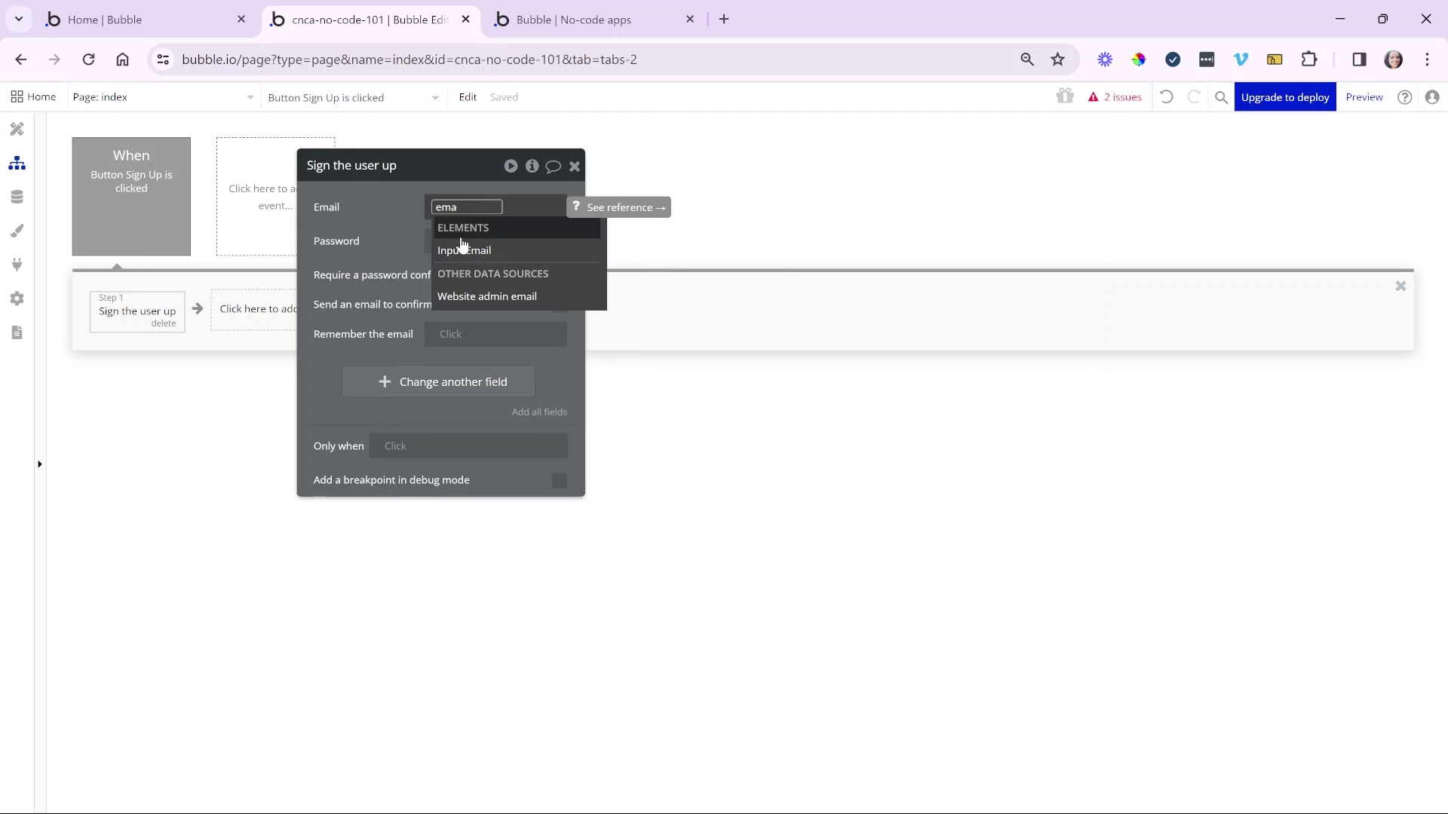
click(504, 259)
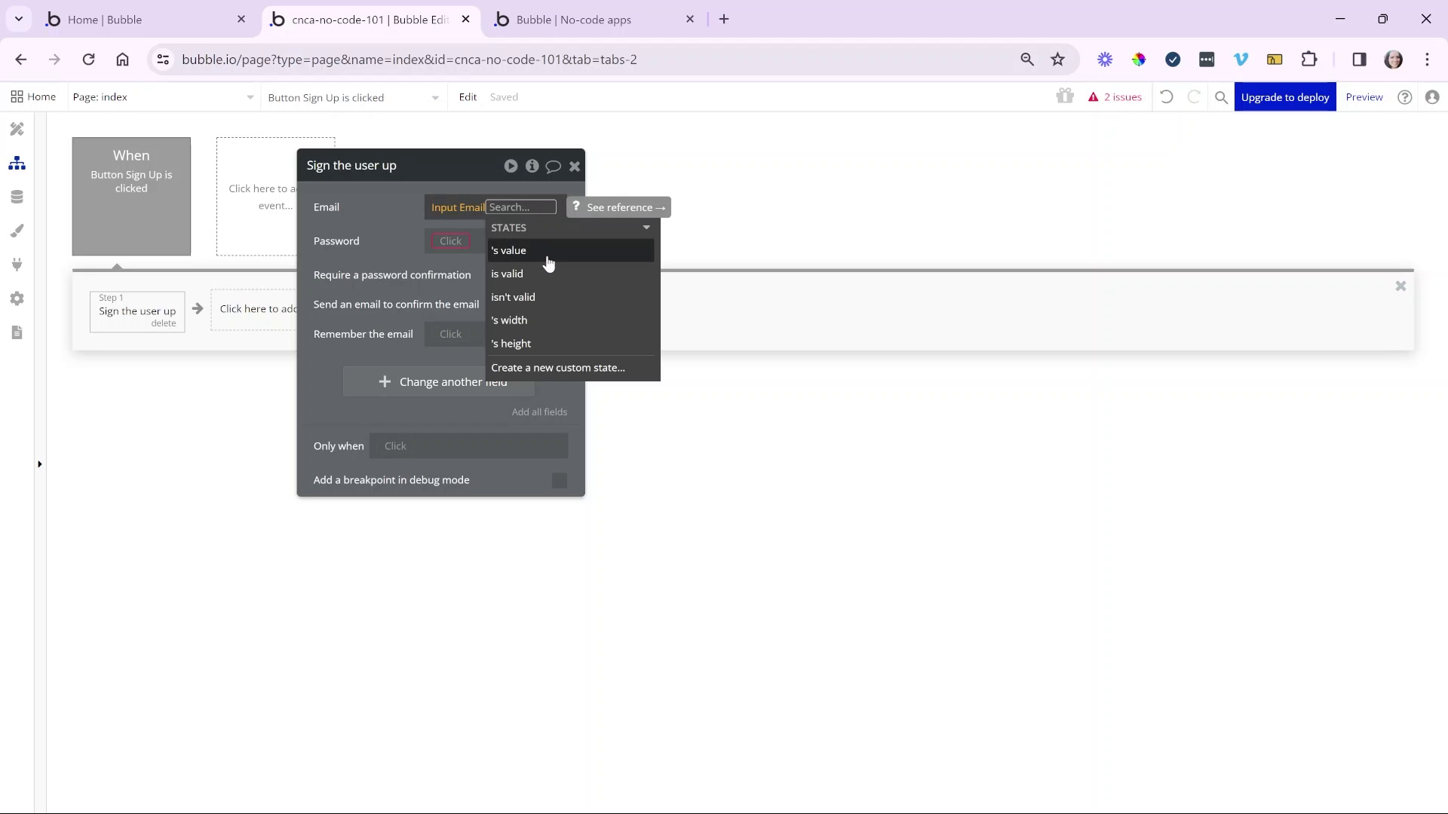
click(547, 259)
click(438, 303)
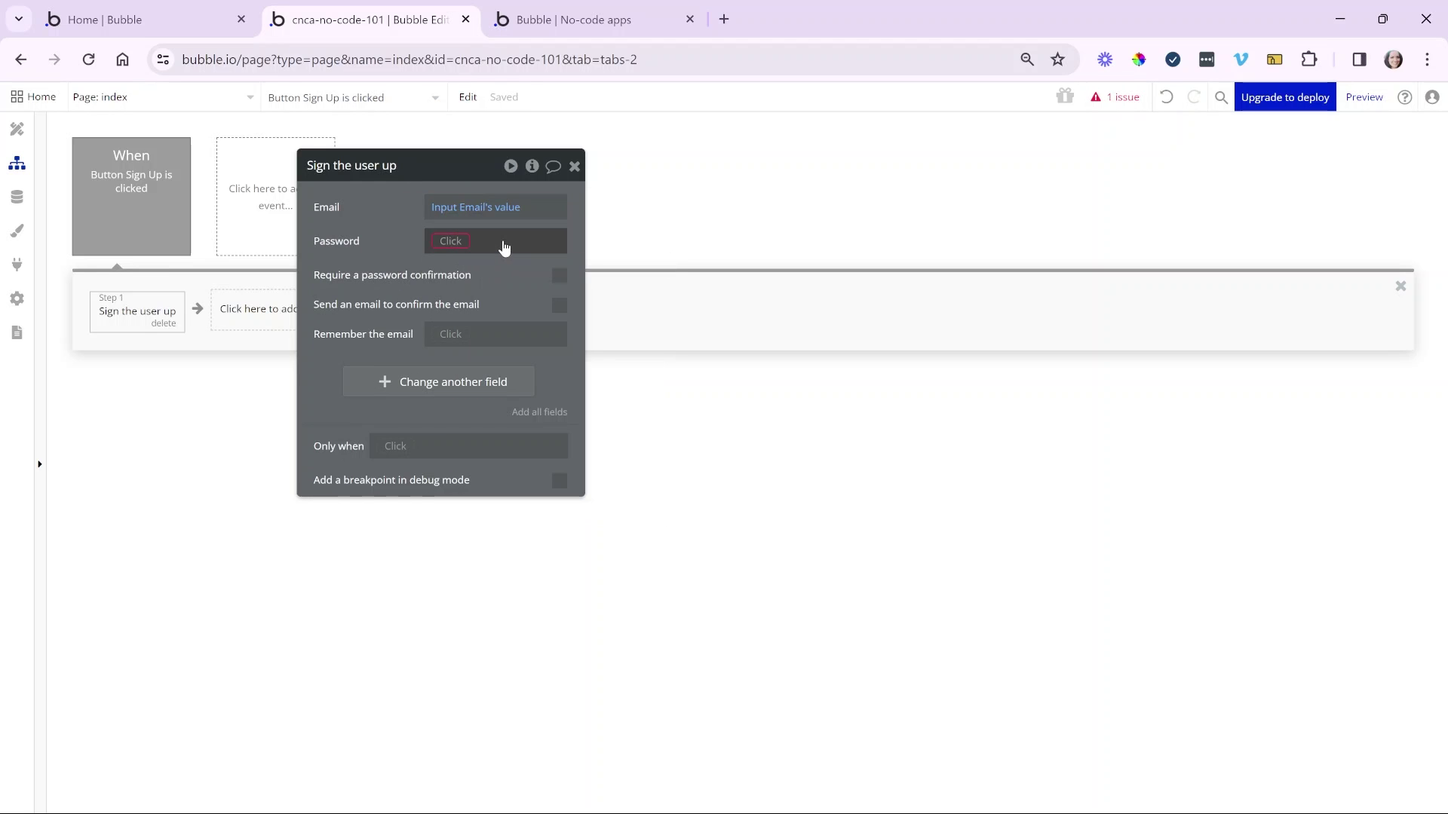
- Set Password to Input Password's value, leaving password confirmation unchecked
click(459, 241)
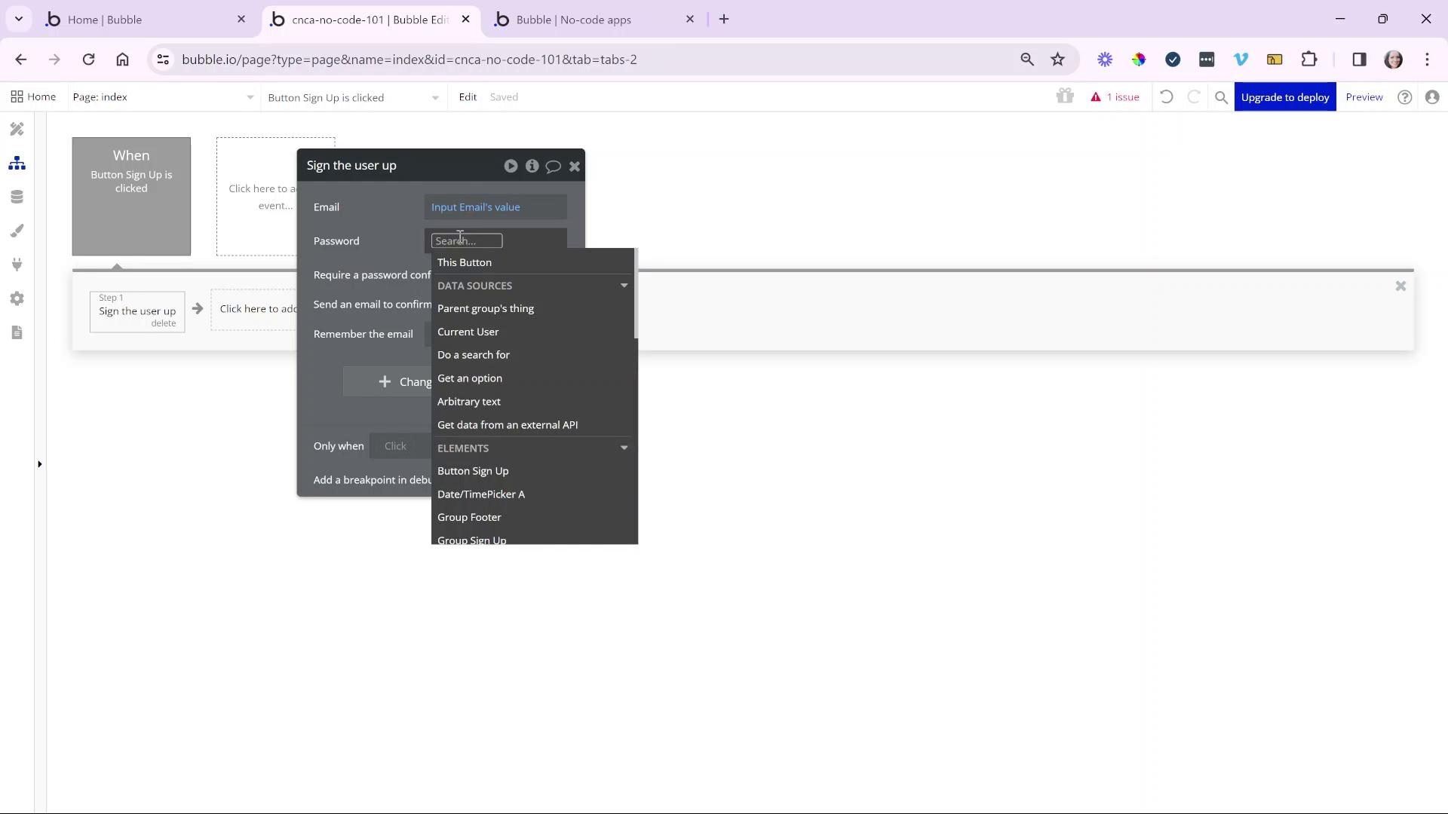
text(pass)
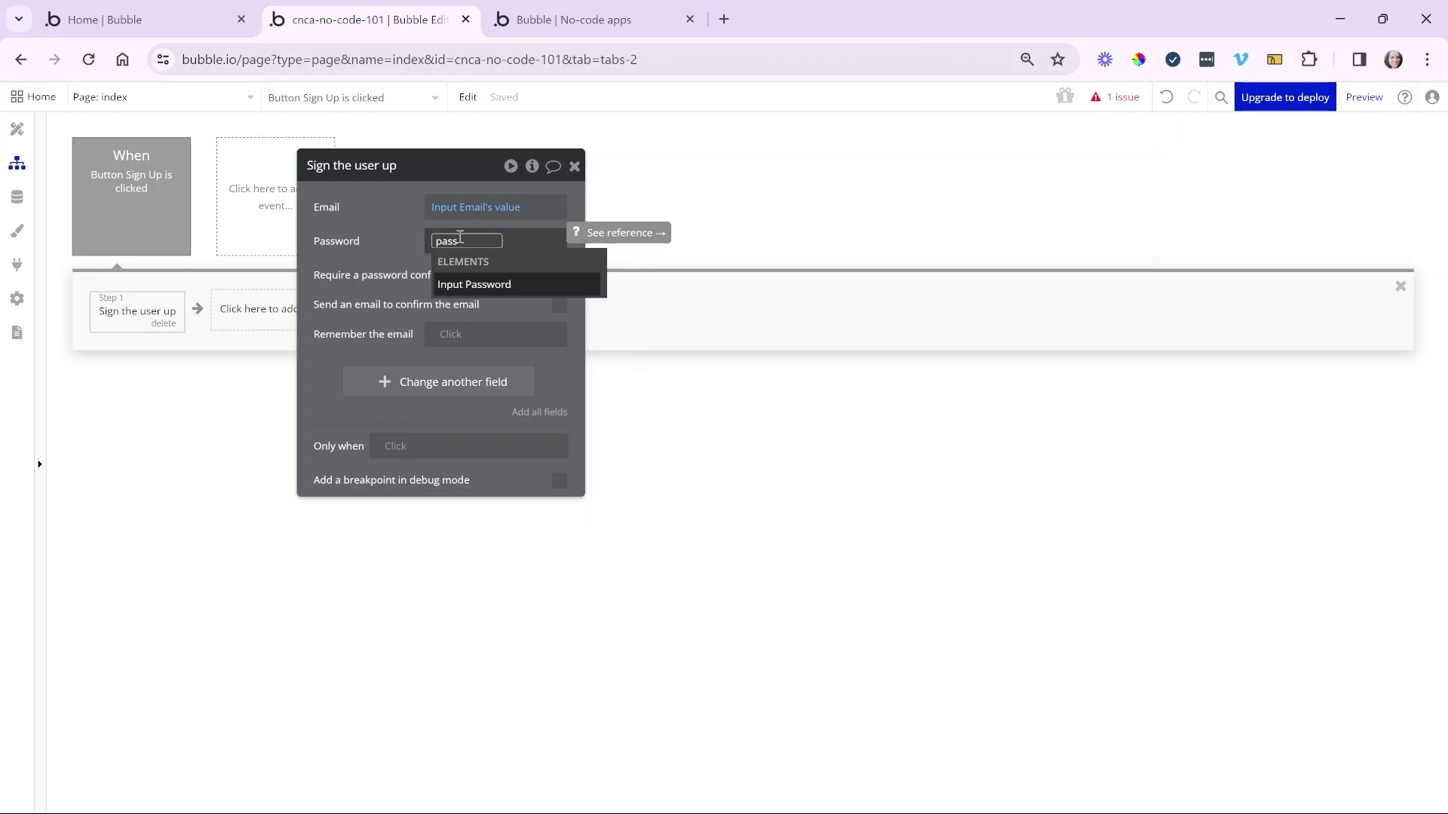
key(BackSpace)
key(BackSpace)
scroll(479, 339, down, 5)
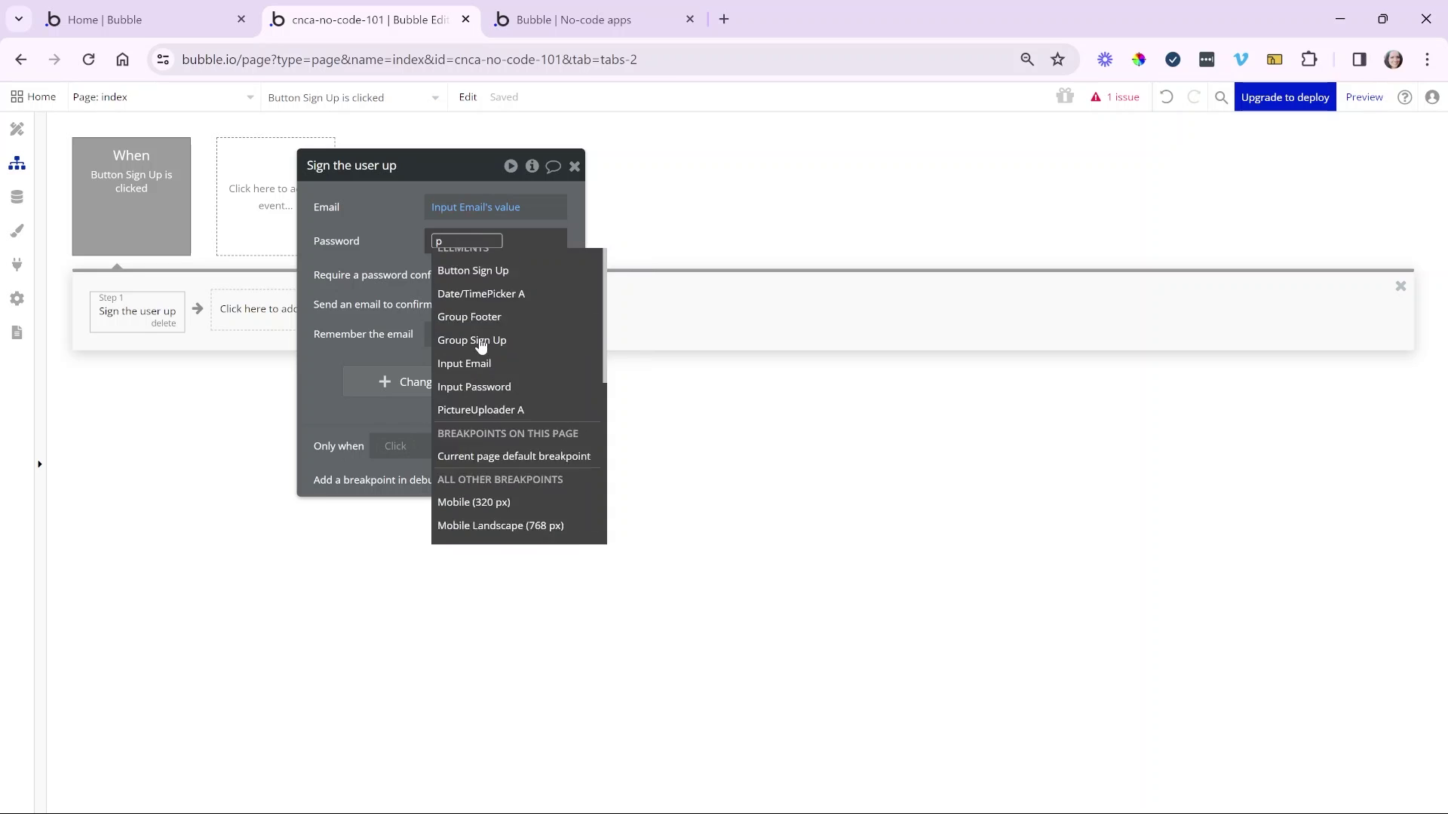
scroll(481, 345, up, 5)
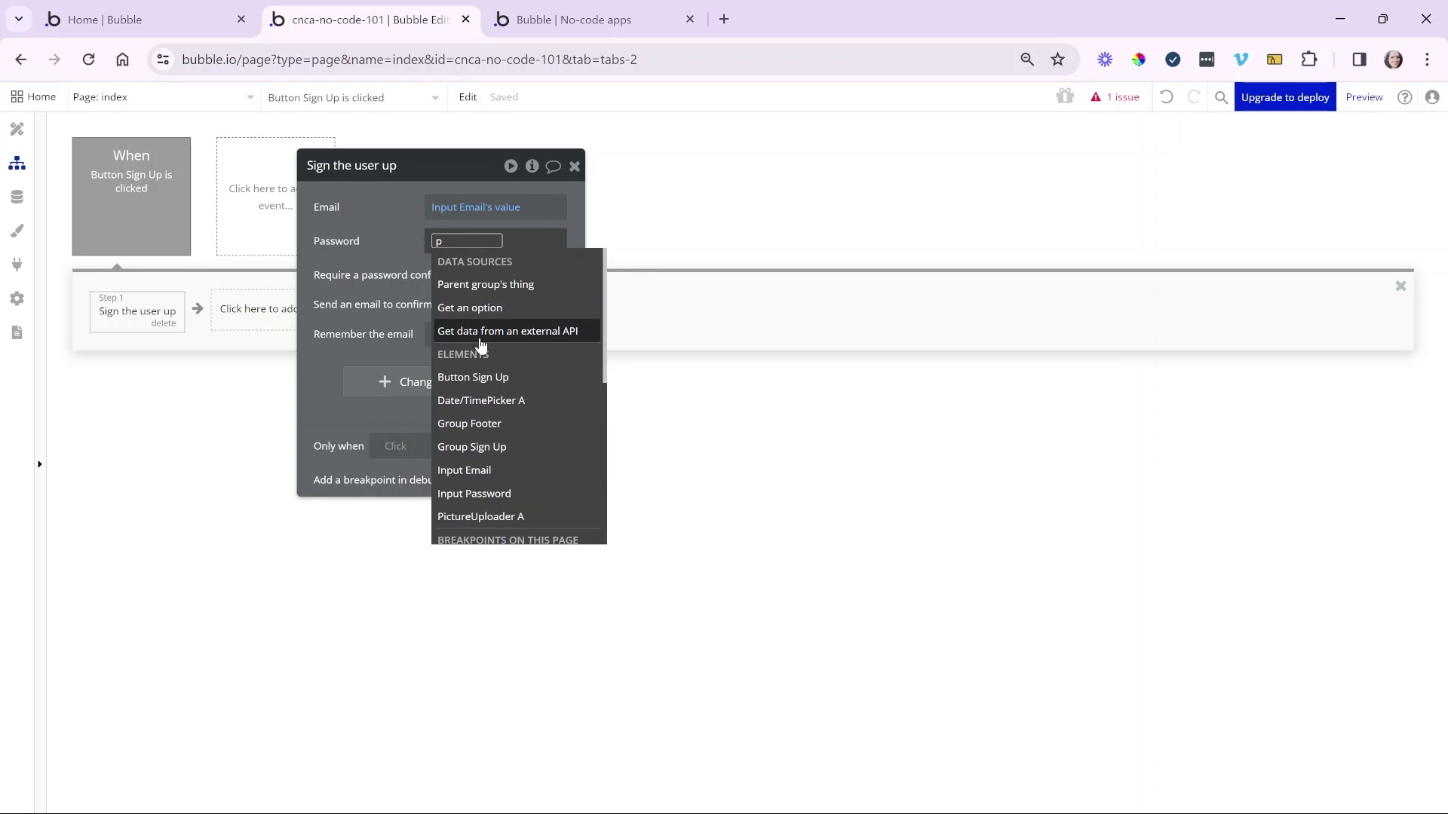
text(ass)
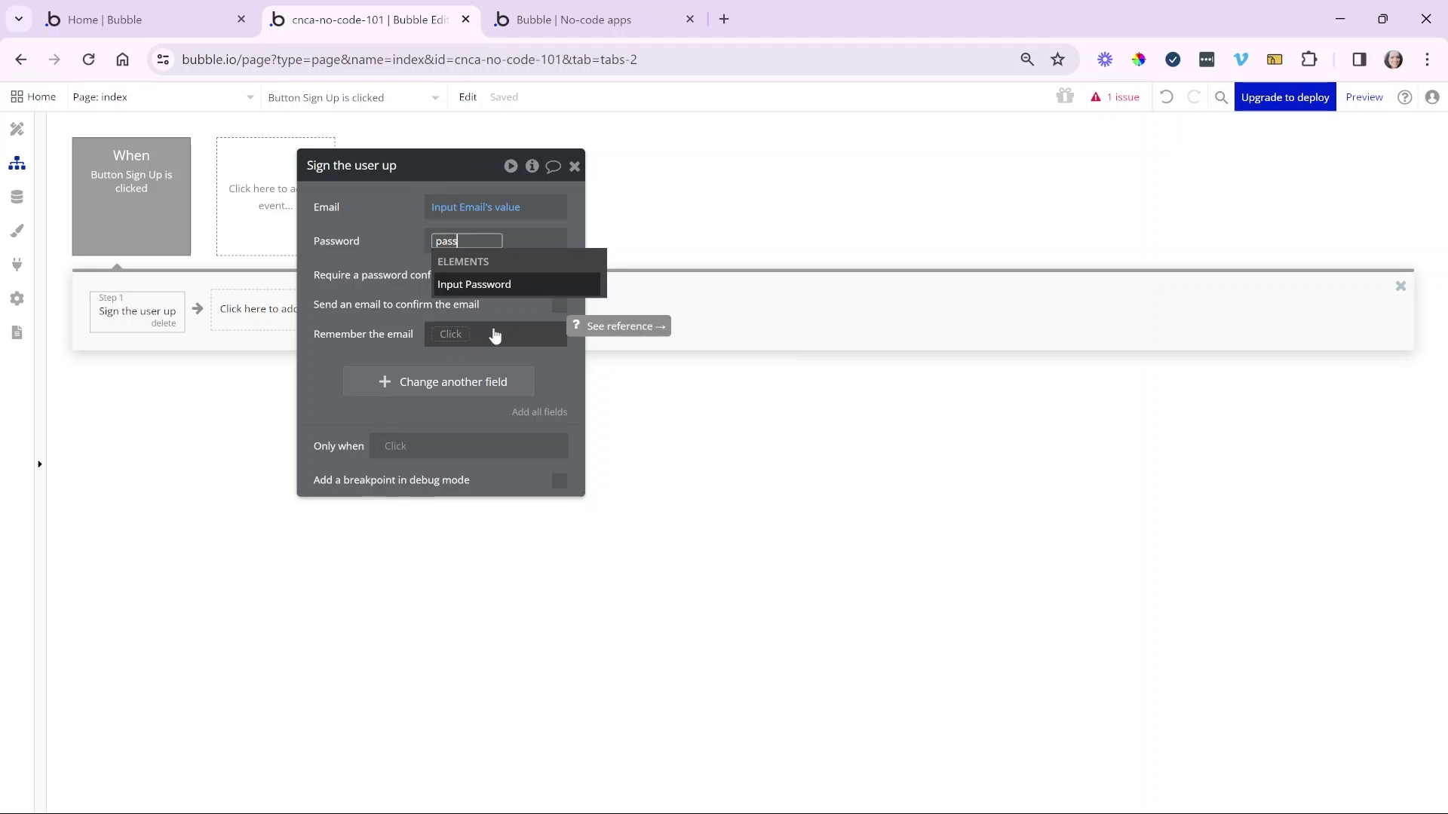
click(515, 293)
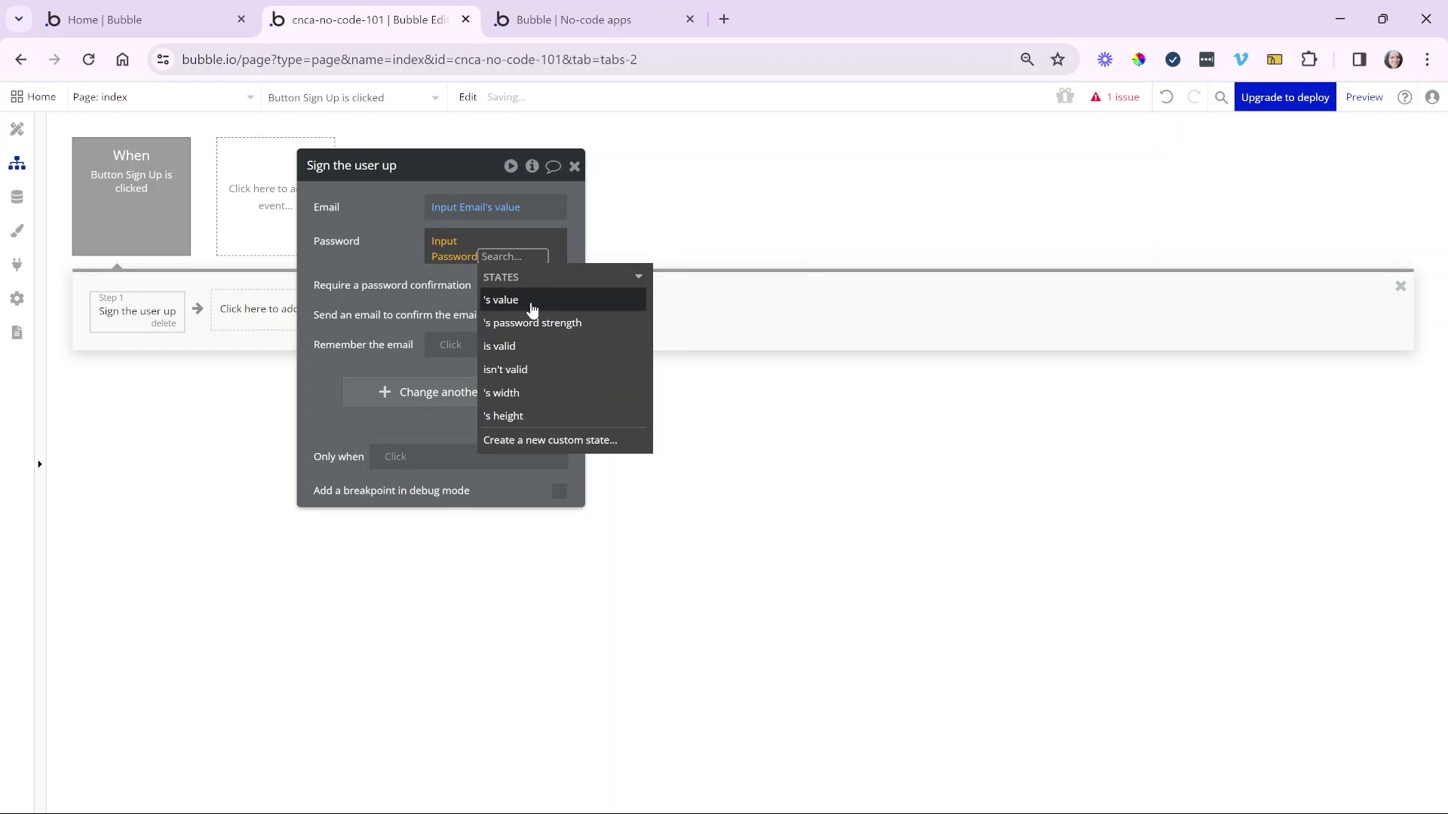
click(532, 300)
click(417, 288)
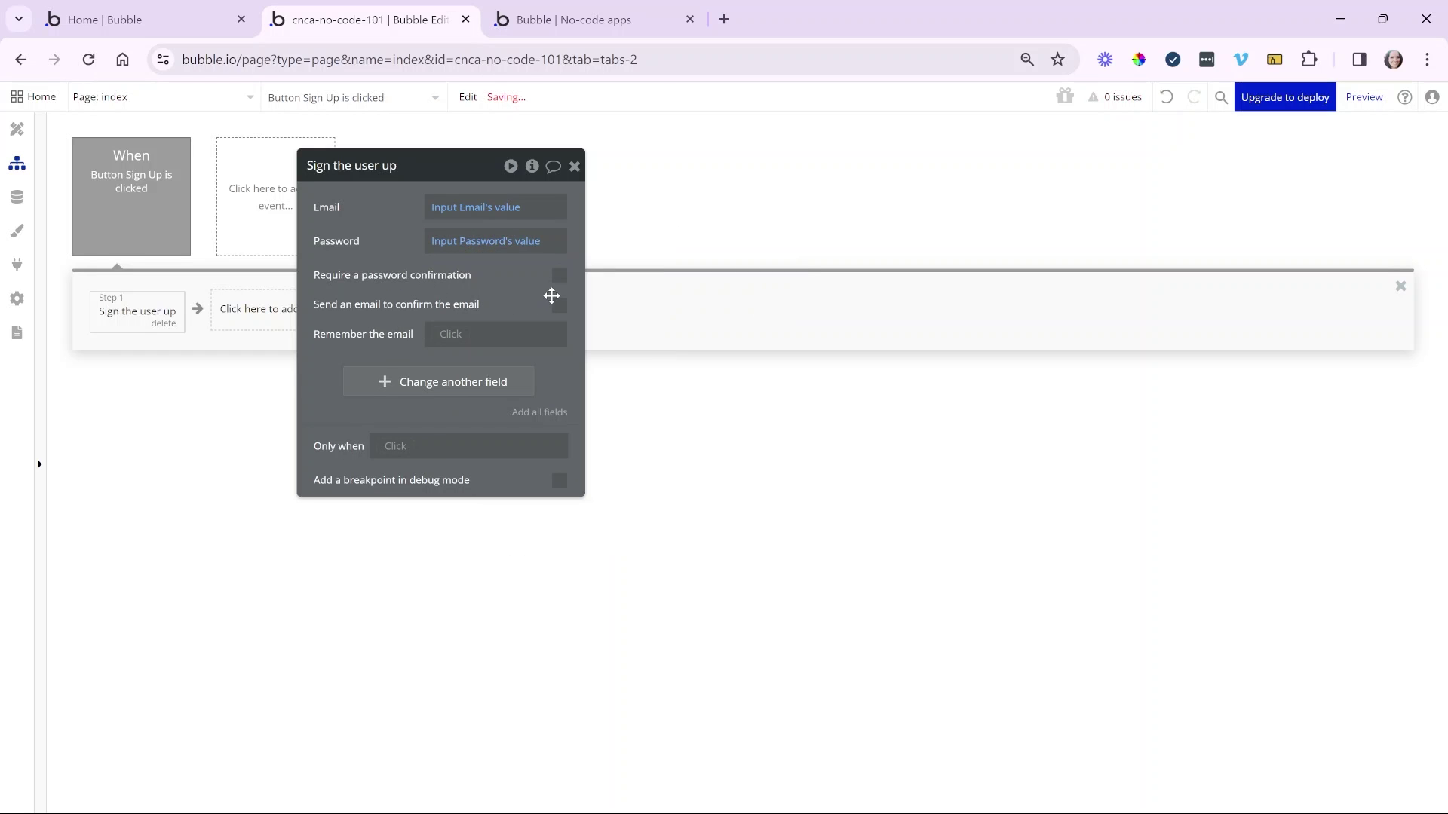
click(558, 278)
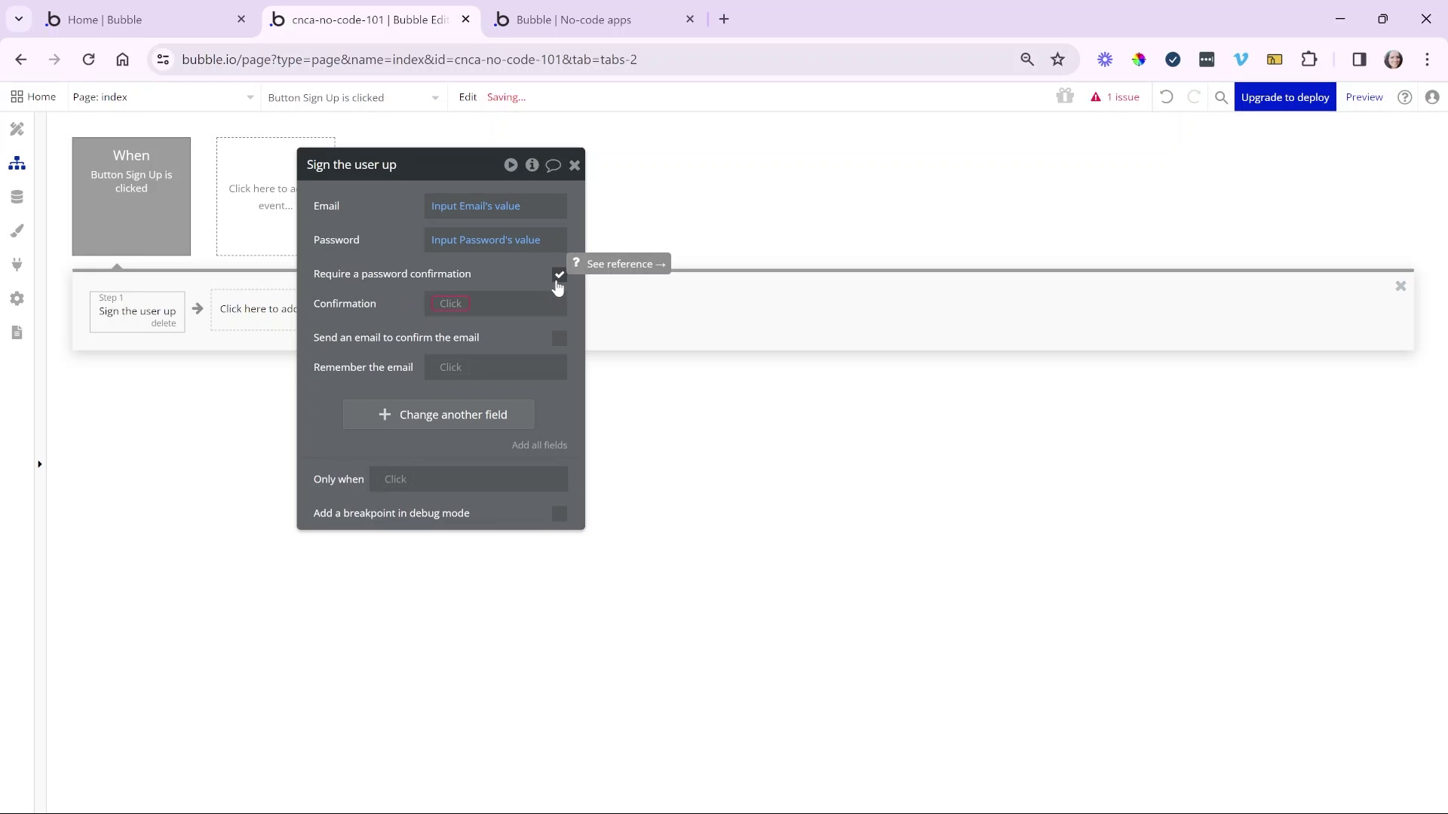
click(558, 276)
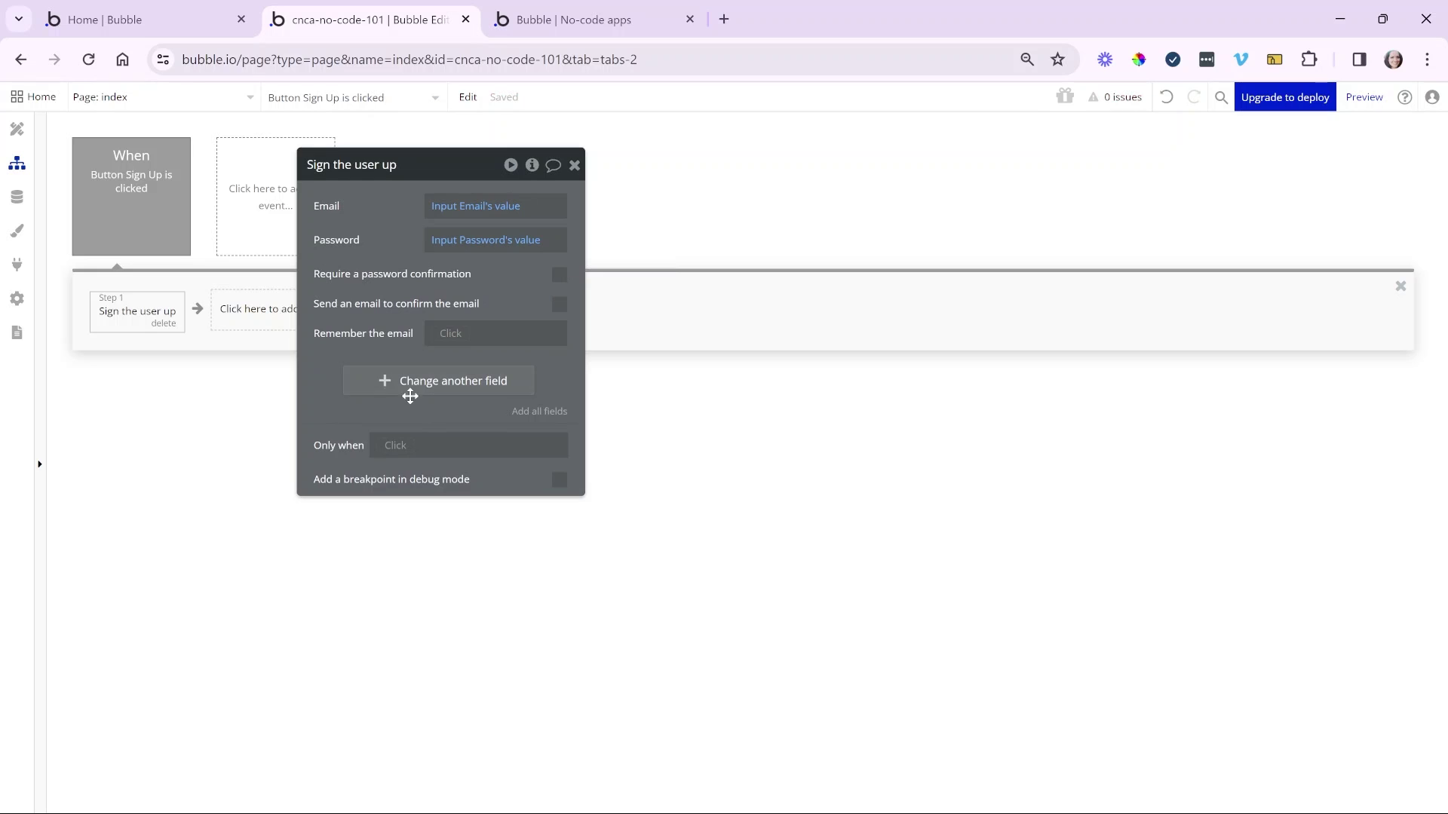
- Add a First Name field to the Sign the user up action, leave it unset, and close the editor
click(466, 382)
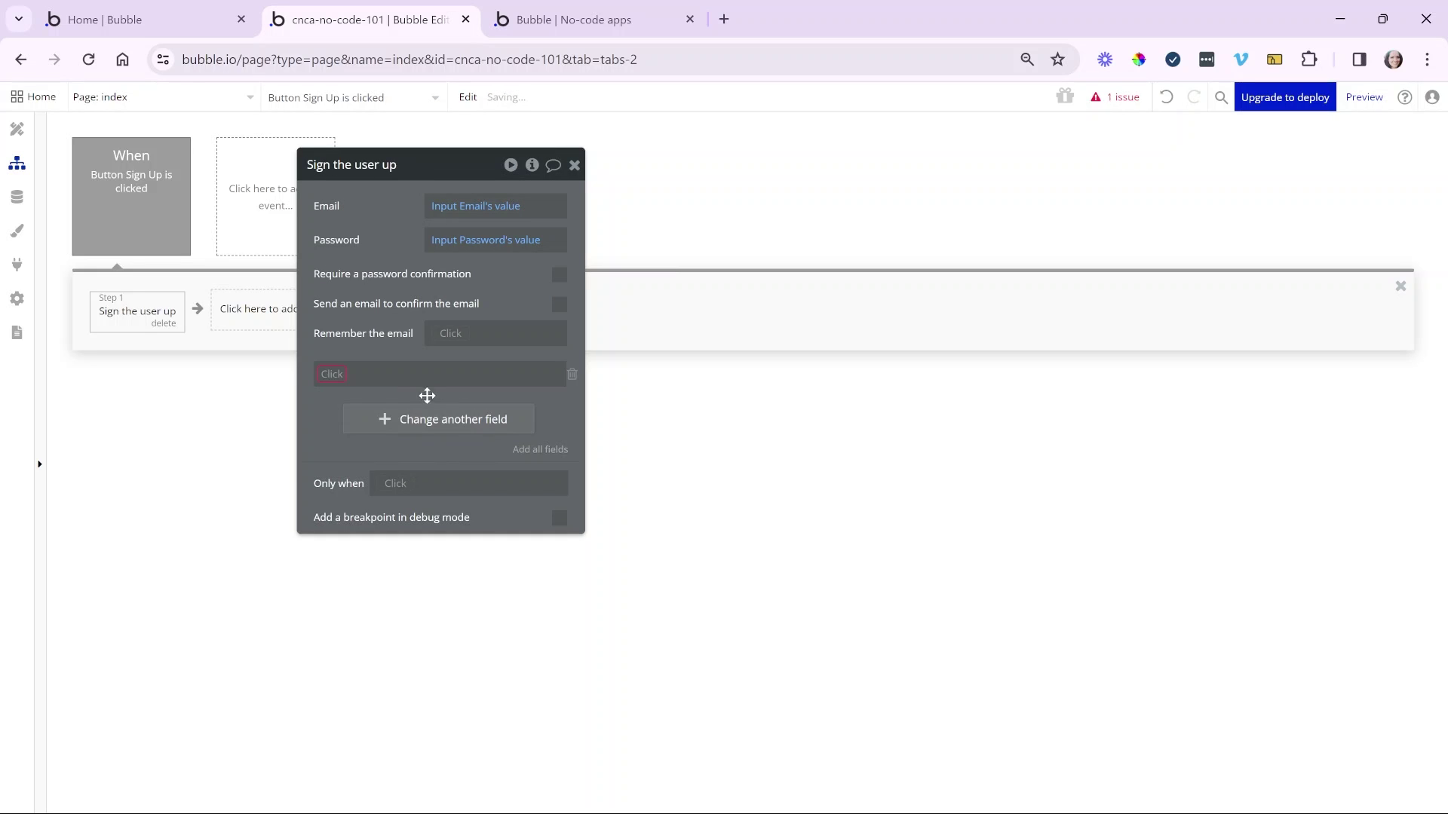
click(331, 376)
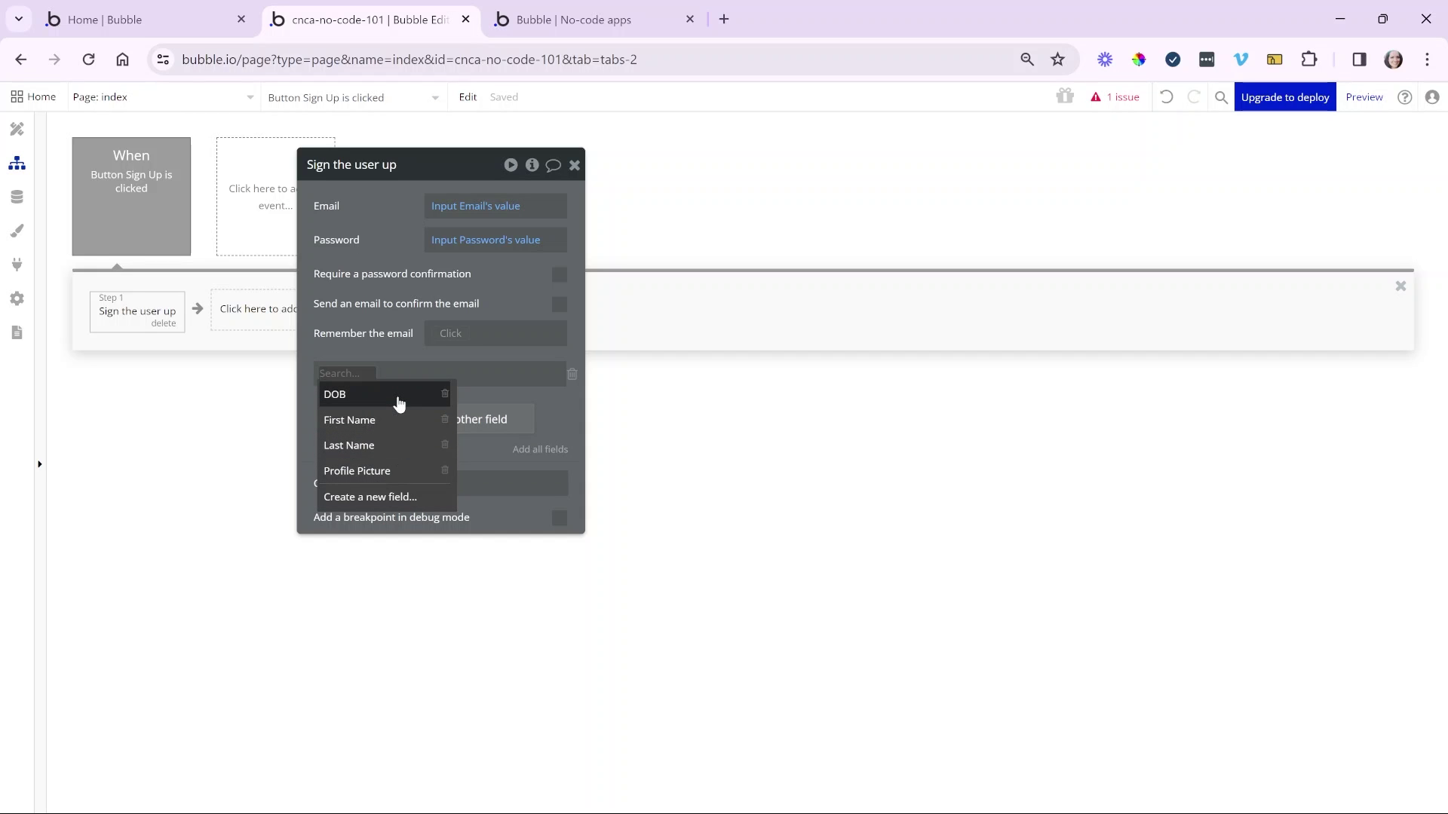
click(400, 421)
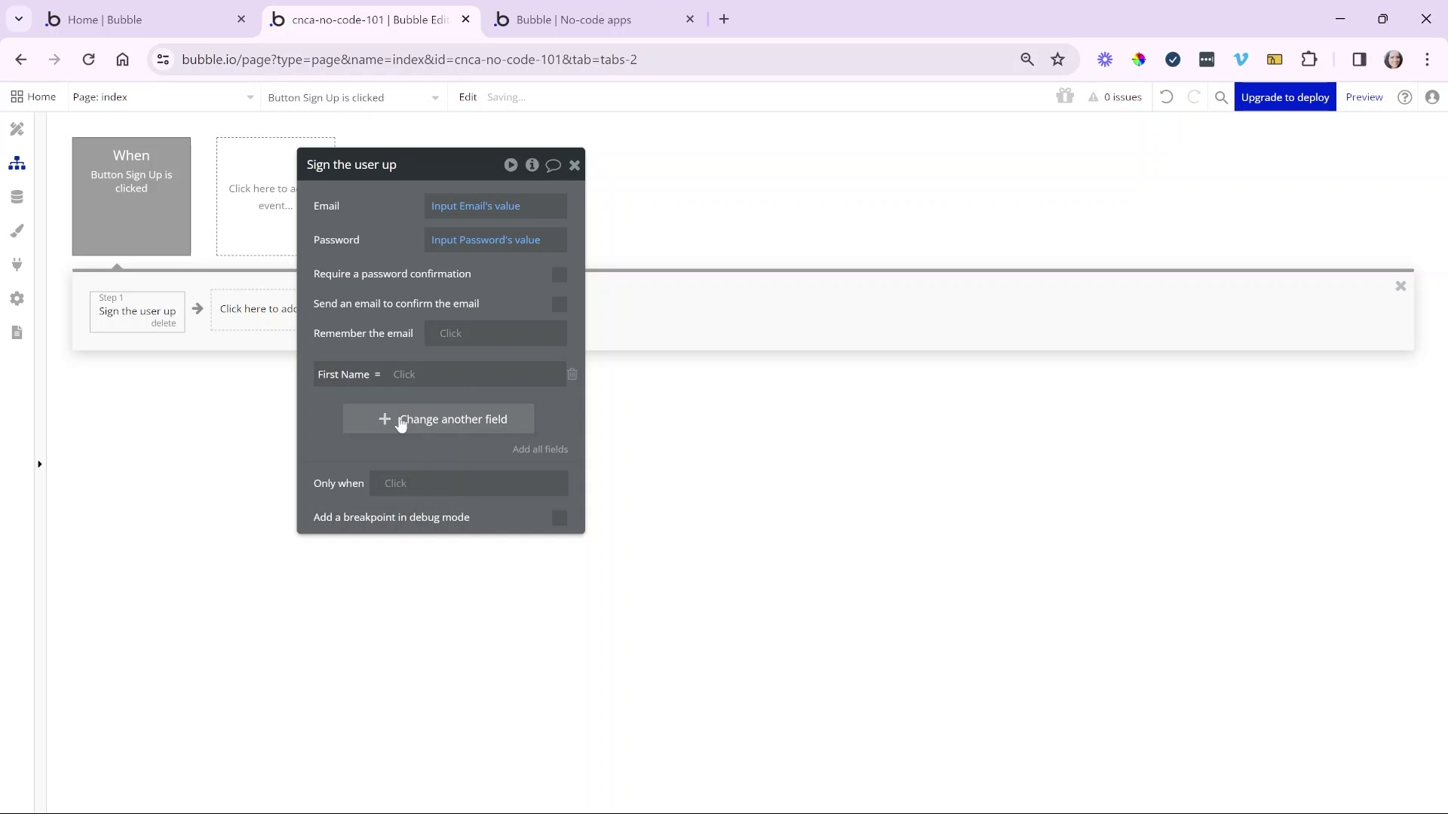
click(404, 374)
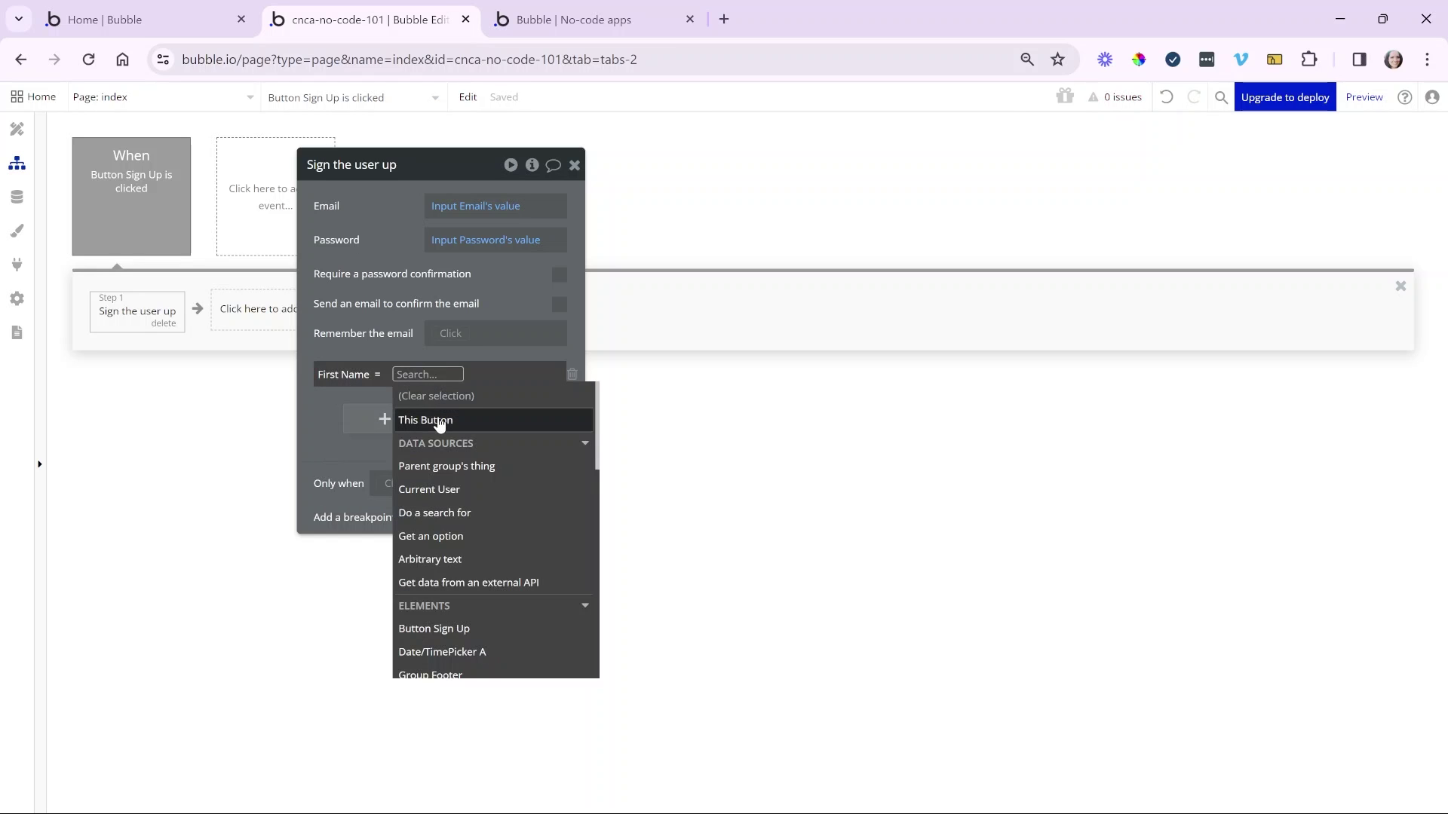
text(f)
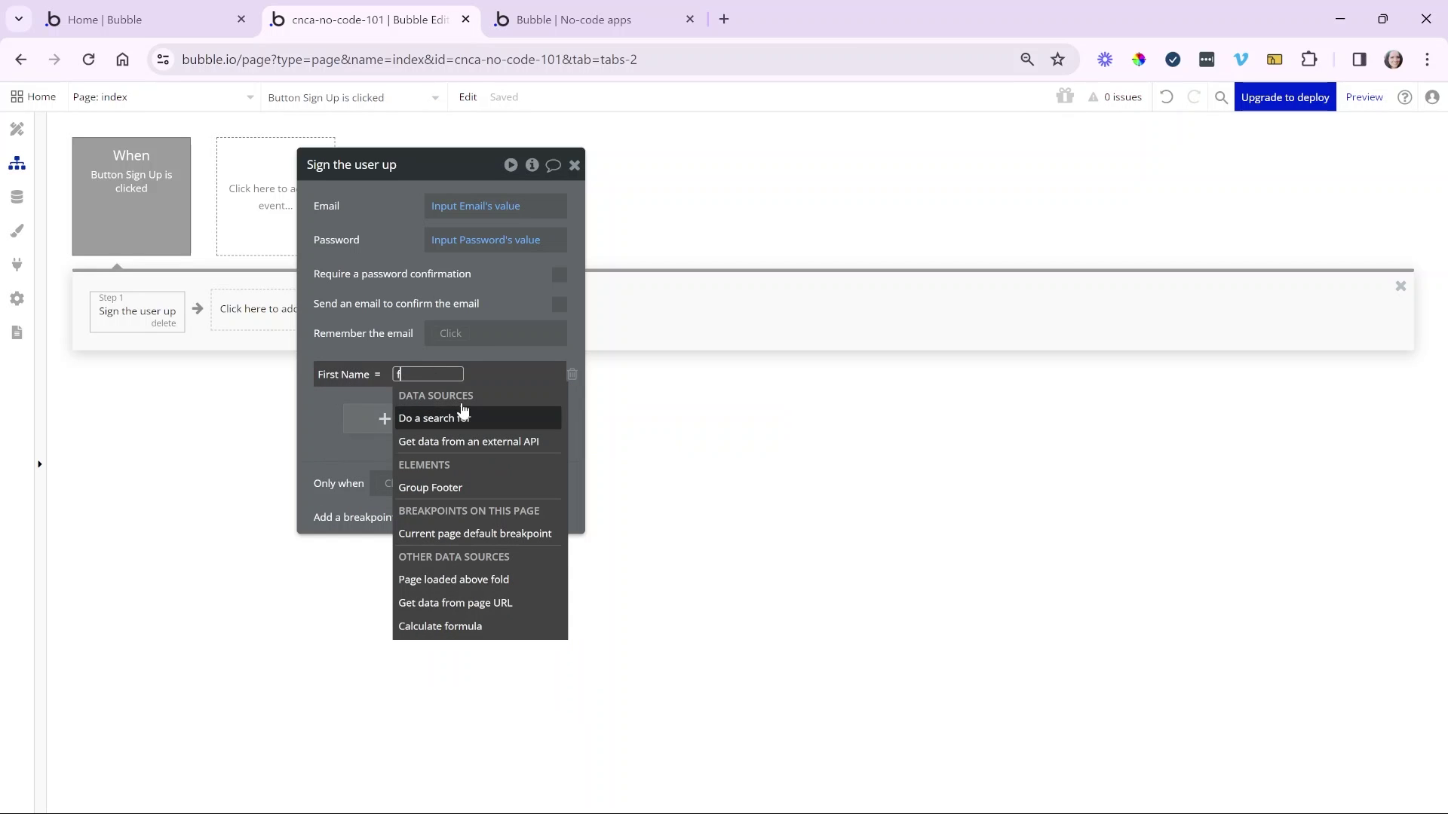
key(BackSpace)
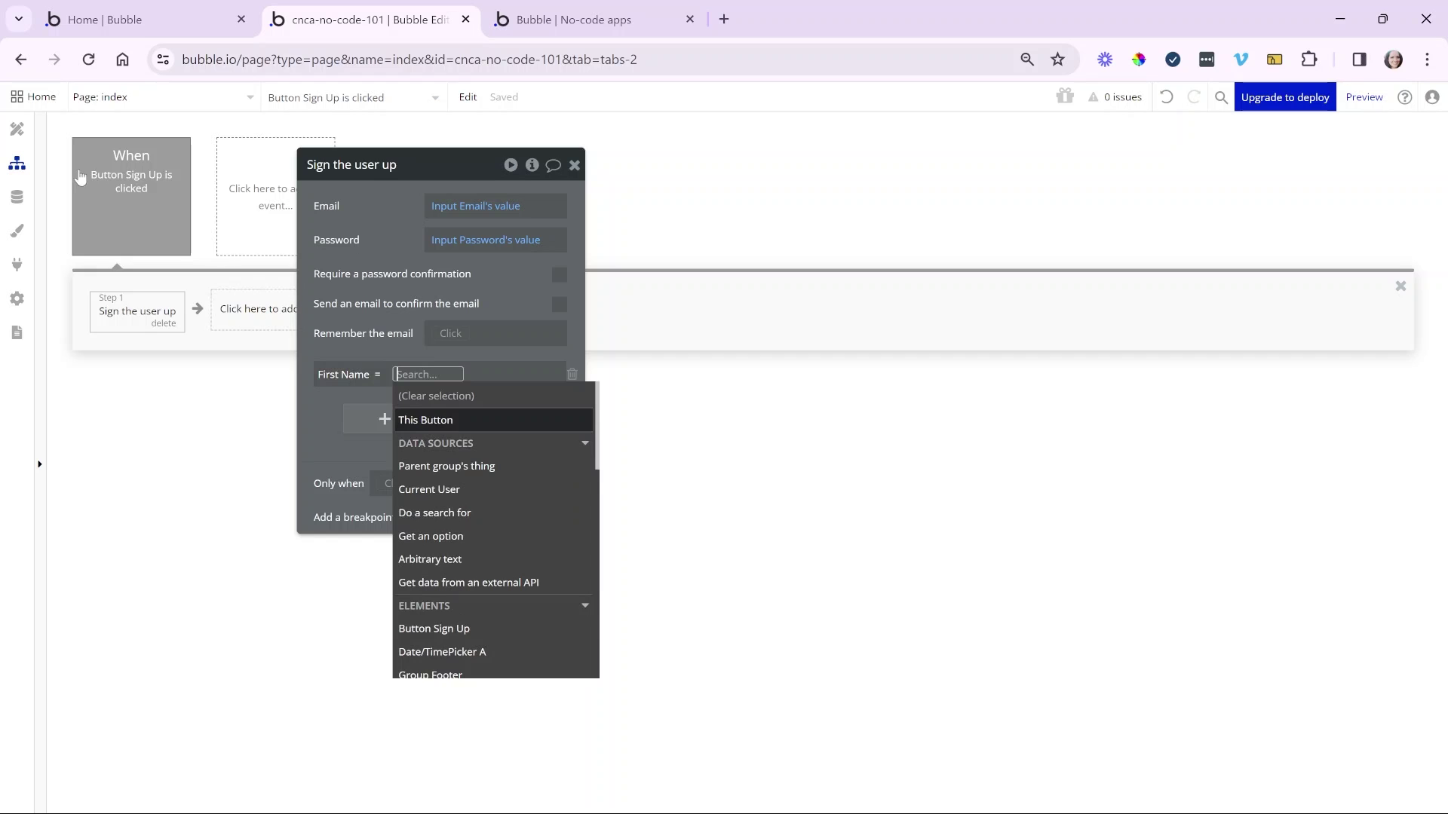
click(37, 136)
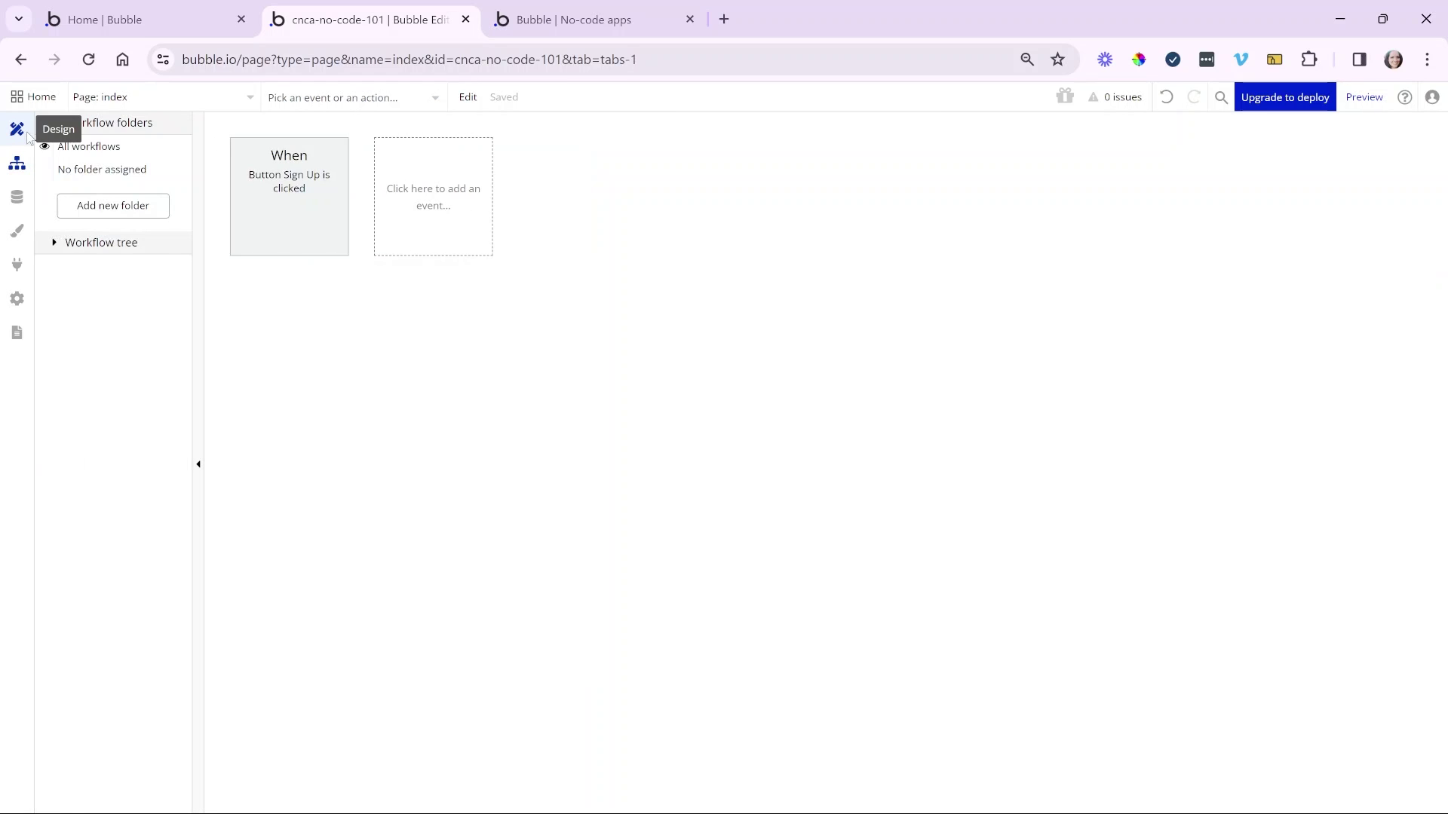
- Duplicate Input Email and make the copy first in the form's layout
click(26, 134)
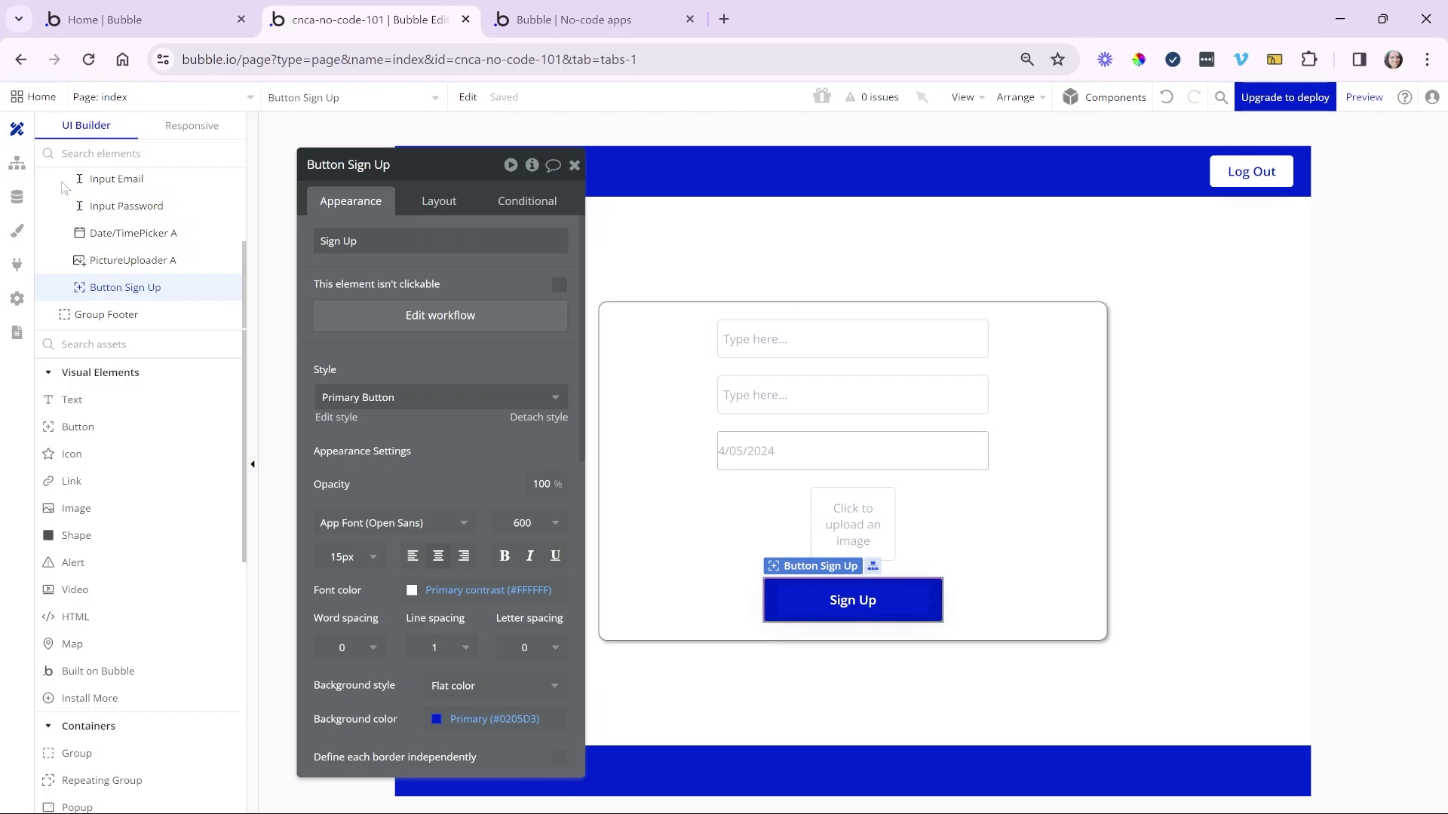
click(845, 346)
drag(845, 346, 710, 516)
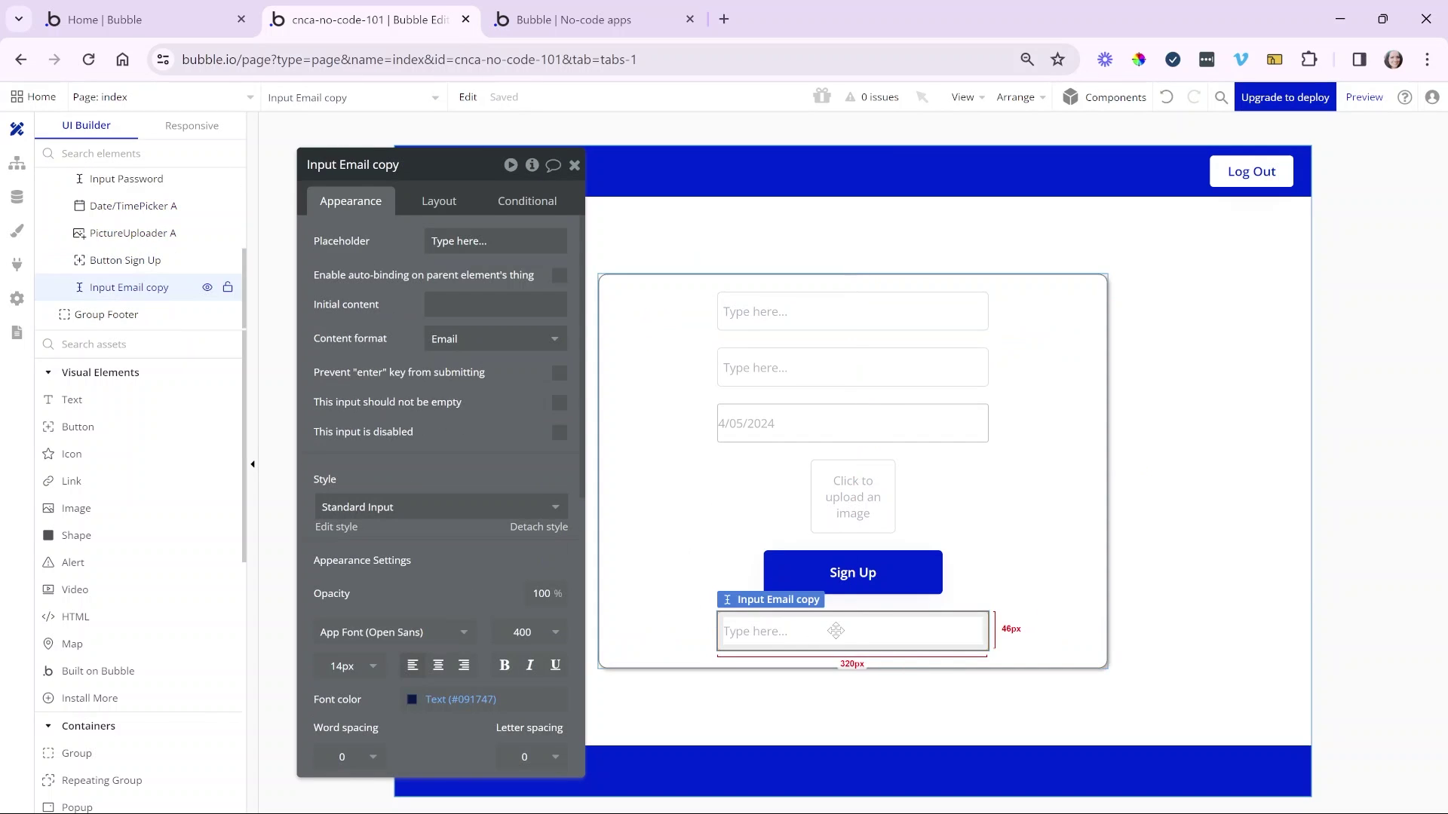
click(432, 204)
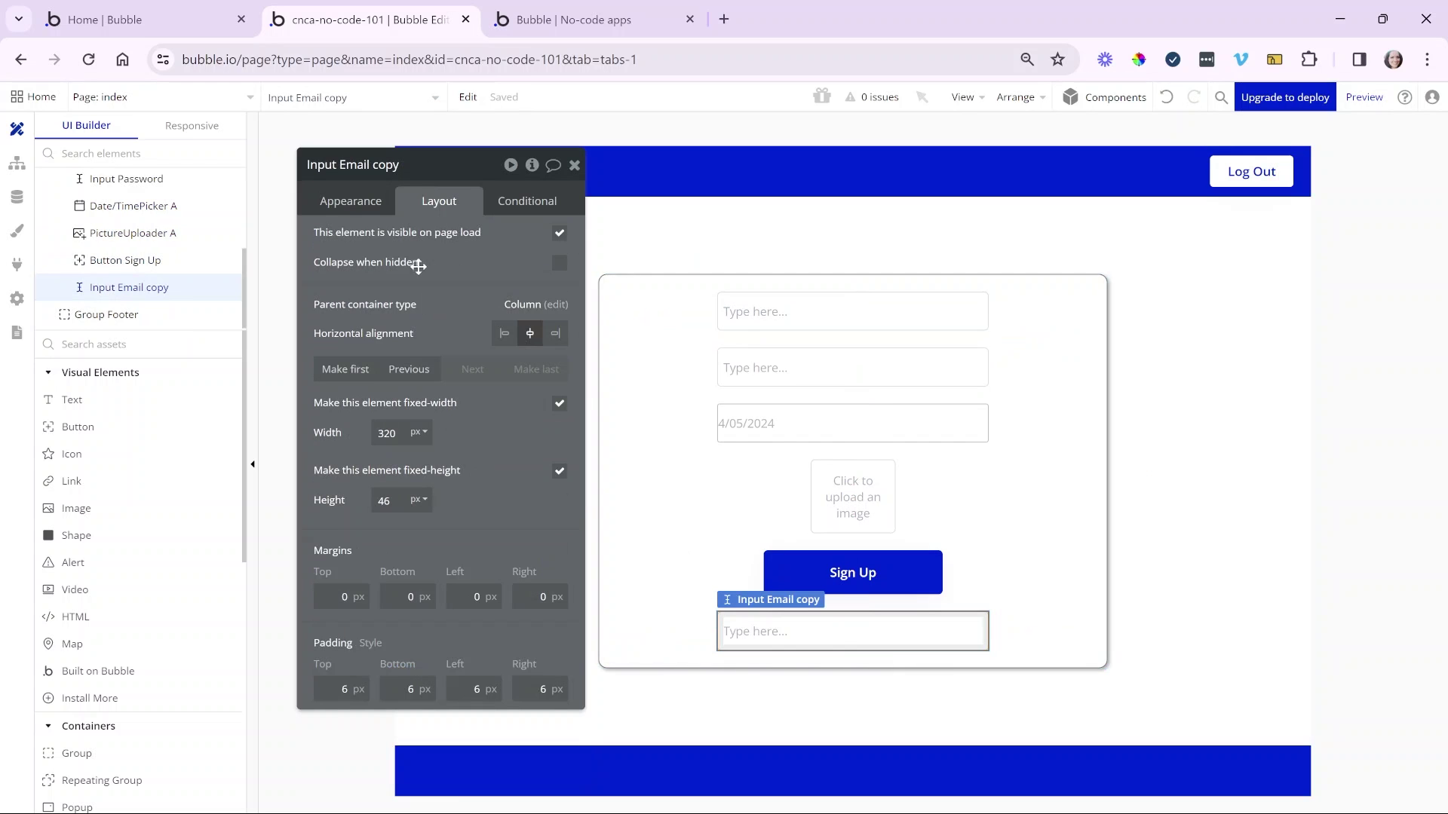
click(362, 371)
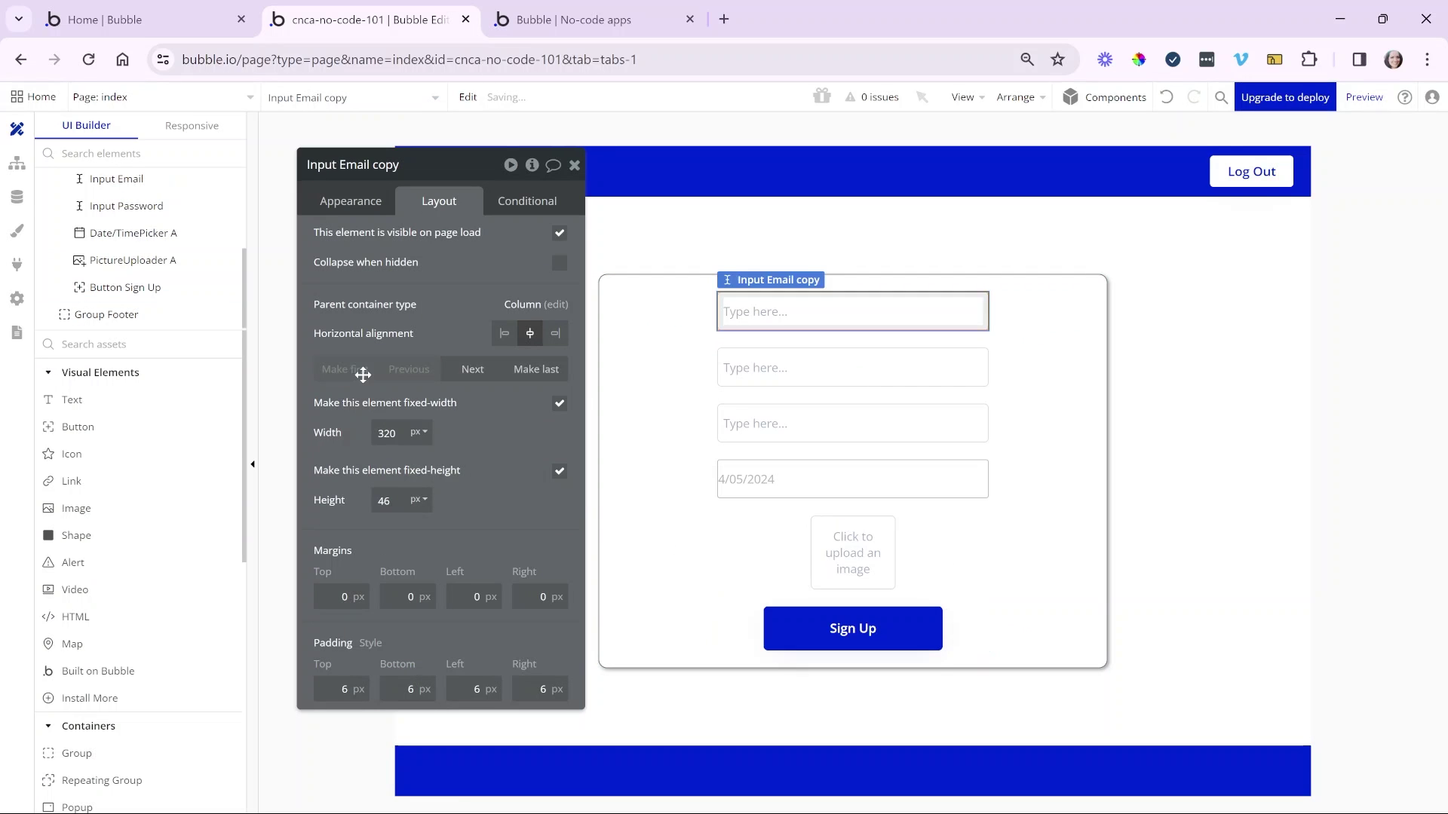
- Set the copy's content format to Text and rename it Input First Name
click(348, 205)
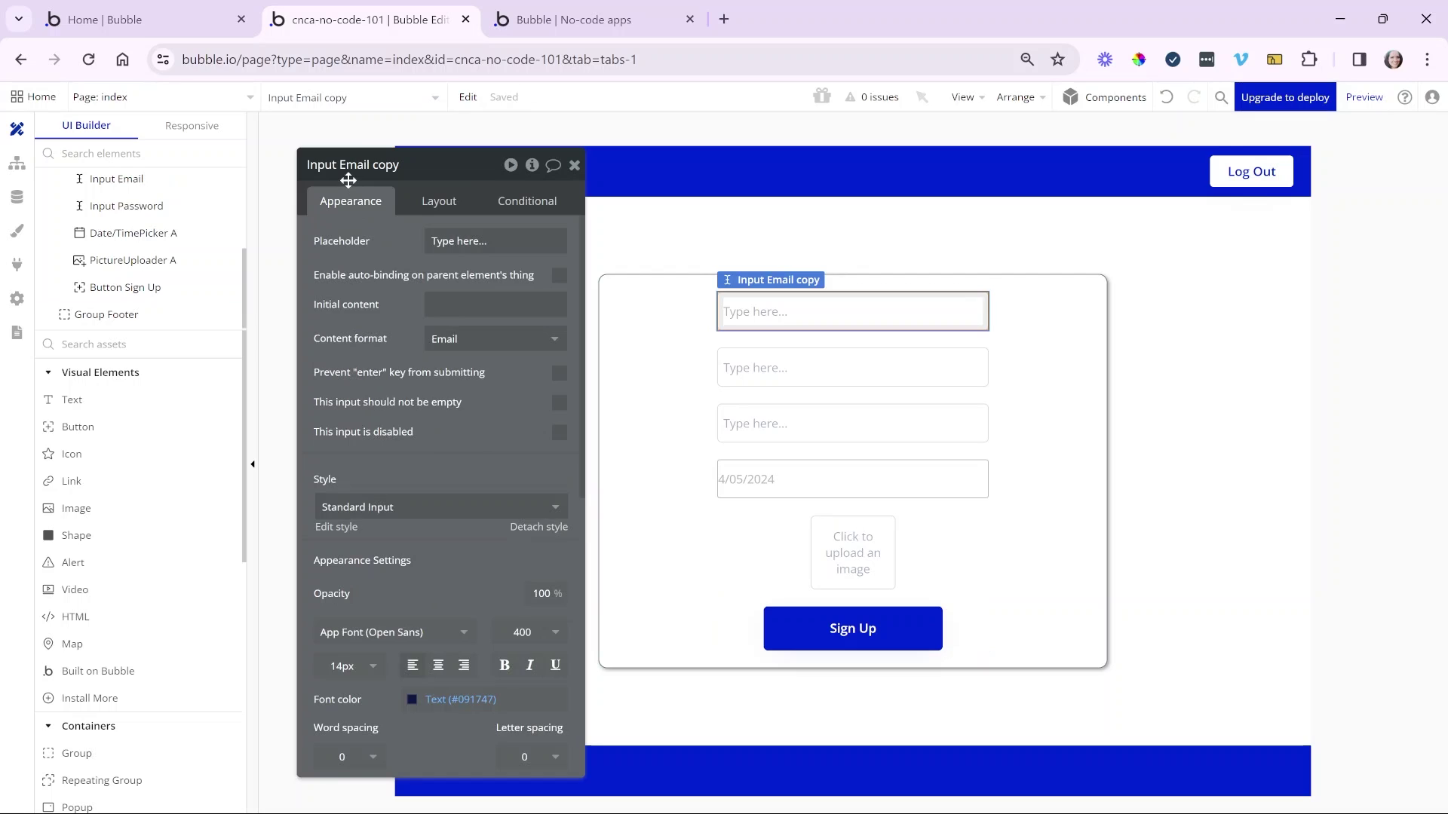
click(349, 173)
drag(345, 170, 466, 175)
click(490, 338)
click(483, 390)
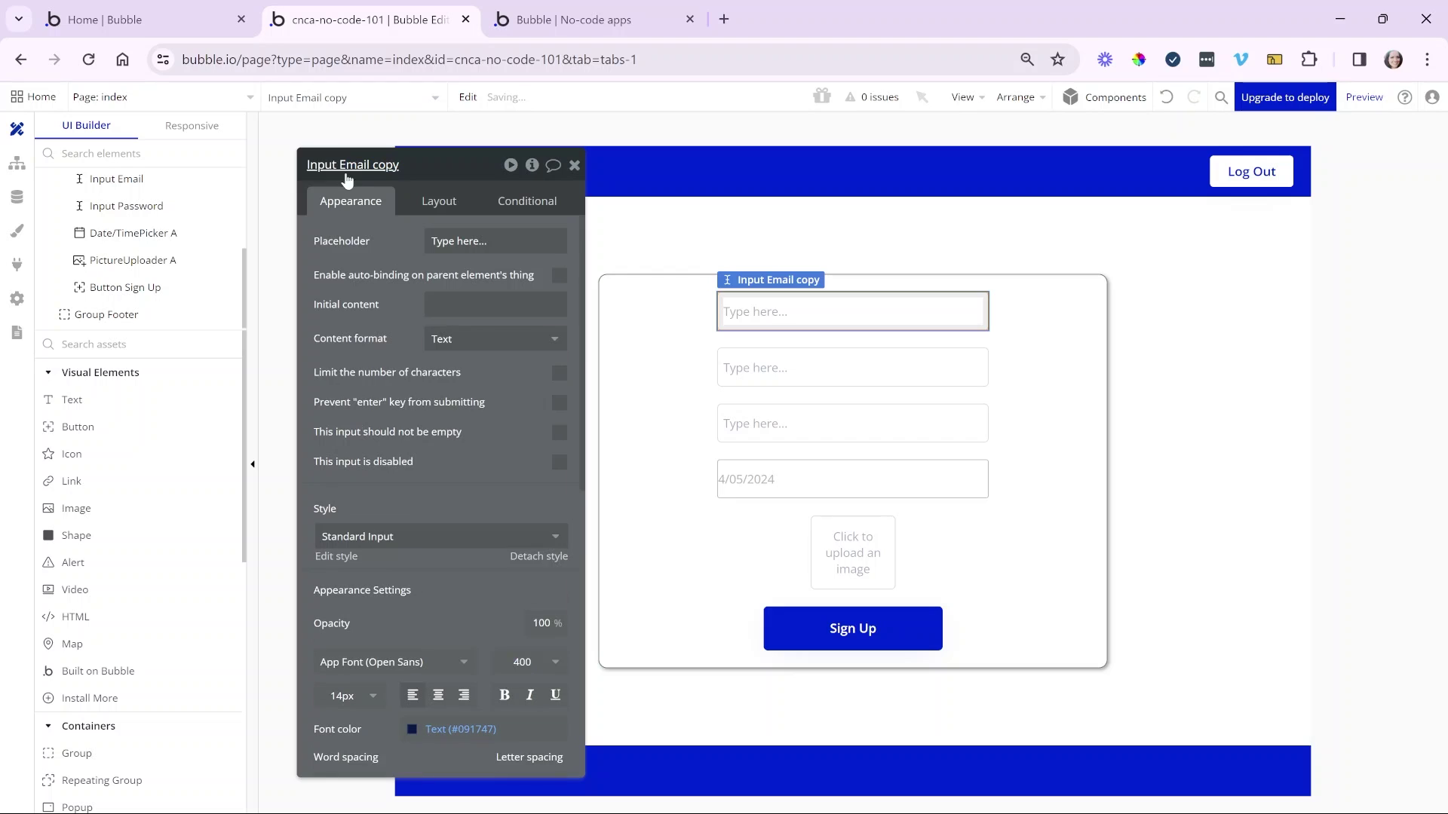
click(339, 166)
drag(338, 166, 496, 170)
text(First Name)
click(403, 442)
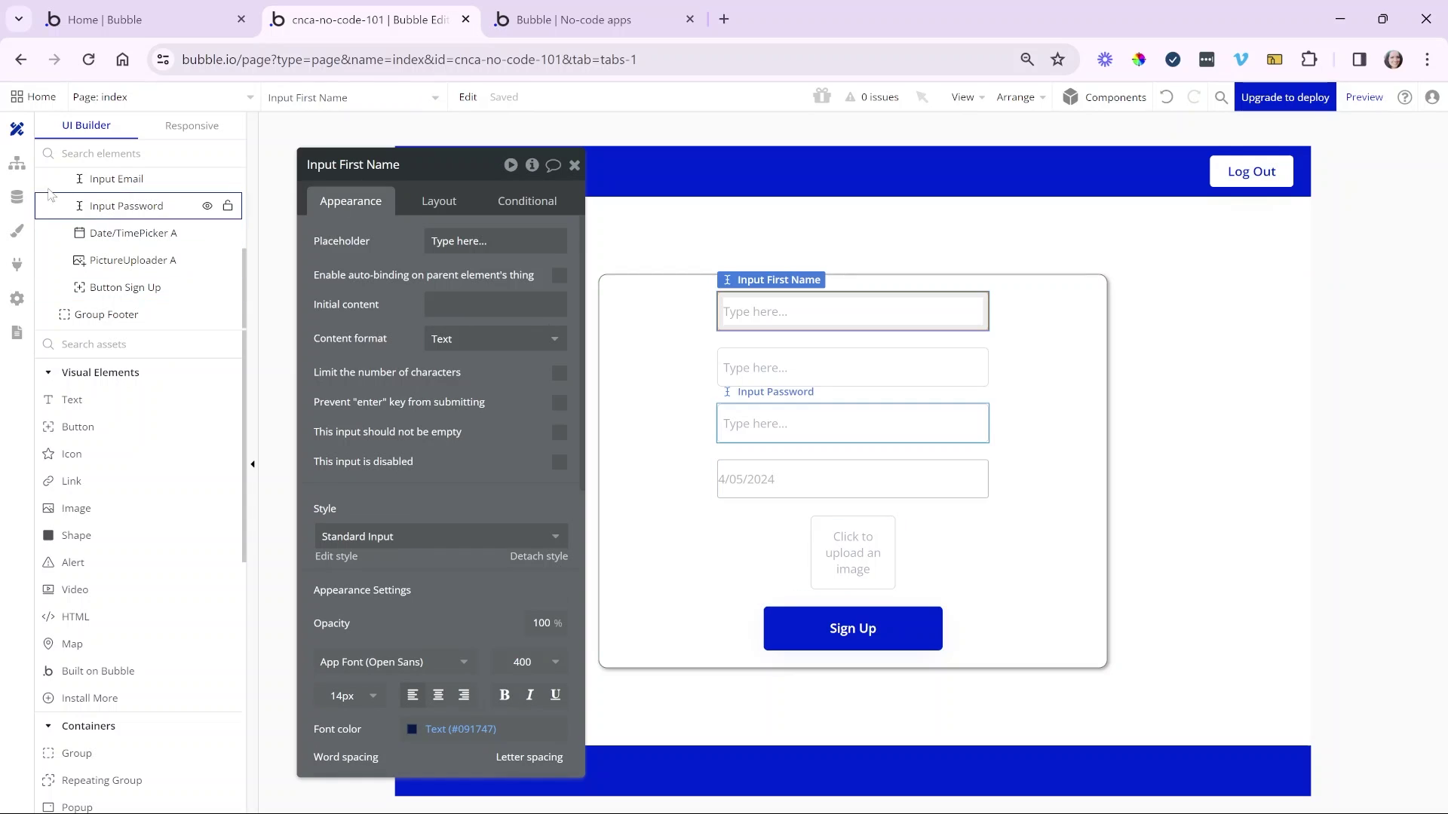
click(16, 163)
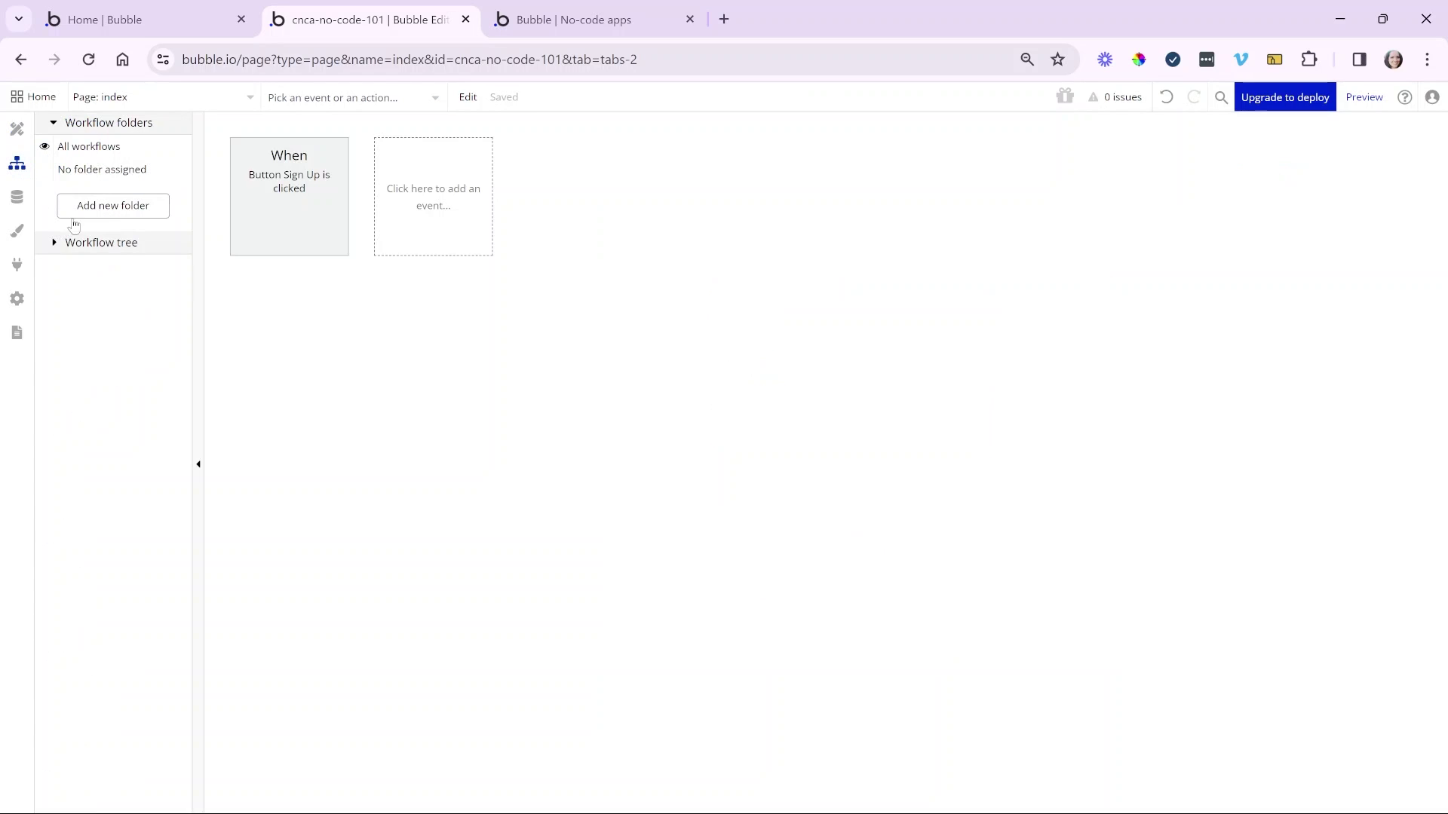
- Map the sign-up action's First Name to Input First Name's value
click(286, 253)
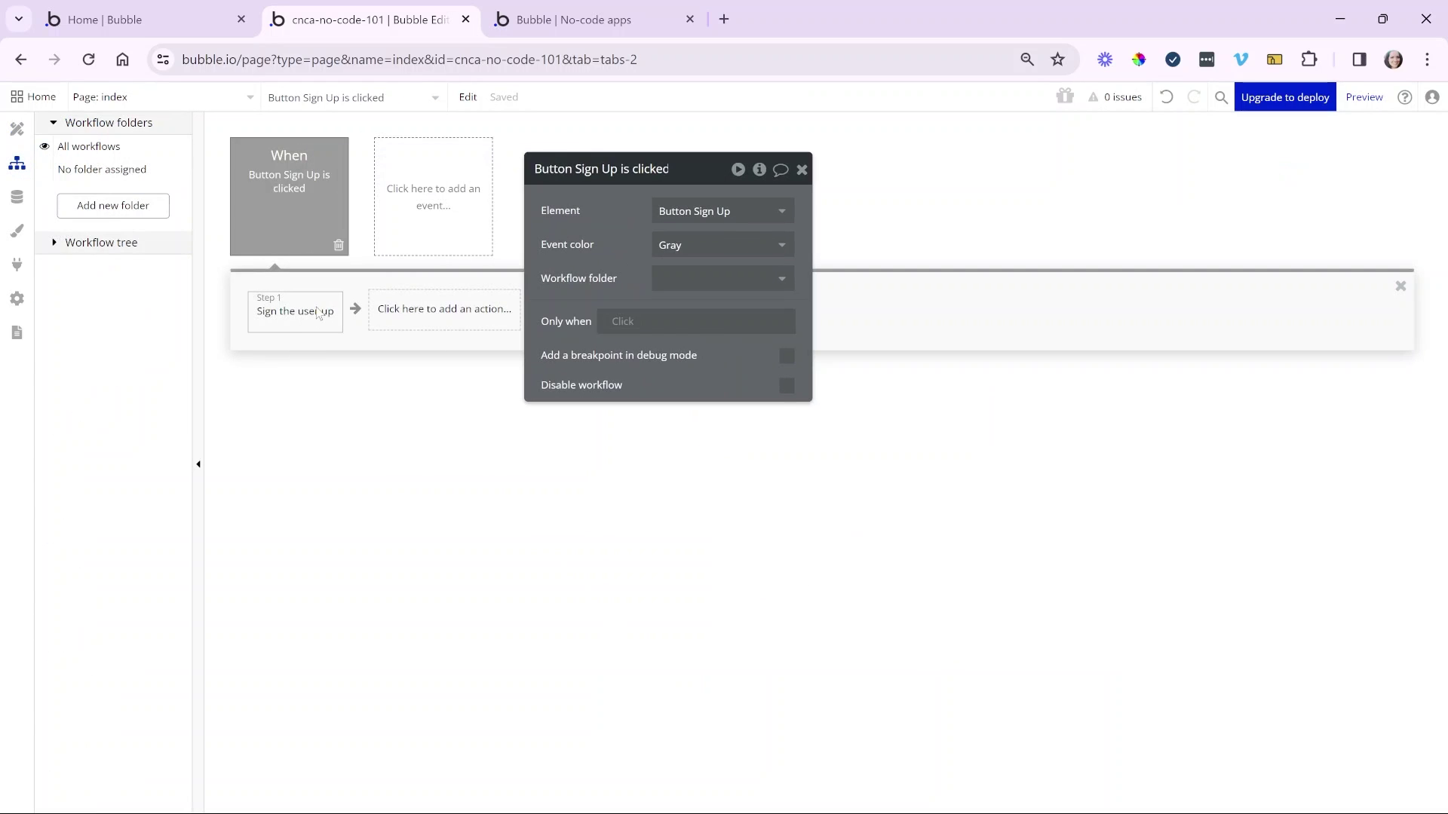
click(318, 314)
click(633, 397)
text(fi)
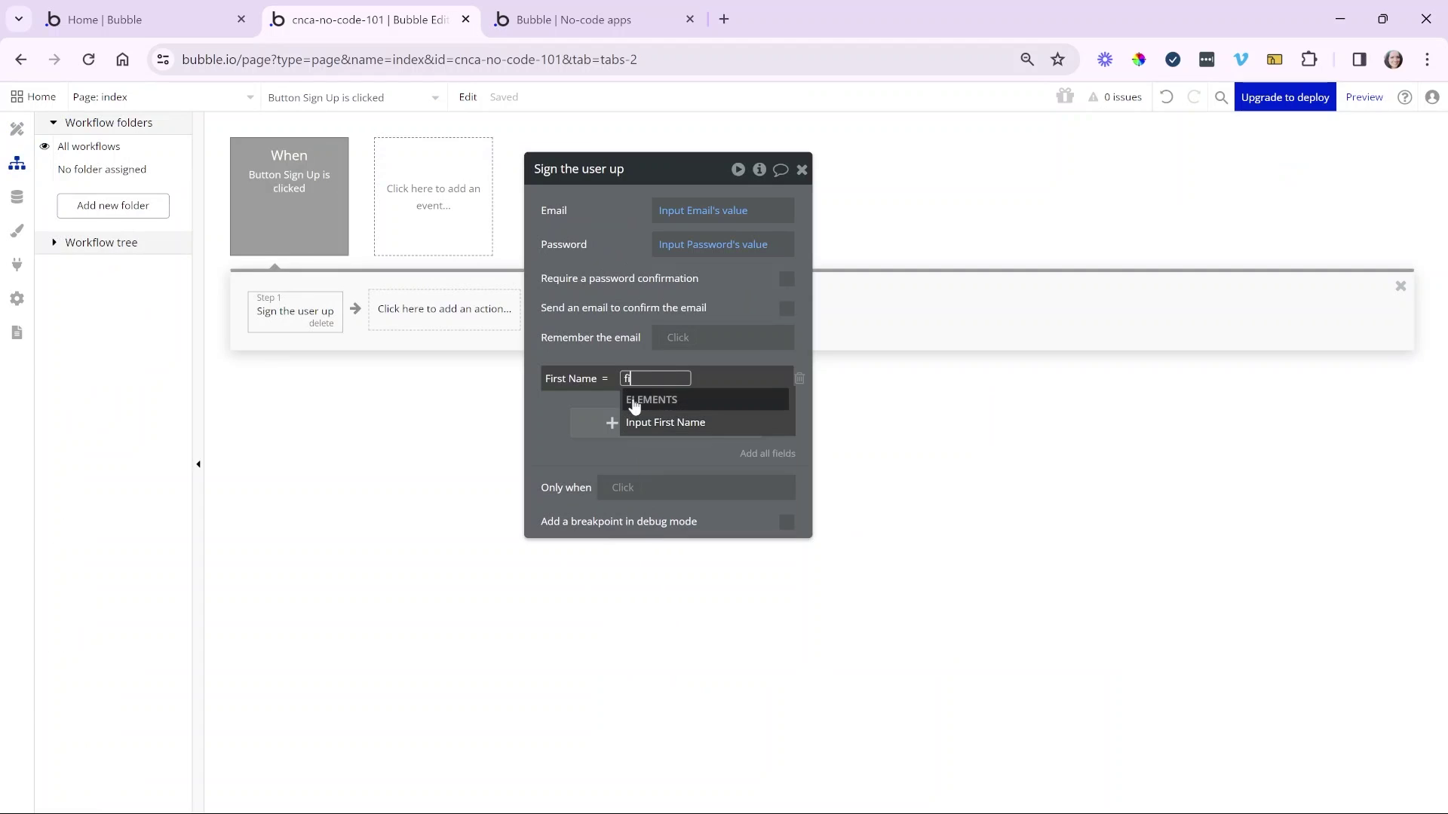
click(687, 427)
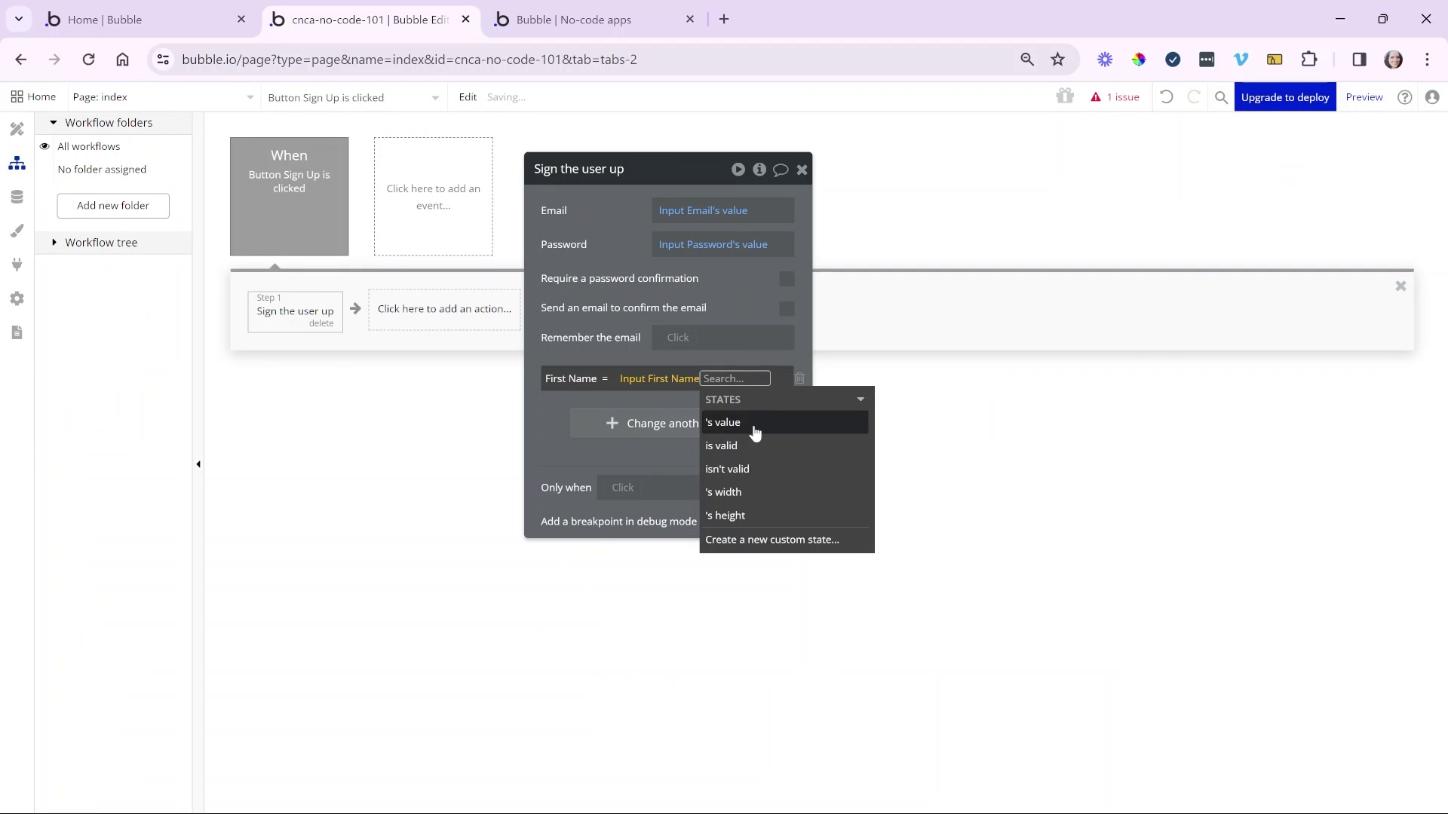
click(755, 431)
click(600, 400)
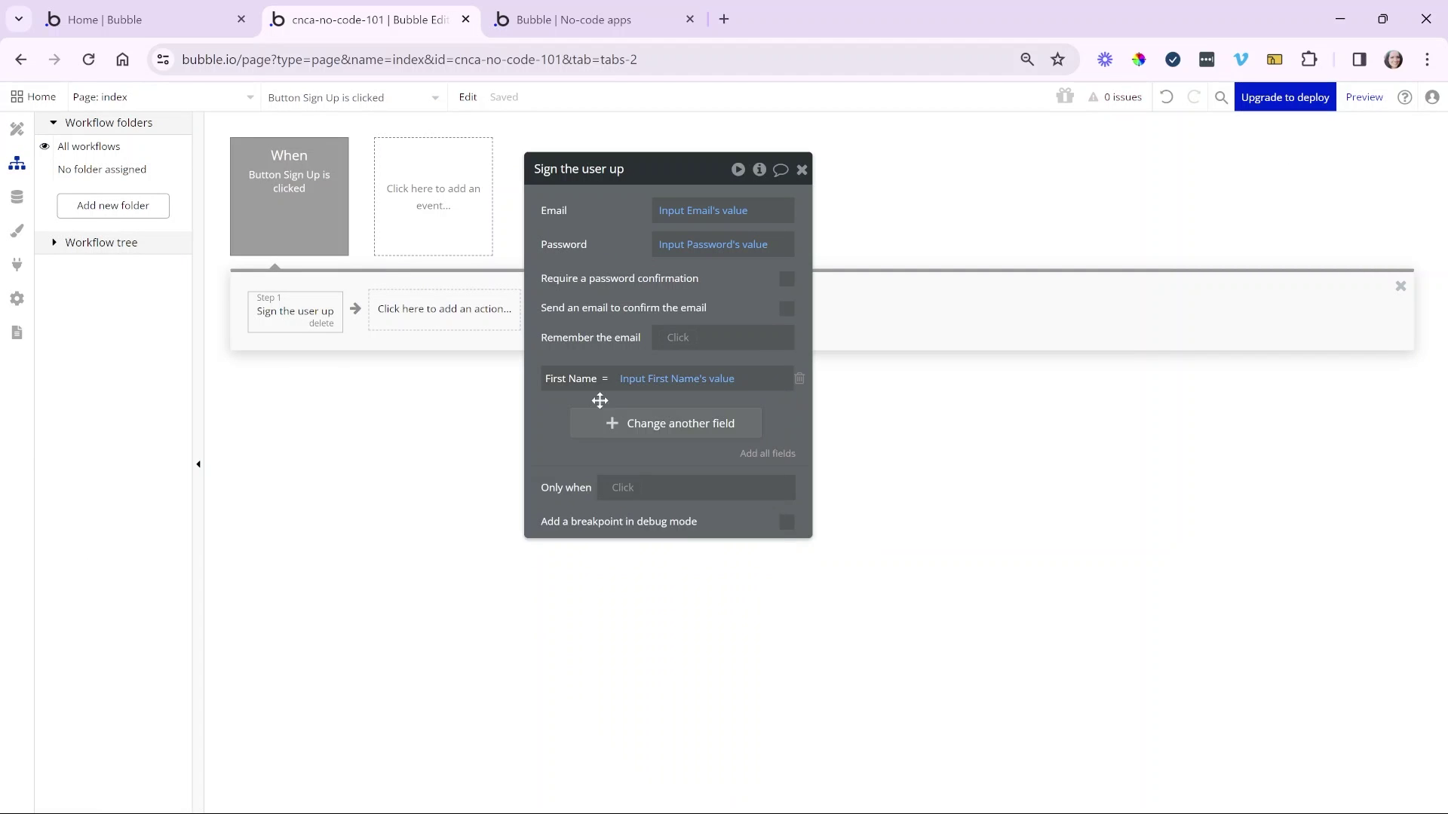
- Add the DOB field, taking its value from the date picker
click(600, 427)
click(582, 416)
click(573, 429)
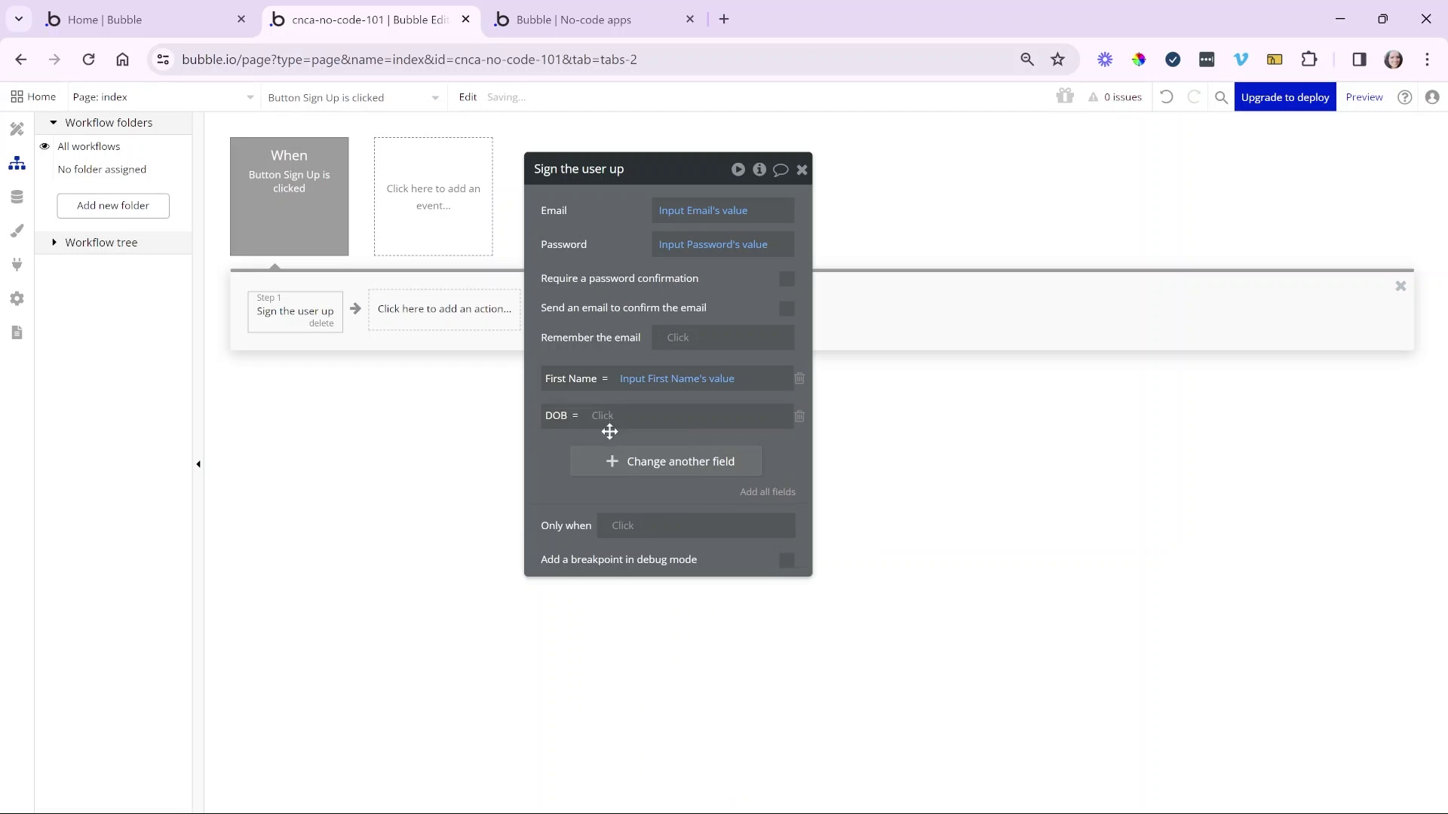
click(603, 415)
text(da)
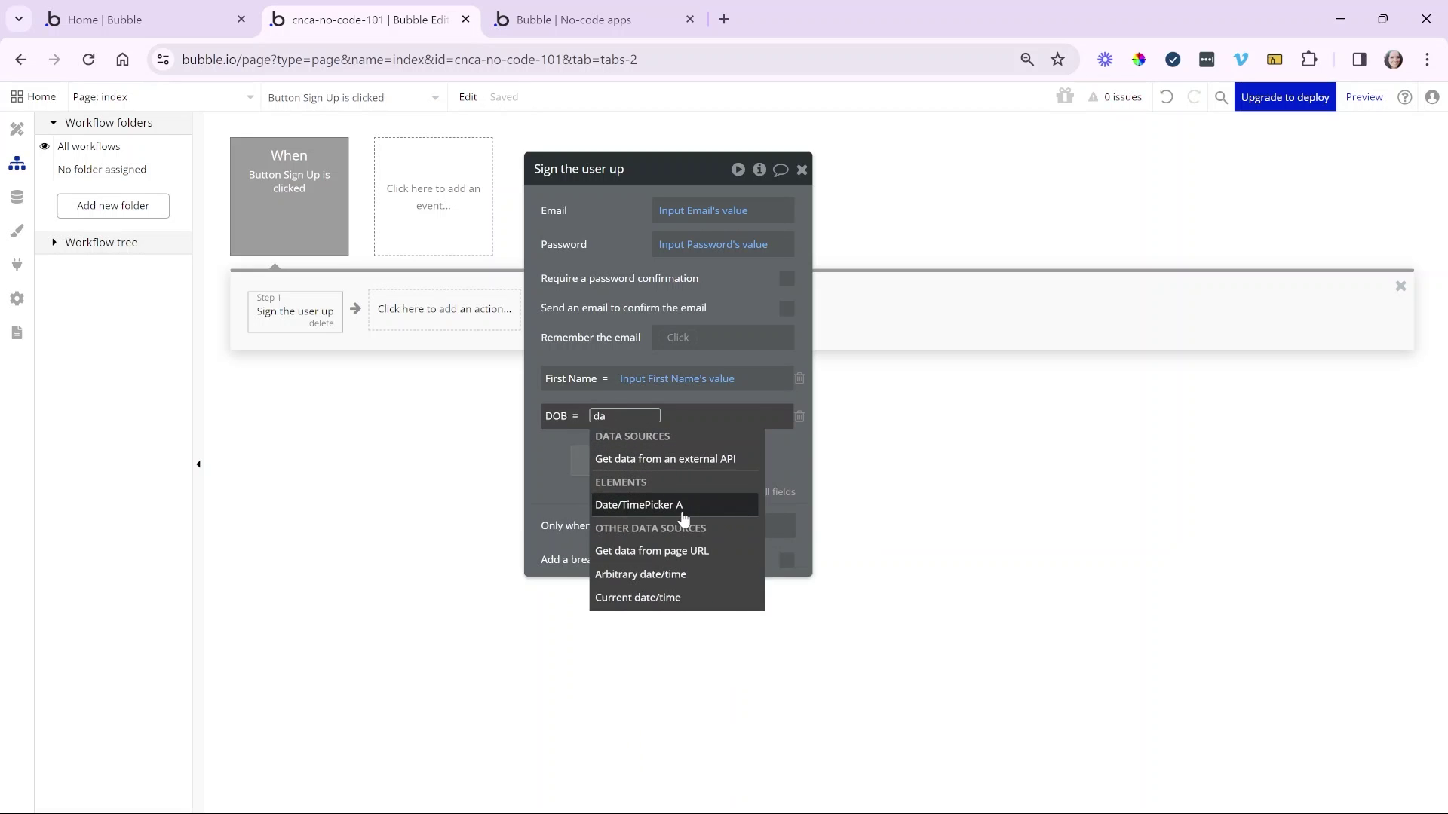
click(683, 505)
click(725, 461)
click(589, 471)
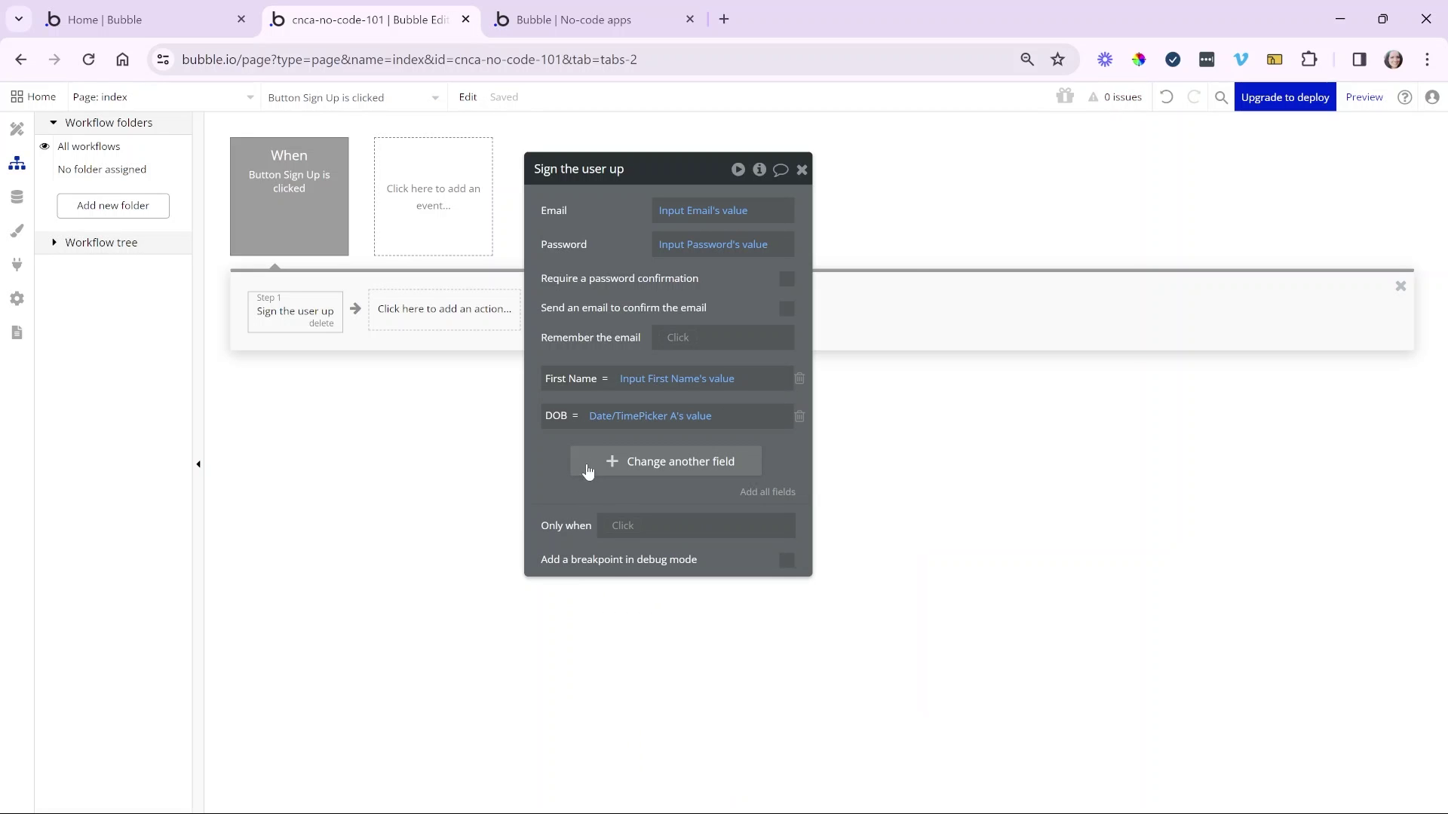
- Add the Profile Picture field, taking its value from the picture uploader
click(589, 463)
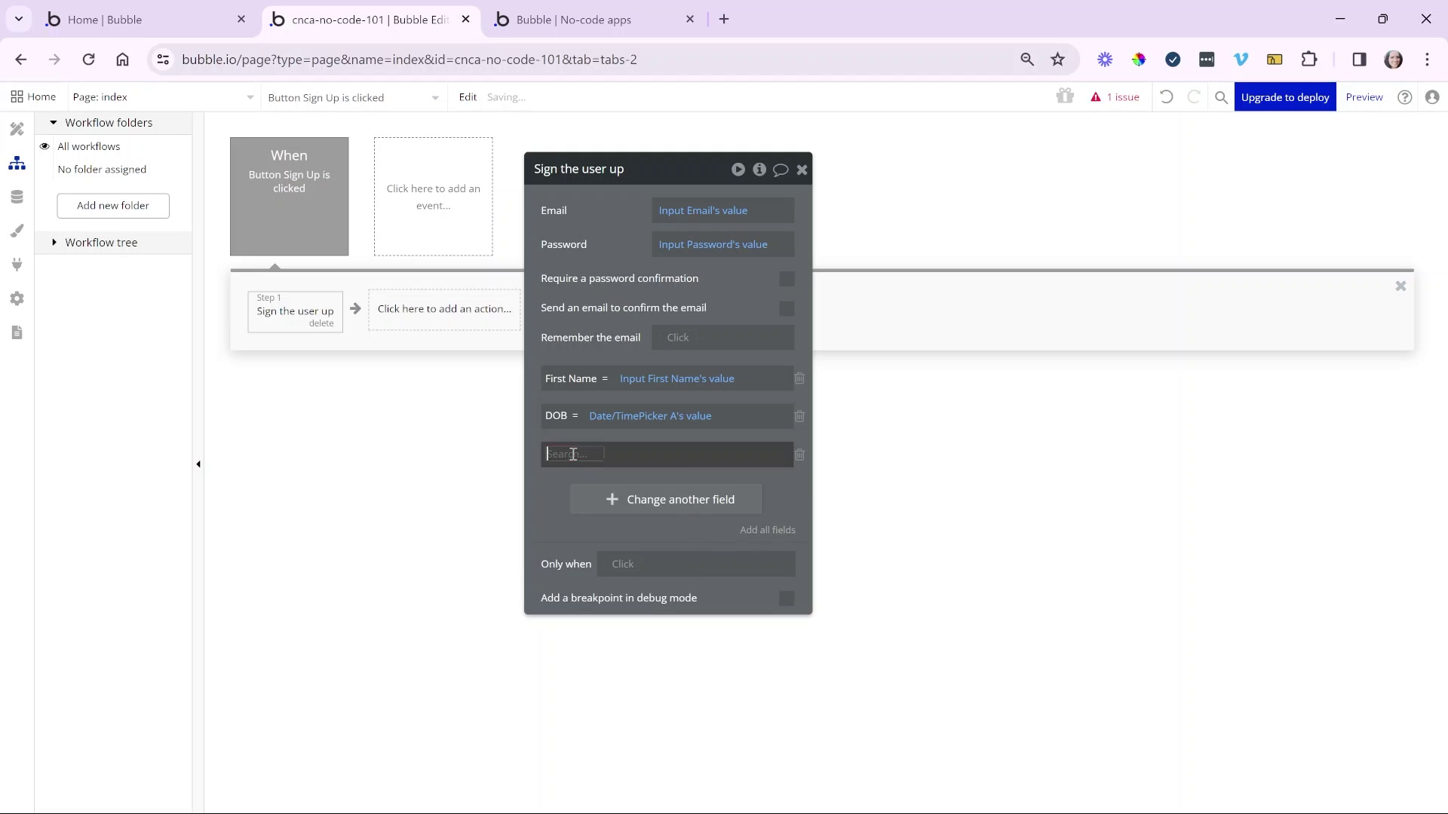
click(592, 552)
click(644, 456)
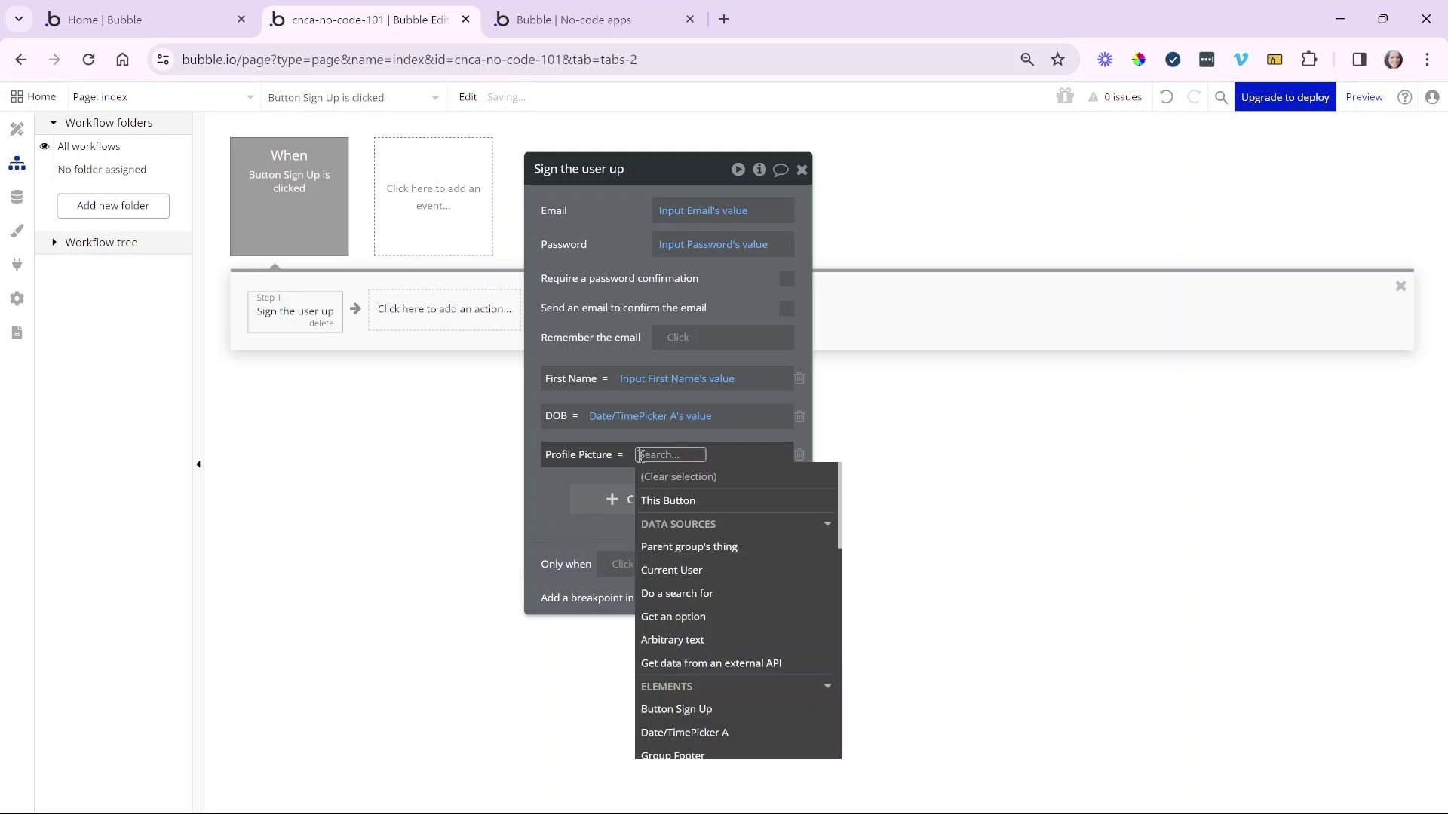
text(pr)
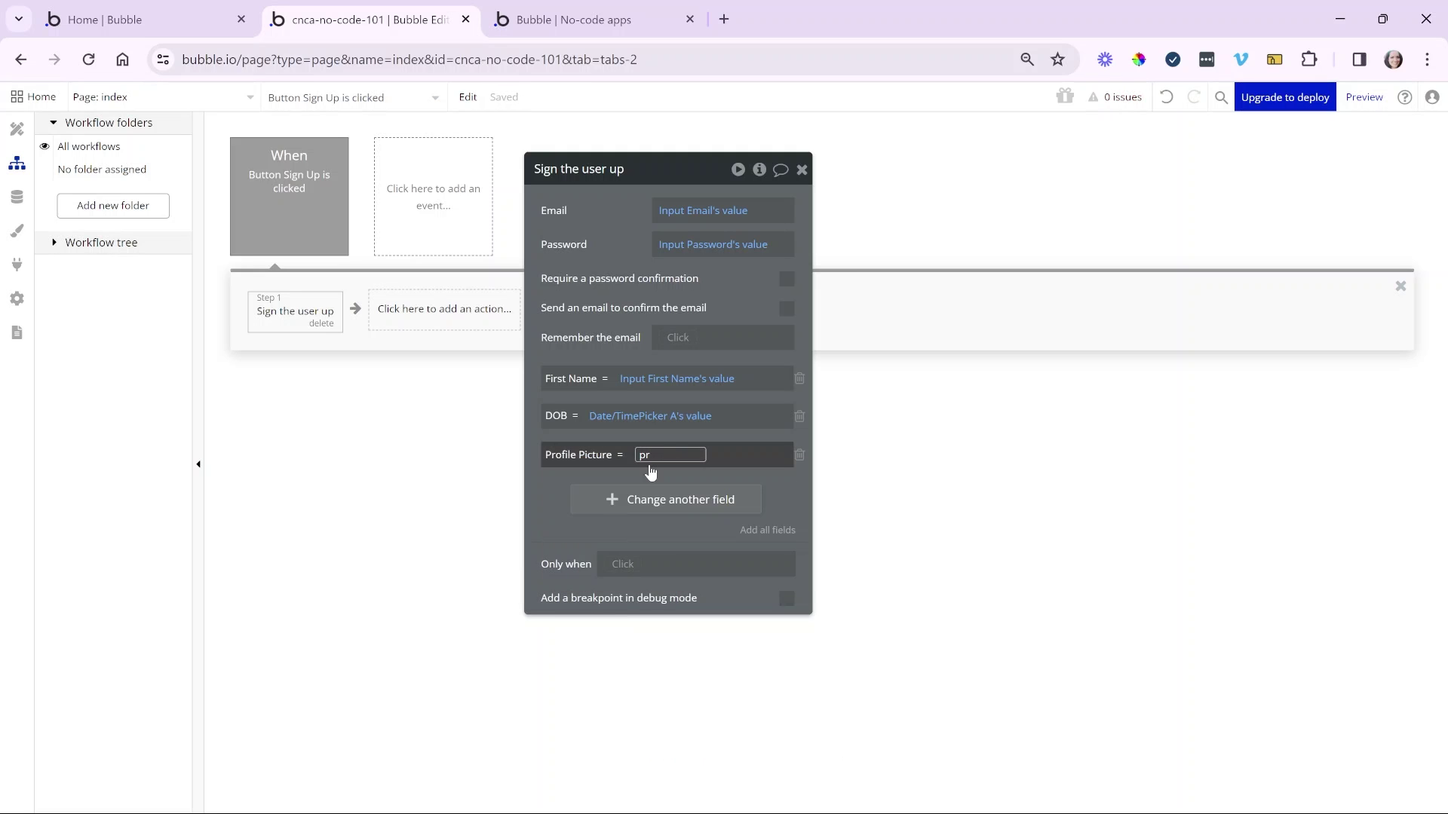
key(BackSpace)
text(i)
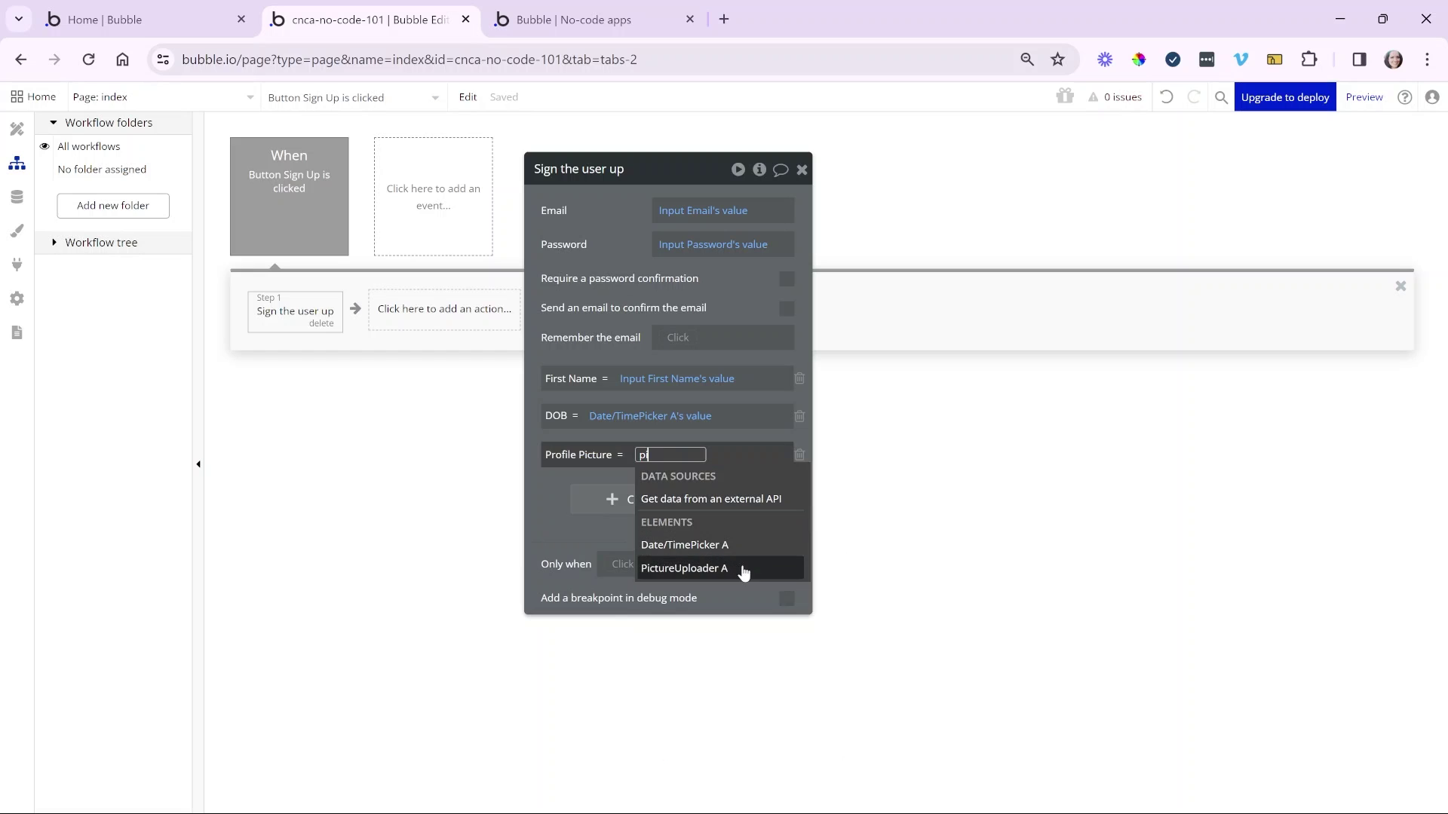
click(744, 571)
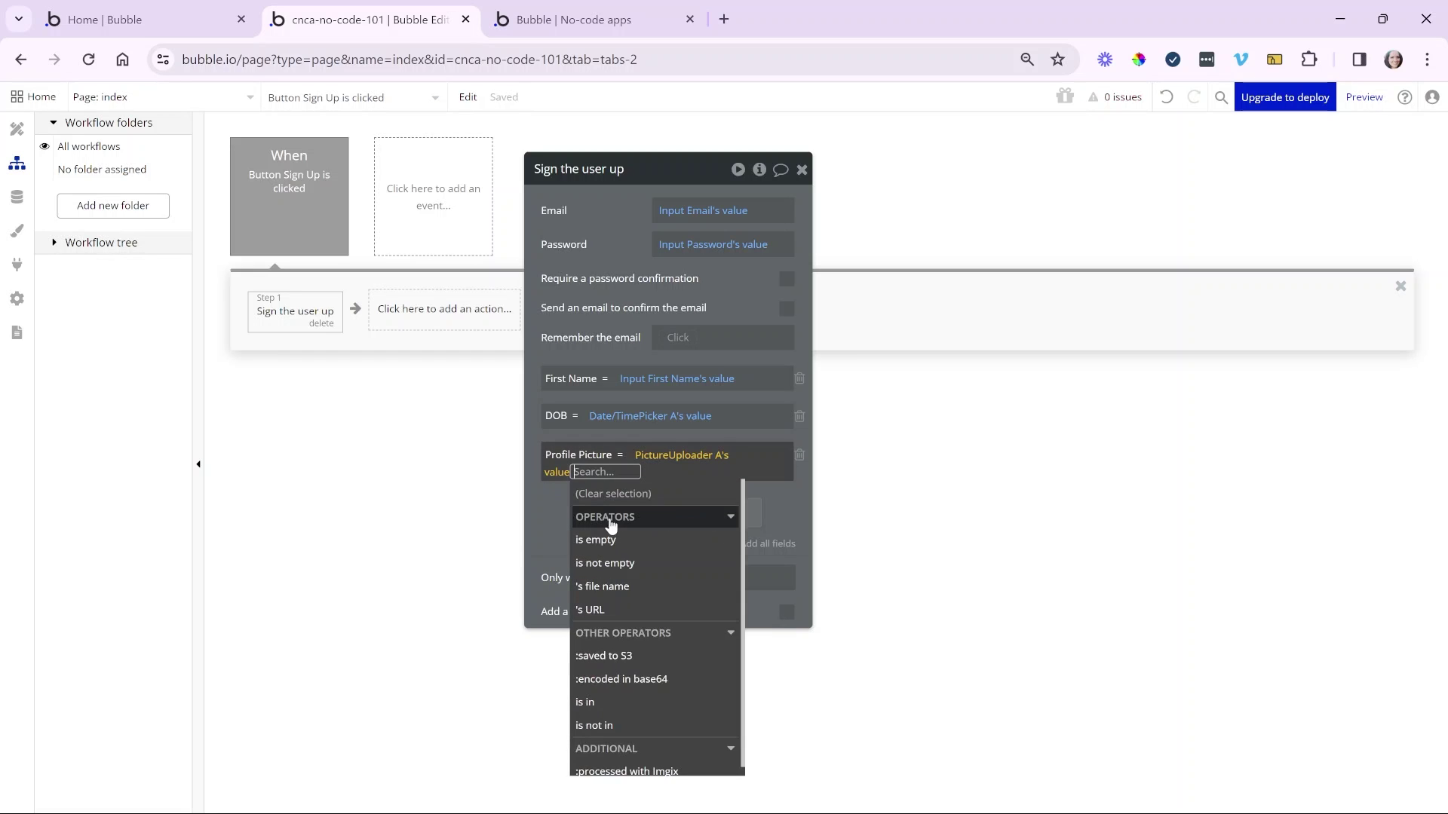
click(557, 529)
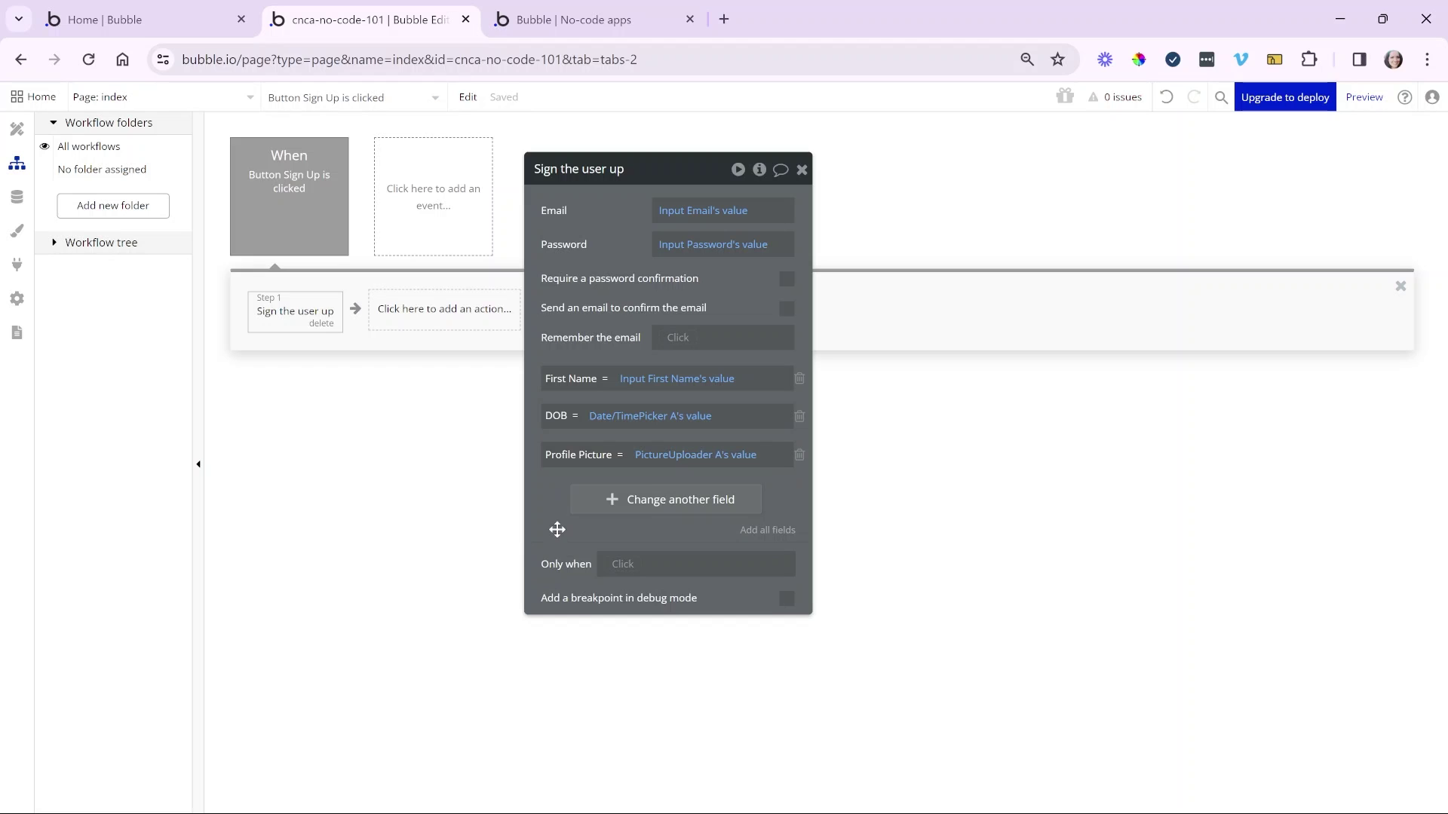
- Add a 'Reset relevant inputs' action as Step 2 of the workflow
drag(615, 304, 673, 299)
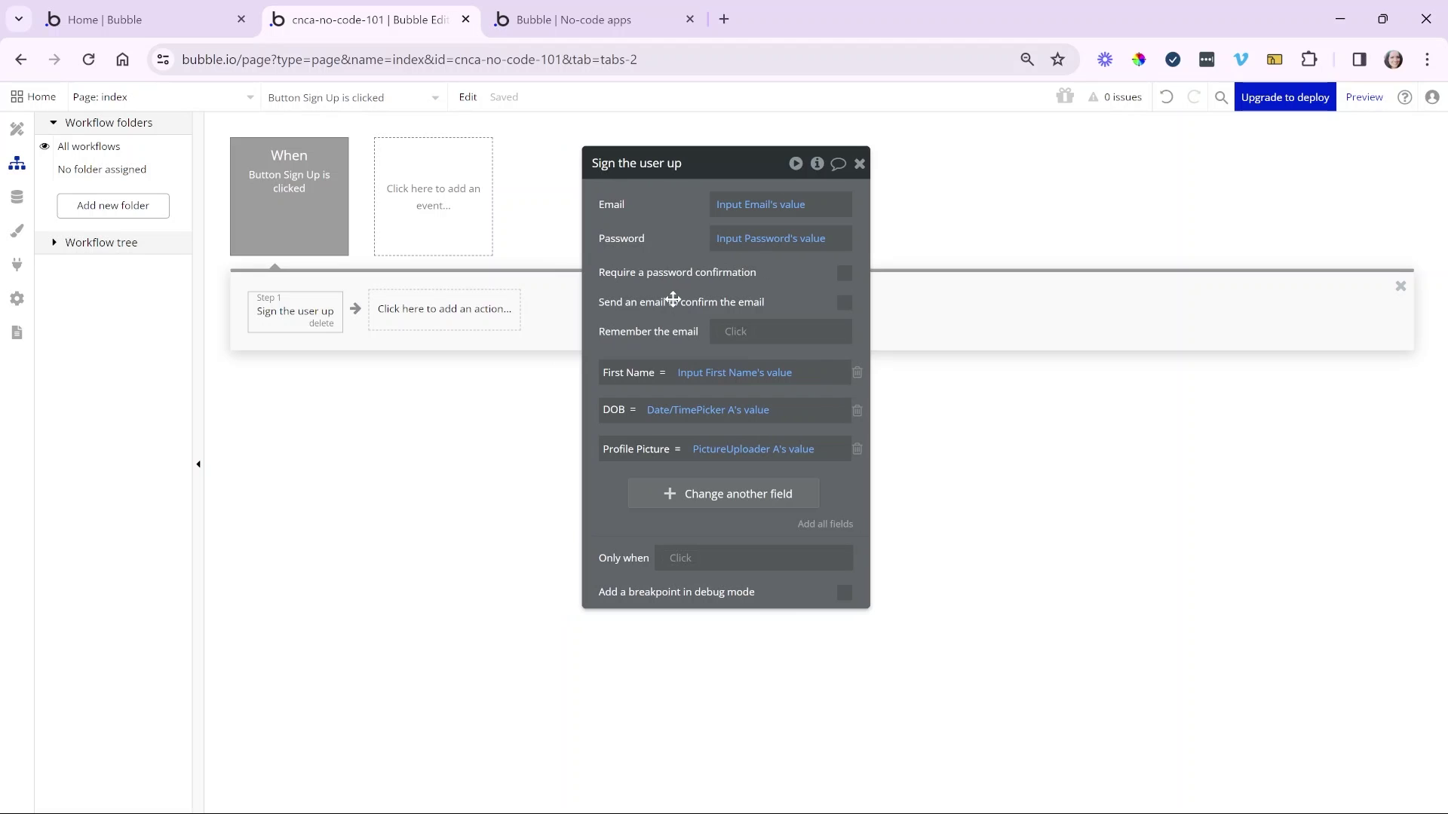
click(508, 328)
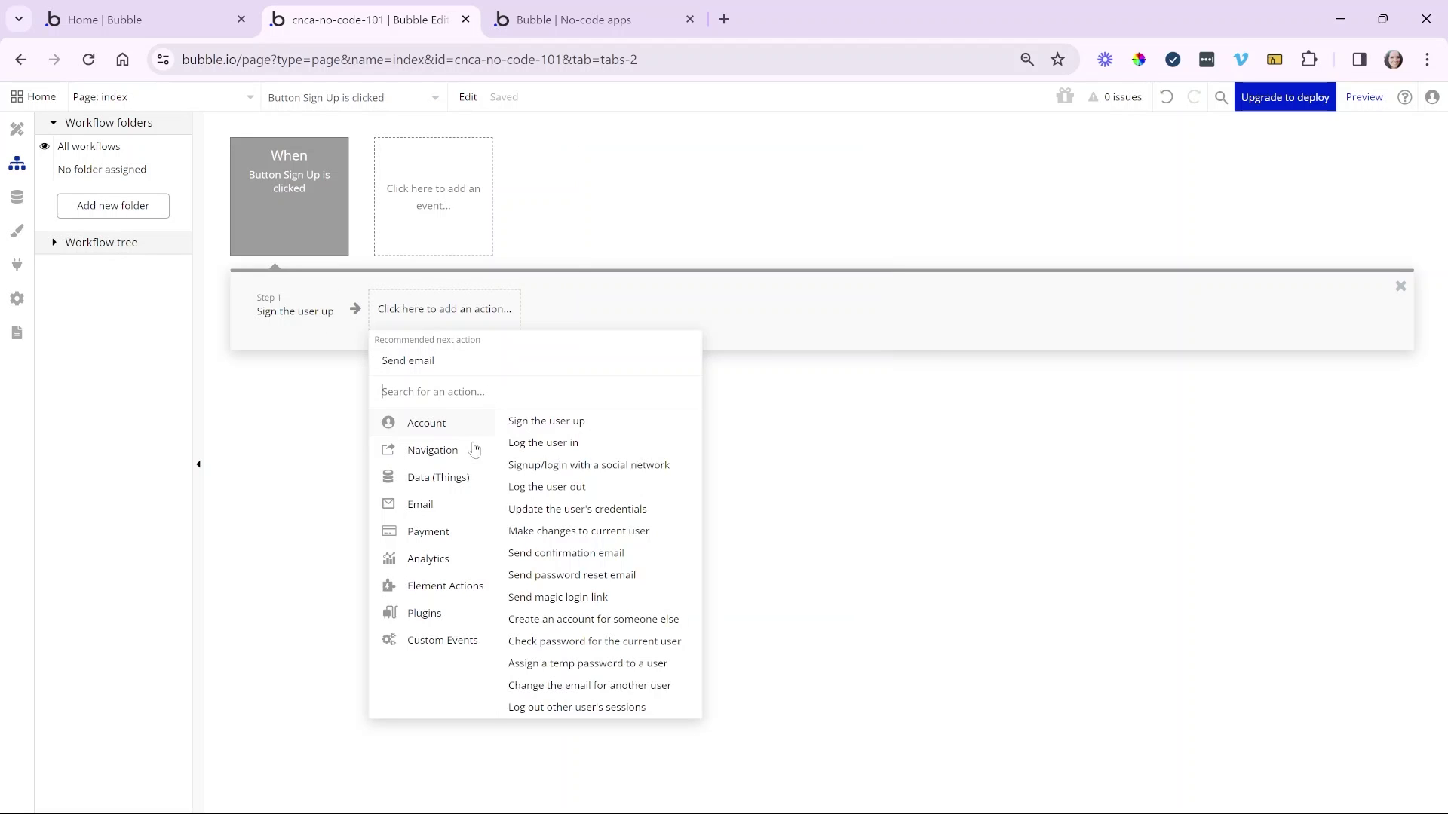
mouse_move(473, 476)
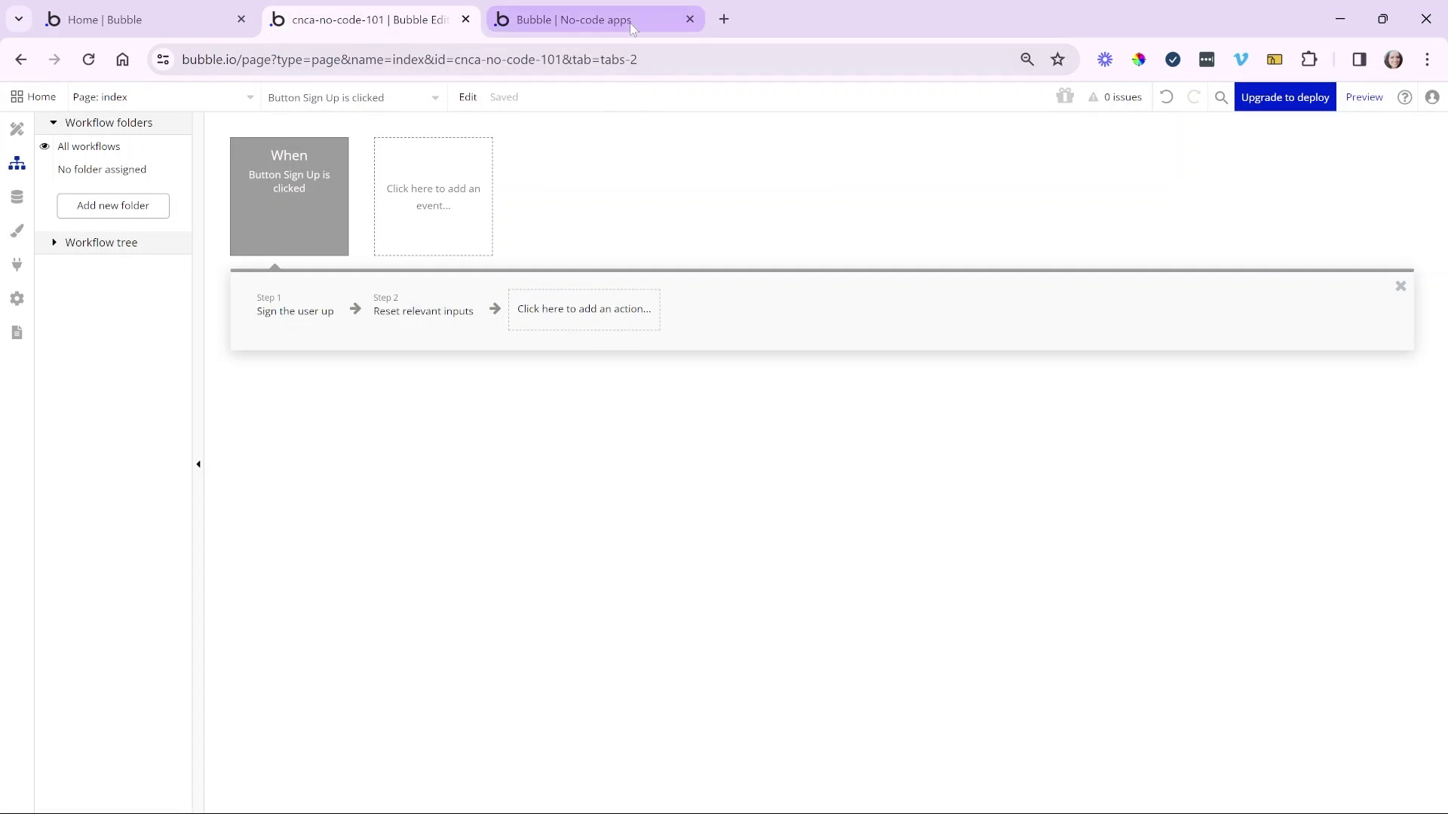
- Reload the preview and fill in a test first name, email and password
click(630, 22)
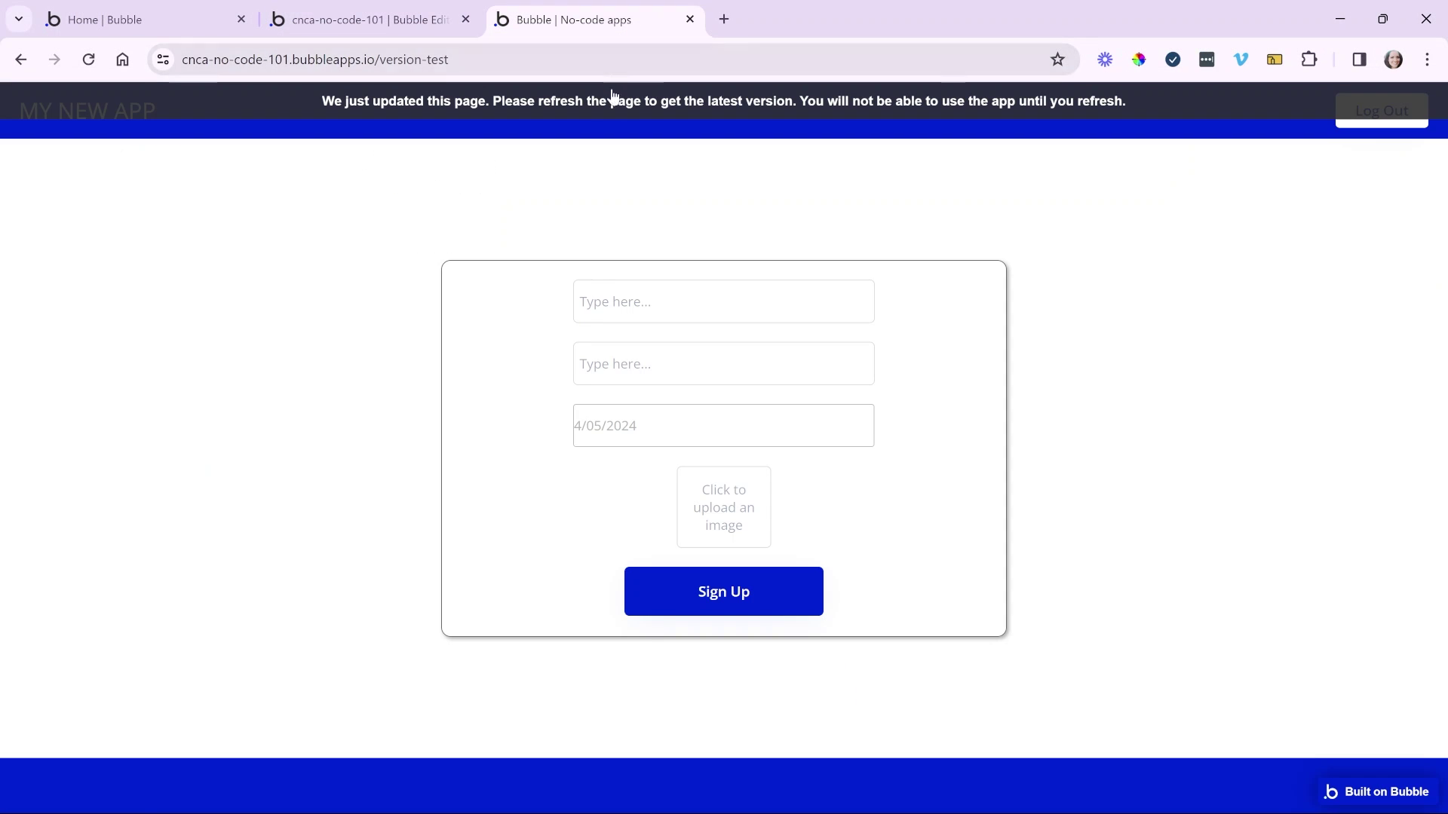
click(612, 98)
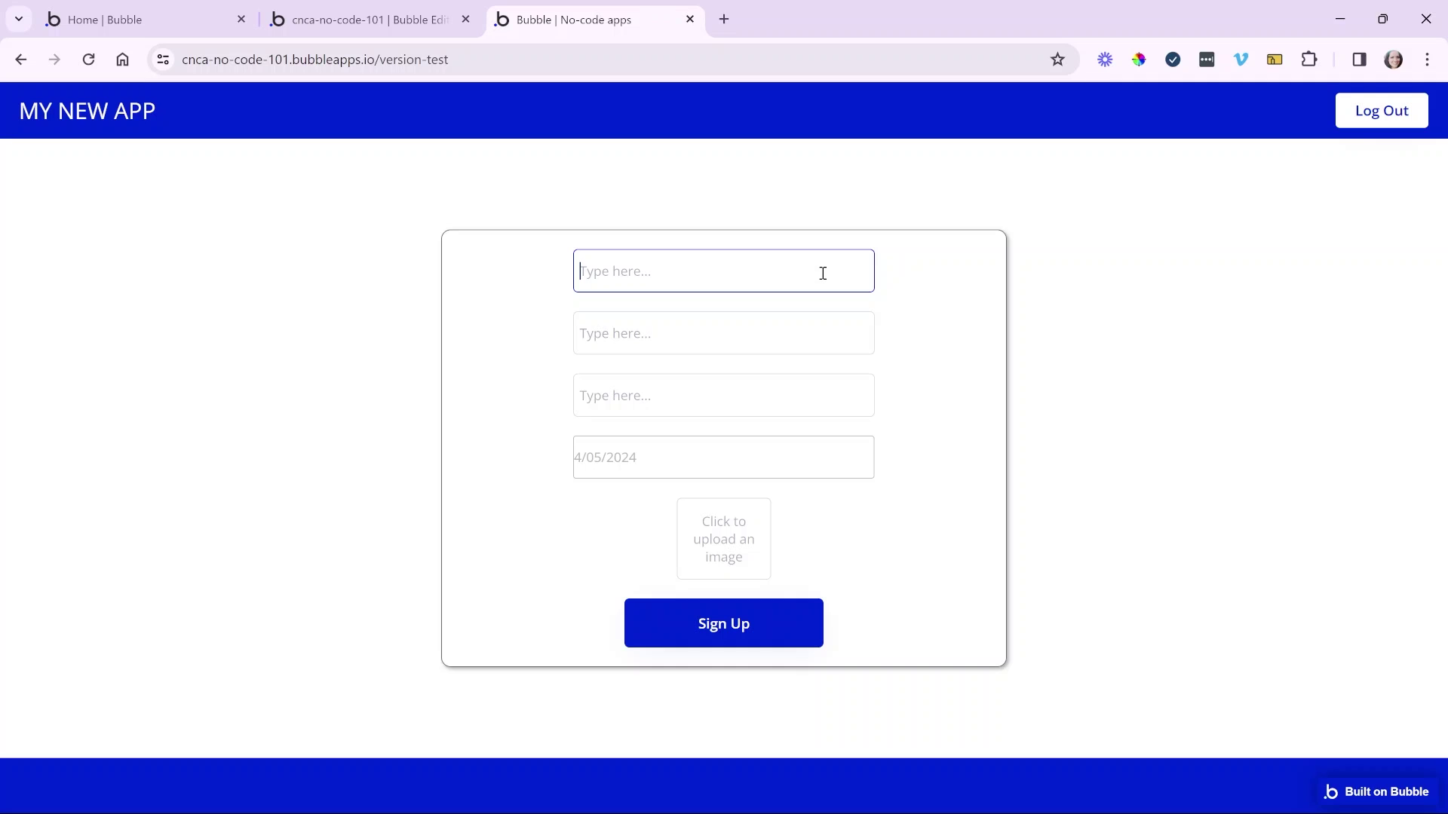
click(808, 333)
click(811, 277)
text(Gaby)
click(818, 326)
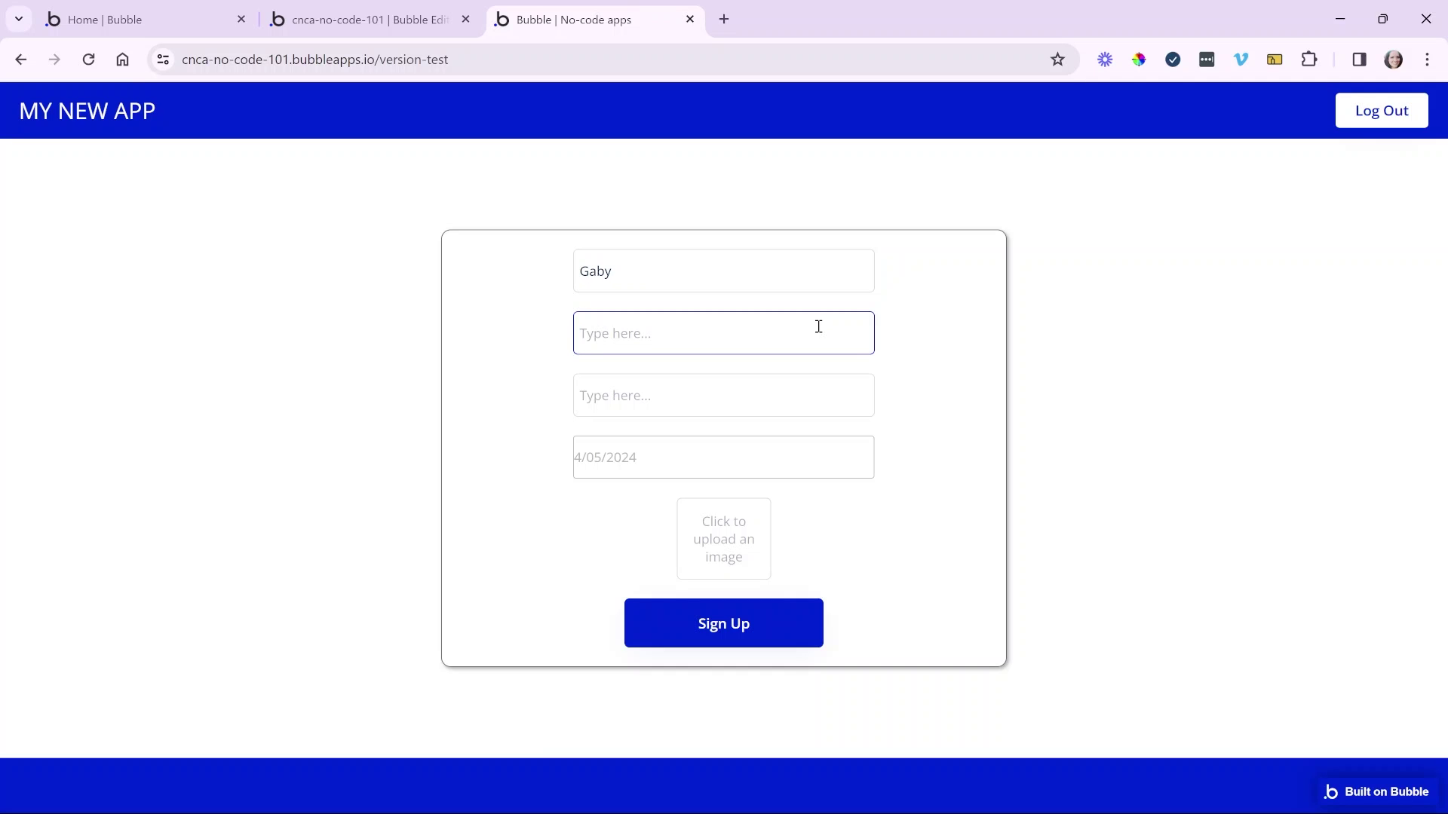
text(gaby@test.com)
click(809, 385)
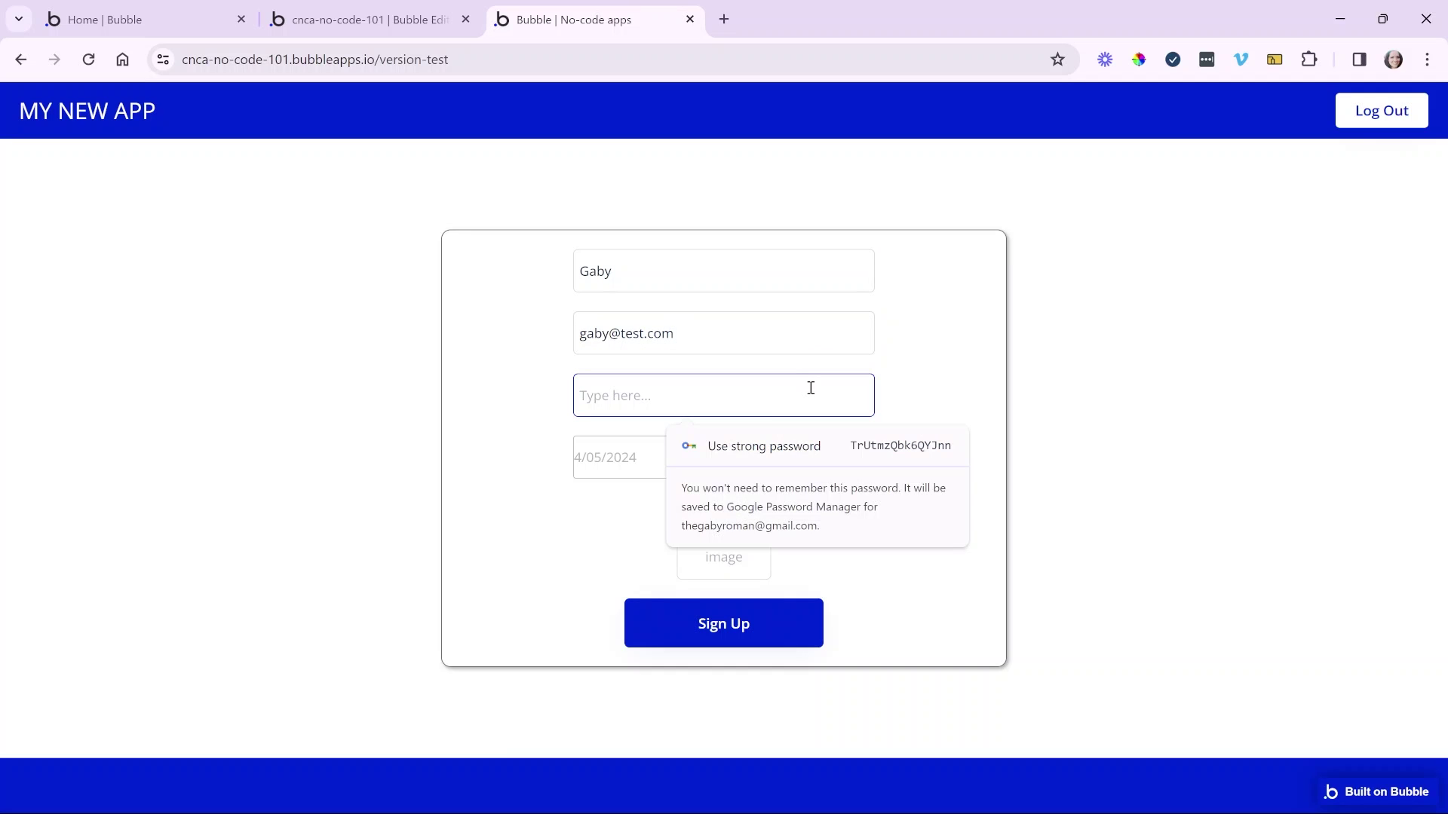
text(1234)
click(908, 392)
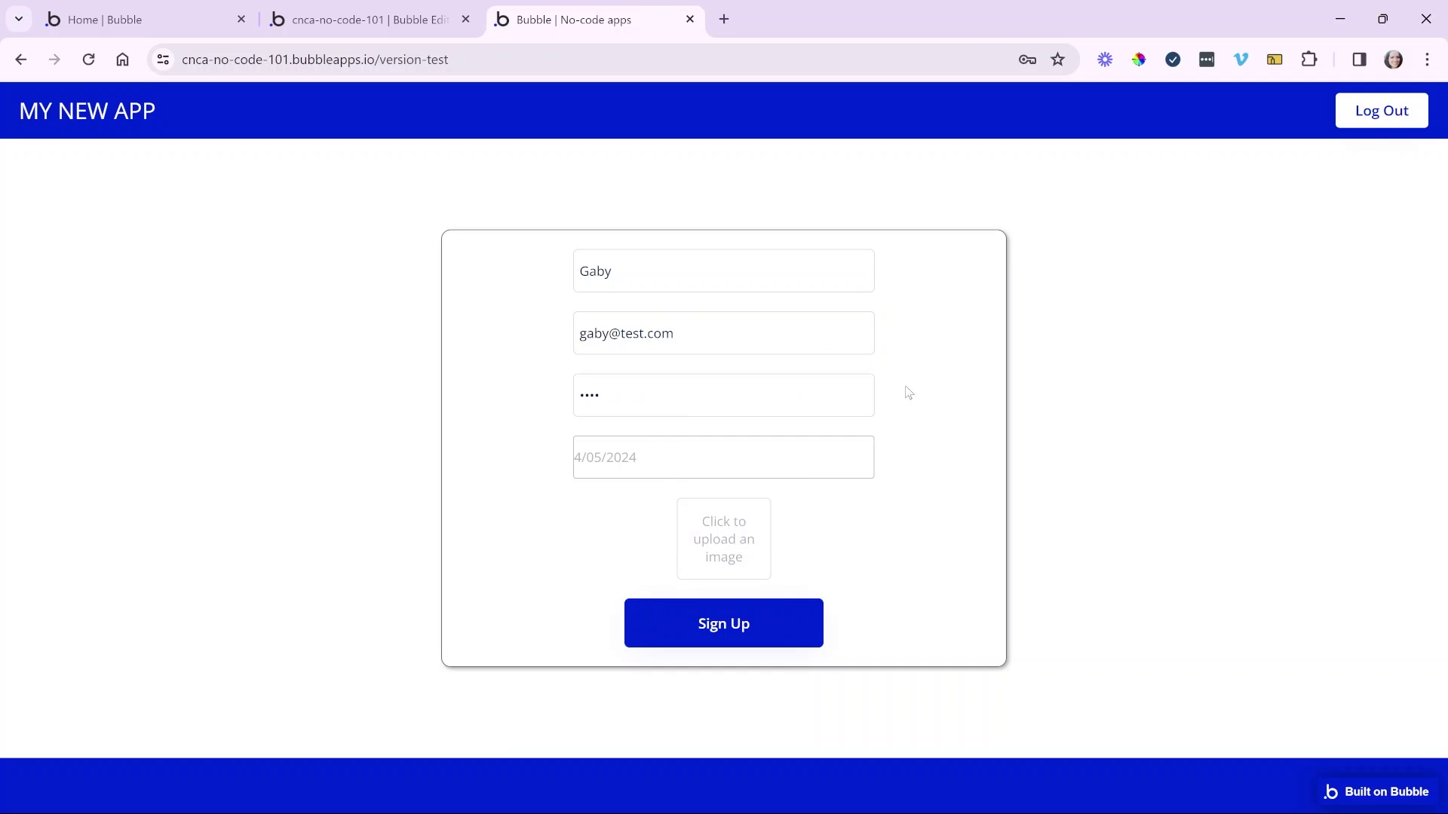
- Pick April 1, 2024 as the date, upload a profile picture, and submit Sign Up
click(802, 469)
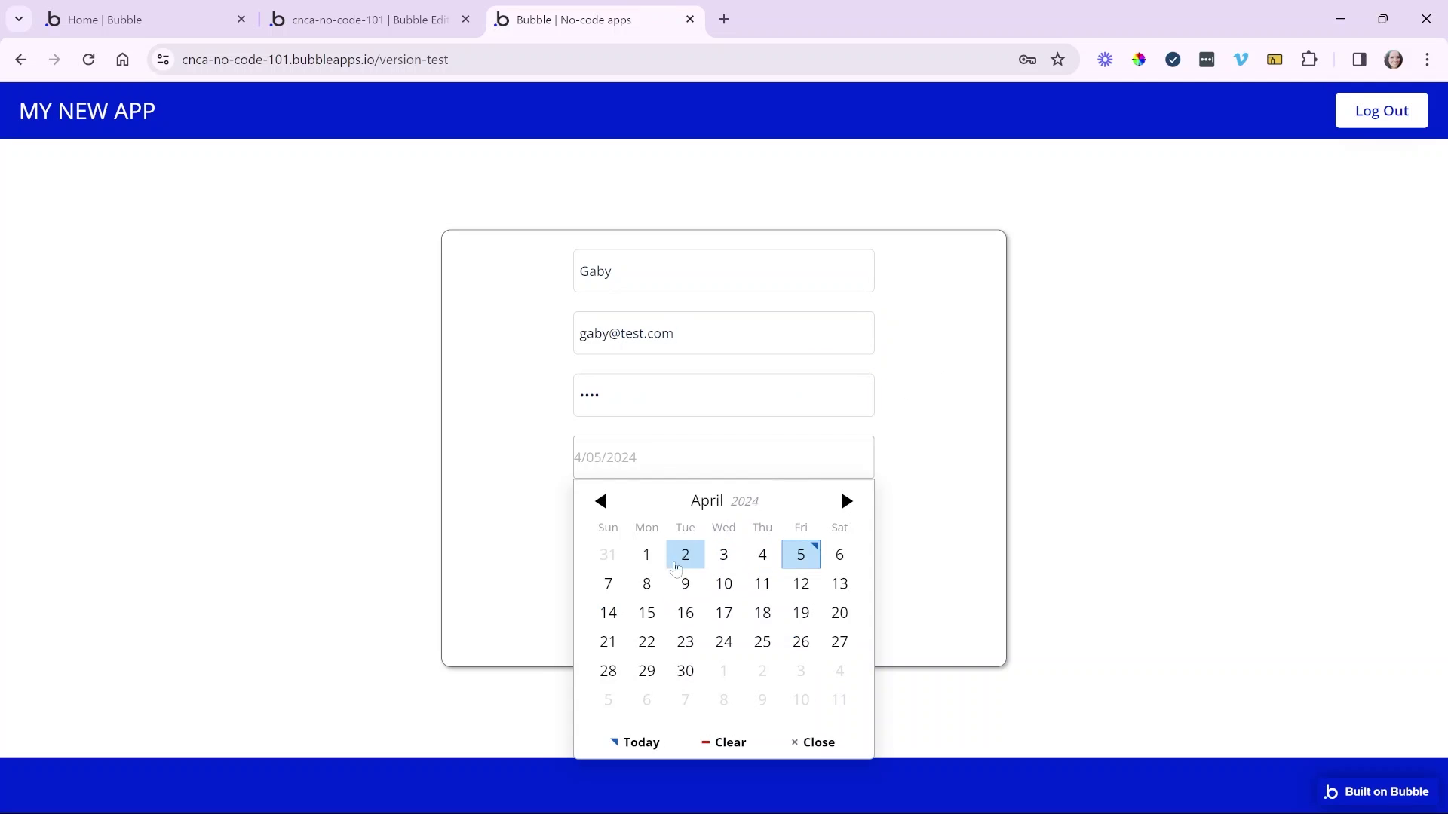
click(647, 556)
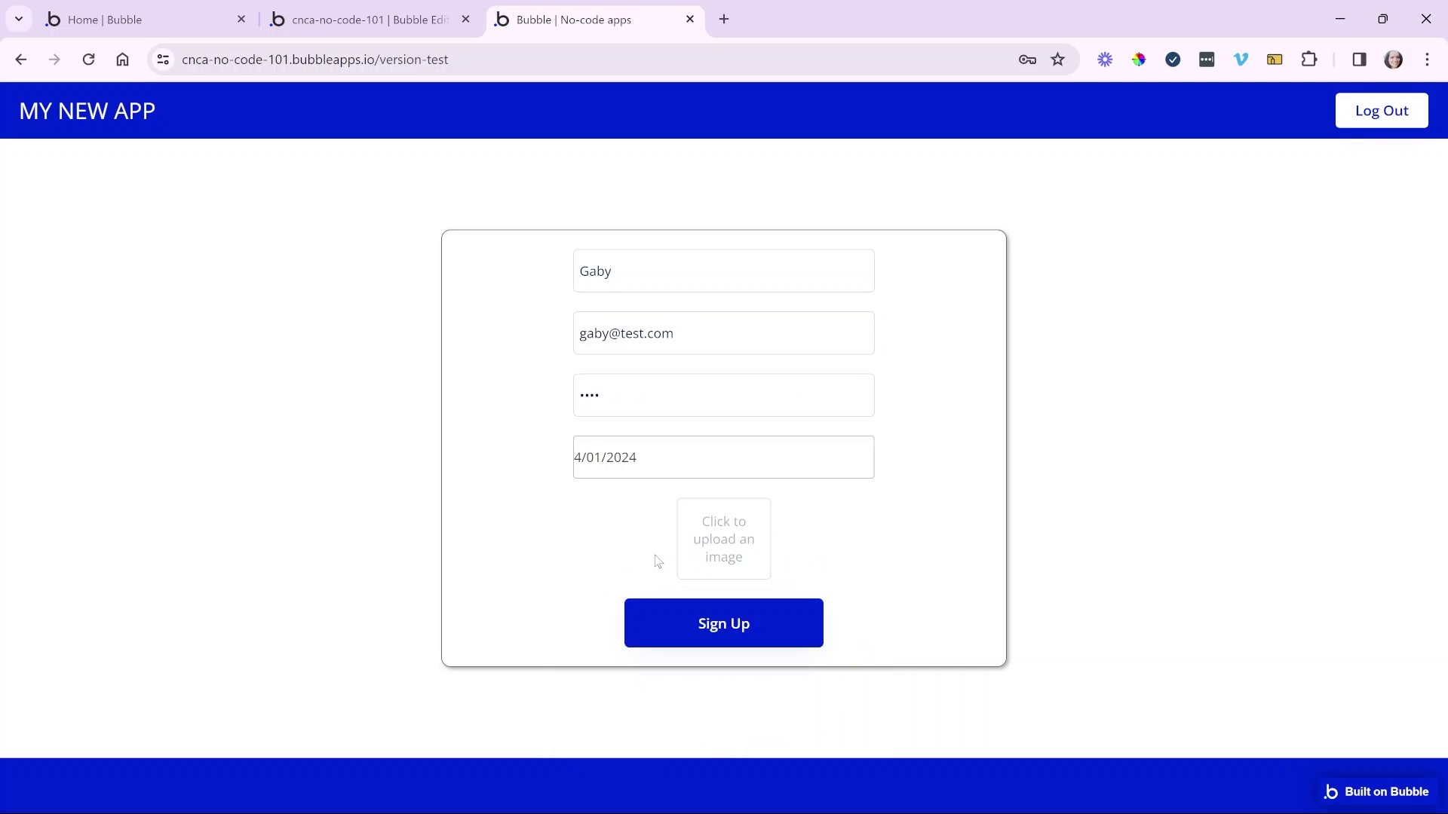
click(761, 556)
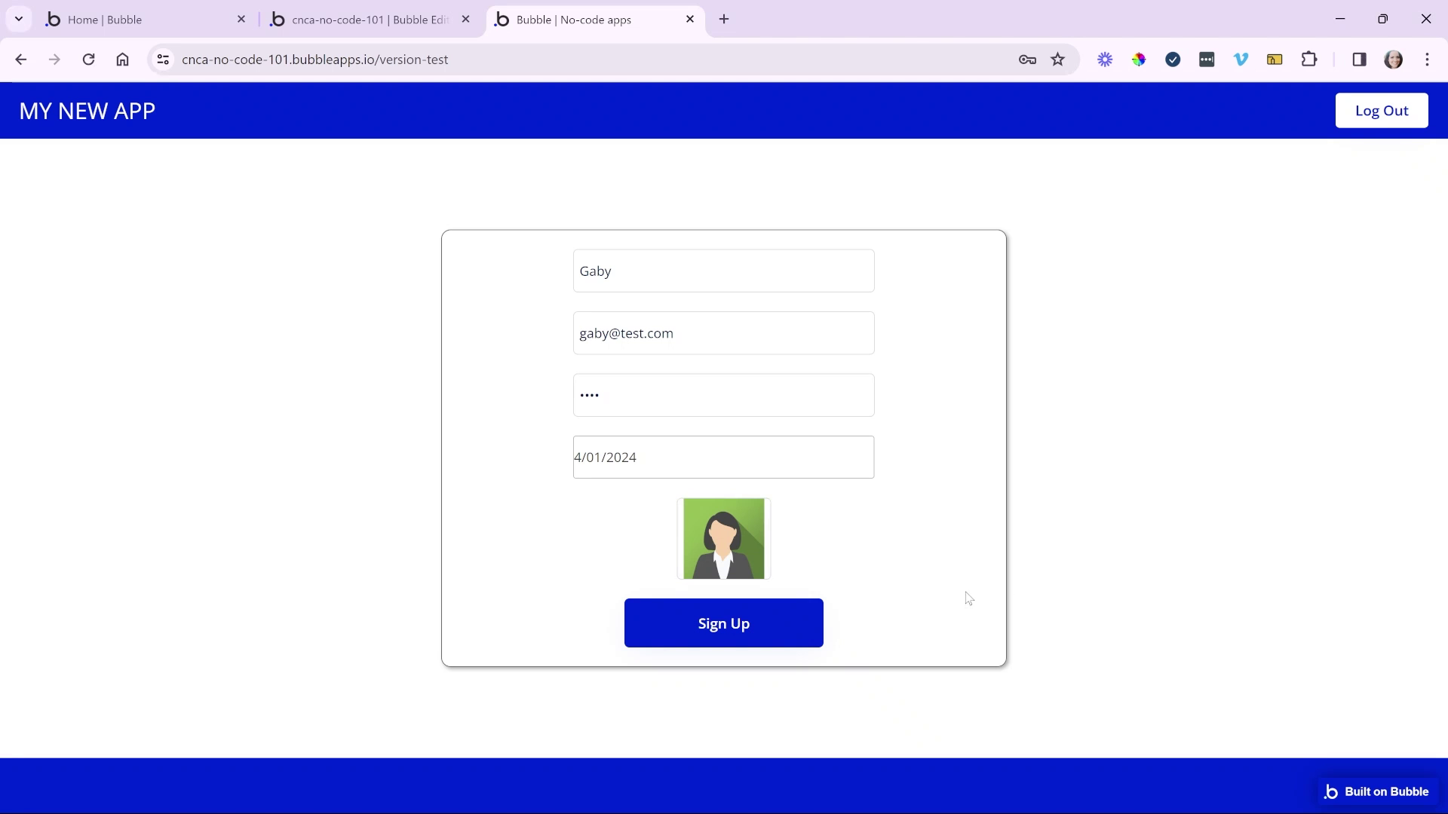
click(793, 627)
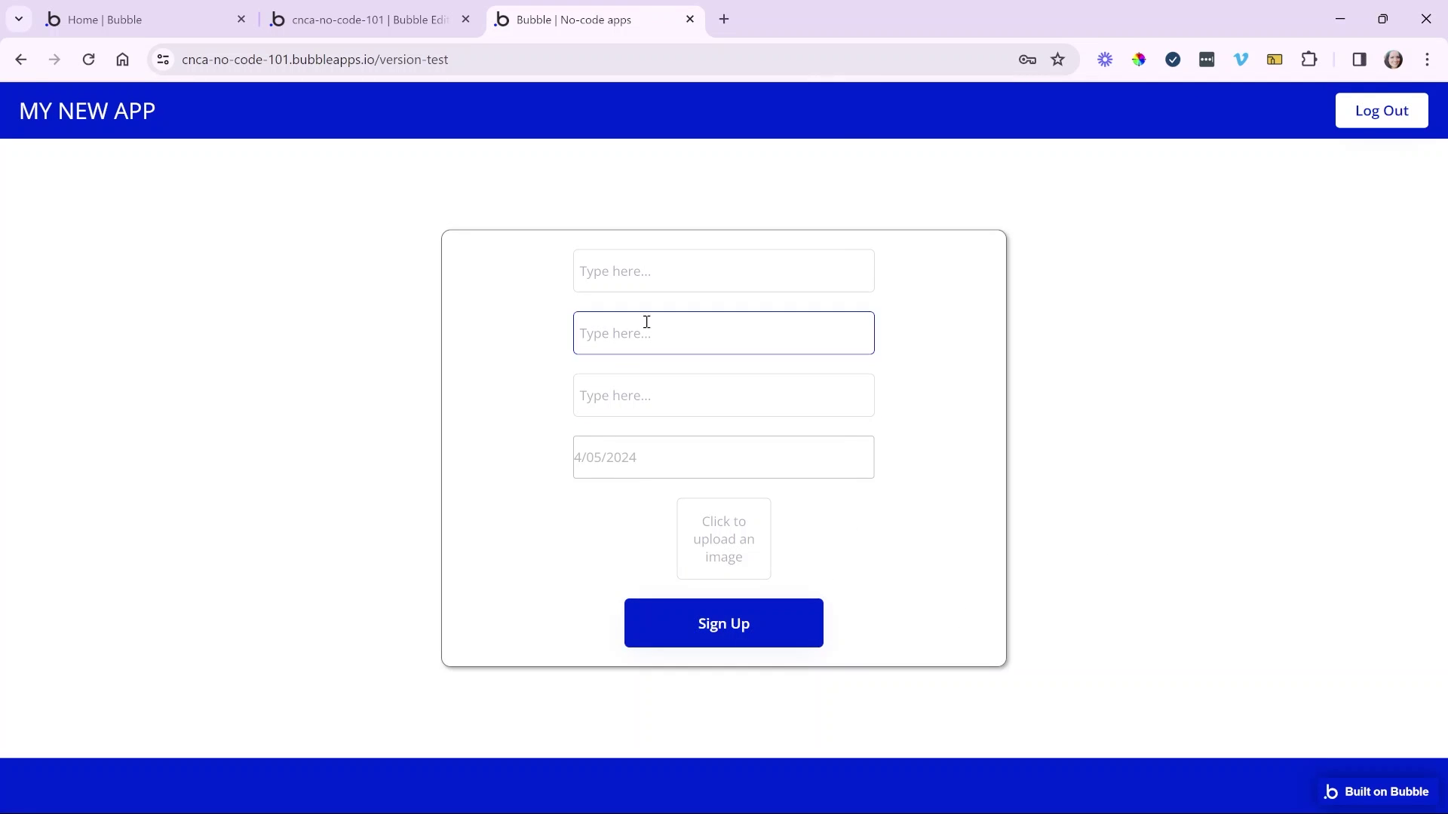
click(382, 30)
- Check the new user in App data's All Users and img_avatar2.png in the File manager
click(17, 197)
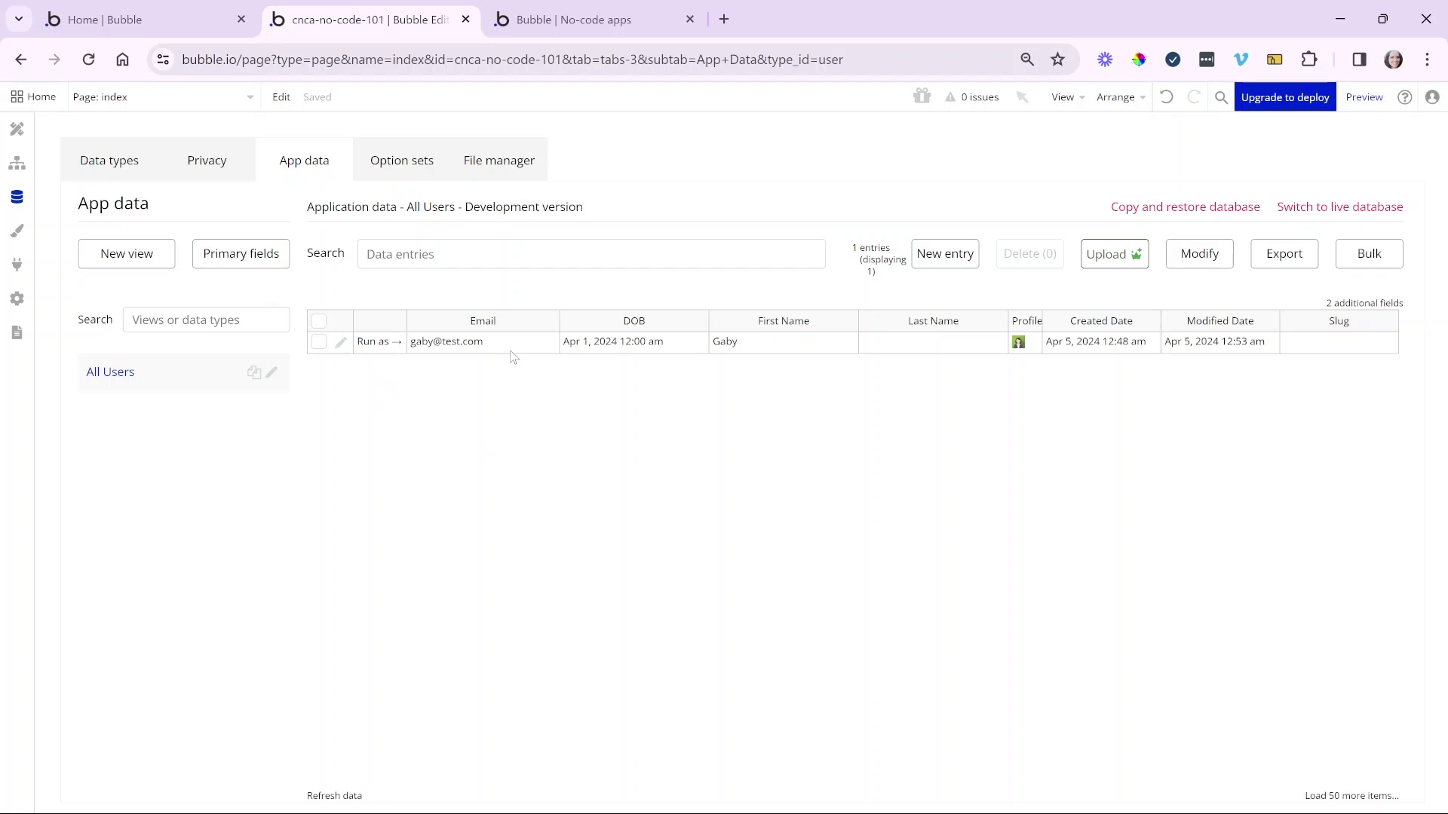
drag(515, 349, 902, 349)
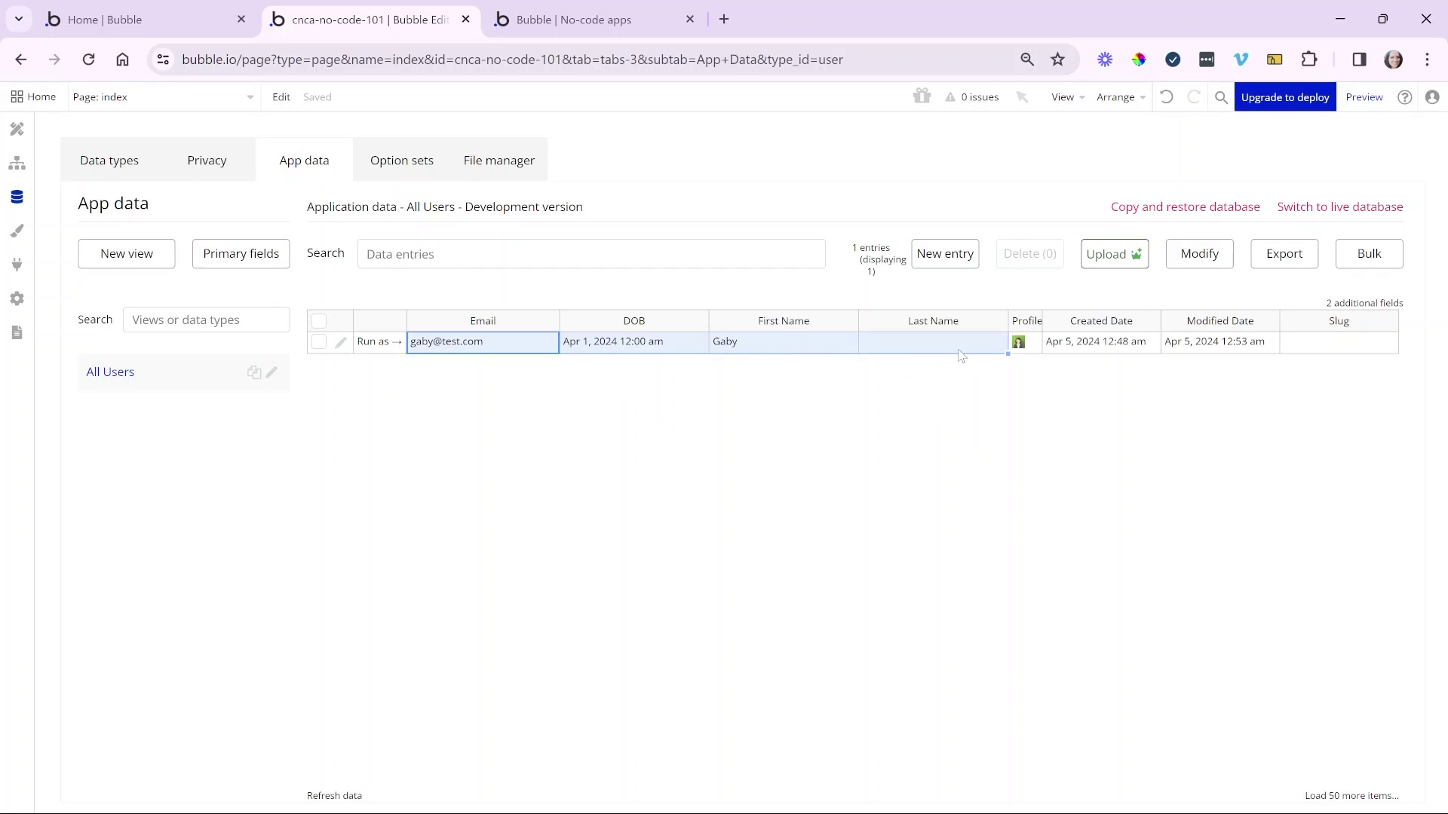
click(782, 414)
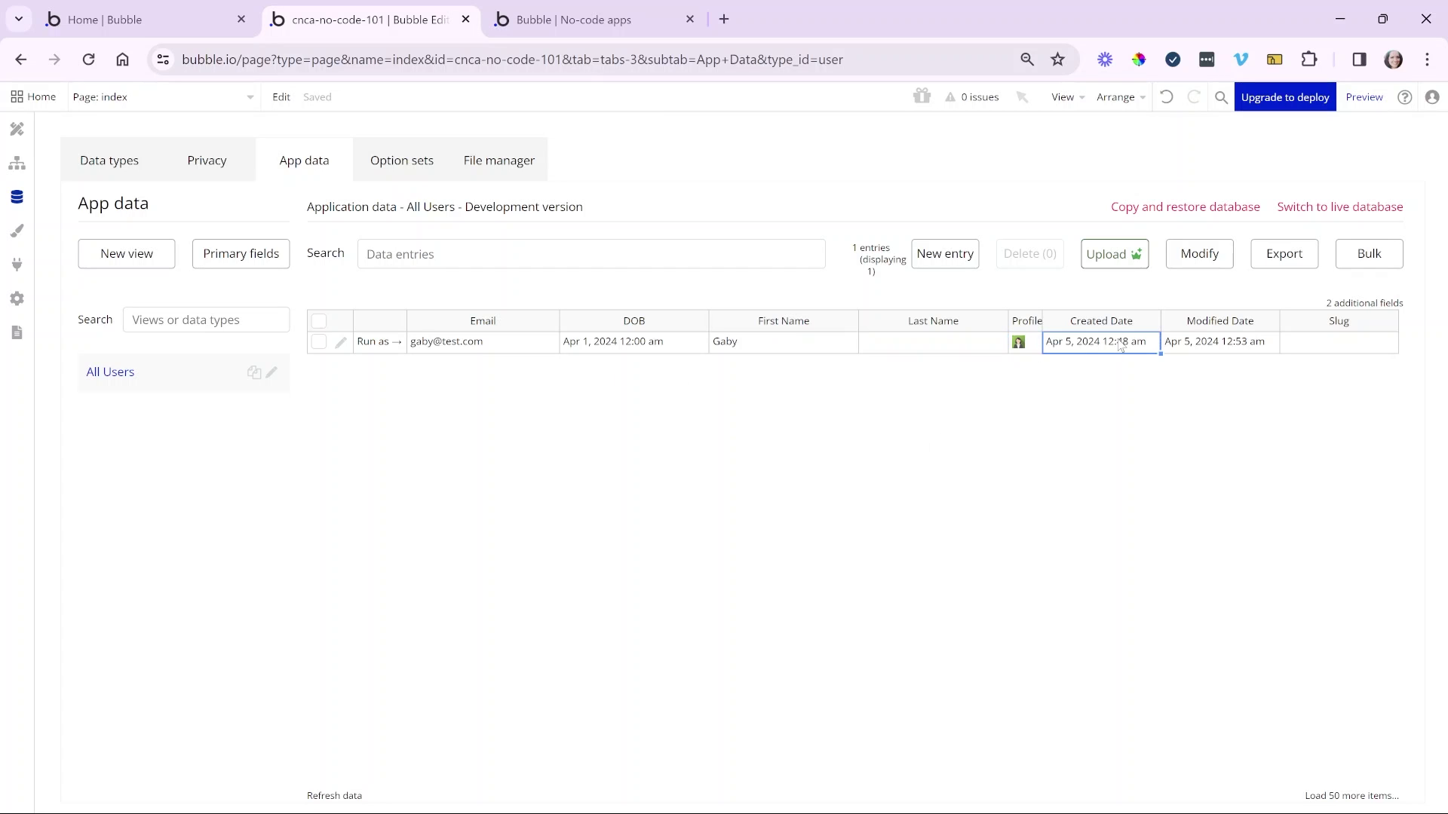
click(531, 181)
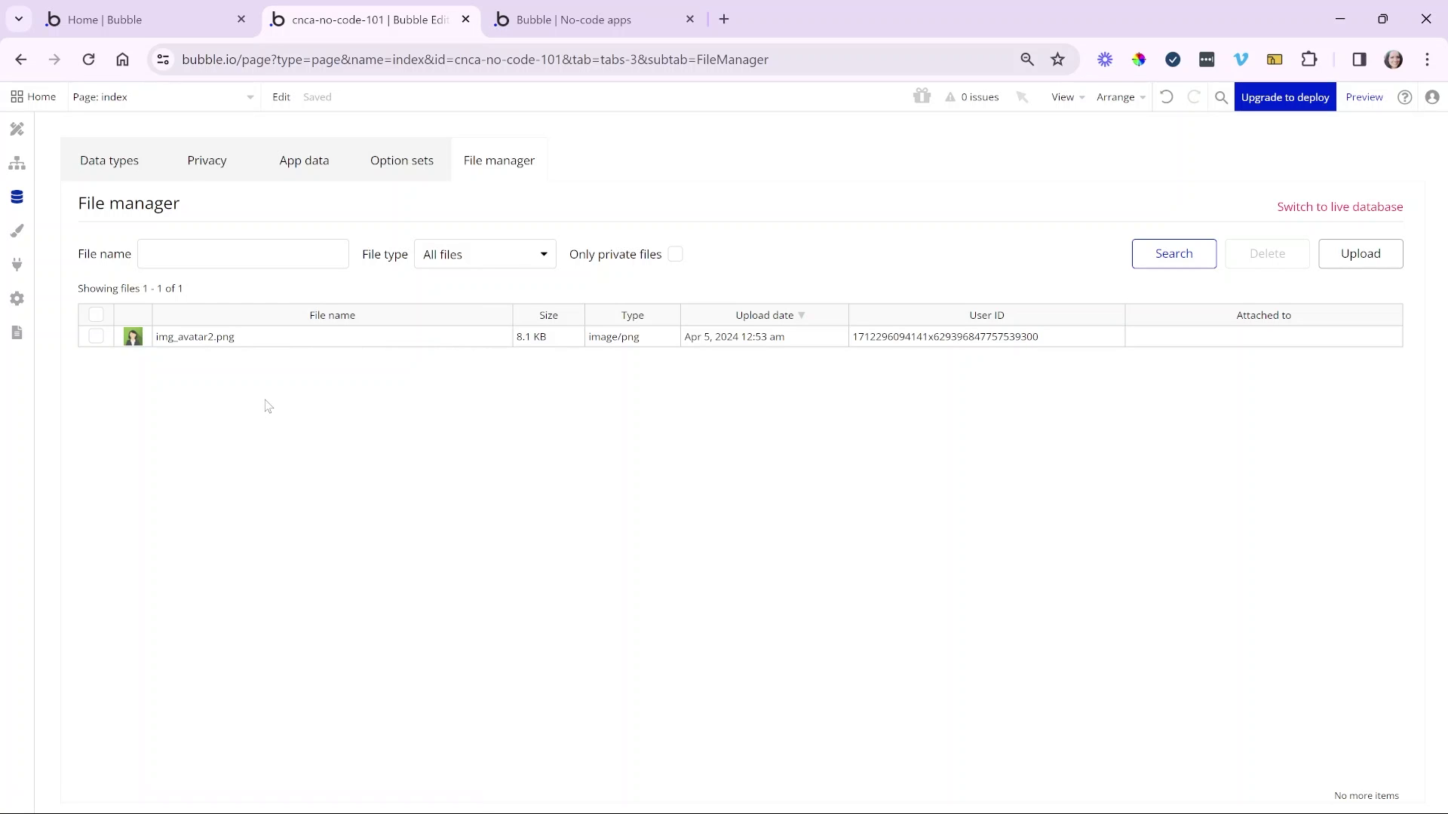
click(16, 129)
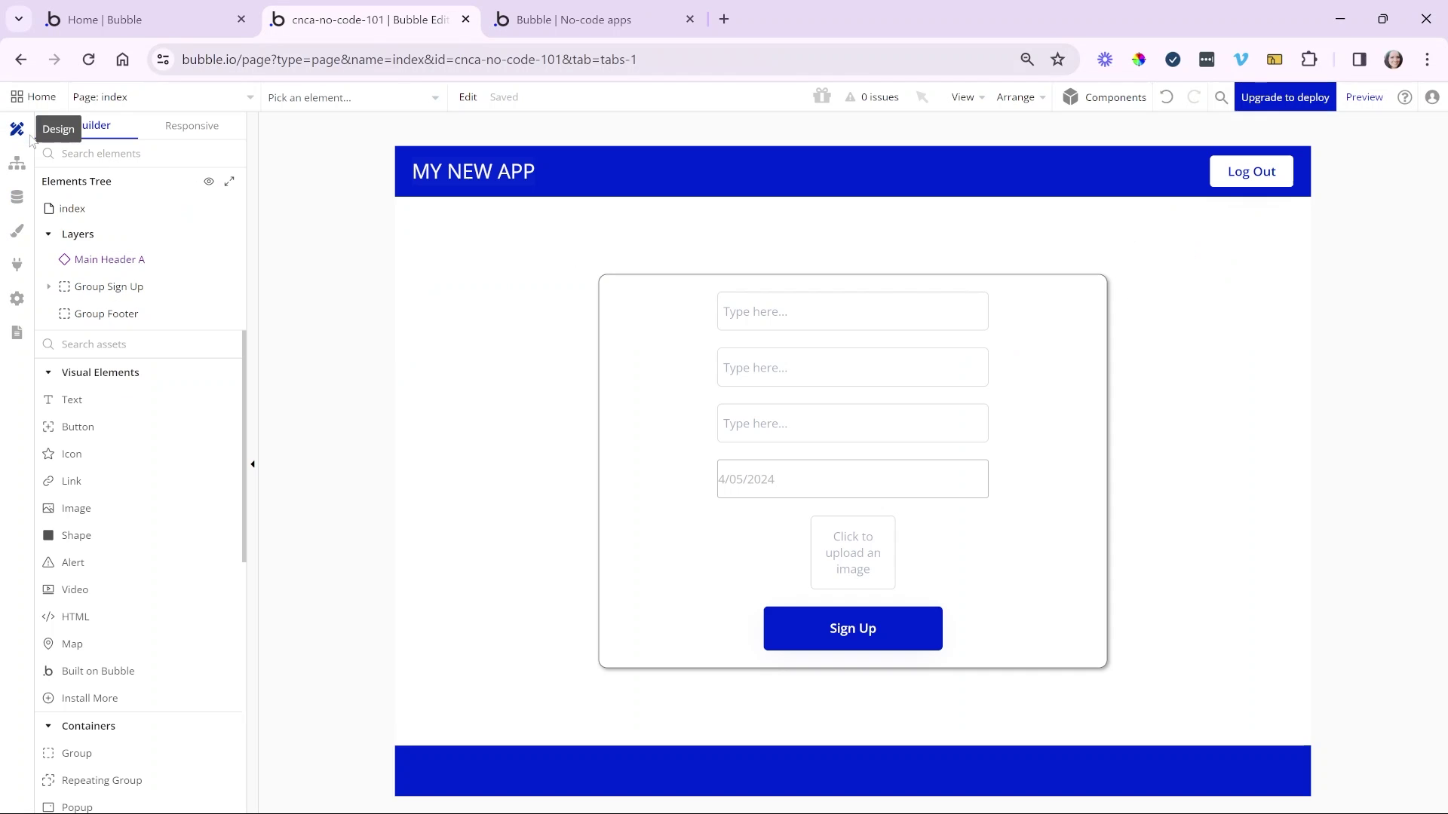
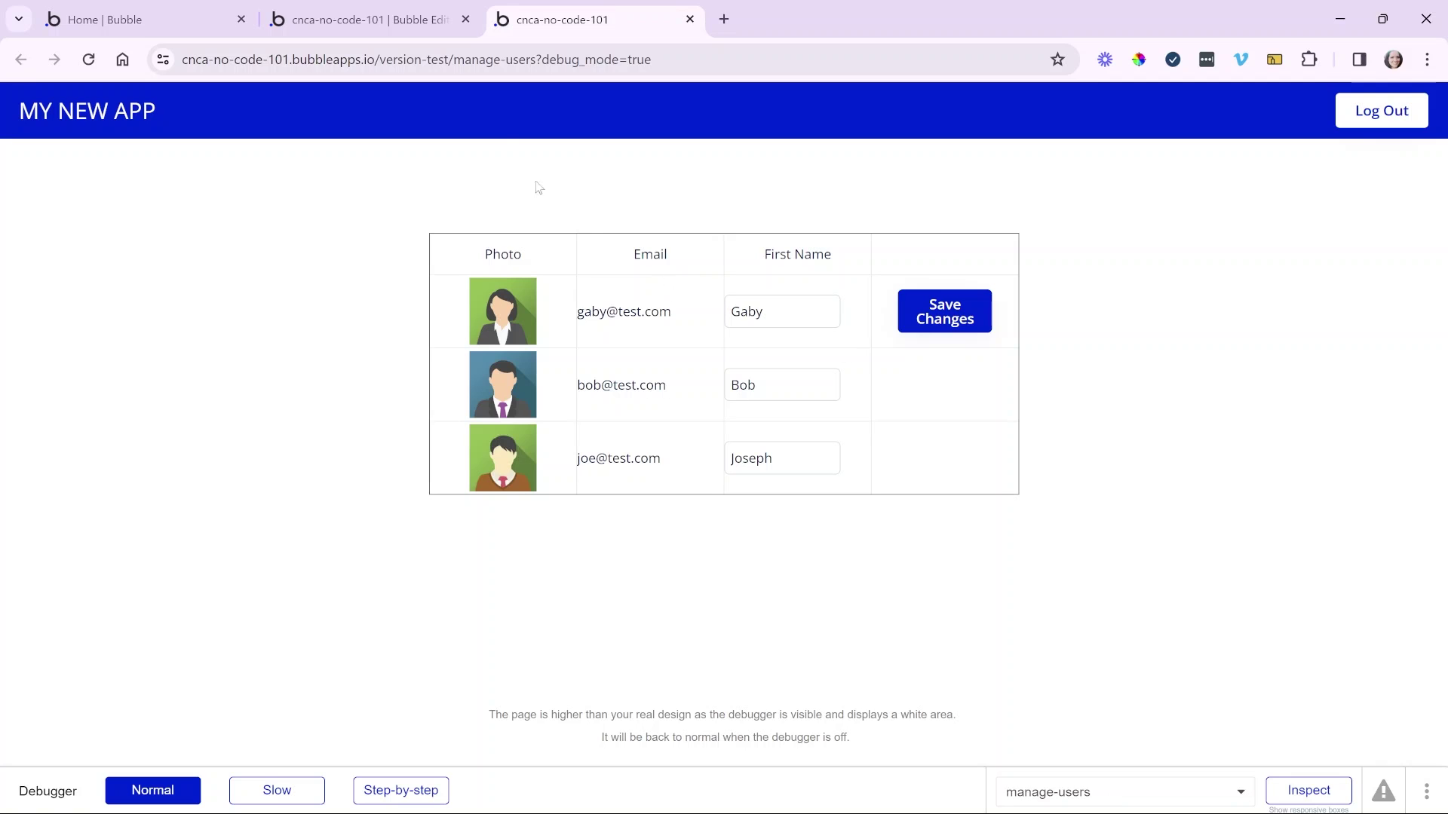
- Review the stored users' emails, names and pictures in App data, then return to page design
click(411, 22)
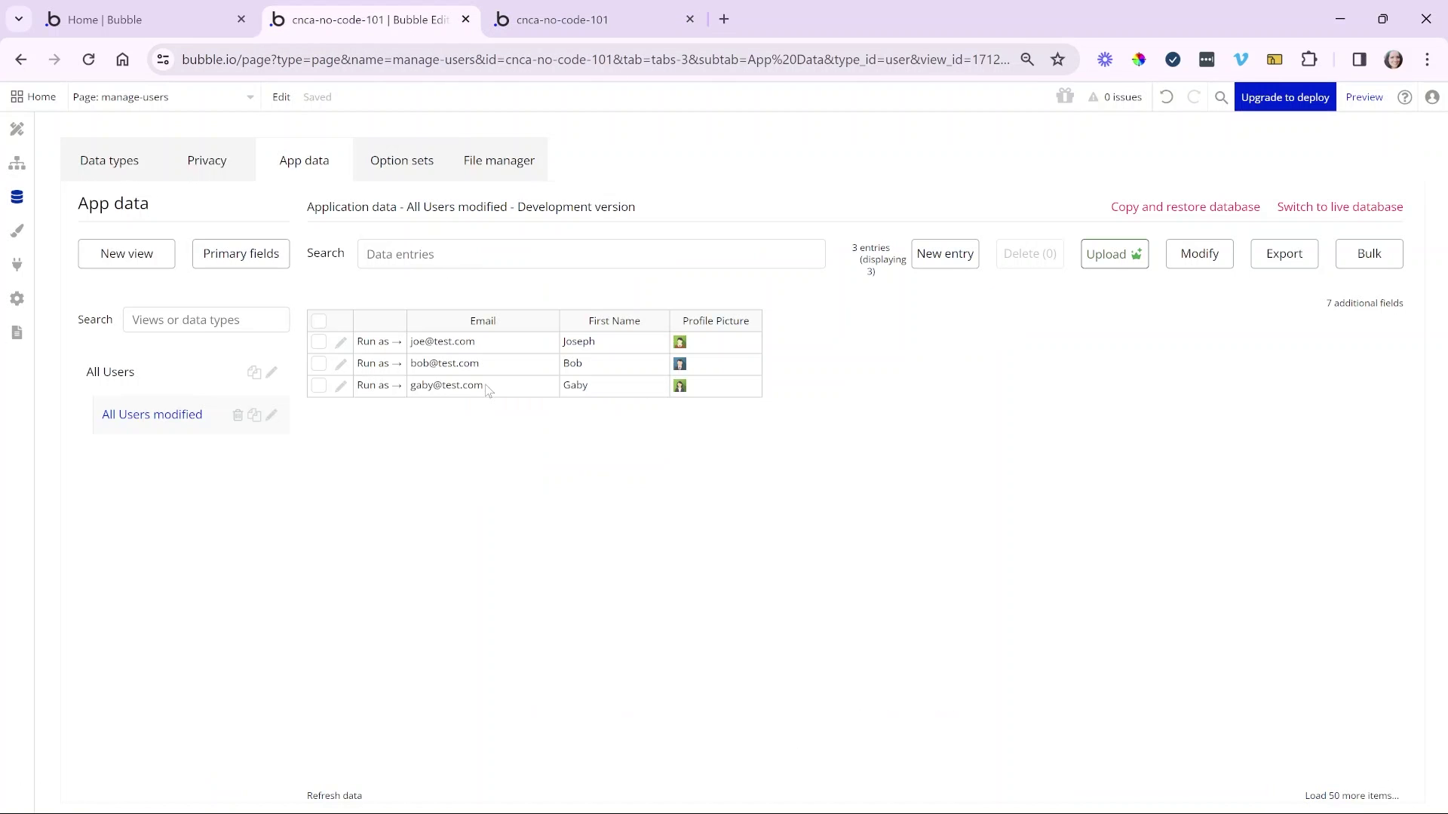
drag(475, 343, 724, 394)
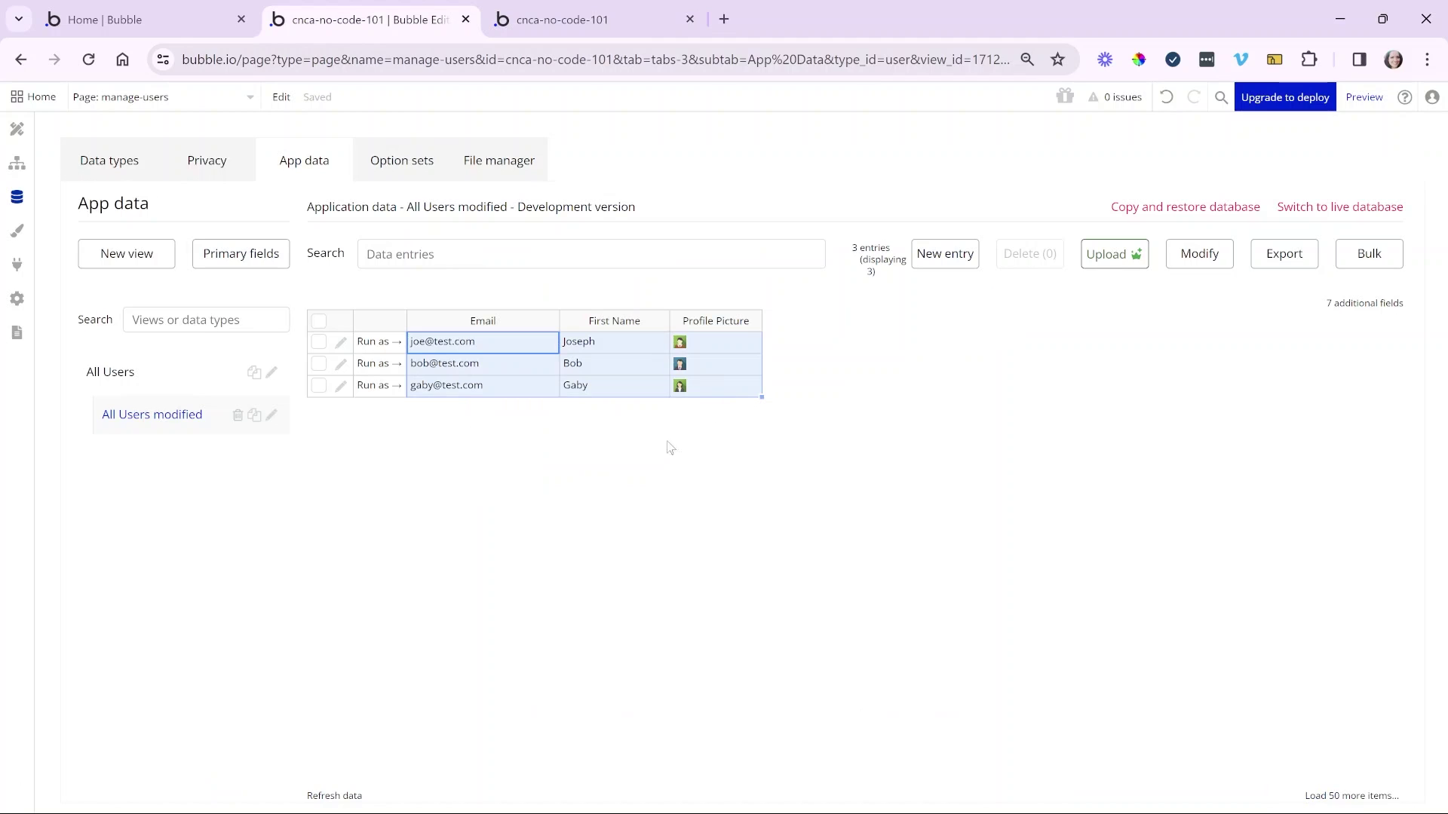
click(655, 458)
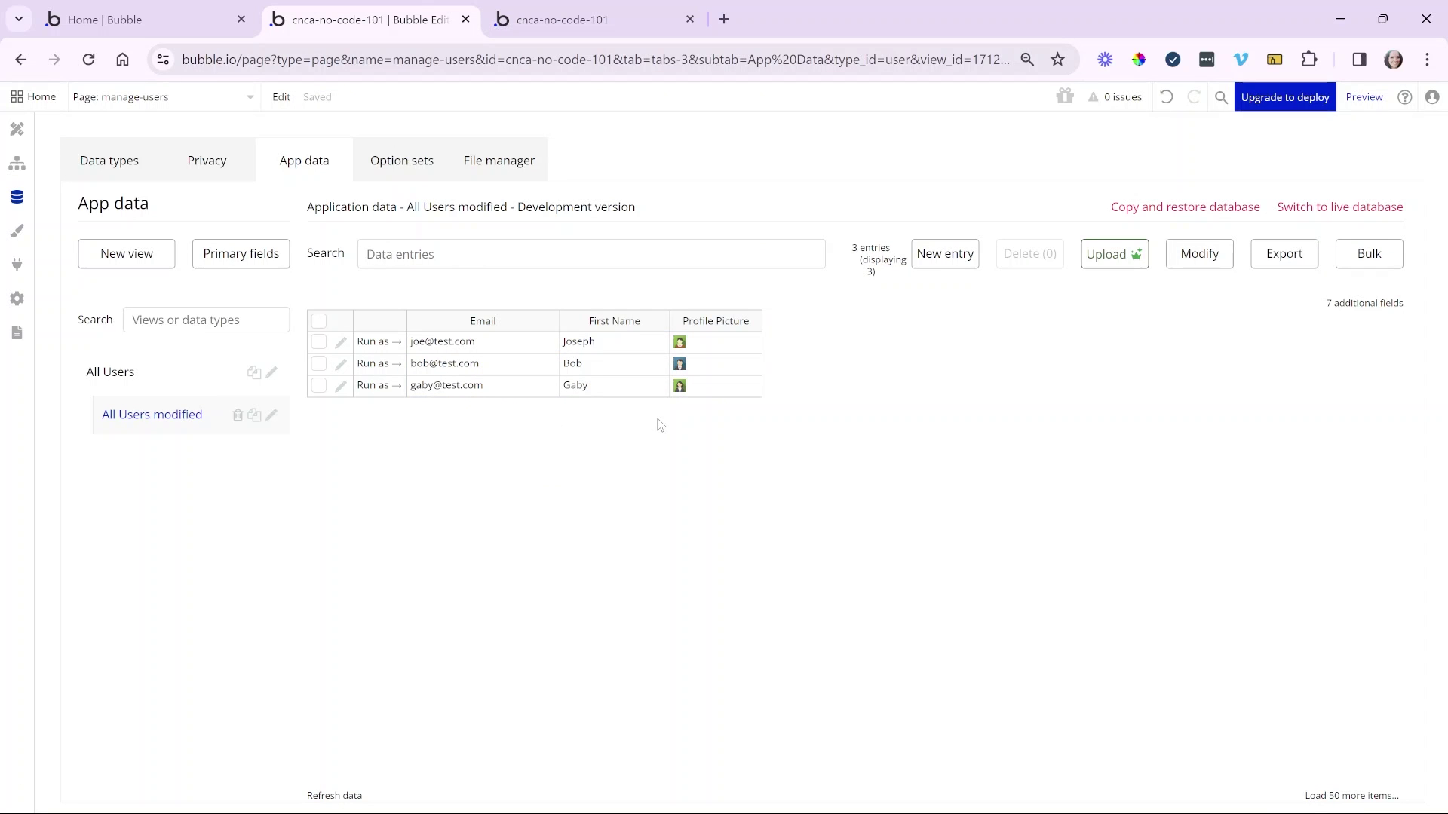
click(19, 129)
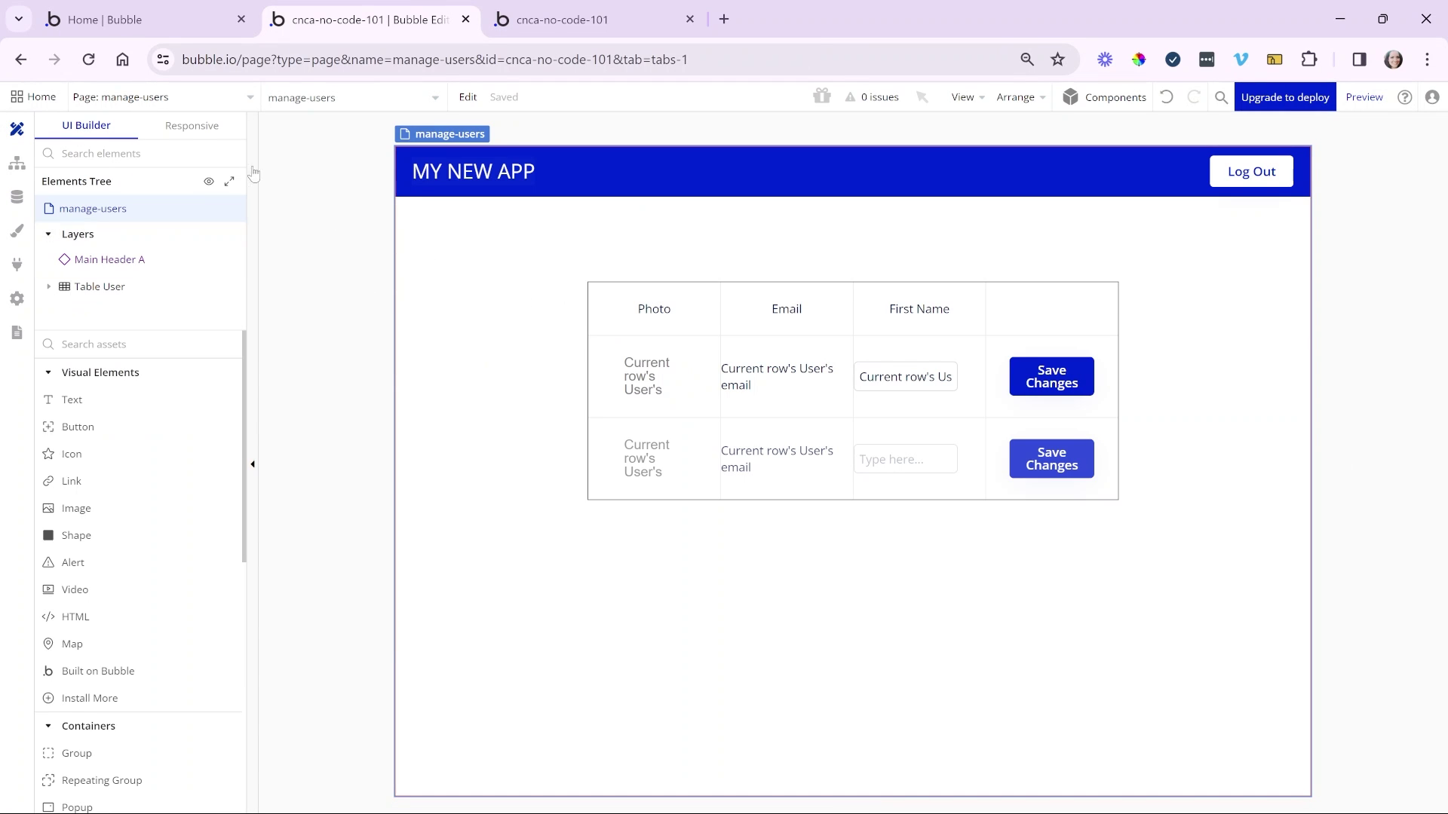
- Open the manage-users page and the user table's properties panel
click(166, 96)
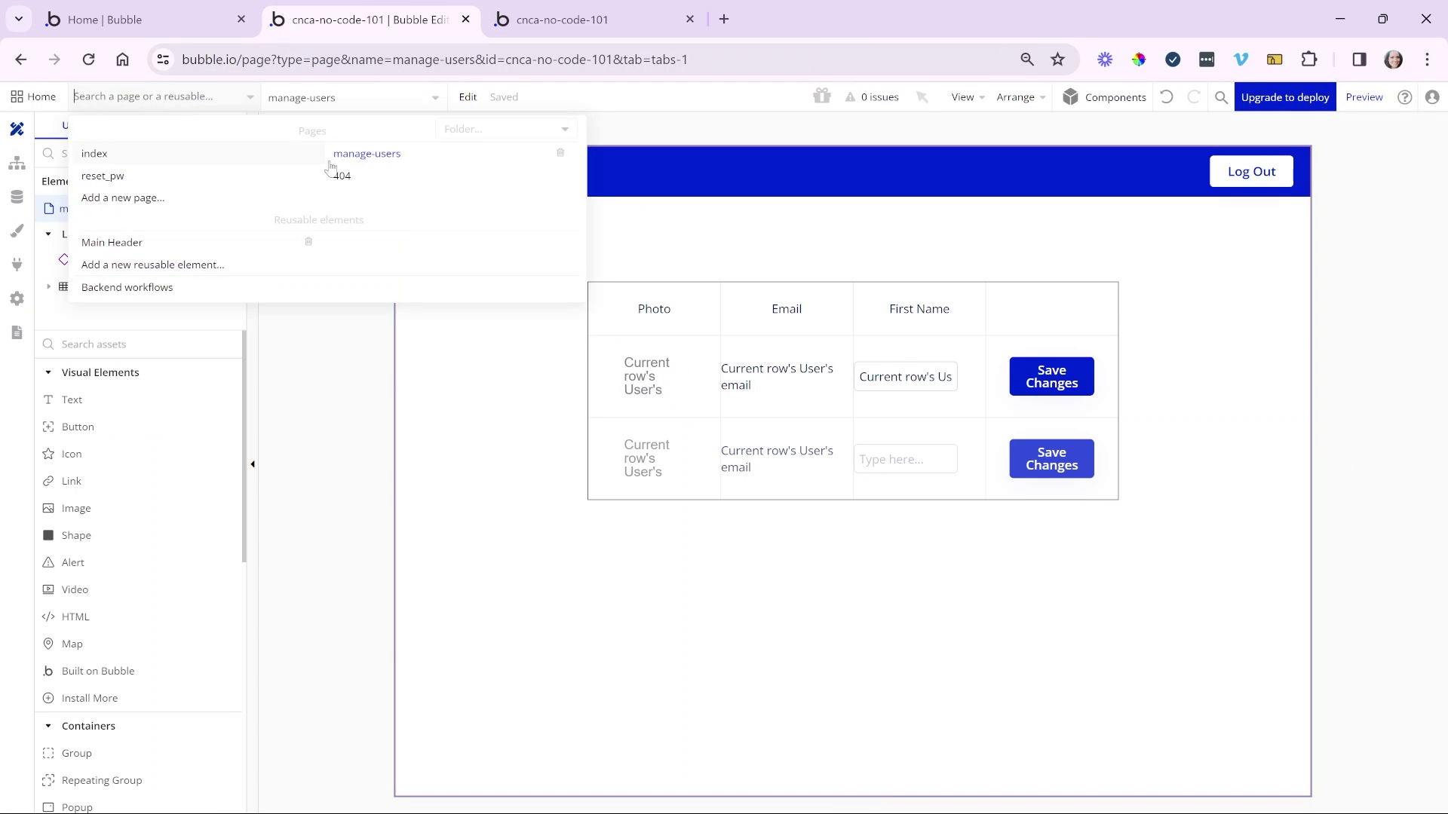
click(392, 154)
click(580, 279)
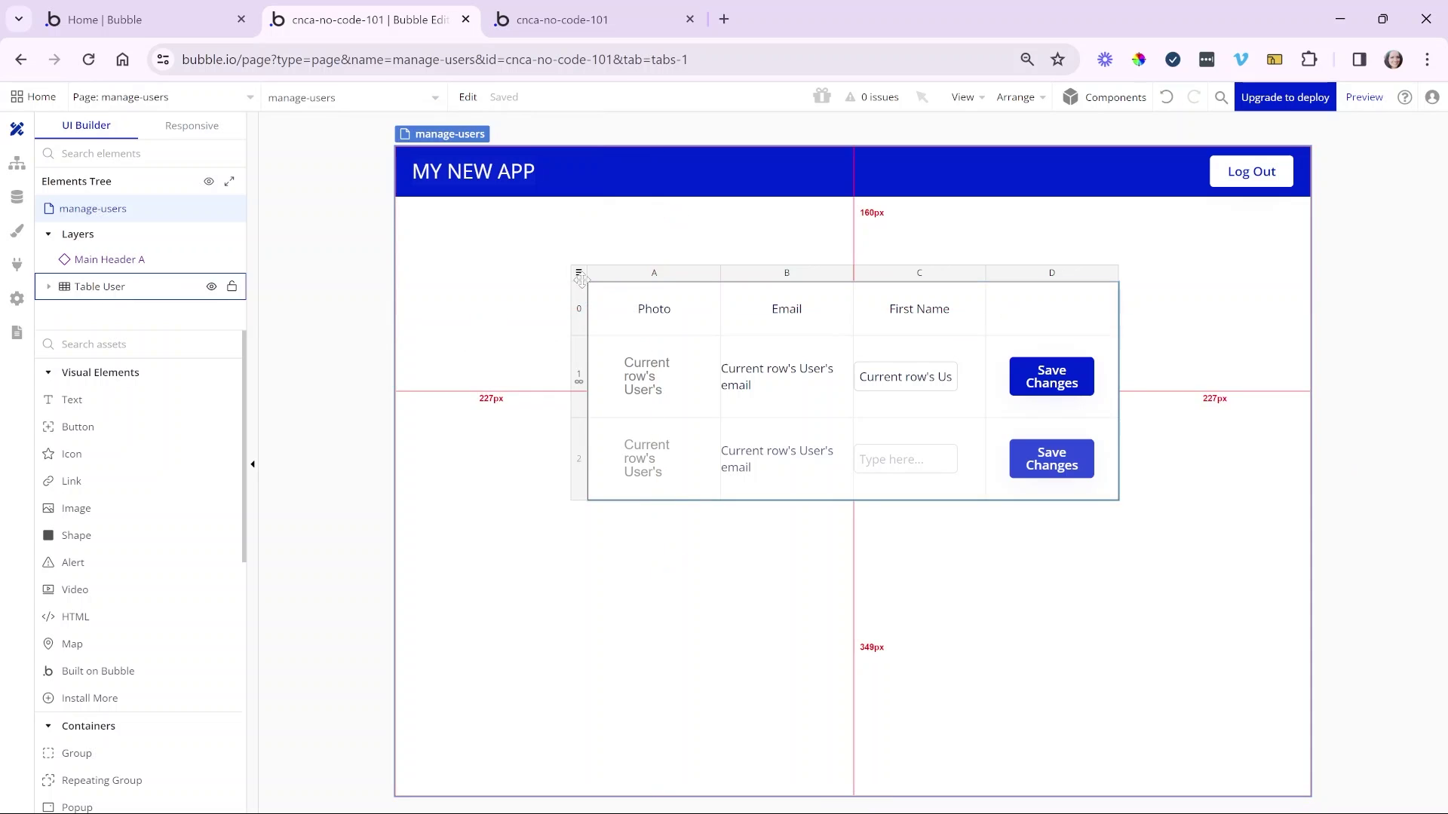
double_click(580, 279)
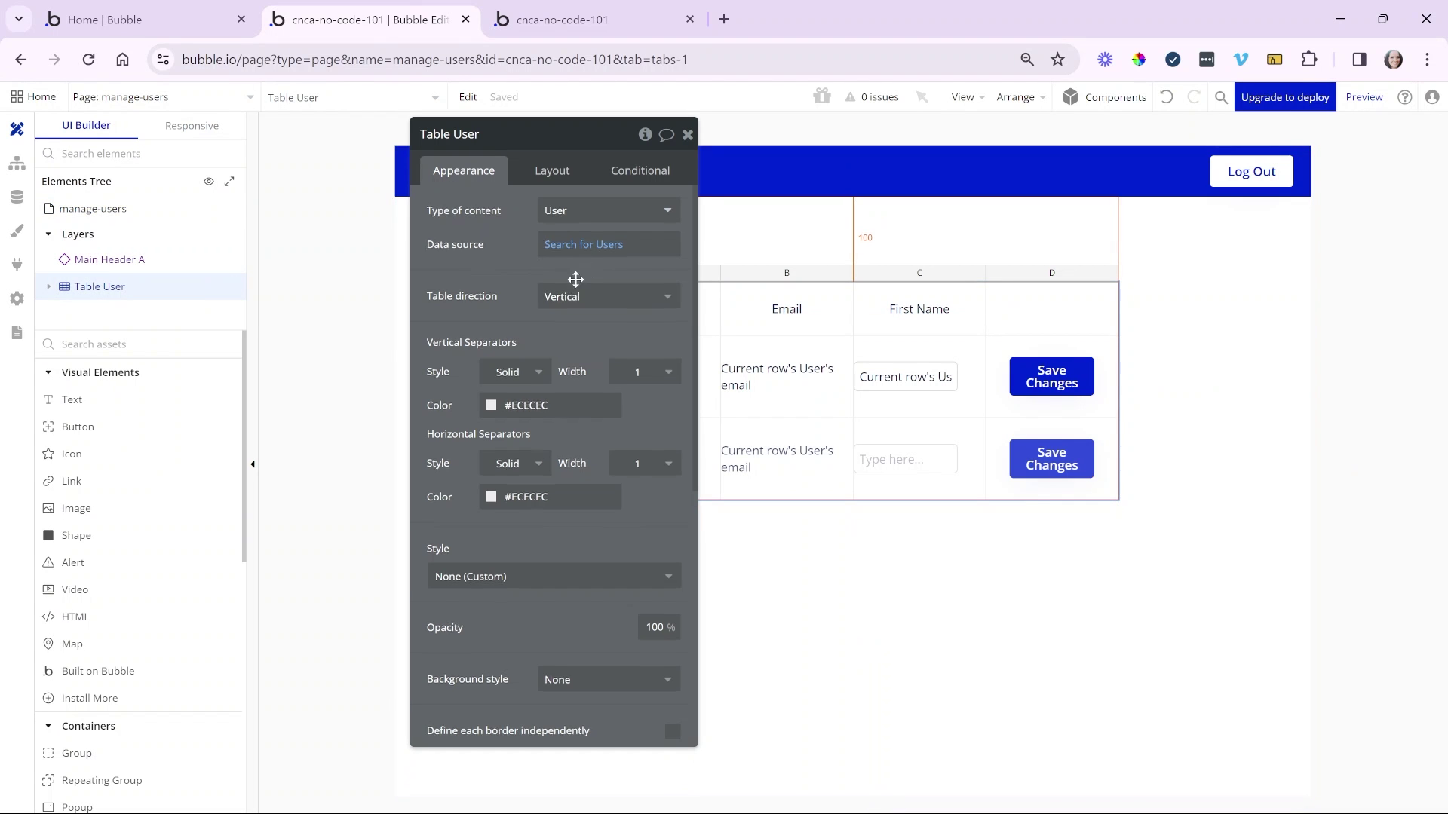
drag(576, 279, 408, 294)
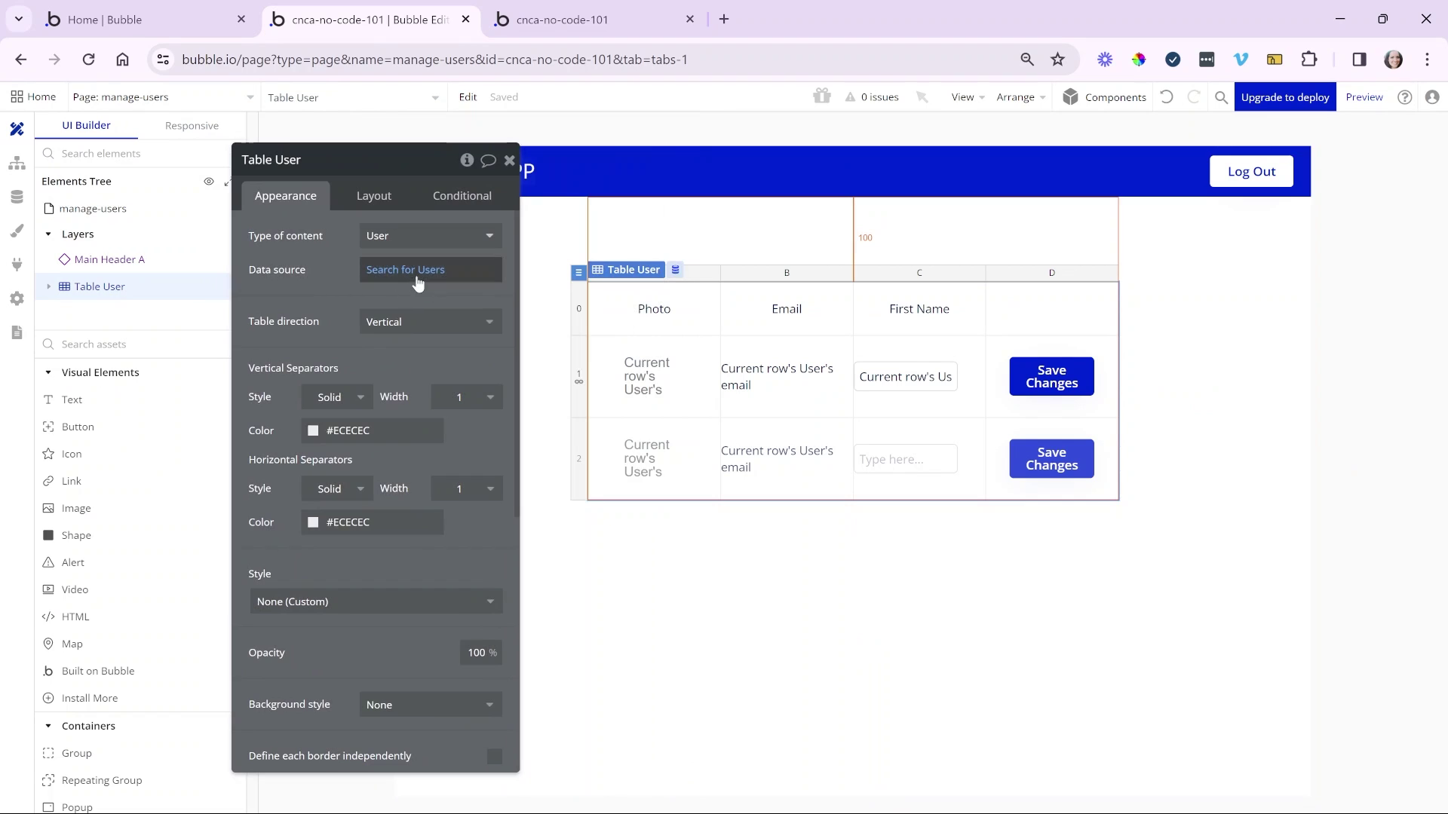
- Inspect the table's Search for Users data source and keep its direction Vertical
click(424, 273)
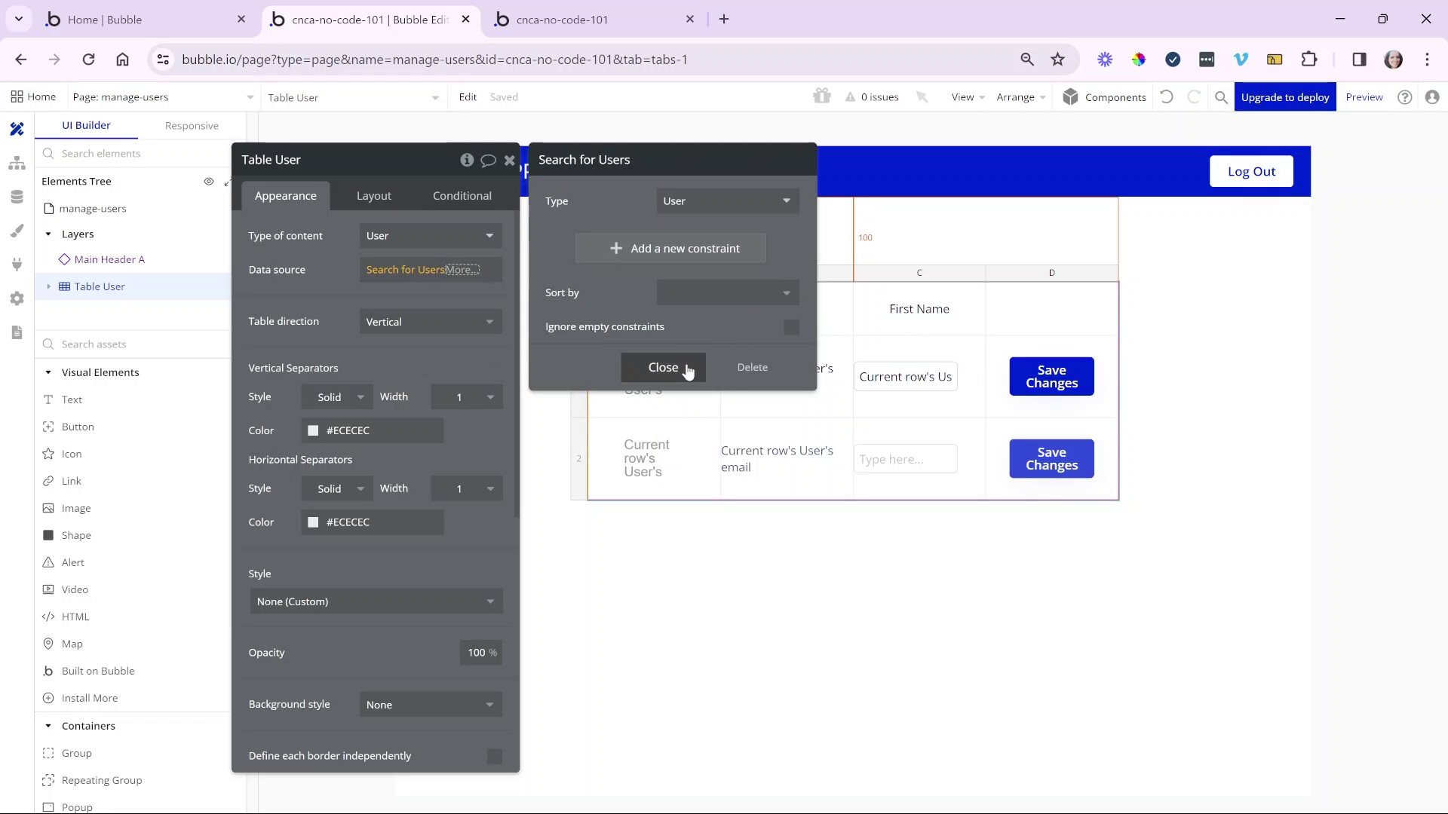
click(663, 367)
click(317, 295)
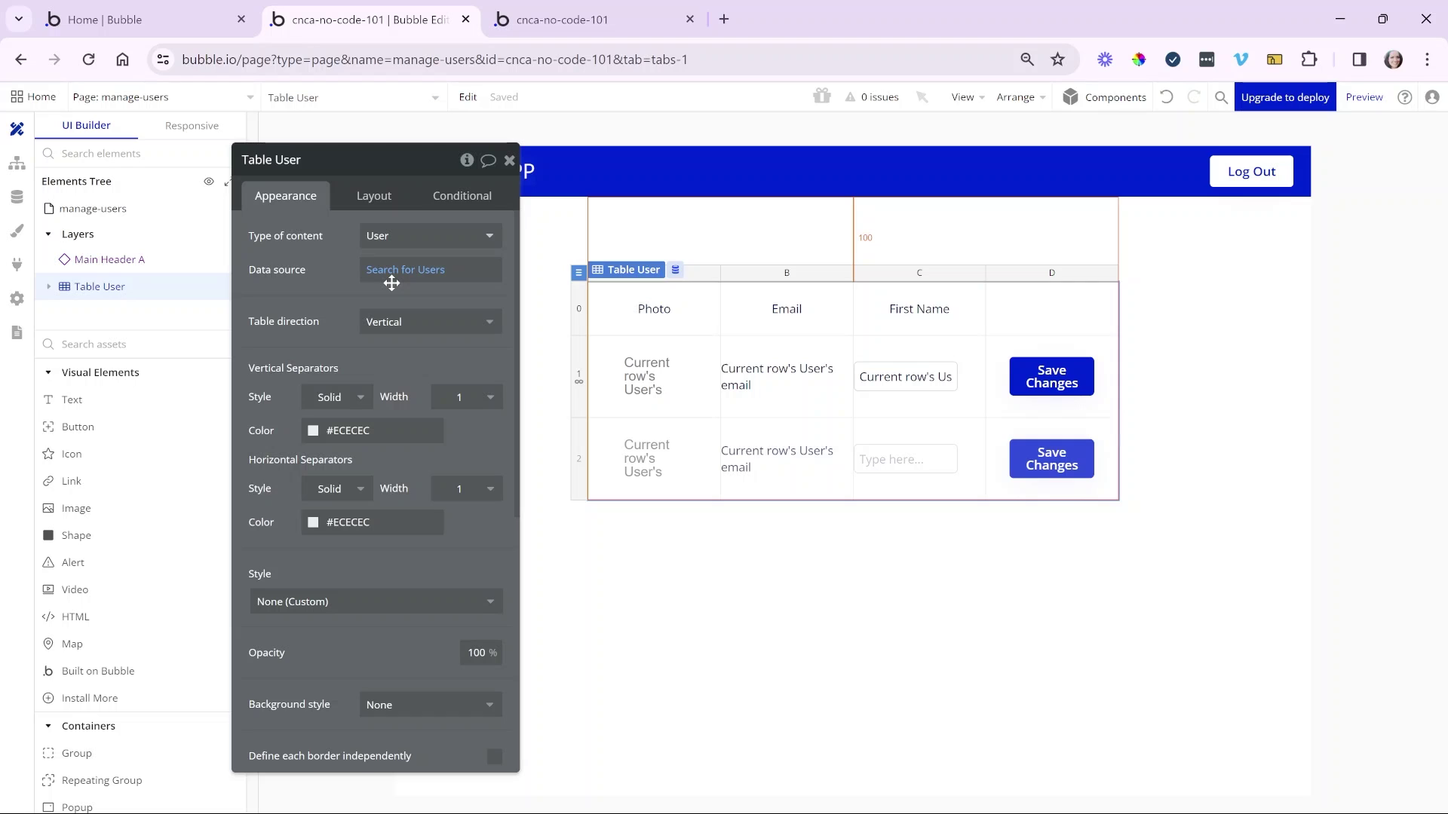
click(430, 325)
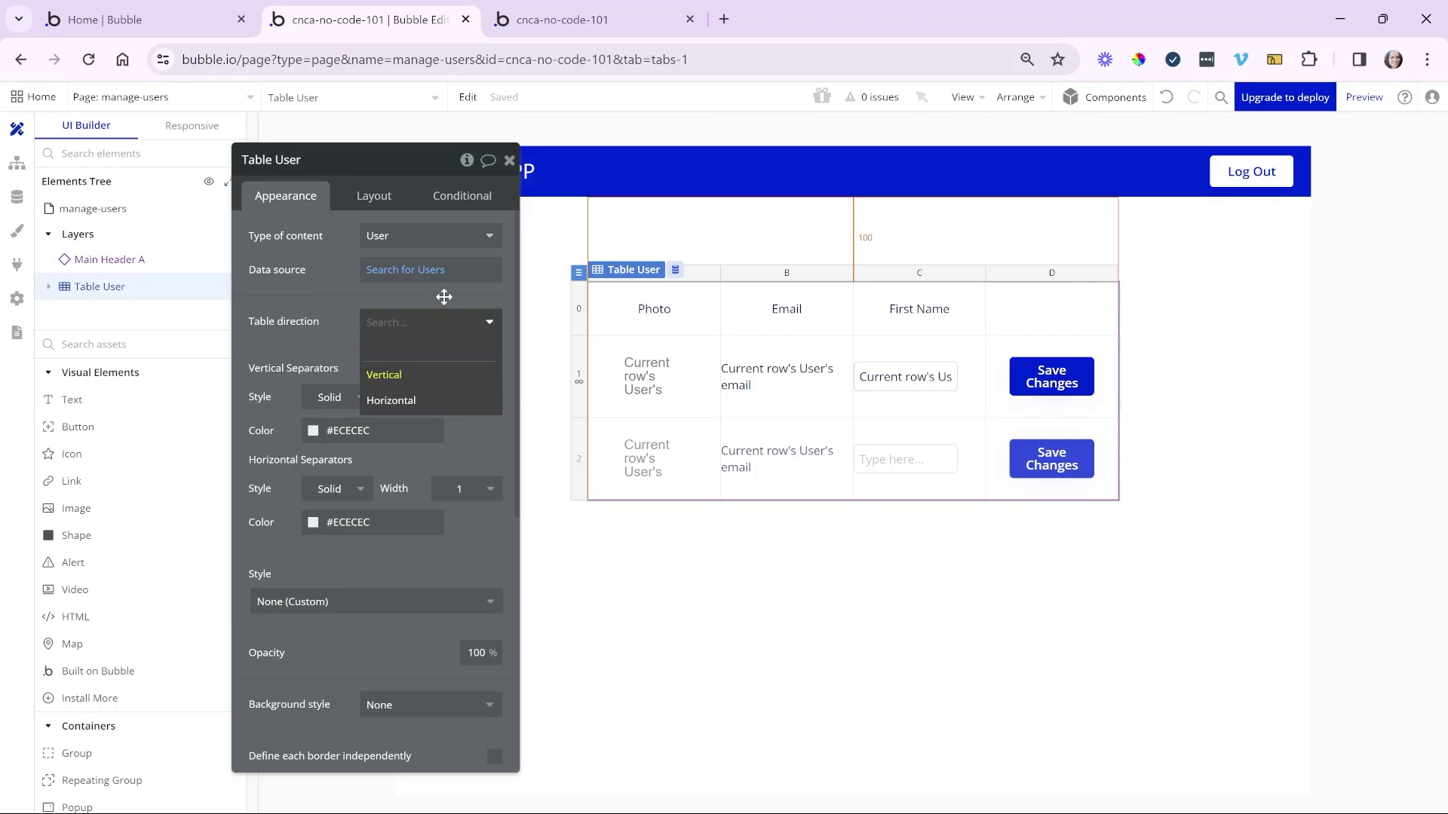
click(444, 296)
- Add and then remove an empty constraint on Search for Users, and check the preview
click(452, 273)
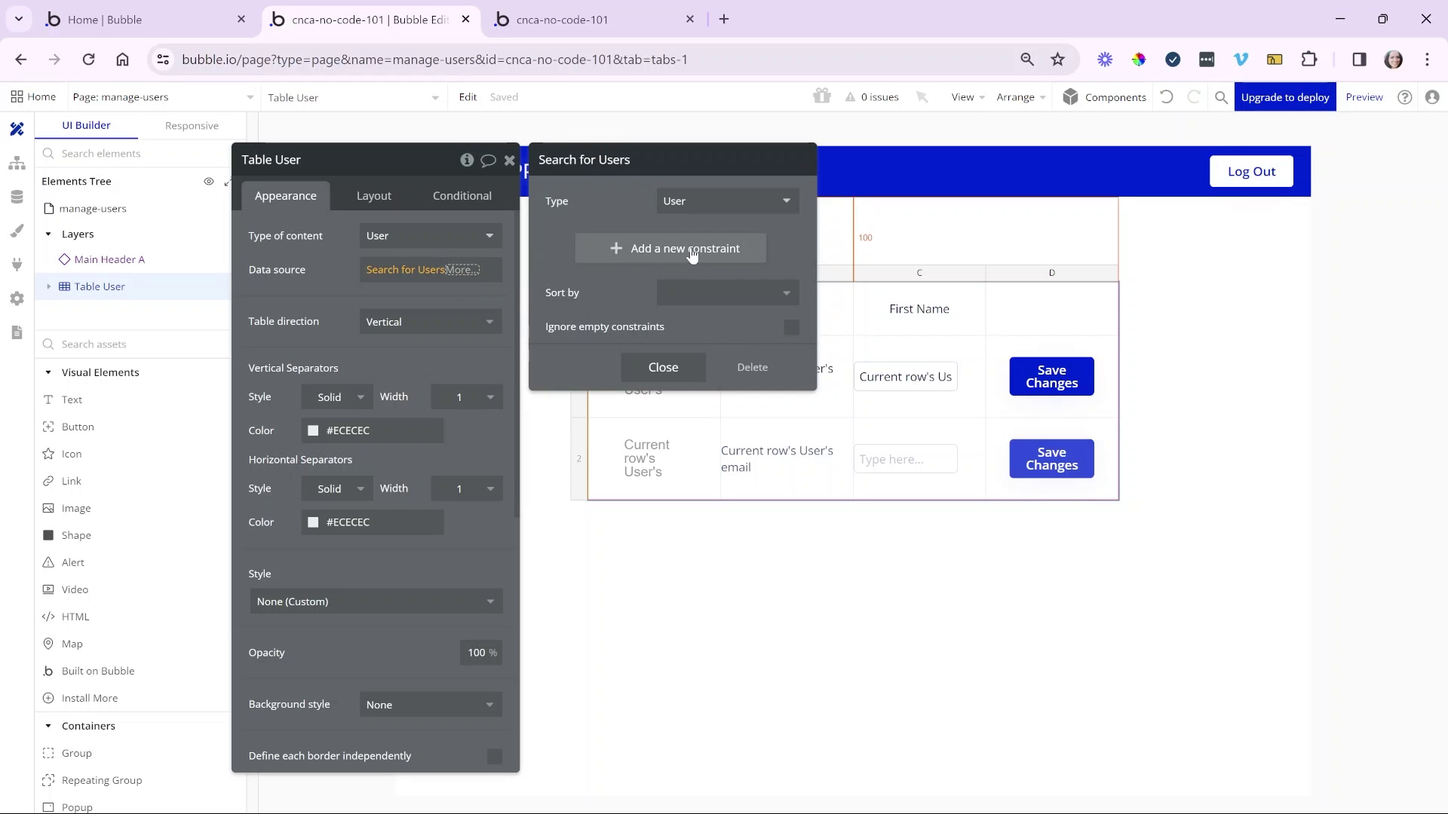
click(692, 252)
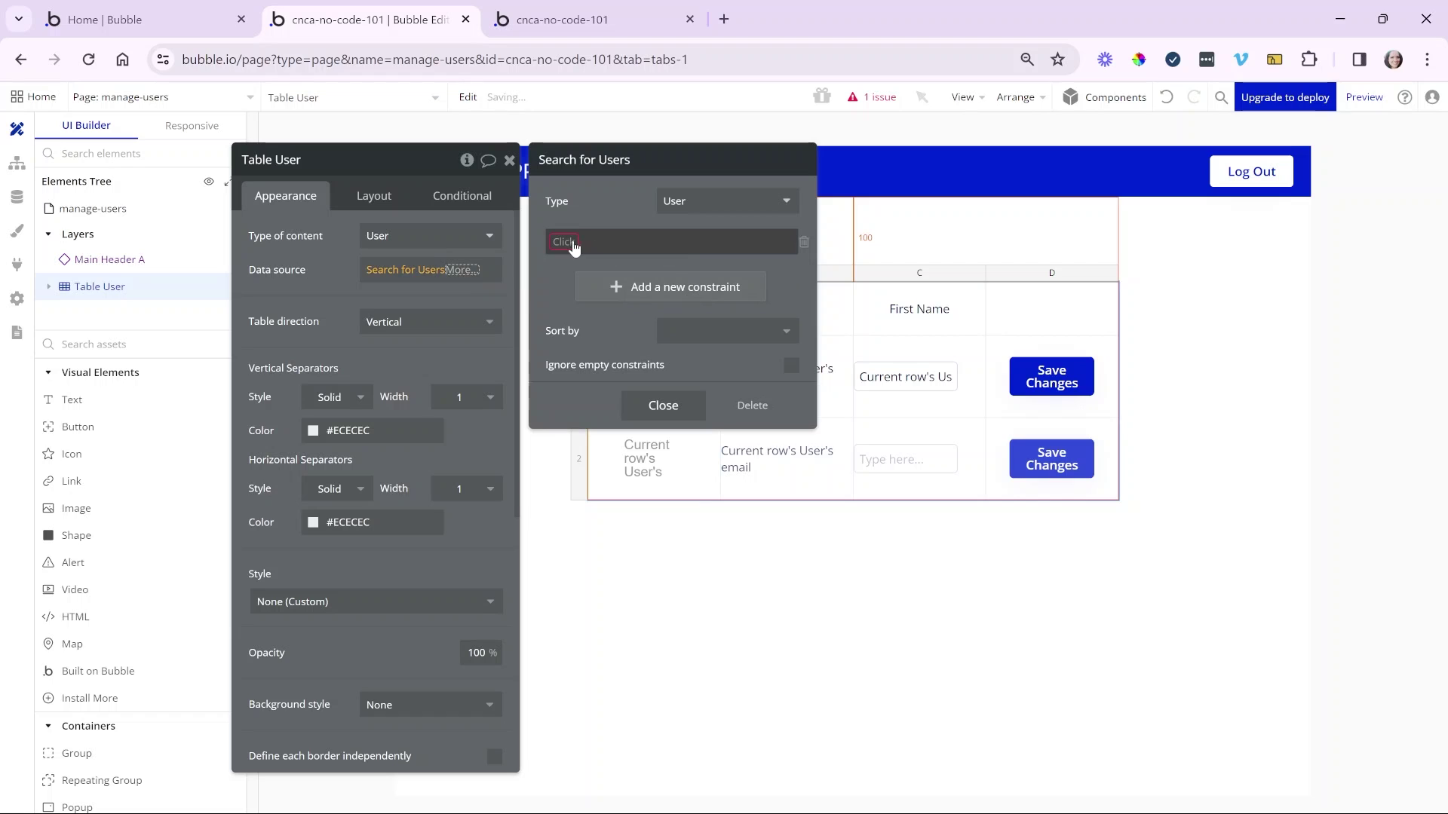
click(566, 242)
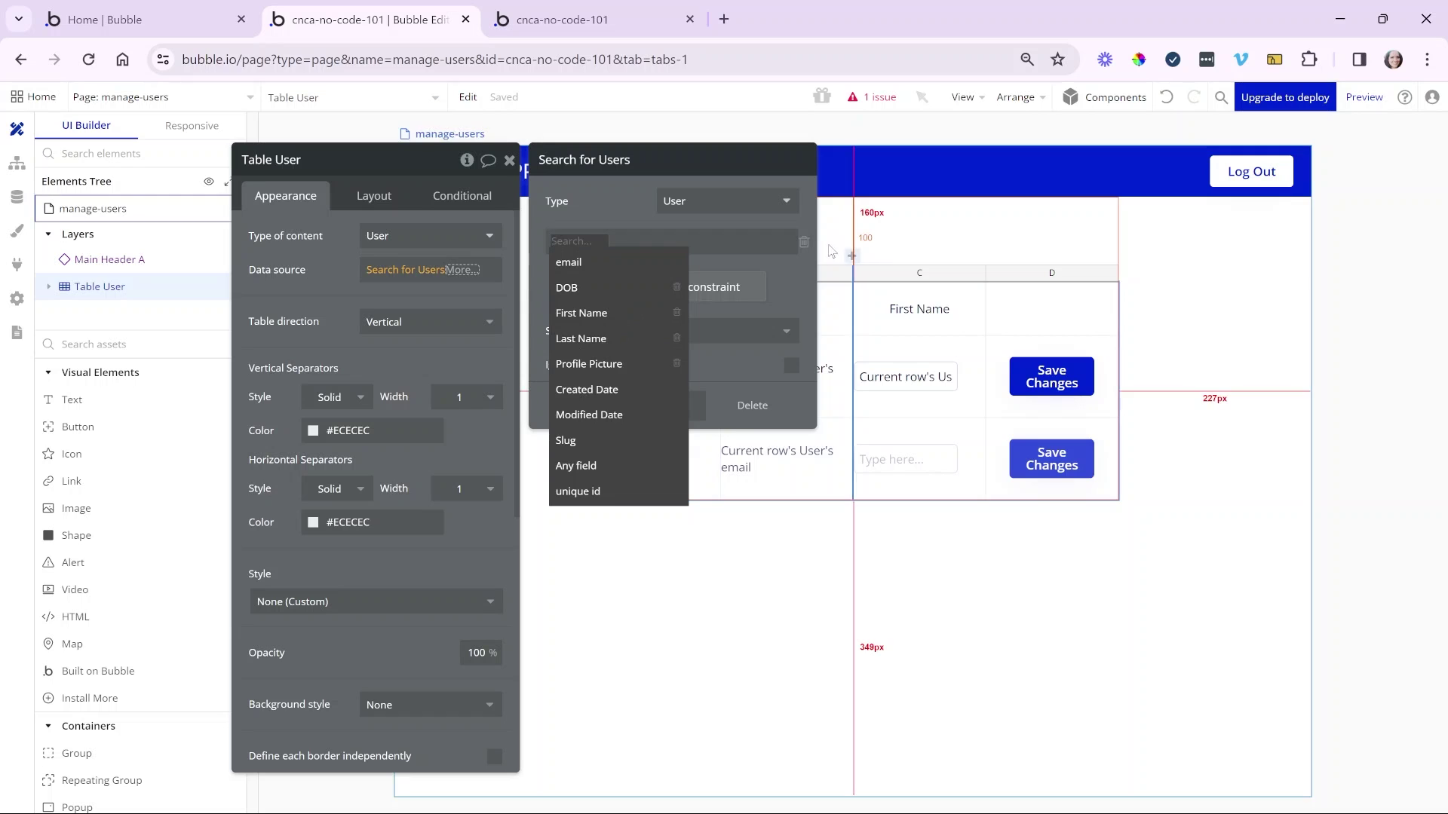
click(804, 241)
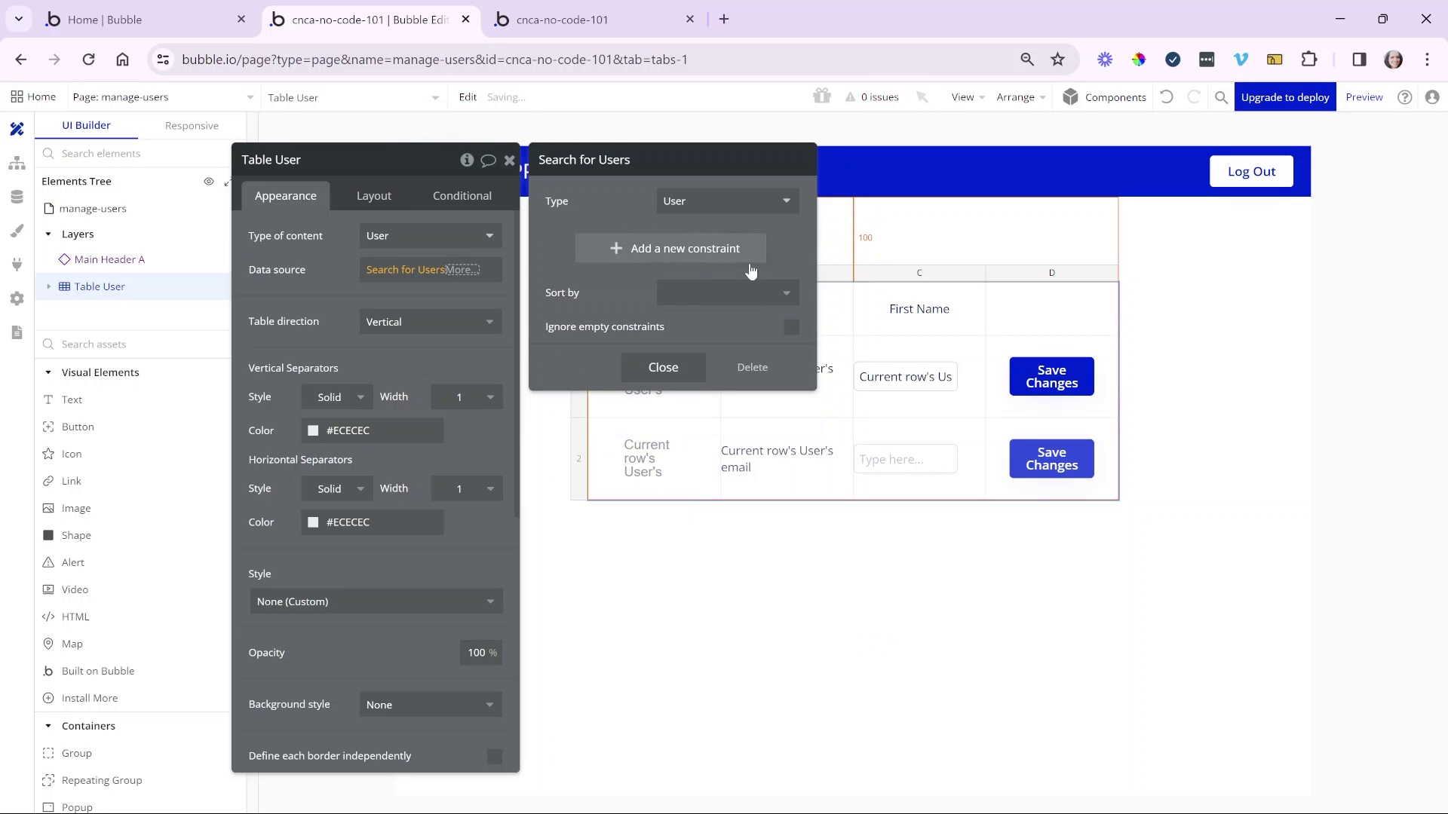
click(663, 367)
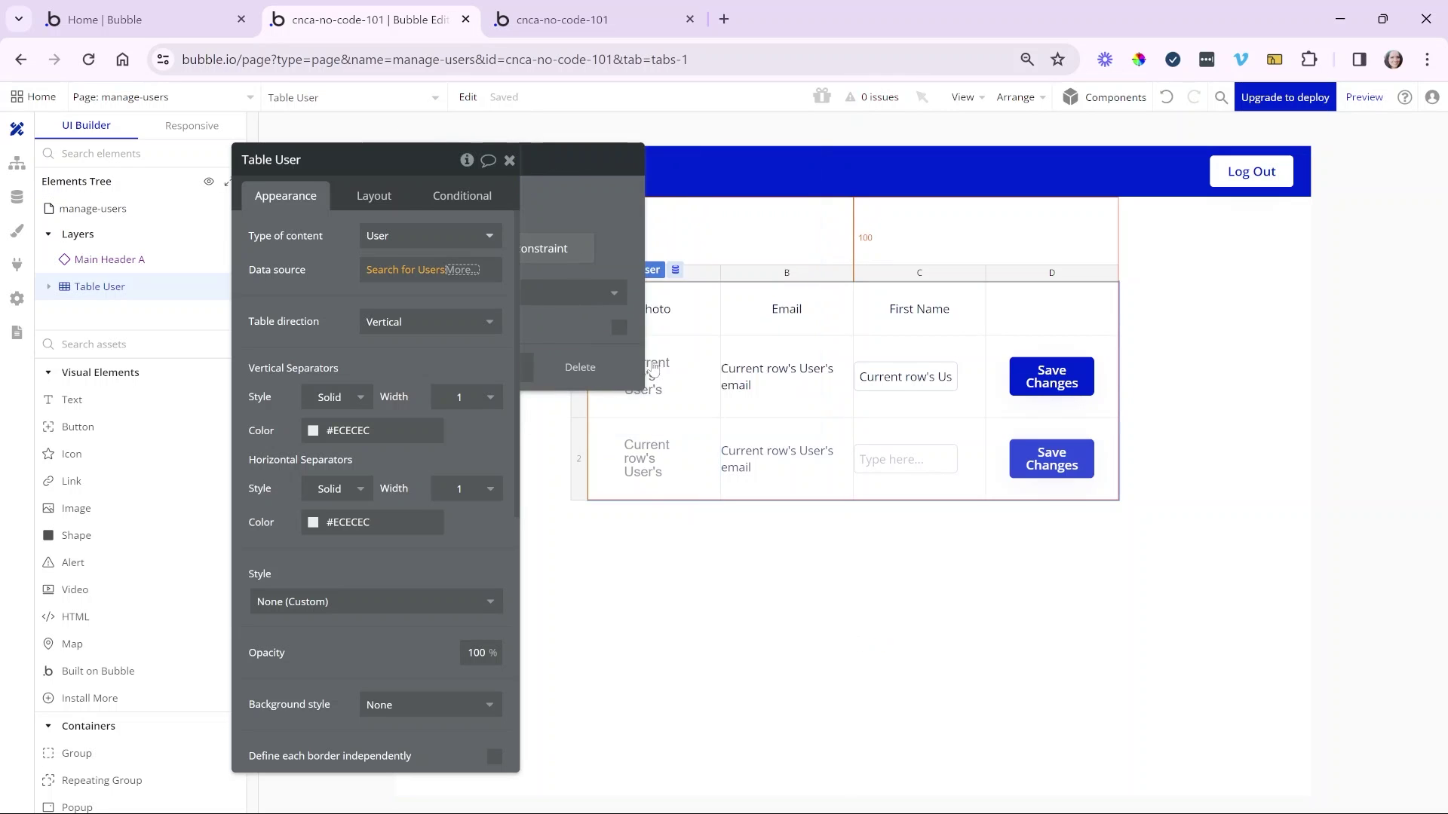
click(422, 270)
click(393, 270)
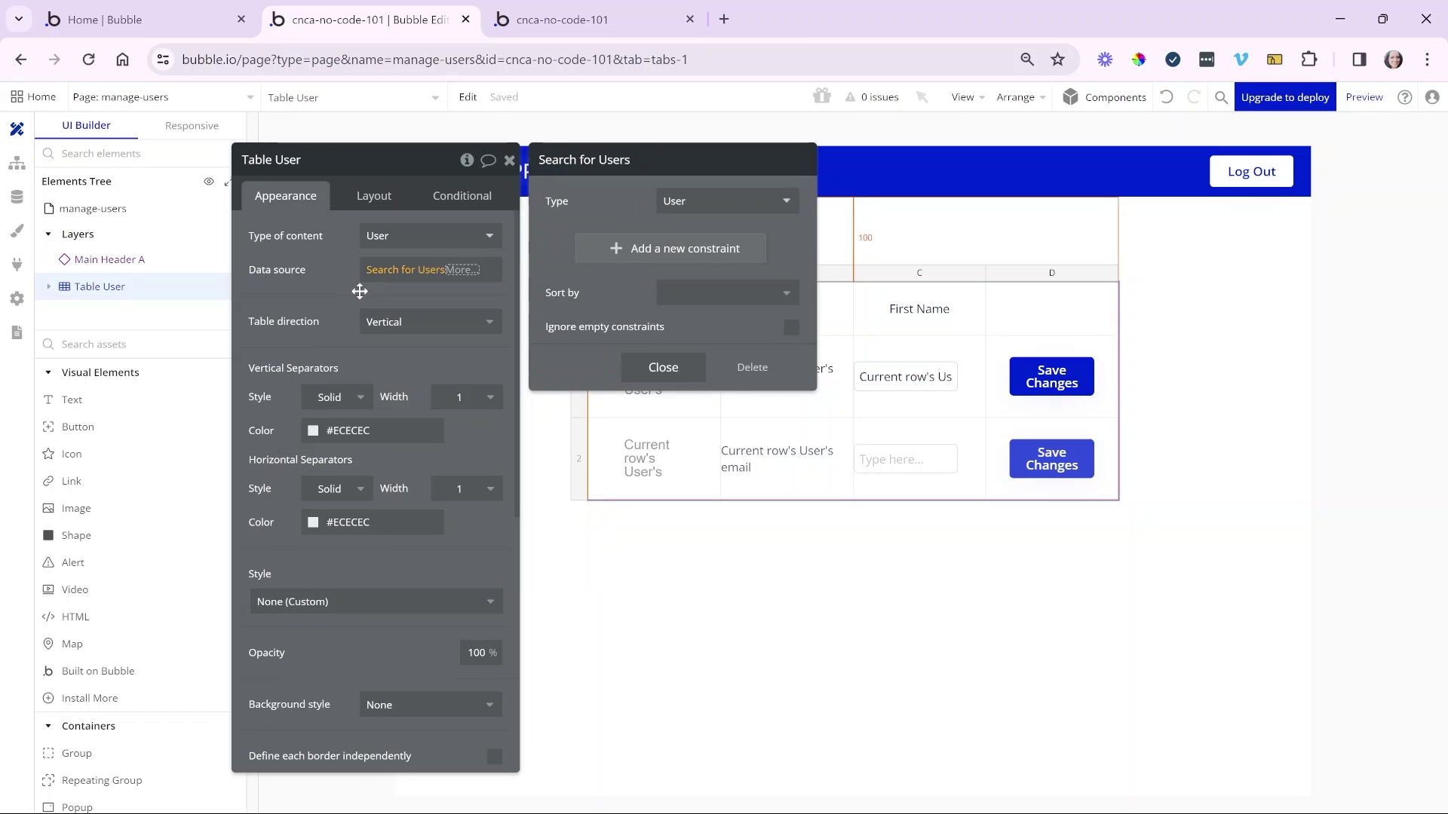
click(360, 291)
click(558, 20)
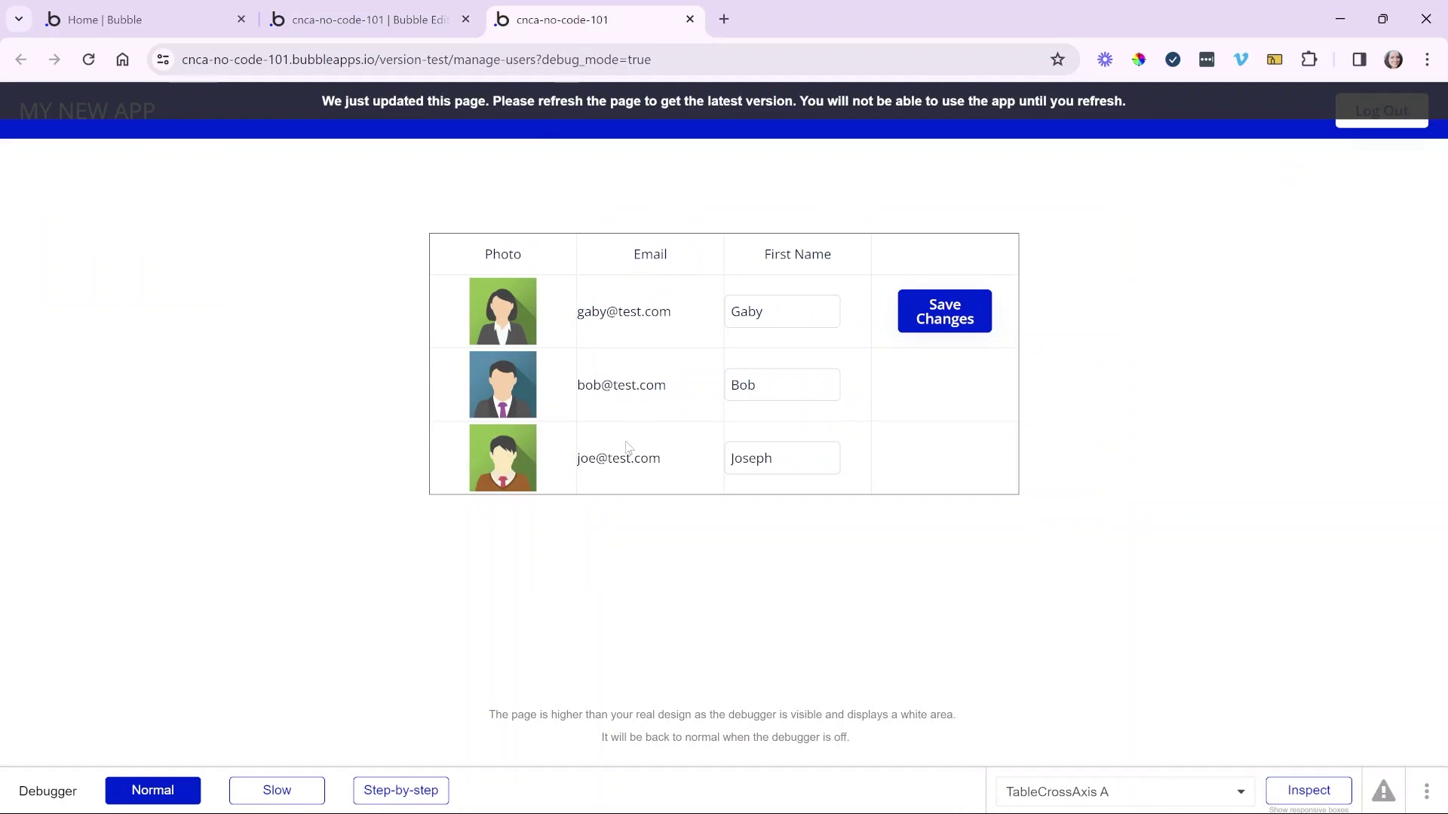
click(434, 29)
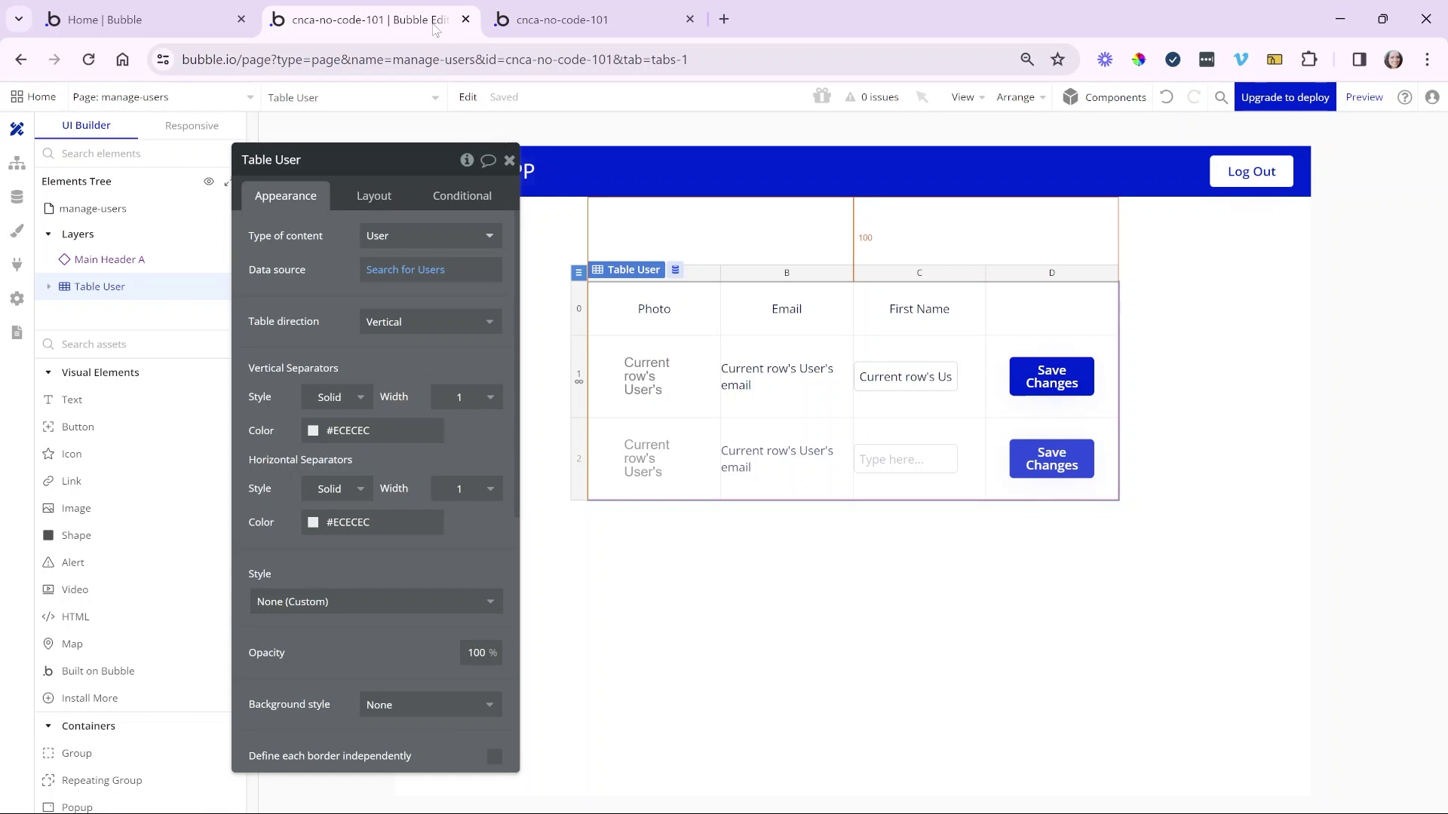
- Inspect the table's profile picture and email elements and compare with the running preview
click(671, 372)
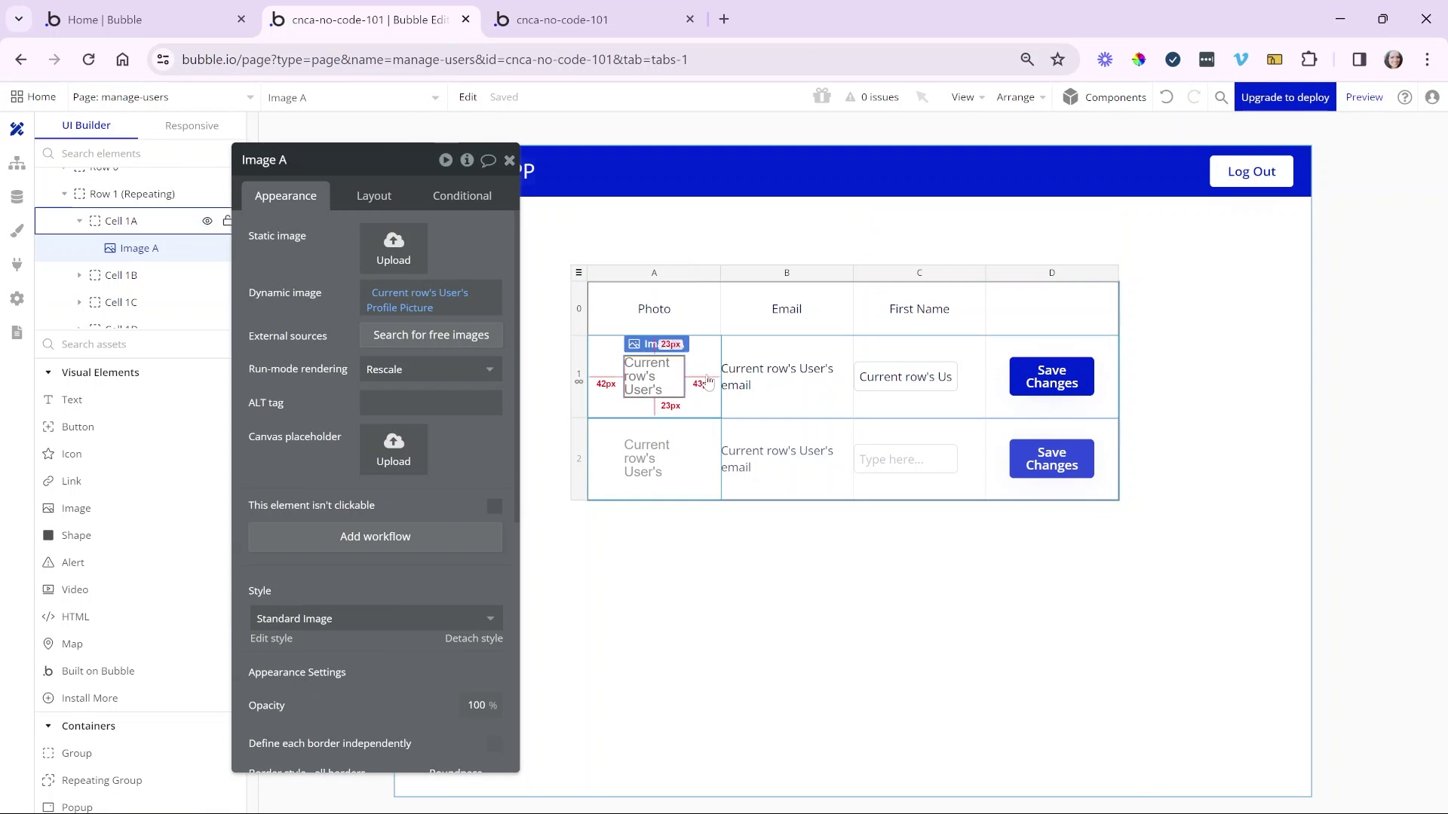
click(770, 374)
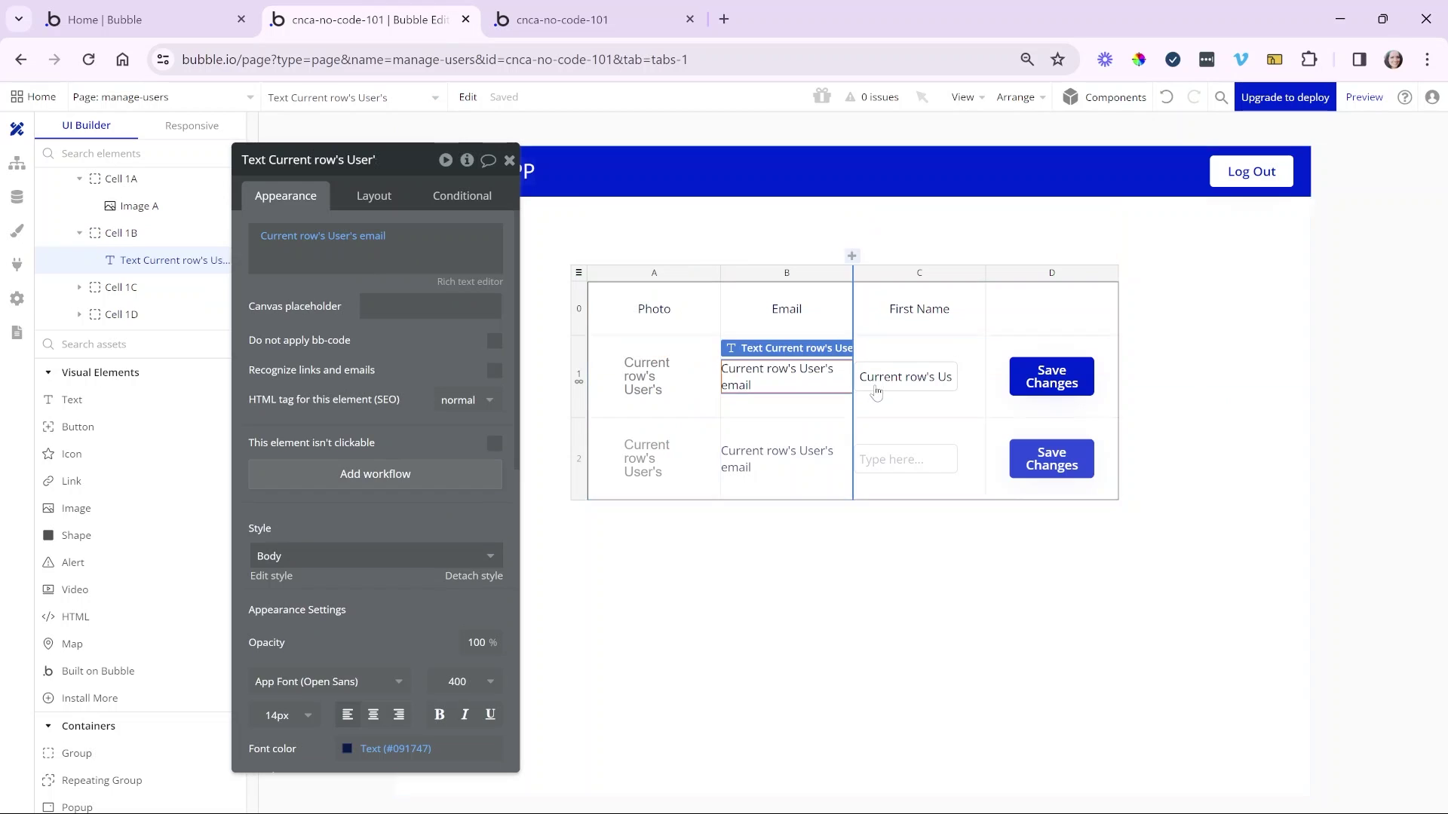
click(699, 546)
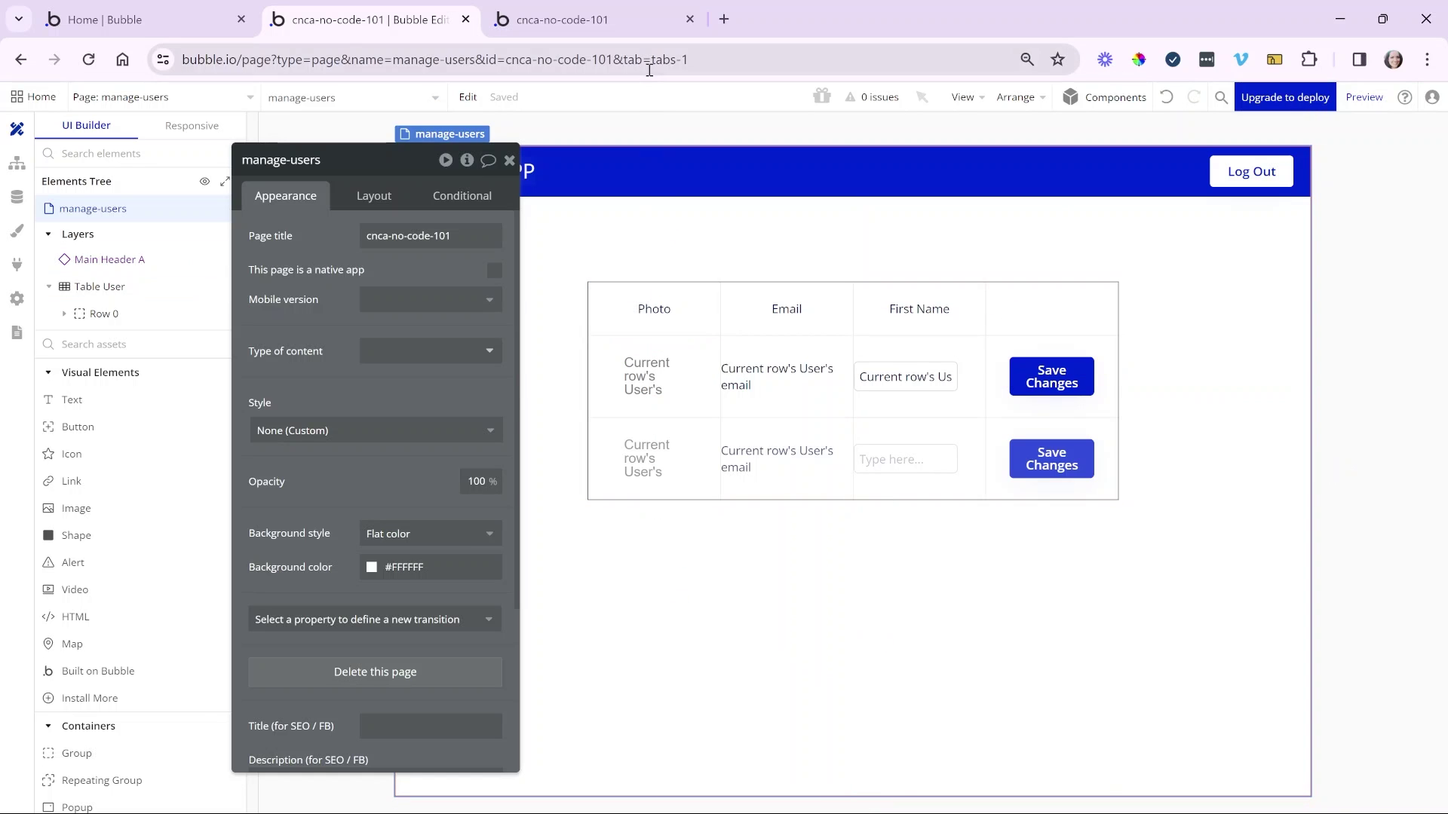
click(645, 26)
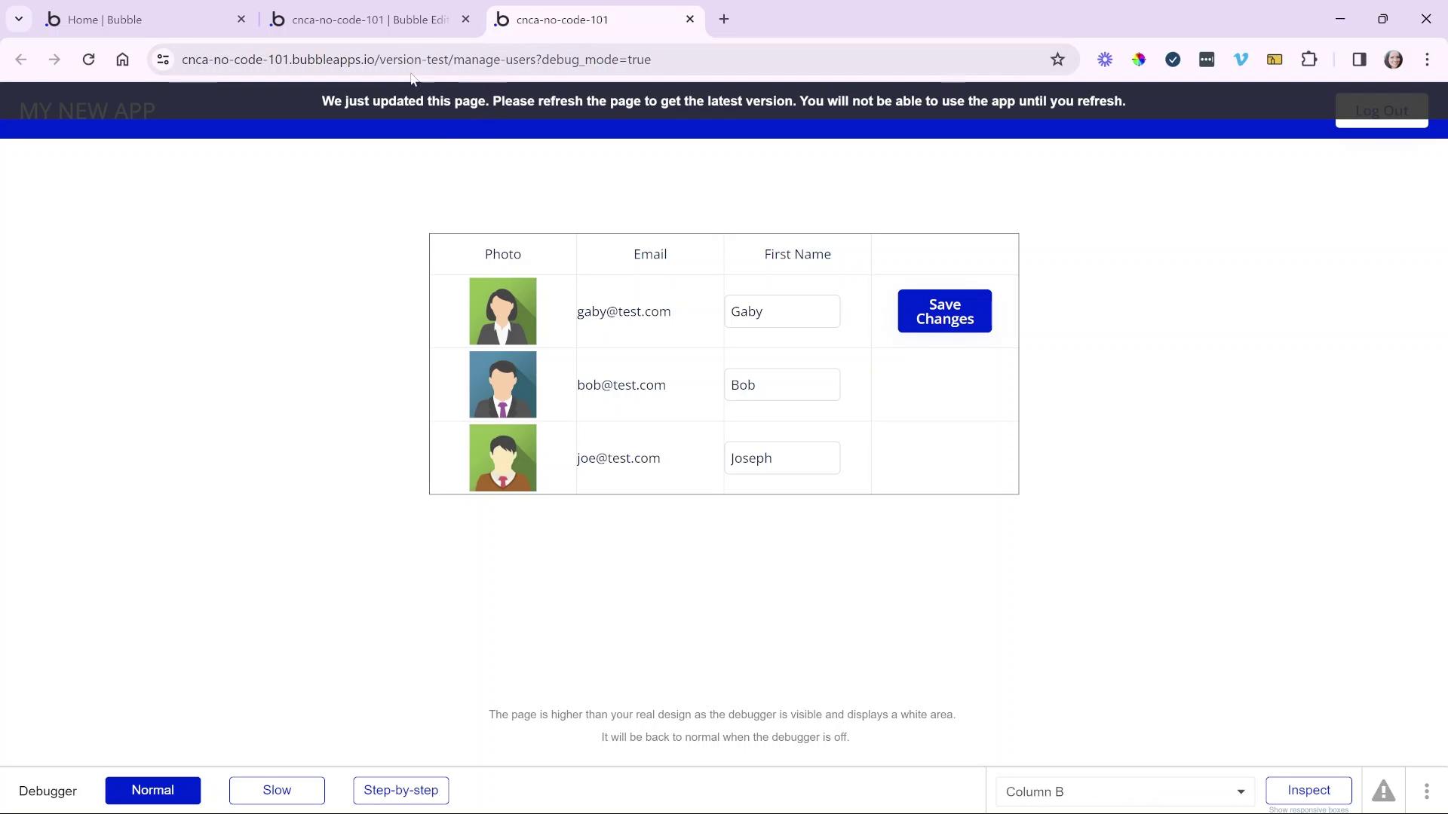
click(405, 24)
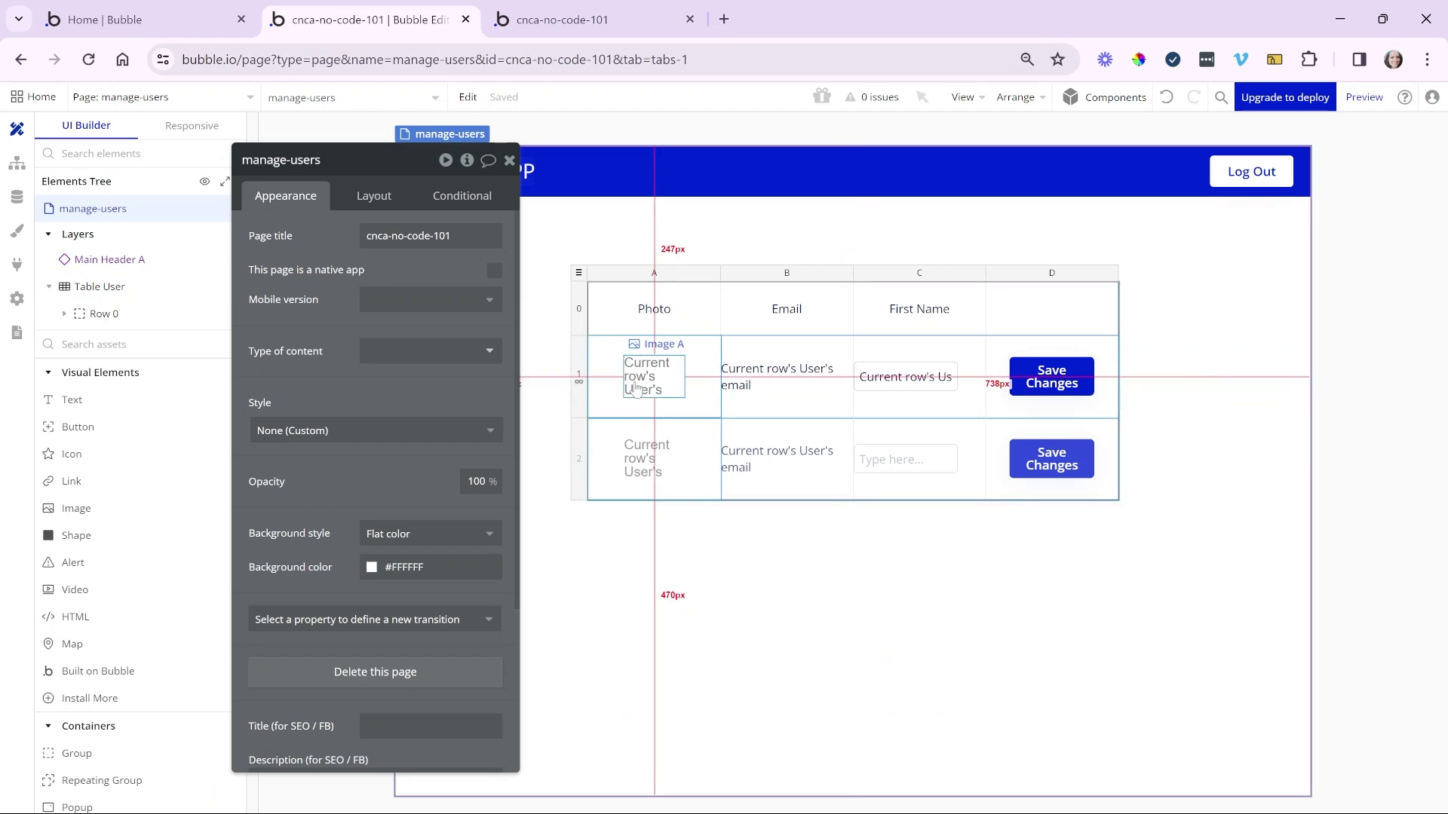
- Review row 1's picture, email text and First Name input against the preview
click(636, 385)
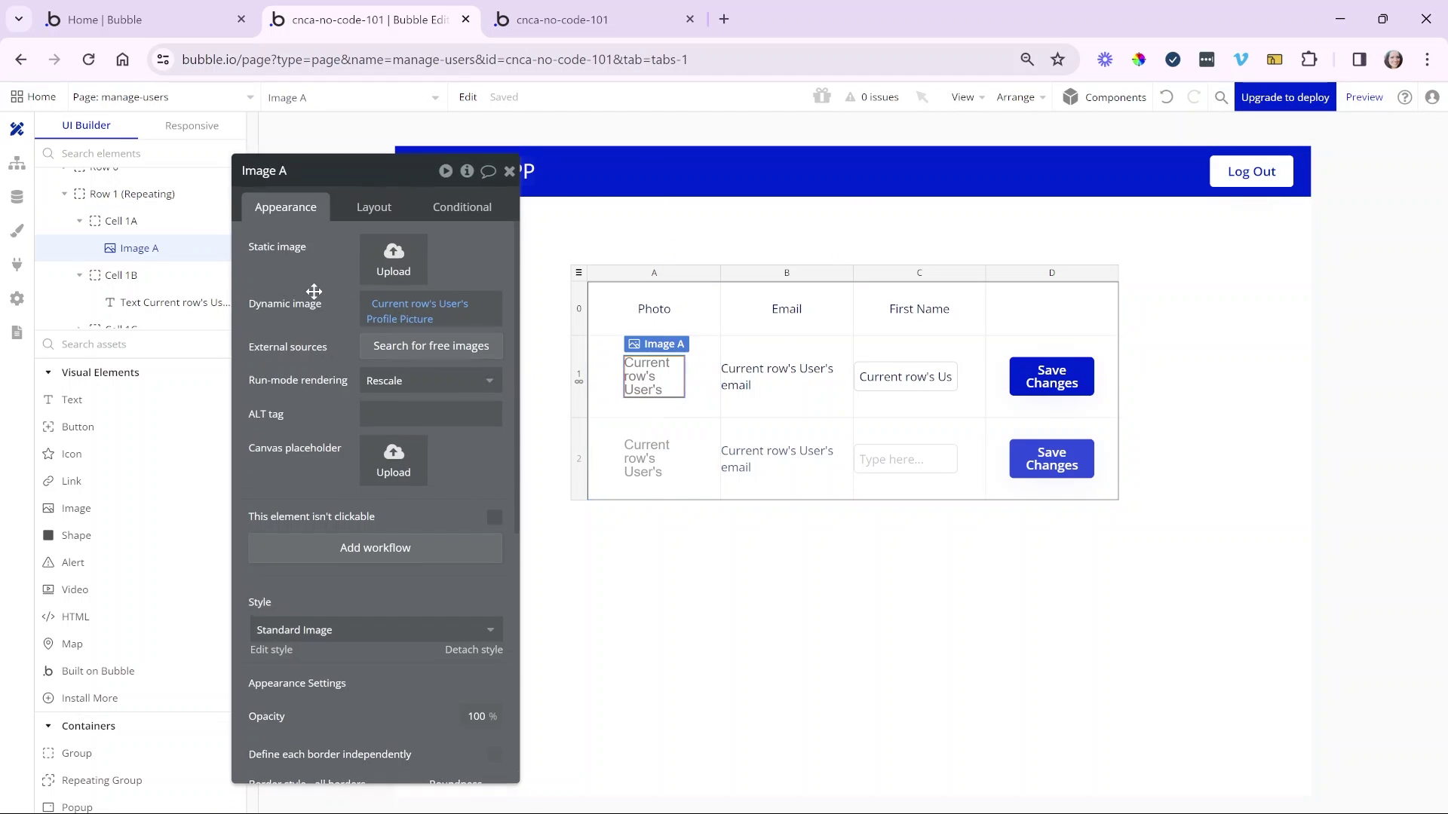
drag(310, 272, 349, 356)
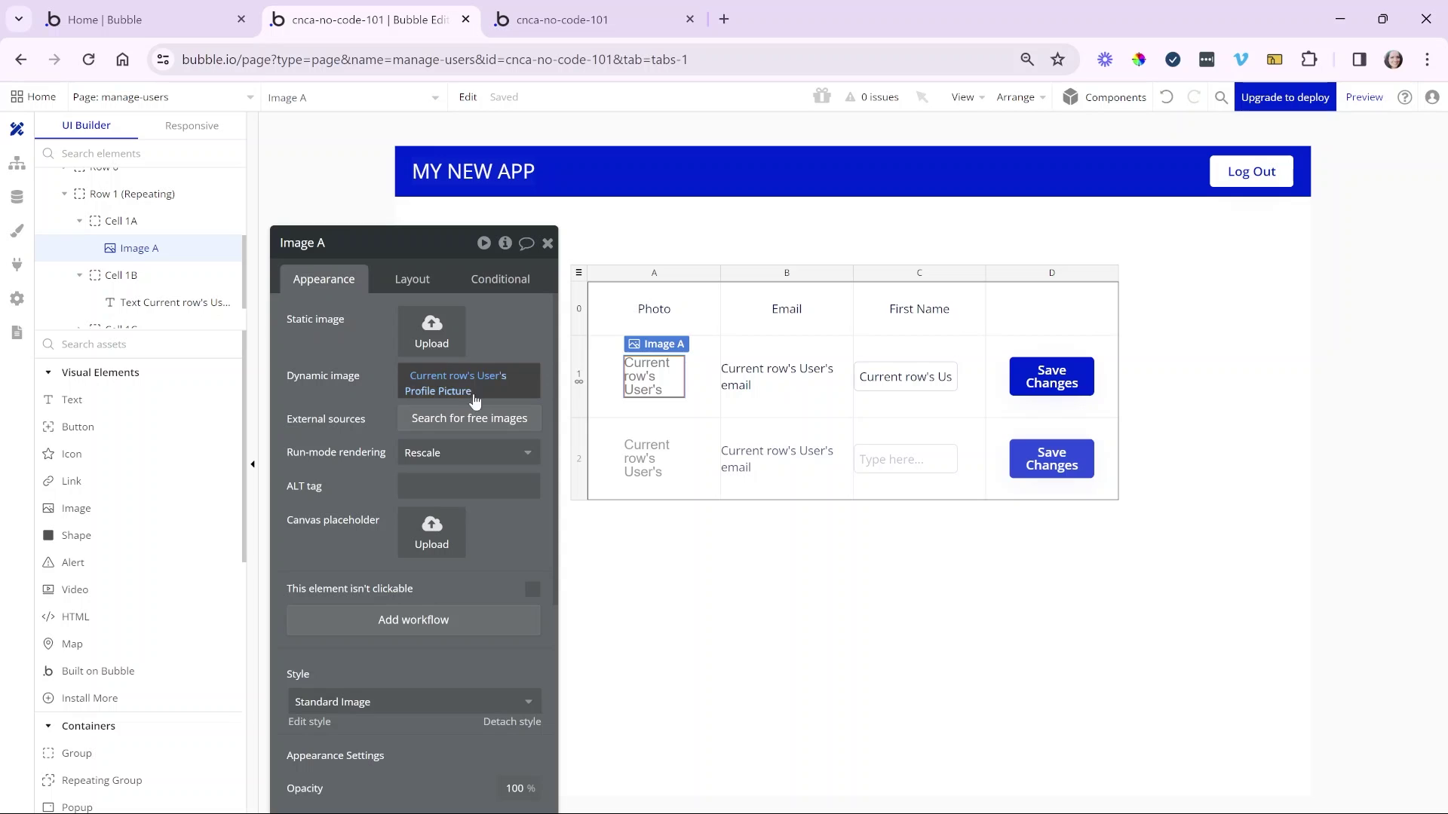
click(603, 23)
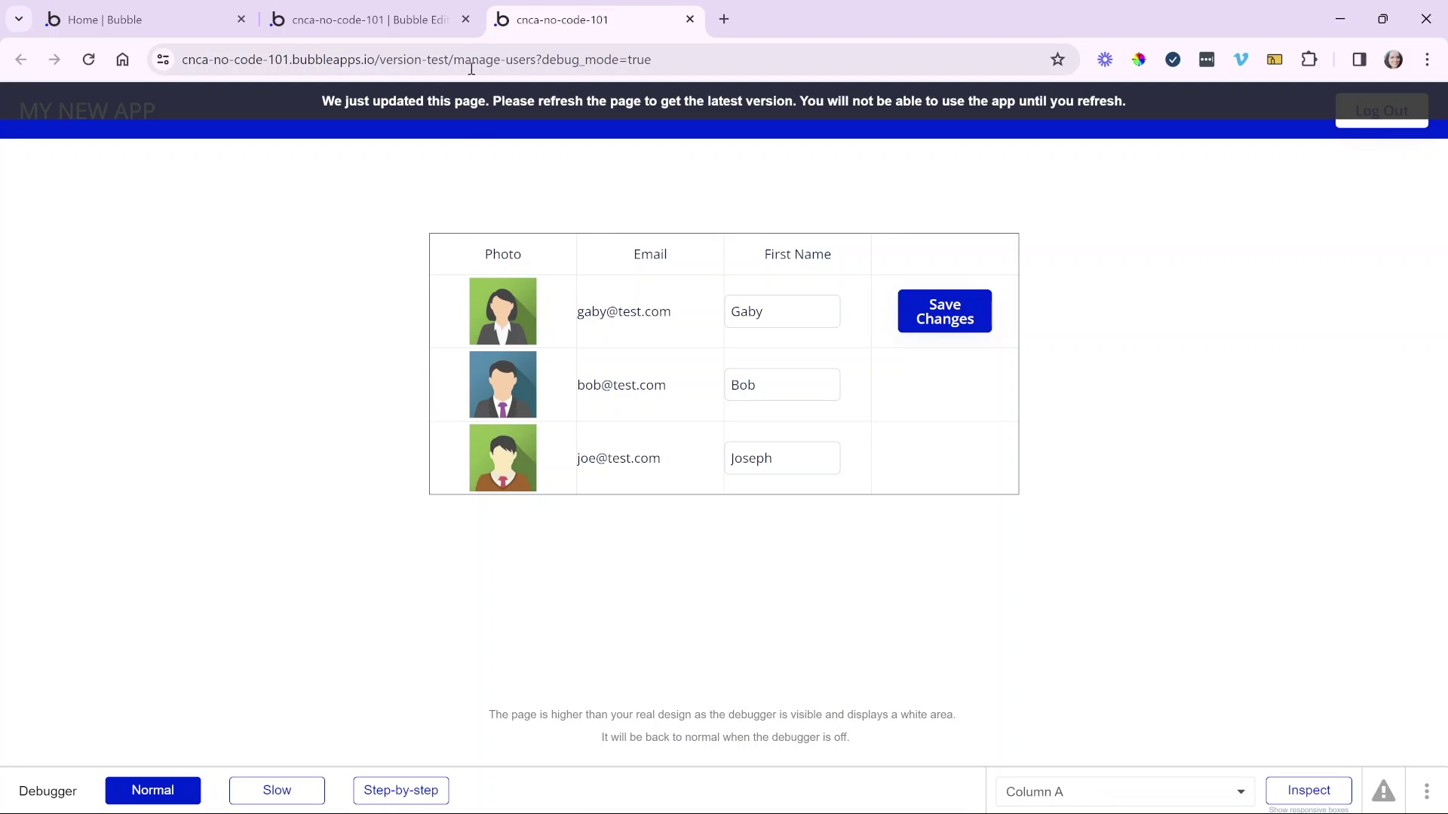
click(427, 24)
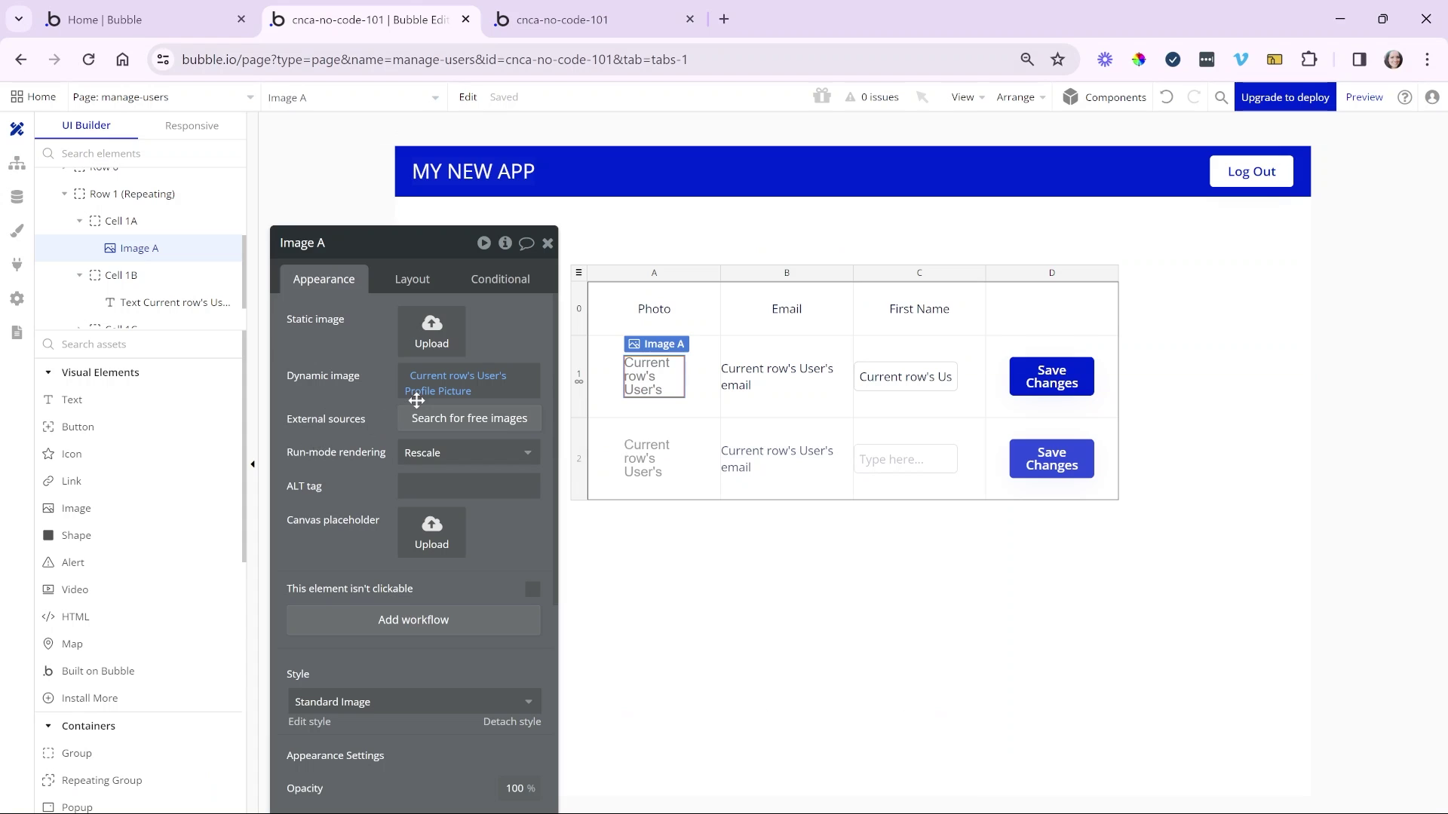
click(728, 390)
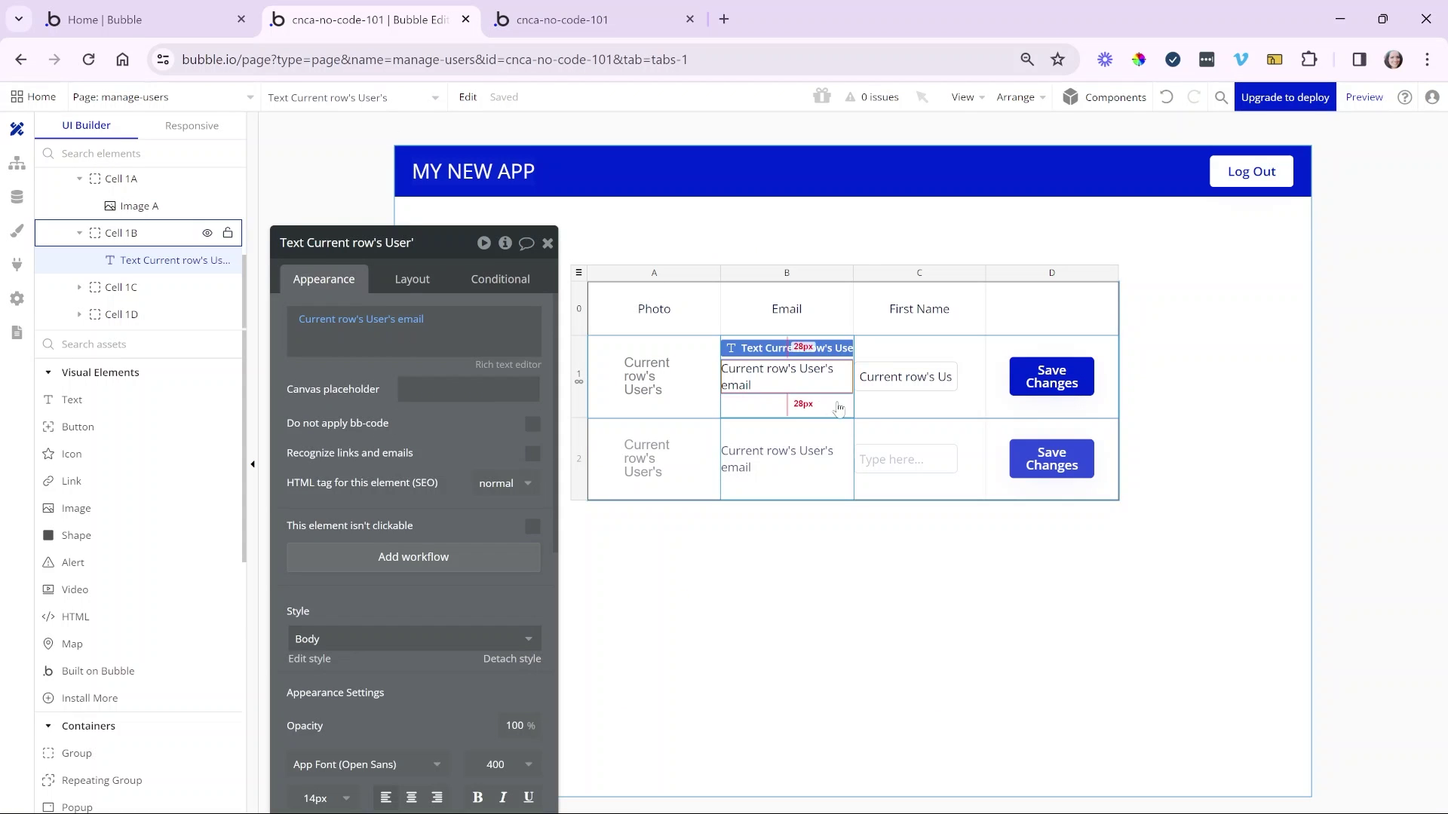
click(924, 377)
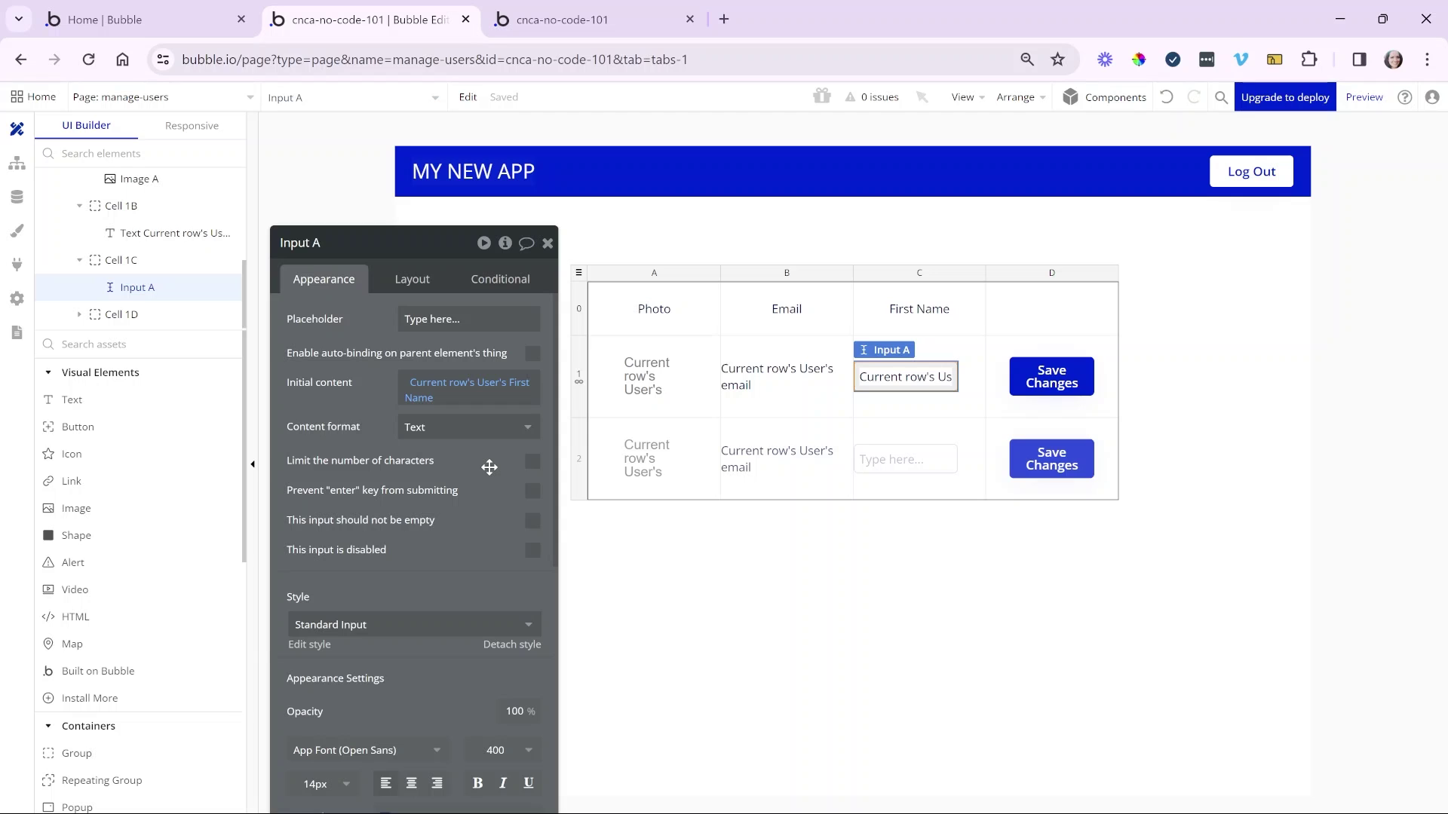
- Reload the preview and try the first-name fields of Gaby, Bob and Joseph
click(566, 24)
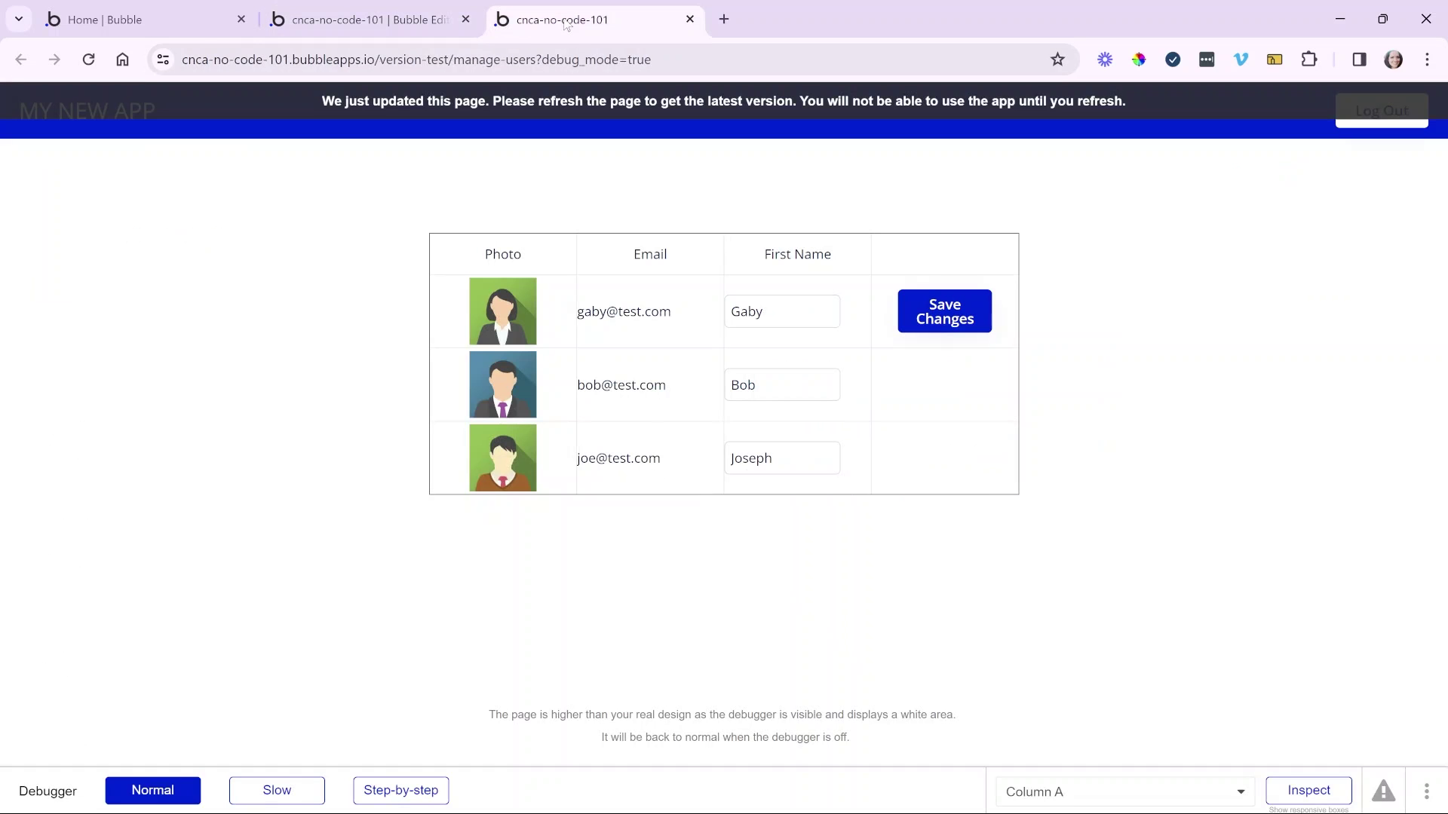
click(563, 104)
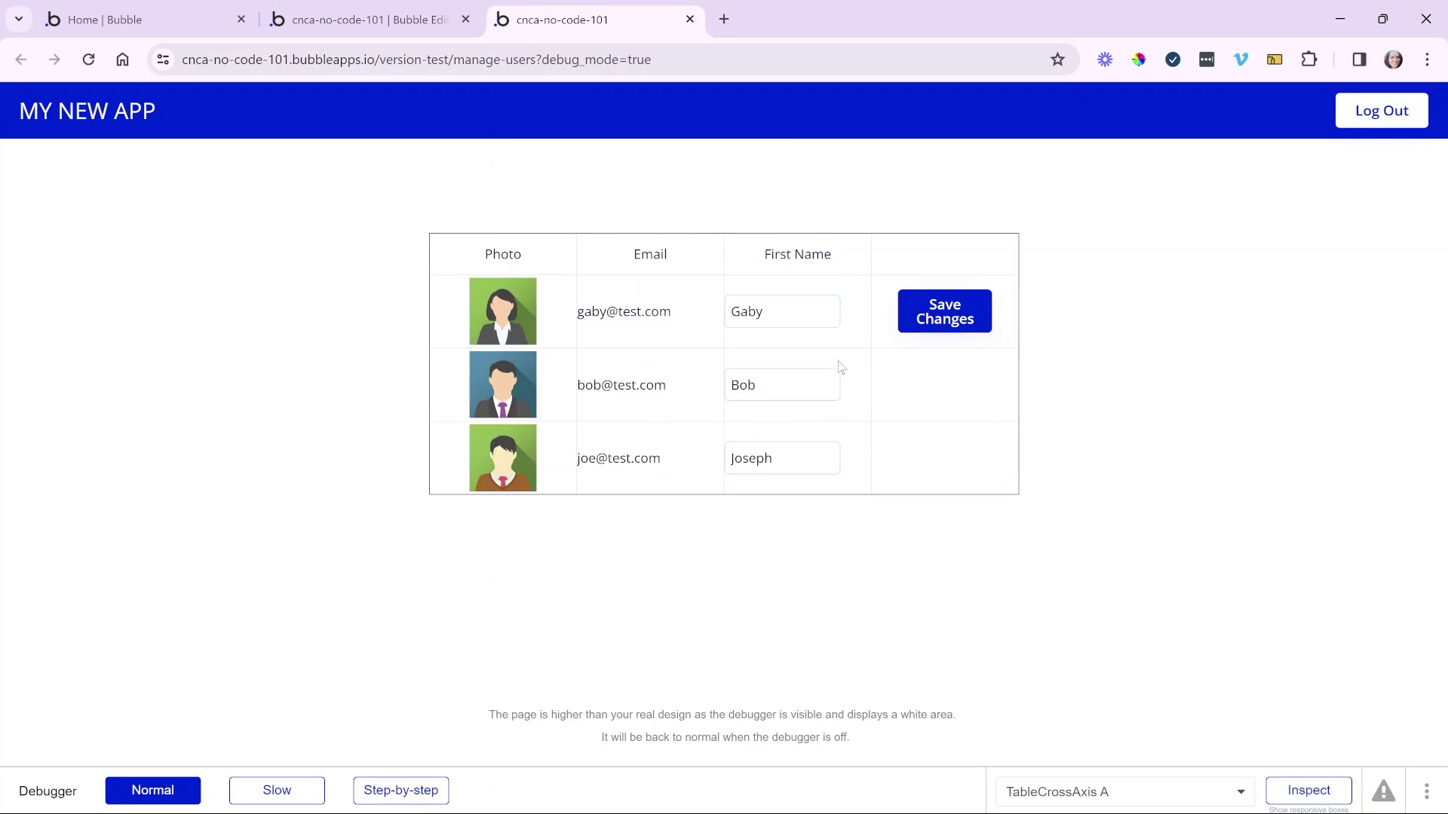
click(797, 314)
double_click(753, 311)
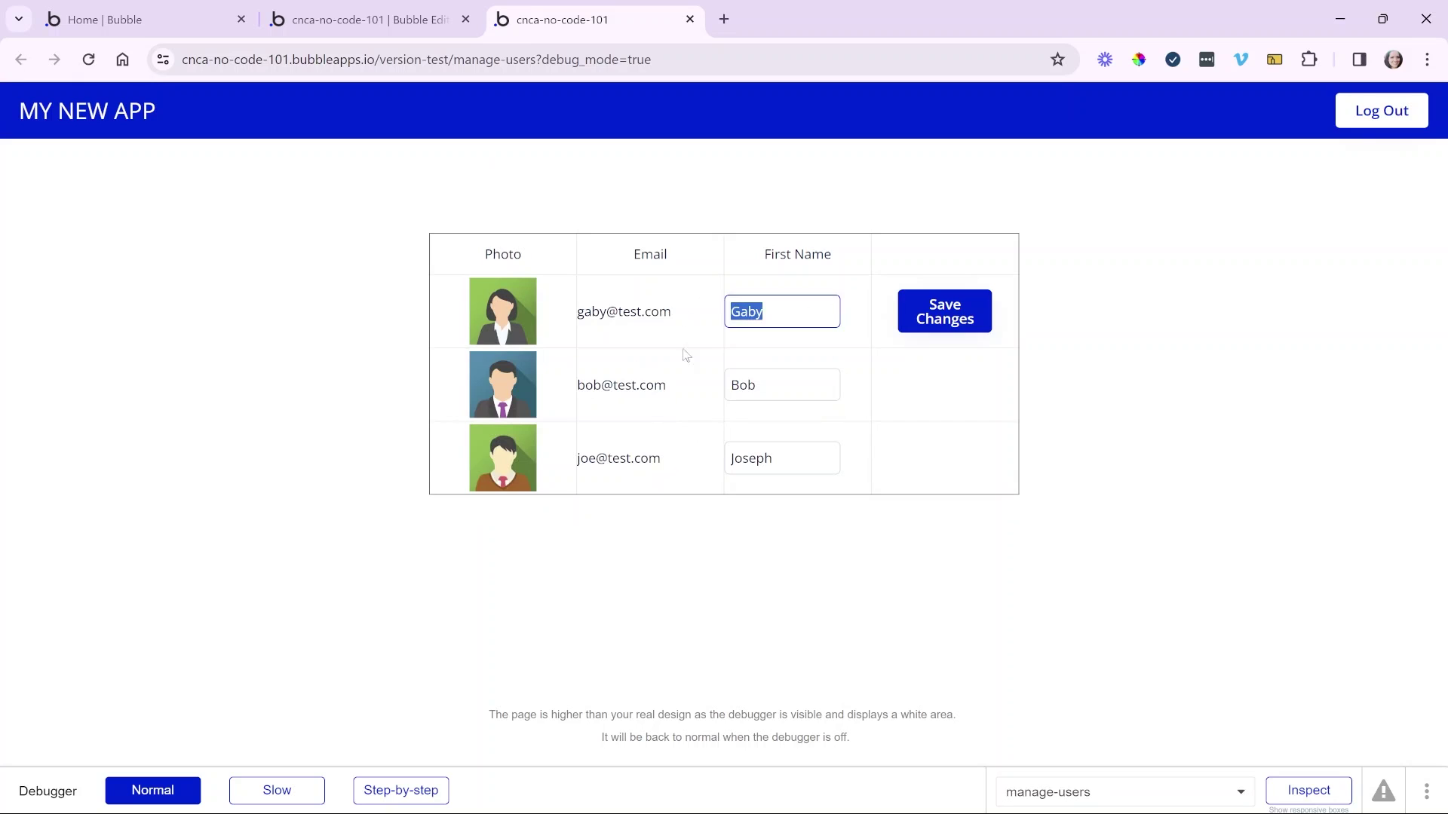
click(797, 325)
click(769, 382)
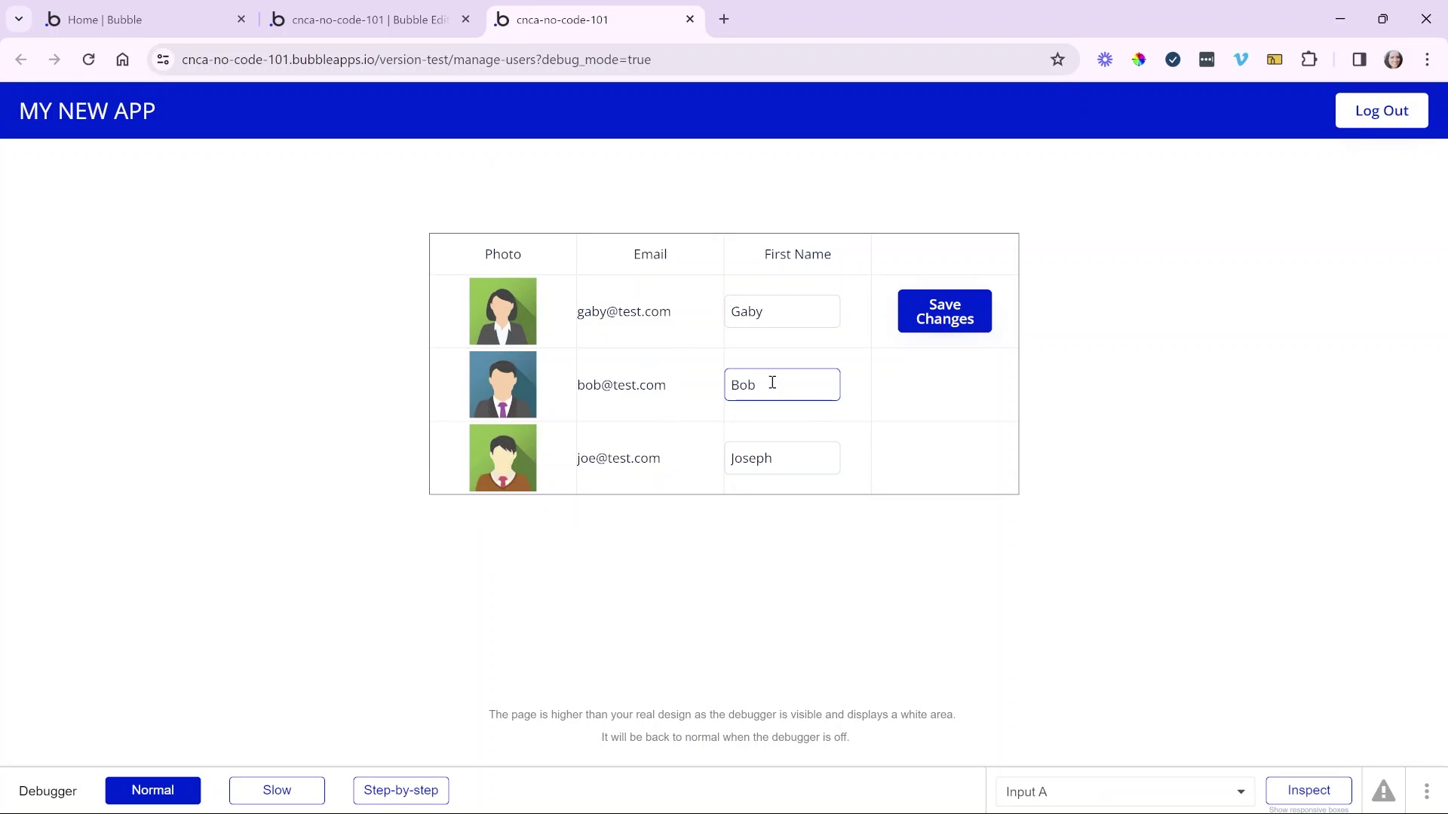
double_click(751, 385)
click(779, 462)
double_click(779, 462)
- Type test text 'aasdfdfdfad' after Gaby's name, then delete it again
click(813, 302)
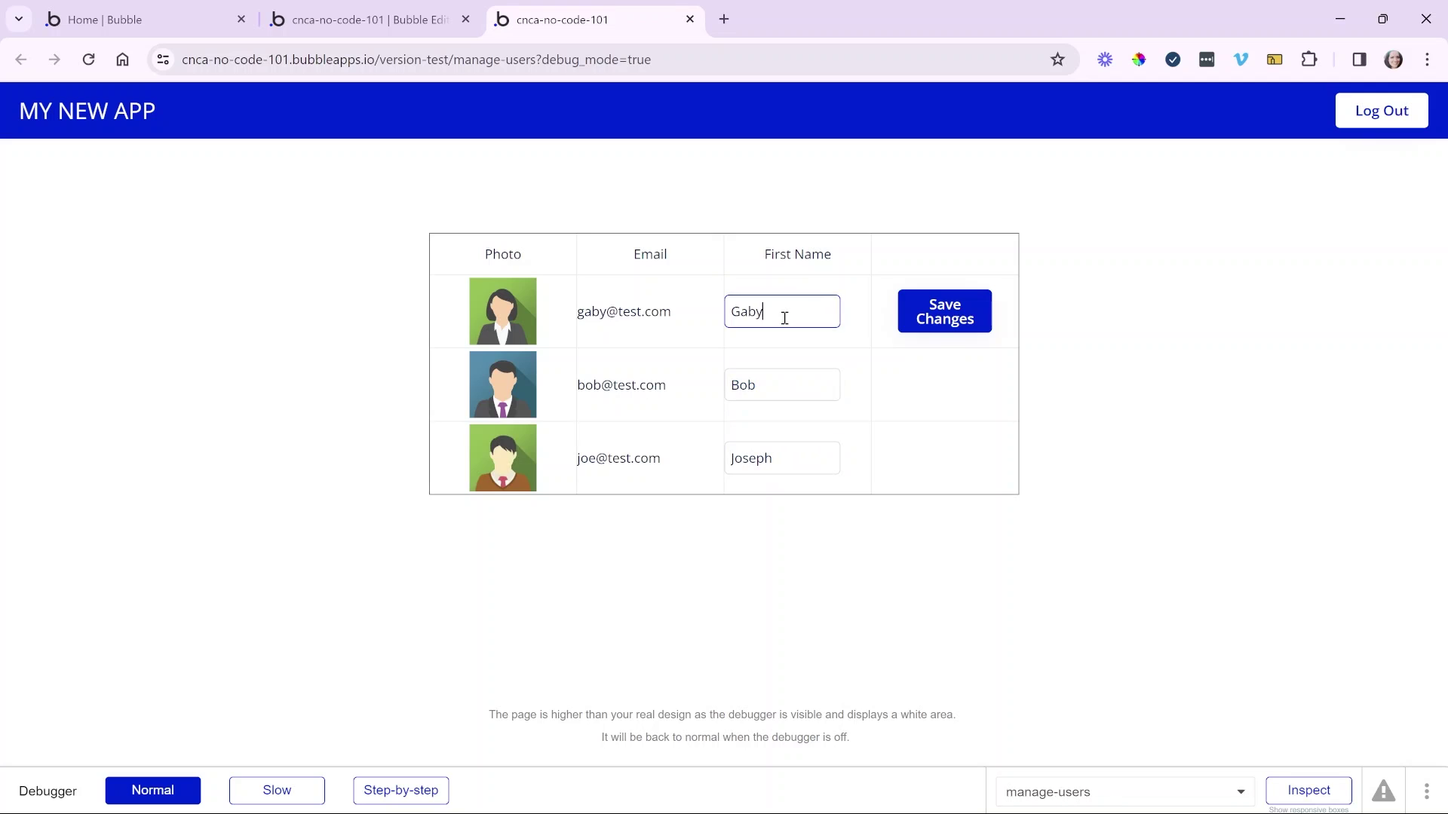
text(aasdfdfdfad)
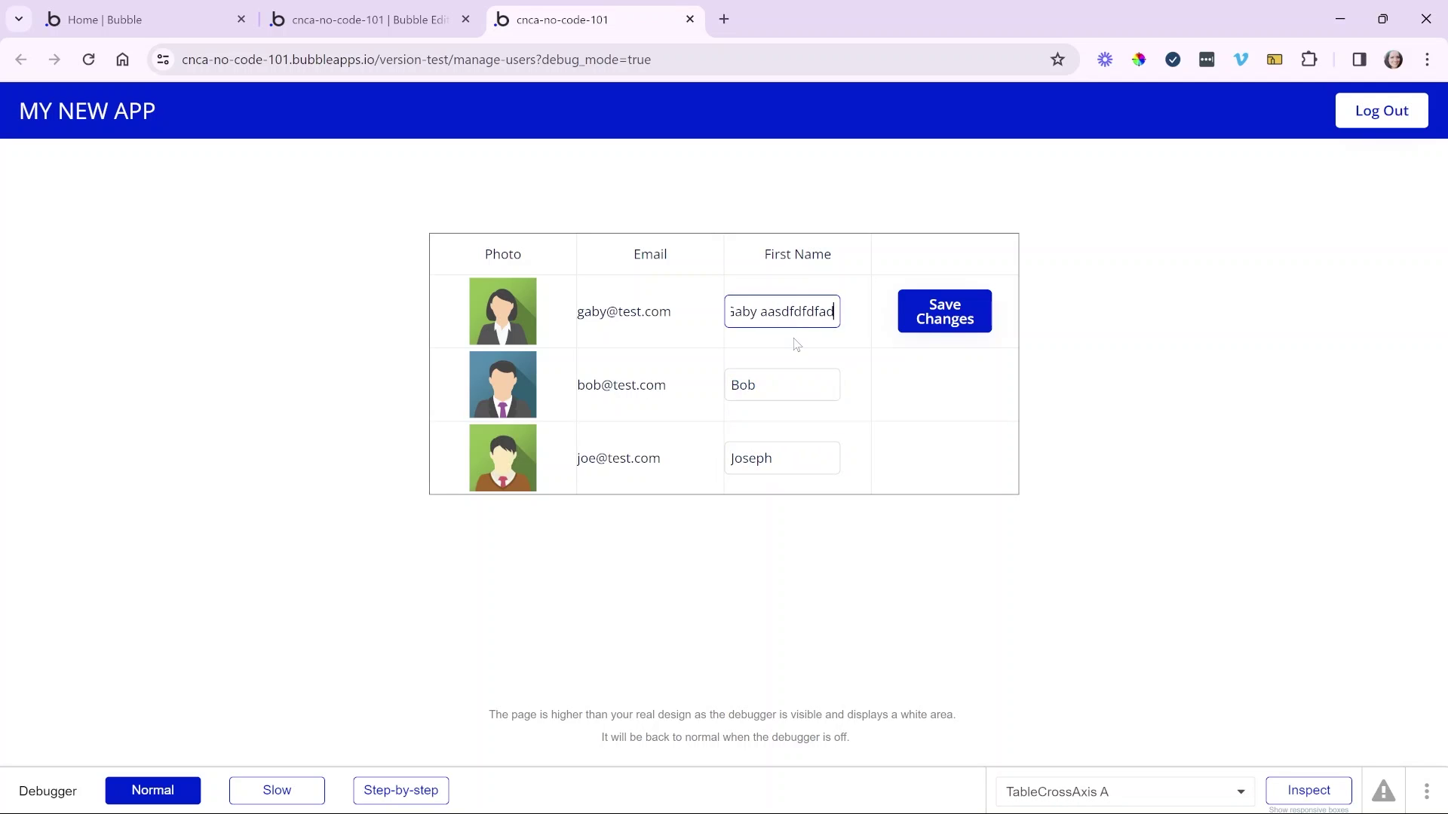
drag(765, 312, 857, 299)
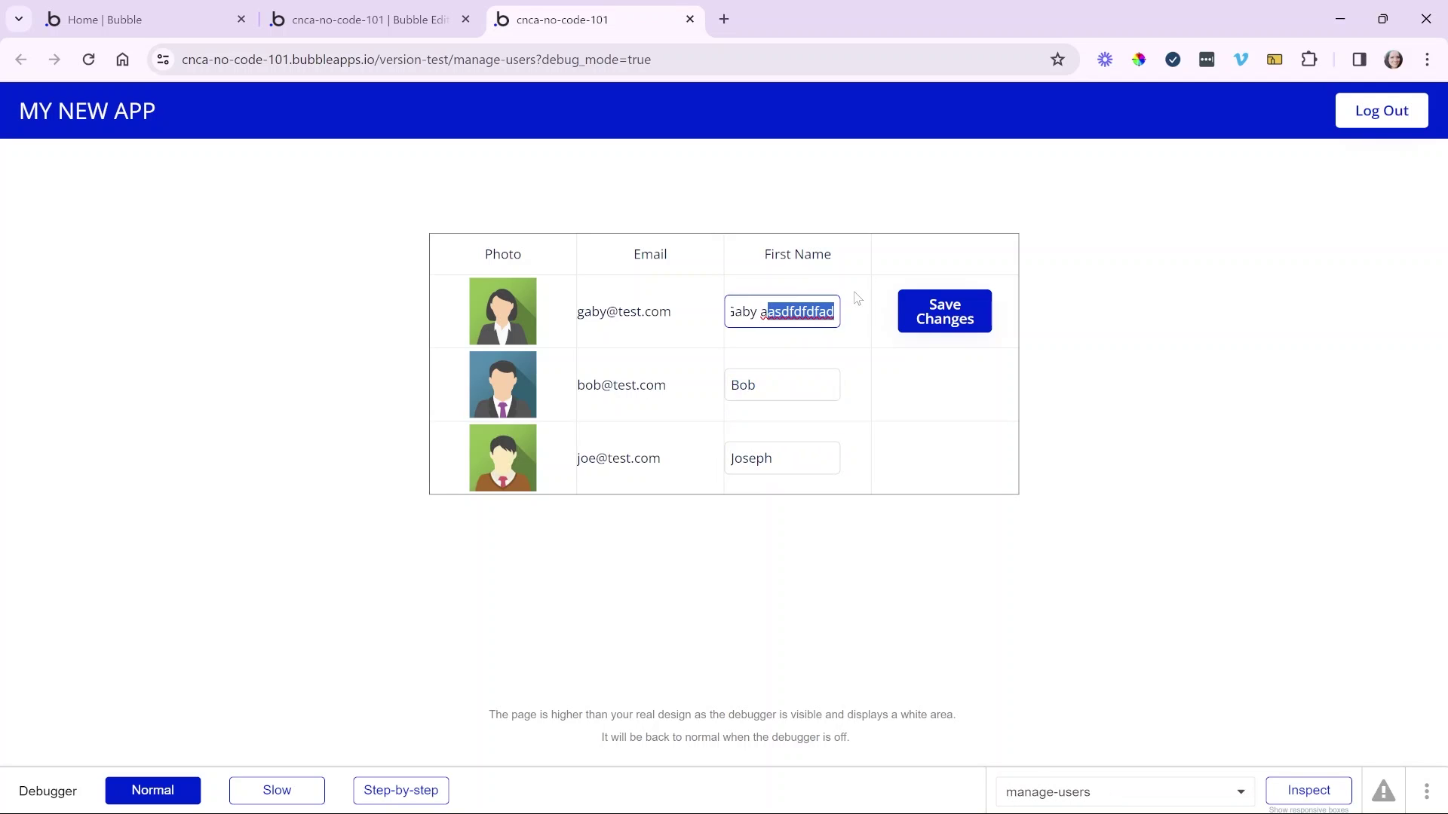
key(BackSpace)
key(BackSpace)
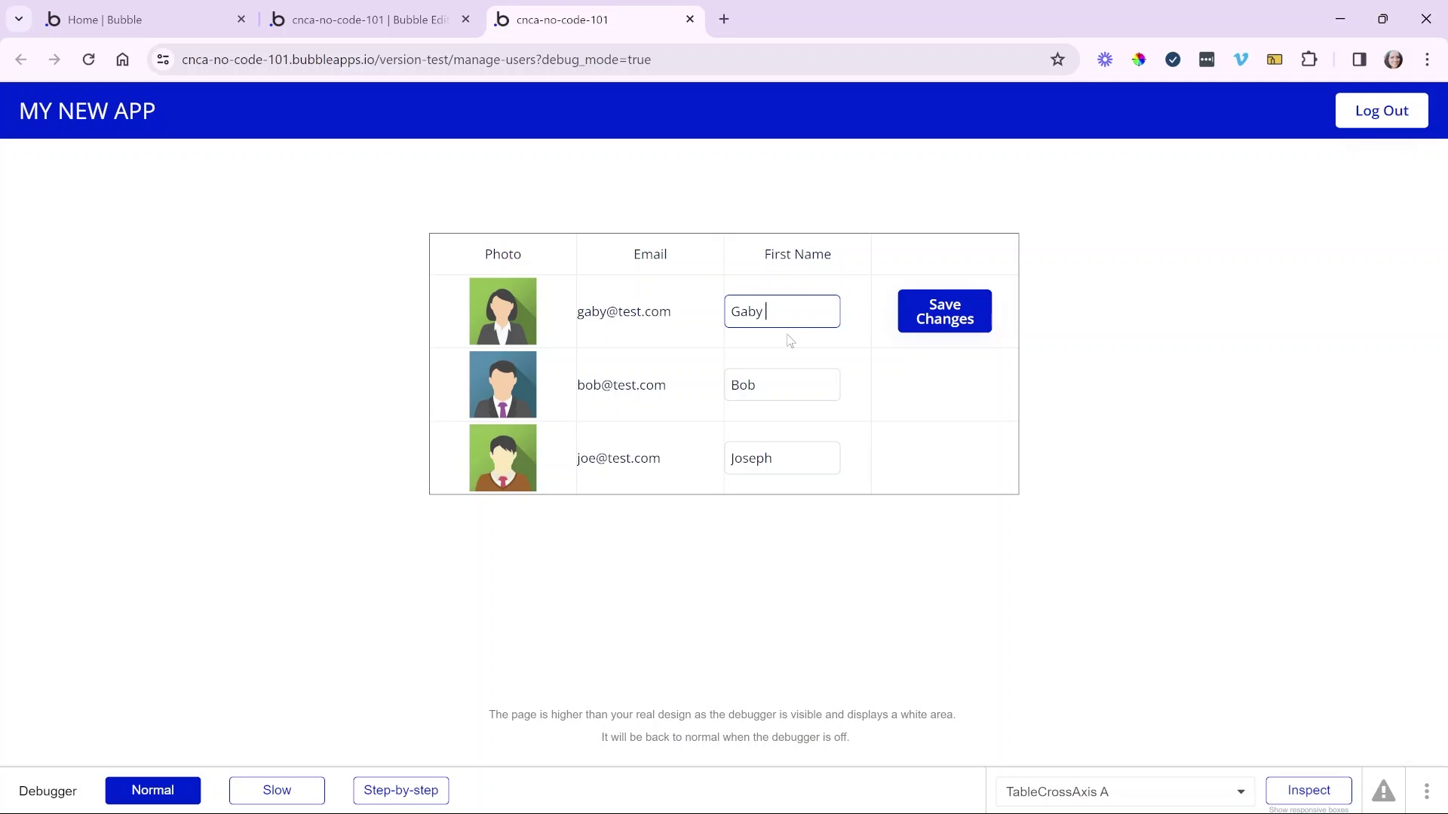
click(789, 343)
click(787, 324)
click(781, 381)
click(786, 456)
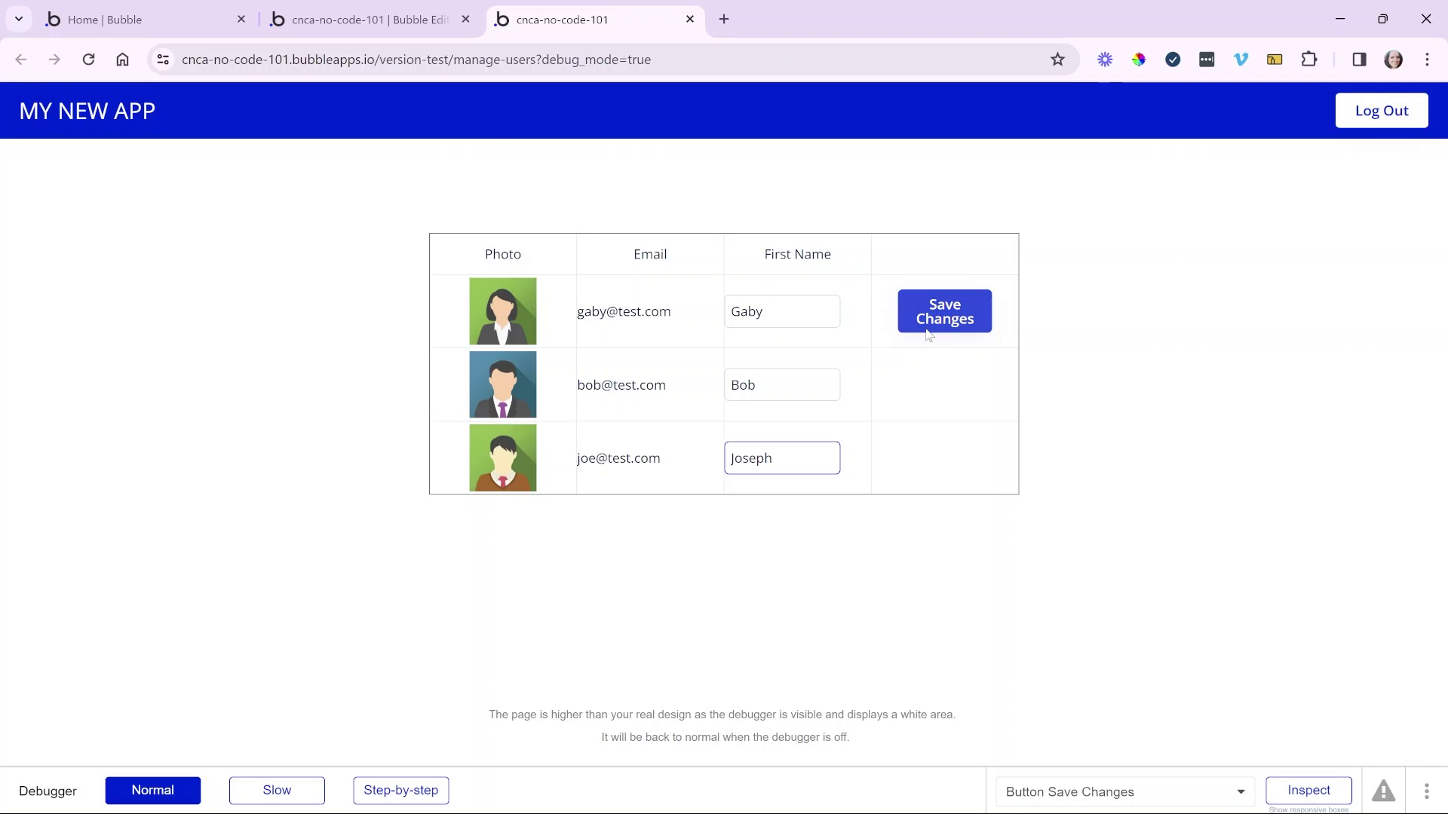
- Add a click workflow for the first row's Save Changes button
click(416, 20)
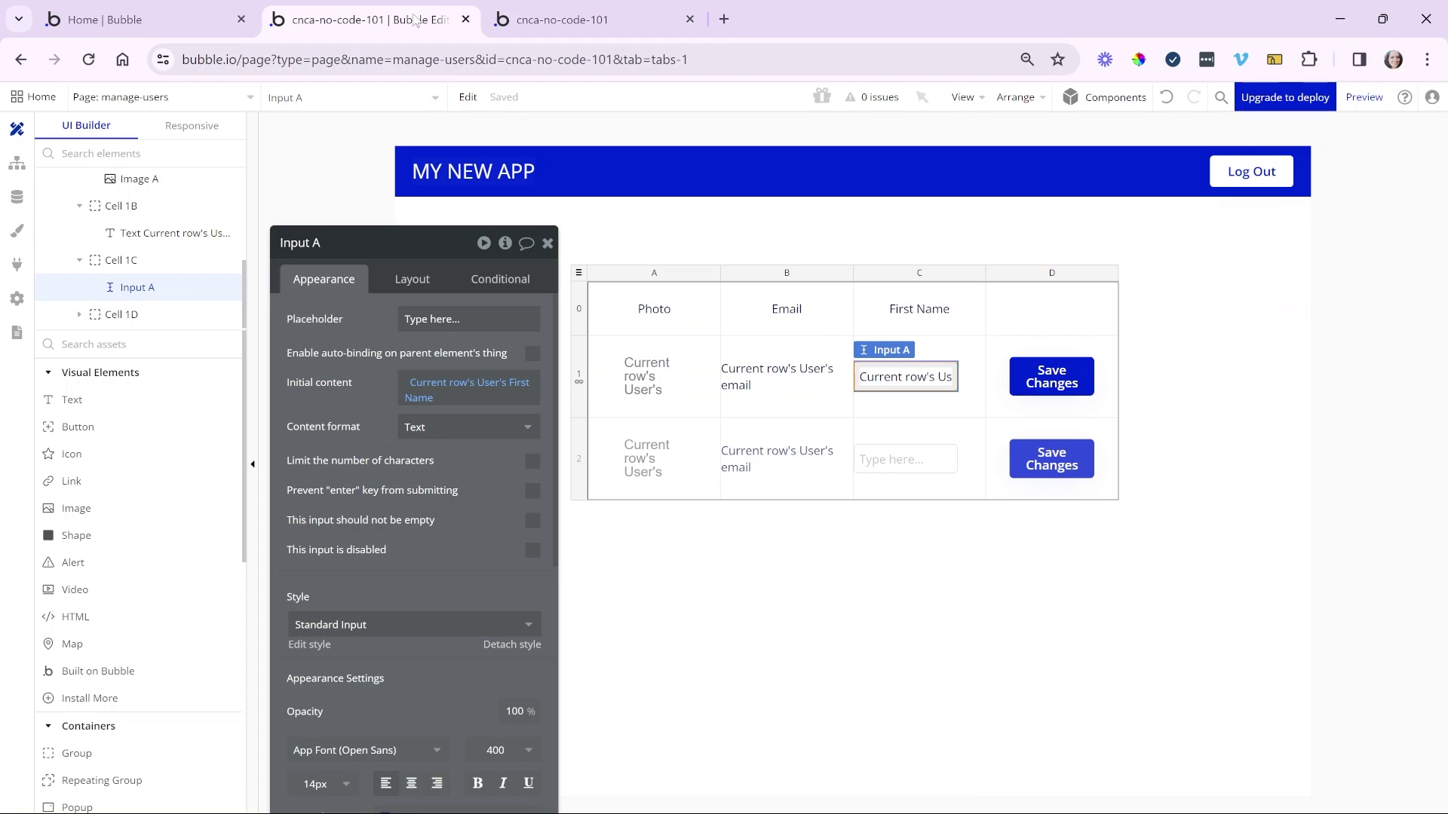
click(1024, 375)
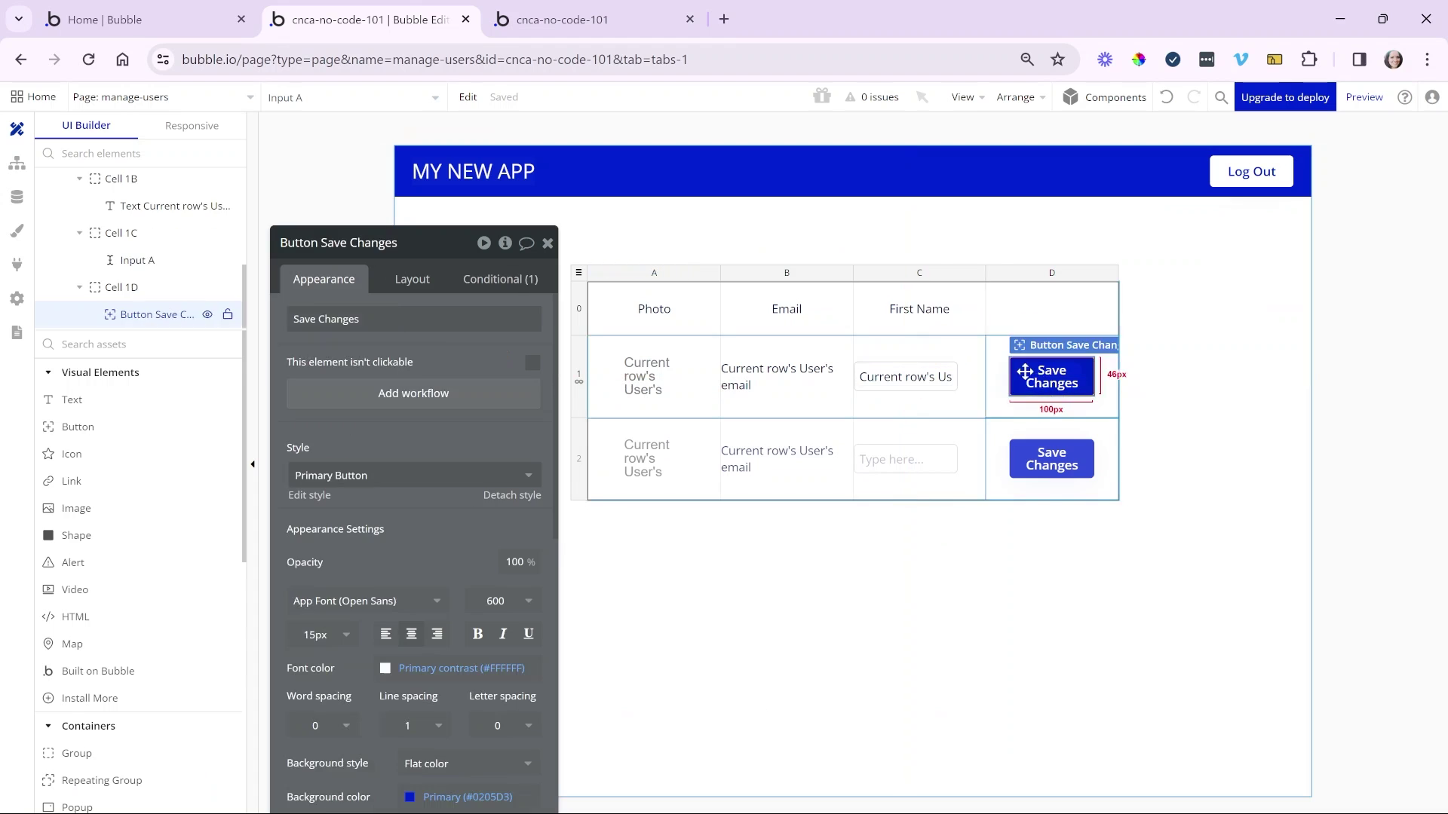
click(469, 405)
drag(336, 317, 462, 226)
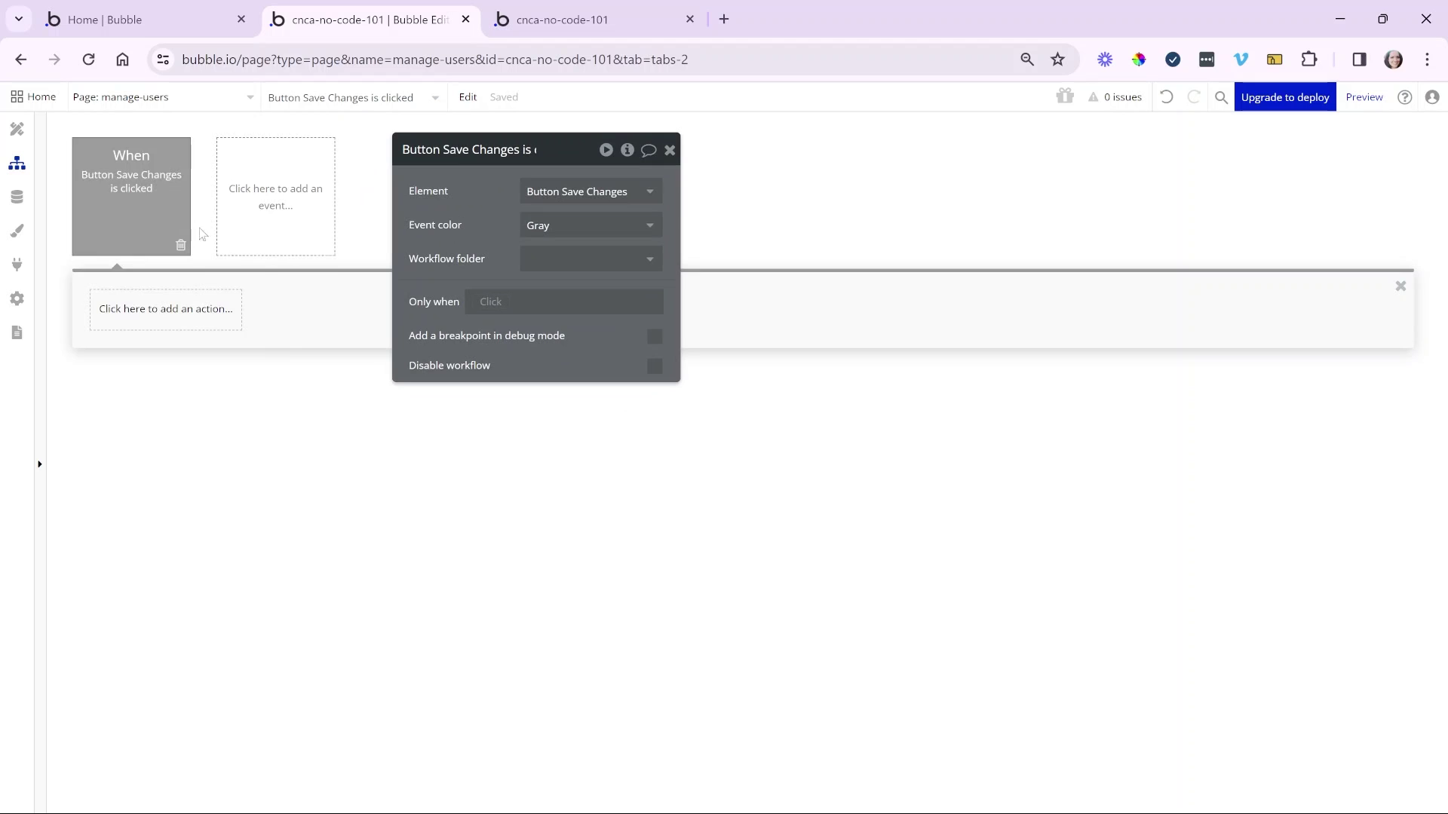
- Add a Make changes to thing action on Current row's User with one field to change
click(161, 312)
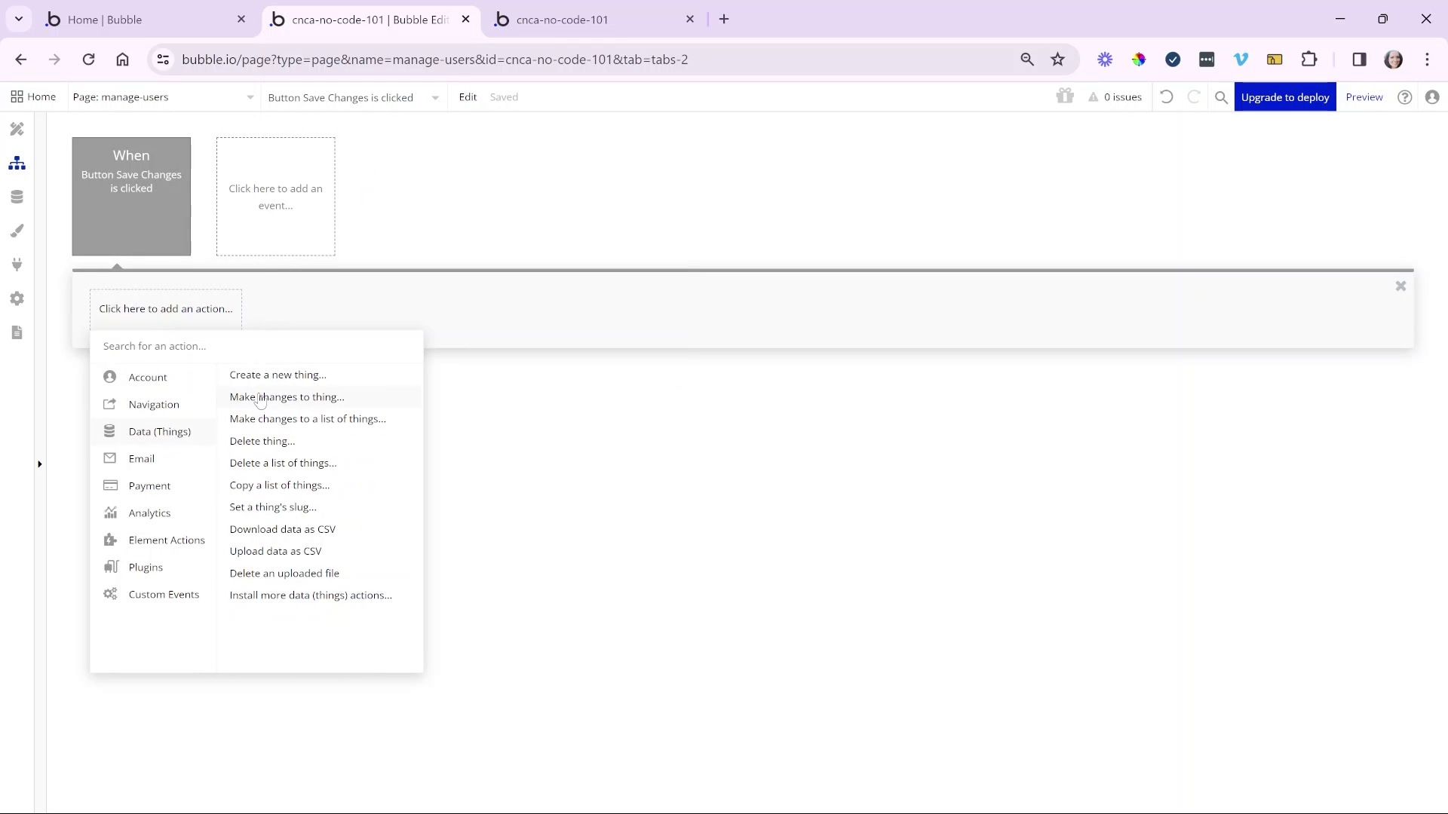
click(260, 399)
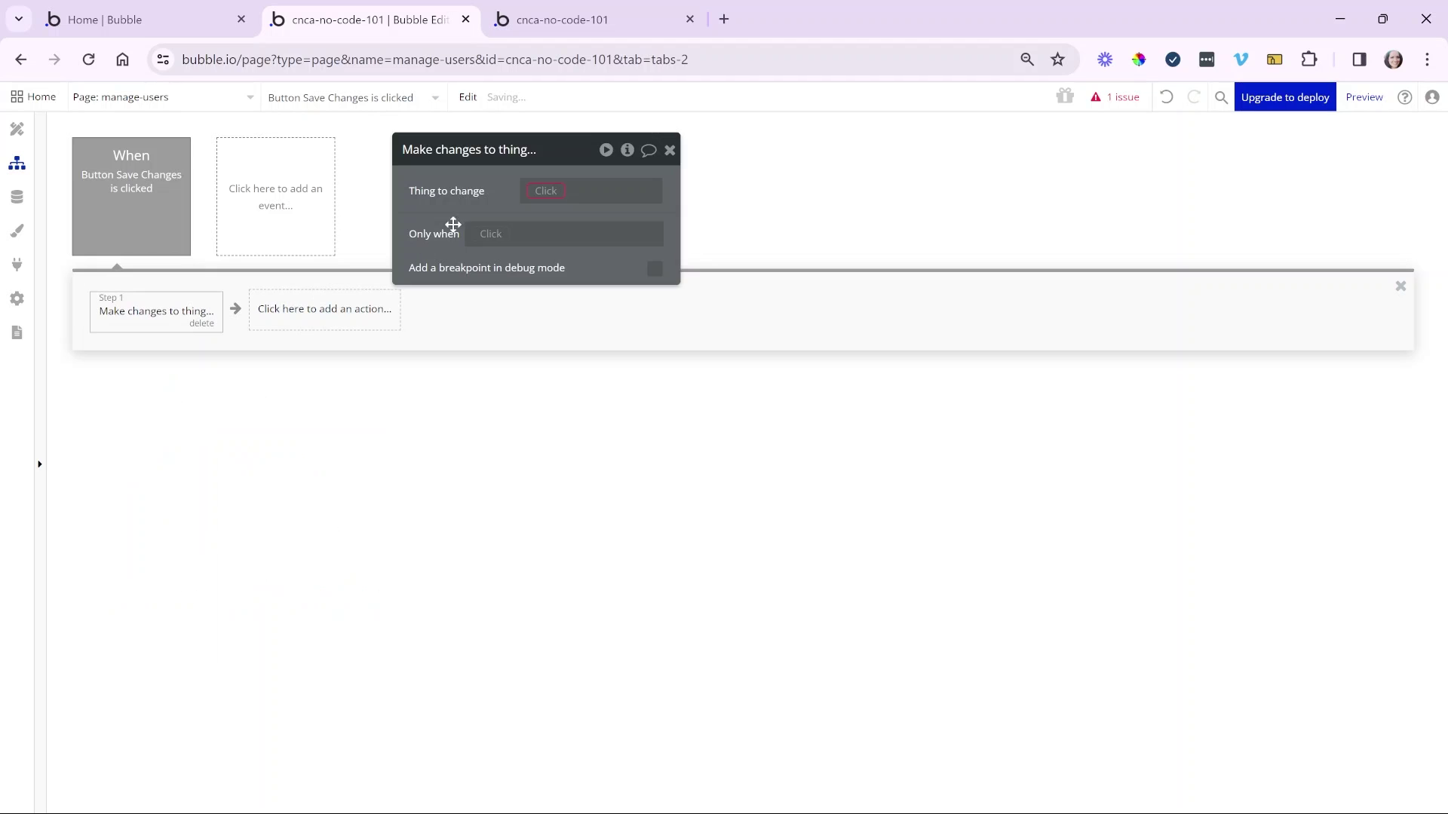
drag(451, 223, 367, 249)
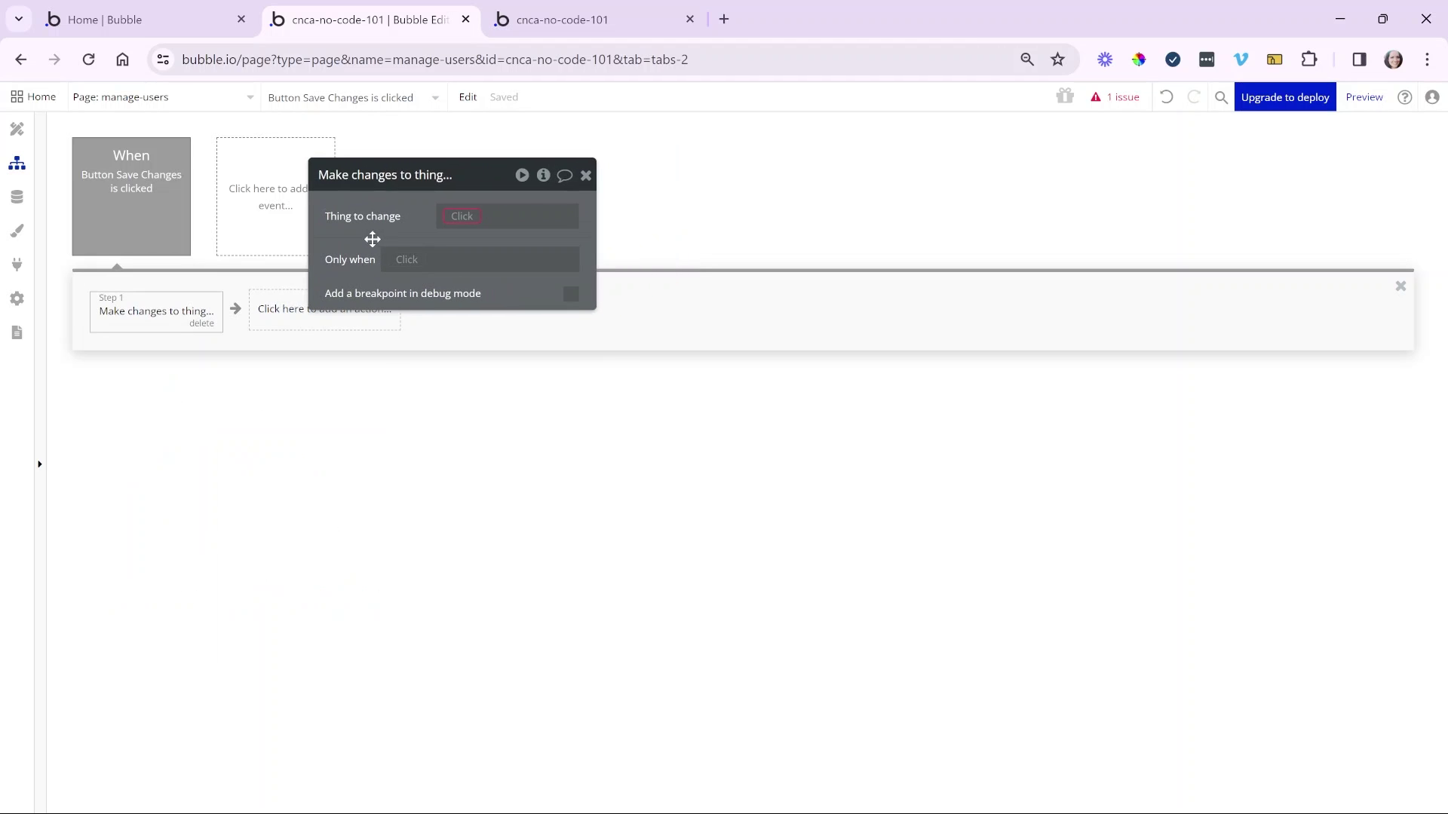
click(462, 218)
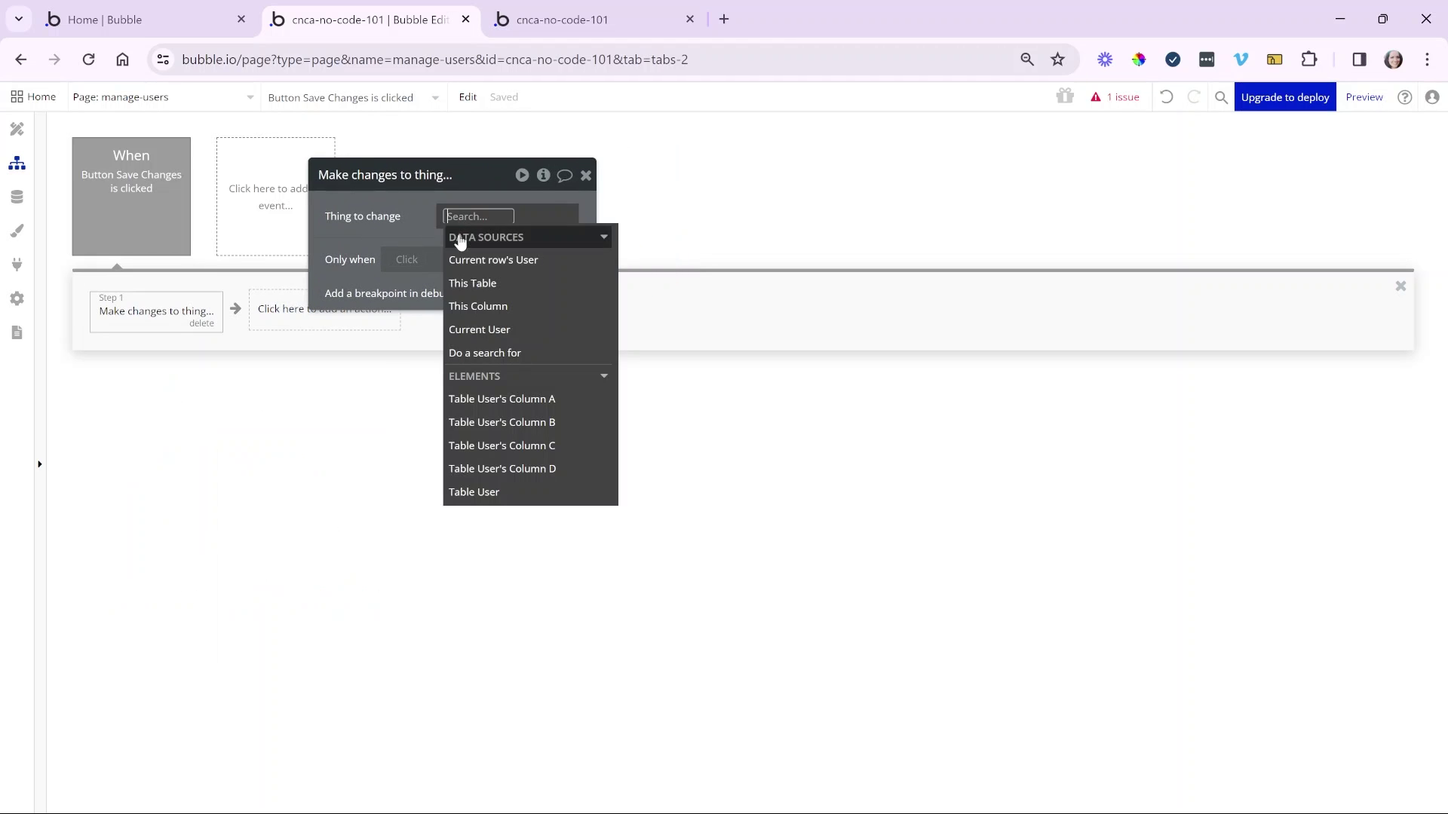
click(553, 262)
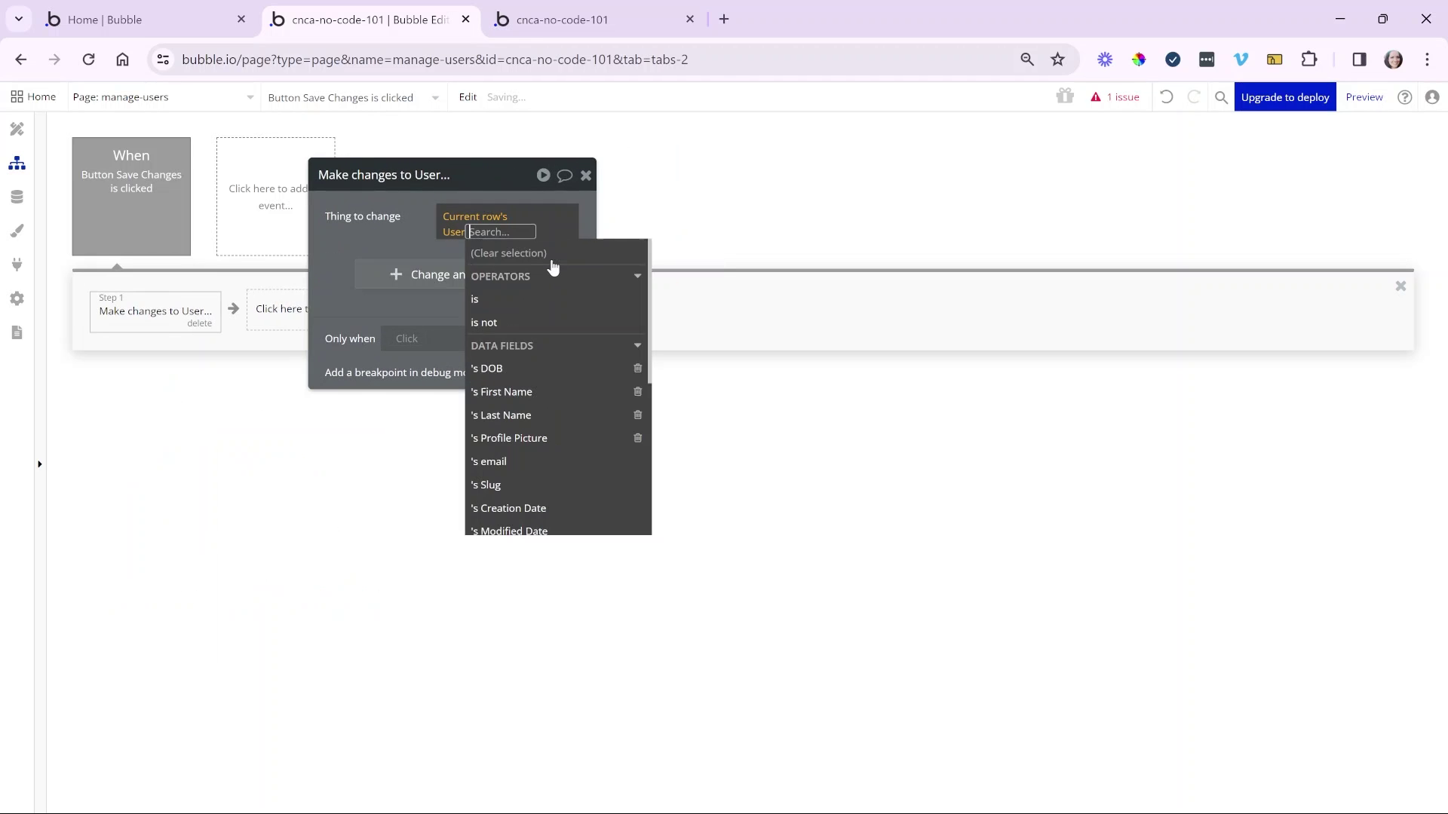
click(451, 230)
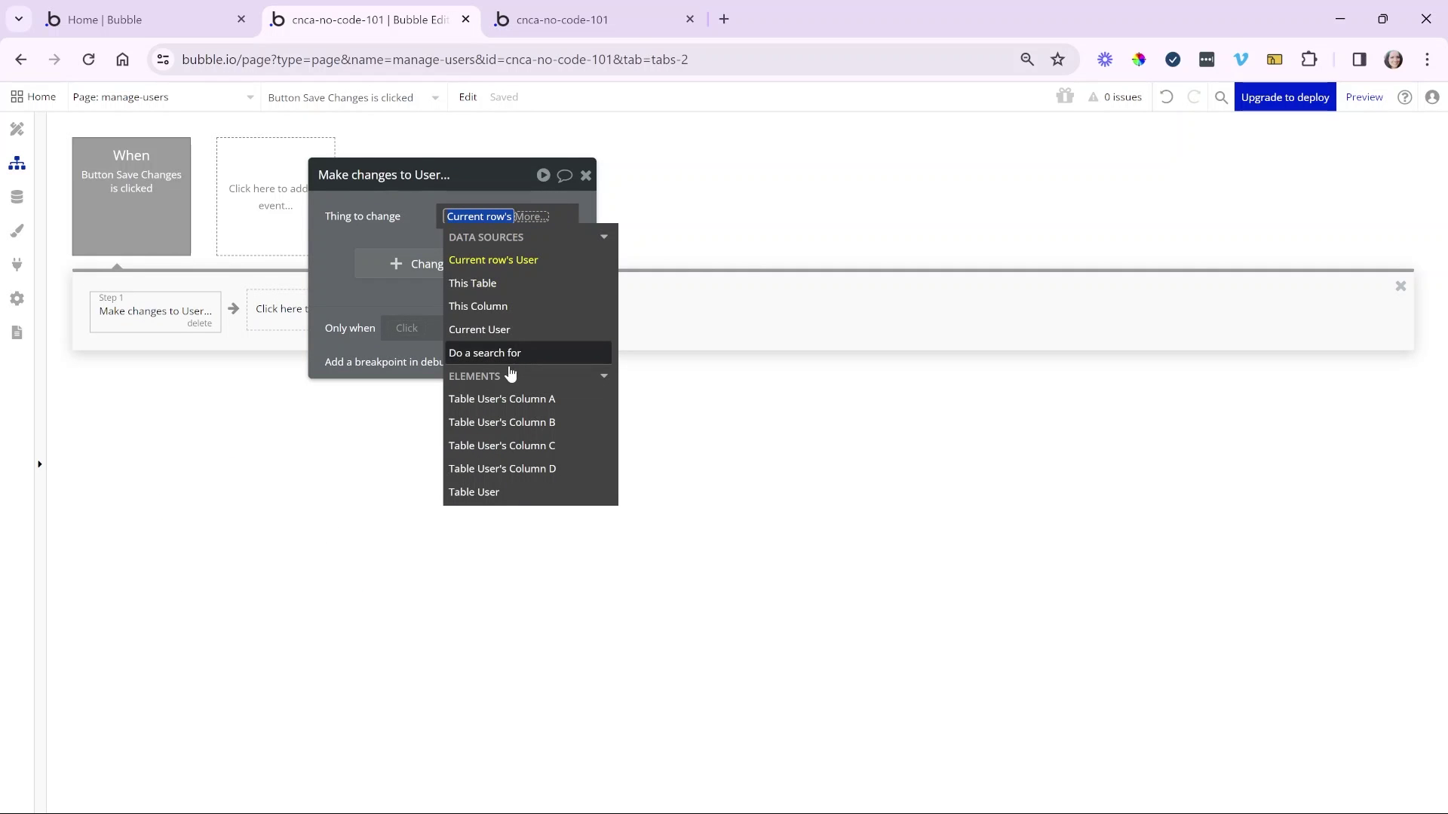
click(391, 220)
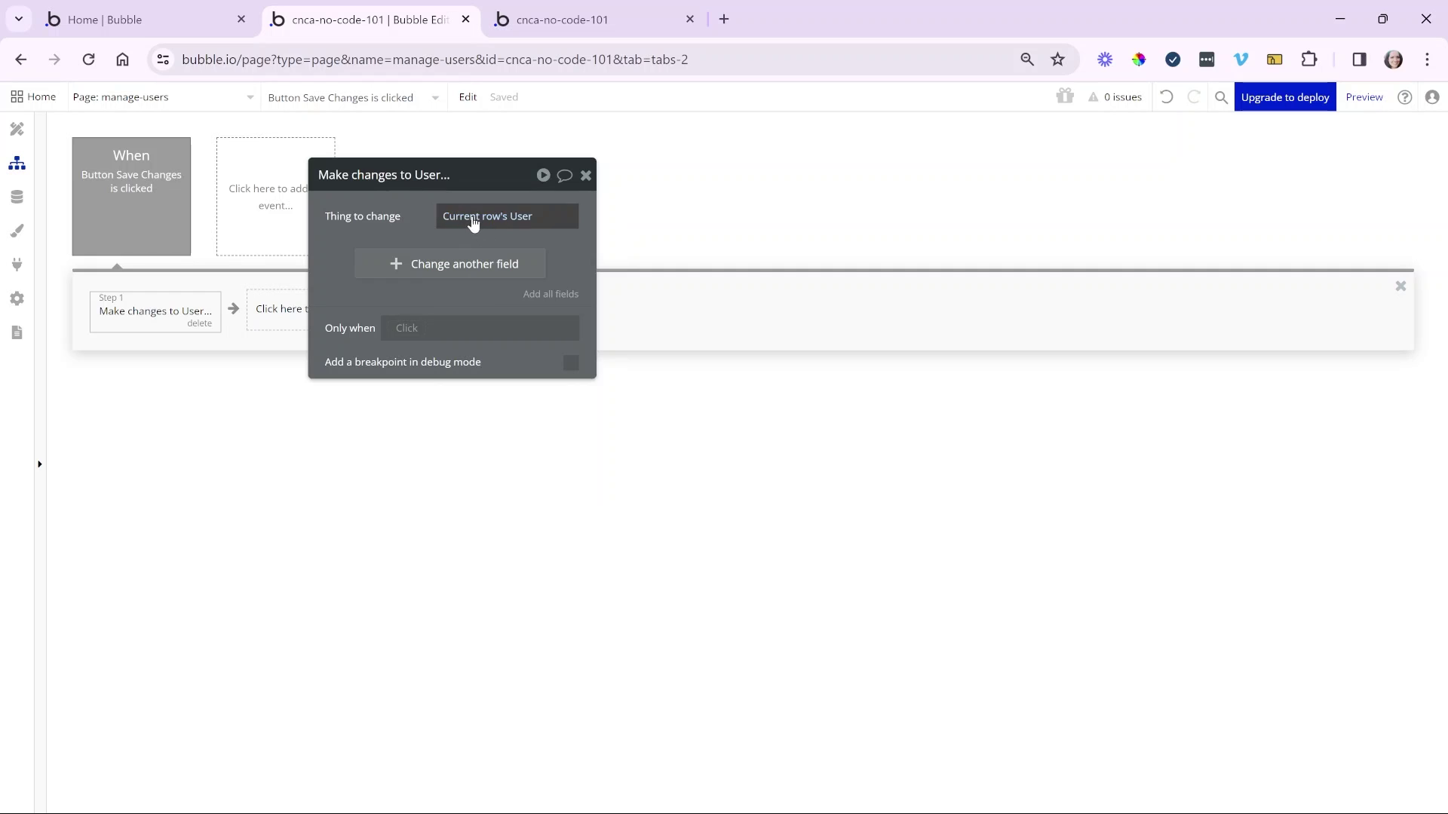
click(508, 226)
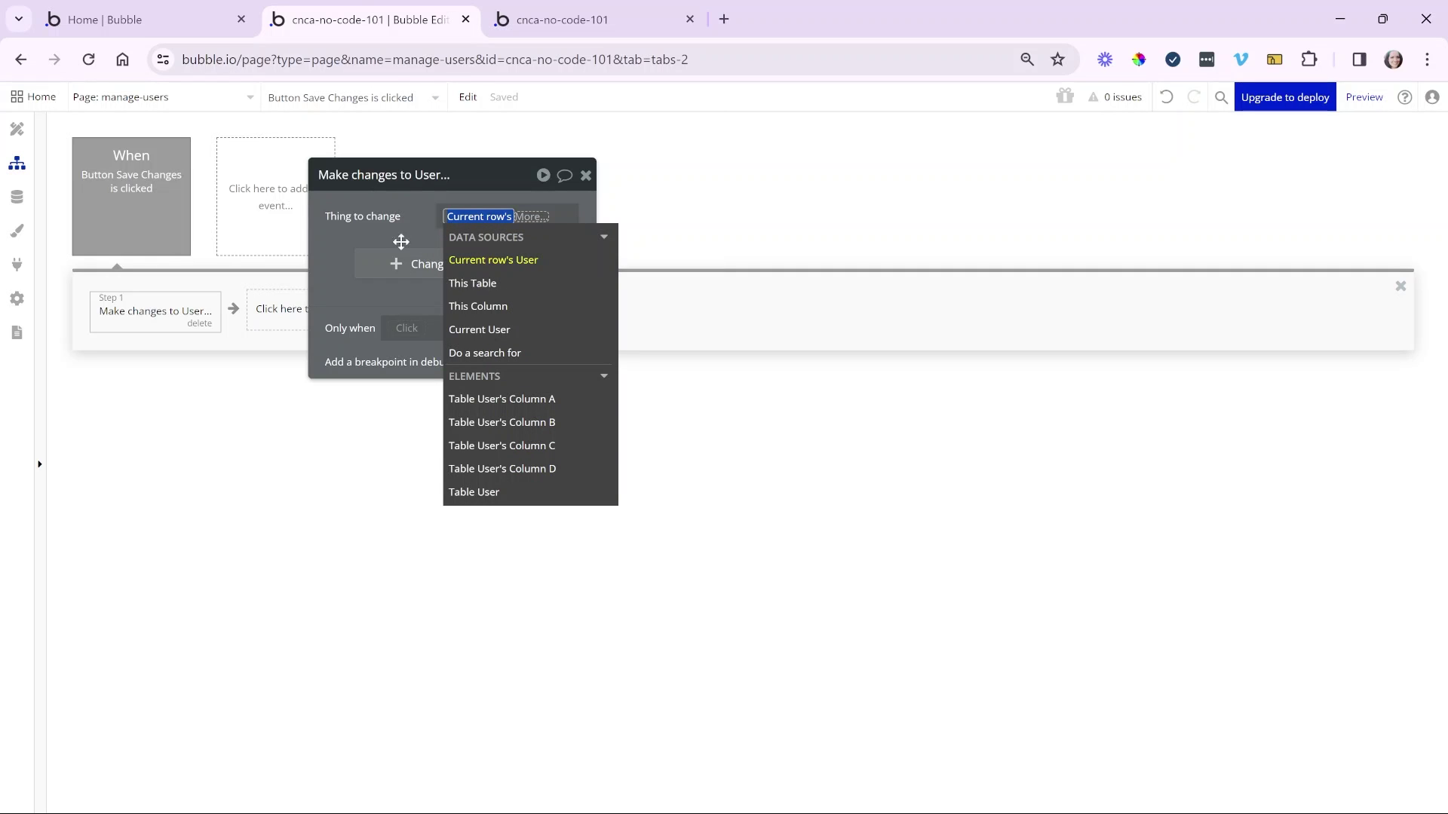
click(375, 233)
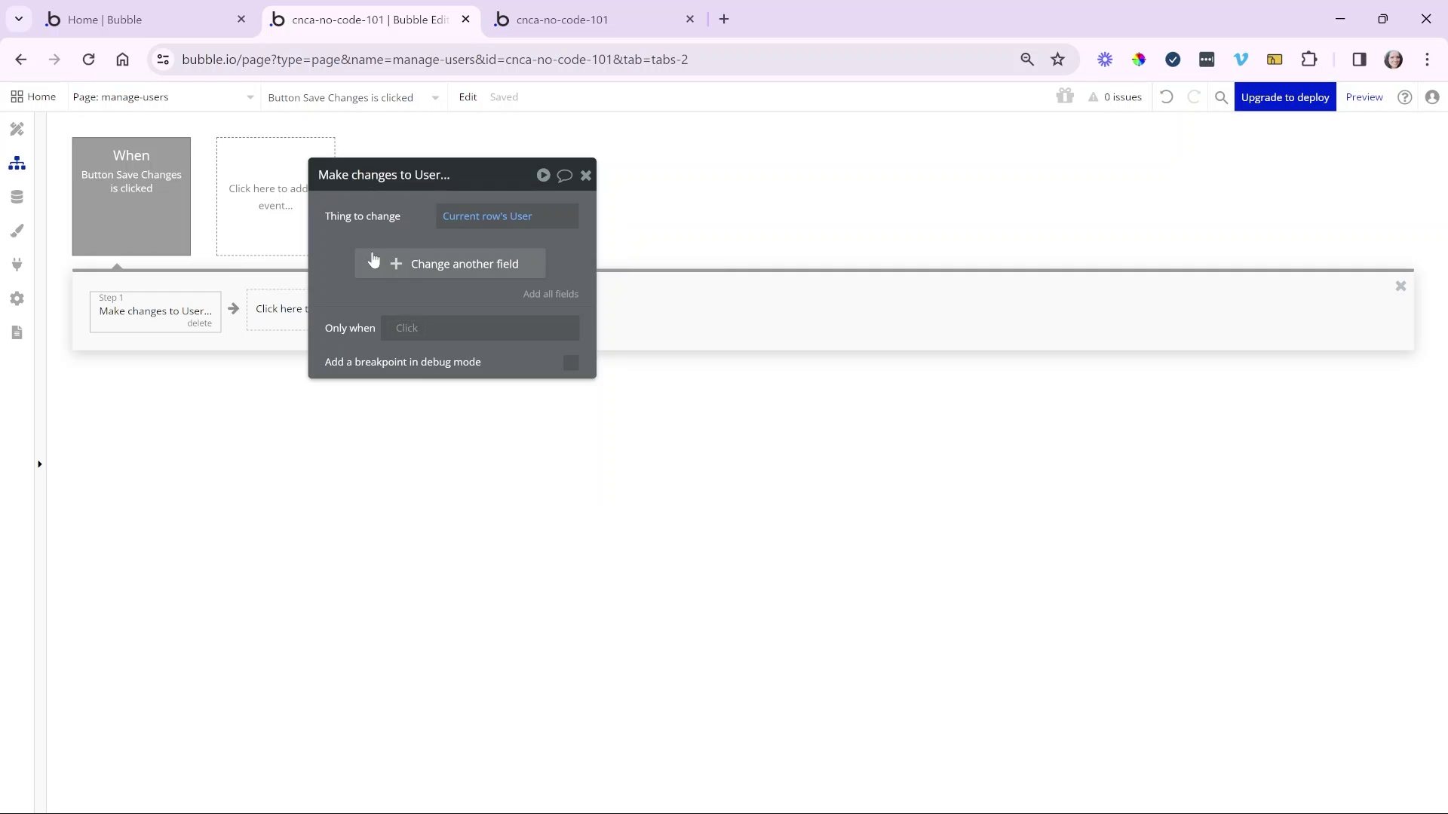
click(443, 273)
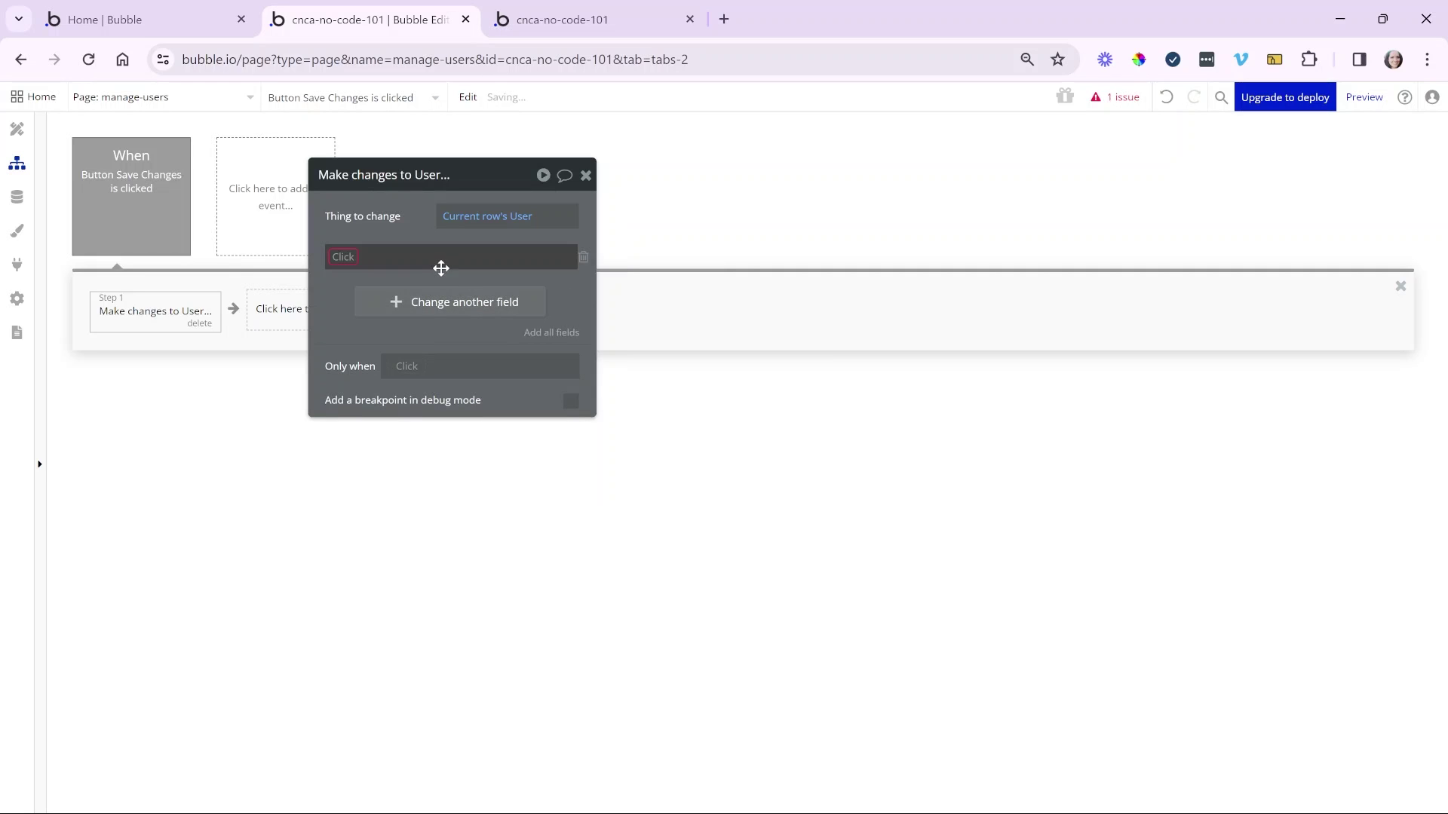
- Set the step's First Name field to Input A's value
click(333, 257)
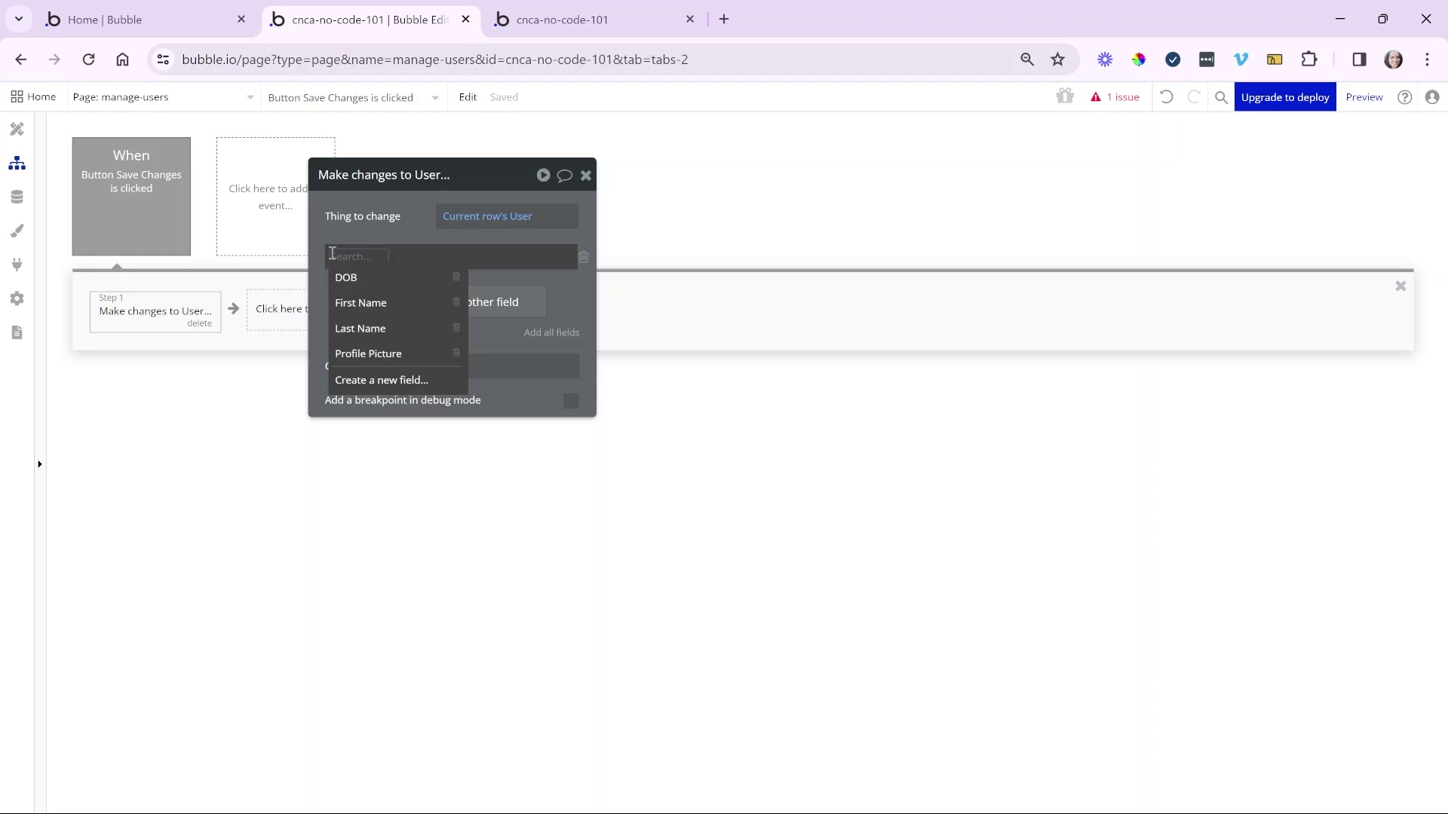
click(381, 302)
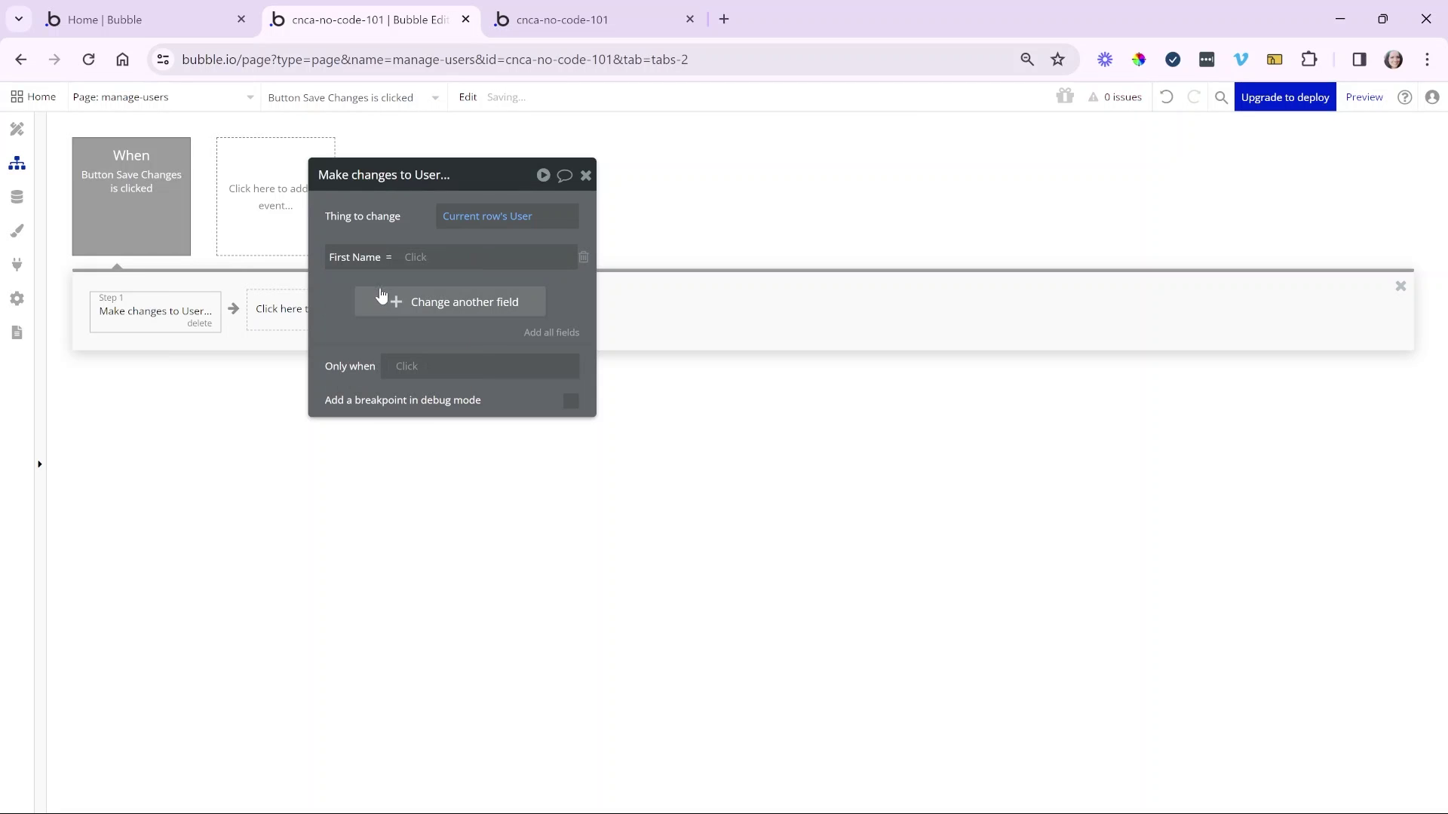
click(414, 258)
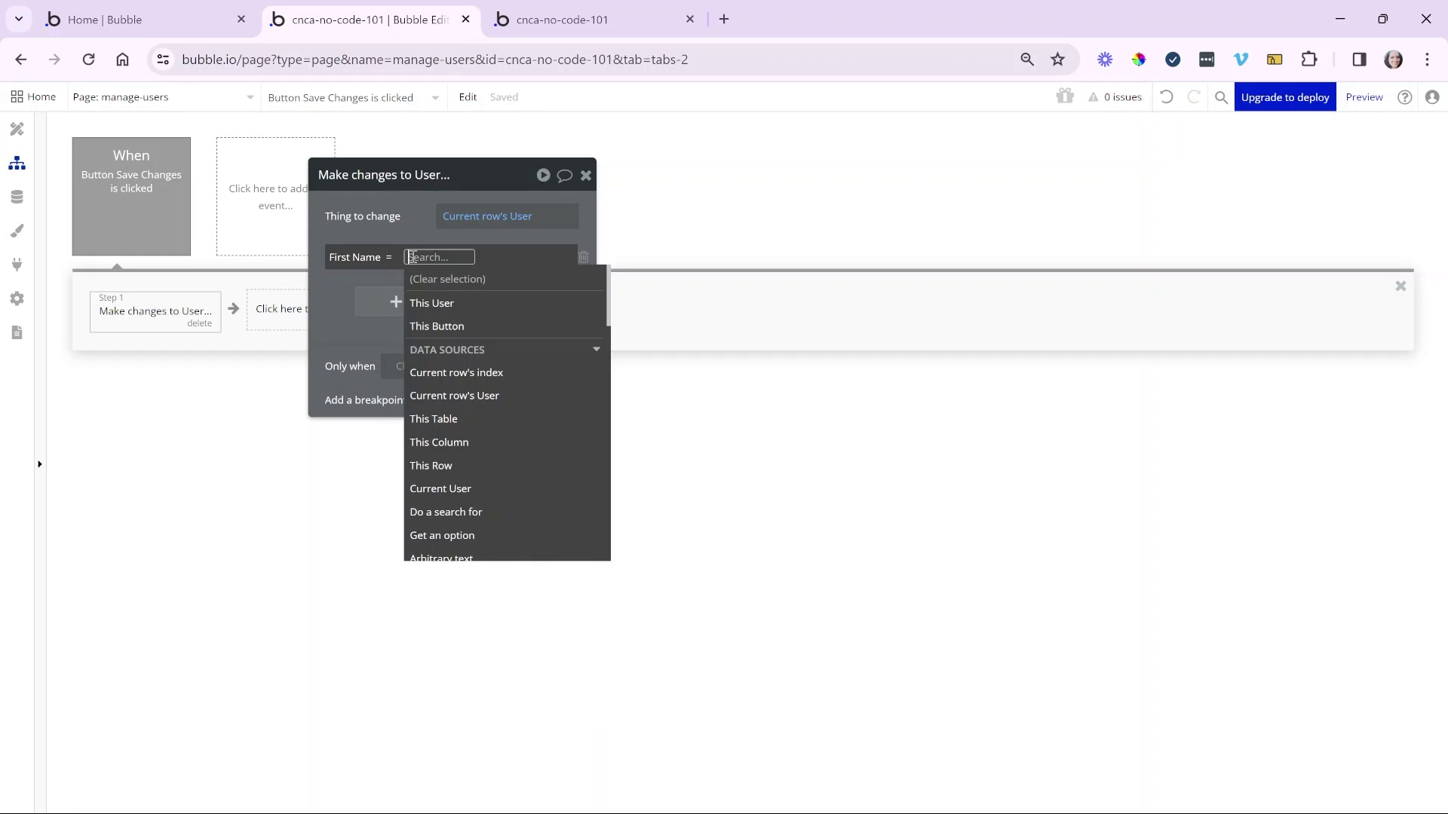
text(in)
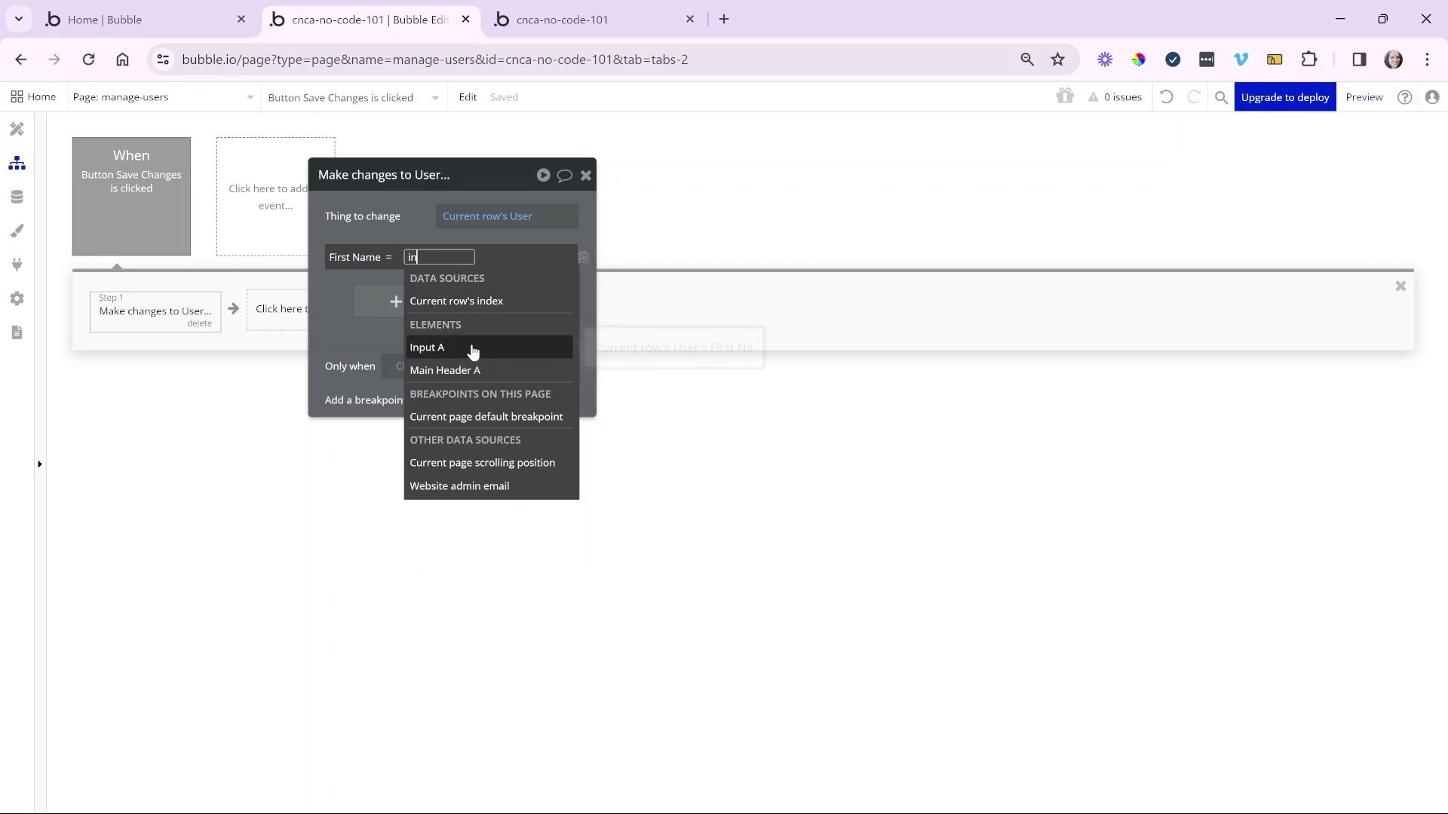
click(488, 354)
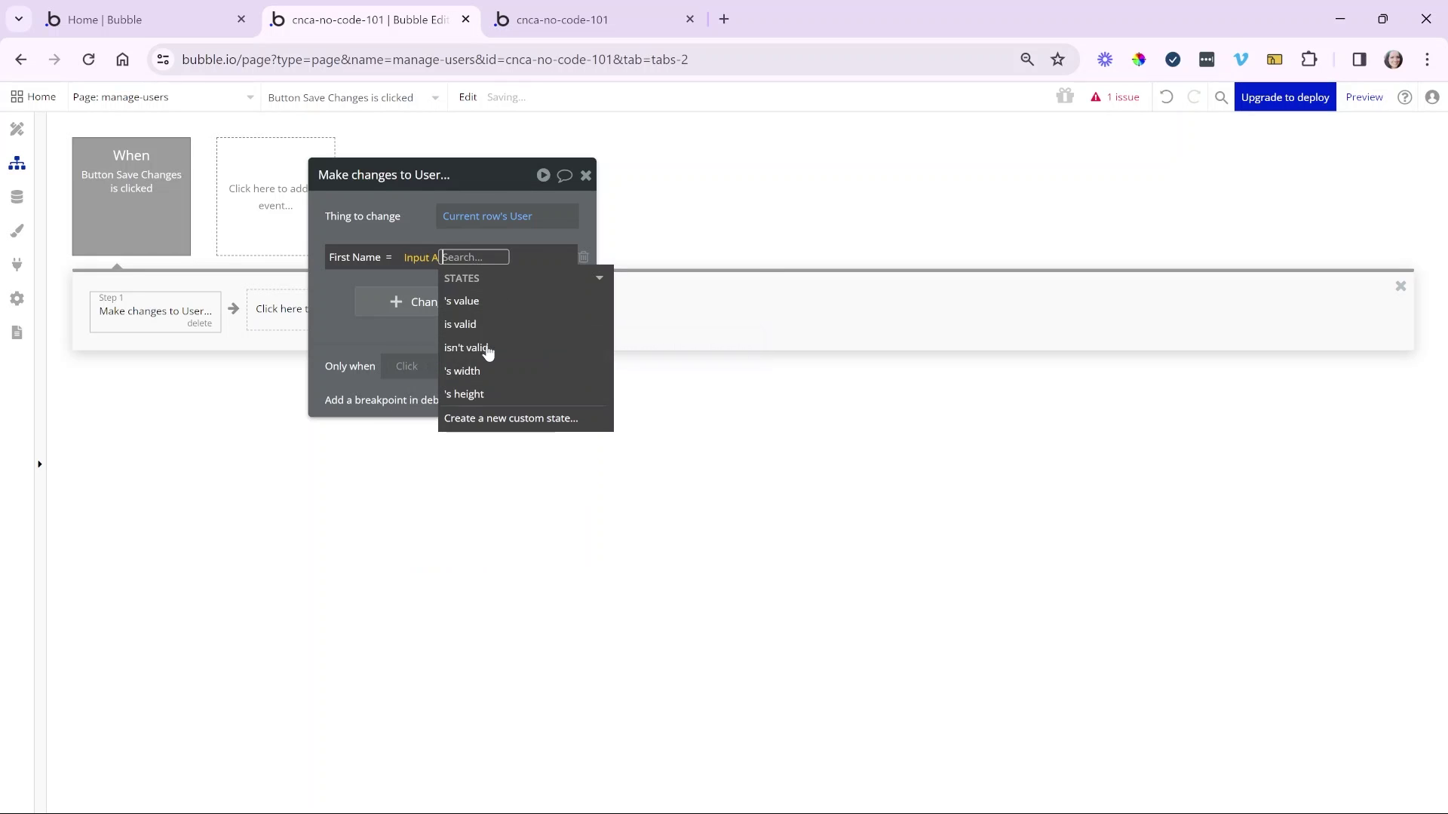
click(488, 301)
click(404, 235)
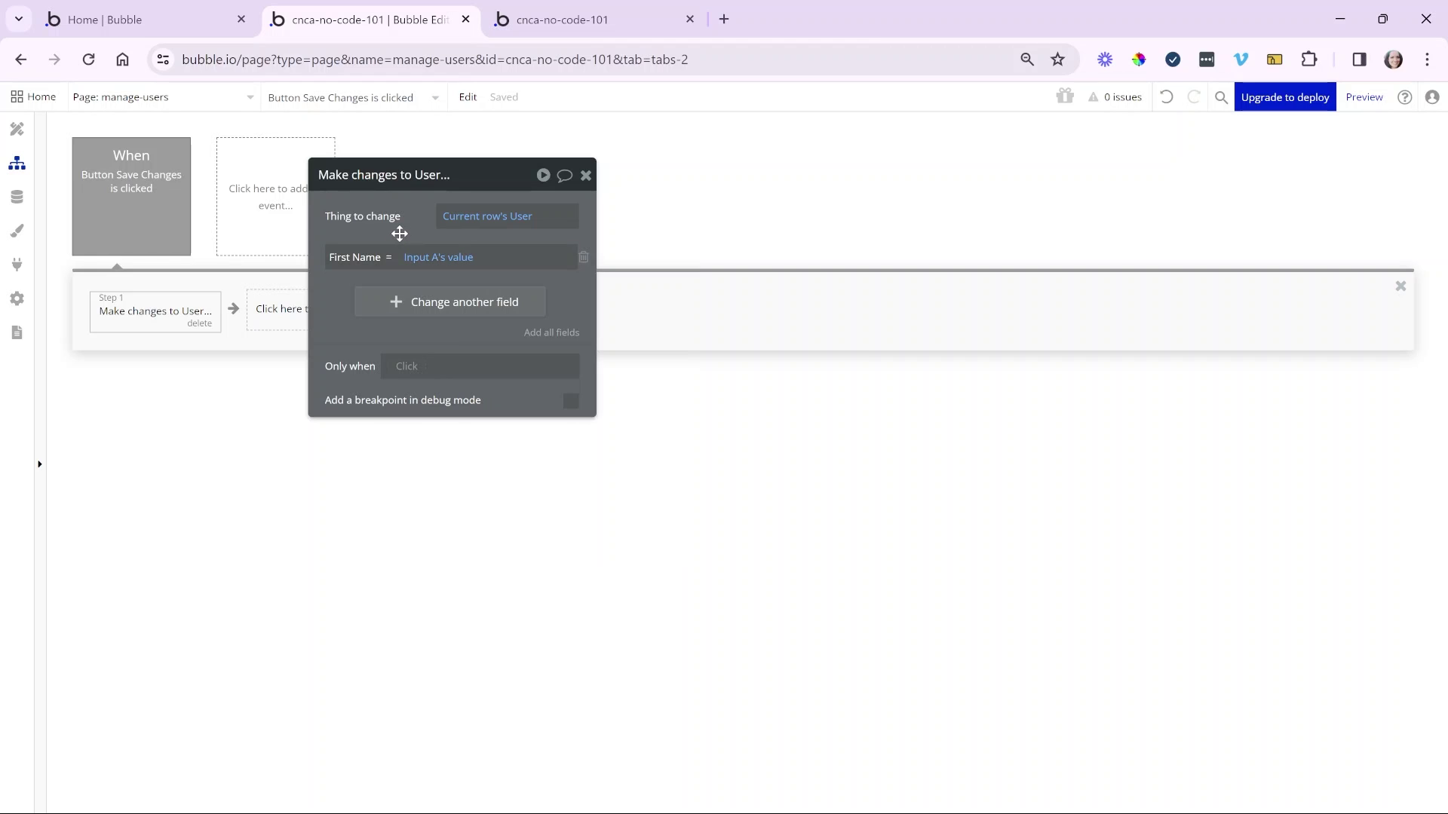
- Check Input A's settings in the design, then go back to the Save Changes workflow
click(17, 130)
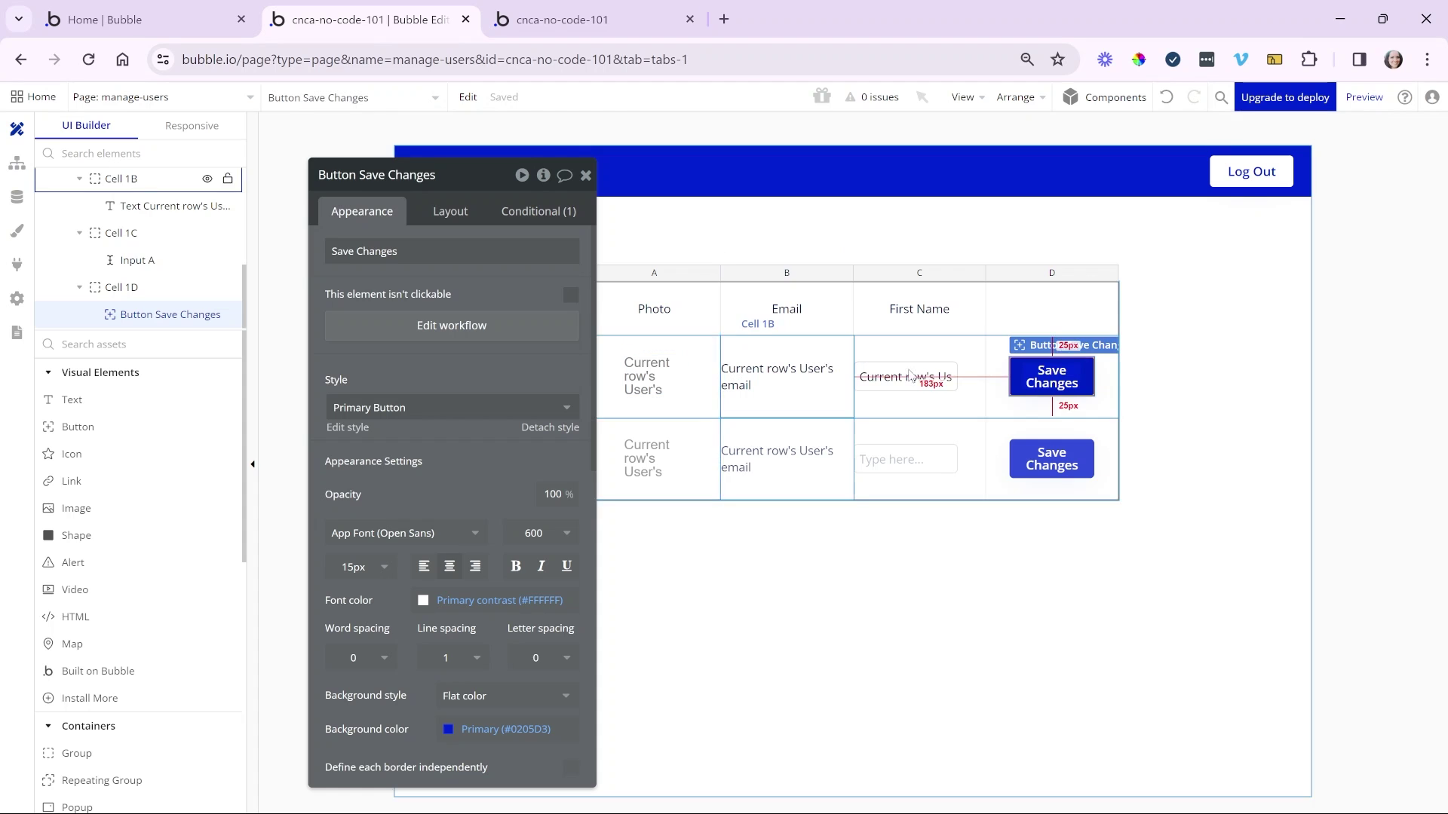
click(912, 368)
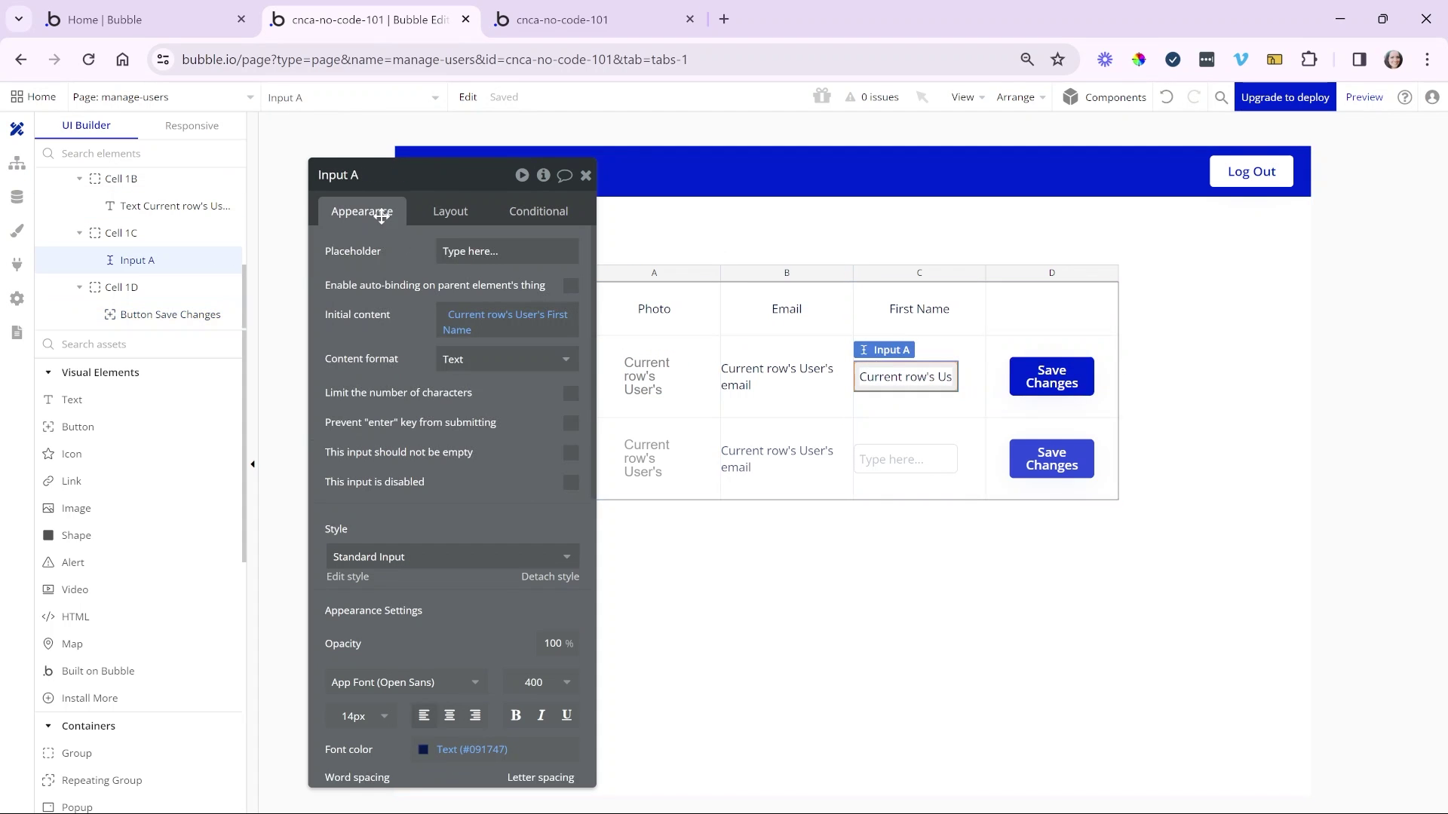
click(17, 163)
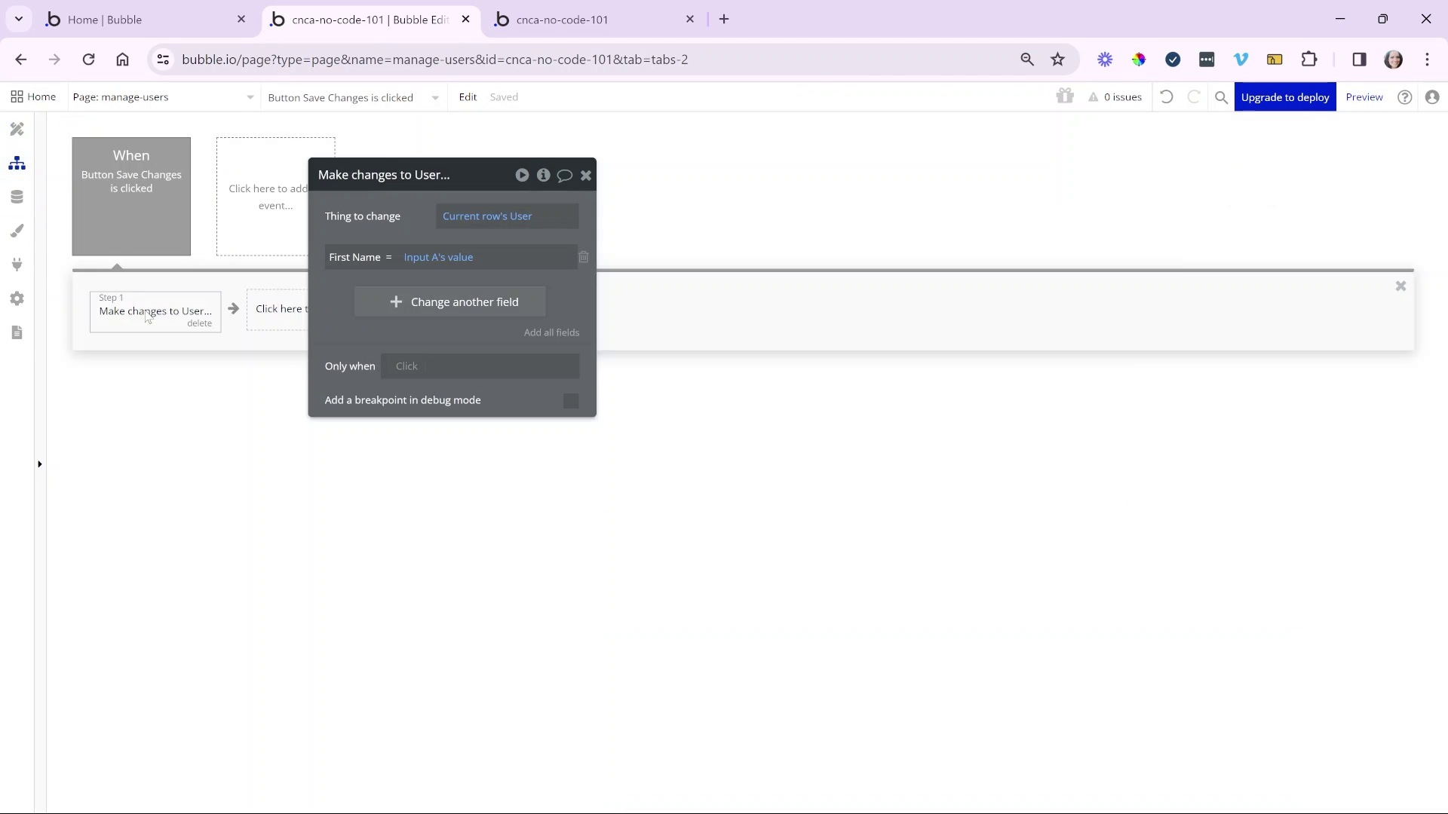
drag(382, 237, 525, 247)
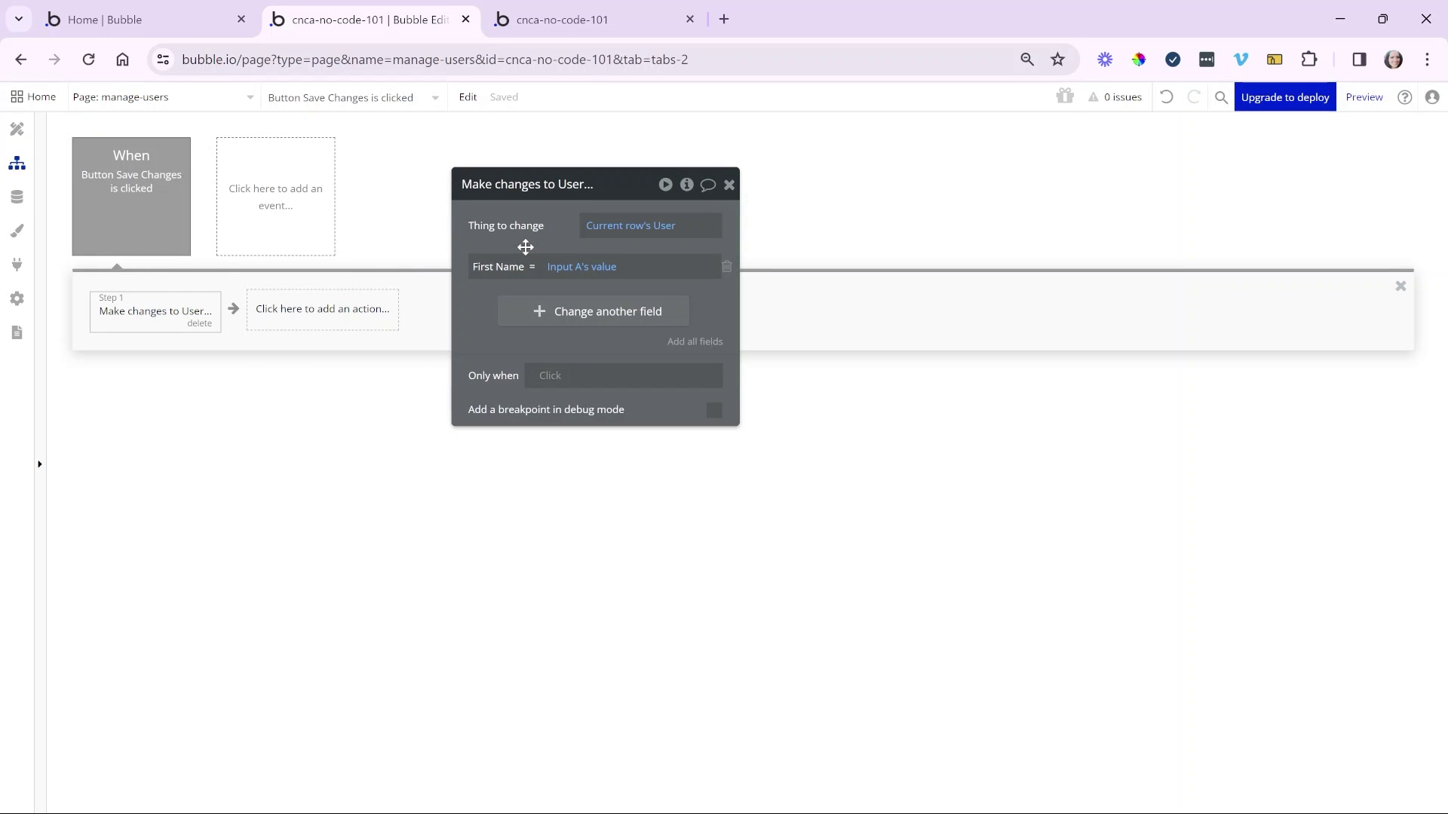
click(363, 310)
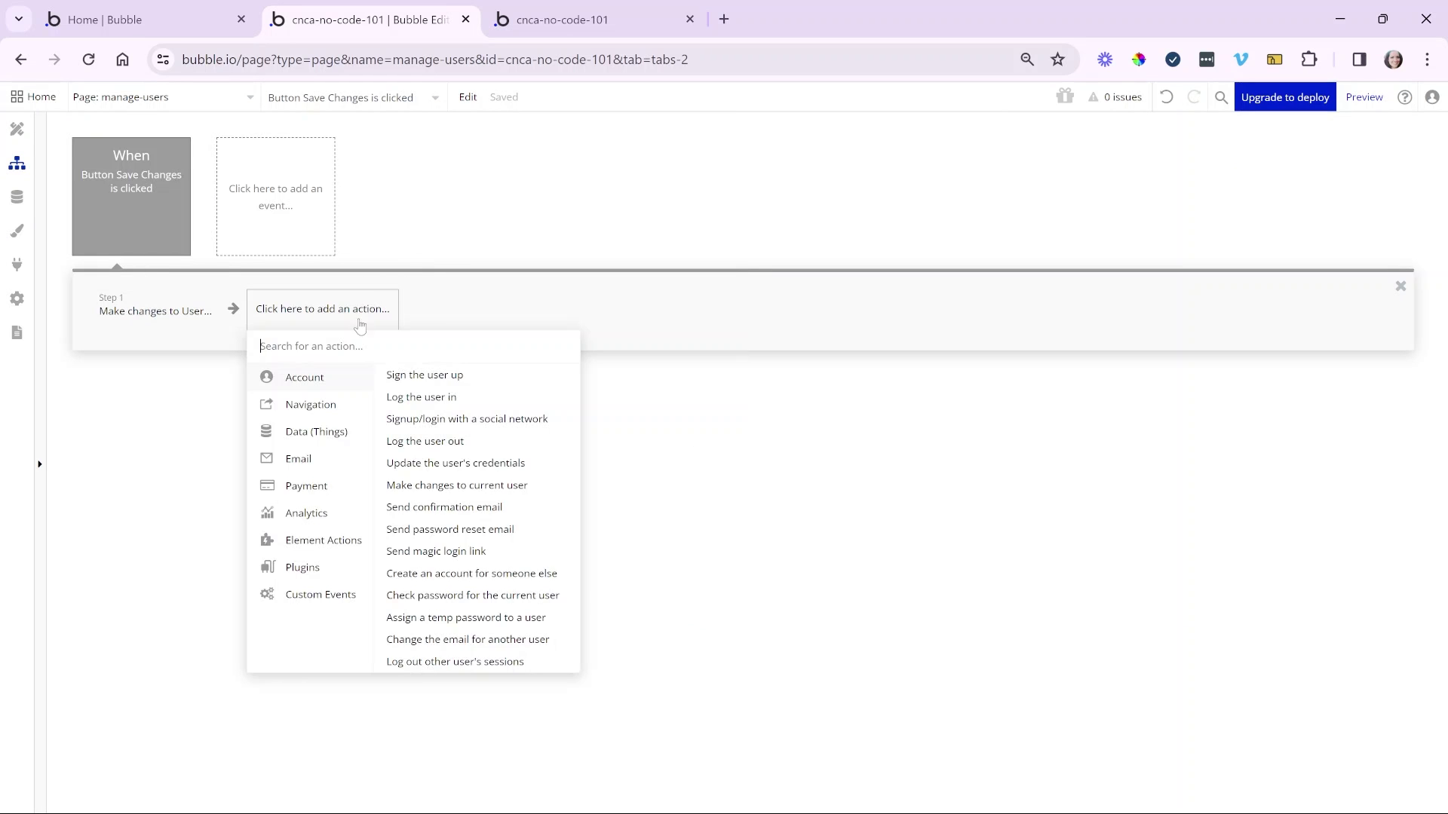
- In the preview, change the second user's first name to 'R' and save that row
mouse_move(348, 539)
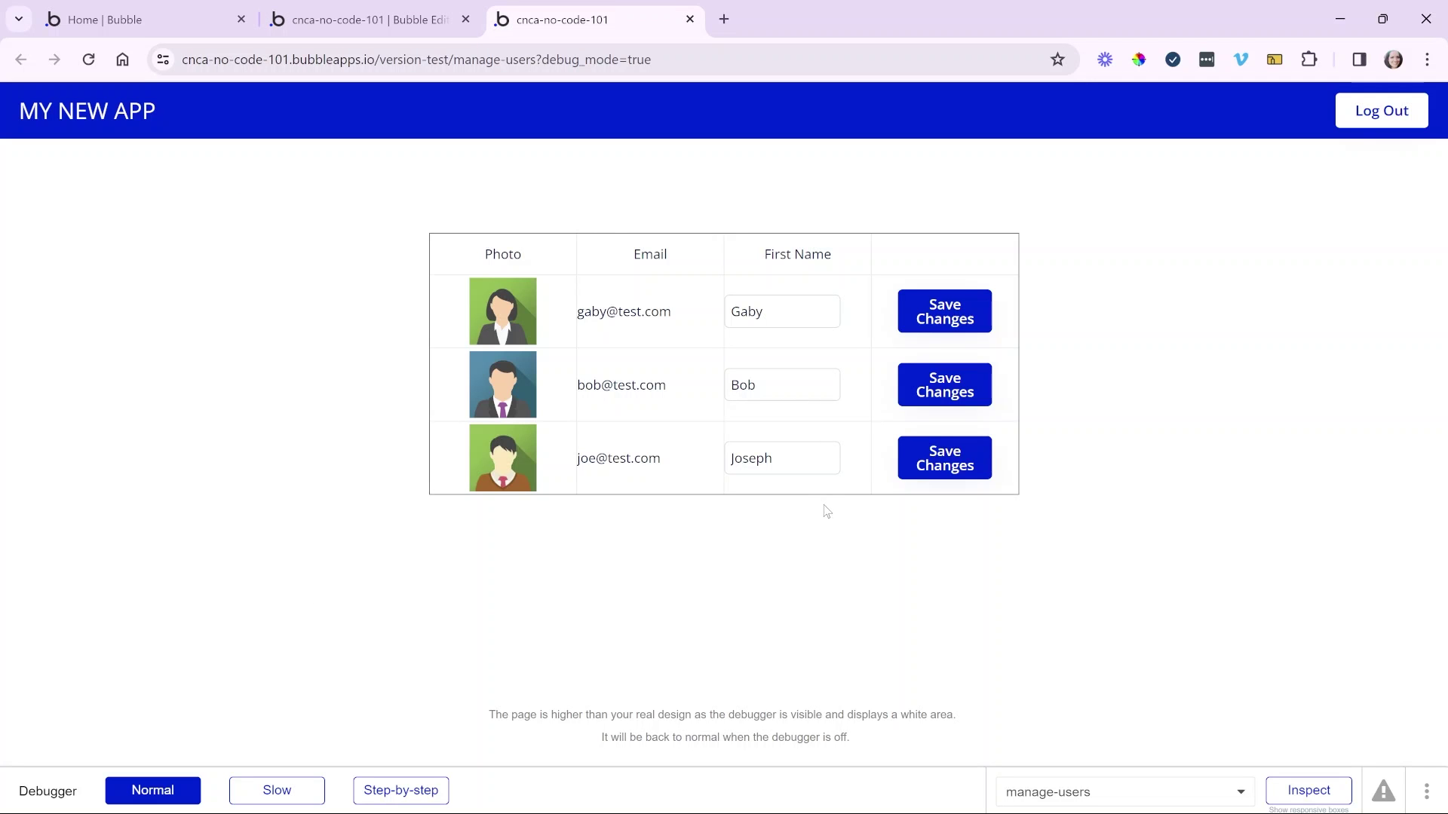
click(803, 380)
key(ctrl+a)
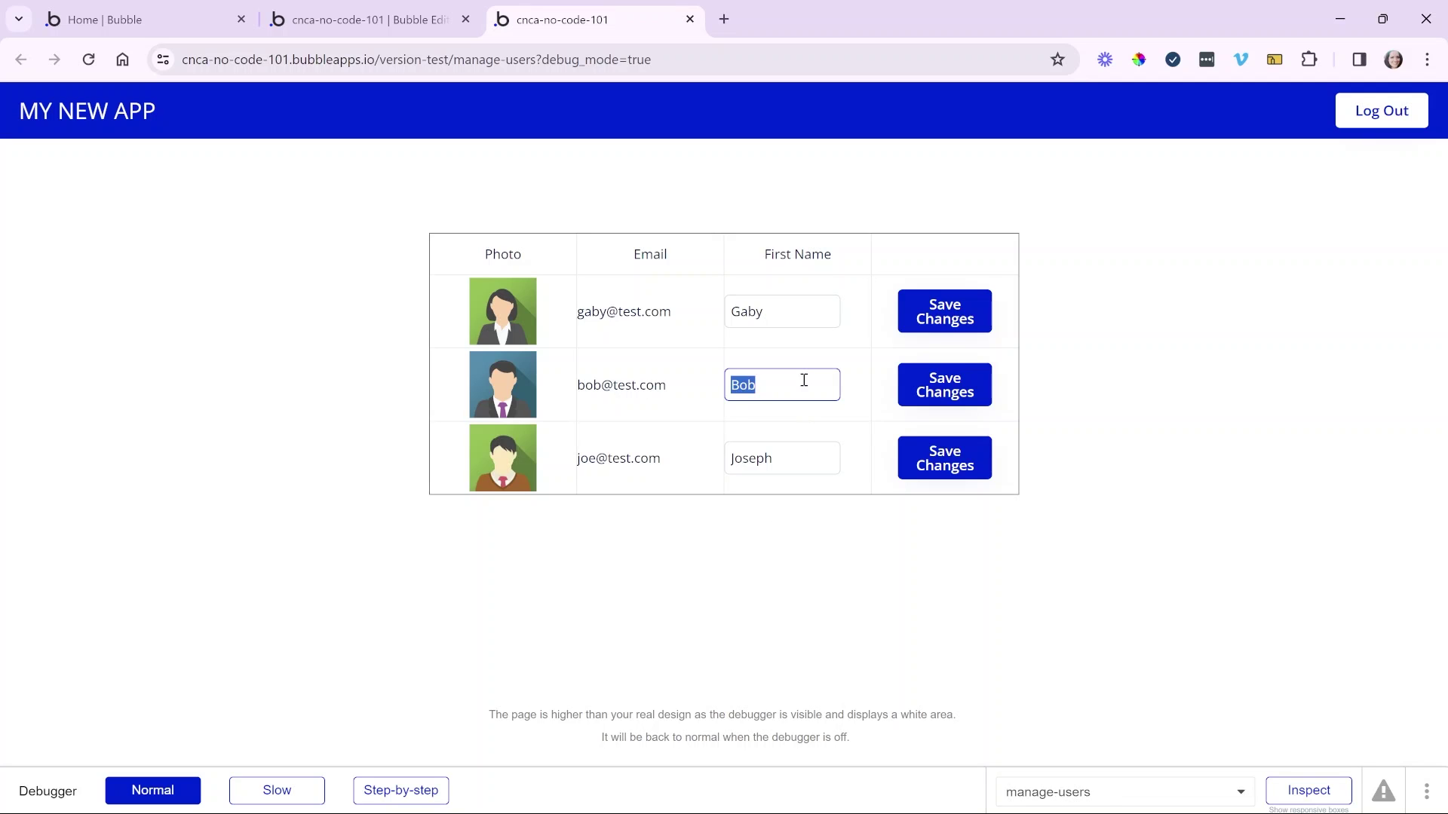
text(Robert)
click(877, 478)
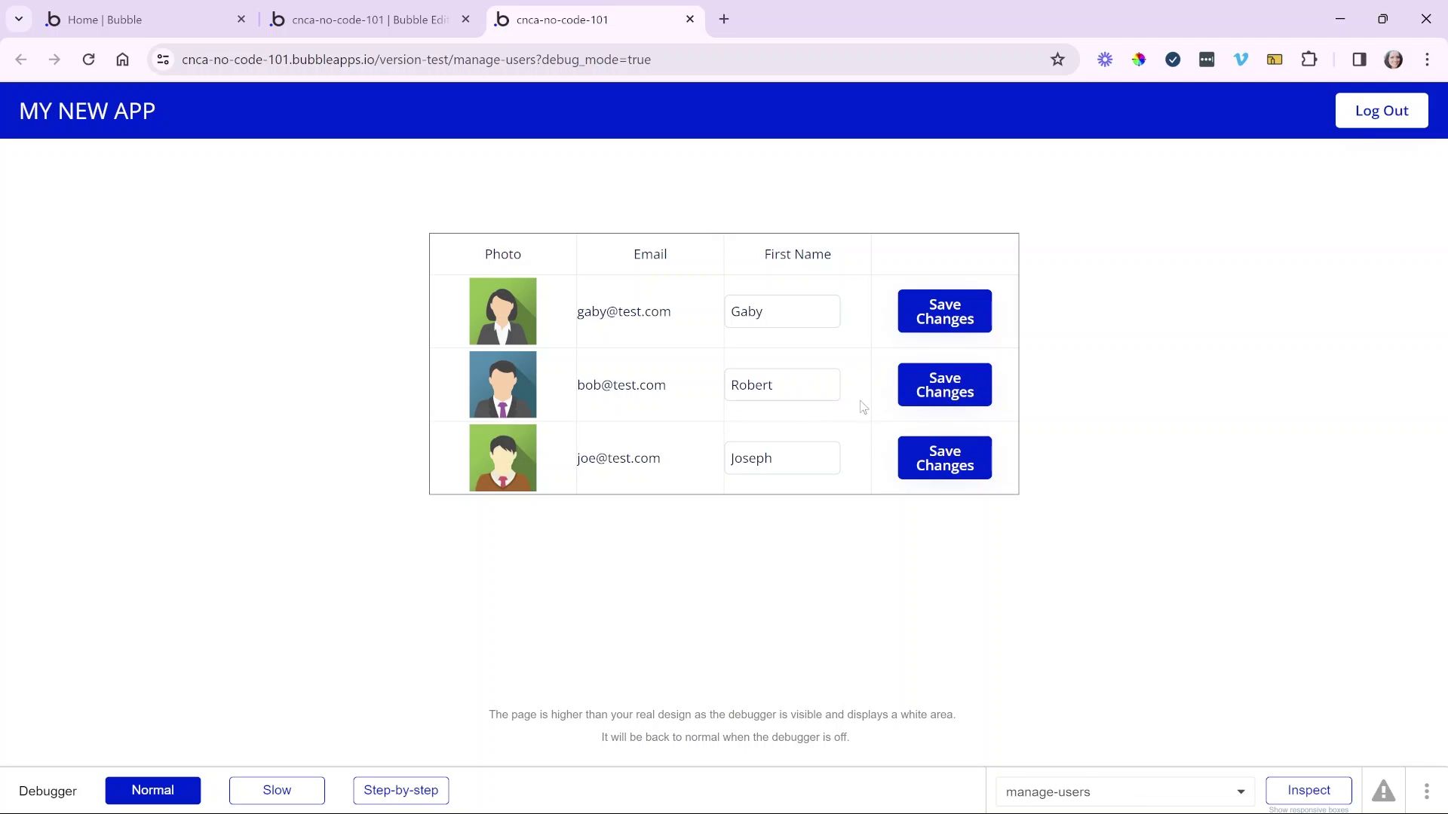
click(754, 312)
click(579, 412)
click(392, 18)
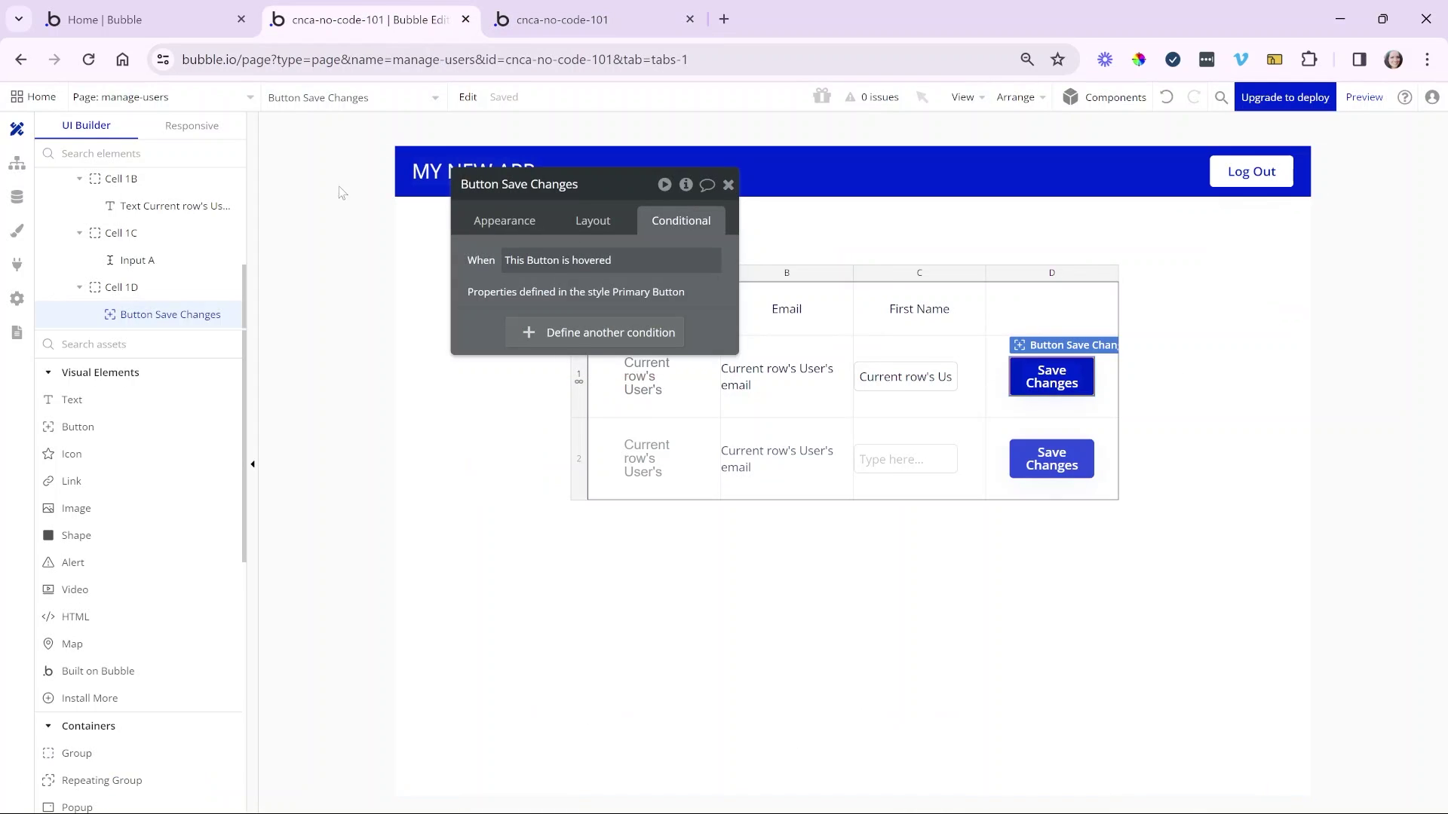
- Refresh App data to verify the second user's new first name, then reopen the workflow
click(727, 184)
click(17, 196)
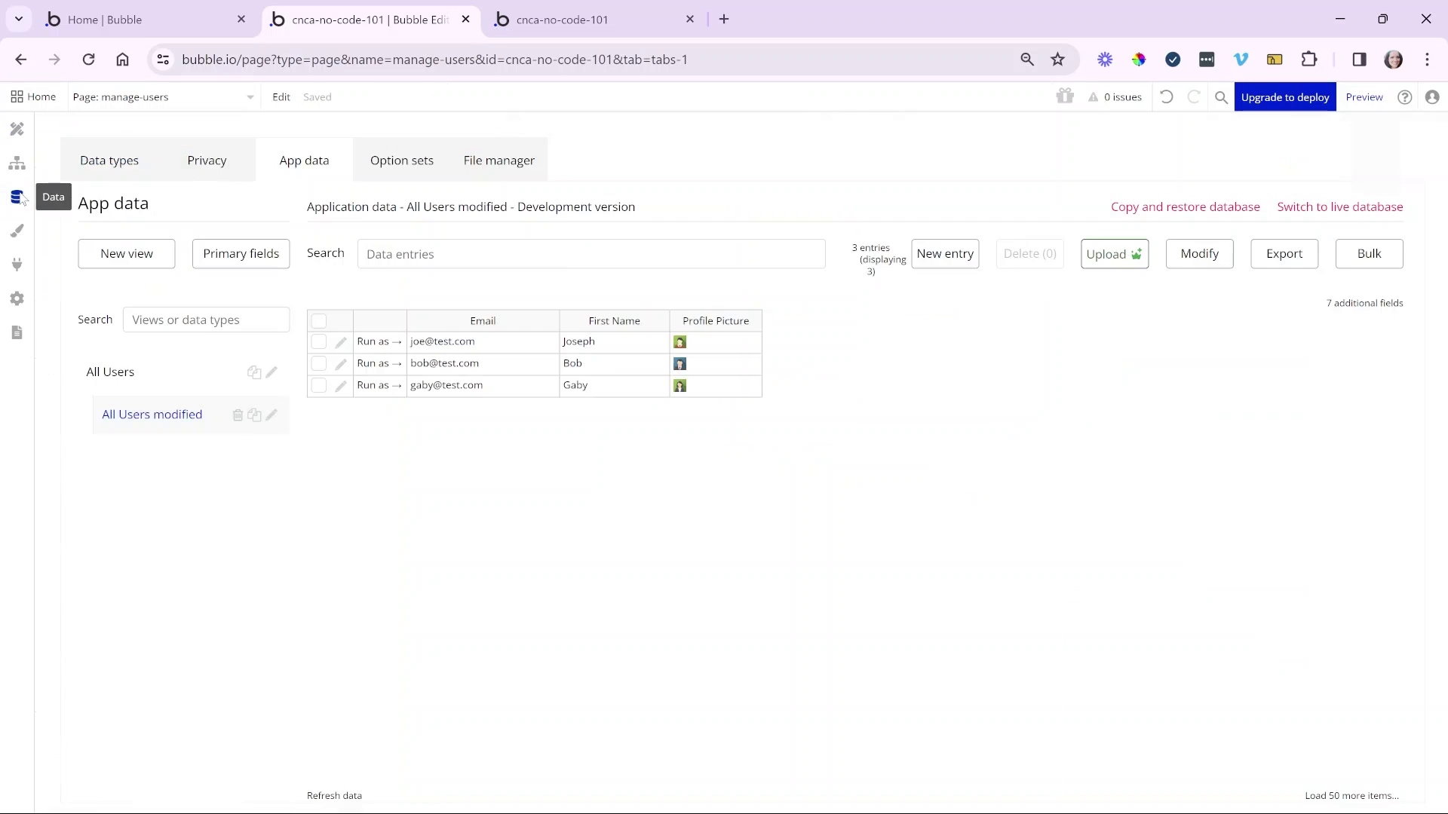
click(341, 797)
click(607, 372)
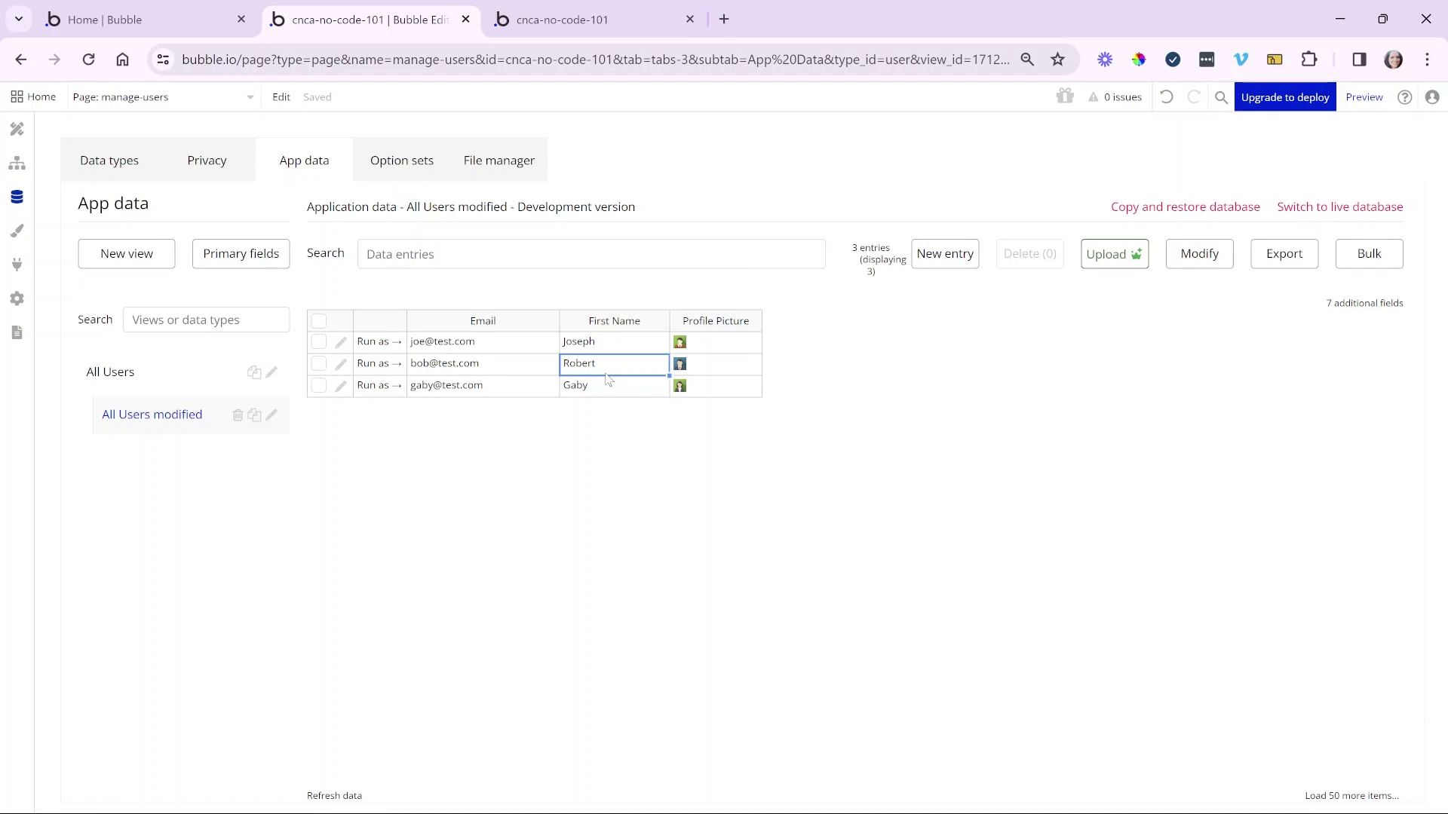
click(17, 163)
click(296, 320)
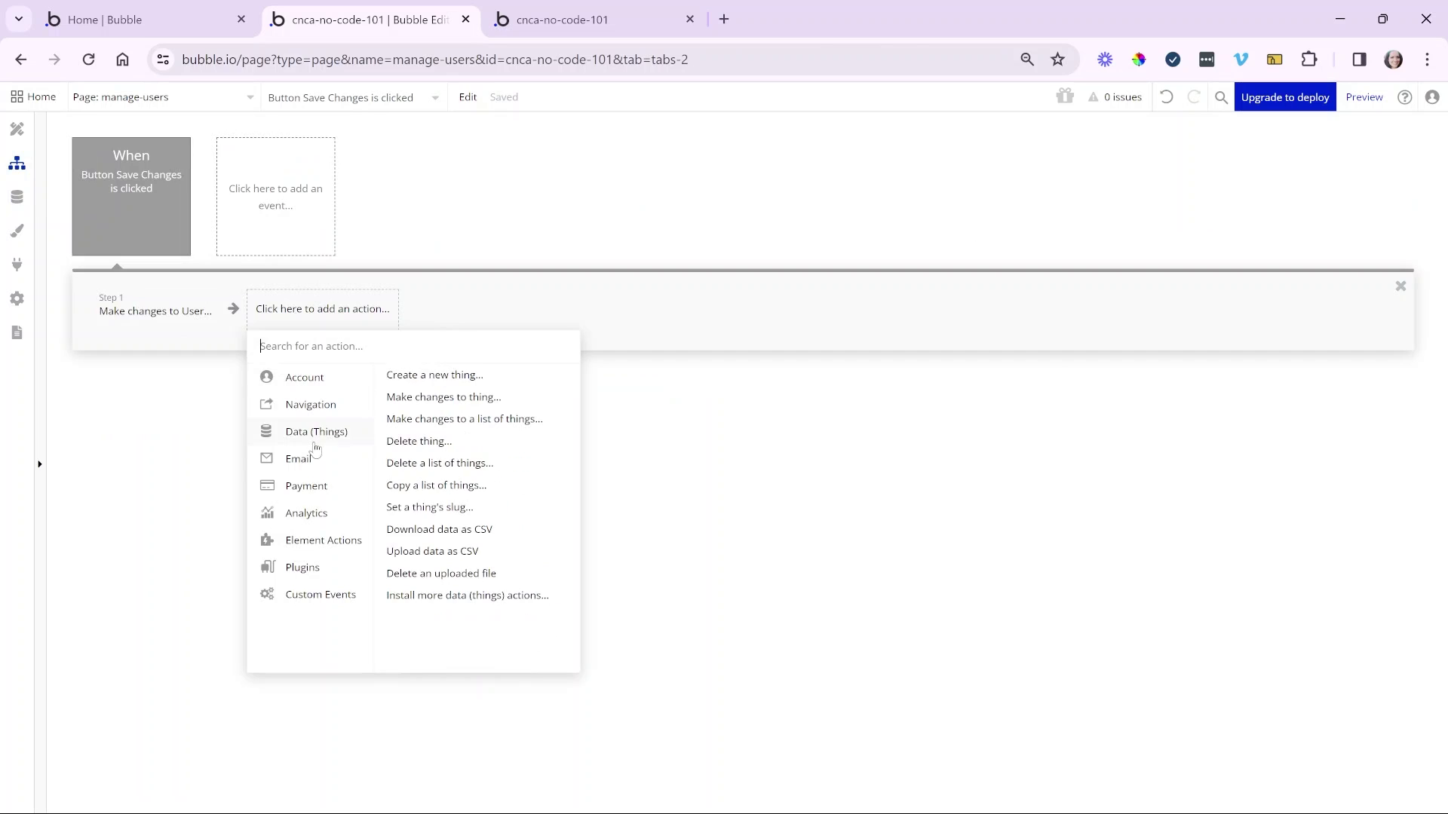
- Browse the Data (Things) actions, reopen the Make changes to User step, then return to design
mouse_move(347, 435)
mouse_move(480, 372)
click(145, 324)
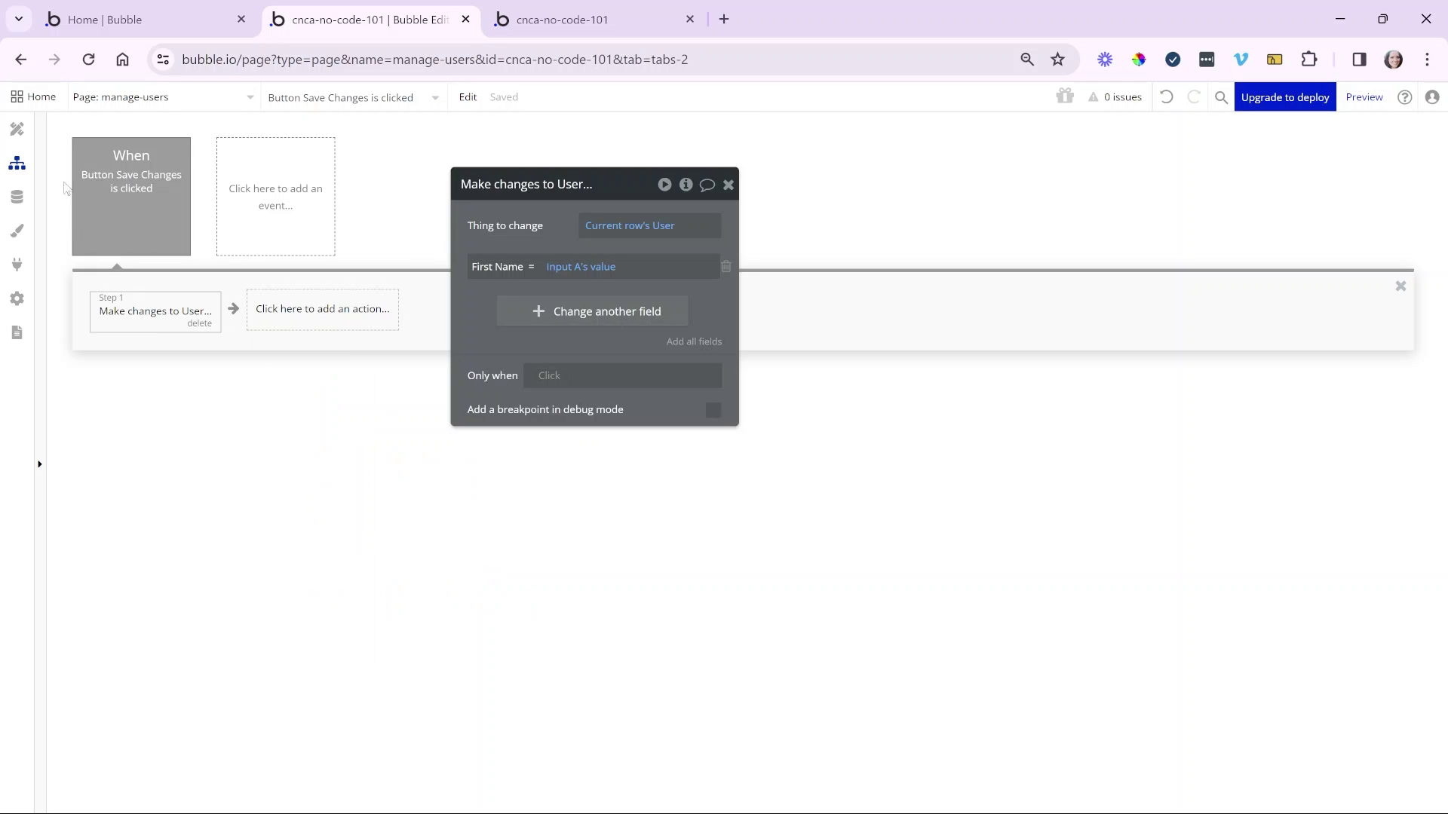
click(32, 144)
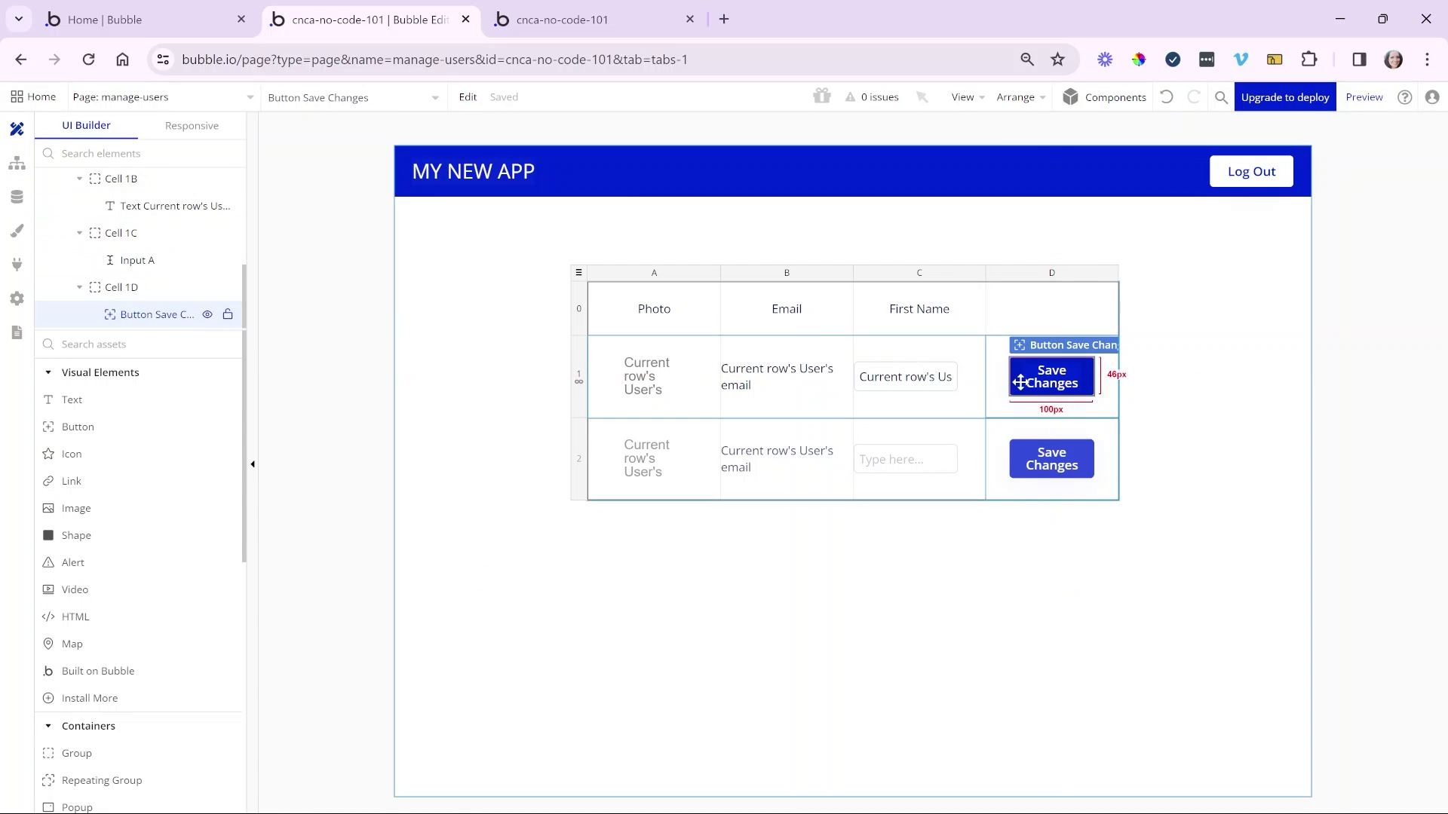
- Add a Save Changes condition: when Current row's User is not Current User, hide the button
double_click(1020, 382)
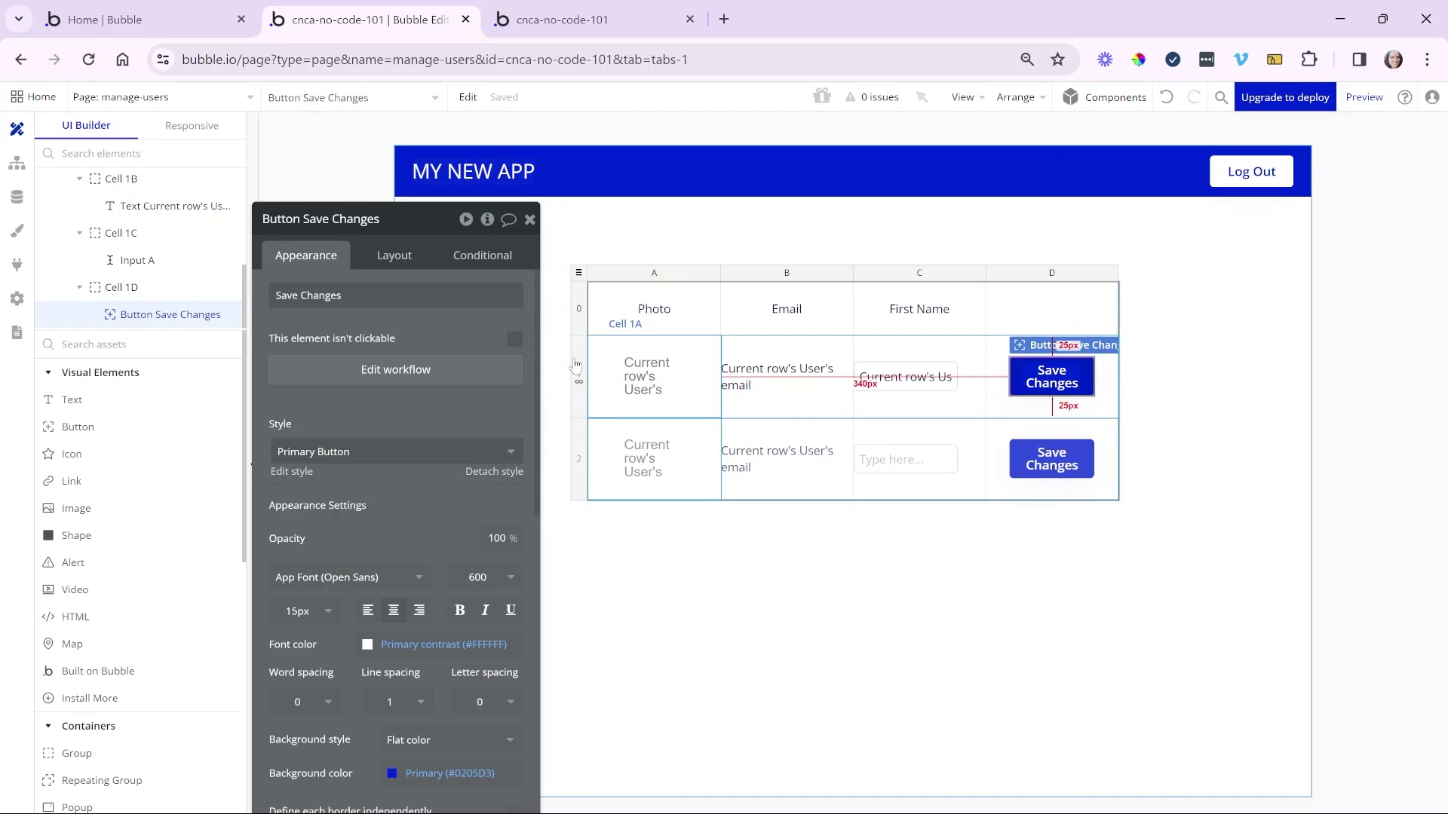
click(502, 264)
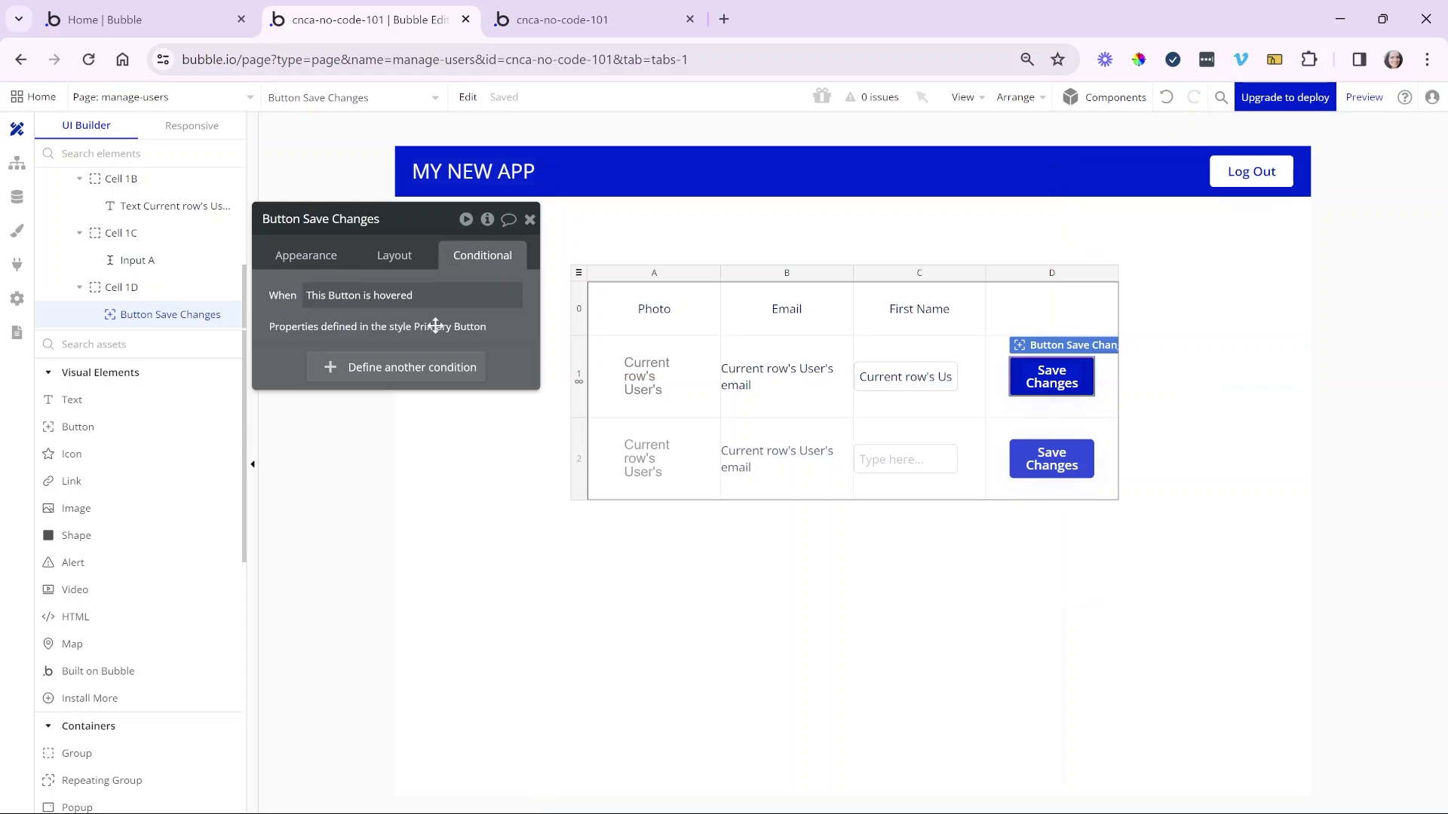
click(359, 369)
click(341, 383)
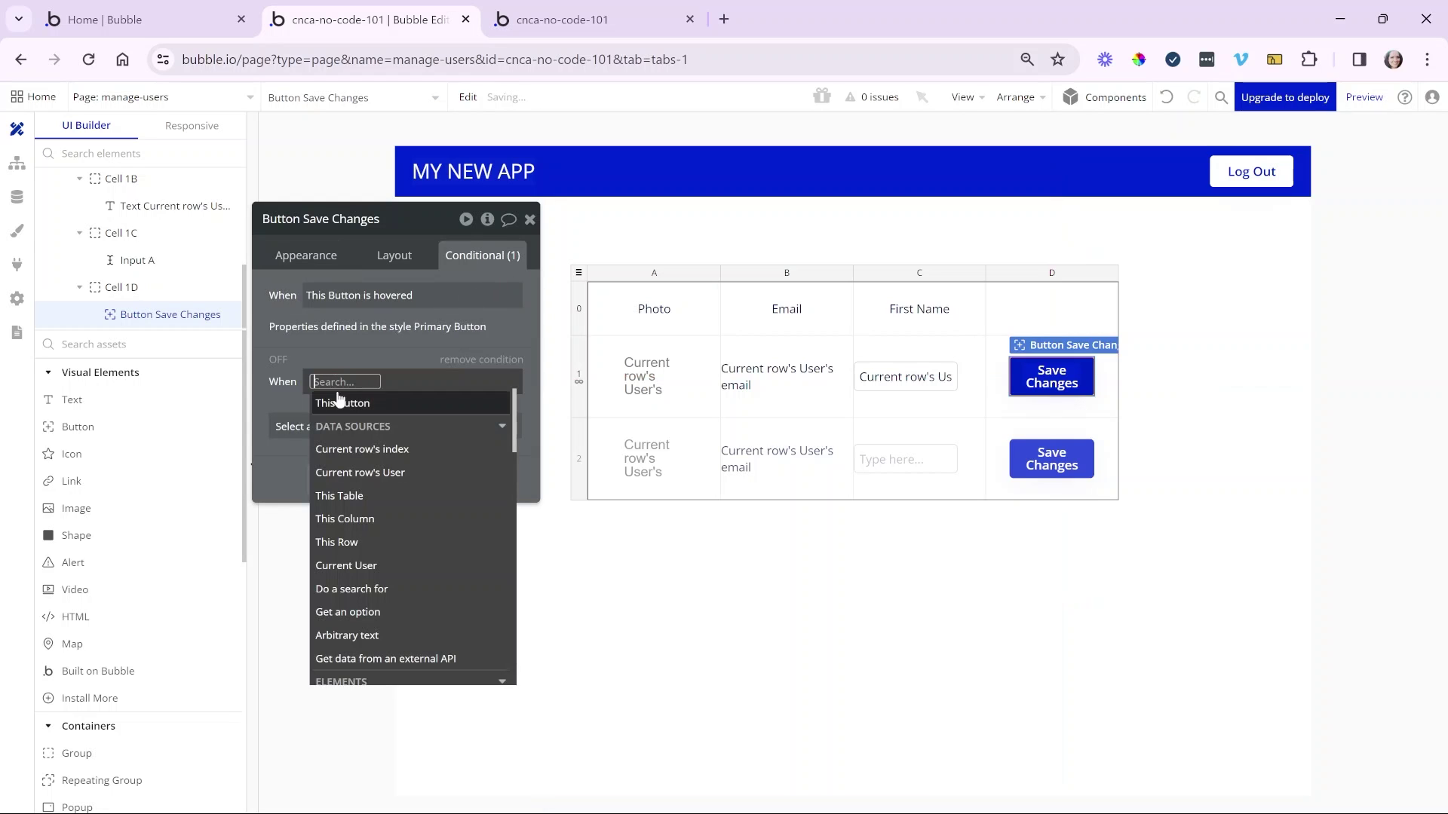
click(376, 480)
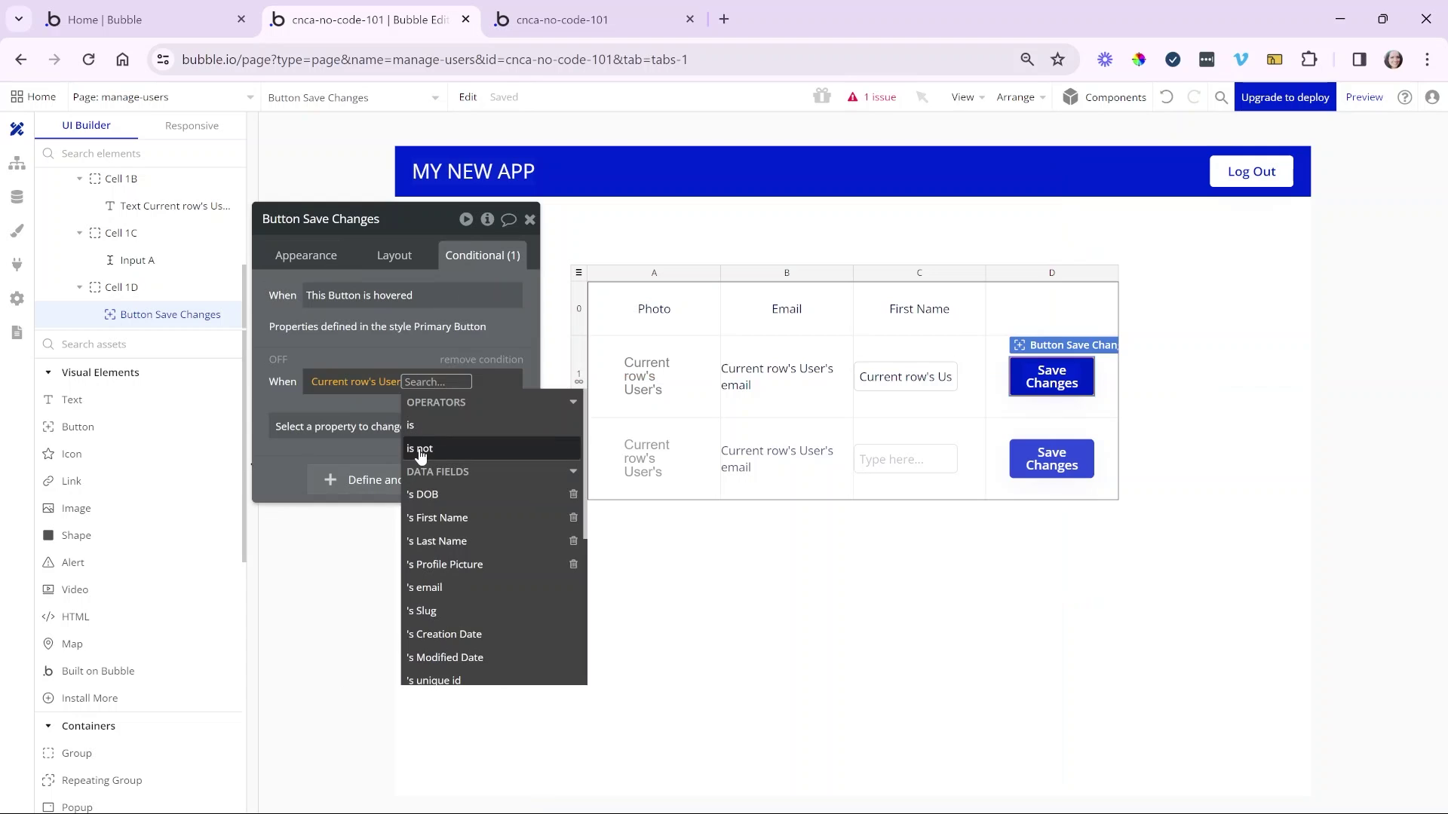
click(420, 450)
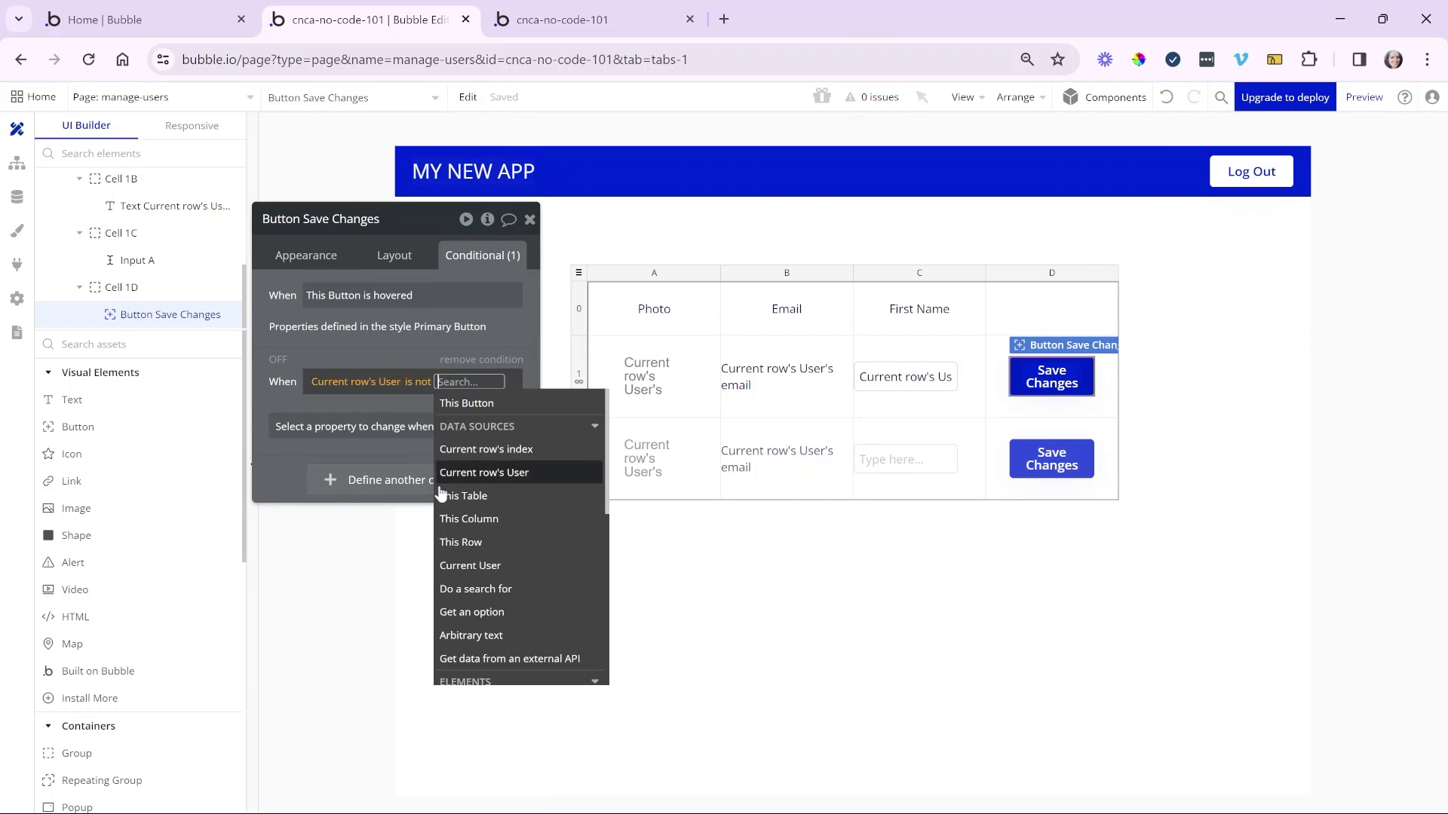
click(468, 566)
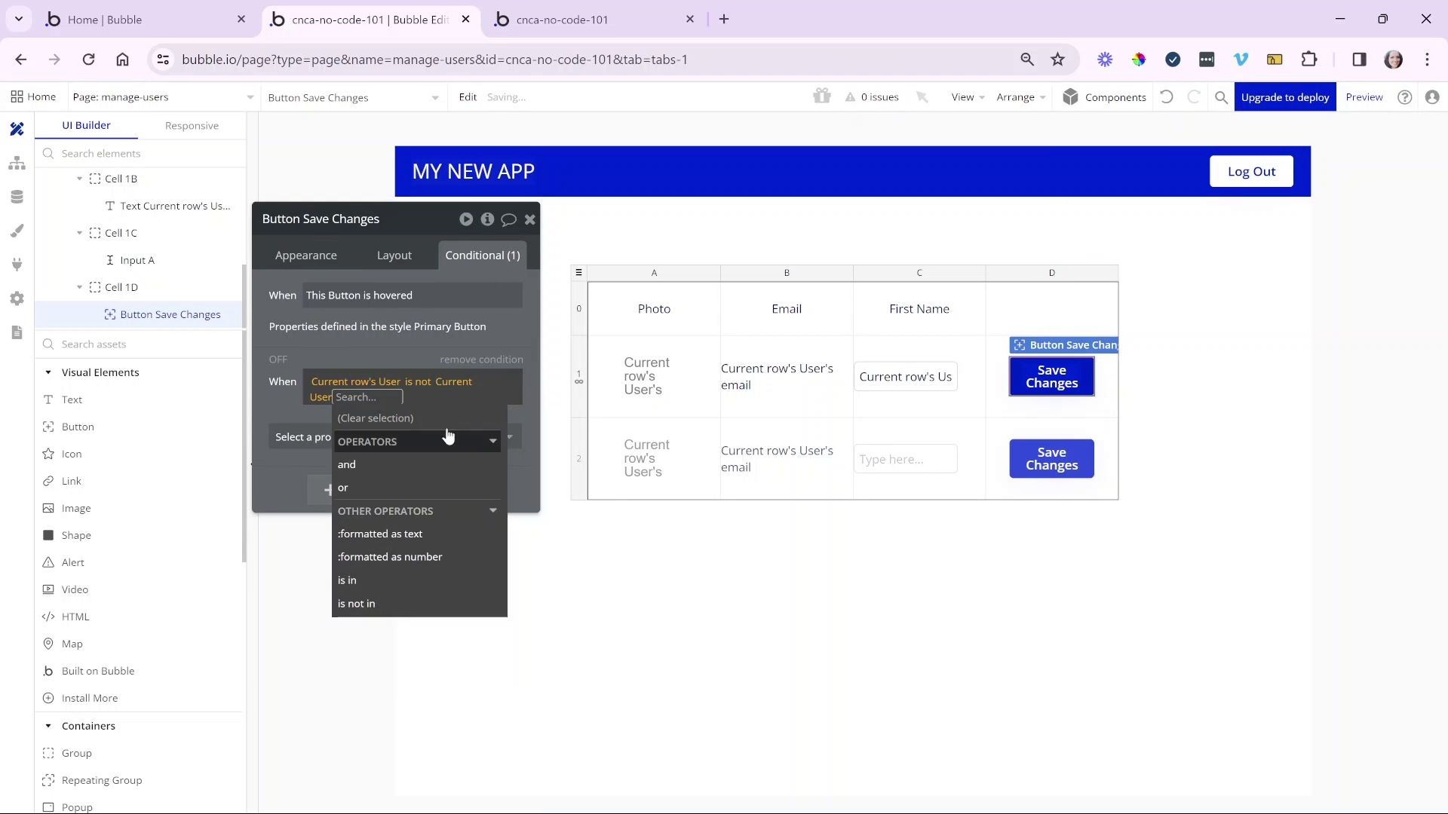
click(311, 405)
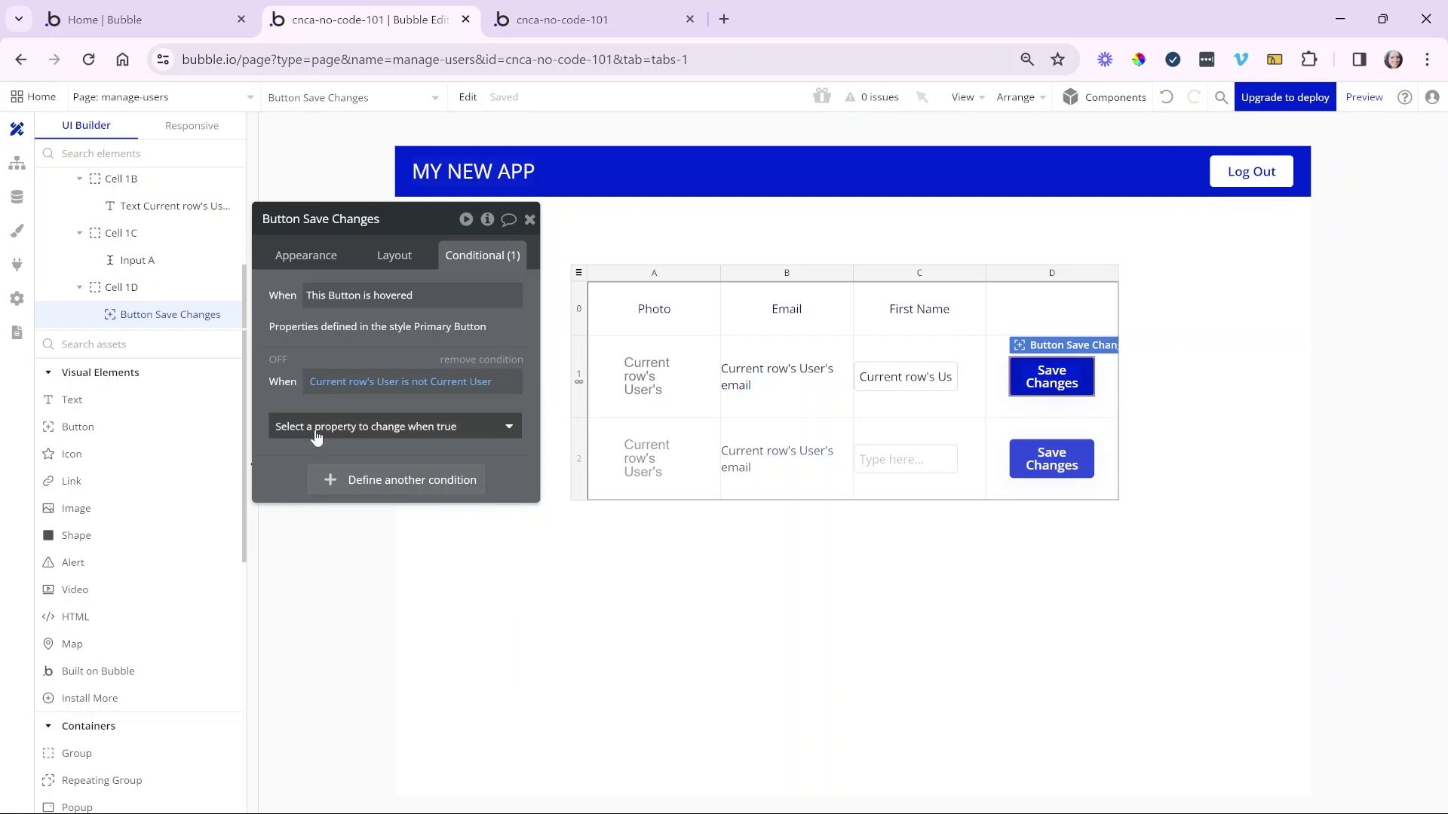
click(314, 426)
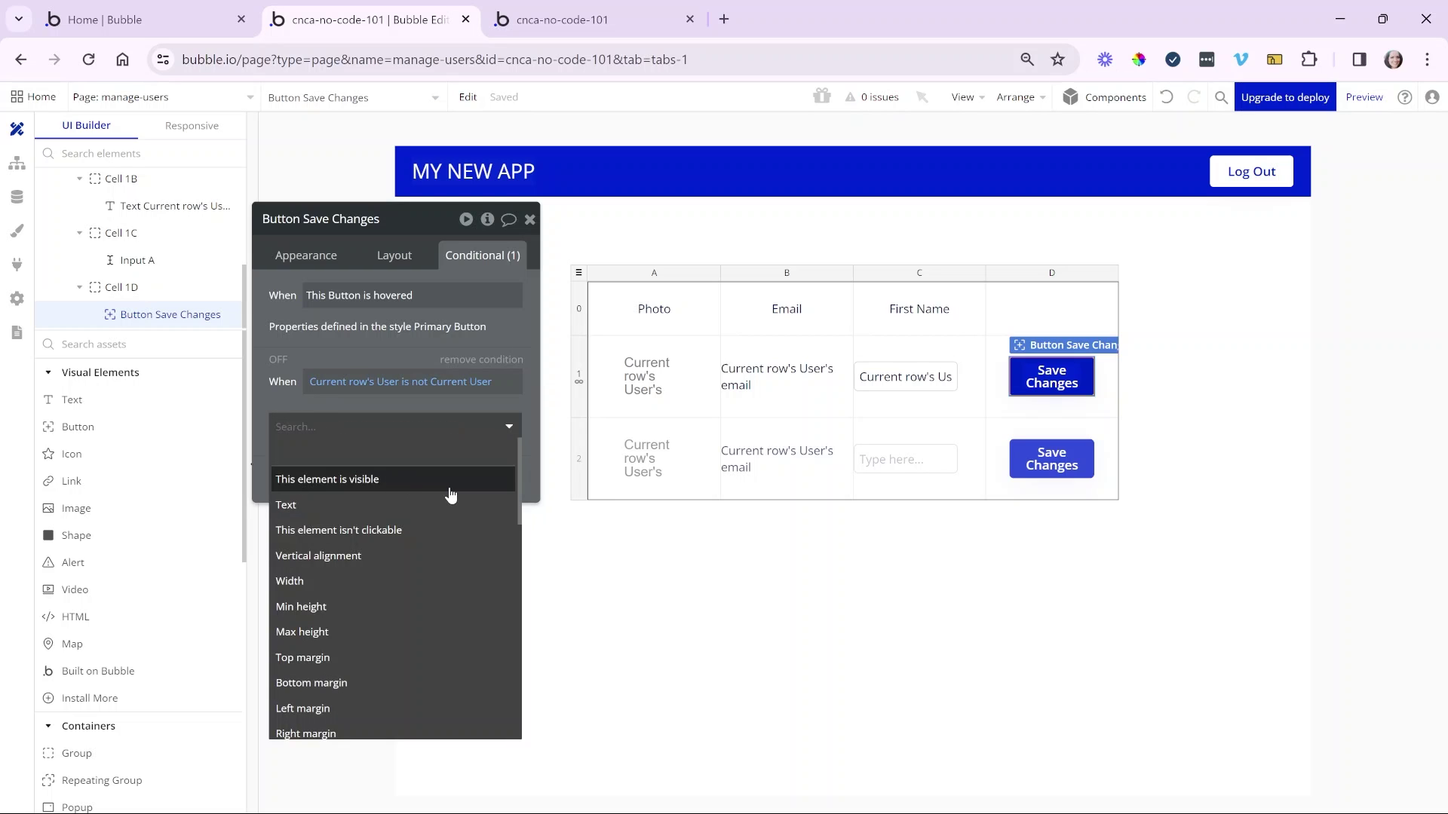
click(435, 494)
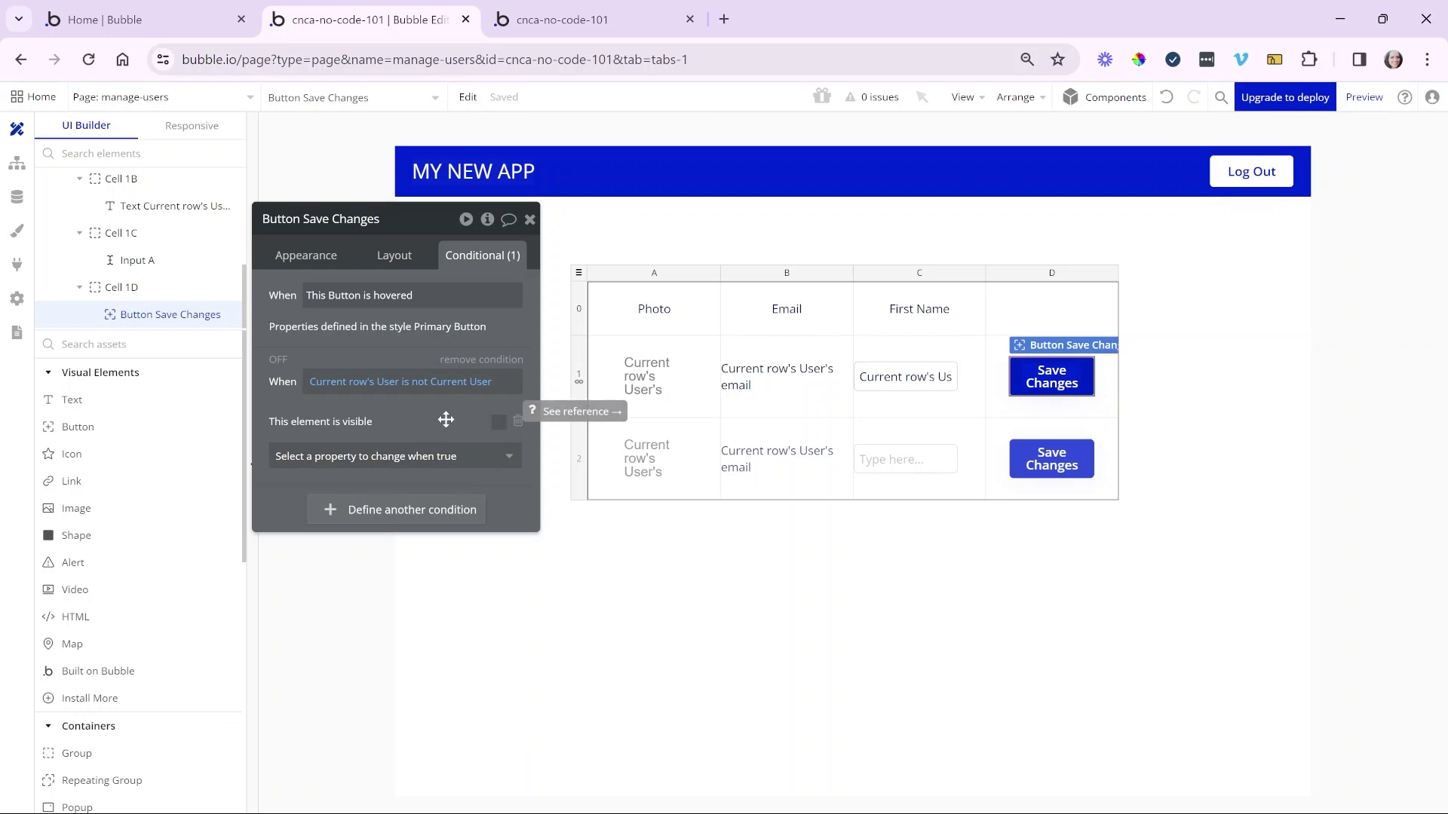
- Check the button's visible-on-page-load layout setting, then reload the running app preview
click(395, 256)
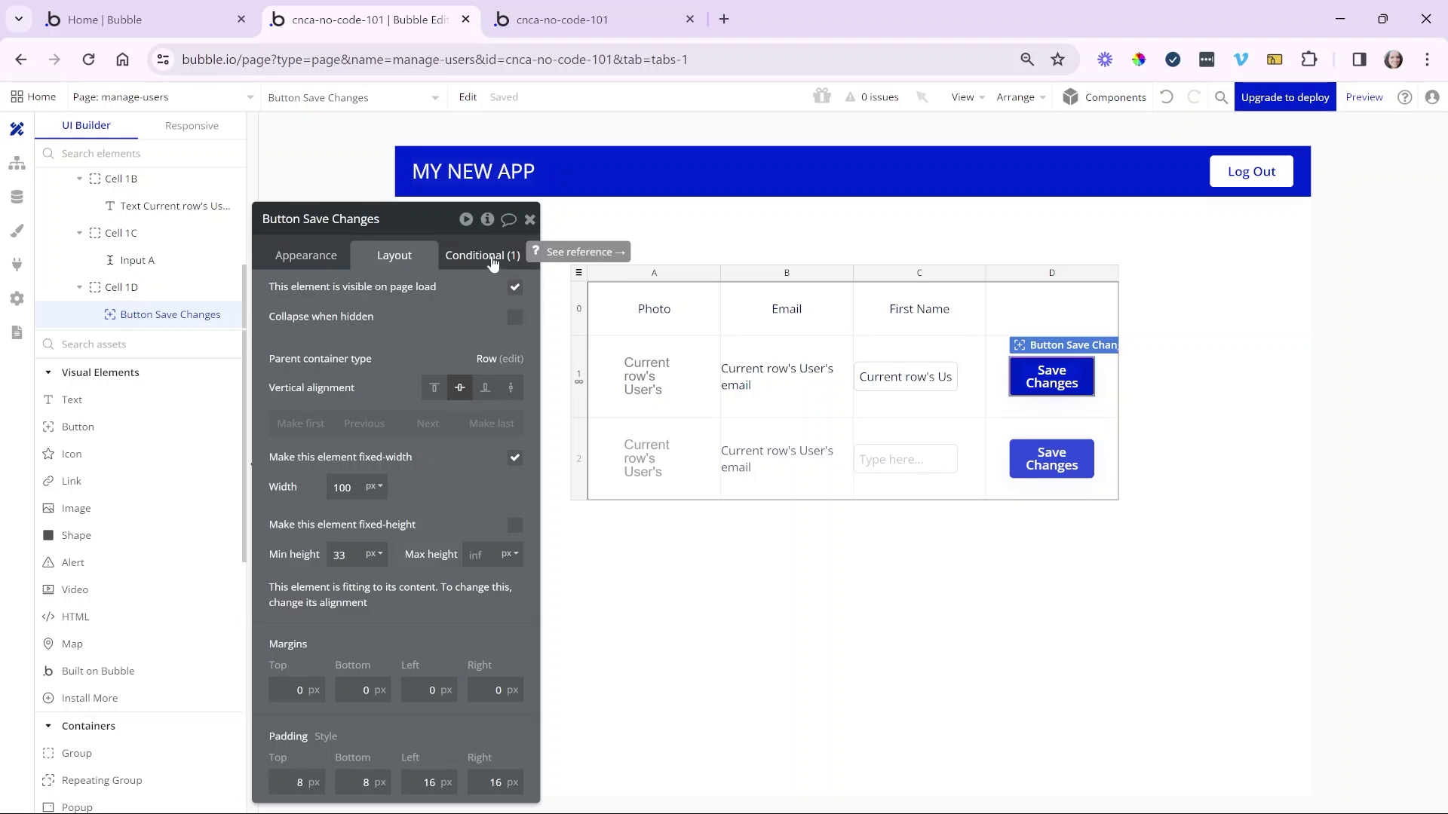
click(492, 257)
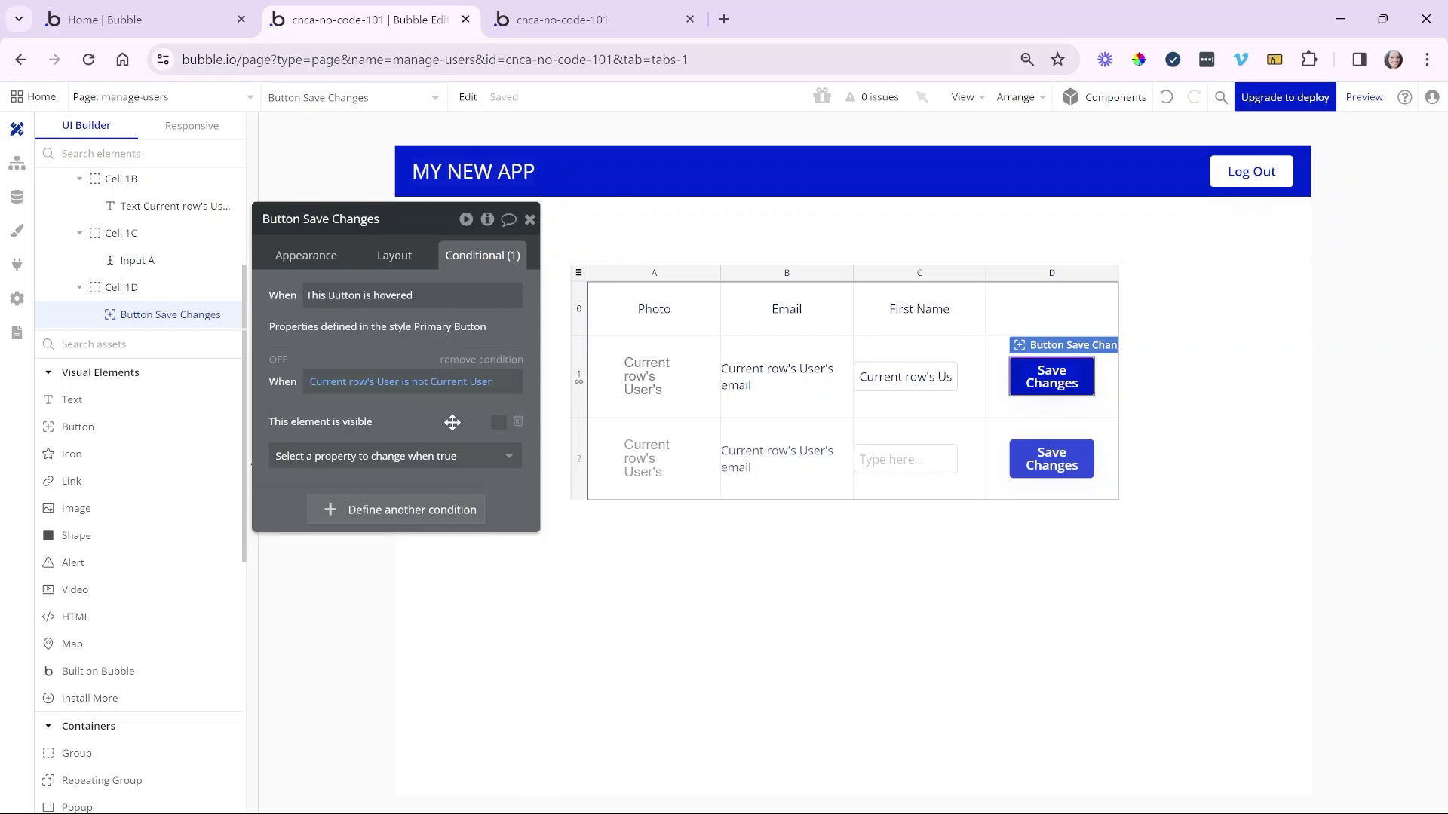
click(395, 257)
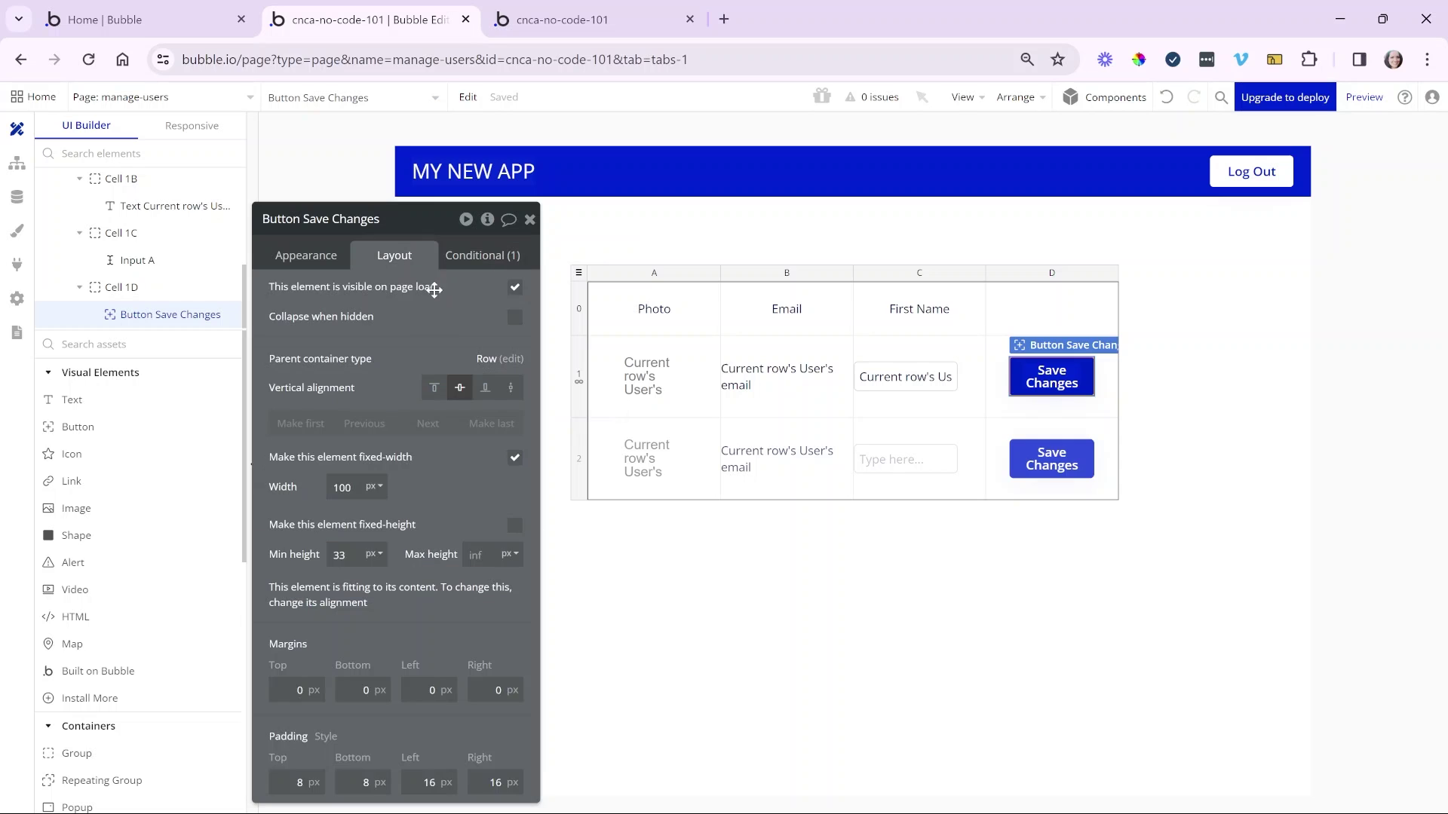
click(485, 255)
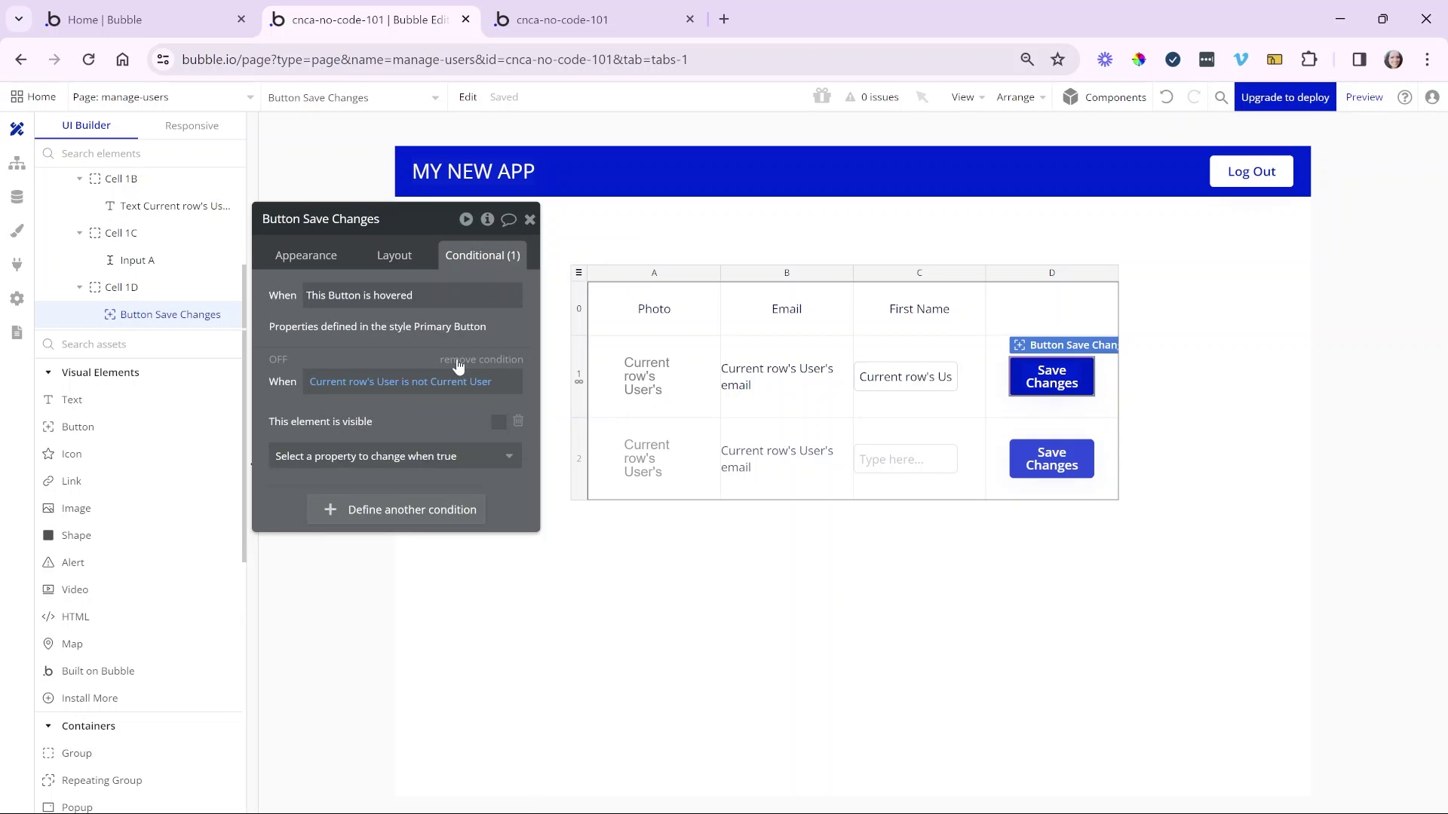
click(544, 19)
click(544, 102)
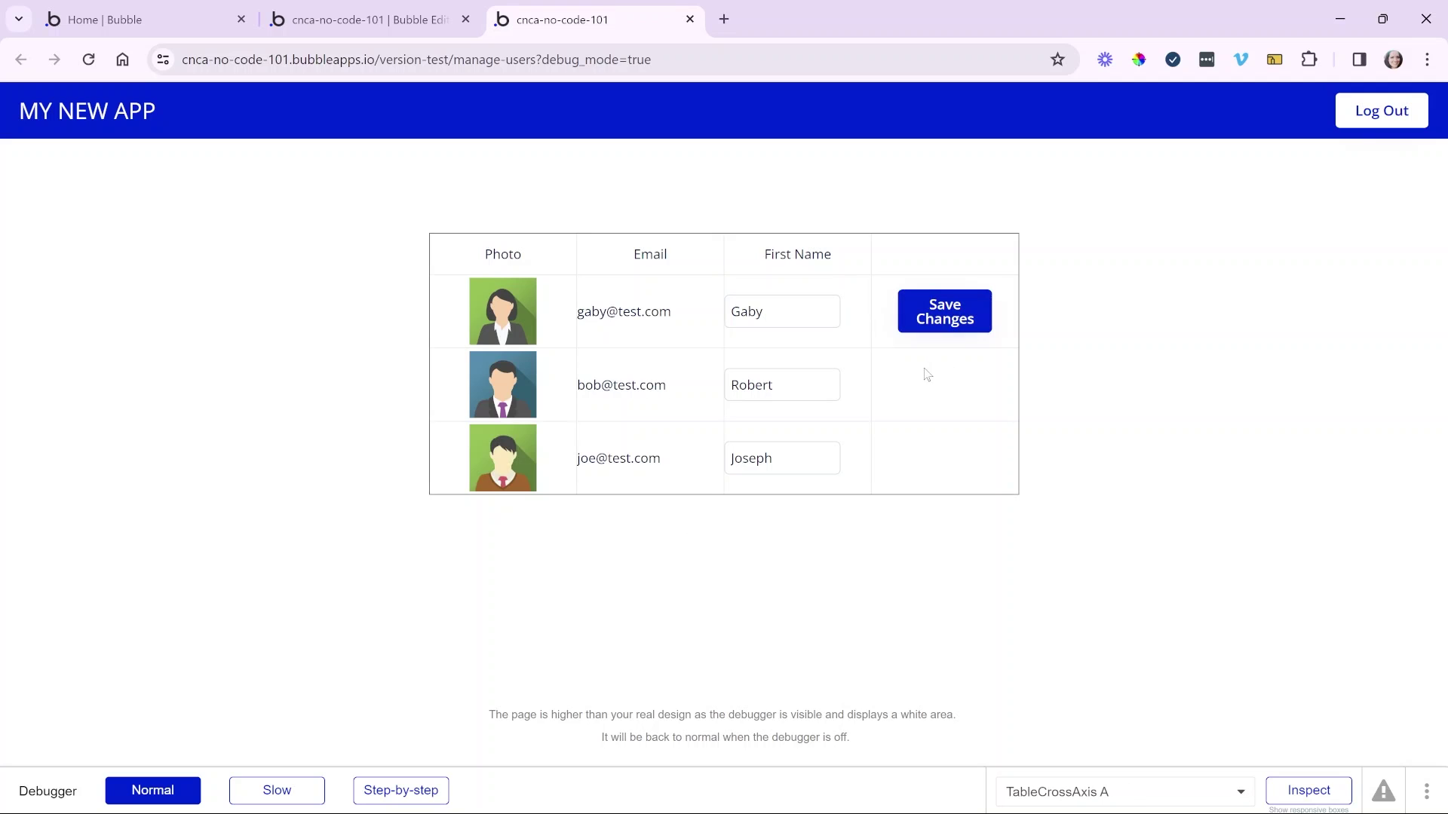
- Test the second and third rows' First Name fields in the debug-mode preview table
click(777, 386)
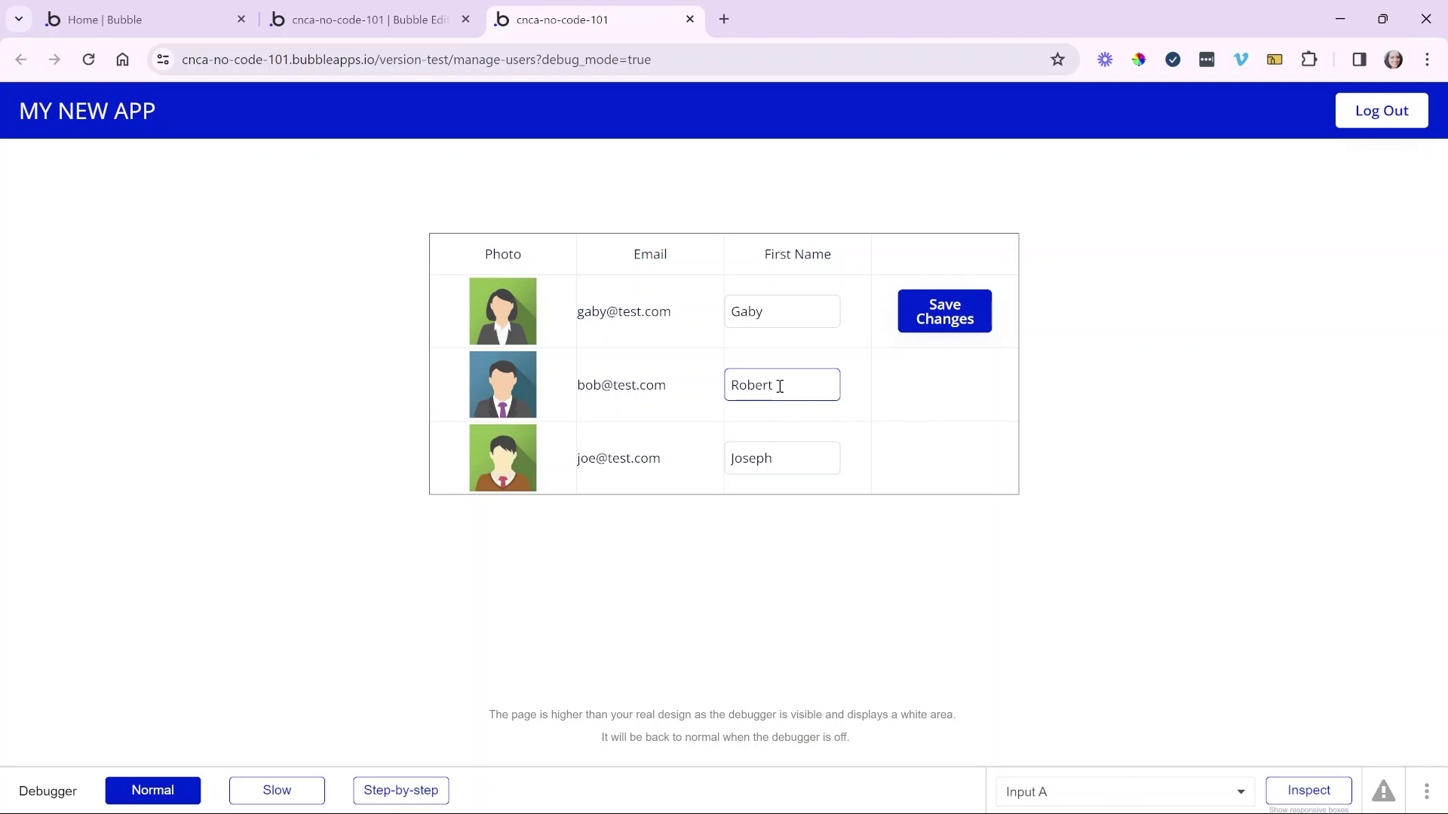
click(799, 453)
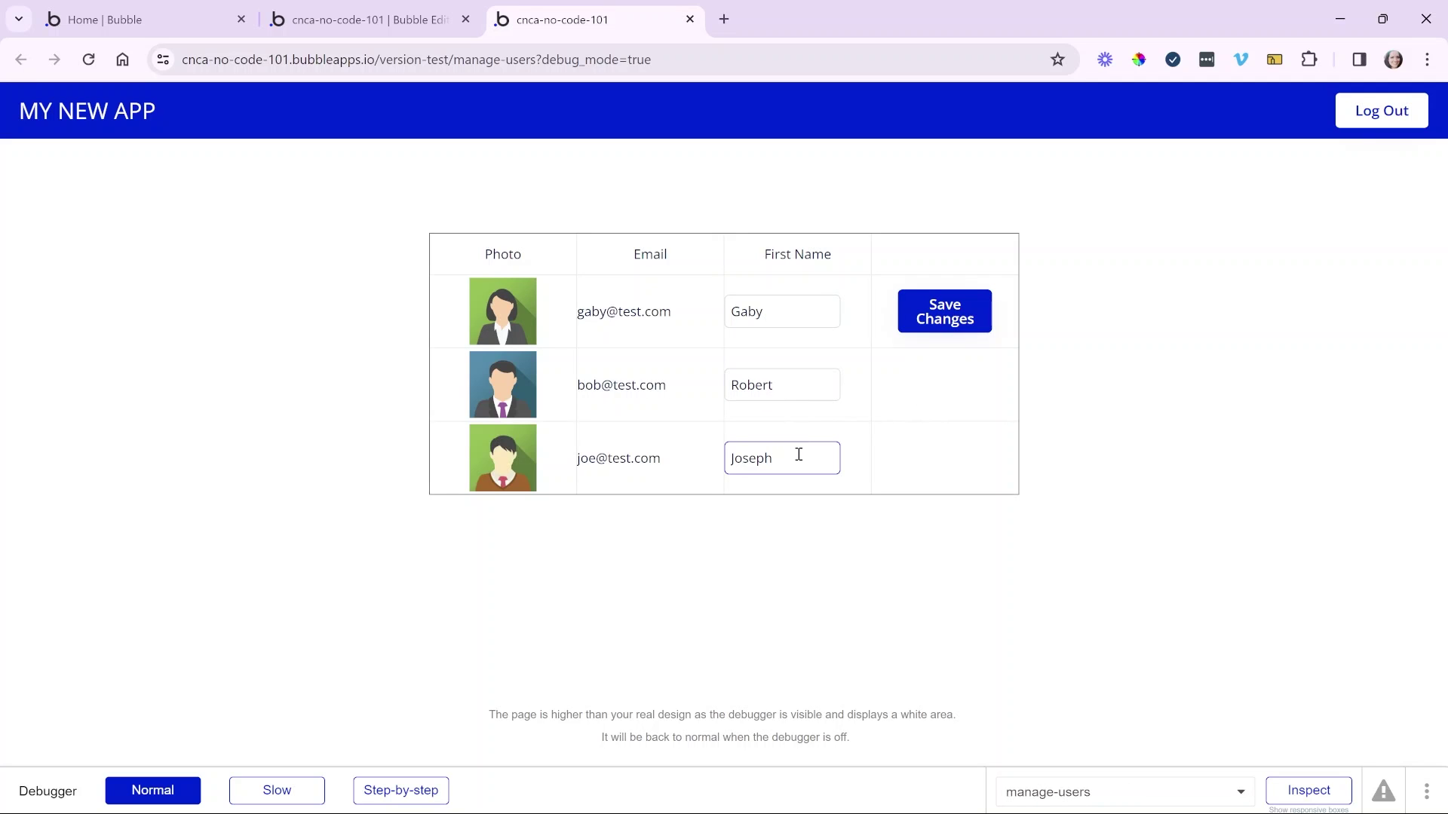
click(791, 387)
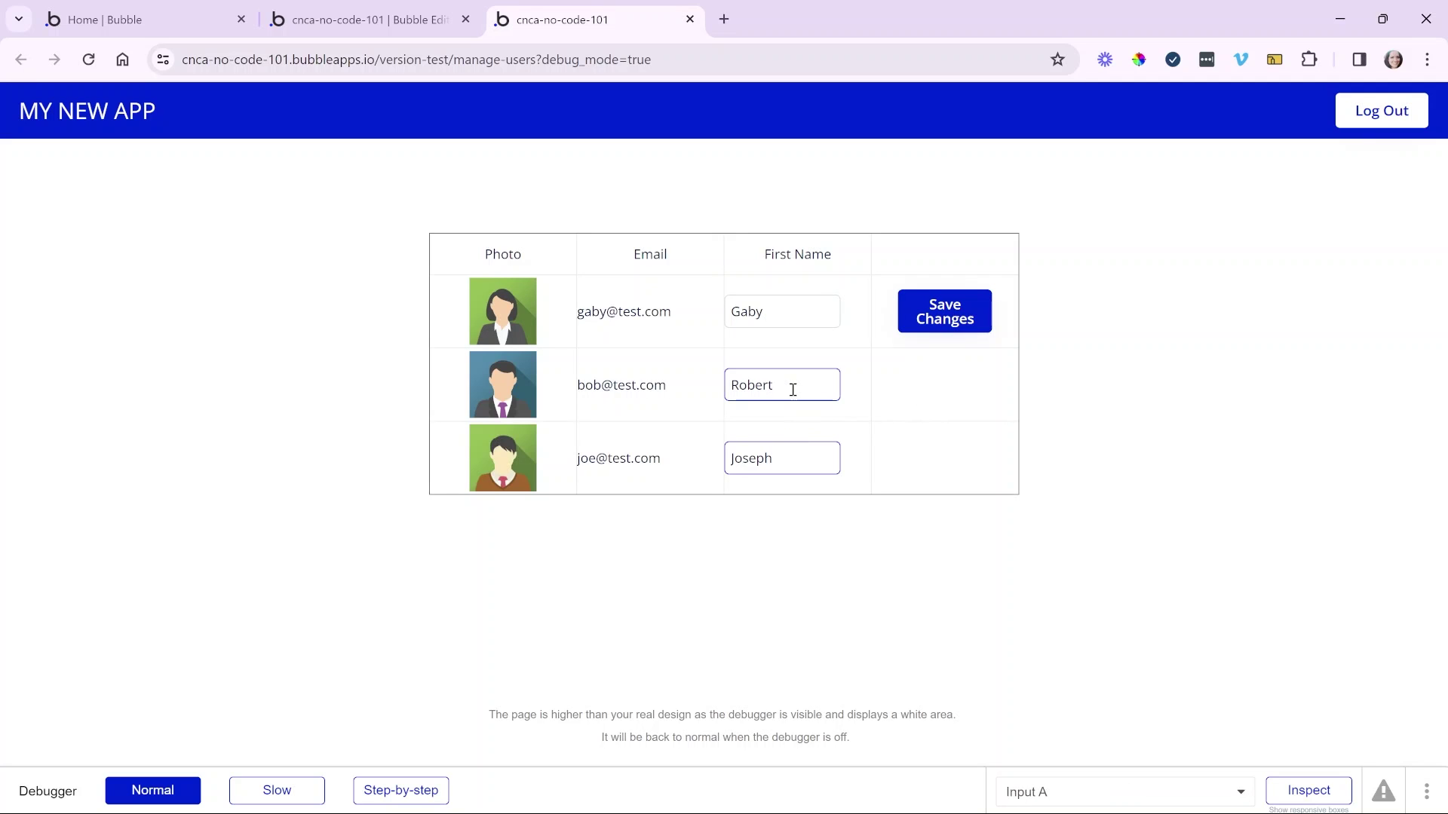
click(795, 456)
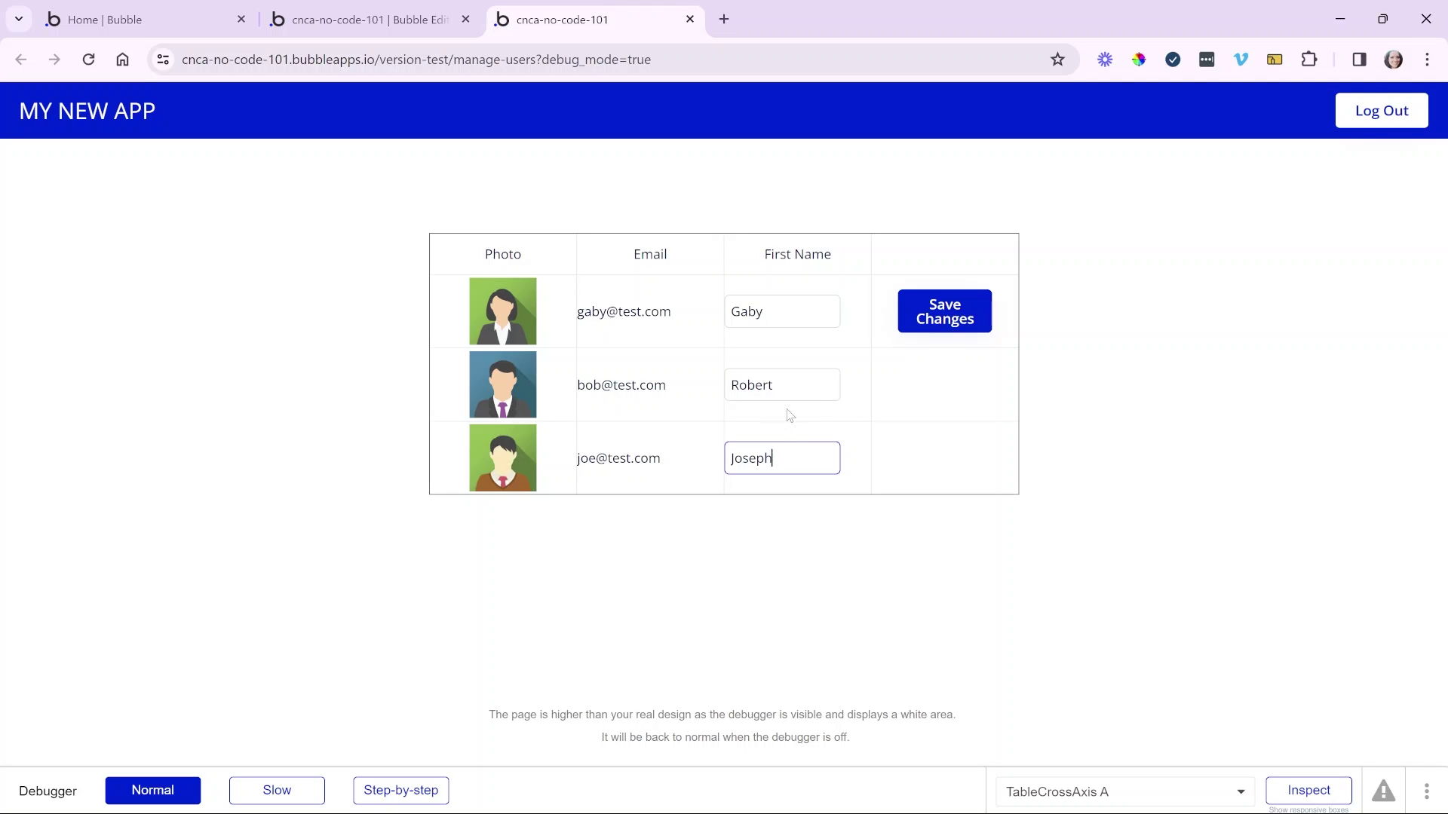
- Inspect the Save Changes workflow's event and Make changes to User Only when conditions, then open Element styles
click(413, 27)
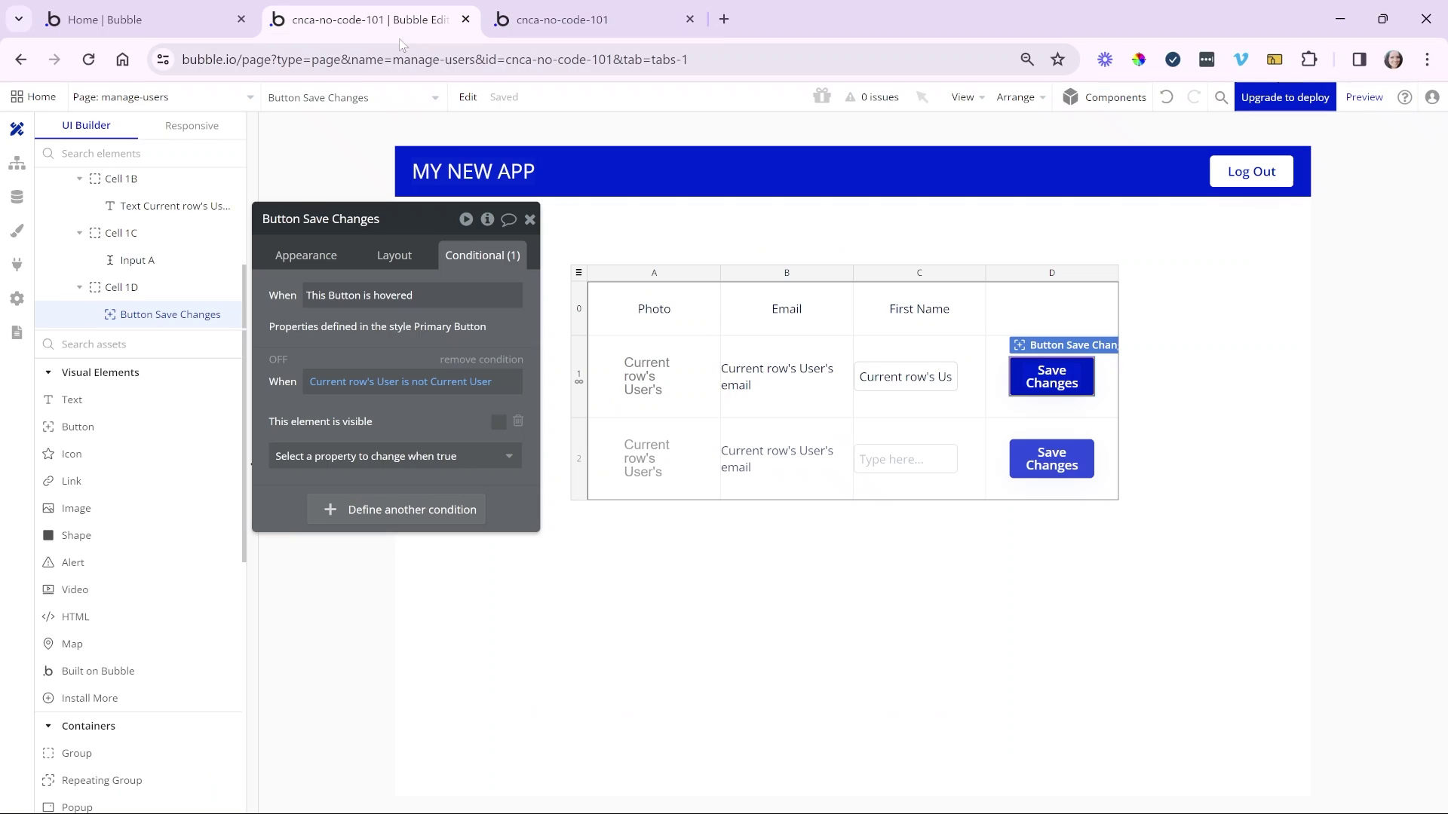
click(14, 180)
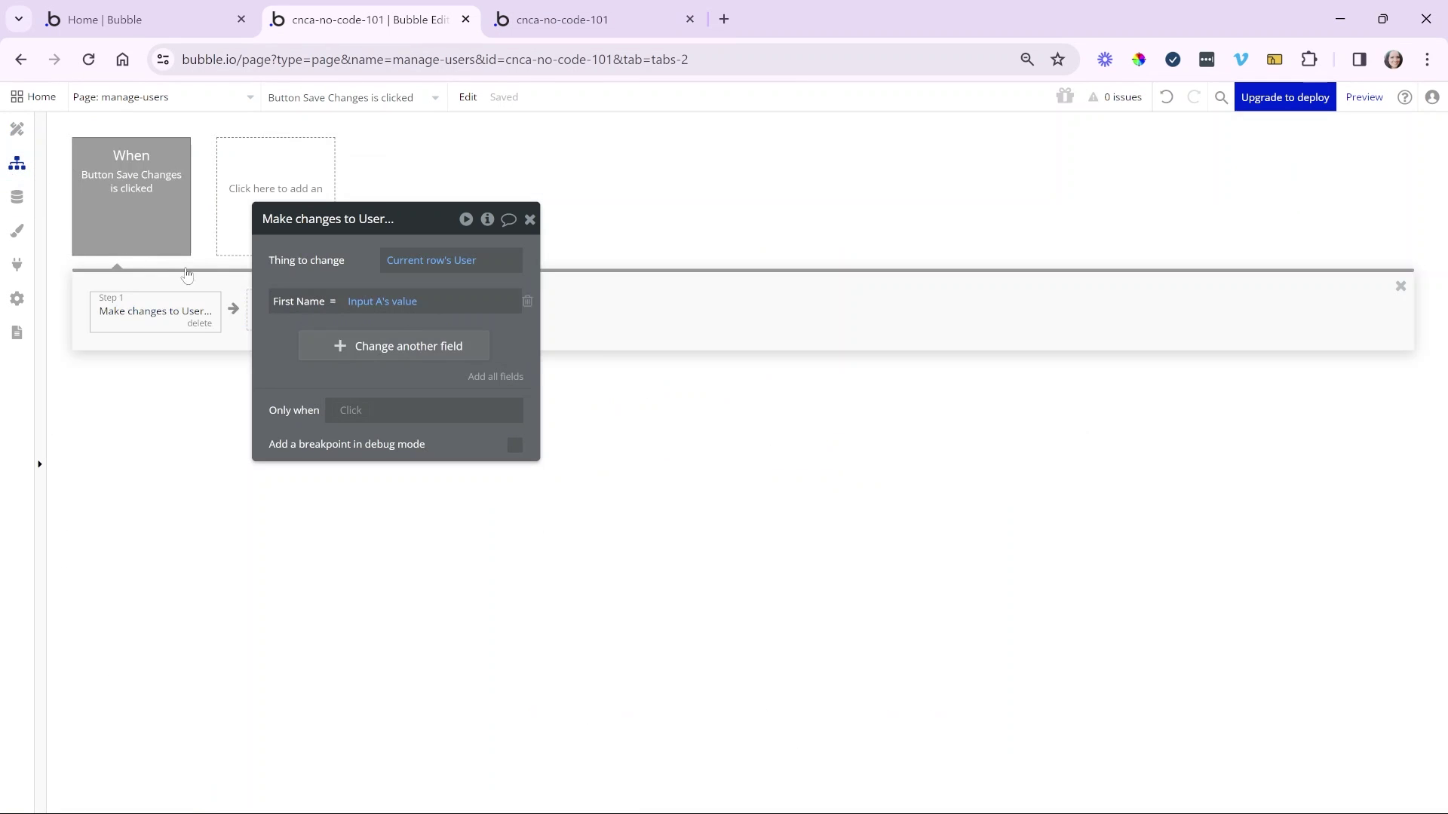
drag(282, 259, 426, 217)
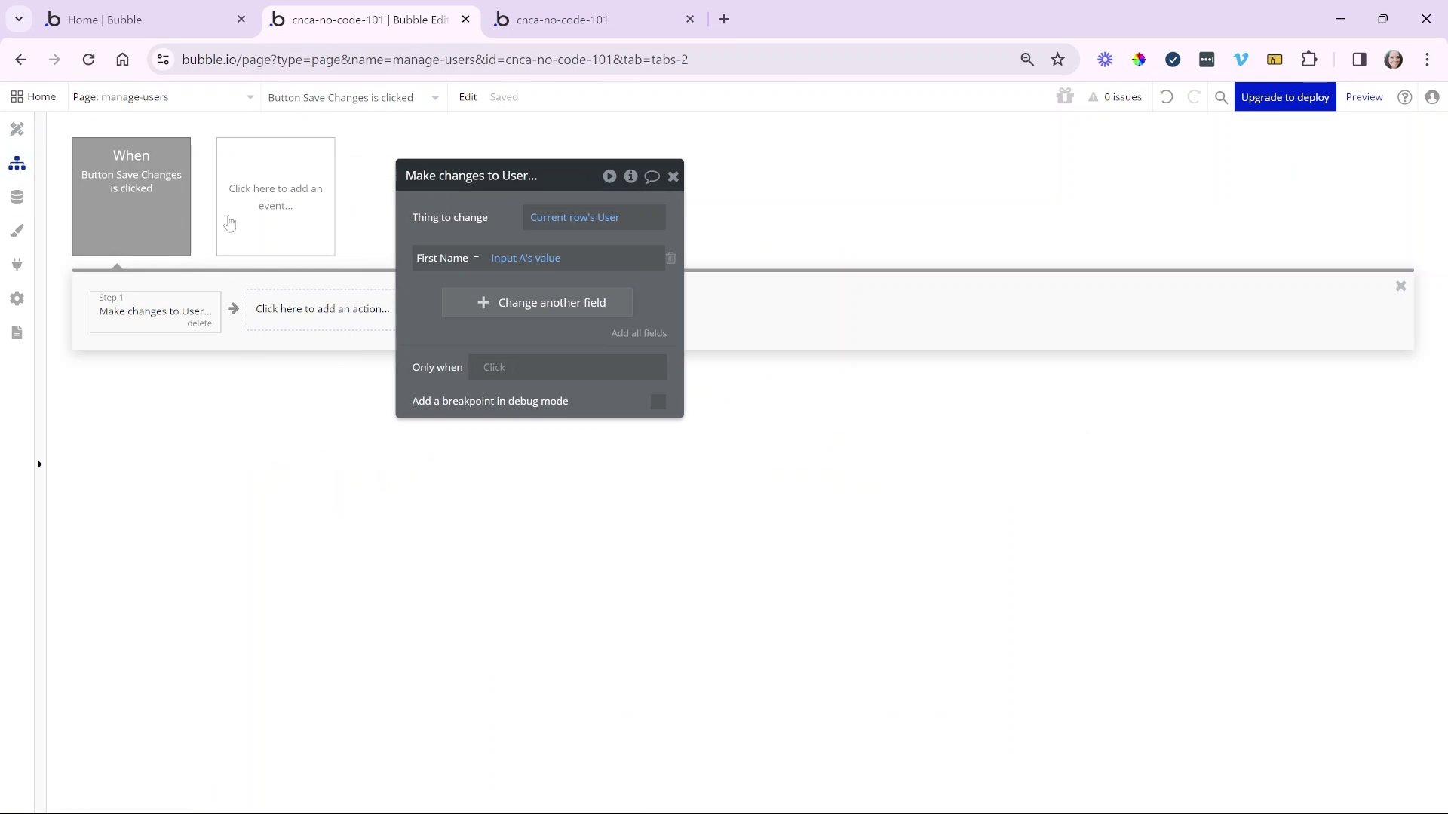
click(165, 207)
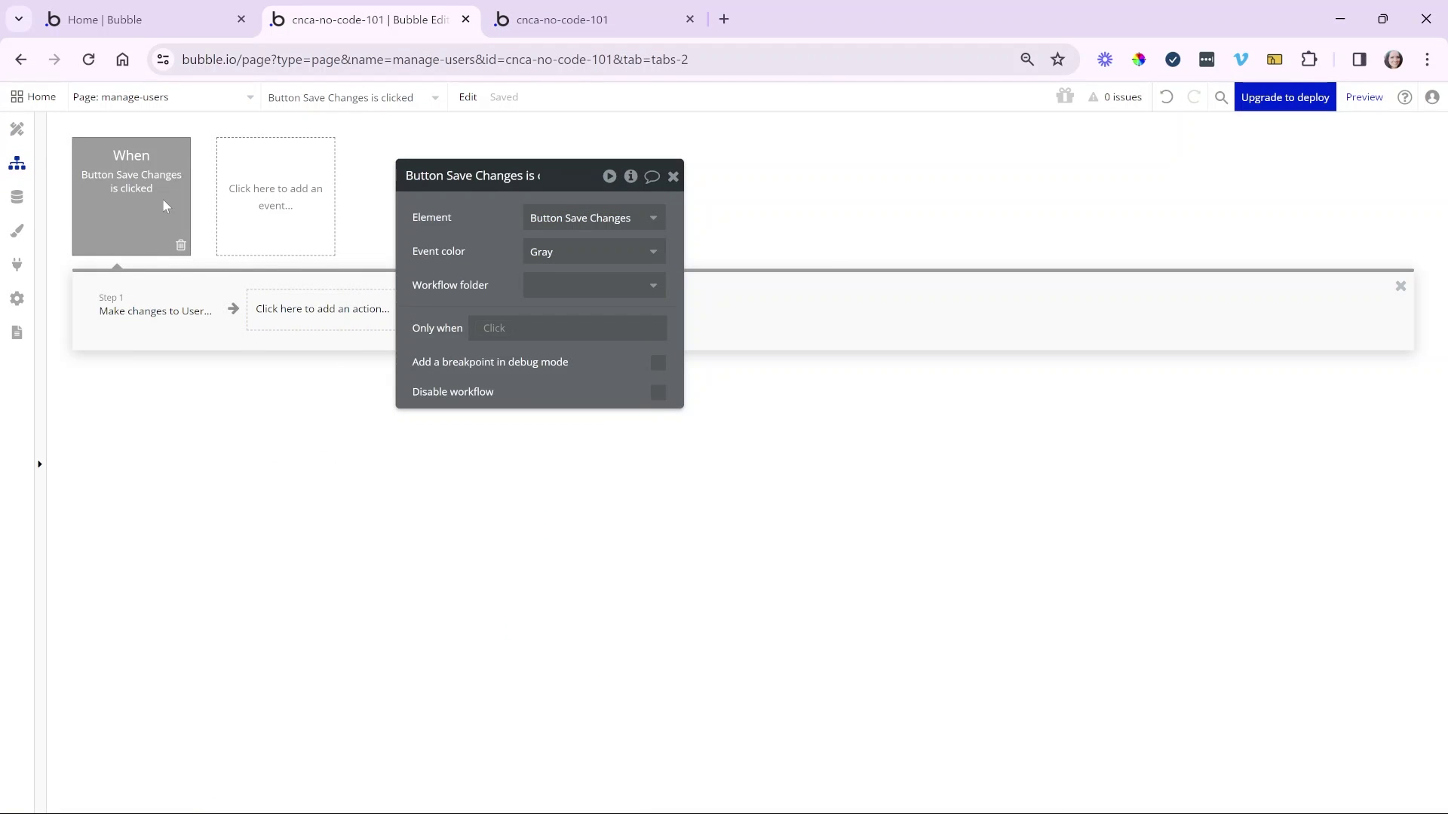
click(497, 336)
click(155, 322)
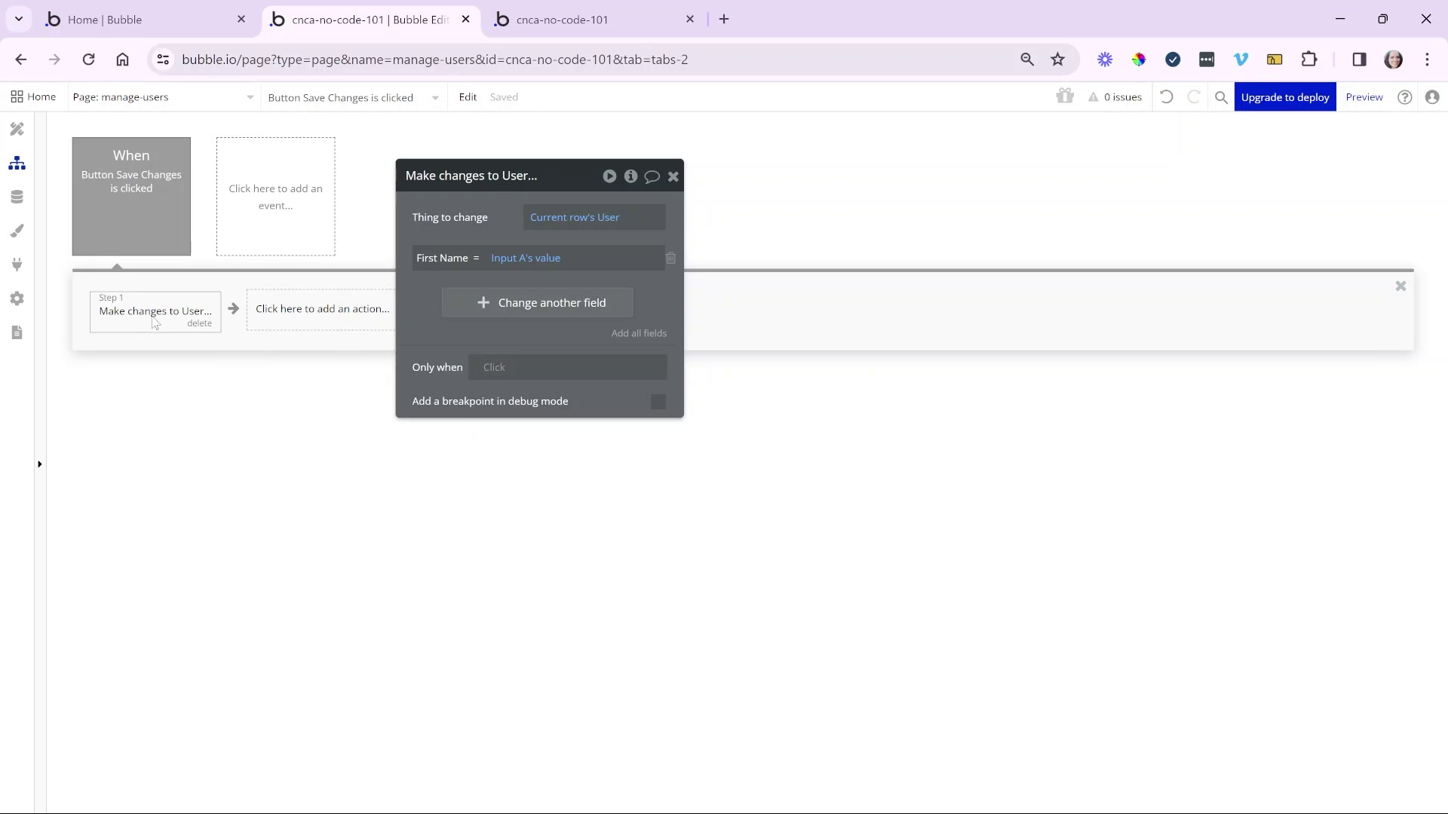
click(493, 369)
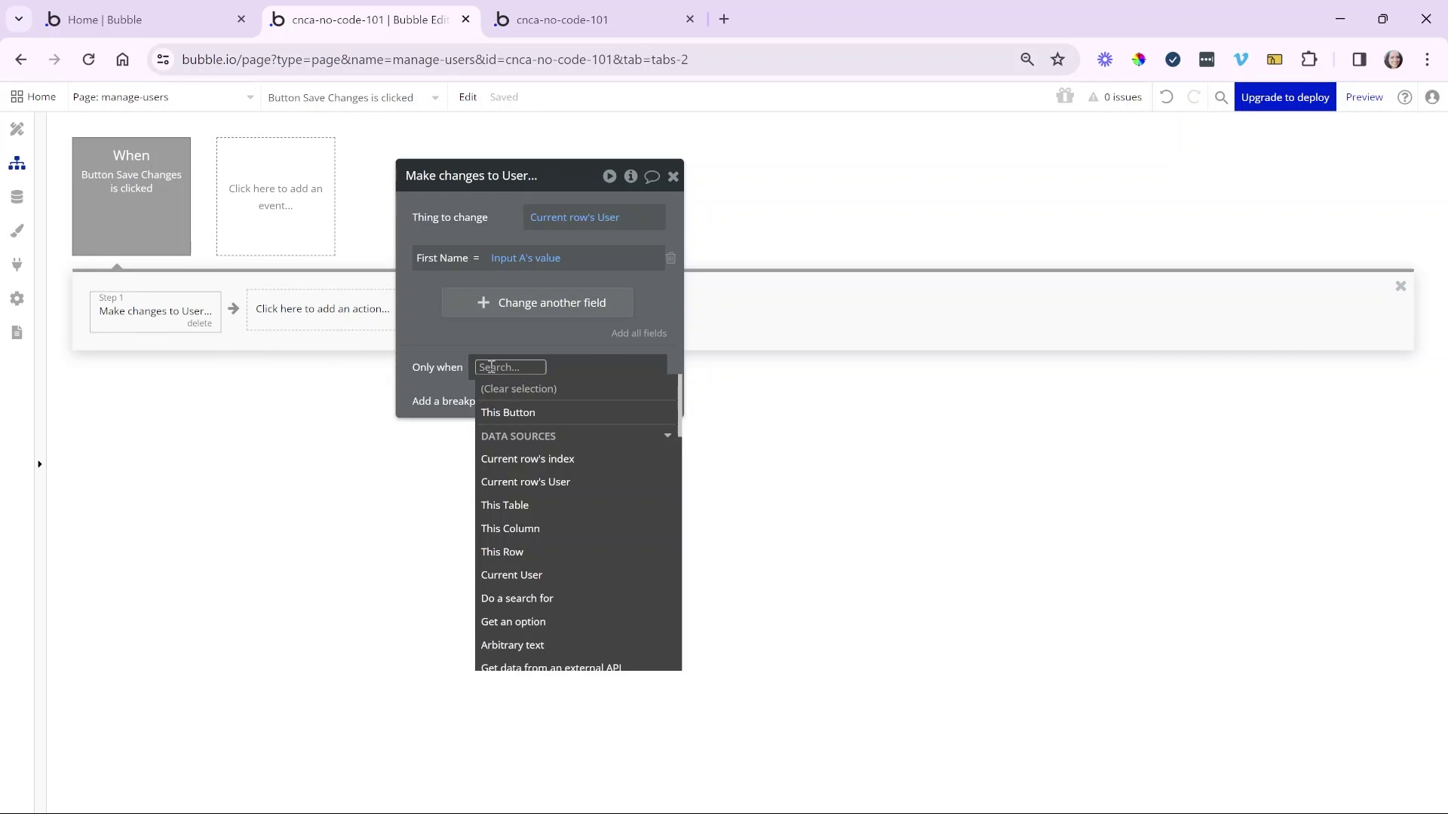
click(448, 358)
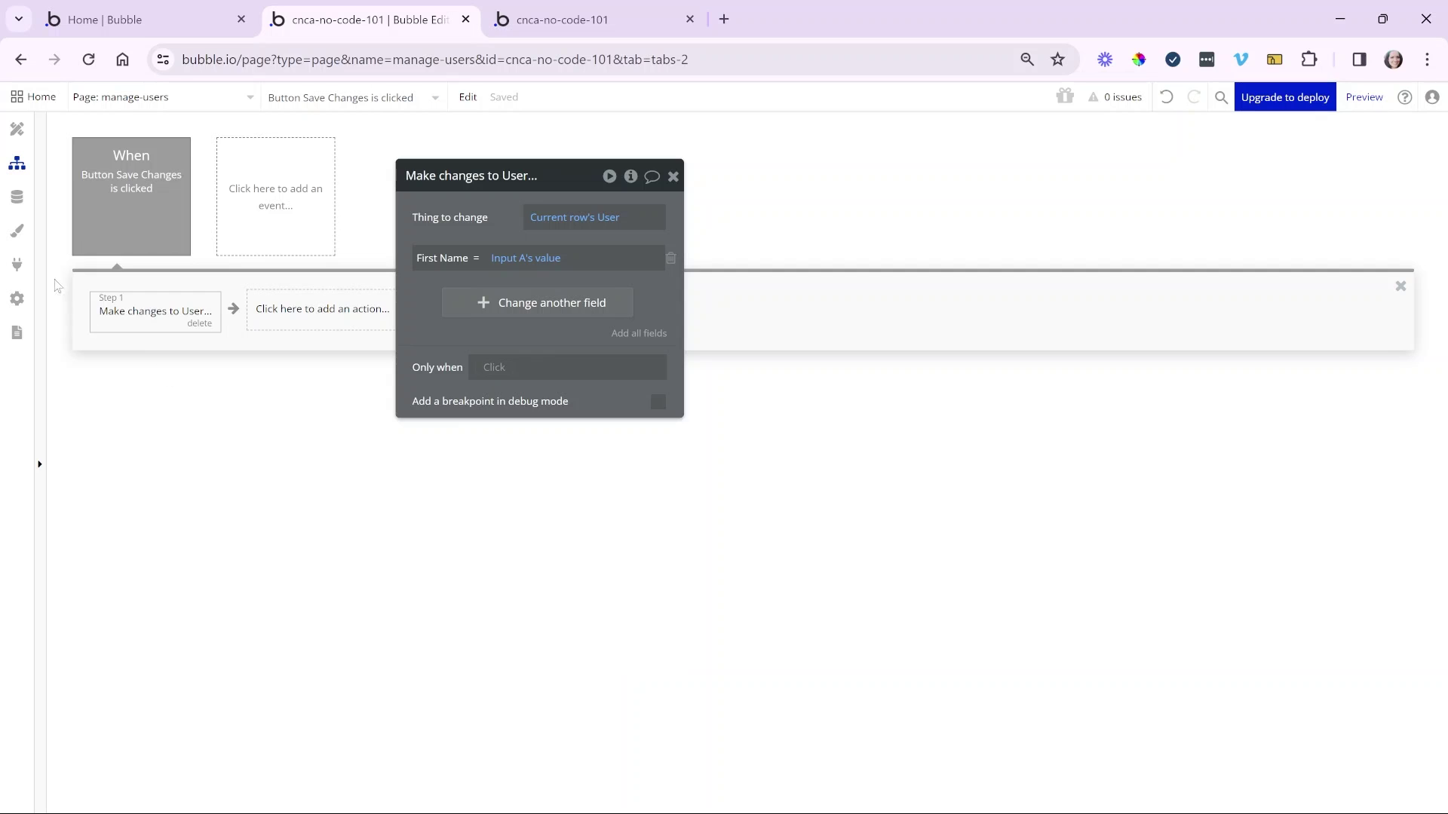
click(22, 233)
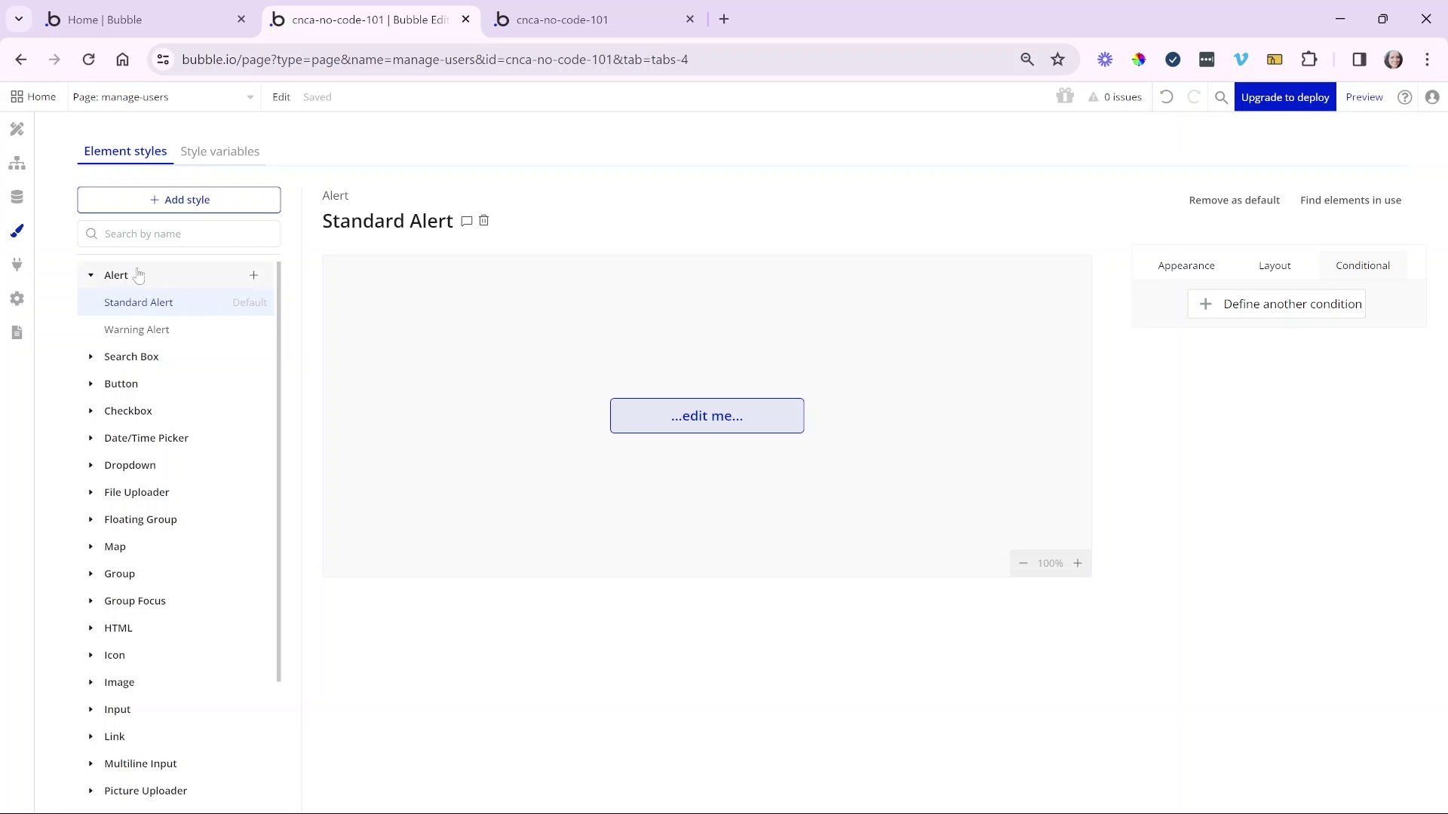
- Browse the Flat, Outline and Primary Button styles, settling on Outline Button
click(163, 386)
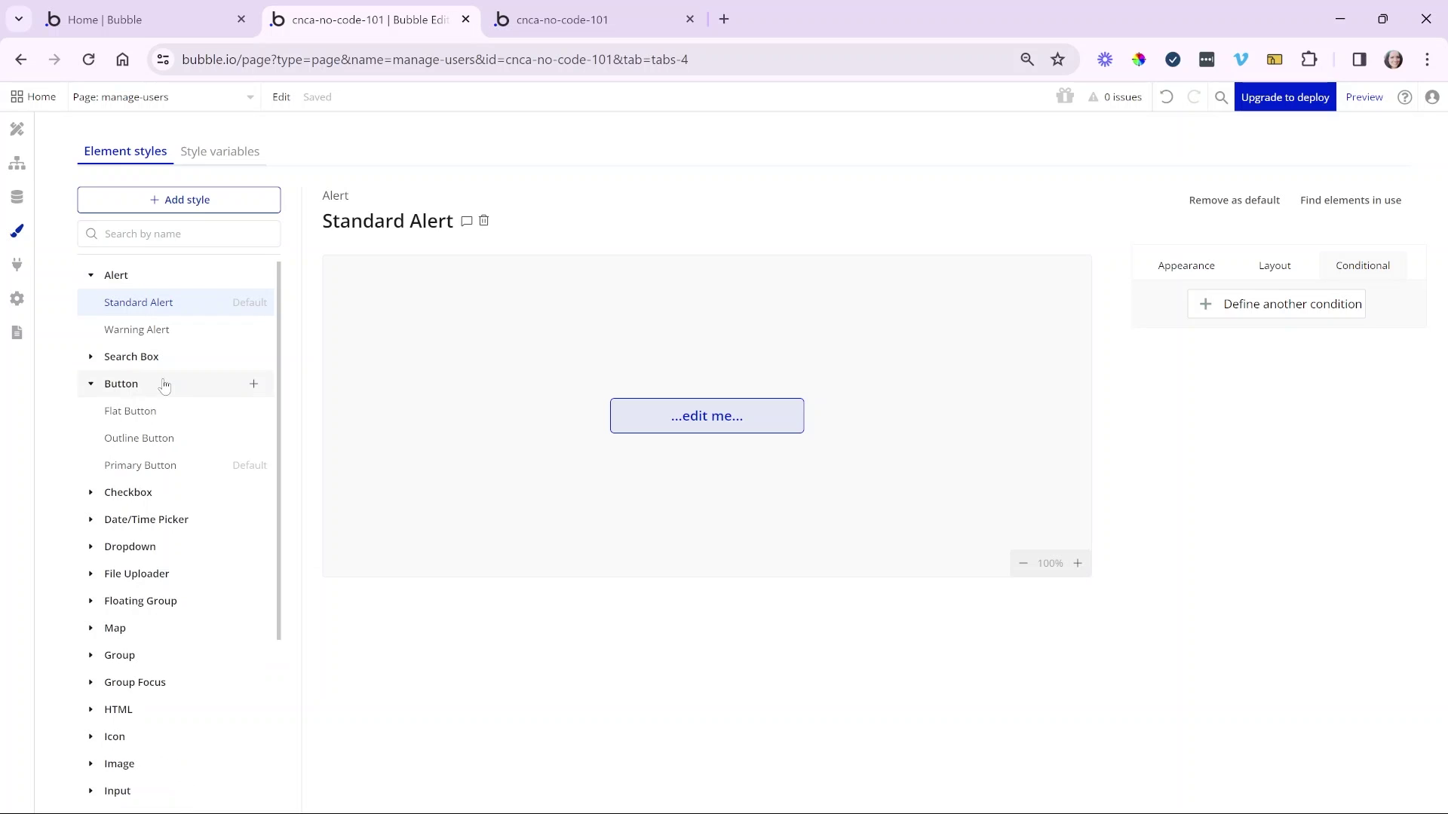
click(169, 419)
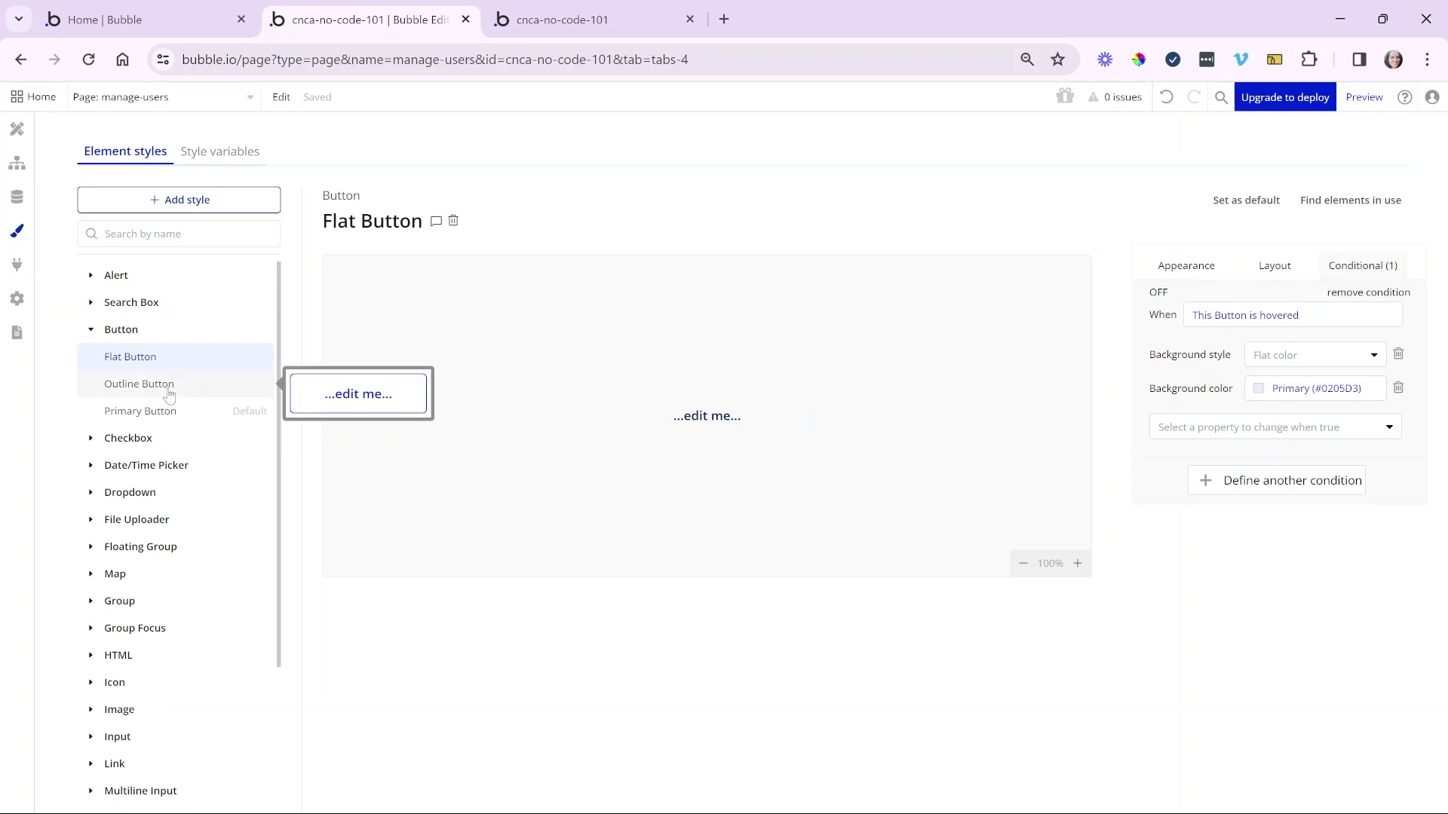
click(169, 390)
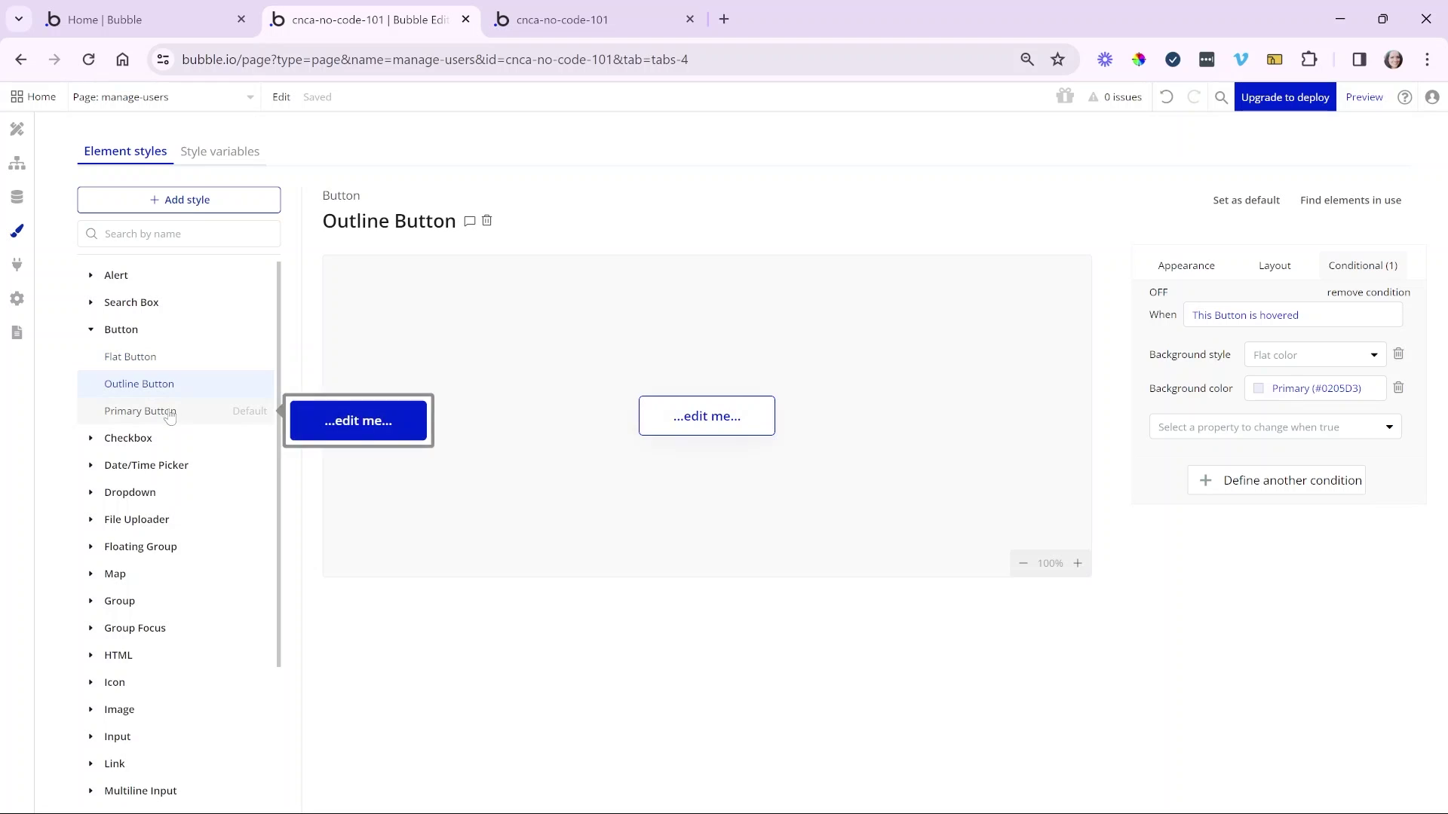
click(171, 414)
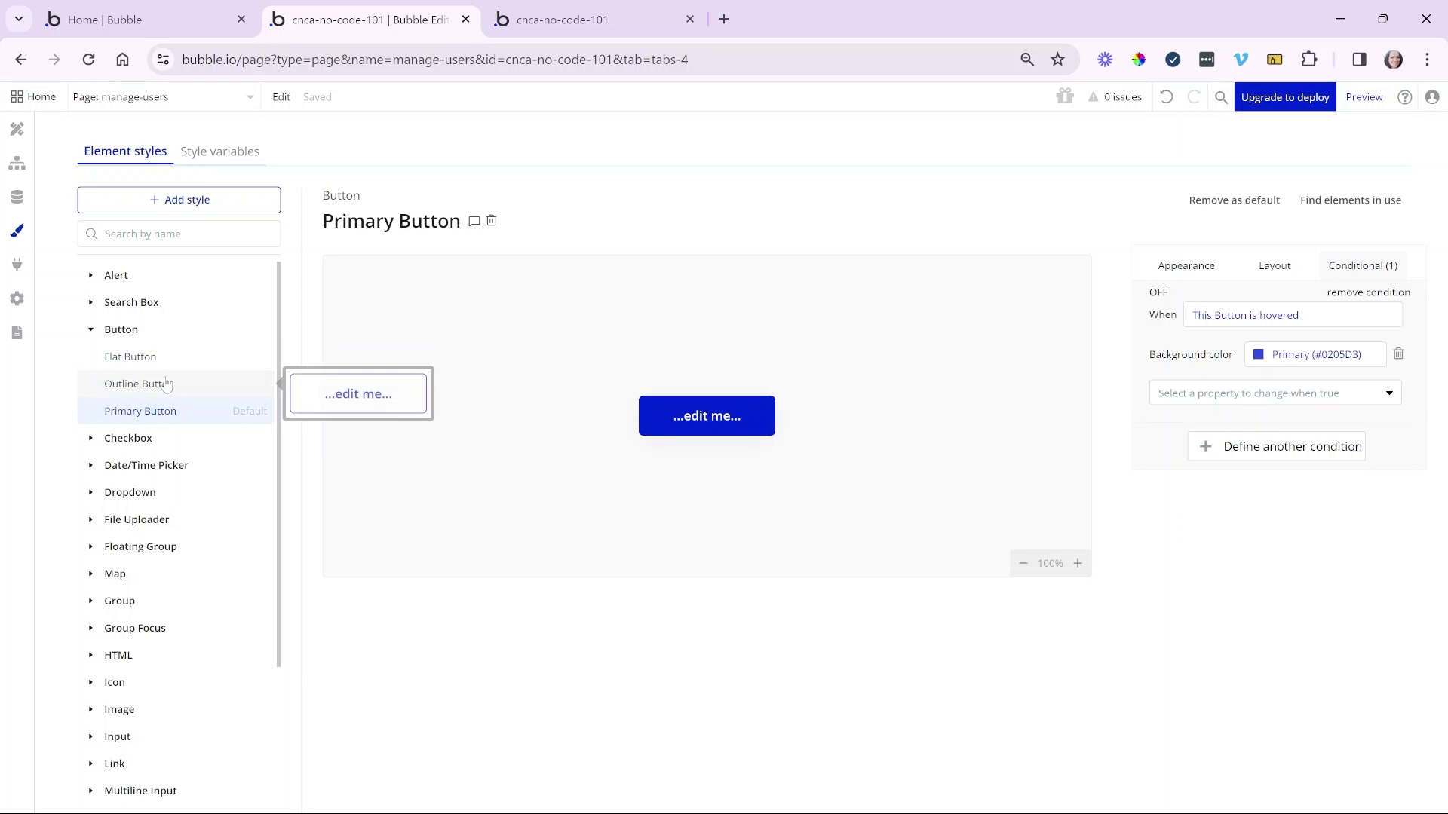
click(167, 382)
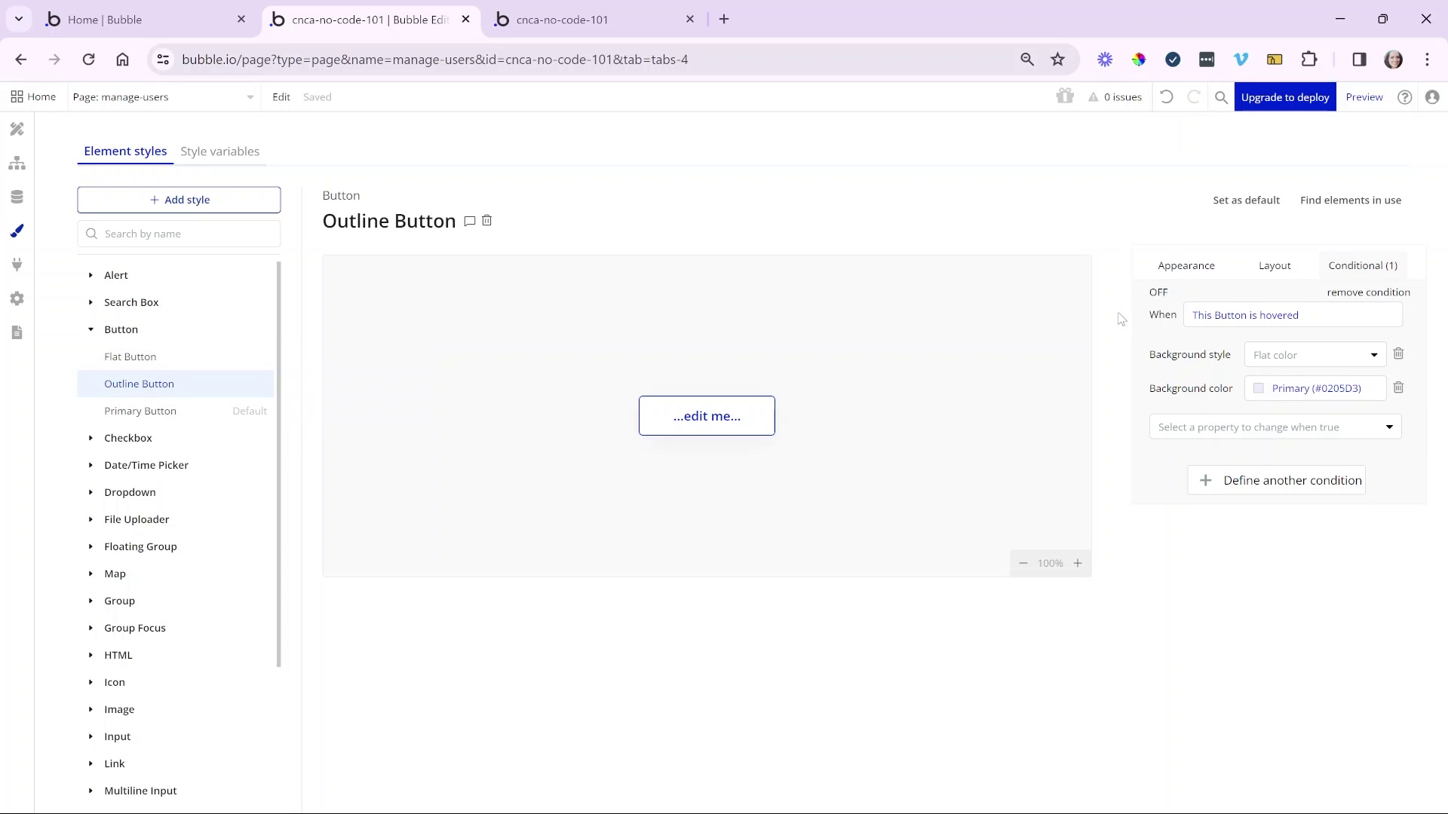
- Review Outline Button's appearance, padding and hover condition settings, then the app's font and colour variables
click(1175, 272)
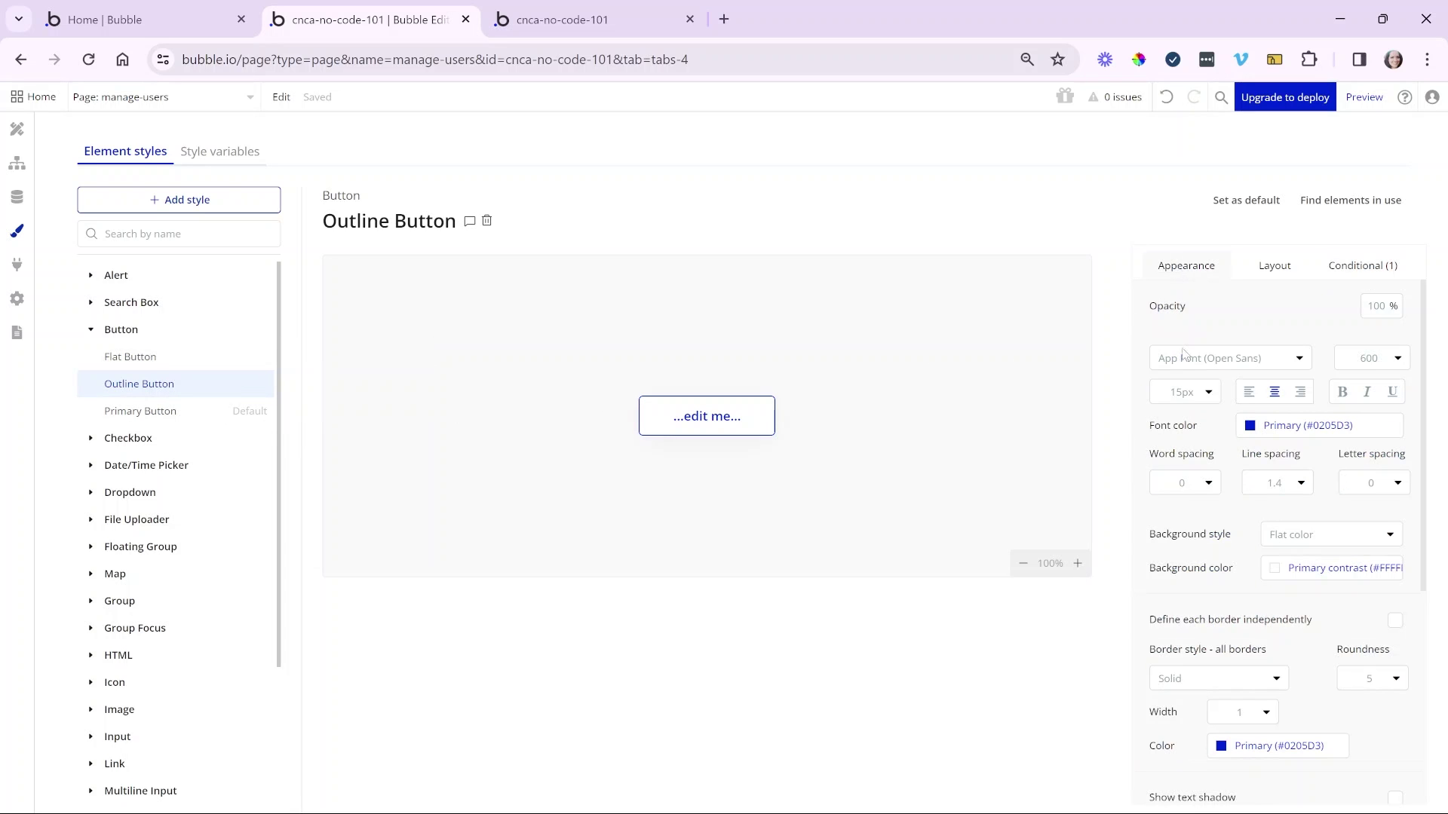
scroll(1316, 305, down, 4)
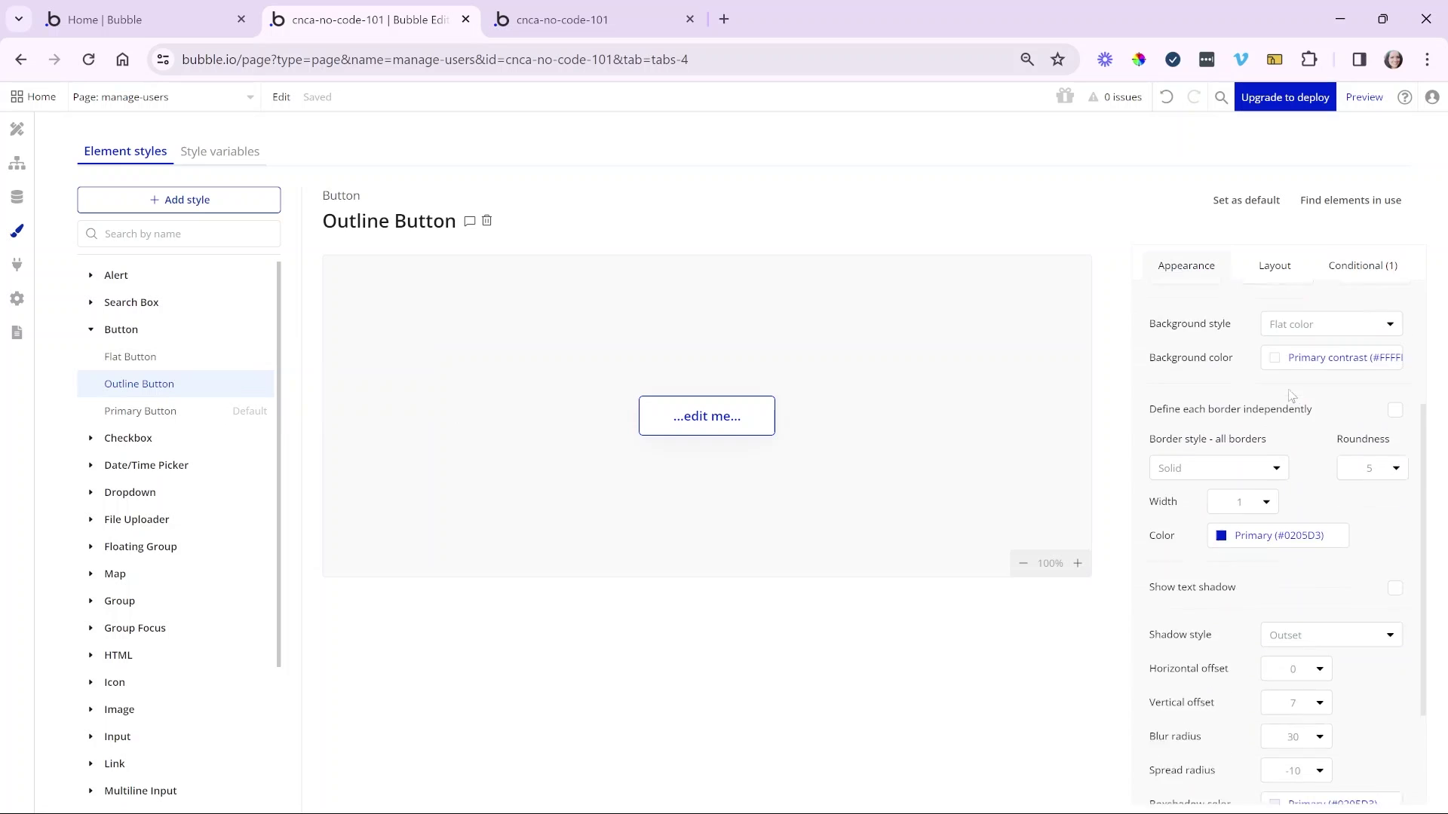
scroll(1315, 299, up, 4)
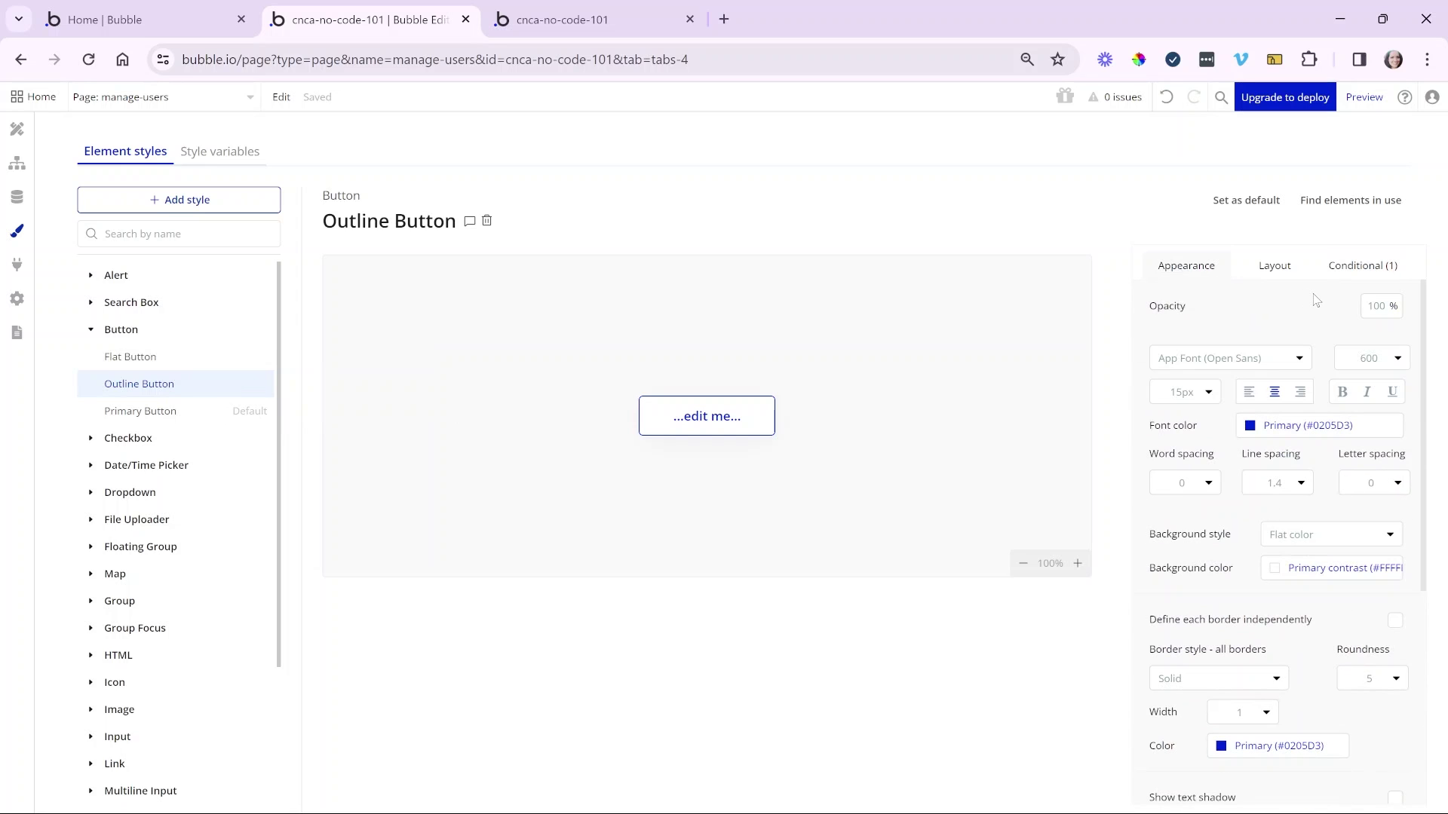
click(1261, 270)
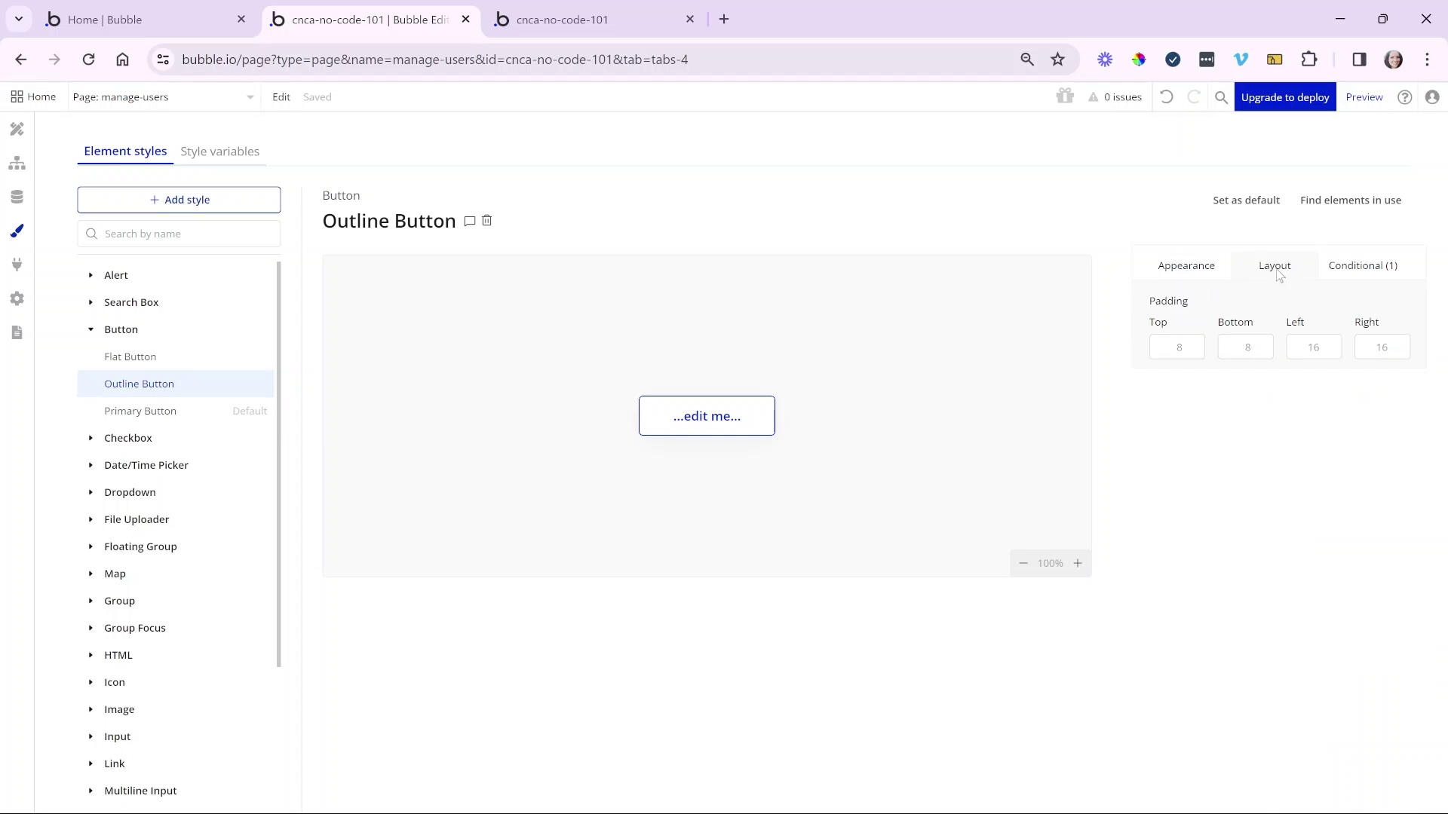
click(1347, 273)
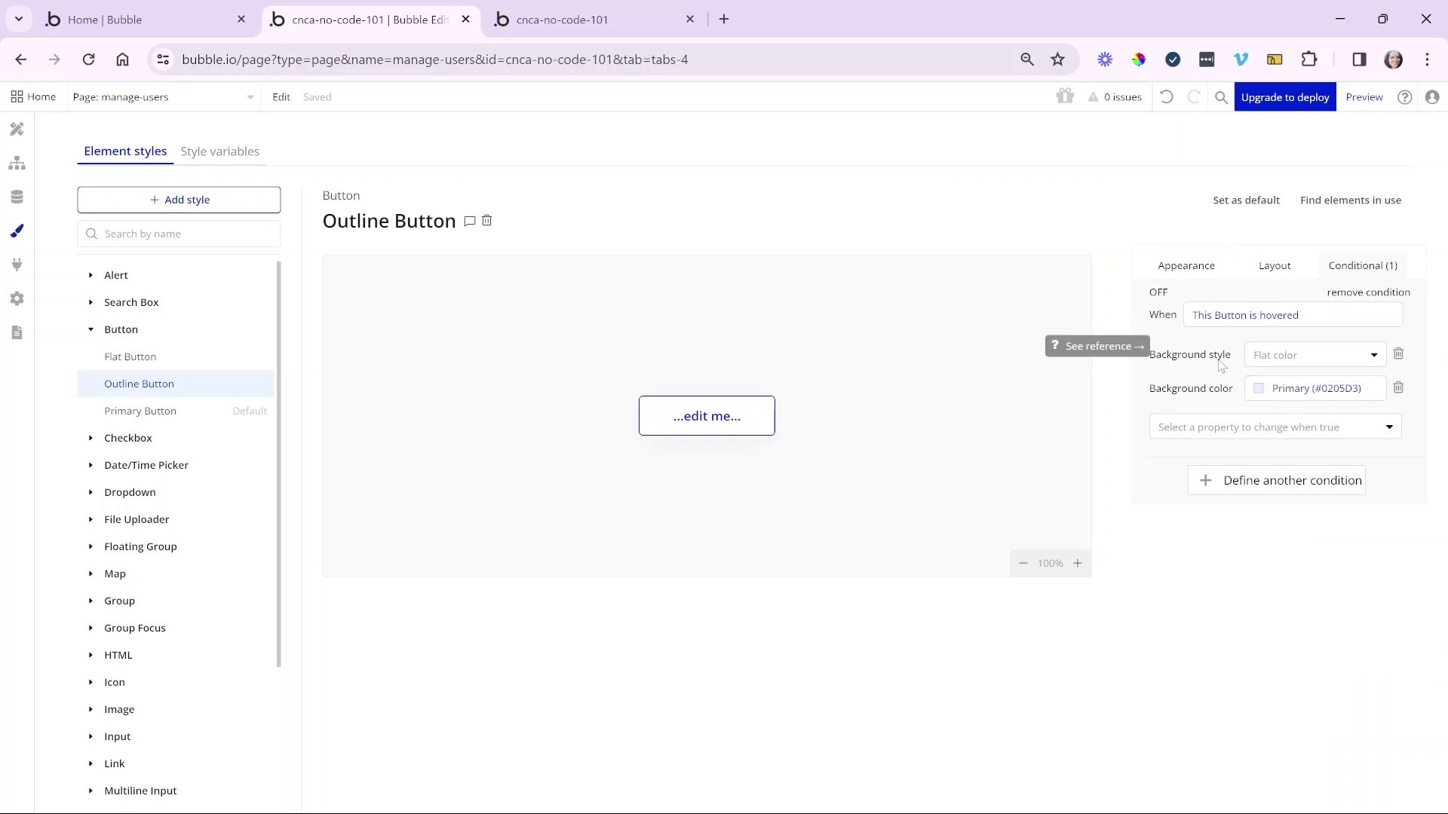
click(1206, 273)
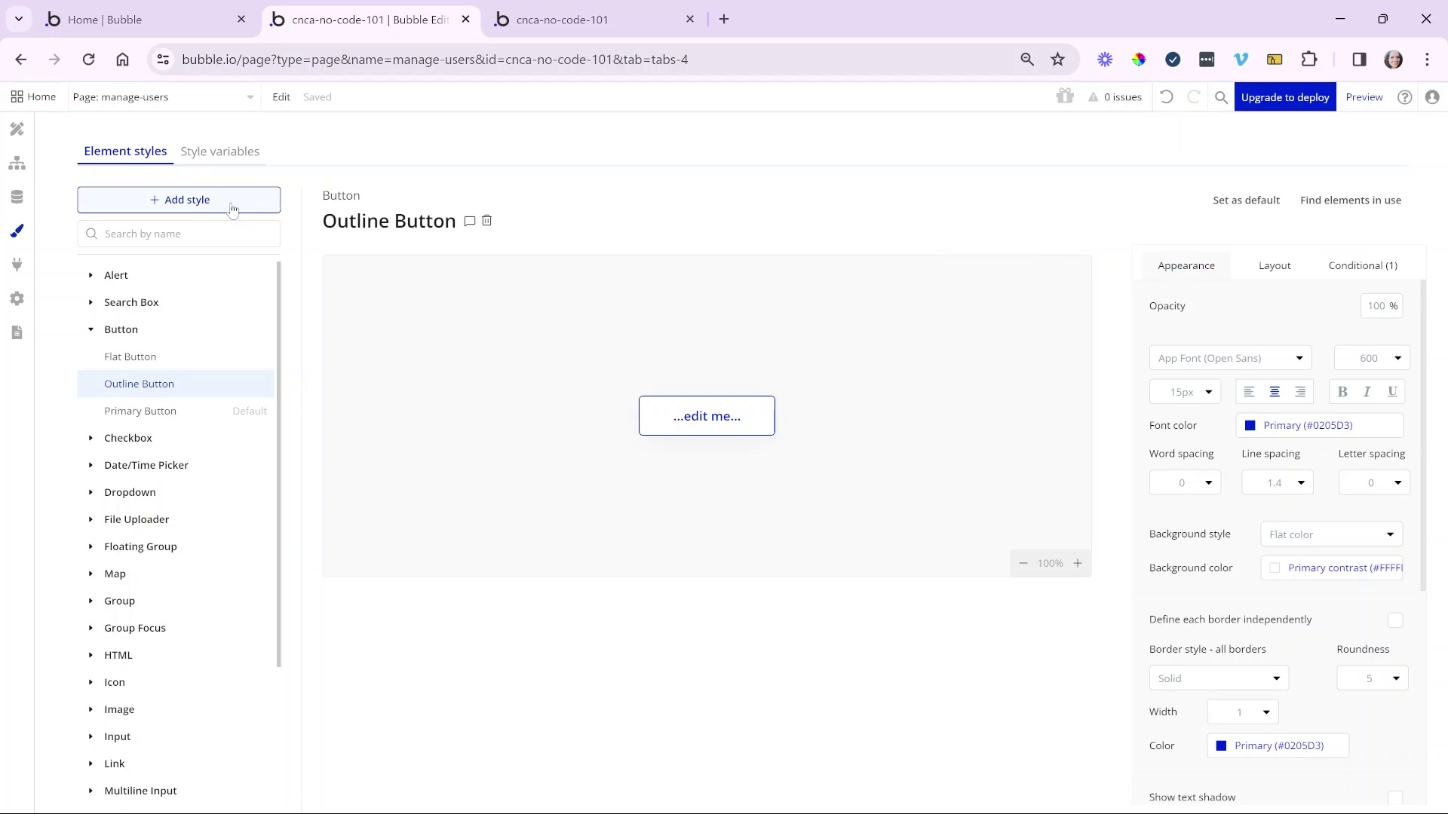
click(236, 160)
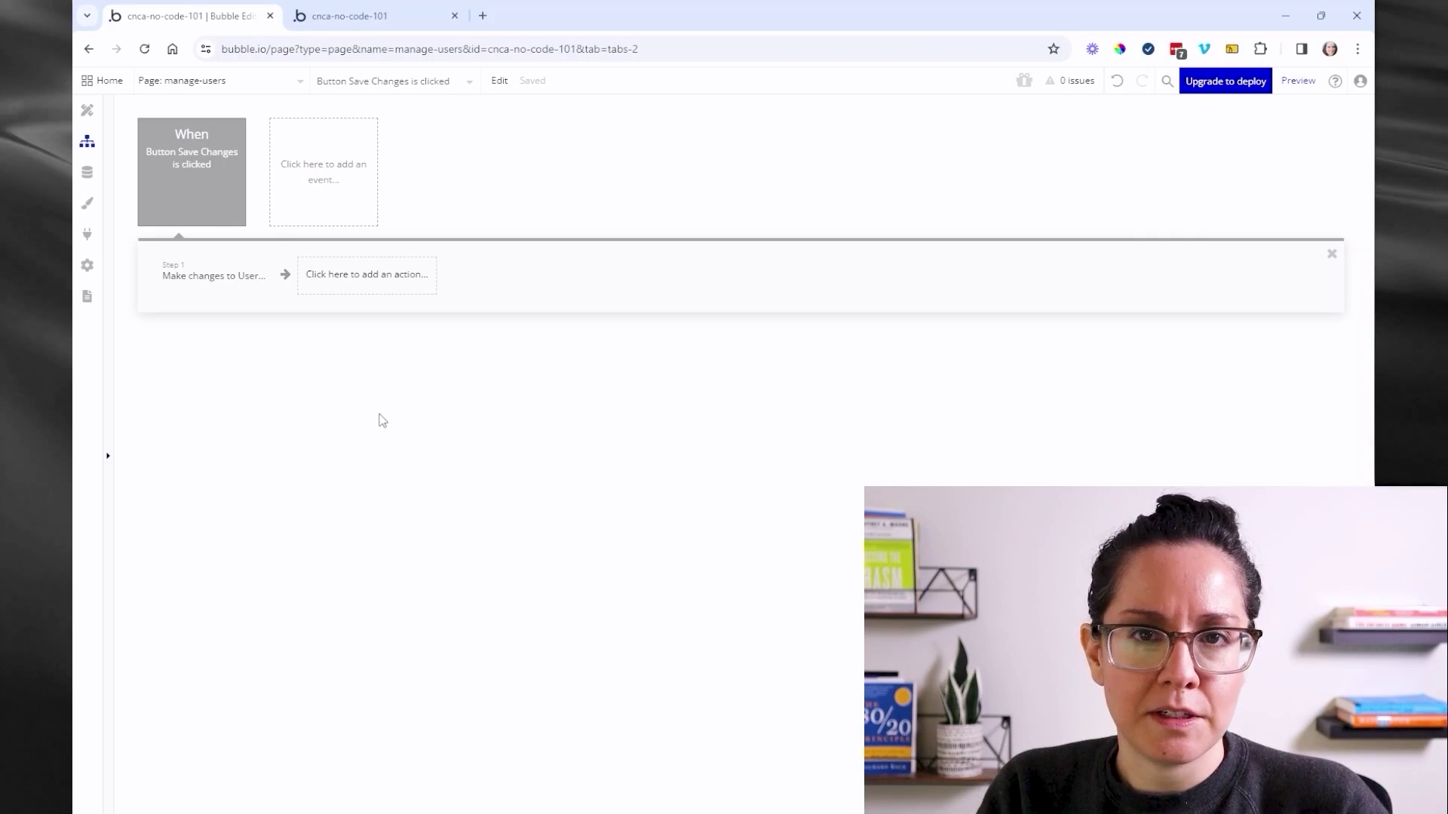
- List the actions available after step 1 of the Save Changes workflow, showing Data actions
click(387, 301)
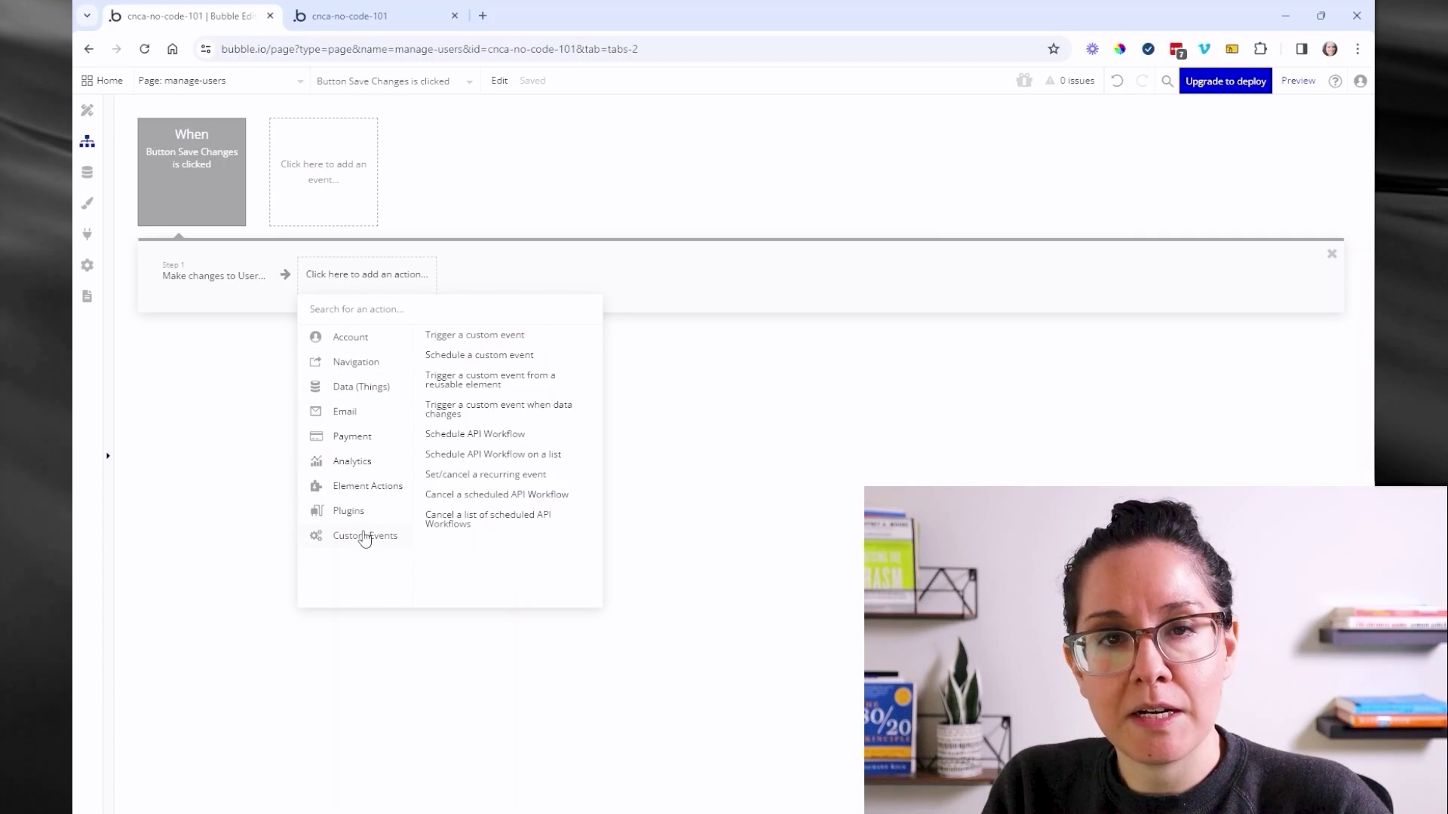
mouse_move(397, 352)
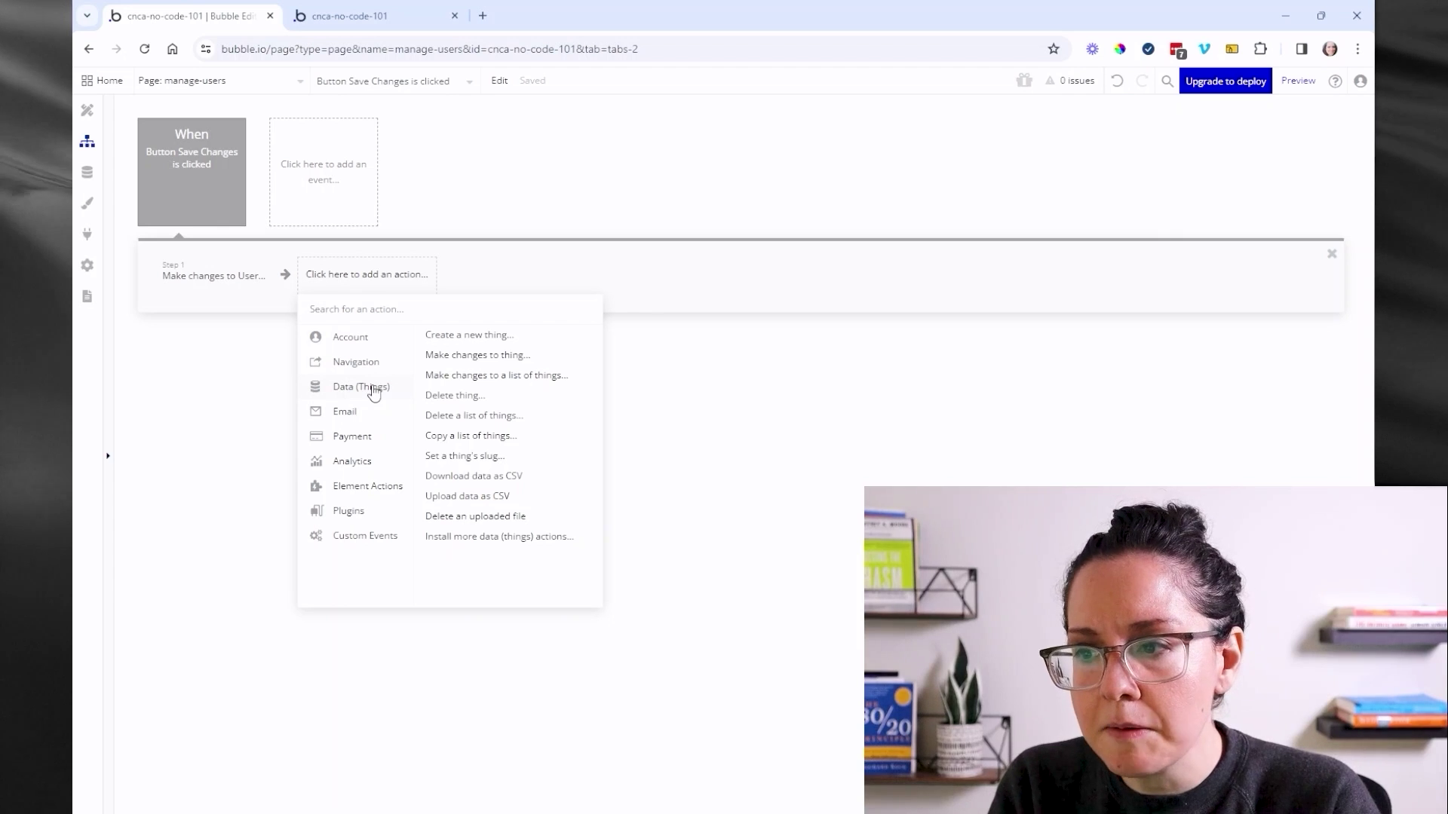
- Browse the Email, Analytics, Element Actions, Plugins and Custom Events action categories
mouse_move(372, 412)
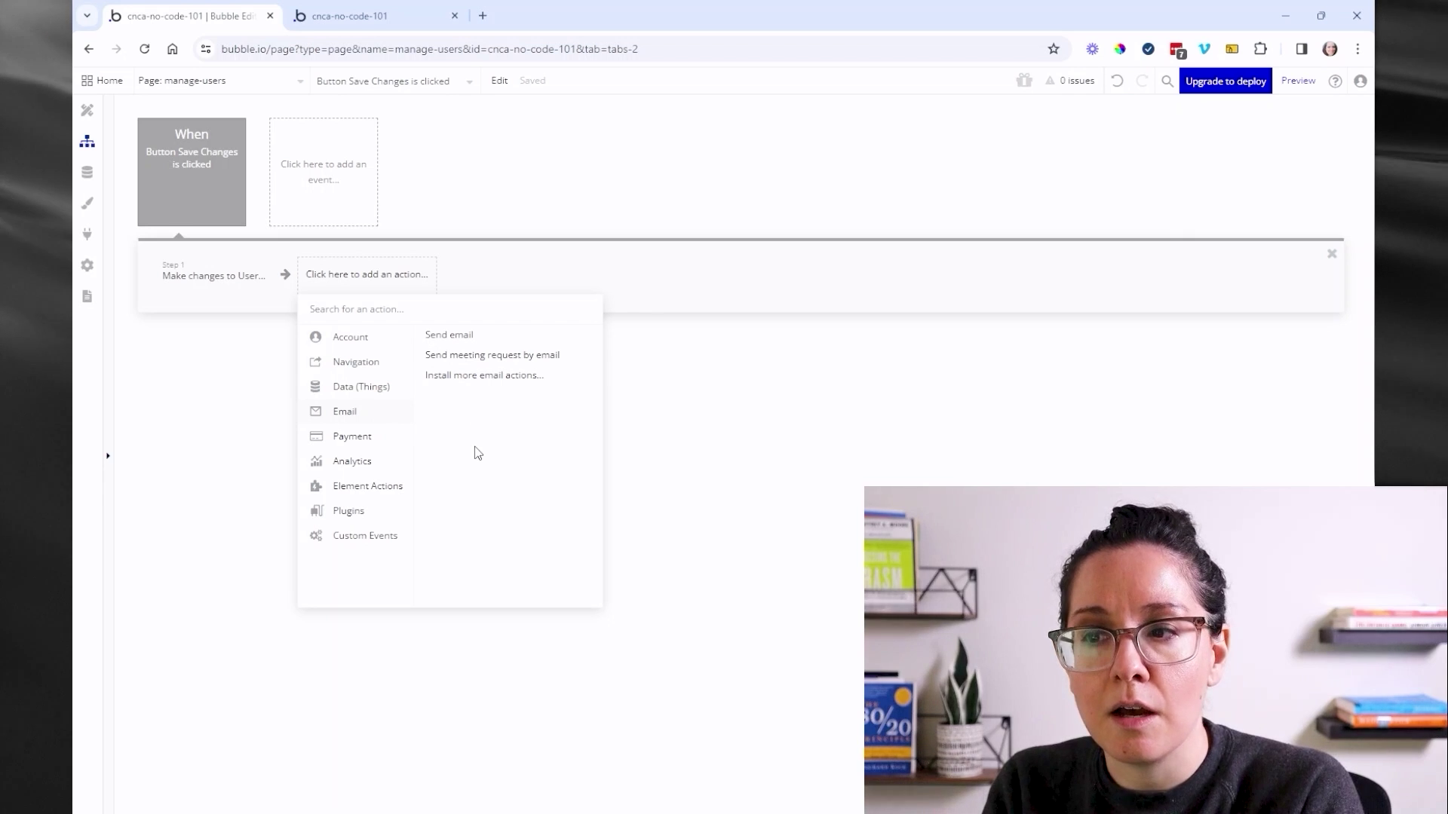
mouse_move(400, 463)
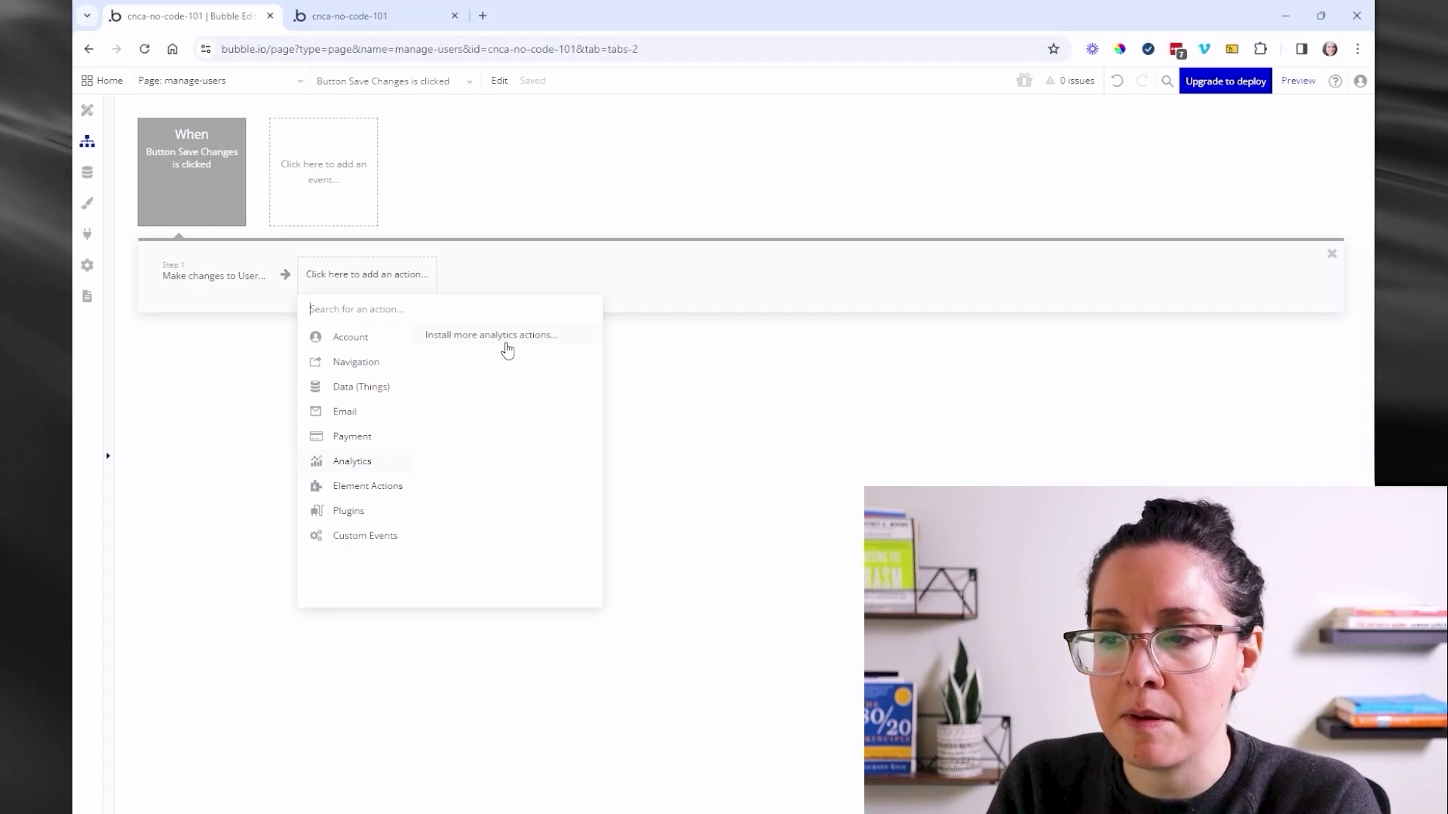
mouse_move(397, 490)
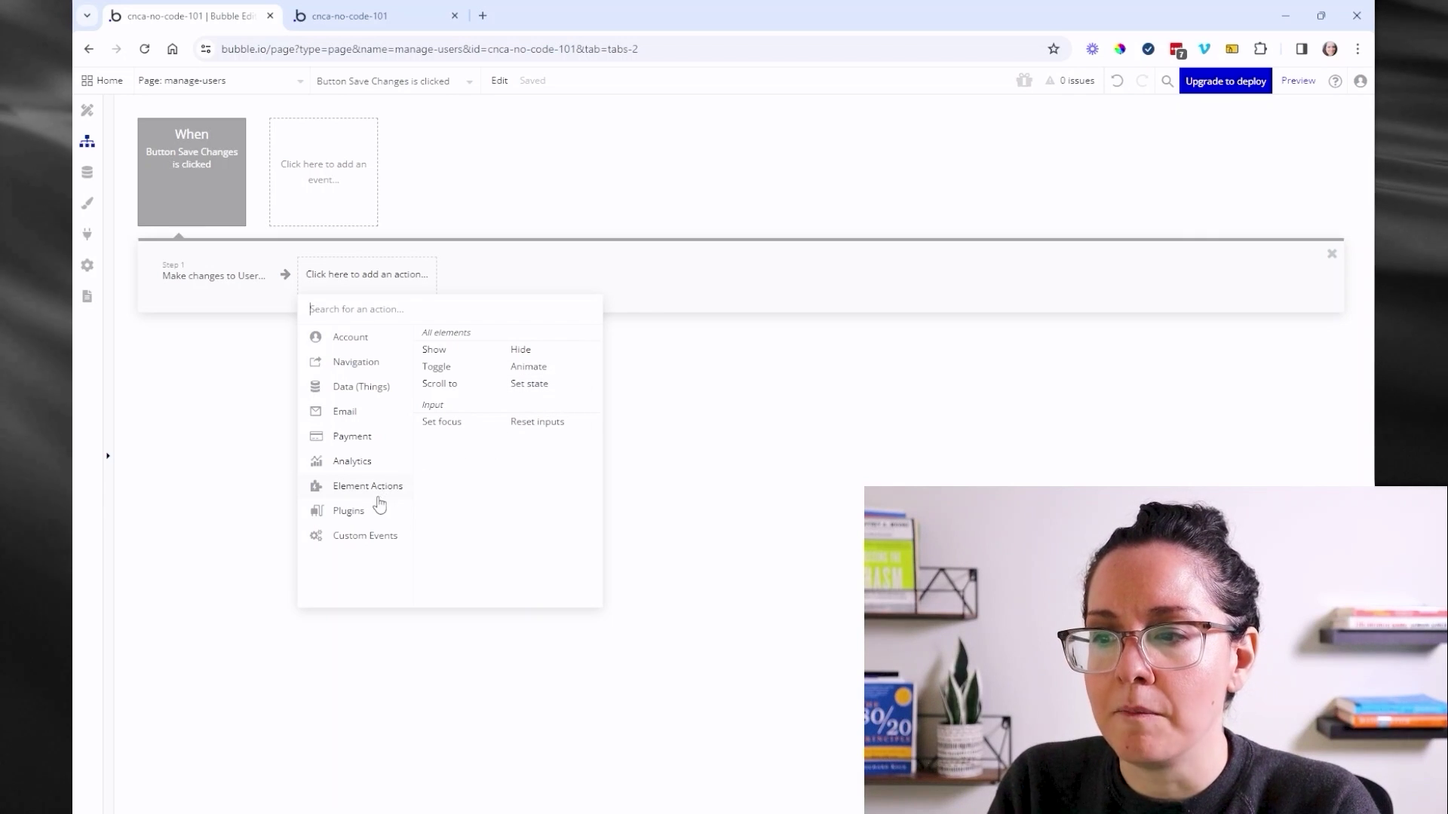
mouse_move(356, 519)
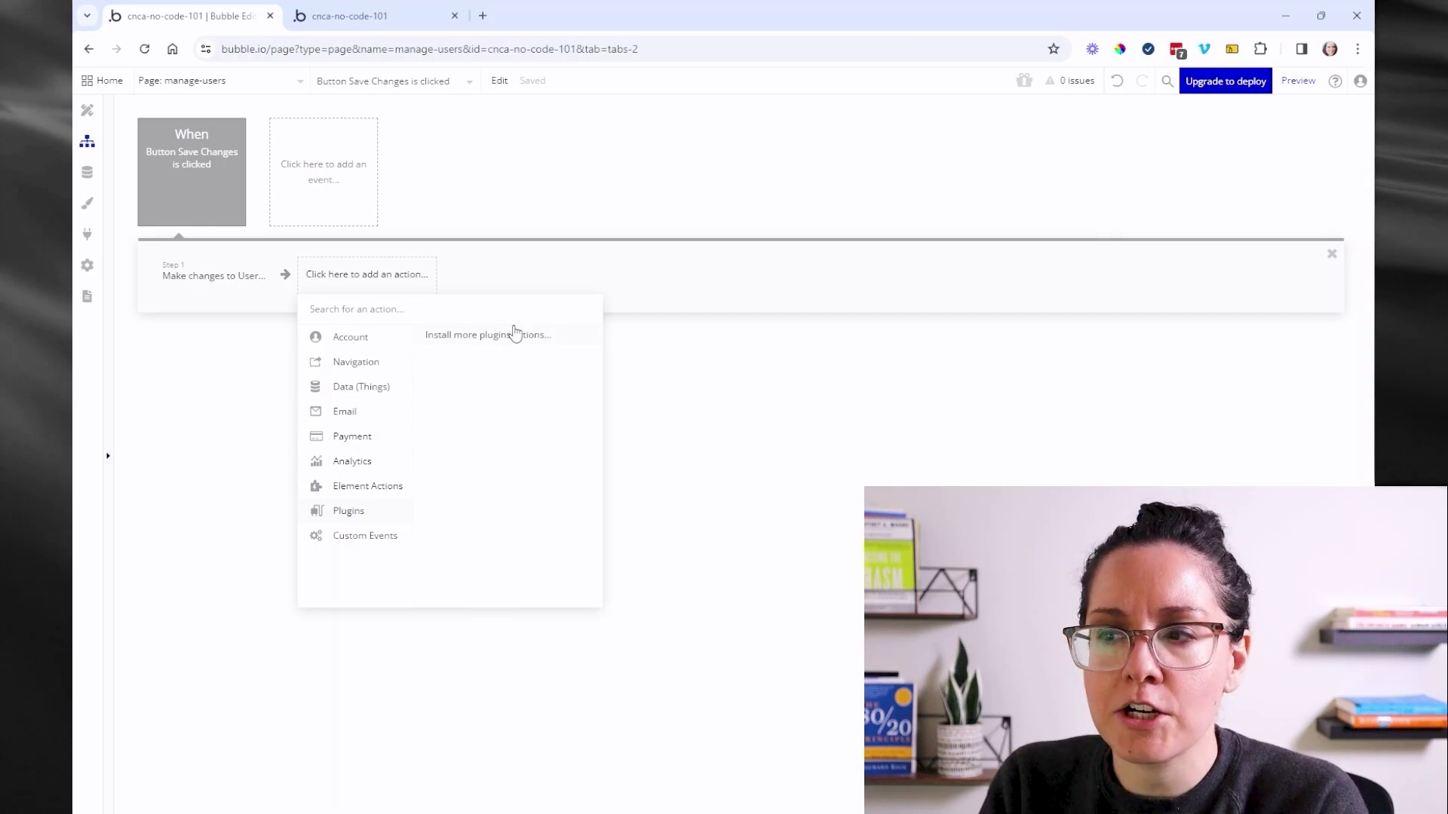
mouse_move(377, 542)
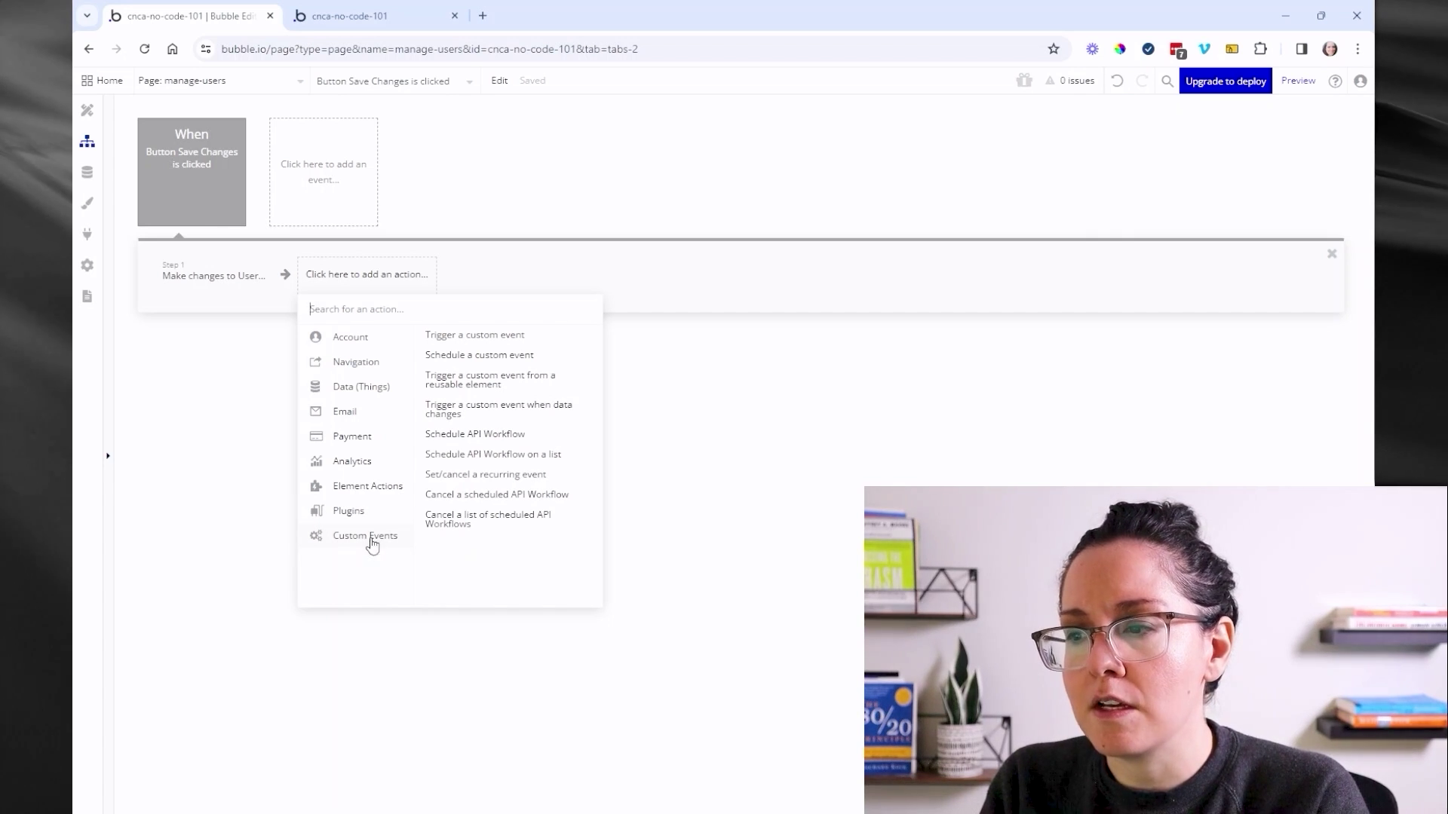
- Close the action list, glance at new-workflow event types, and open the App plan settings
click(352, 232)
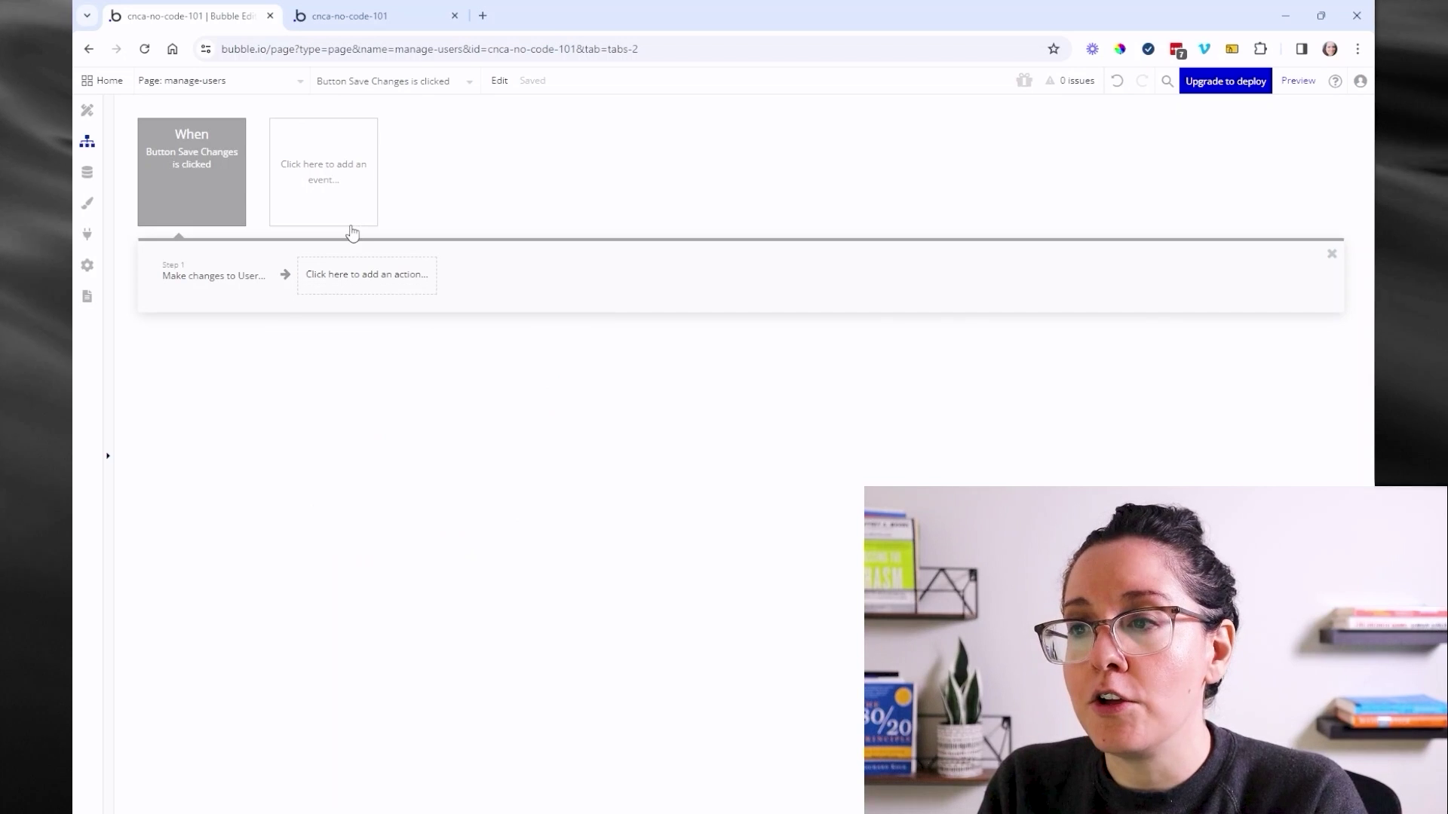
click(356, 201)
mouse_move(344, 339)
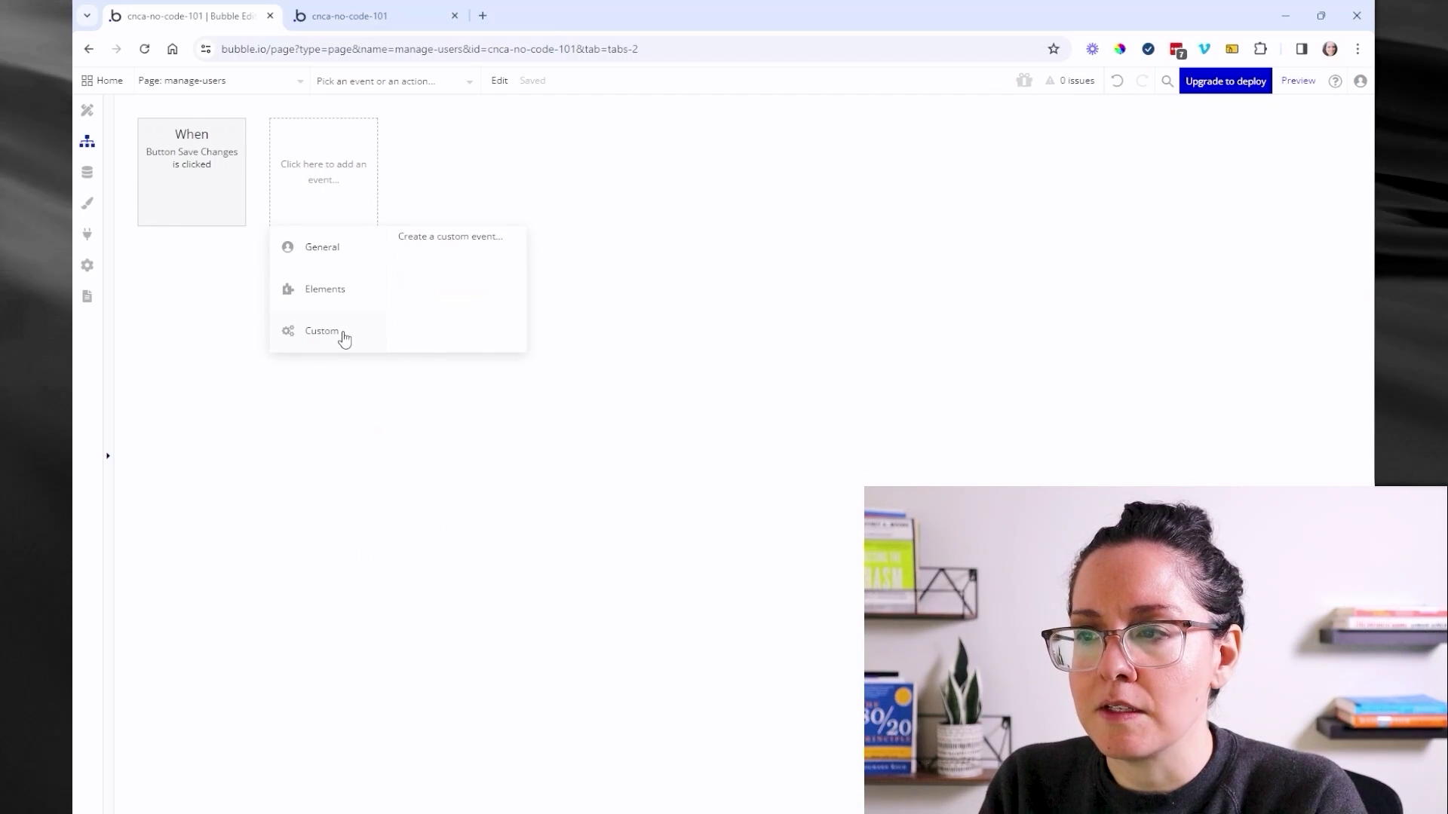
mouse_move(344, 248)
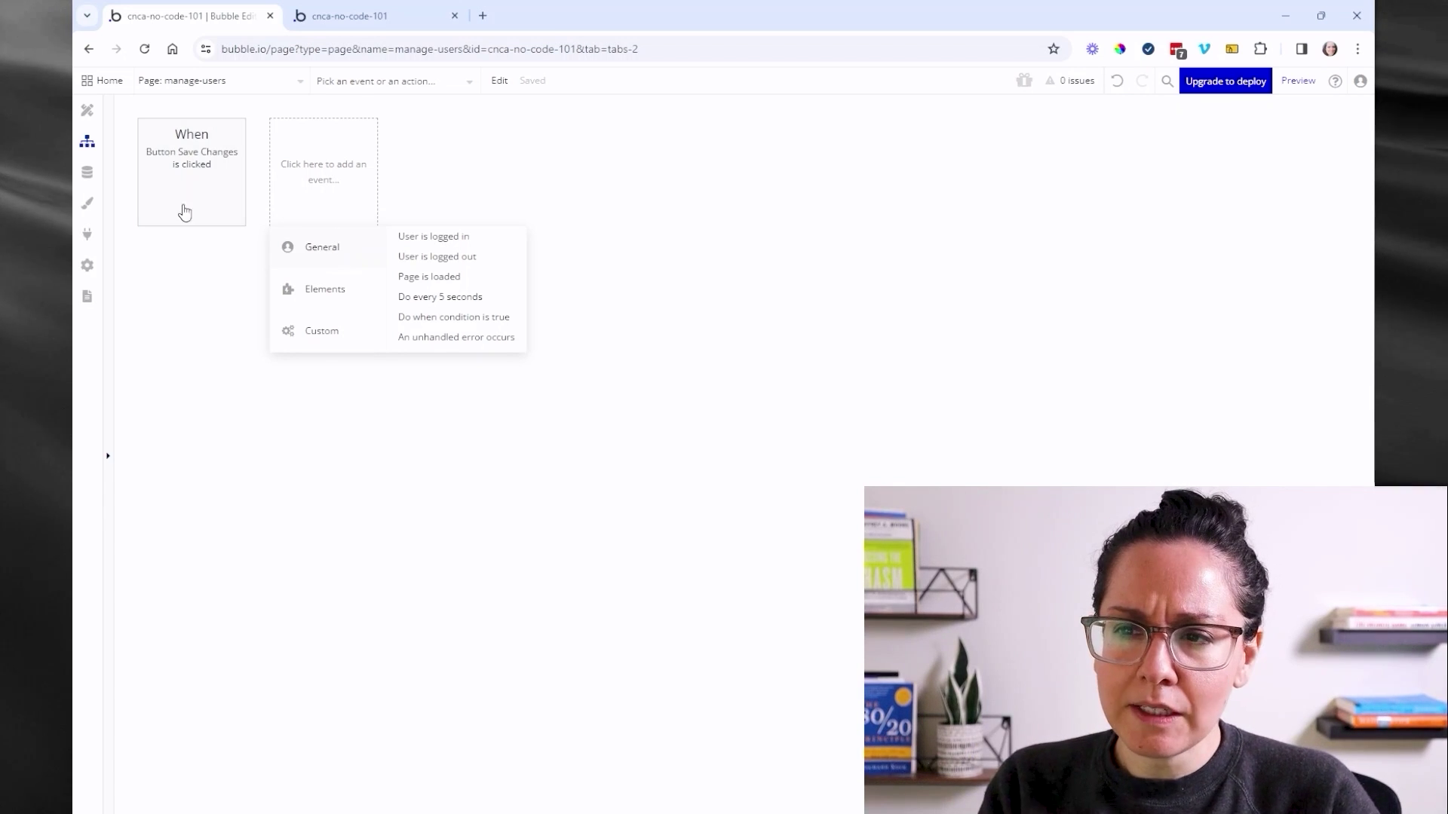
click(89, 267)
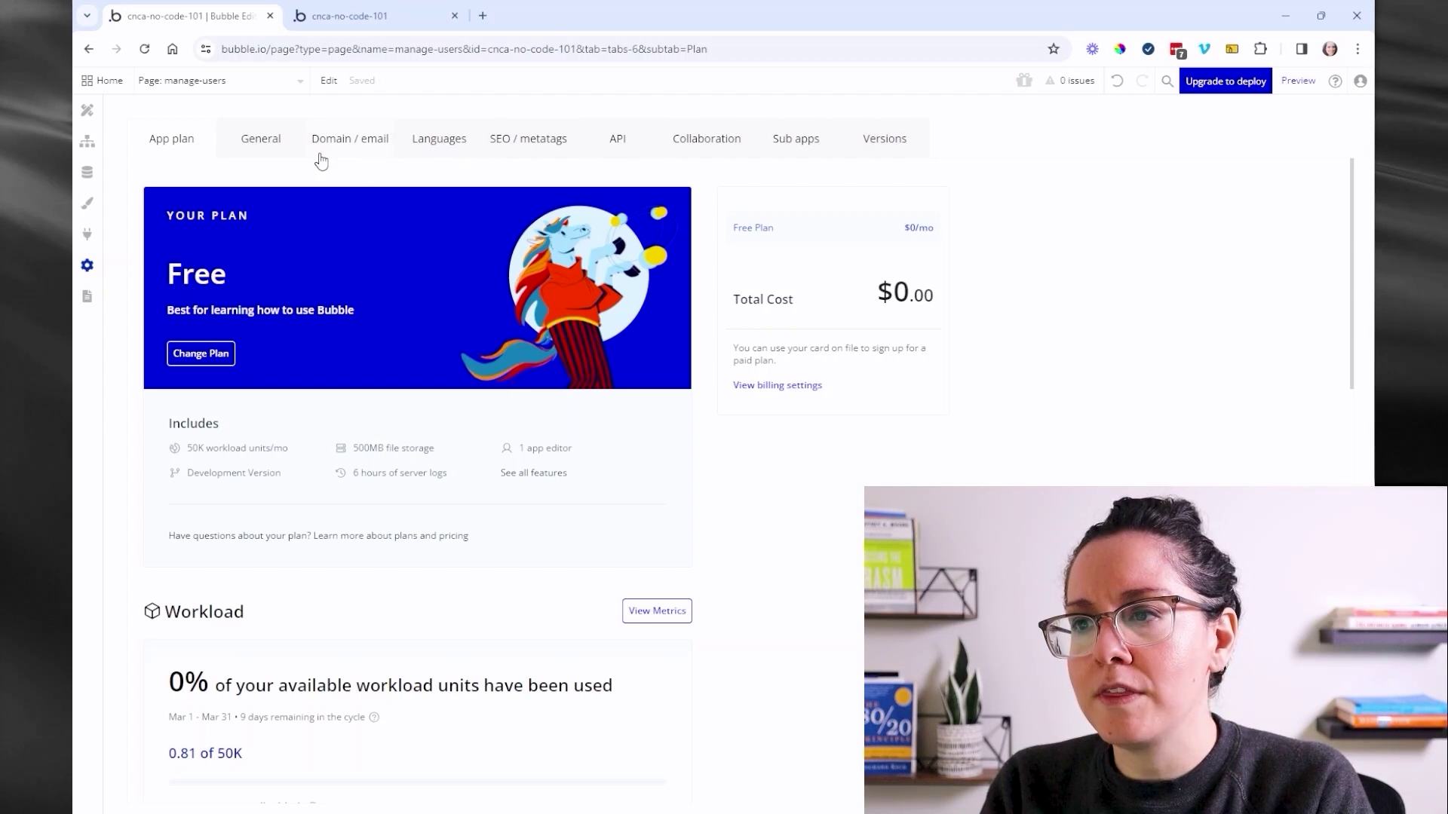
- Browse the General and Domain / email settings, ending on Languages with English (en_us) primary
click(286, 147)
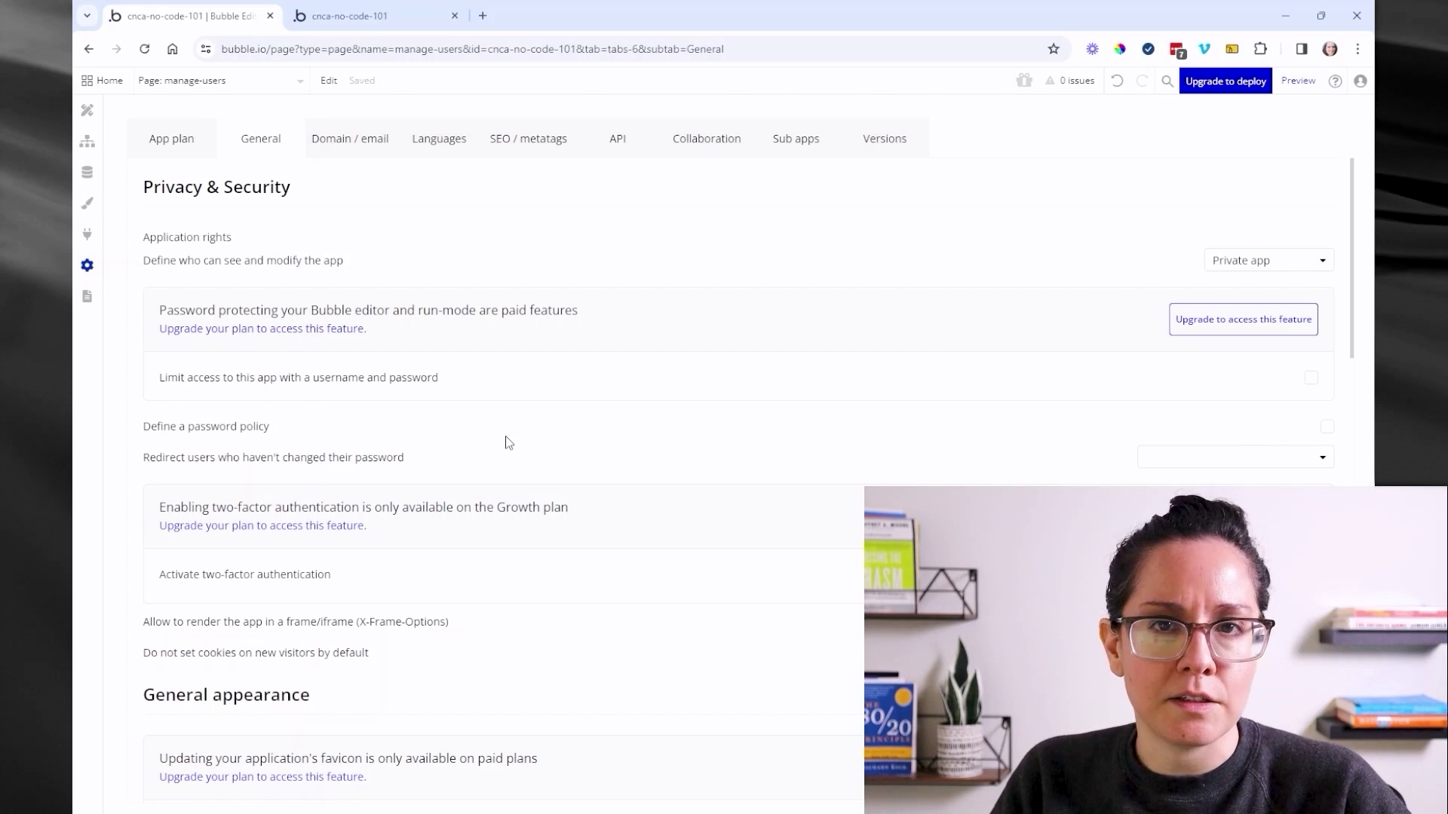
scroll(513, 468, down, 4)
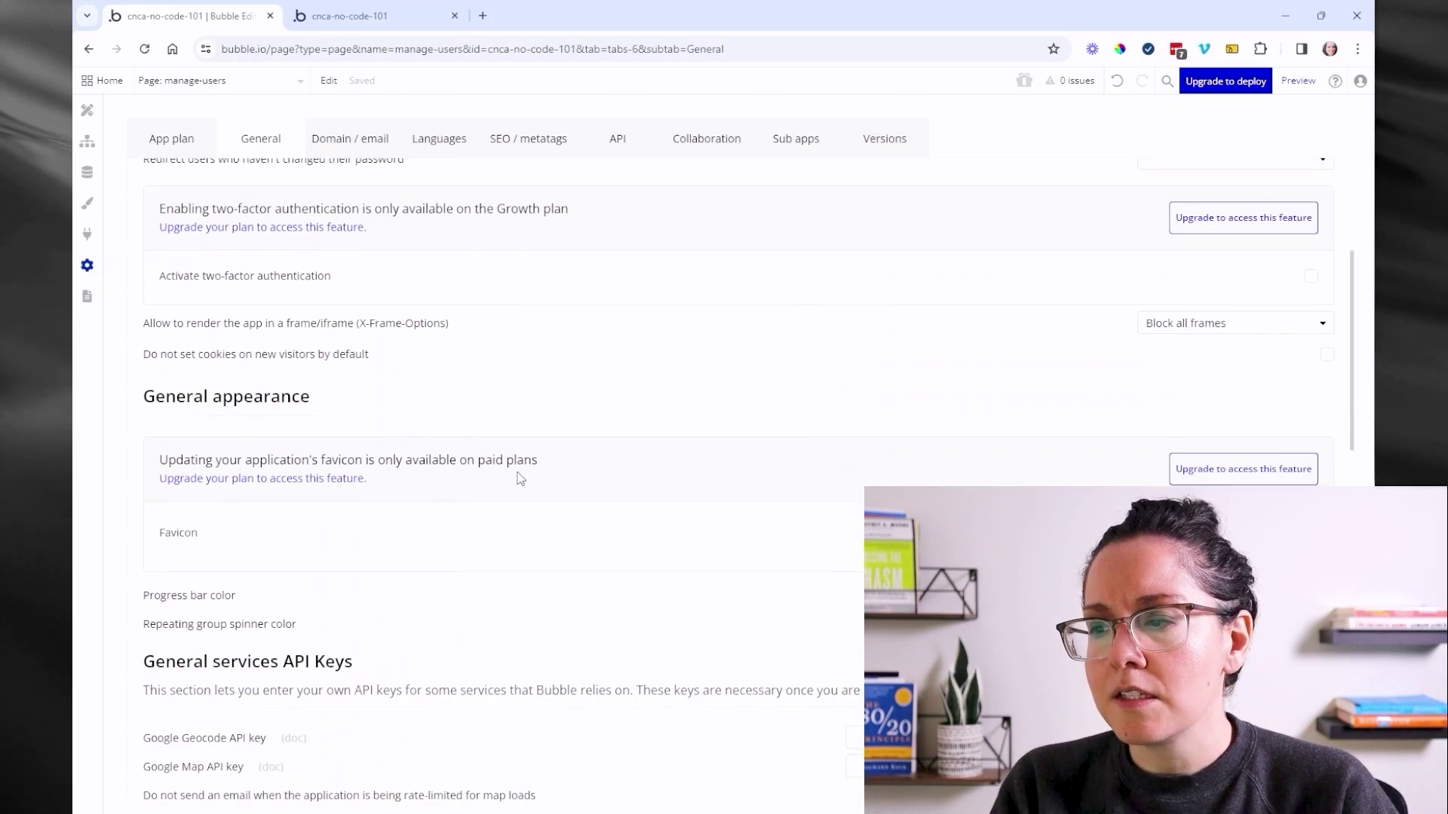
scroll(521, 483, down, 2)
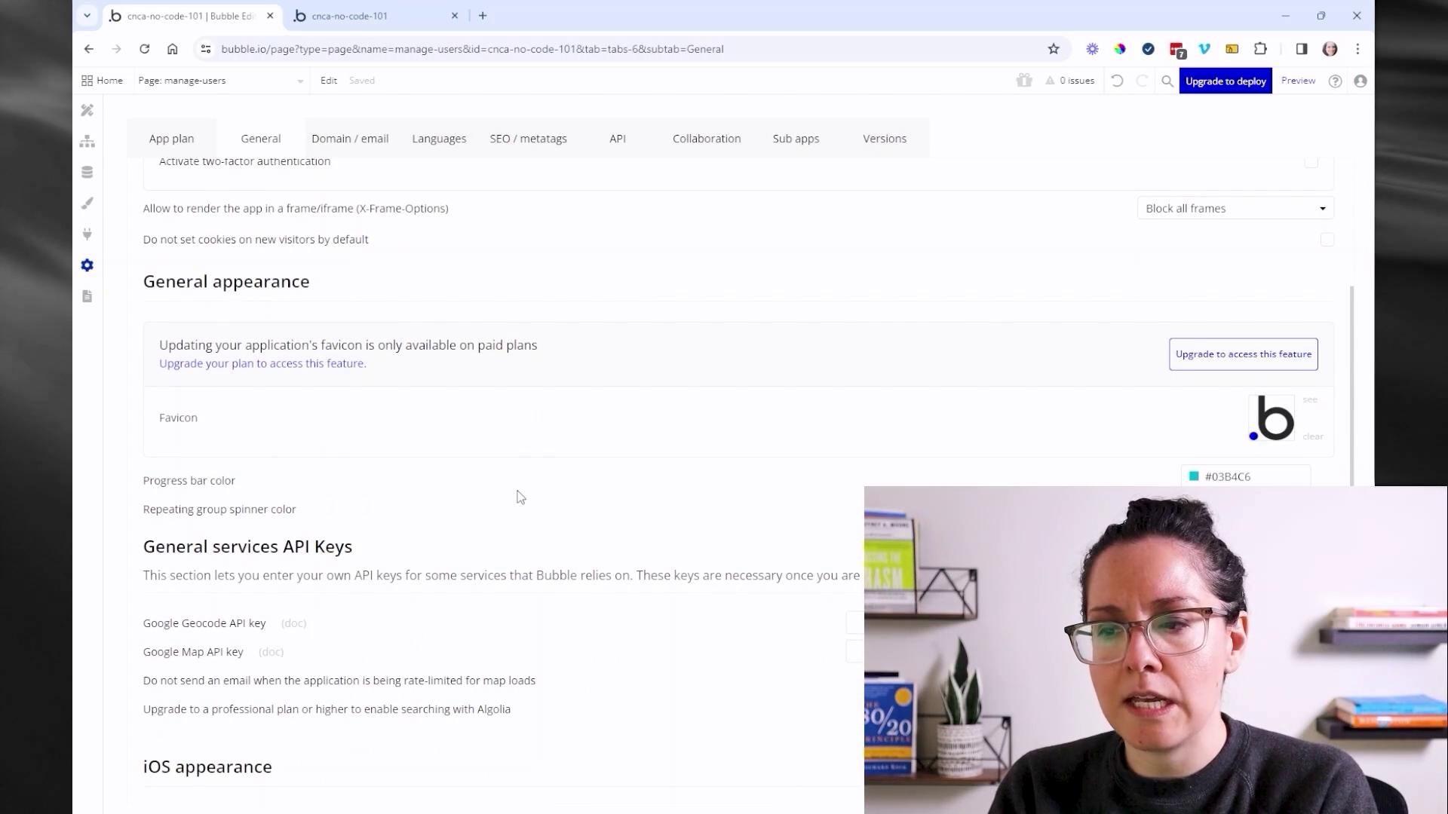
scroll(520, 498, down, 3)
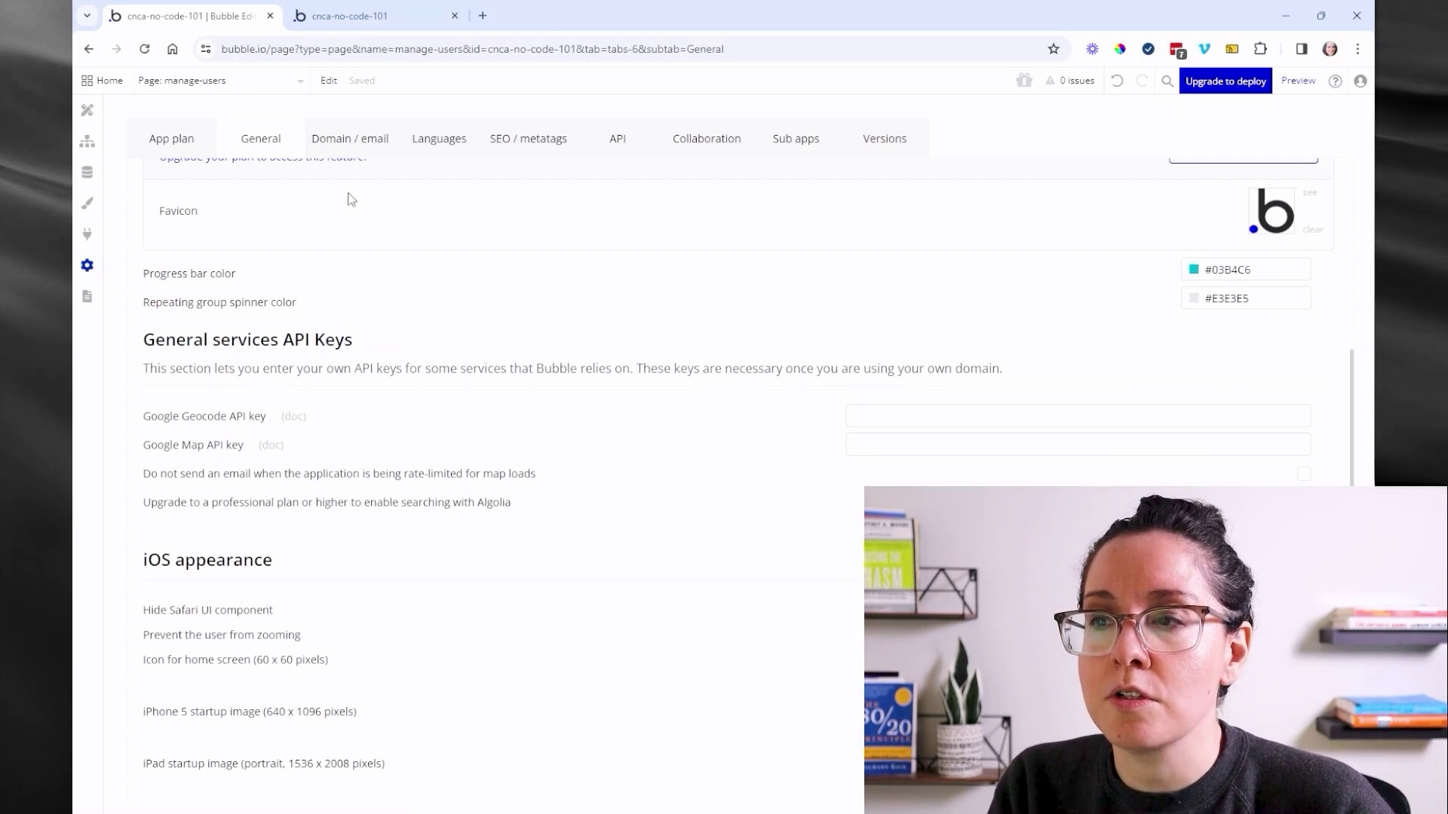
click(353, 143)
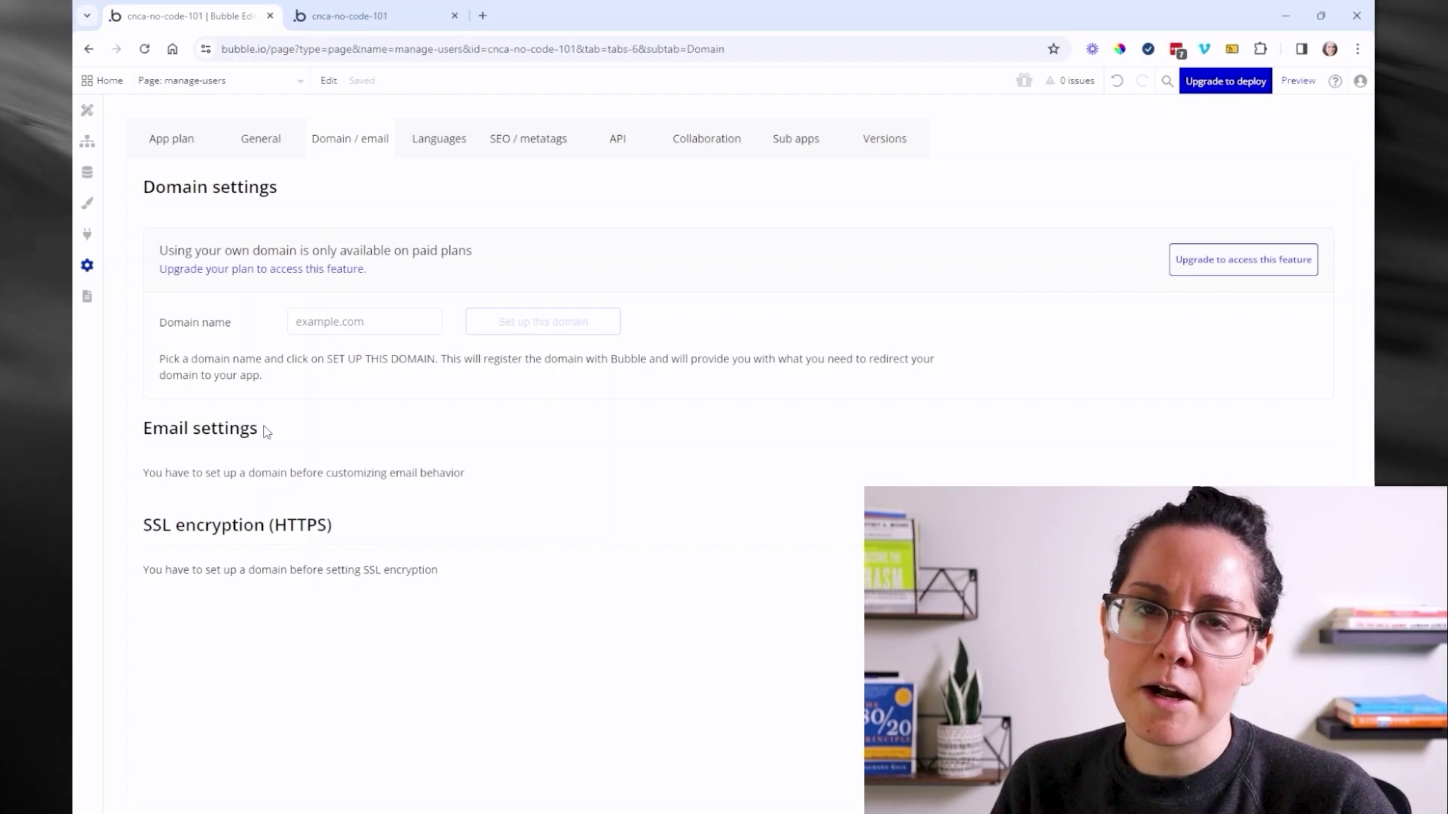
click(429, 146)
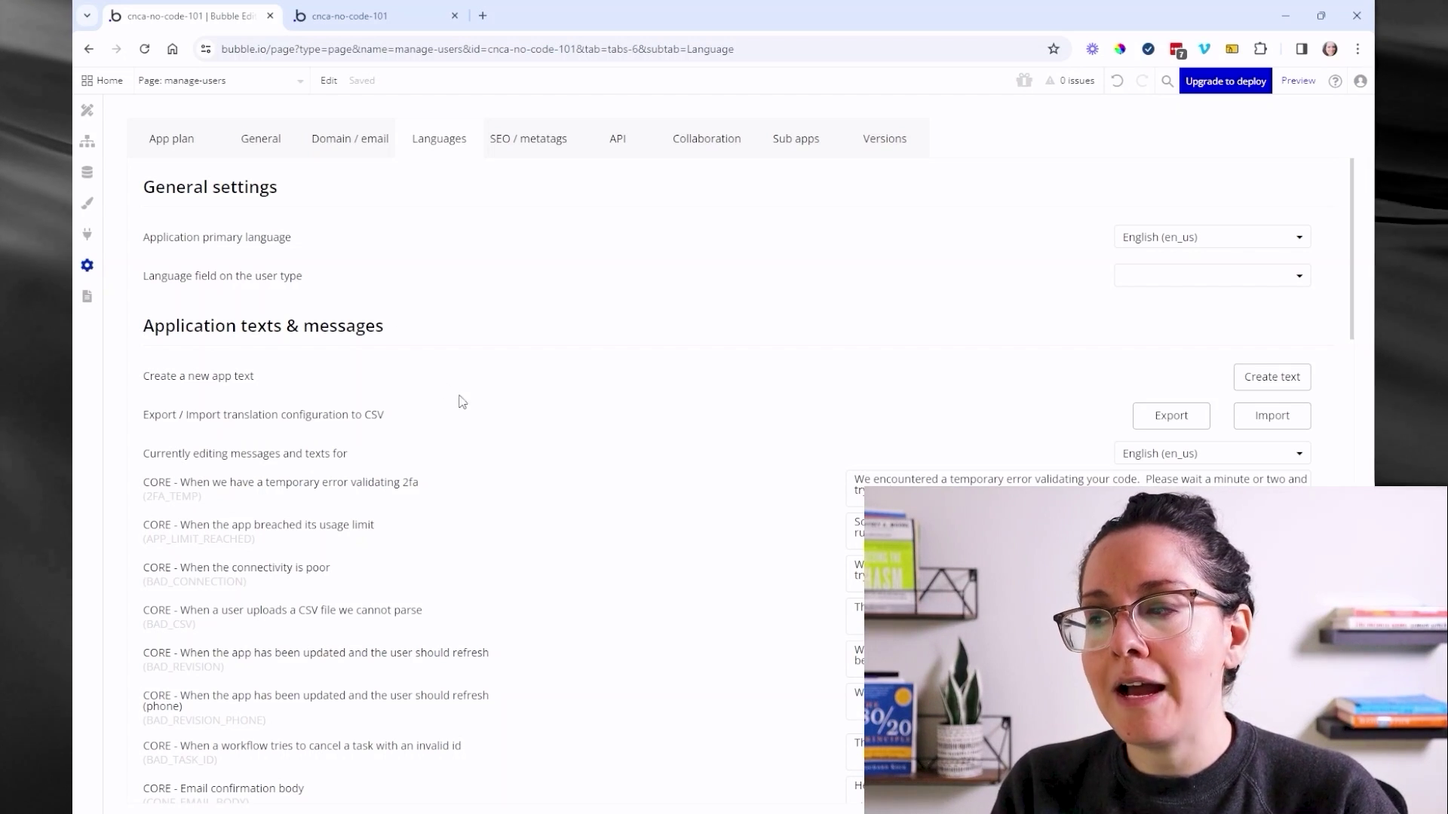
- Scroll the Languages settings, browse the app-text language dropdown, then view SEO / metatags
scroll(572, 445, down, 1)
scroll(573, 445, down, 2)
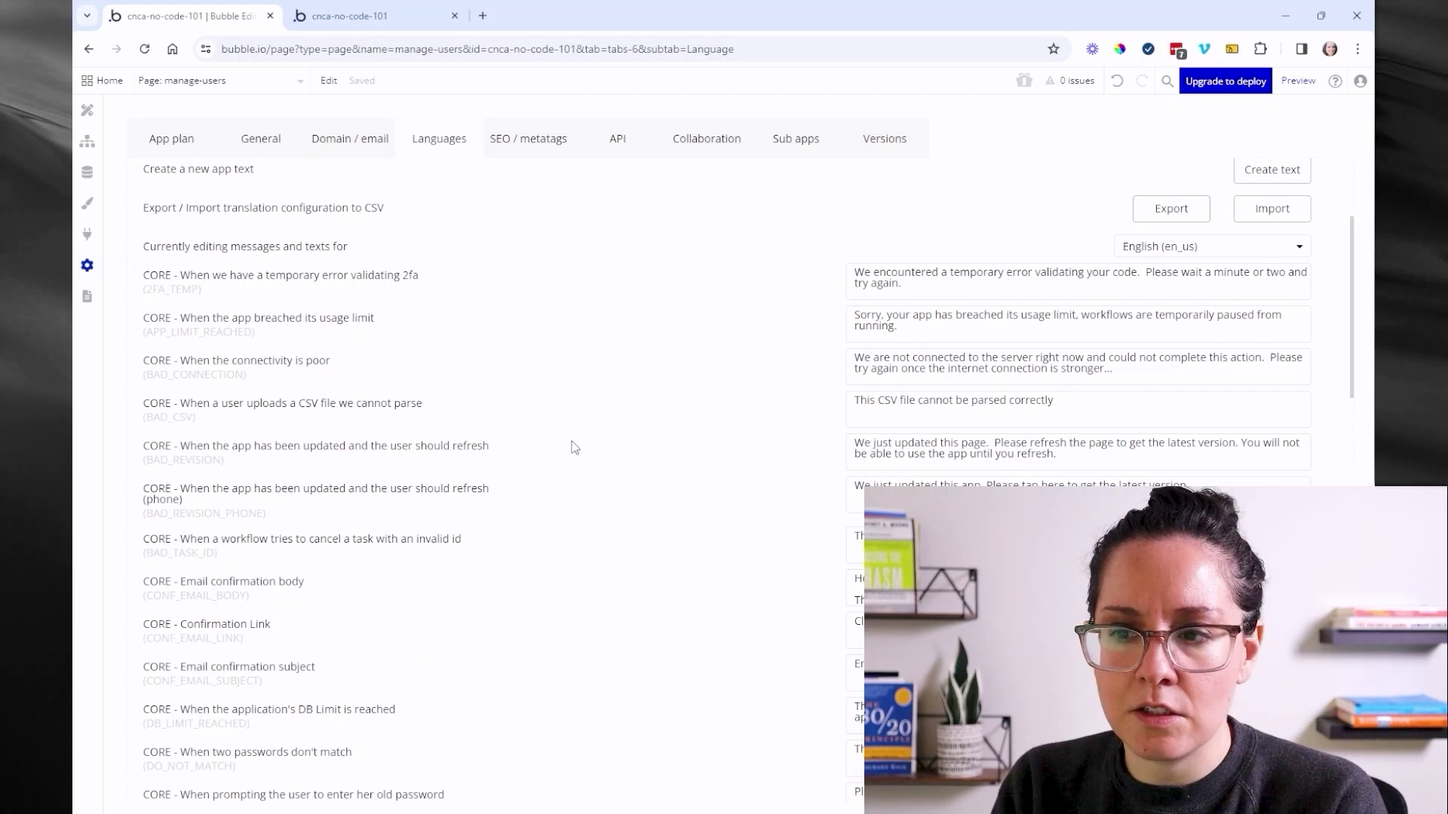
scroll(573, 445, up, 3)
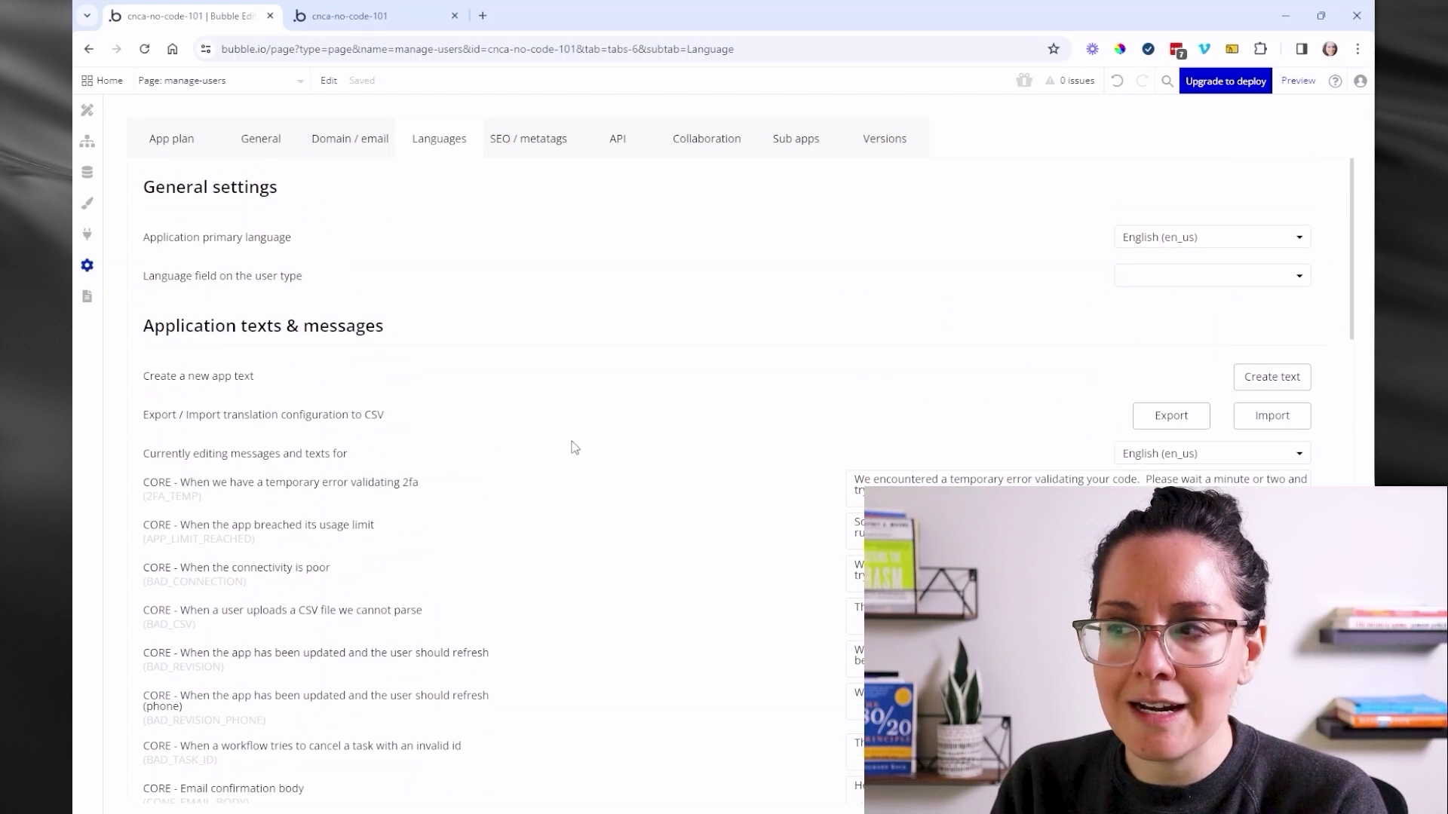
click(1127, 453)
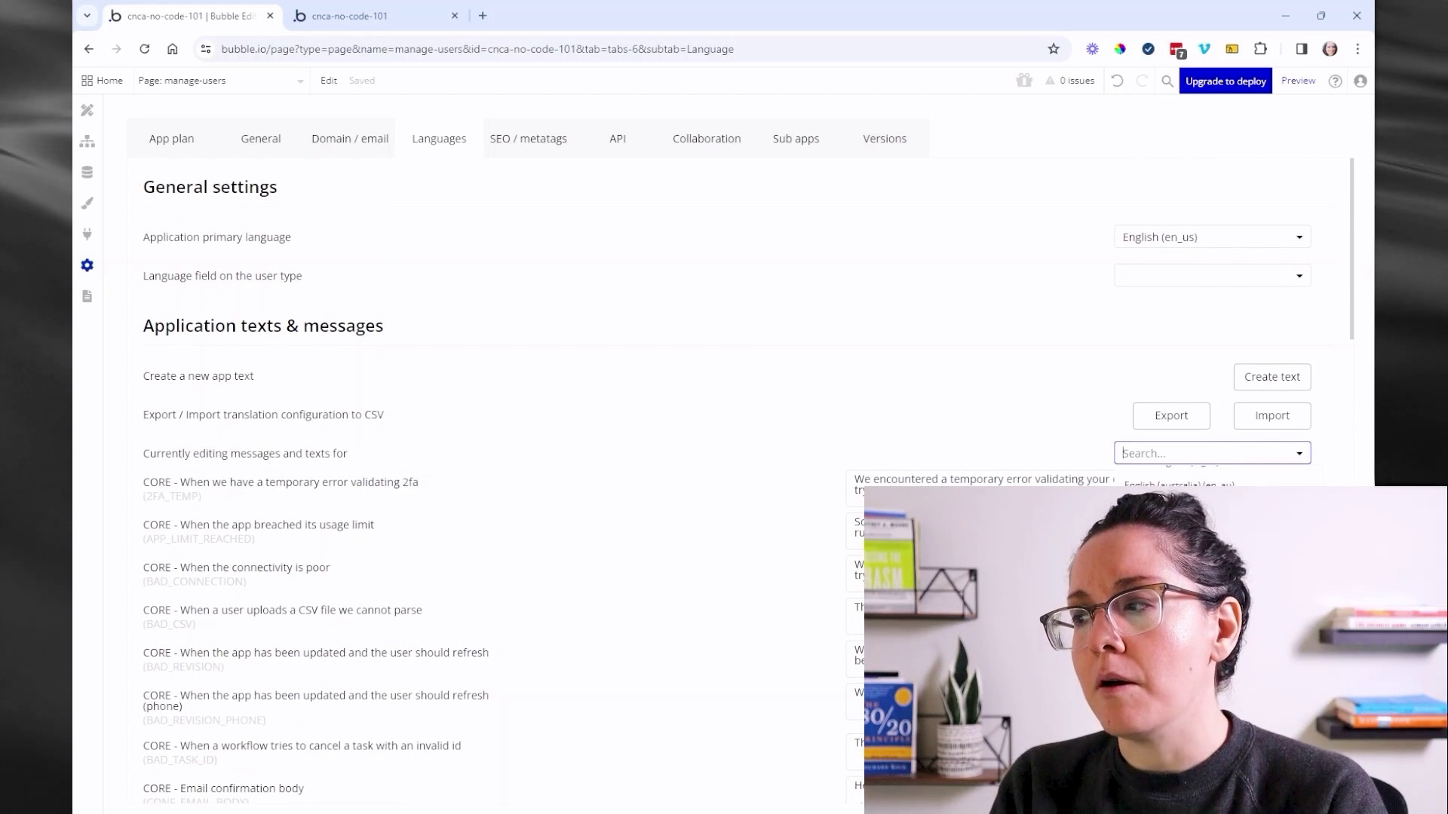
scroll(1212, 528, down, 2)
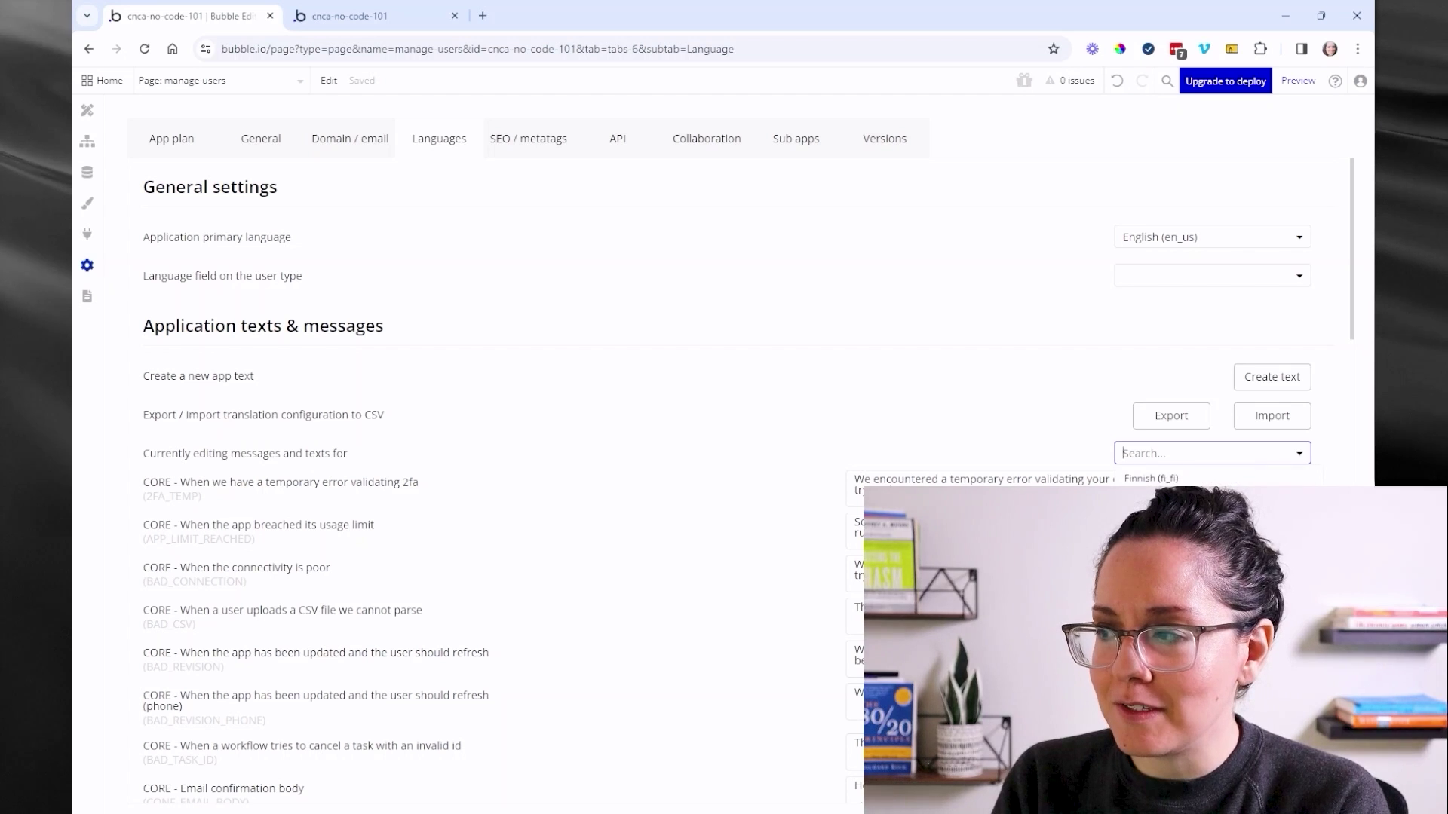
scroll(1212, 528, up, 3)
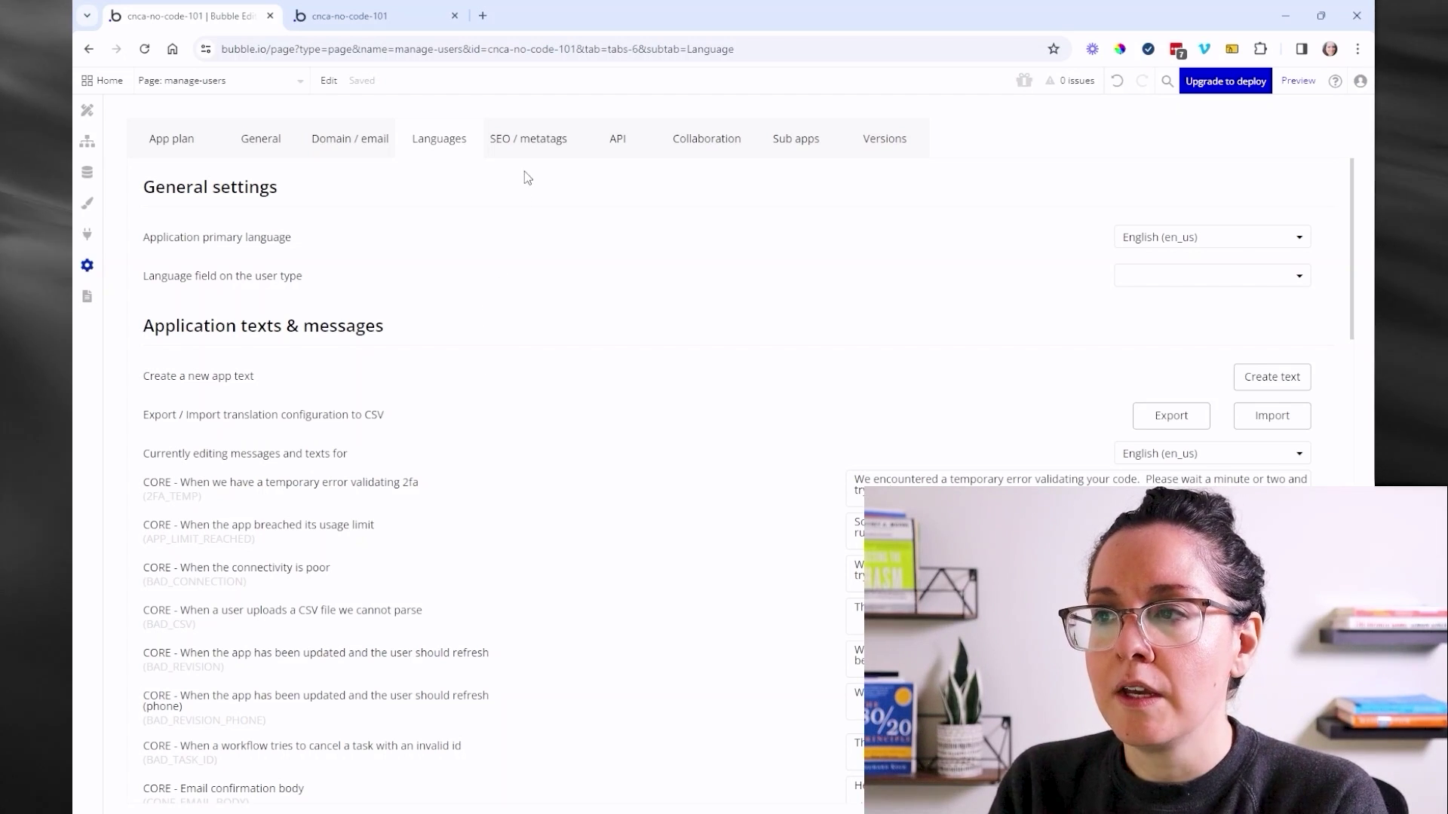
click(527, 152)
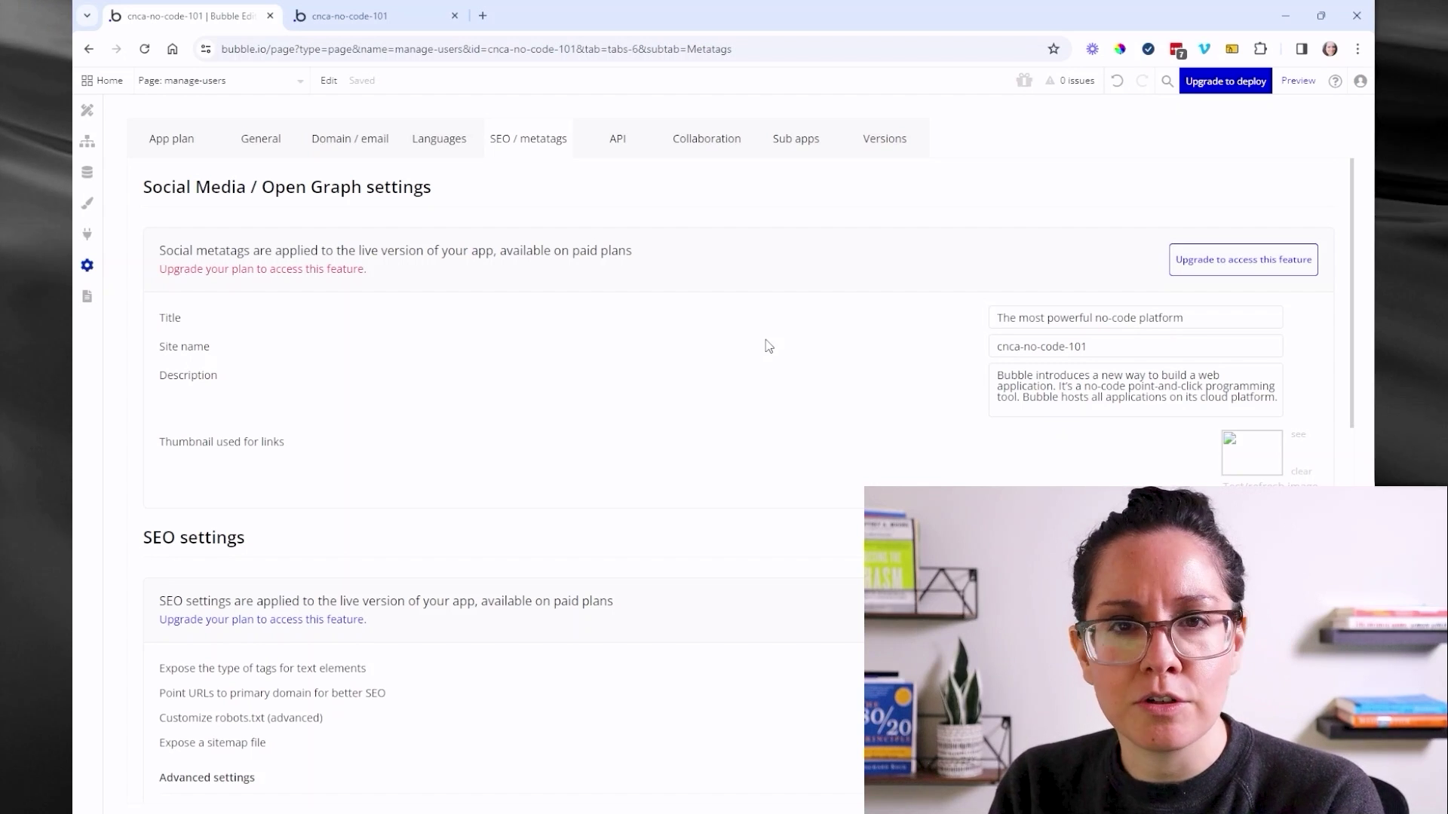
- Review the API, Collaboration and Sub apps settings, which show no sub apps on this plan
click(617, 144)
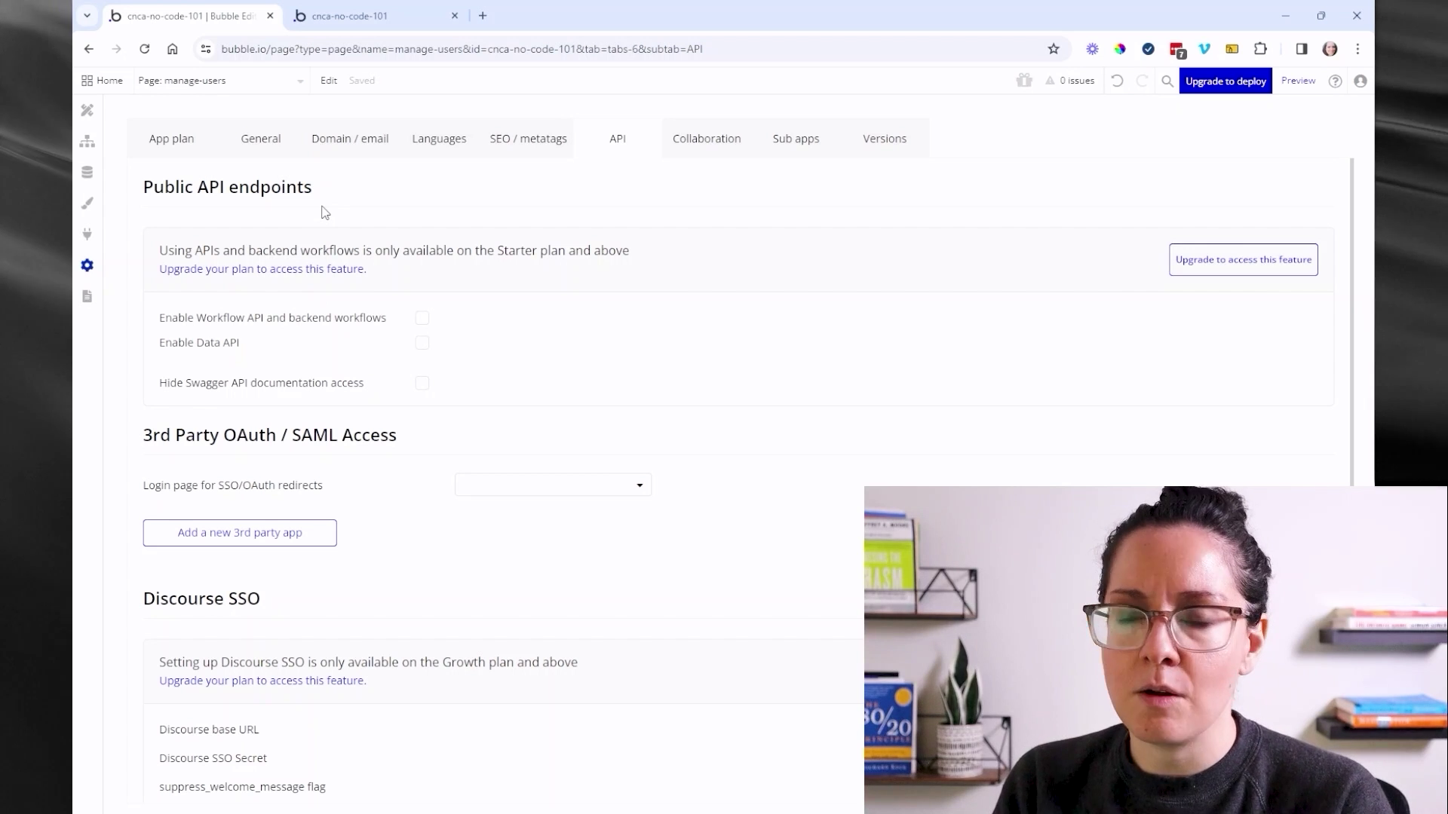
click(693, 136)
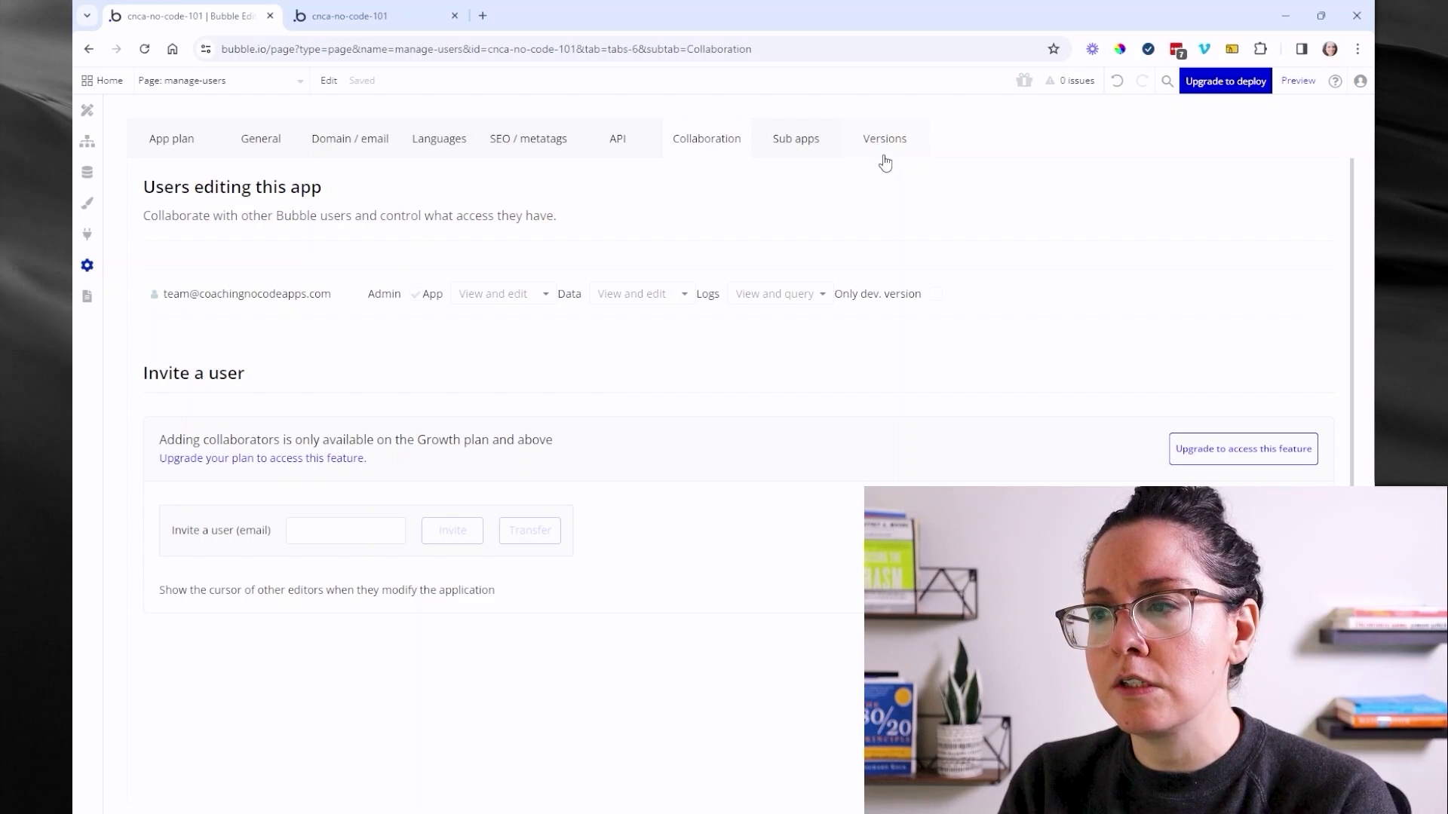
click(817, 155)
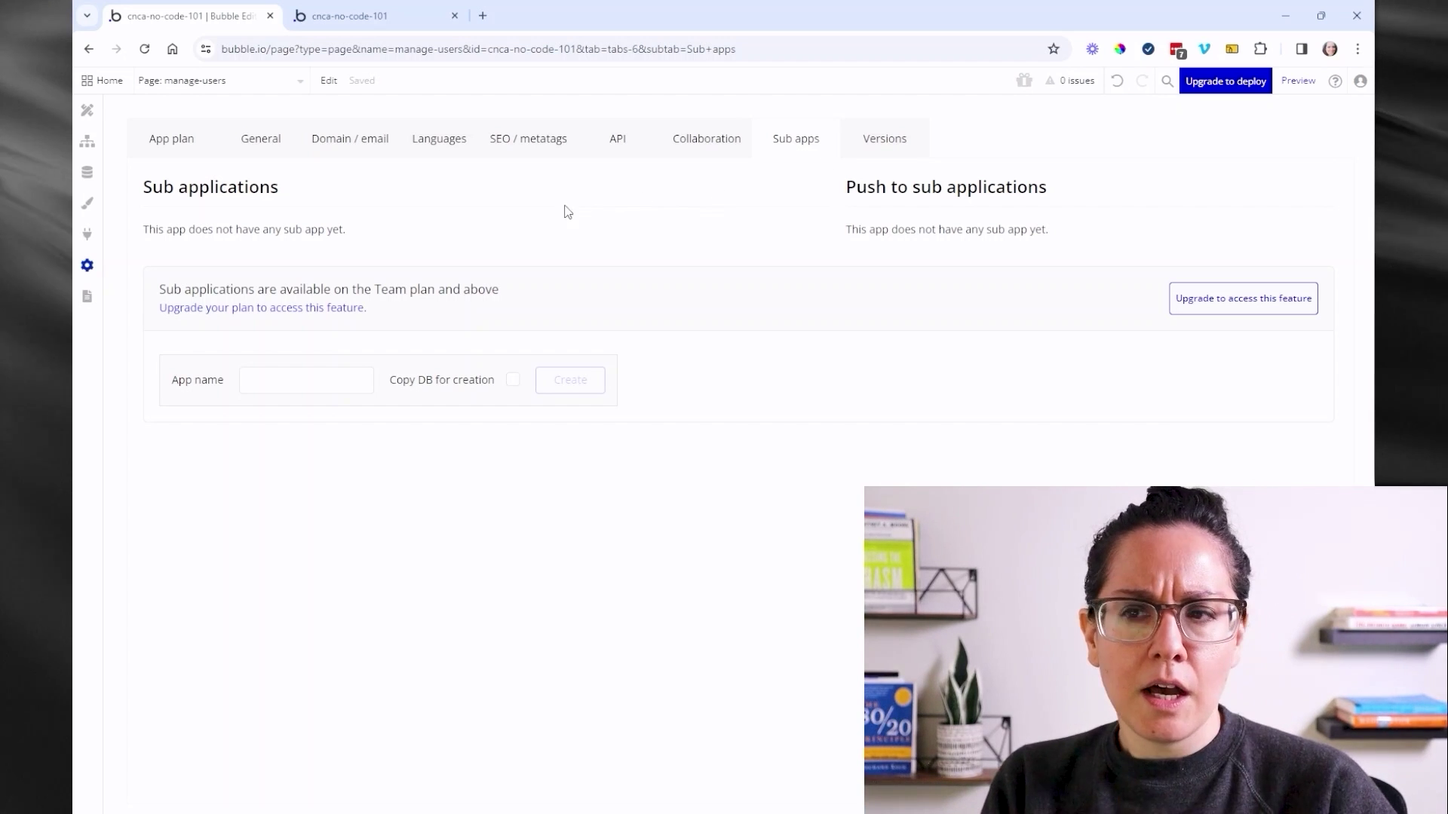
- Go to Design, select the manage-users page briefly, then switch back to editing the index page
click(96, 112)
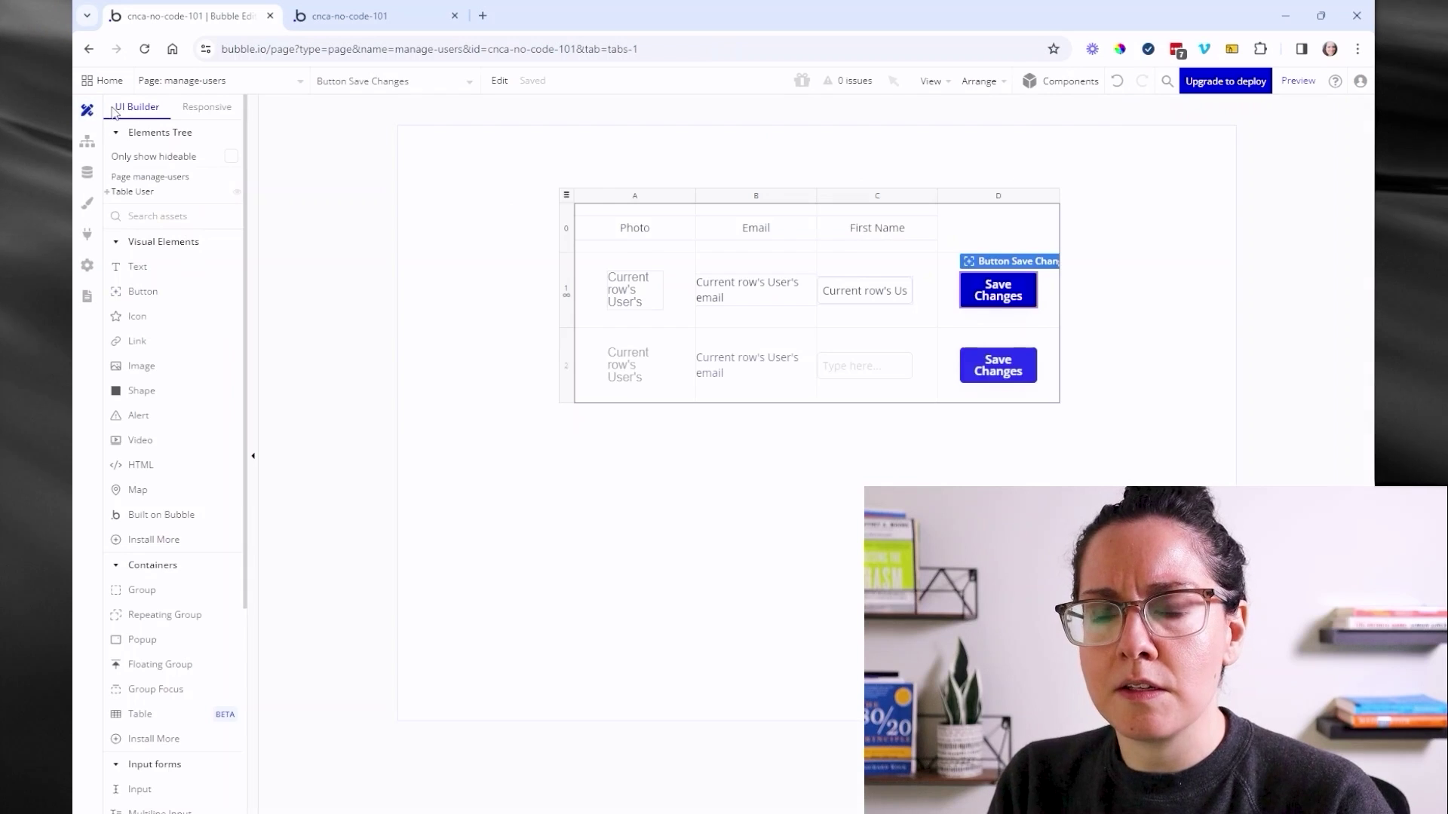
click(173, 83)
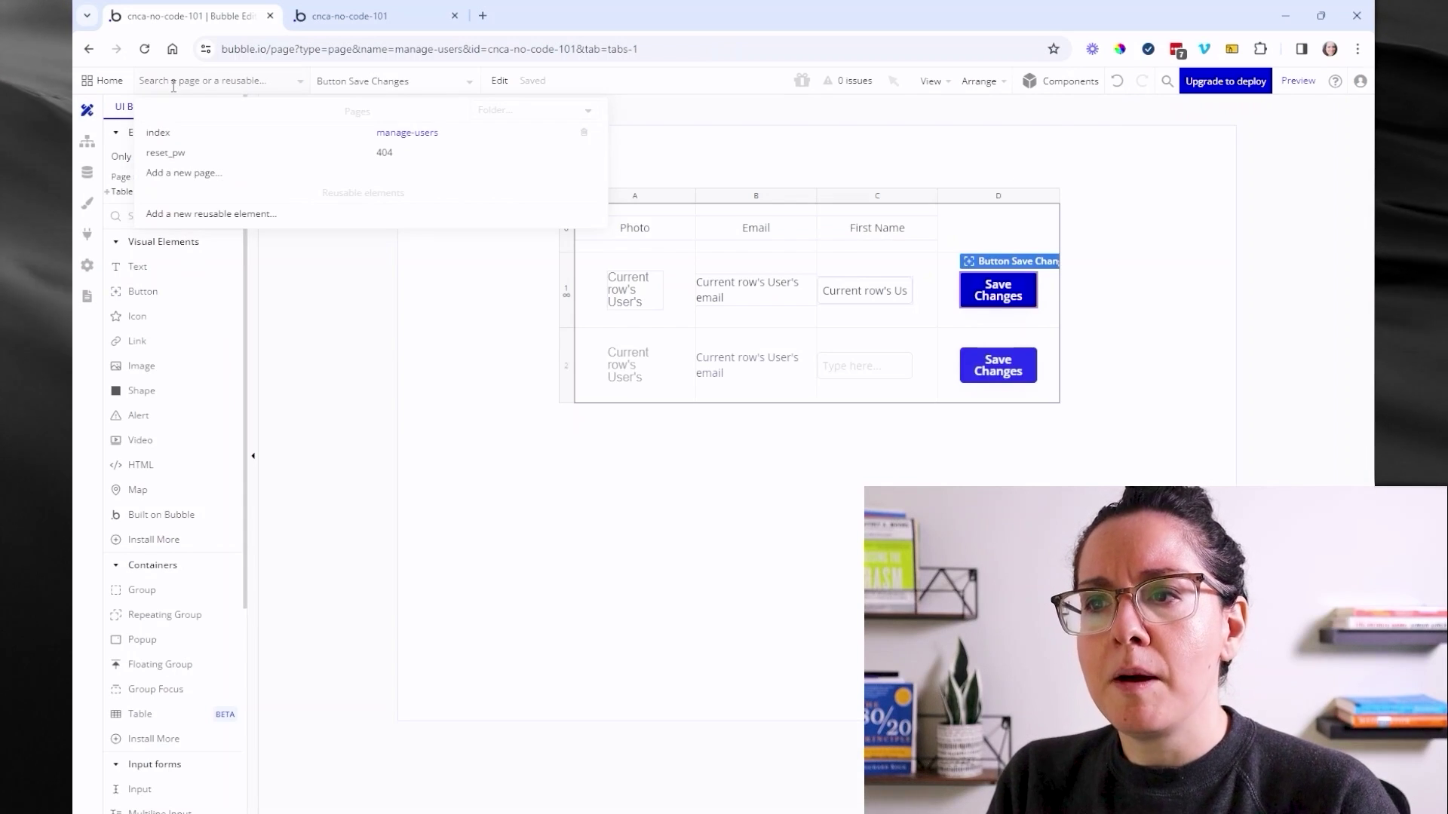
click(328, 280)
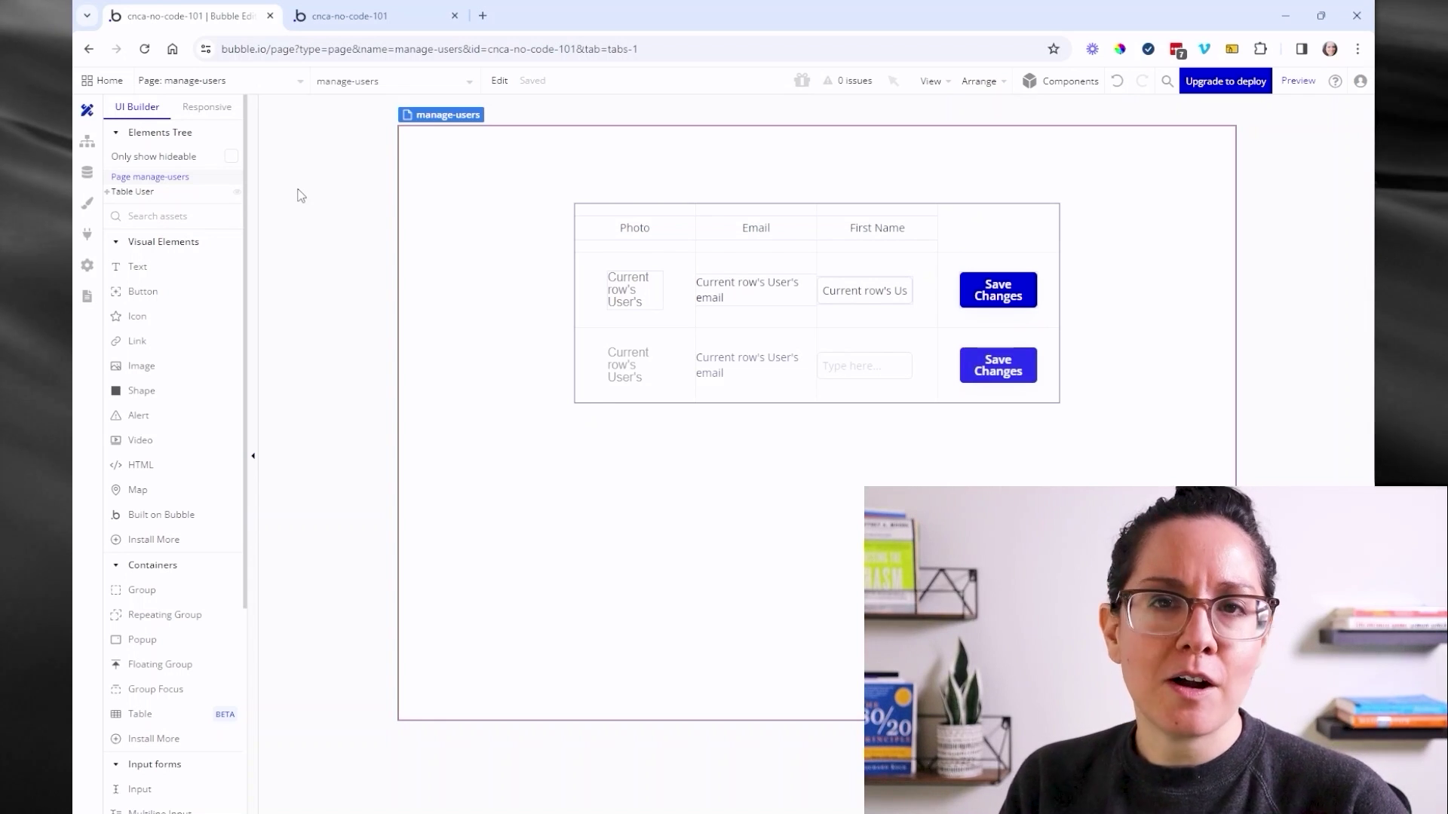
click(285, 97)
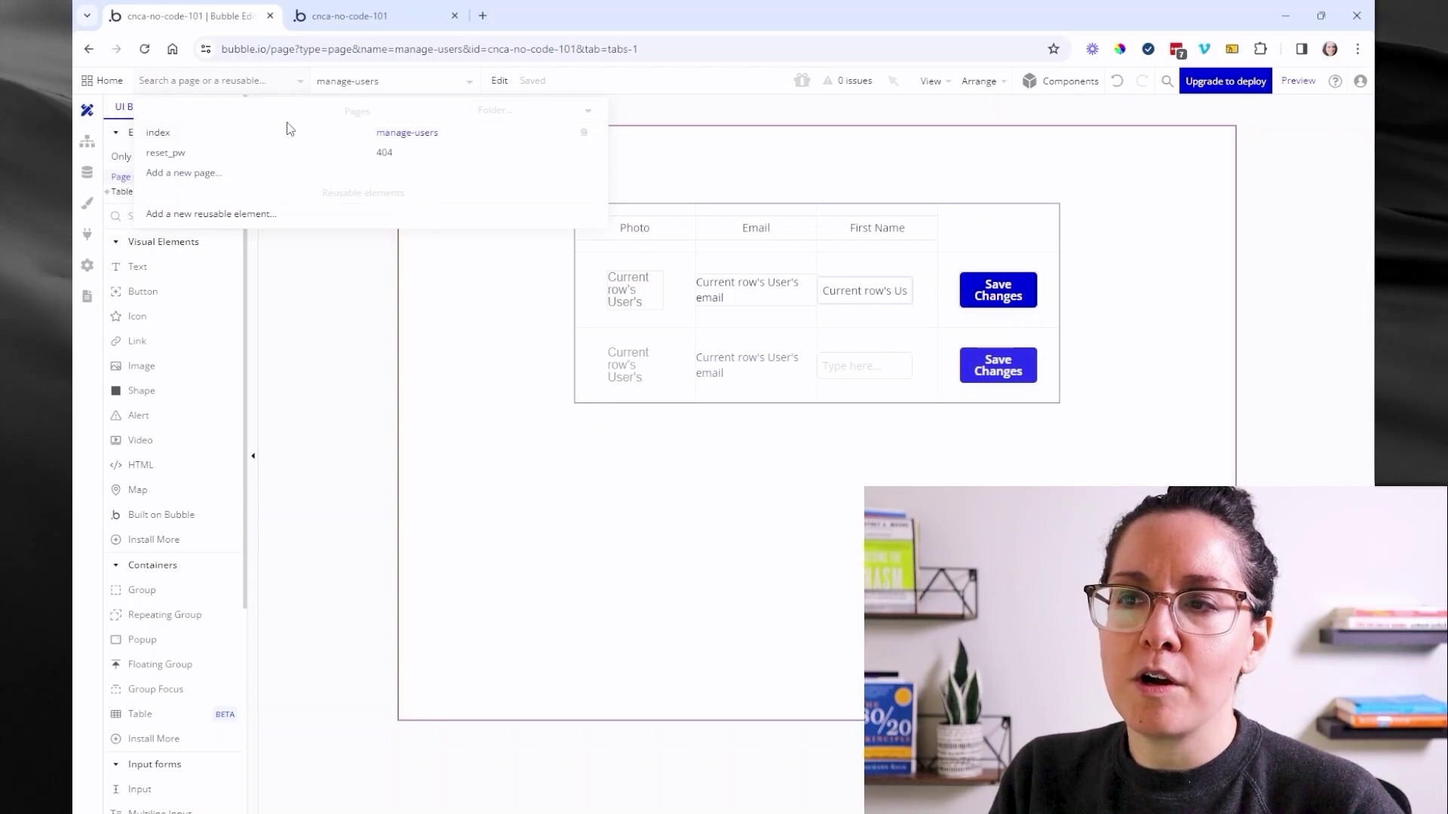
click(288, 135)
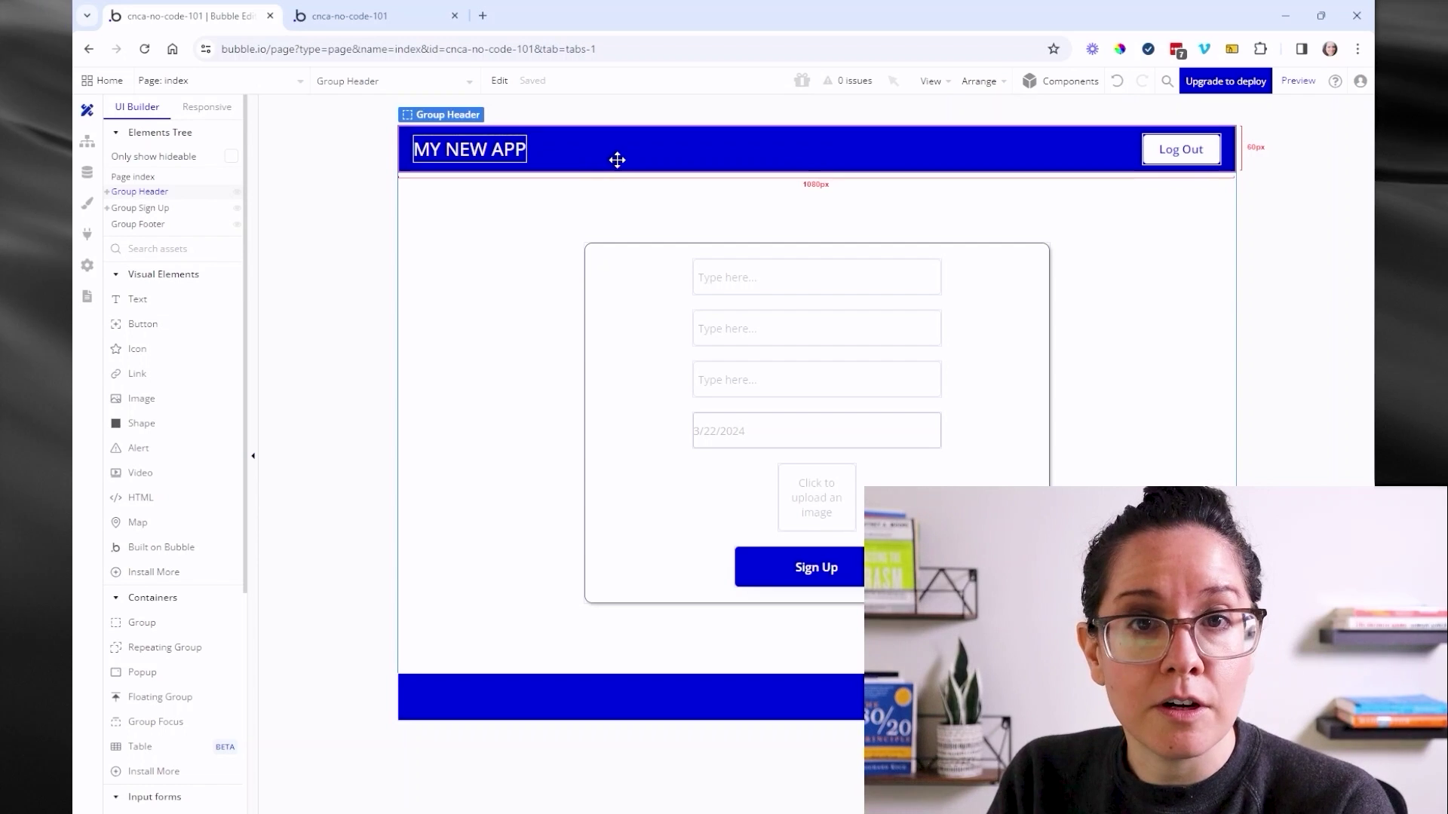
- Convert Group Header into a reusable element named 'Main Header'
right_click(610, 159)
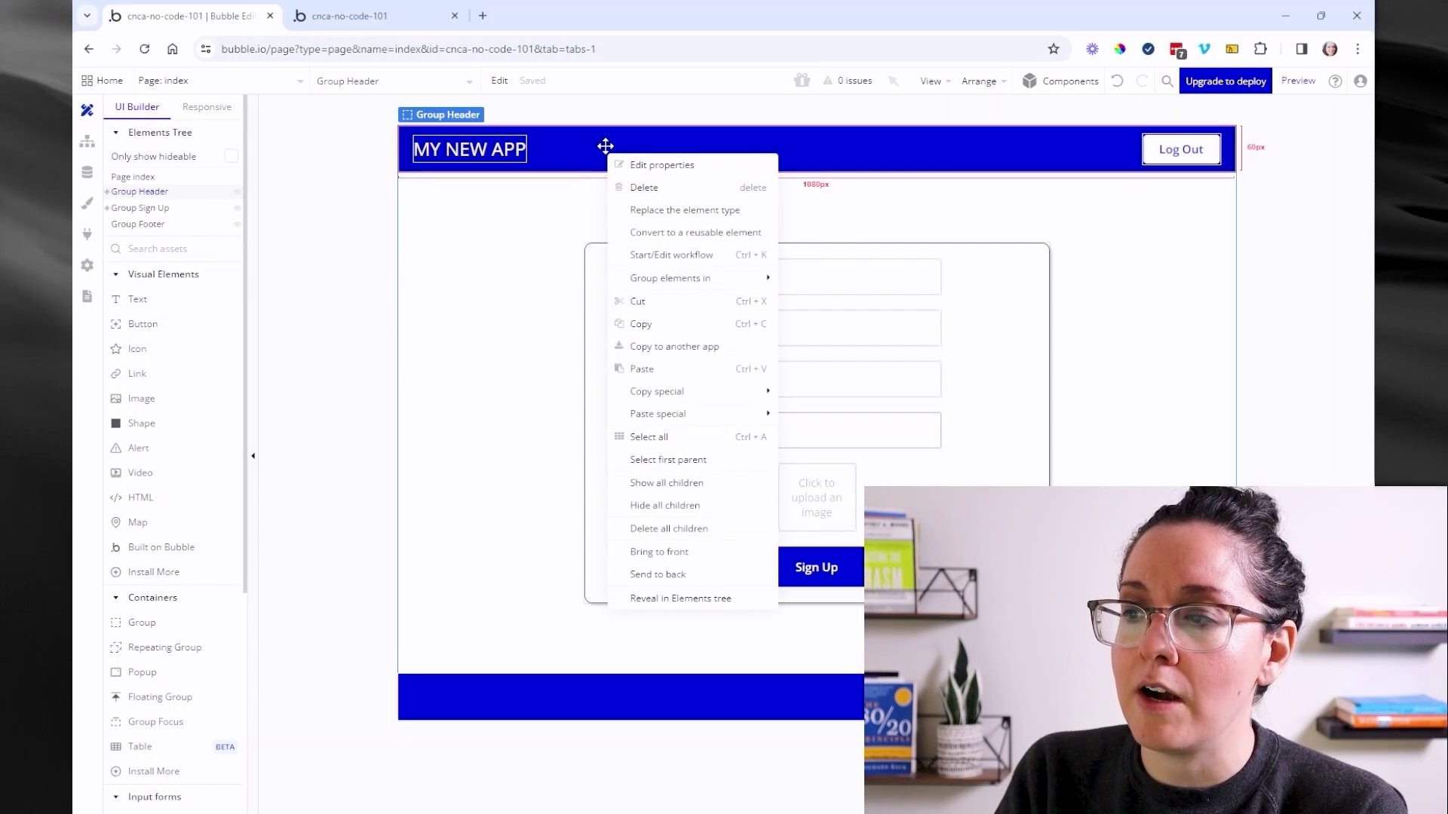
click(689, 239)
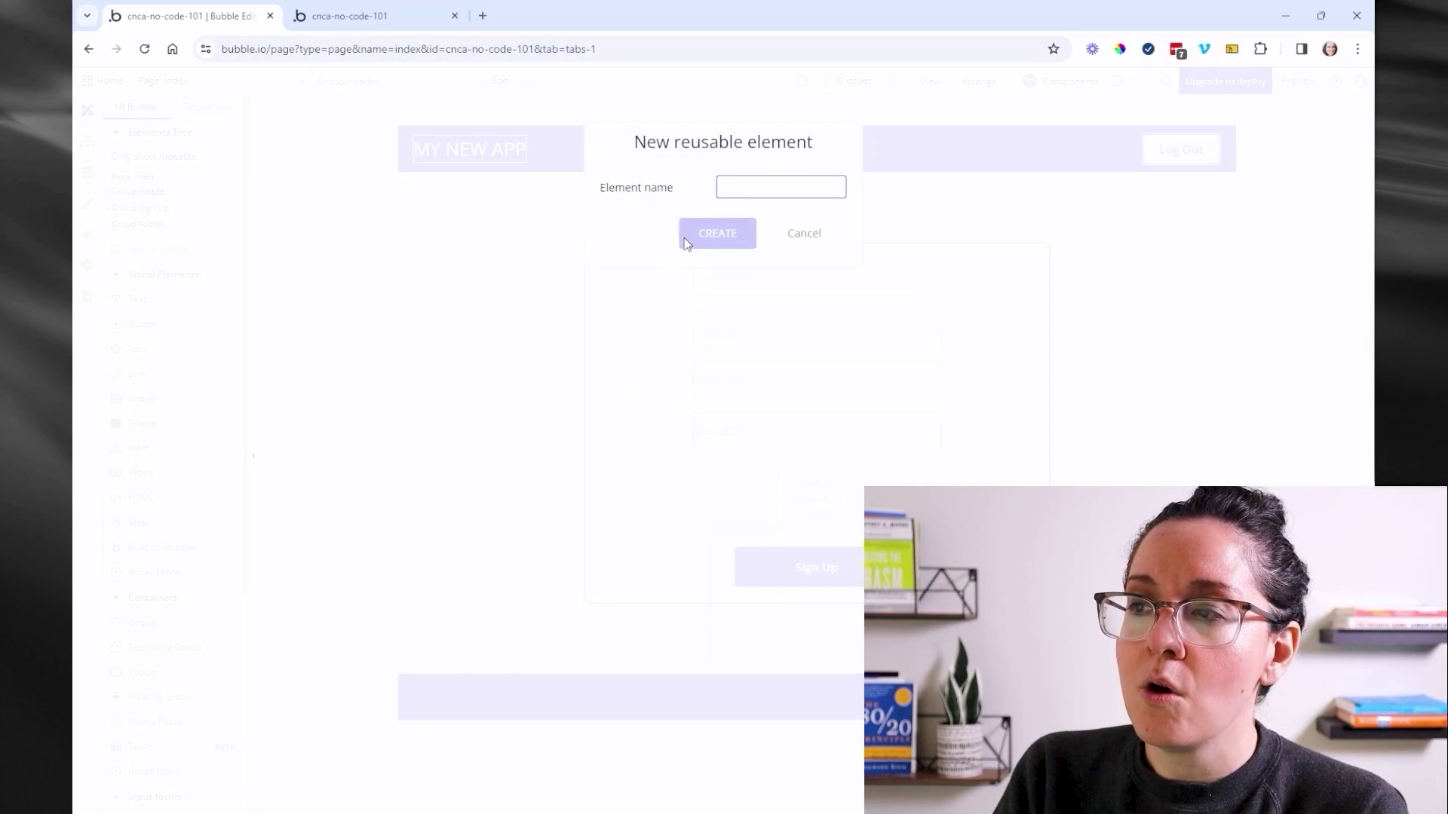
text(Main )
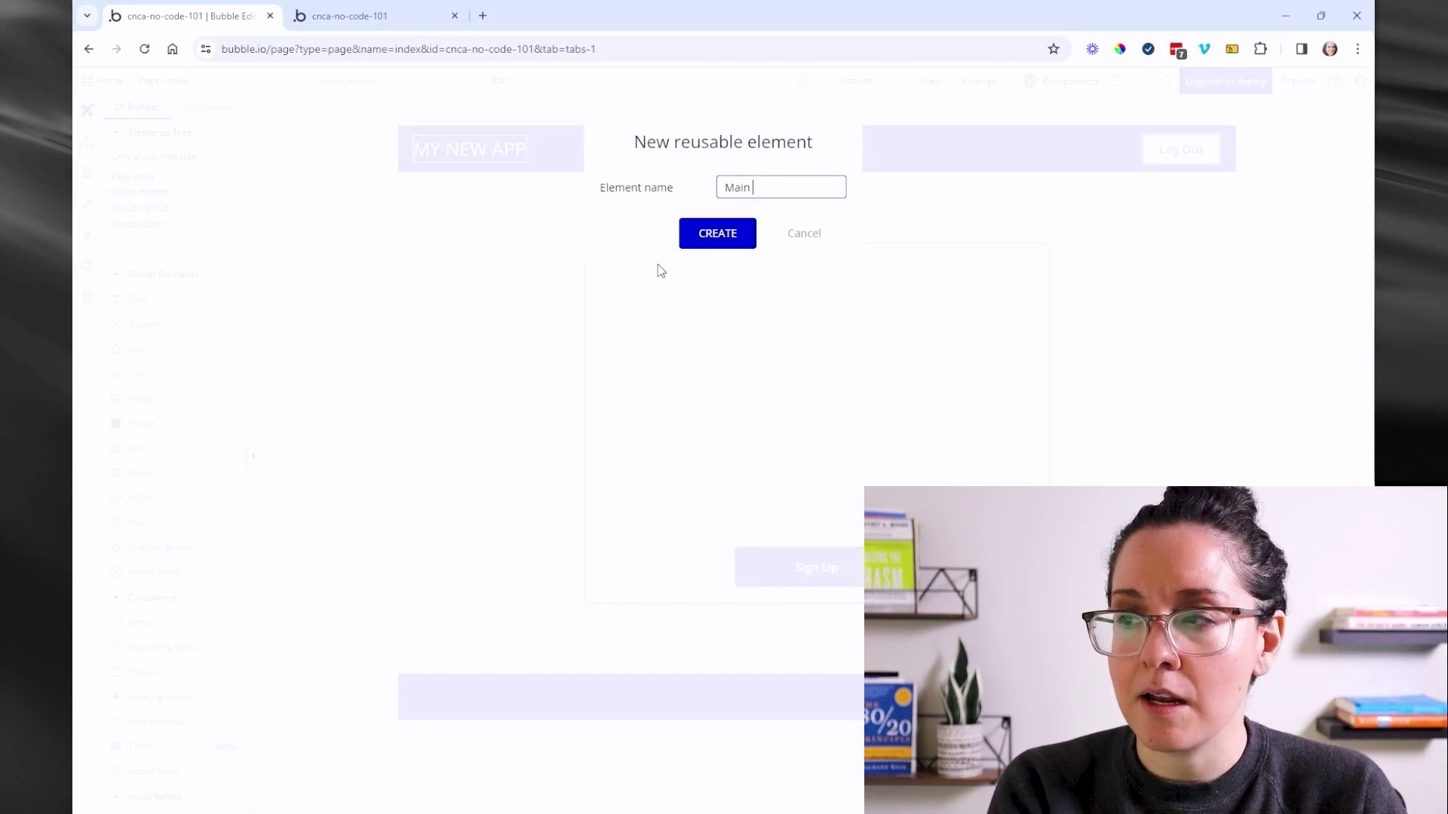
text(Header)
click(696, 241)
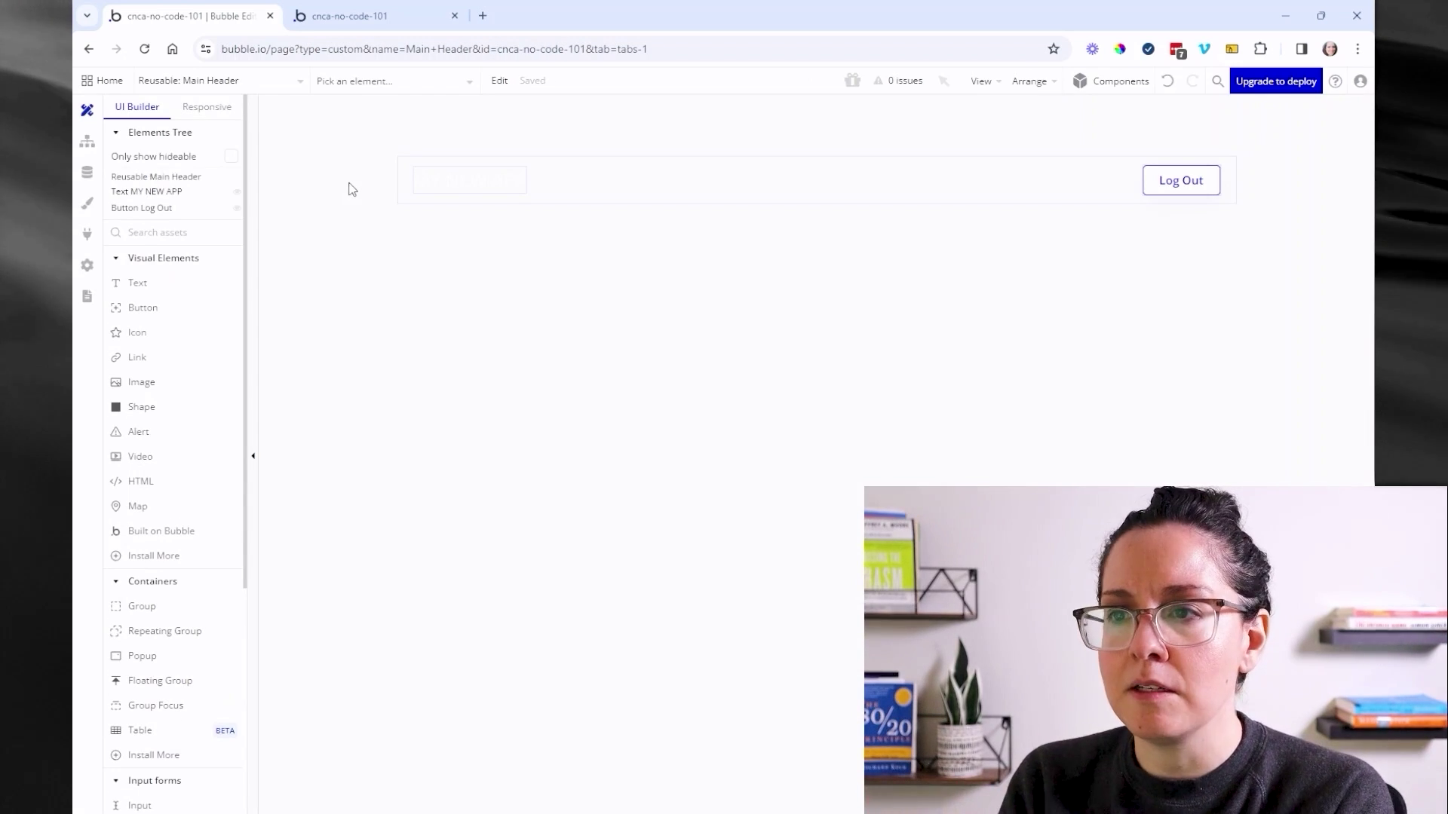
- Give Main Header a flat color background in Primary blue (#0205D3)
double_click(521, 200)
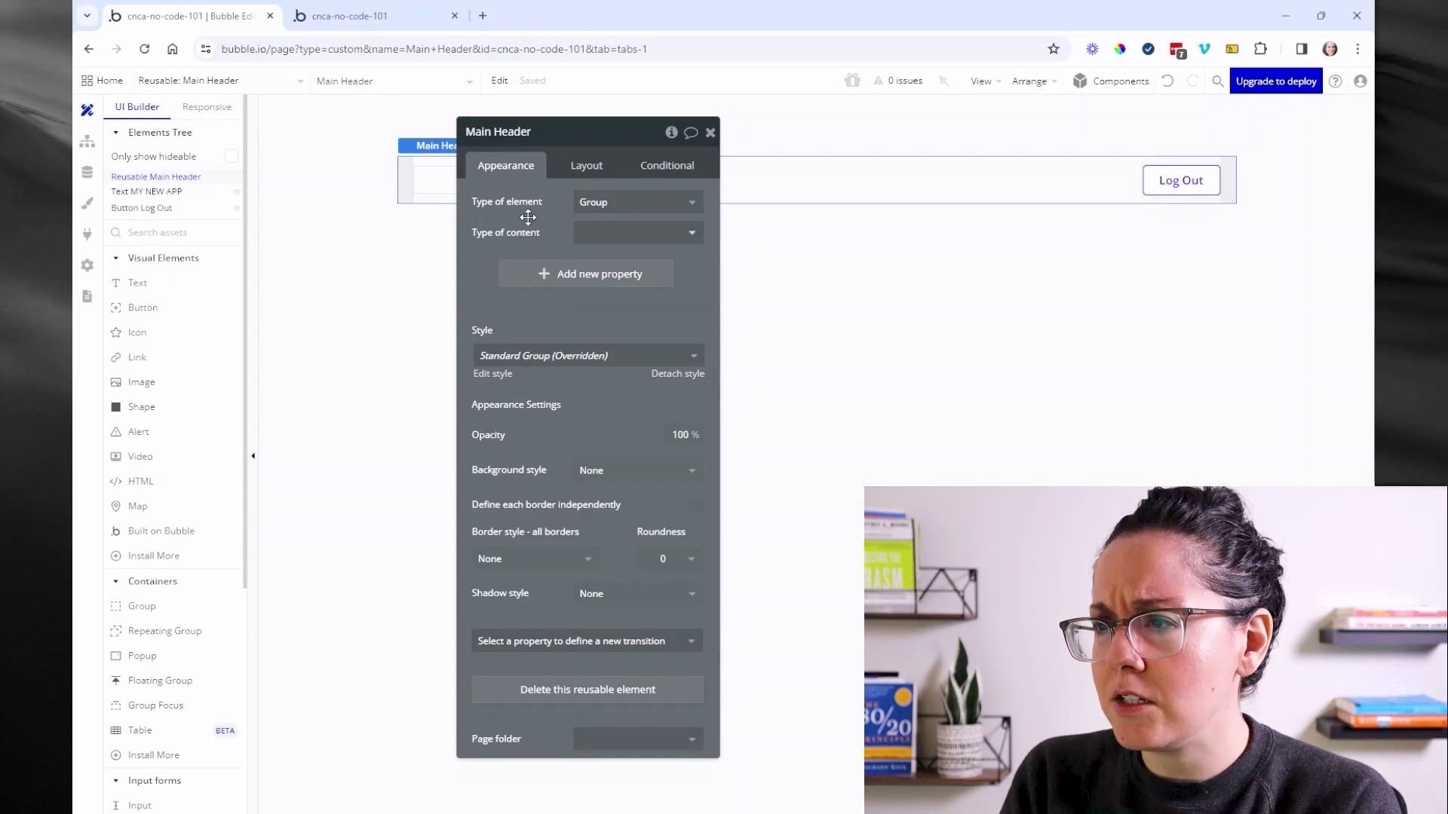
click(595, 471)
click(599, 541)
click(607, 505)
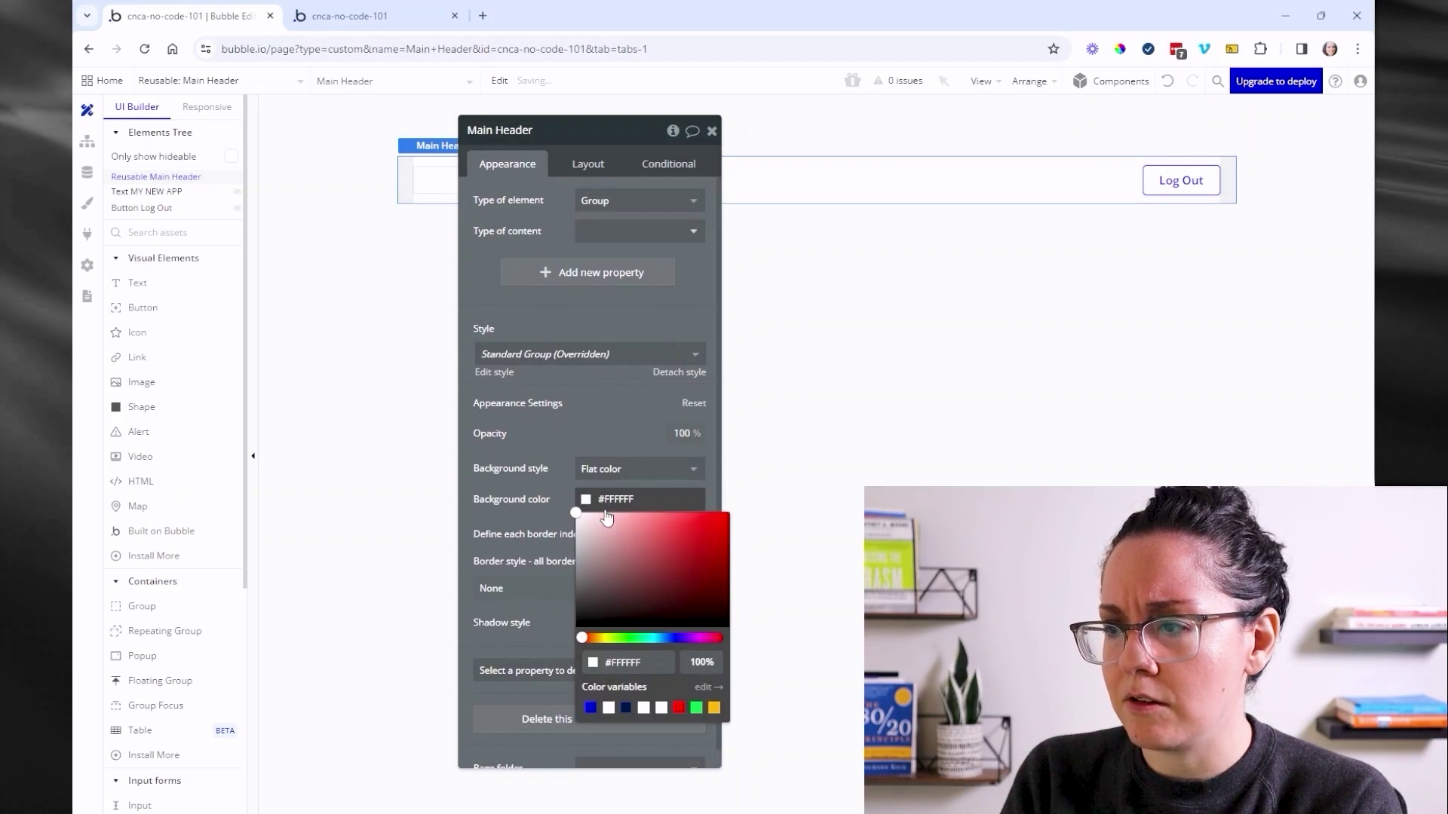
click(591, 708)
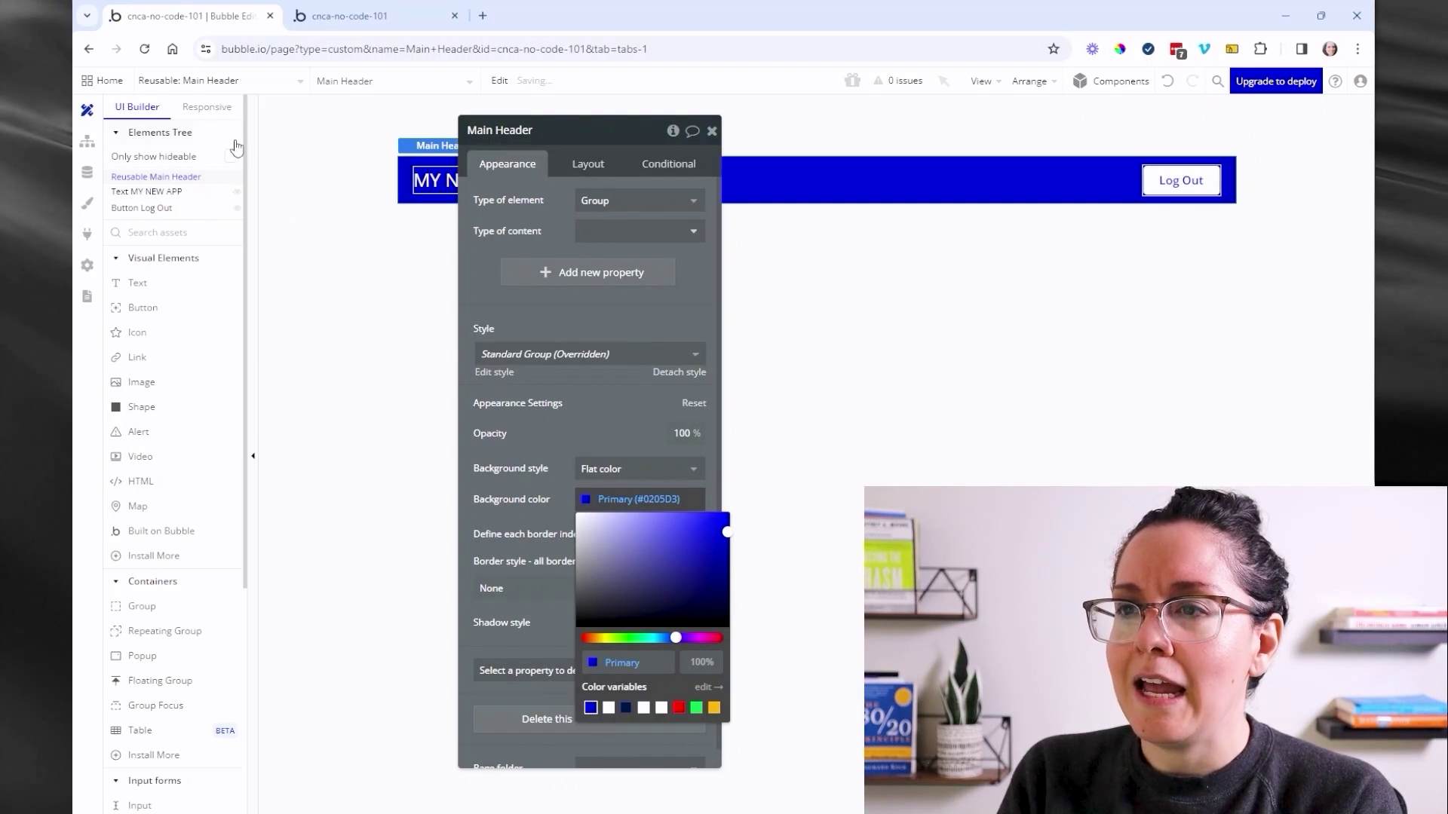
click(693, 134)
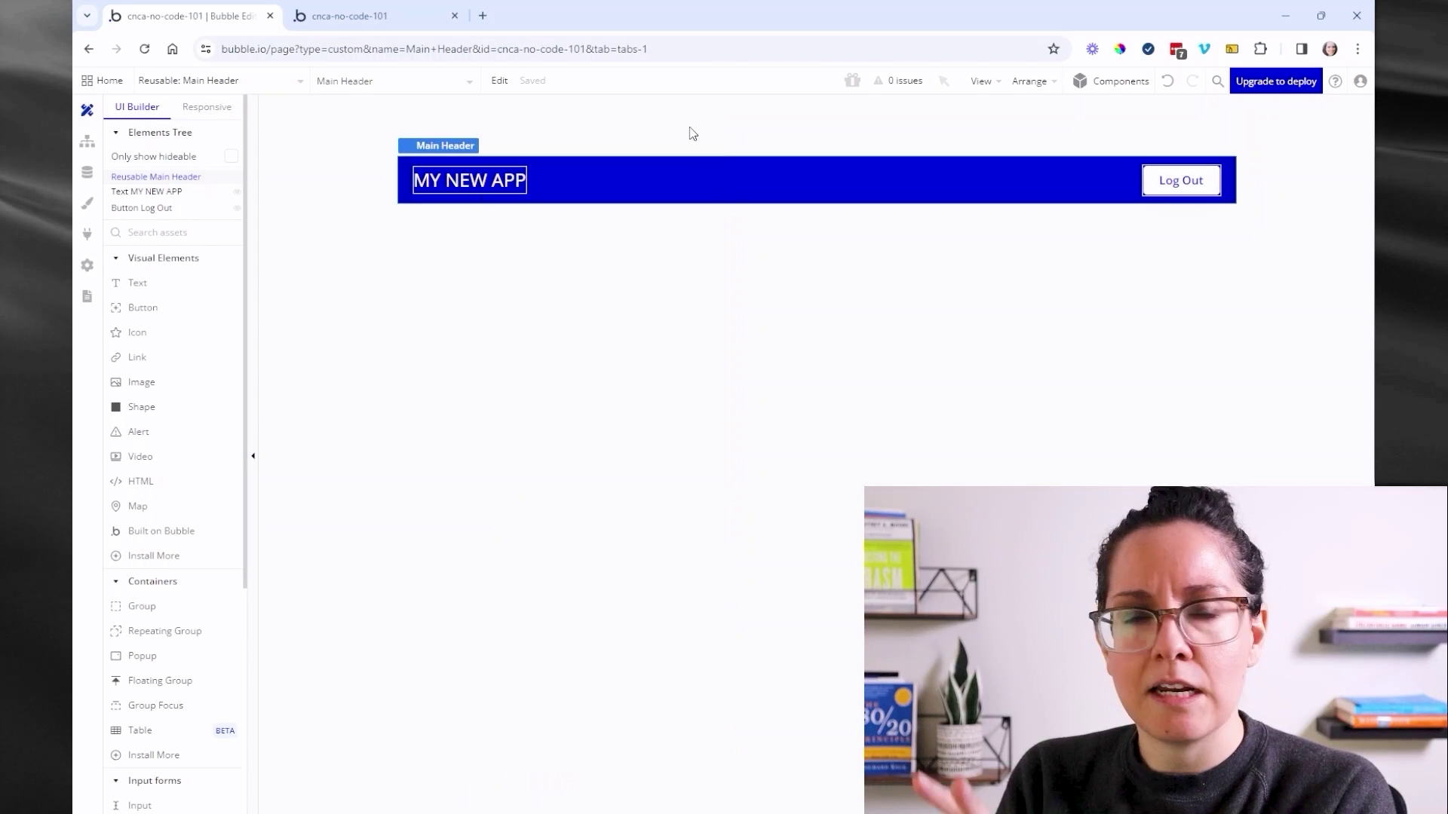
click(303, 88)
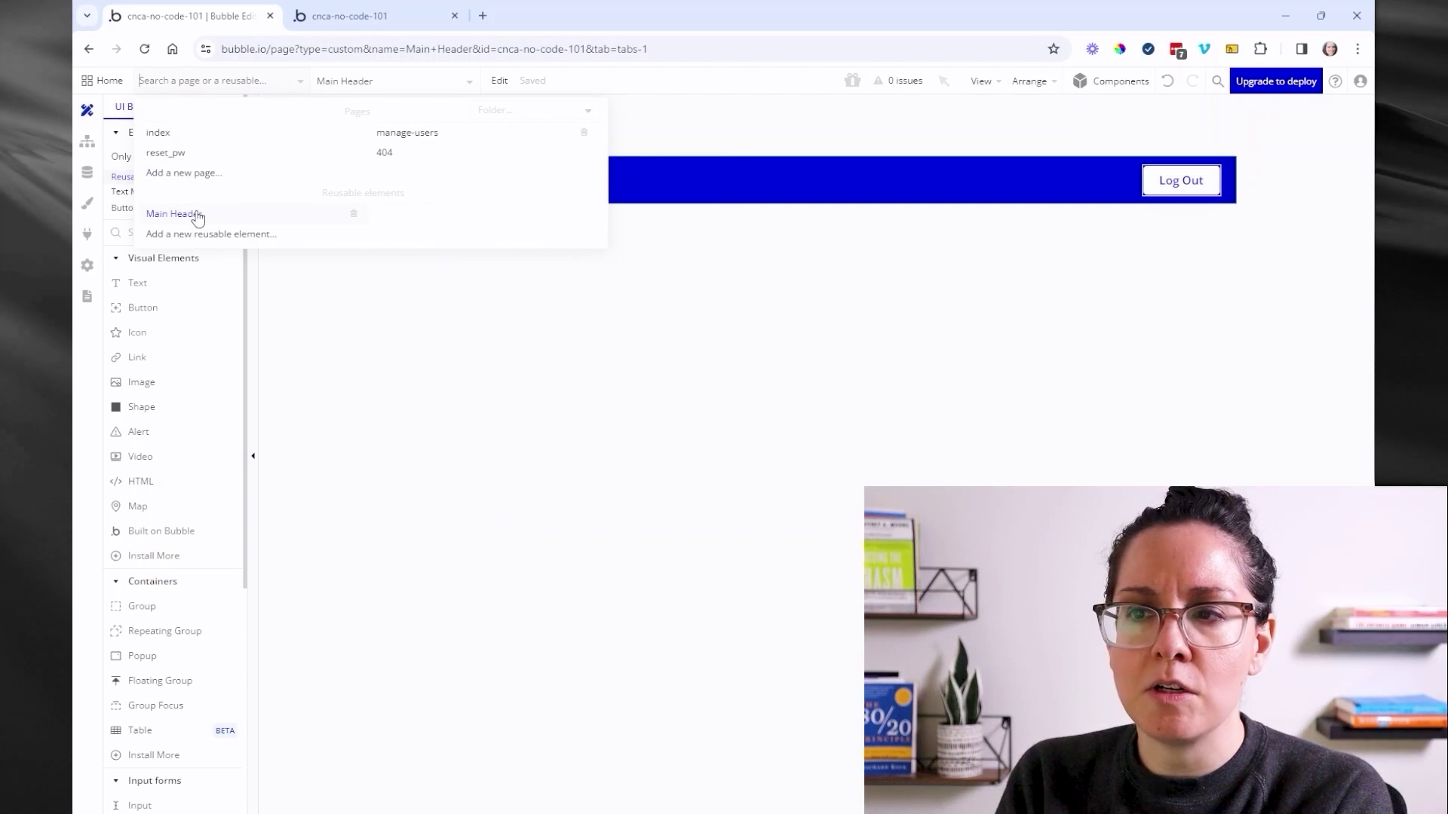
- On the index page, replace the old Group Header with the Main Header reusable element
click(203, 132)
click(557, 157)
key(Delete)
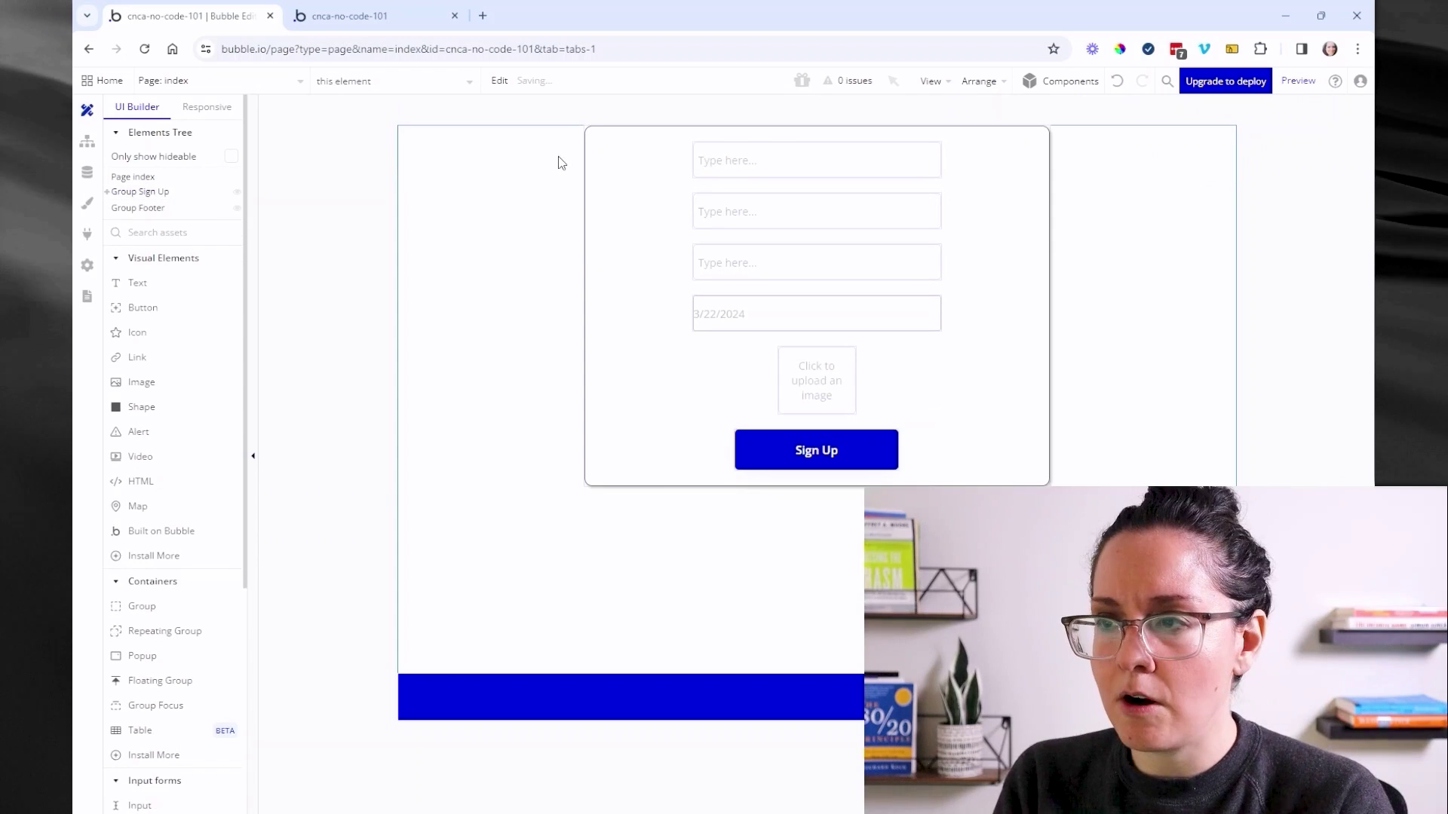
scroll(170, 573, down, 5)
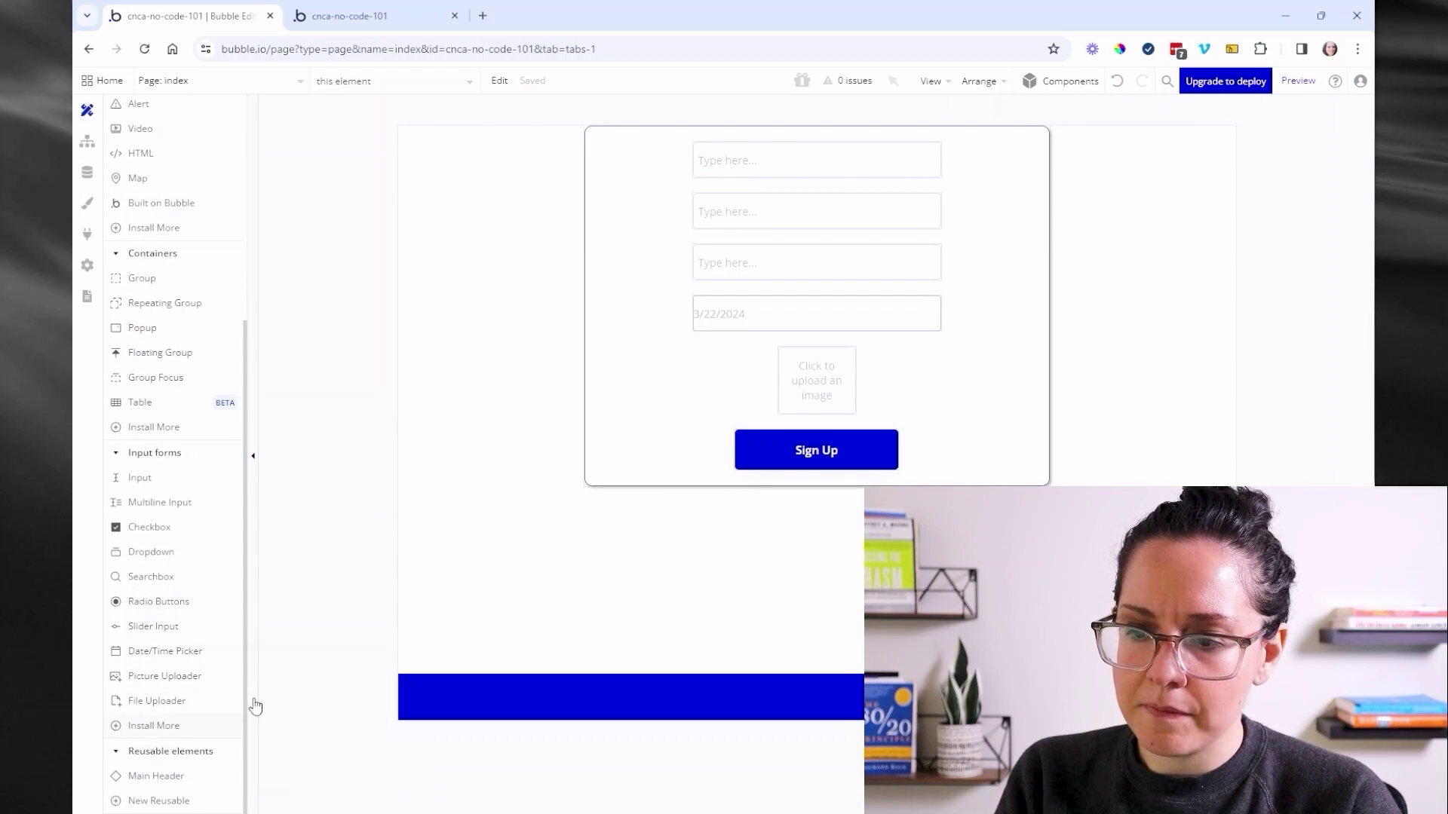
click(154, 776)
drag(436, 142, 654, 181)
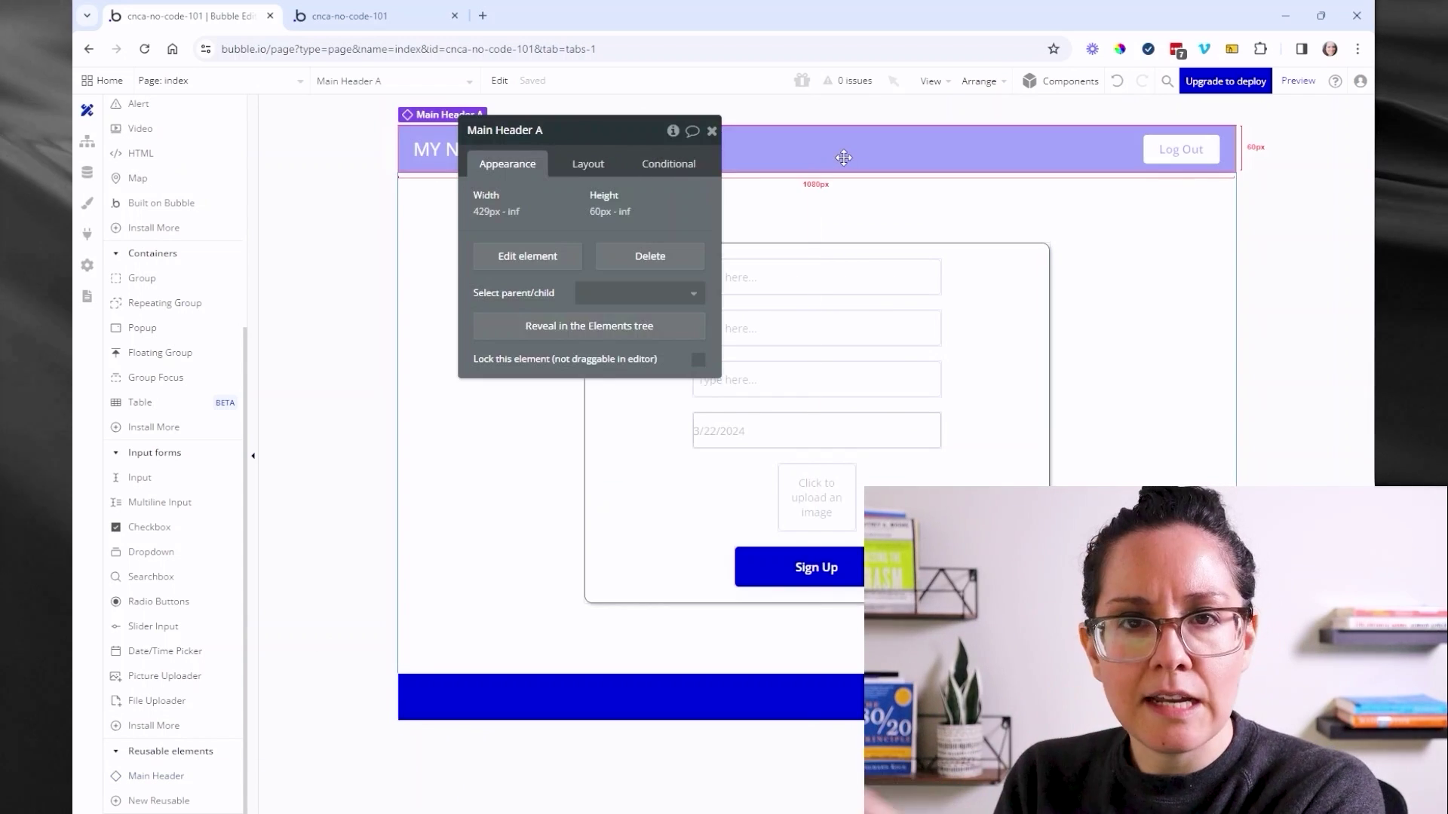
- Place Main Header at the top of manage-users, then open it for editing
click(300, 80)
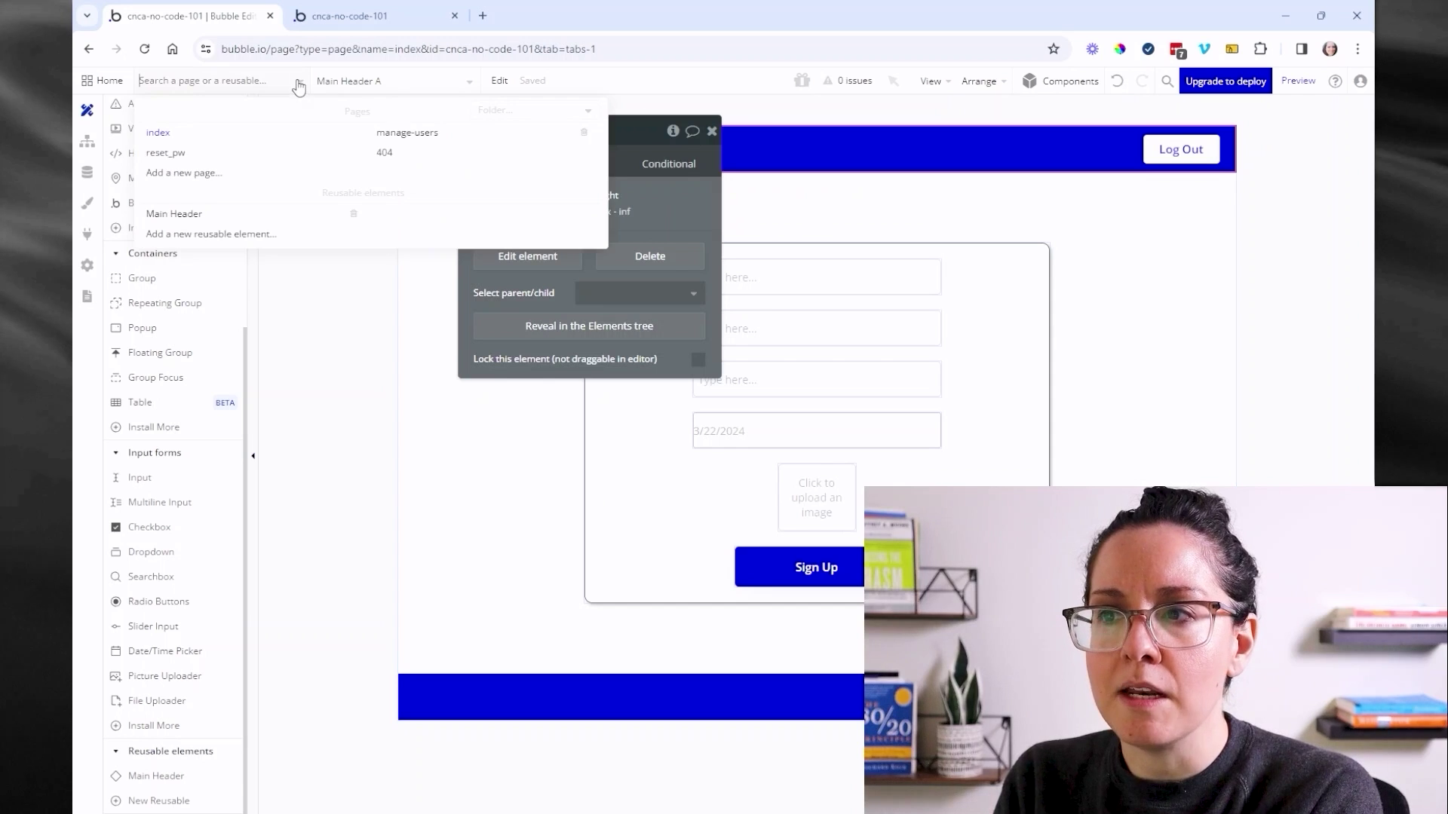
click(435, 150)
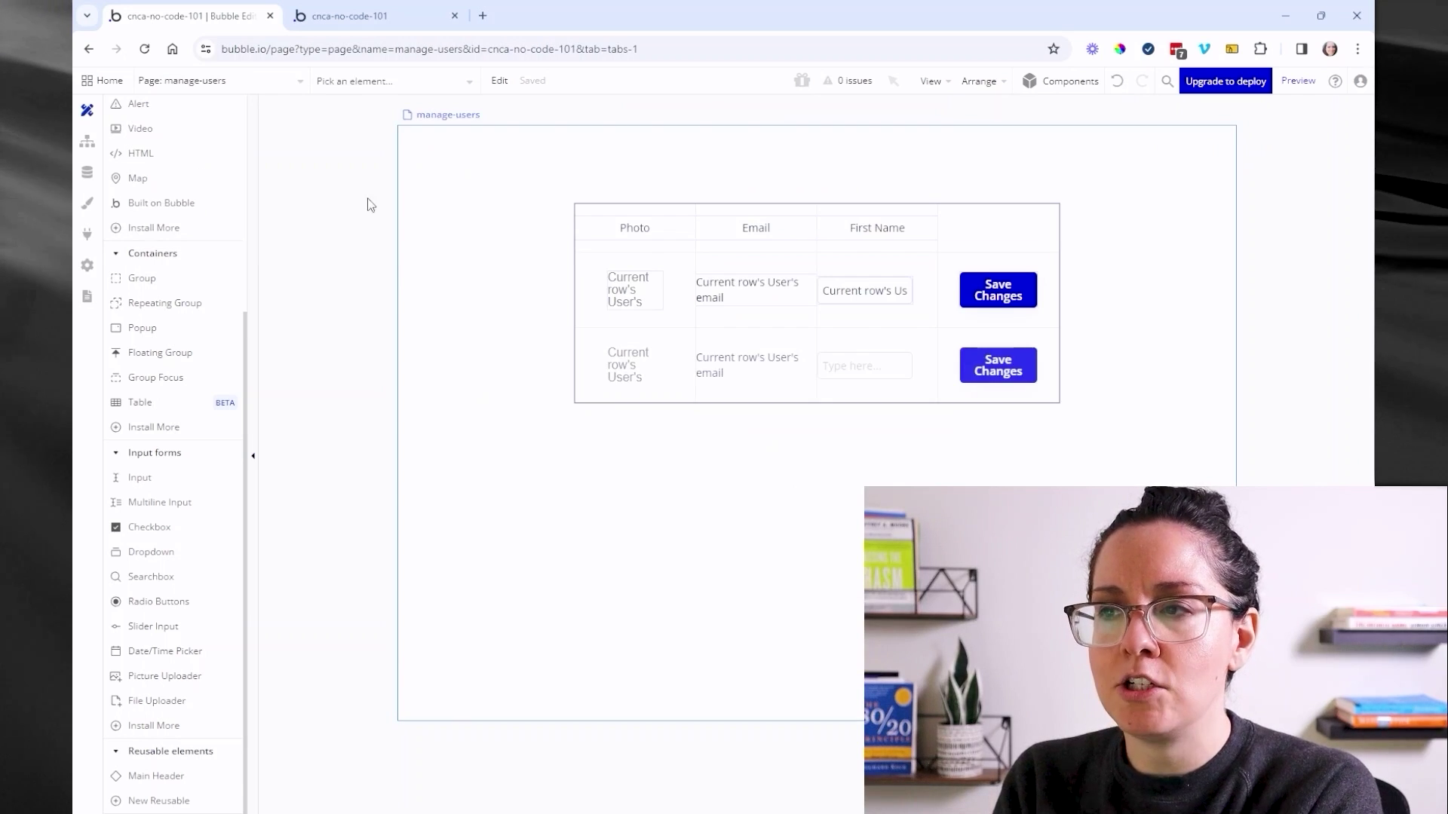
click(145, 777)
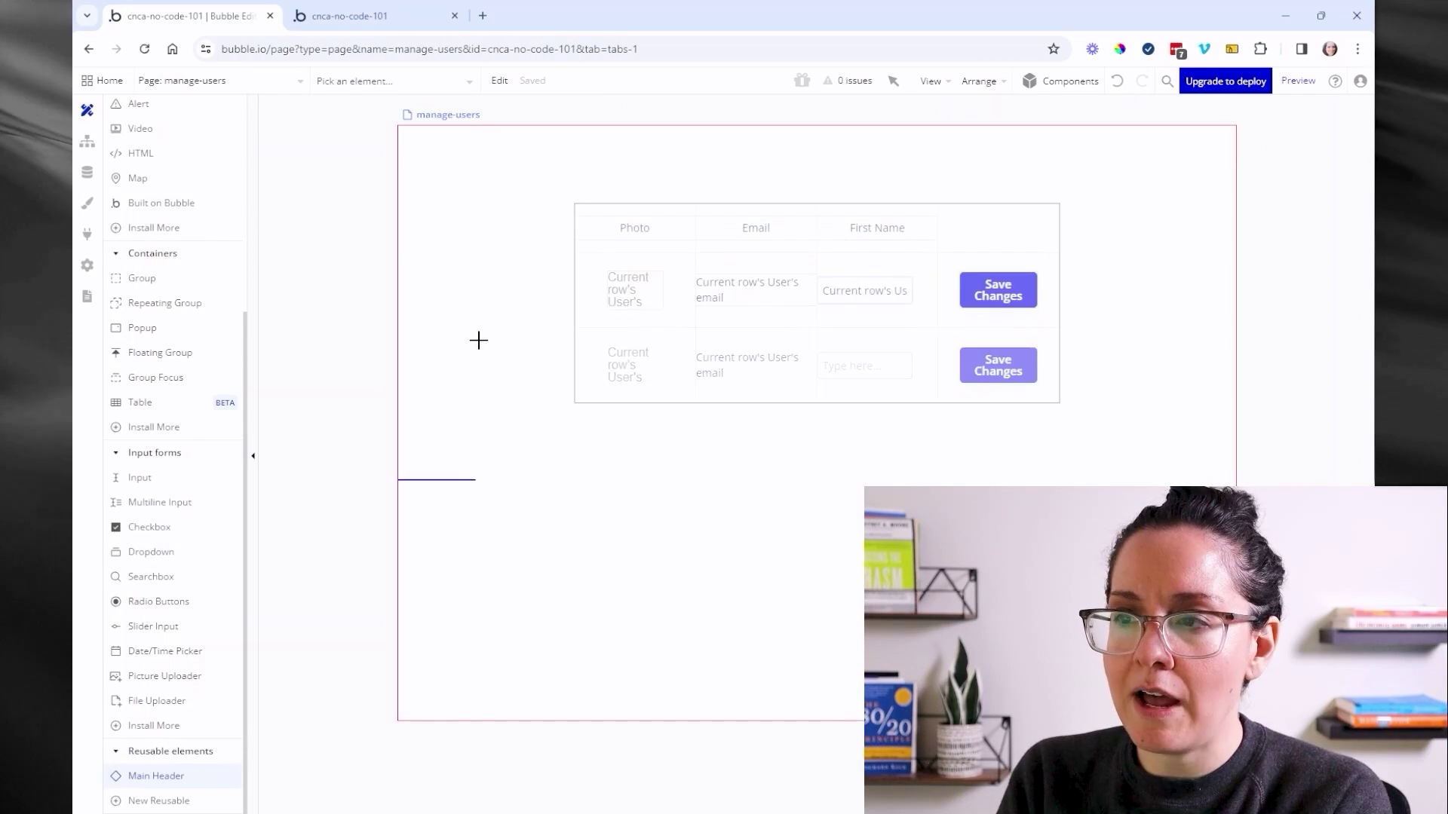
drag(445, 145, 685, 188)
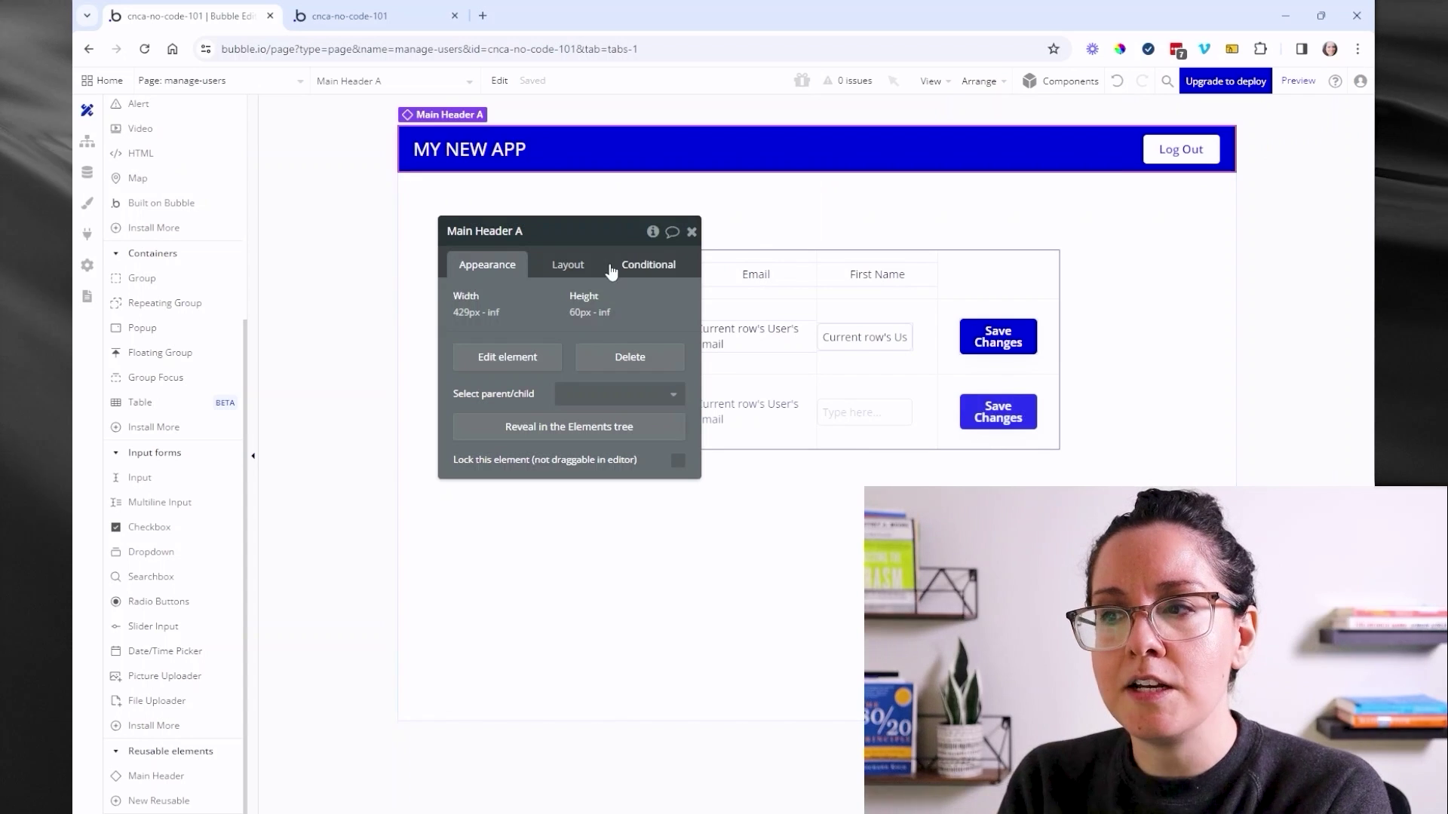
click(502, 358)
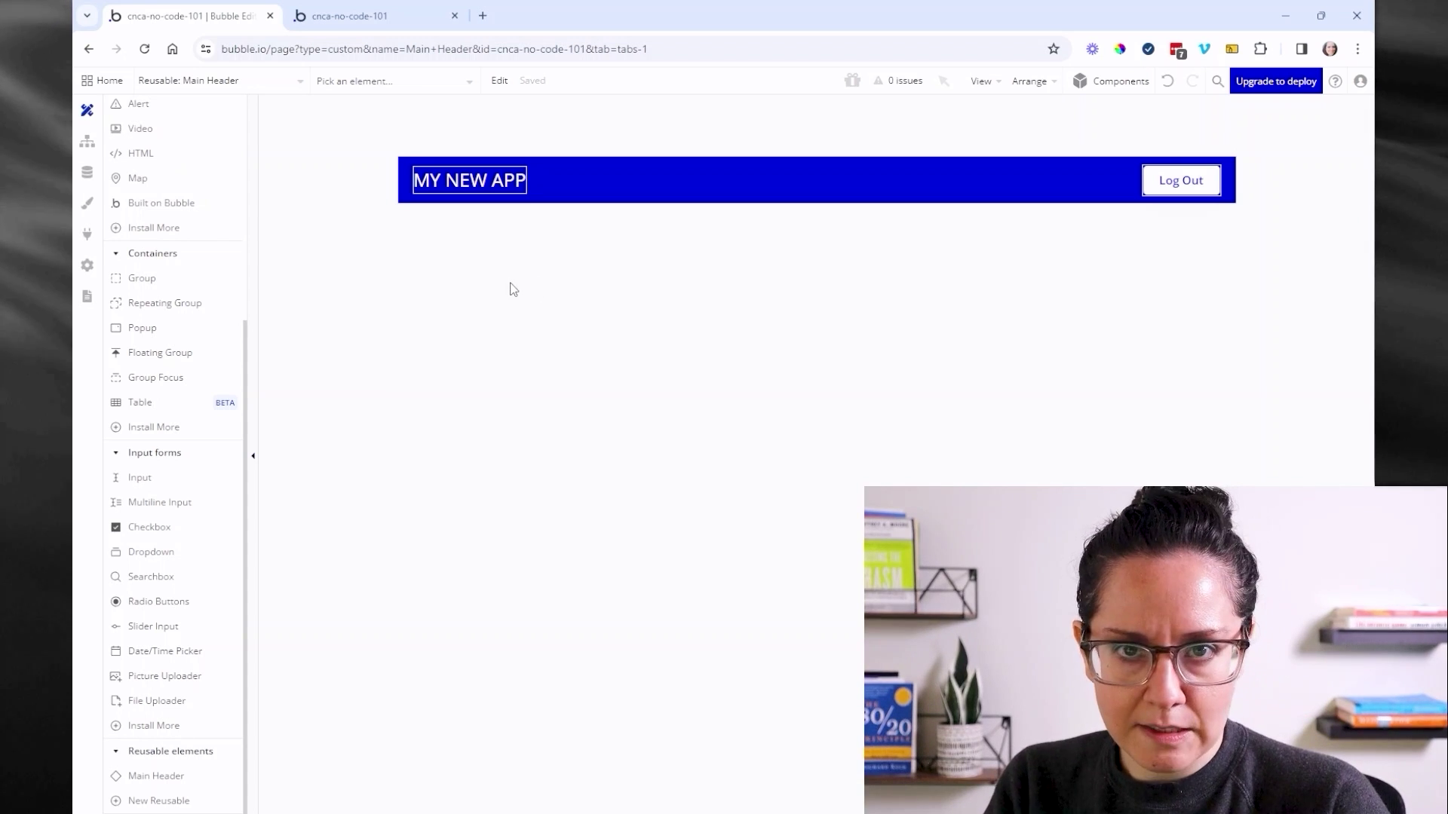
- Tick 'Enable Workflow API and backend workflows' in the app's API settings
click(88, 264)
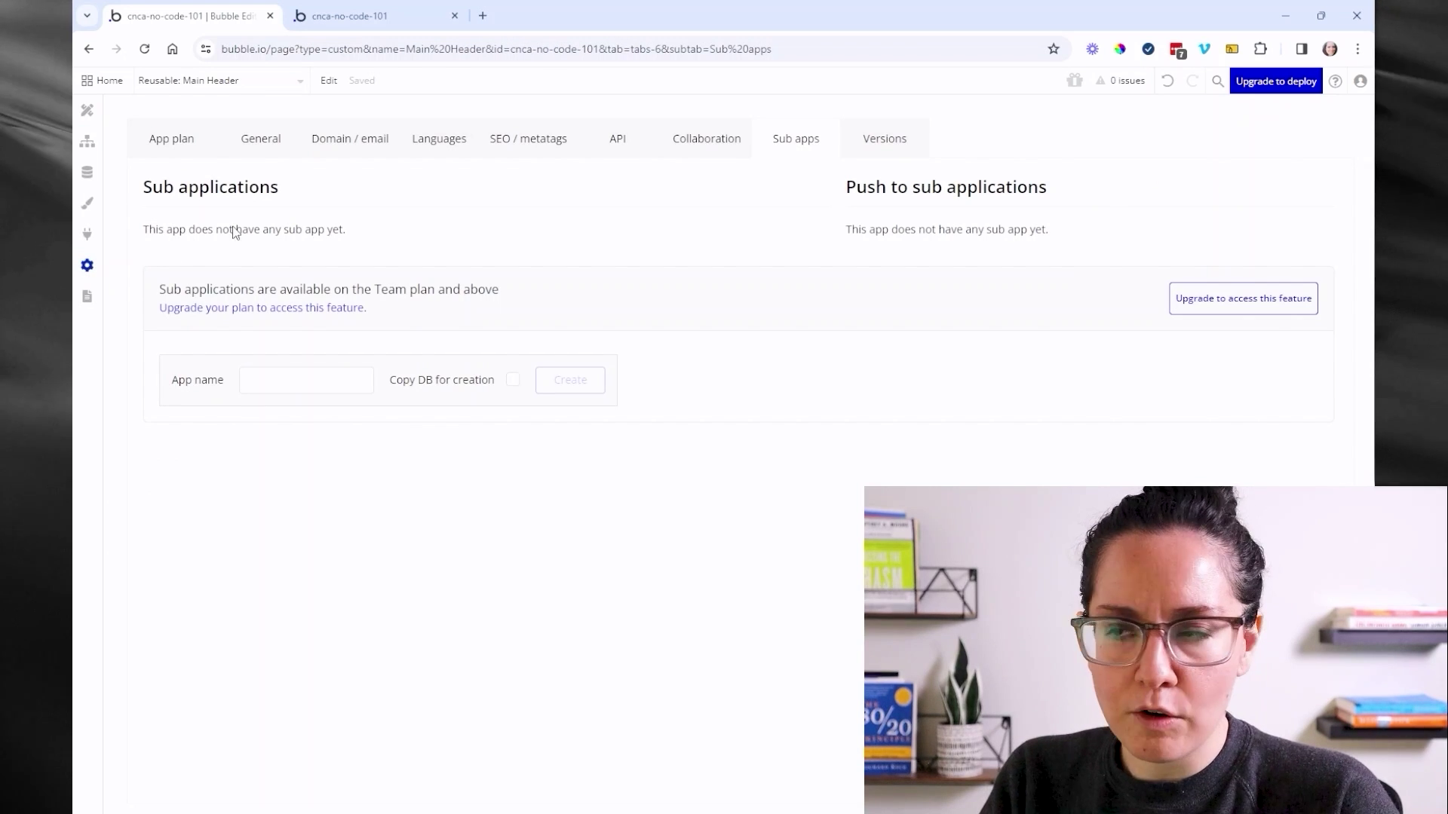
click(611, 141)
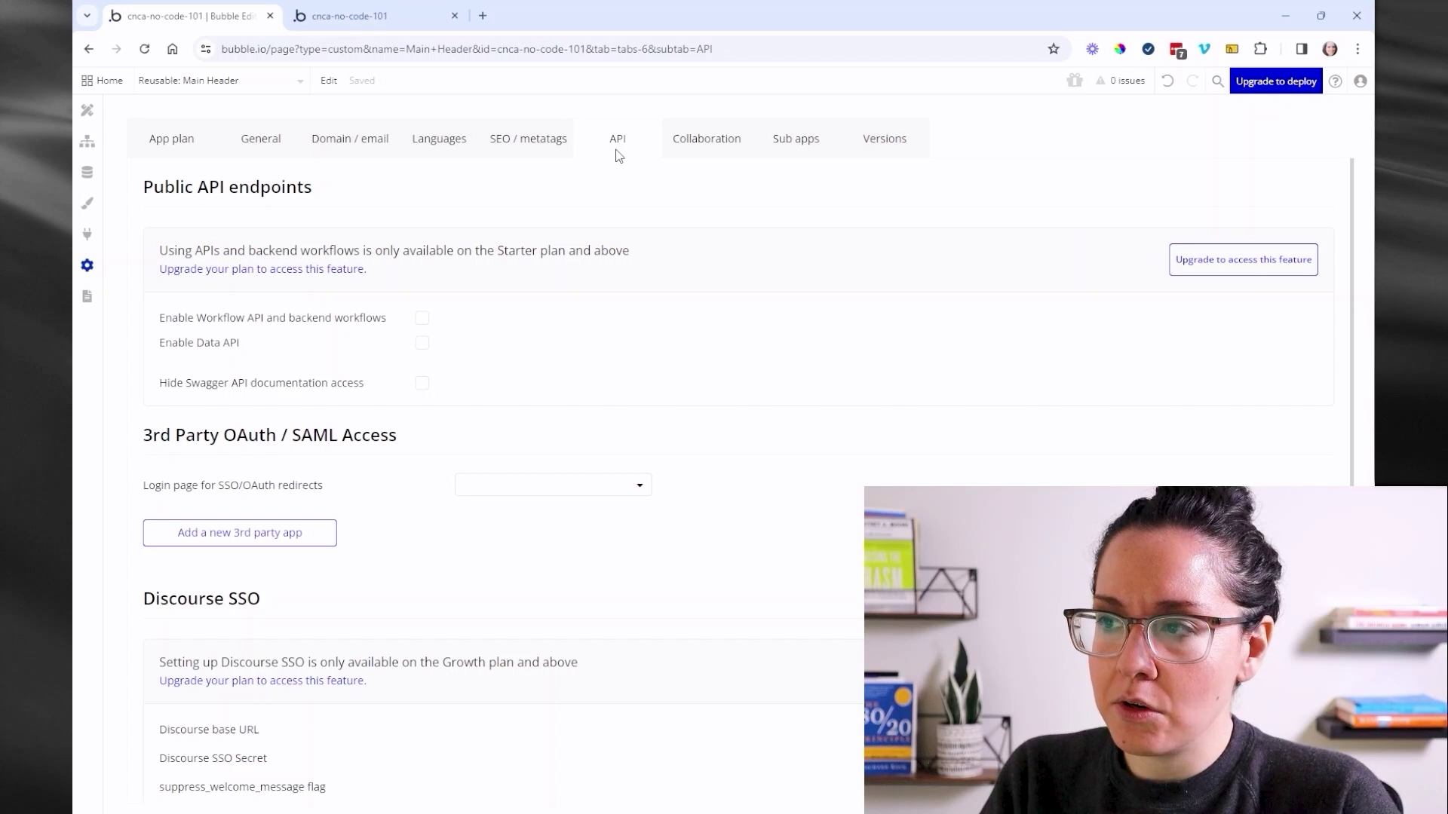
click(420, 322)
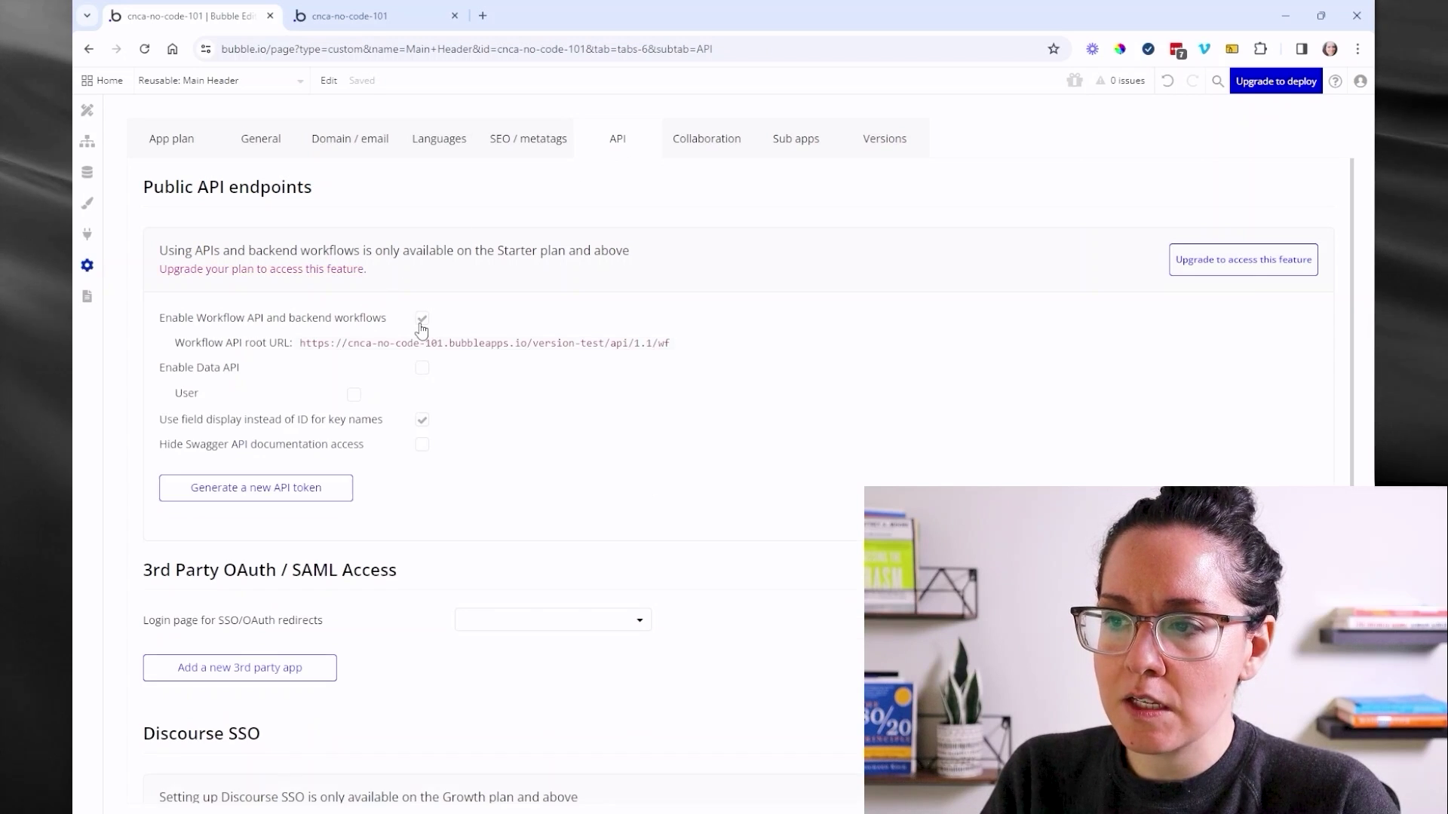
click(211, 89)
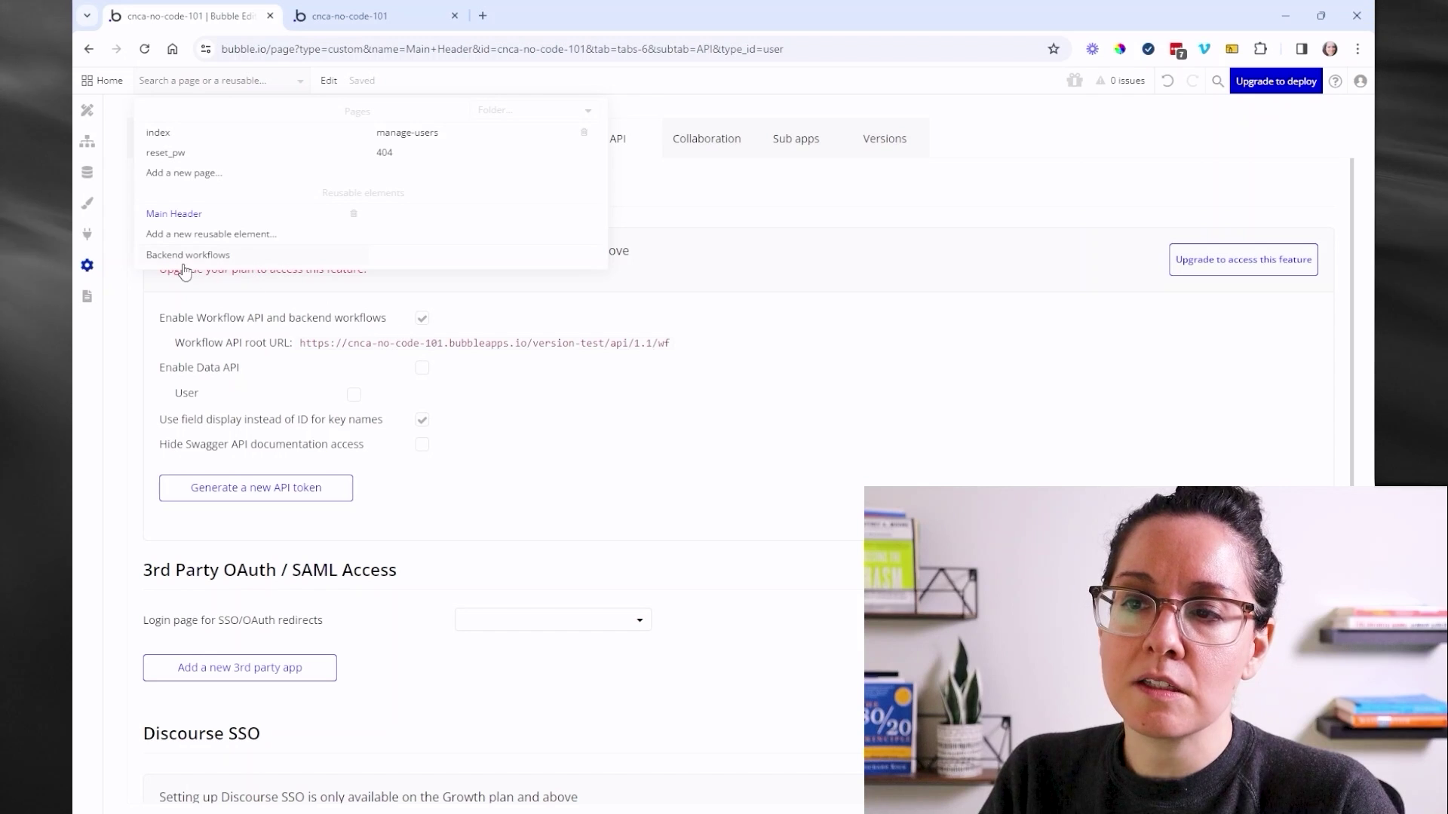
- Open the Backend workflows page, check it for issues (0 found), and move the panel aside
click(203, 257)
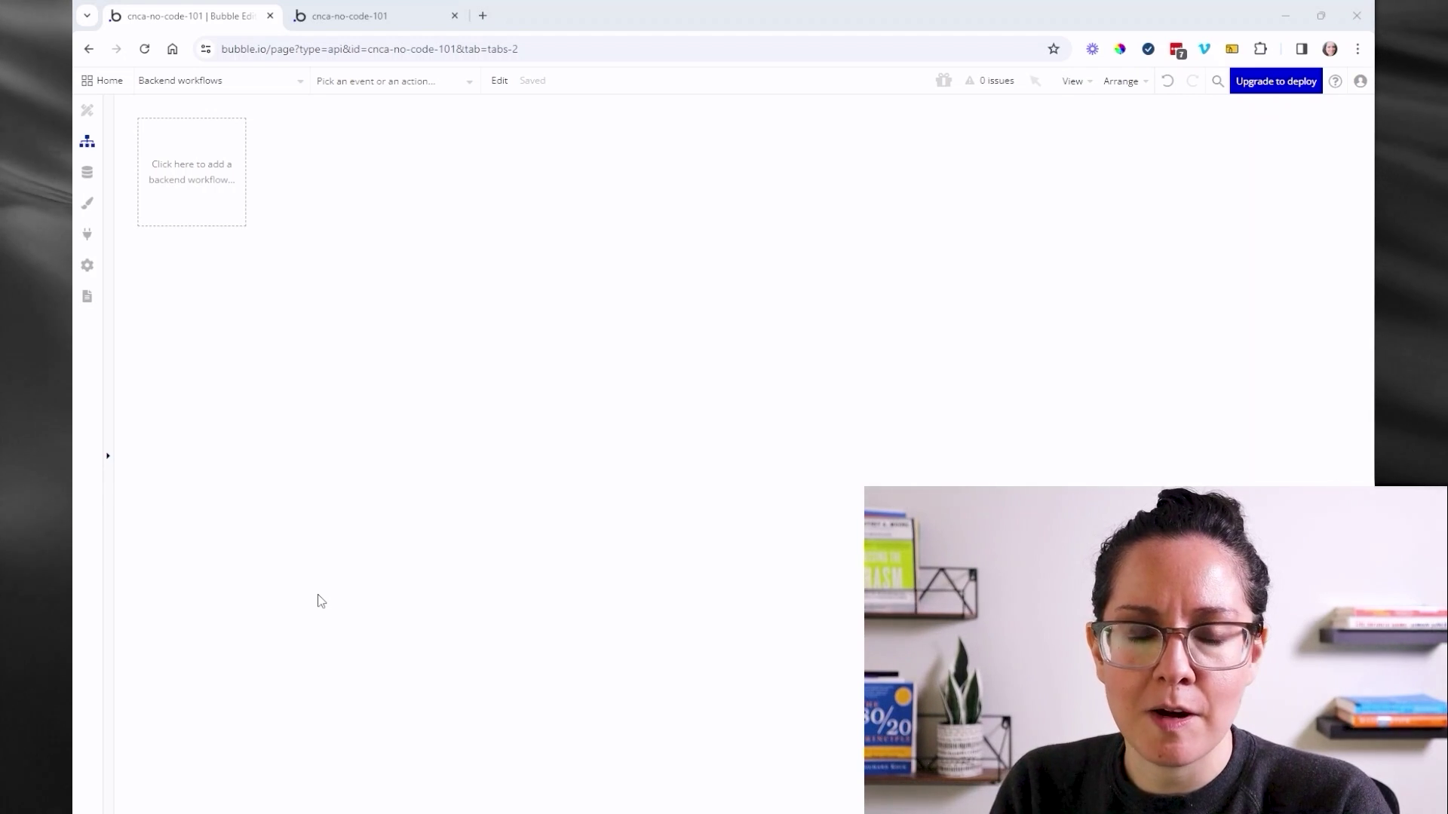
click(987, 81)
drag(264, 233, 445, 204)
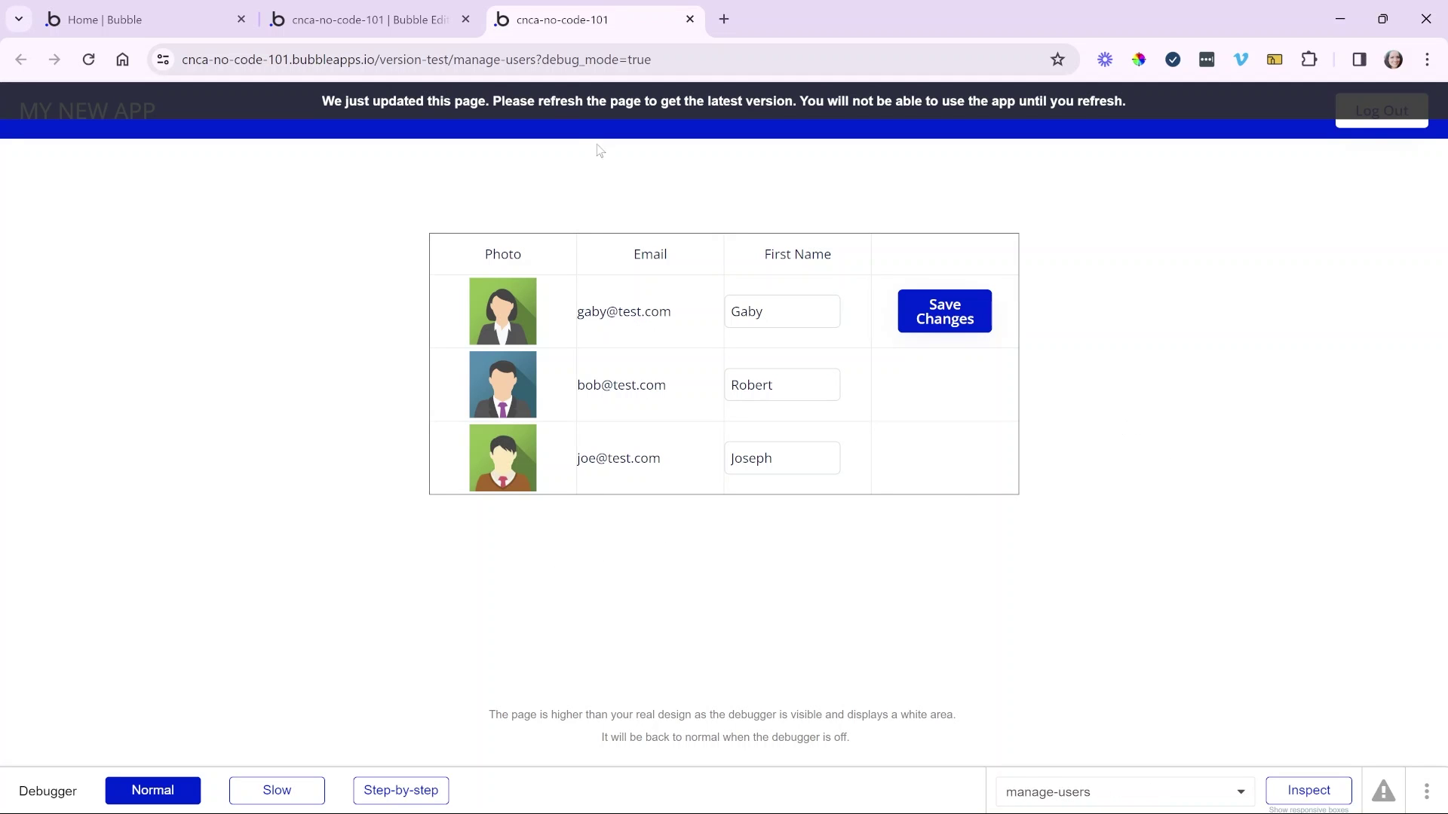
- Confirm debug_mode=true in the URL, inspect the first-name input and Email column, then stop inspecting
drag(542, 62, 673, 71)
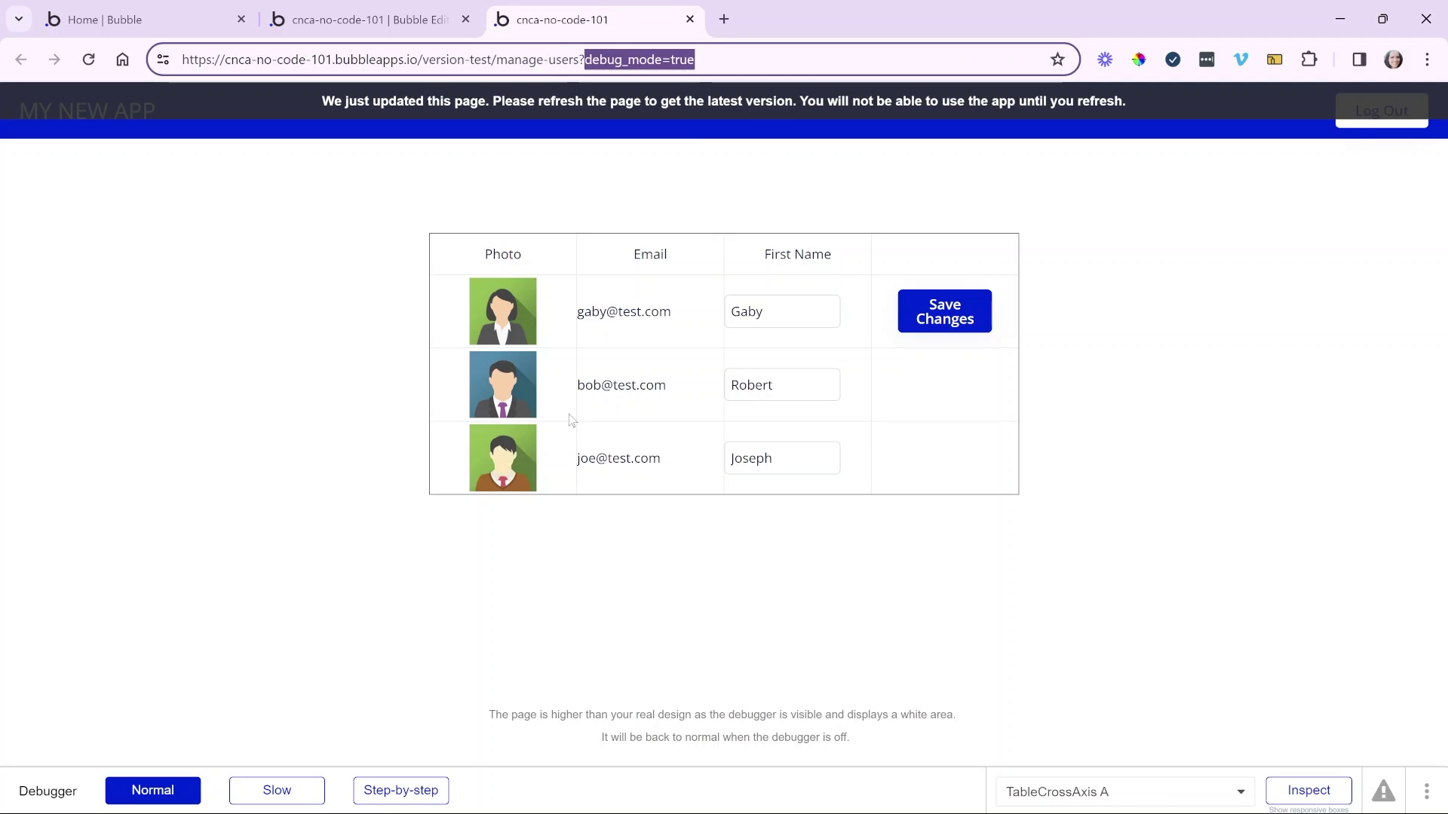
click(358, 639)
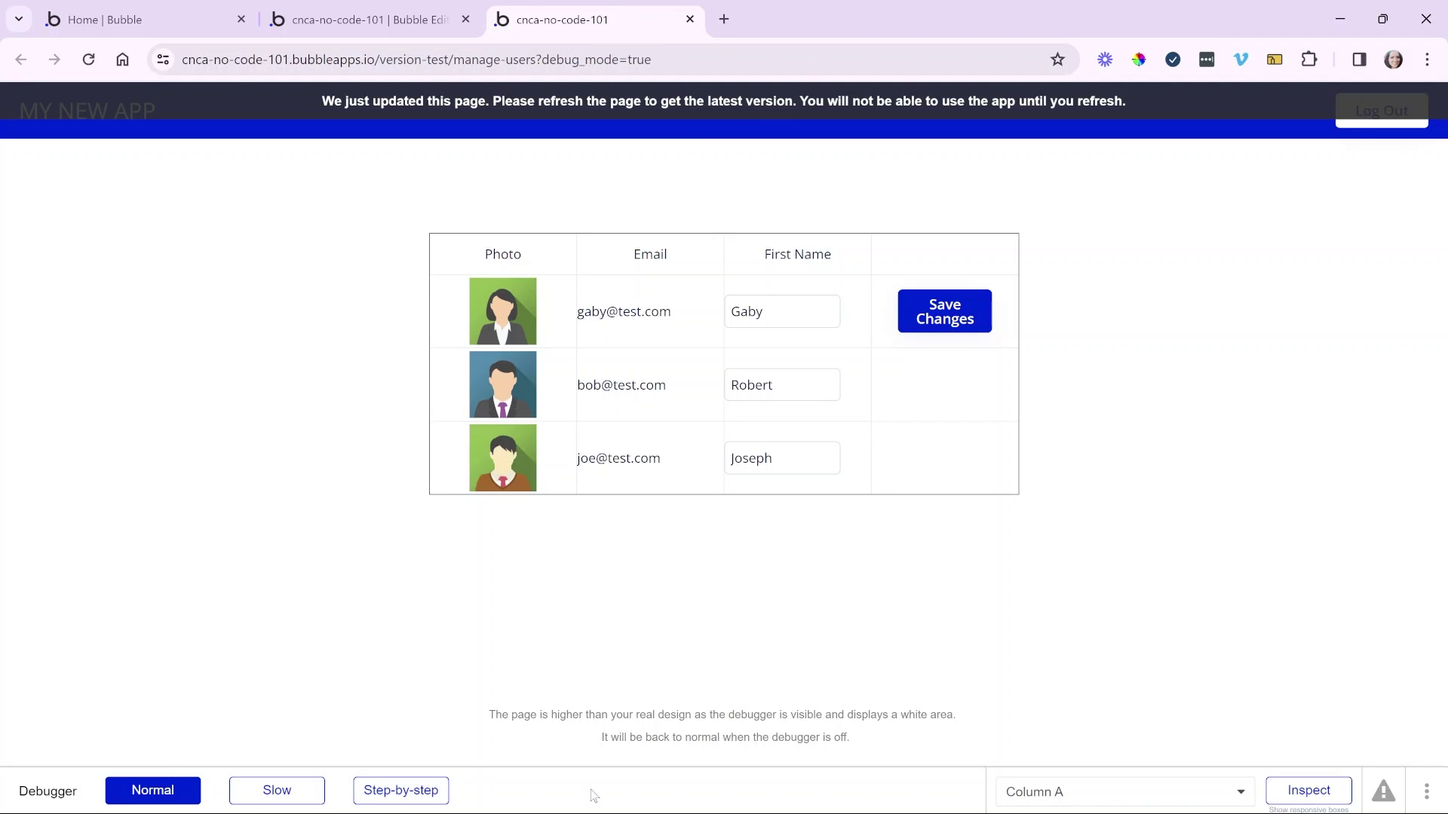
click(1295, 792)
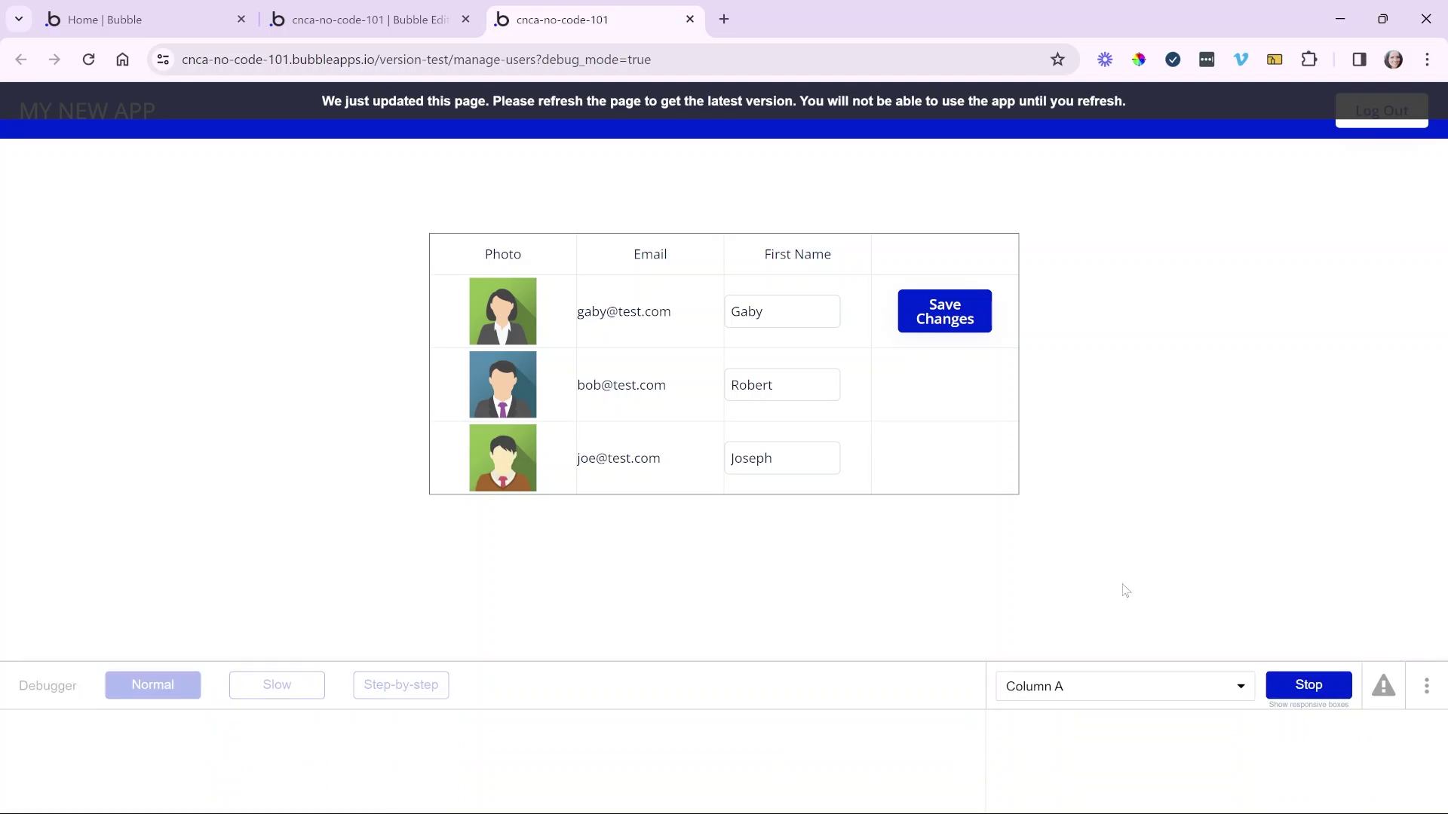
click(804, 313)
click(614, 475)
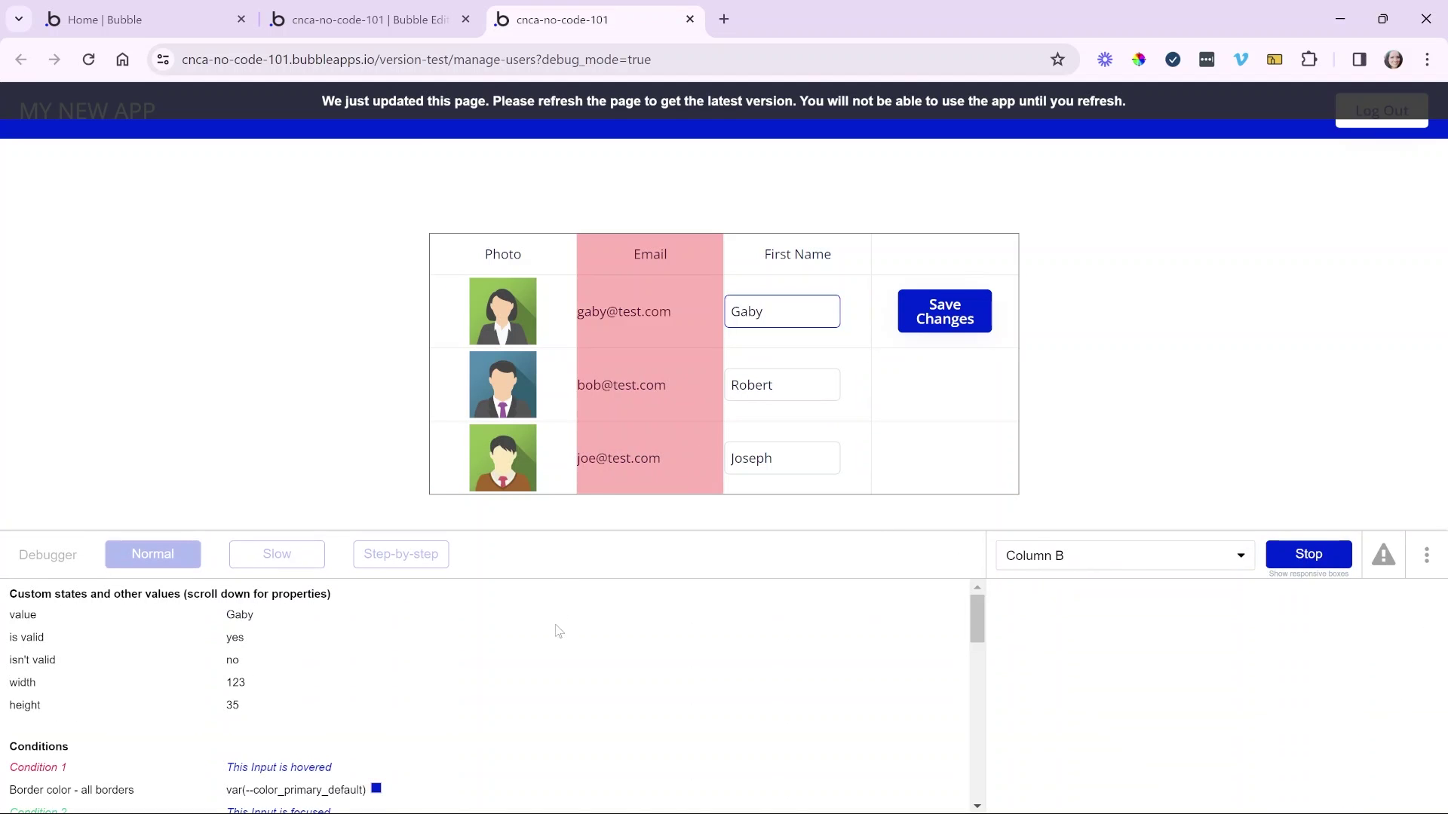
scroll(554, 634, down, 10)
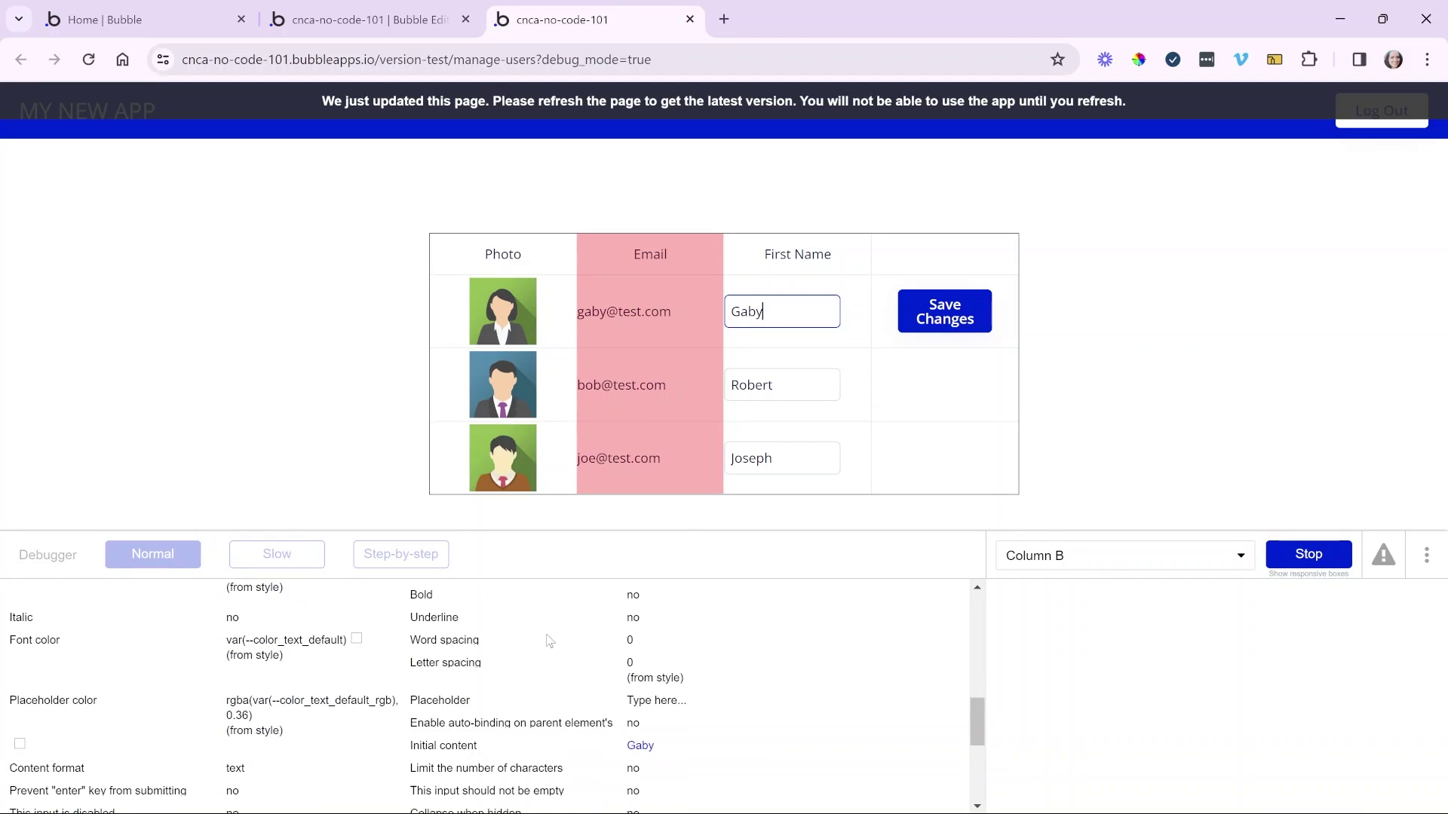
scroll(596, 629, down, 3)
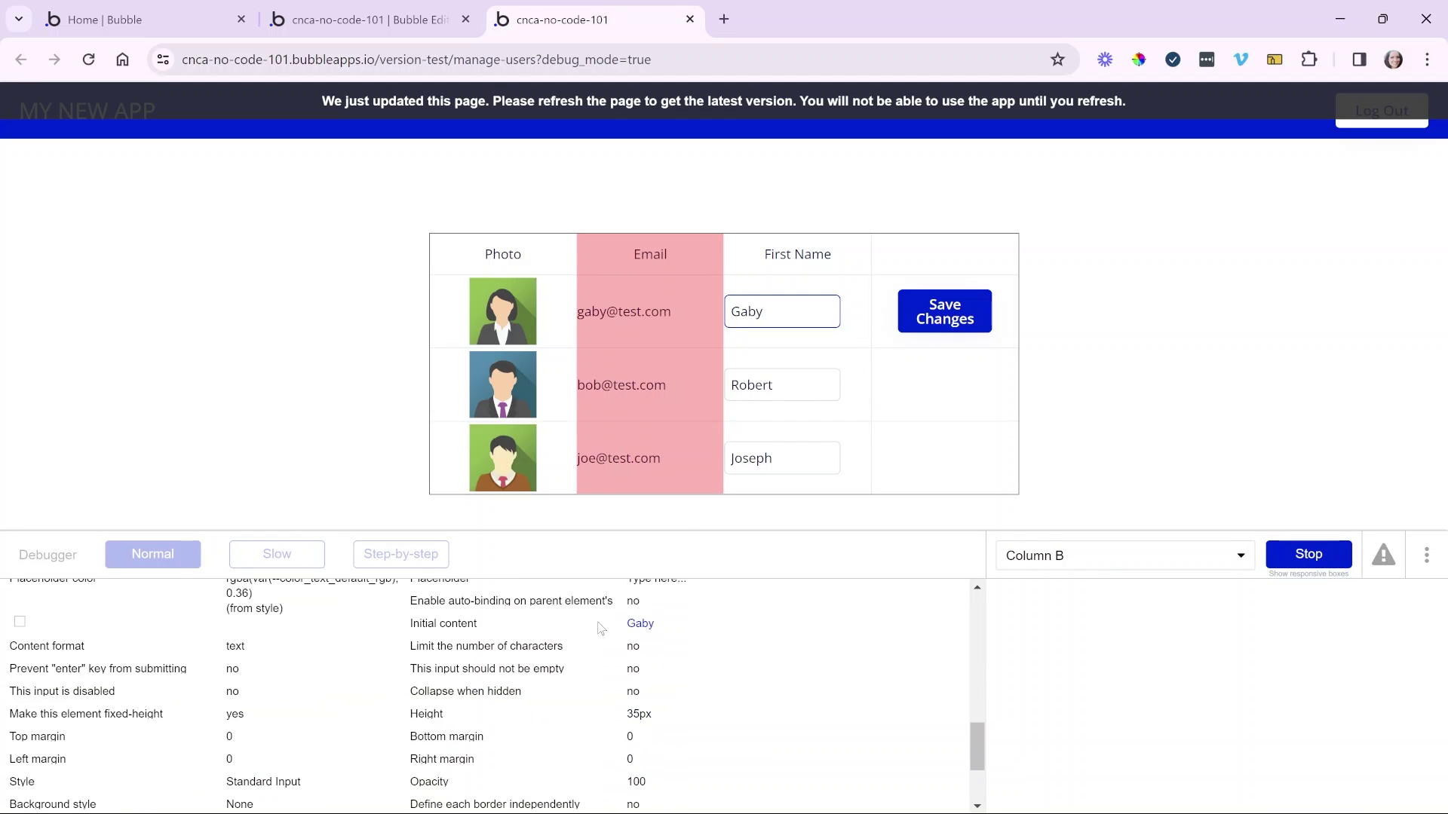
click(1273, 559)
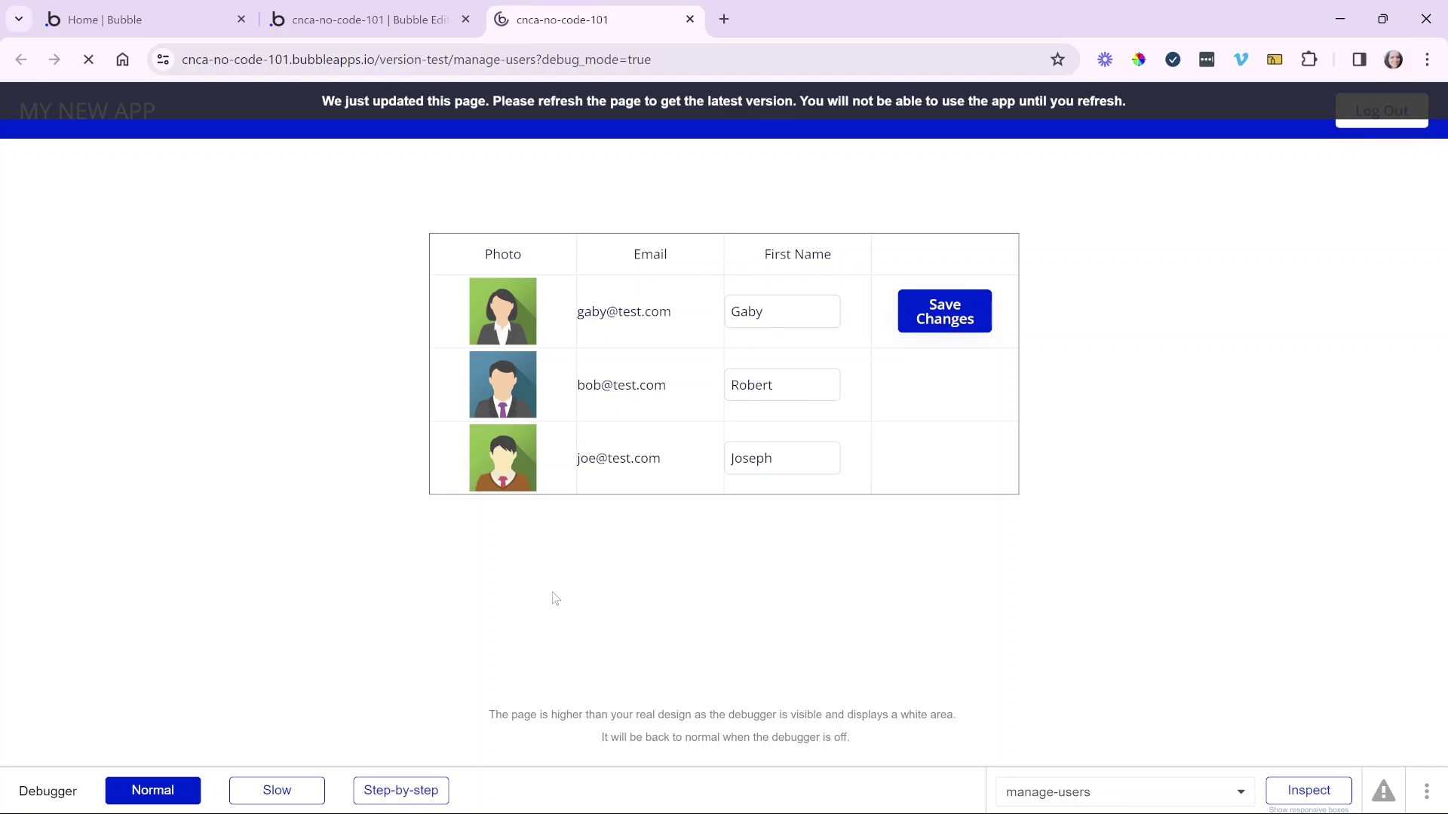
- Step through Save Changes, evaluating the row's User and the new first name 'Gaby edit'
click(406, 793)
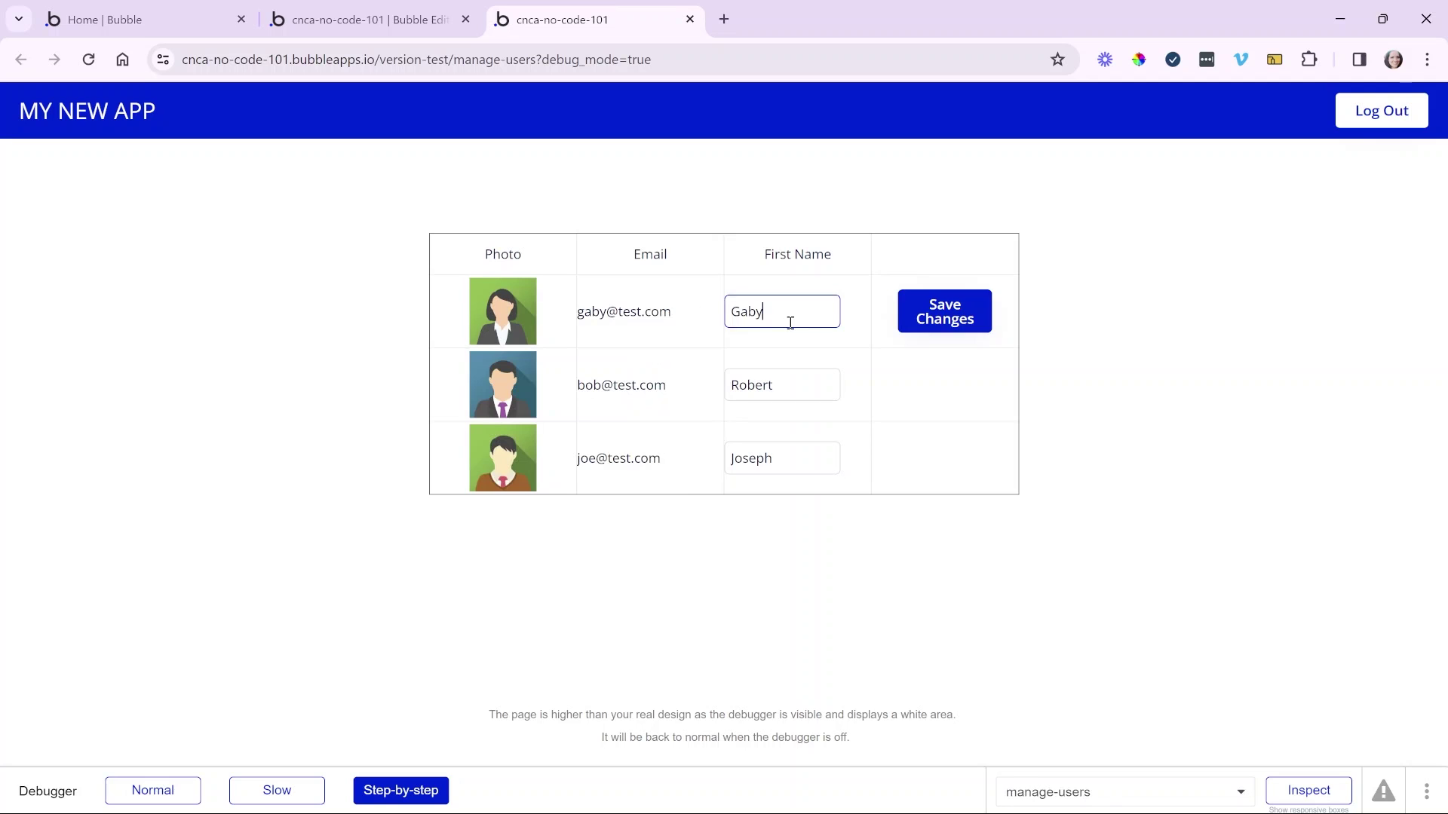
click(922, 302)
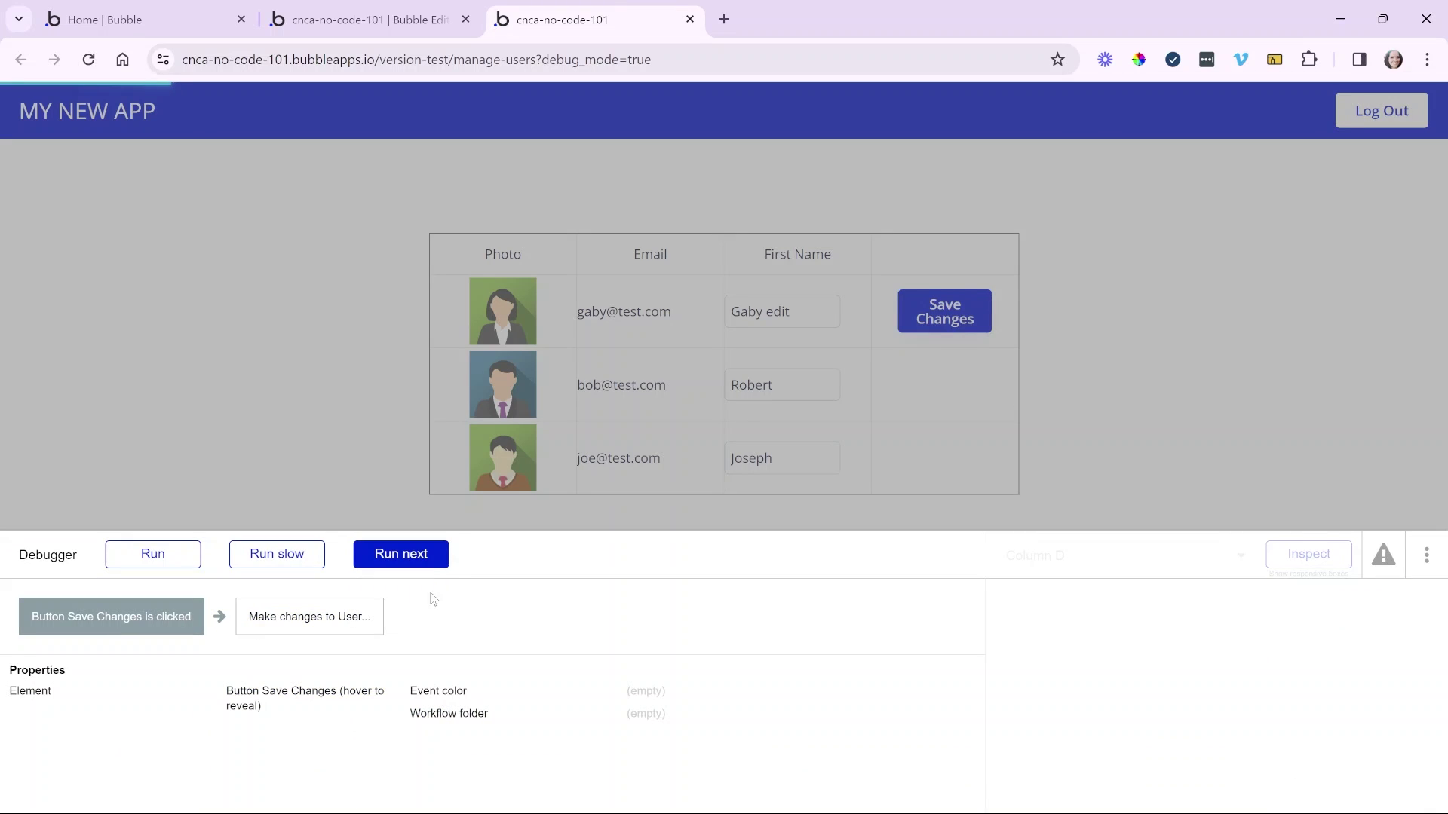
click(429, 567)
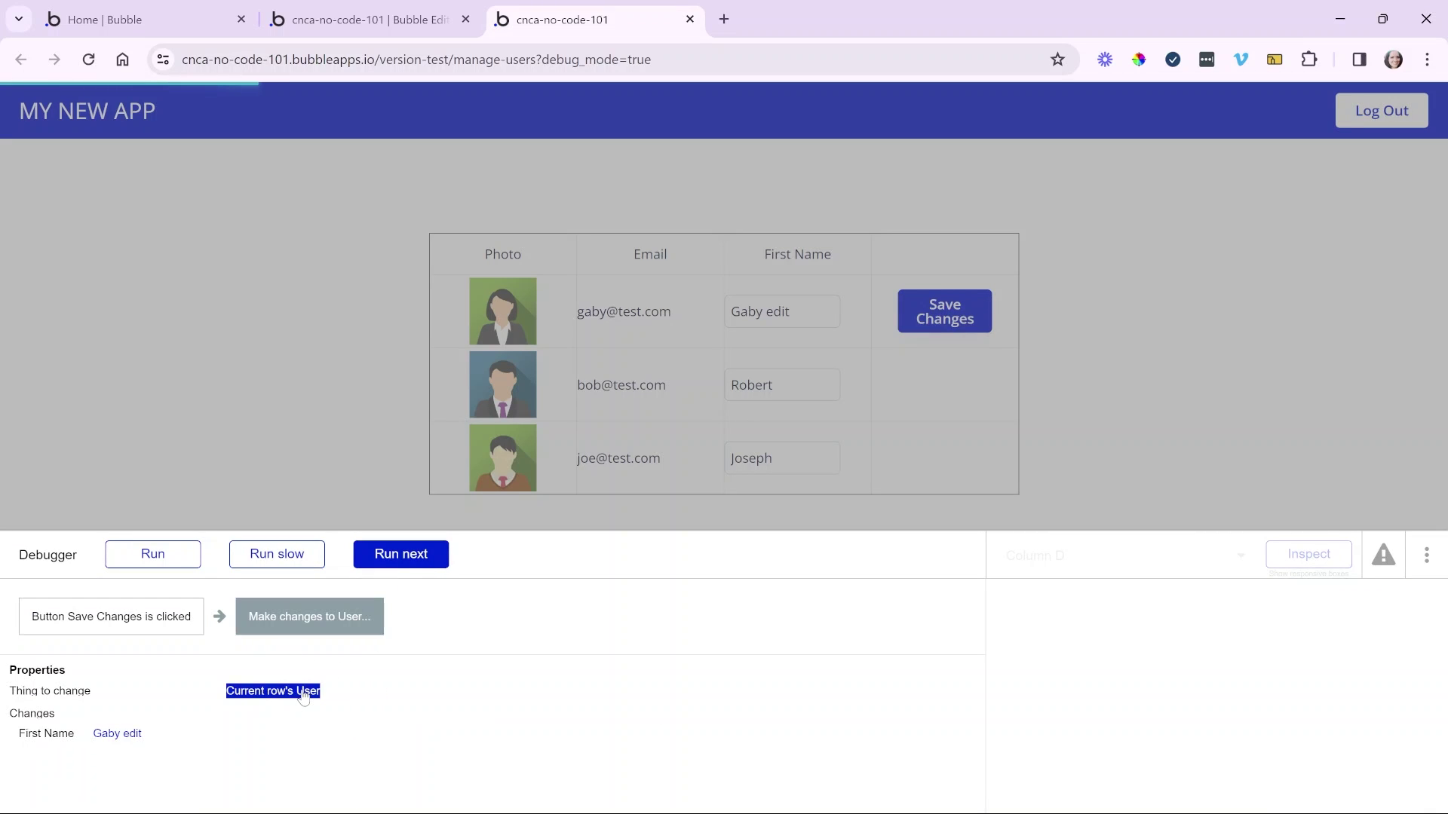
click(1051, 617)
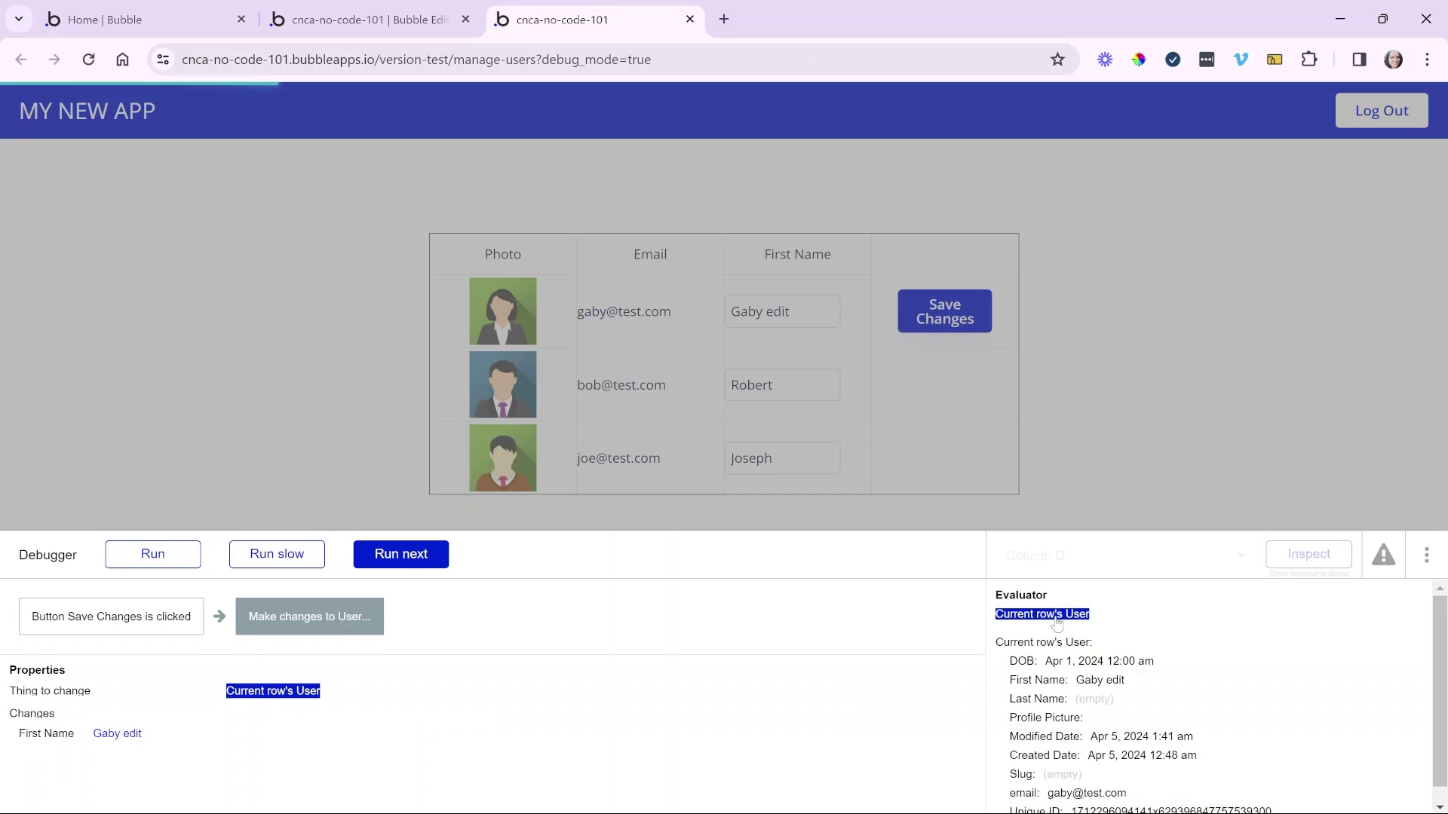
scroll(1046, 689, down, 1)
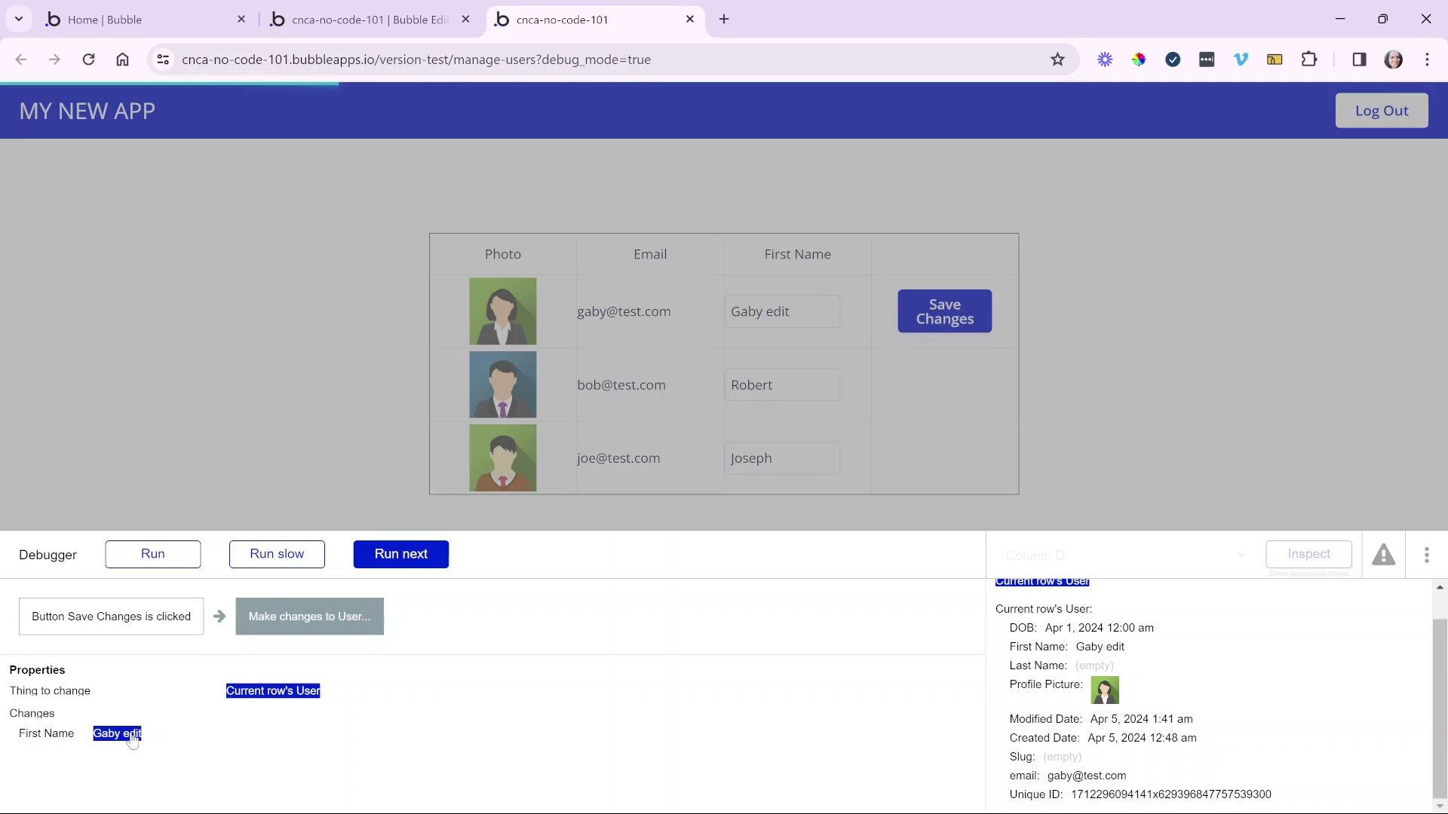
click(132, 737)
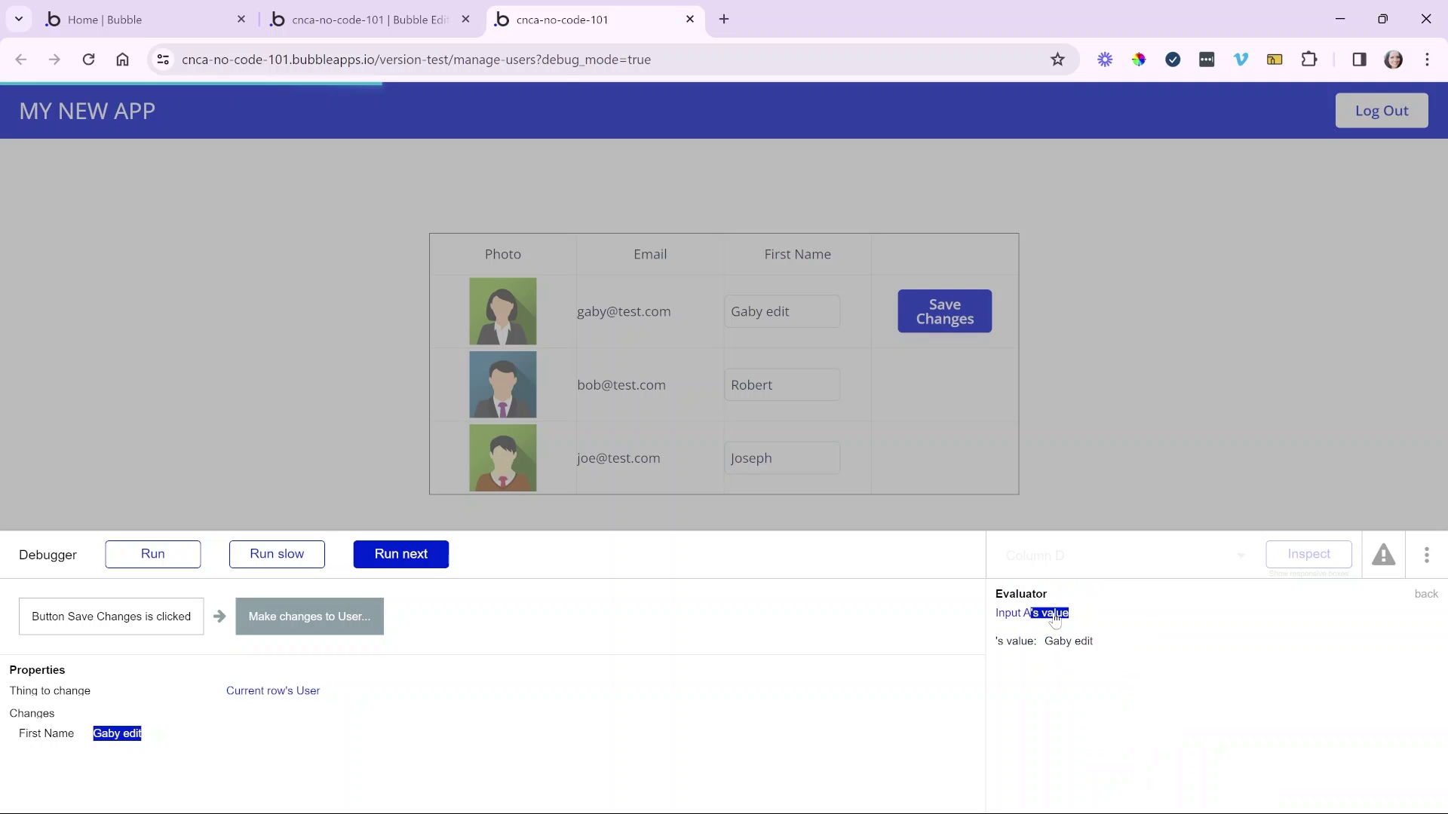
click(178, 560)
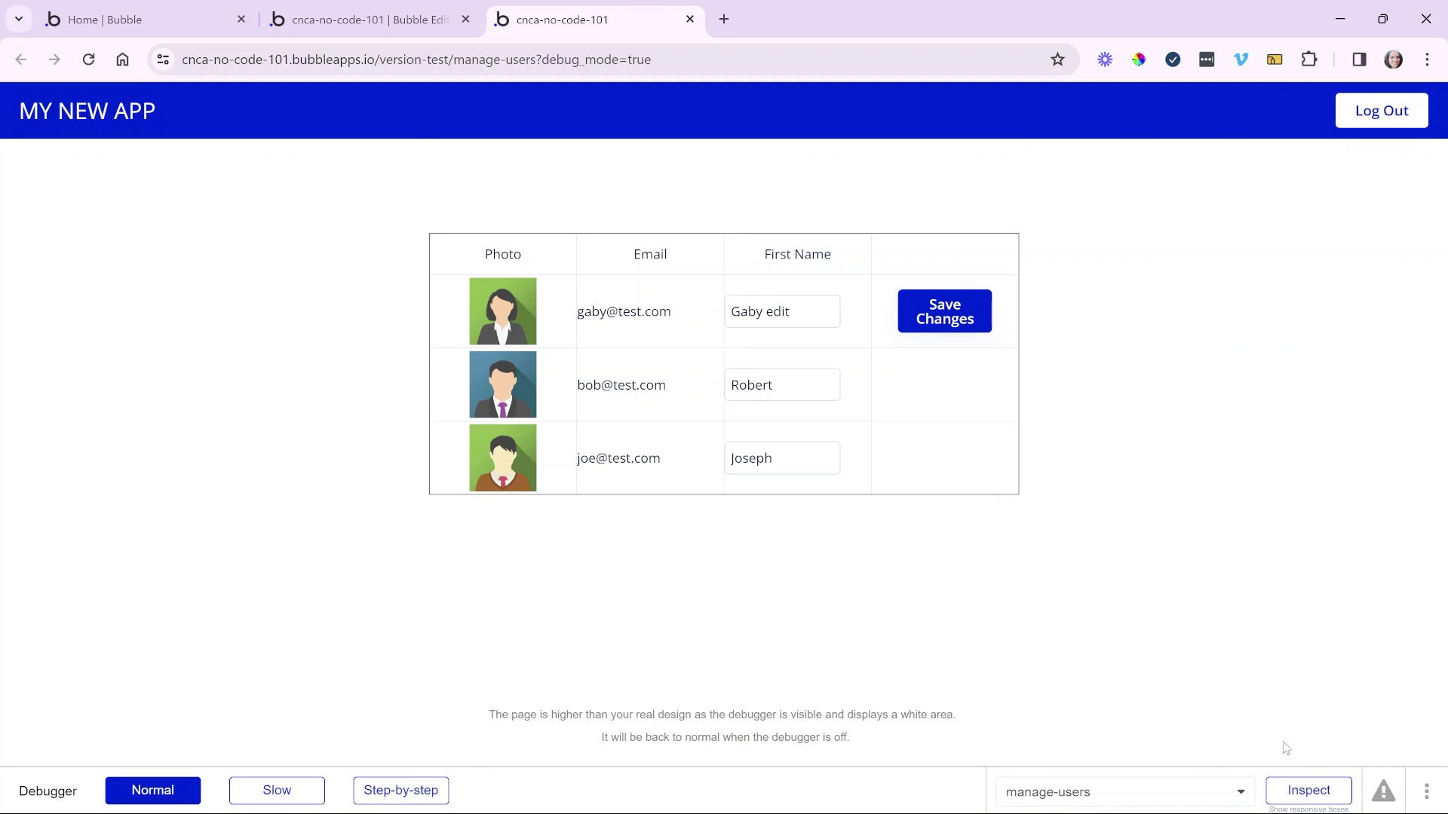
click(1305, 788)
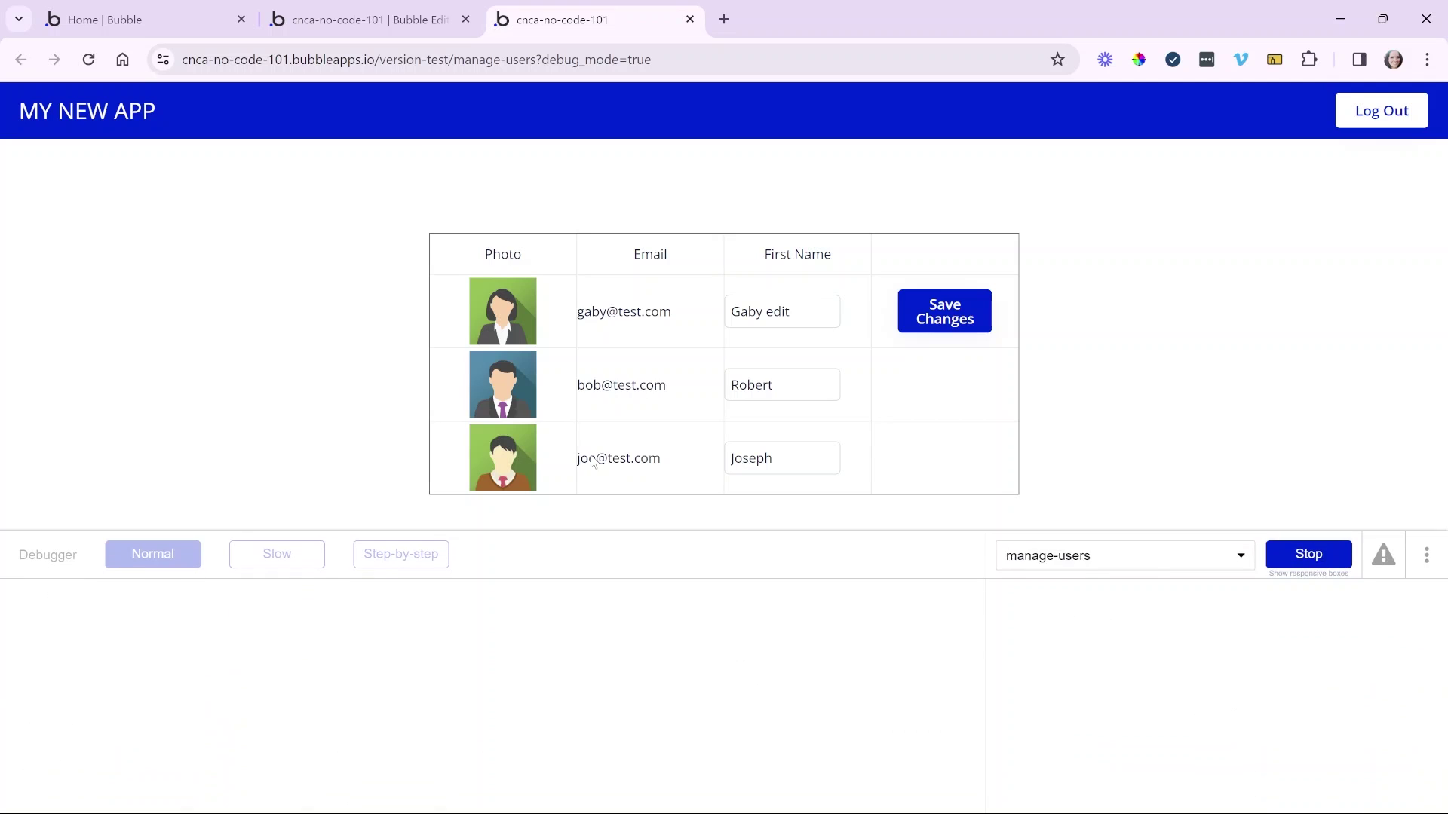
- Inspect the first user's photo and trace its source to Current row's User's Profile Picture
click(514, 319)
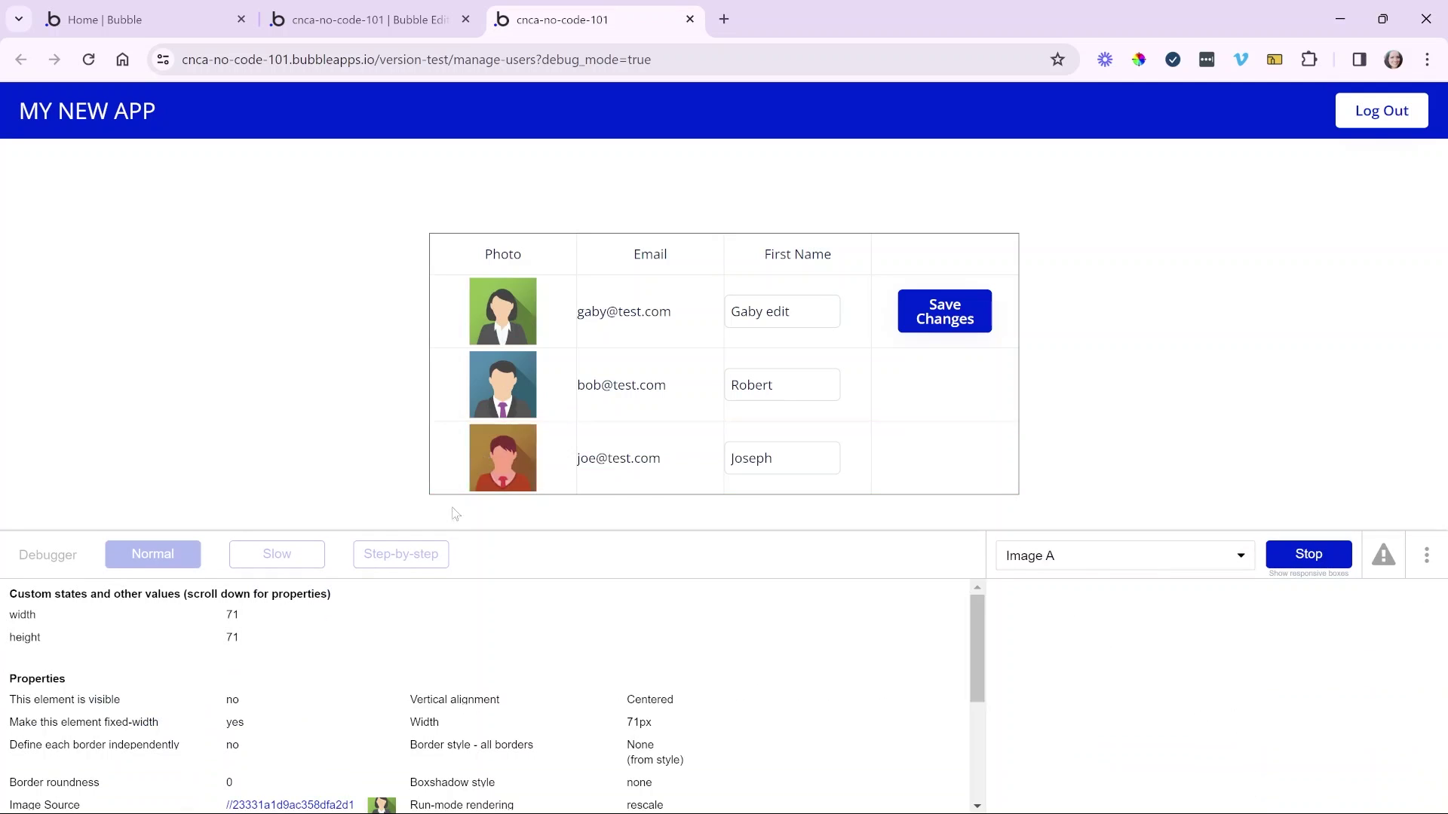
scroll(337, 705, down, 1)
scroll(337, 705, down, 1)
triple_click(334, 709)
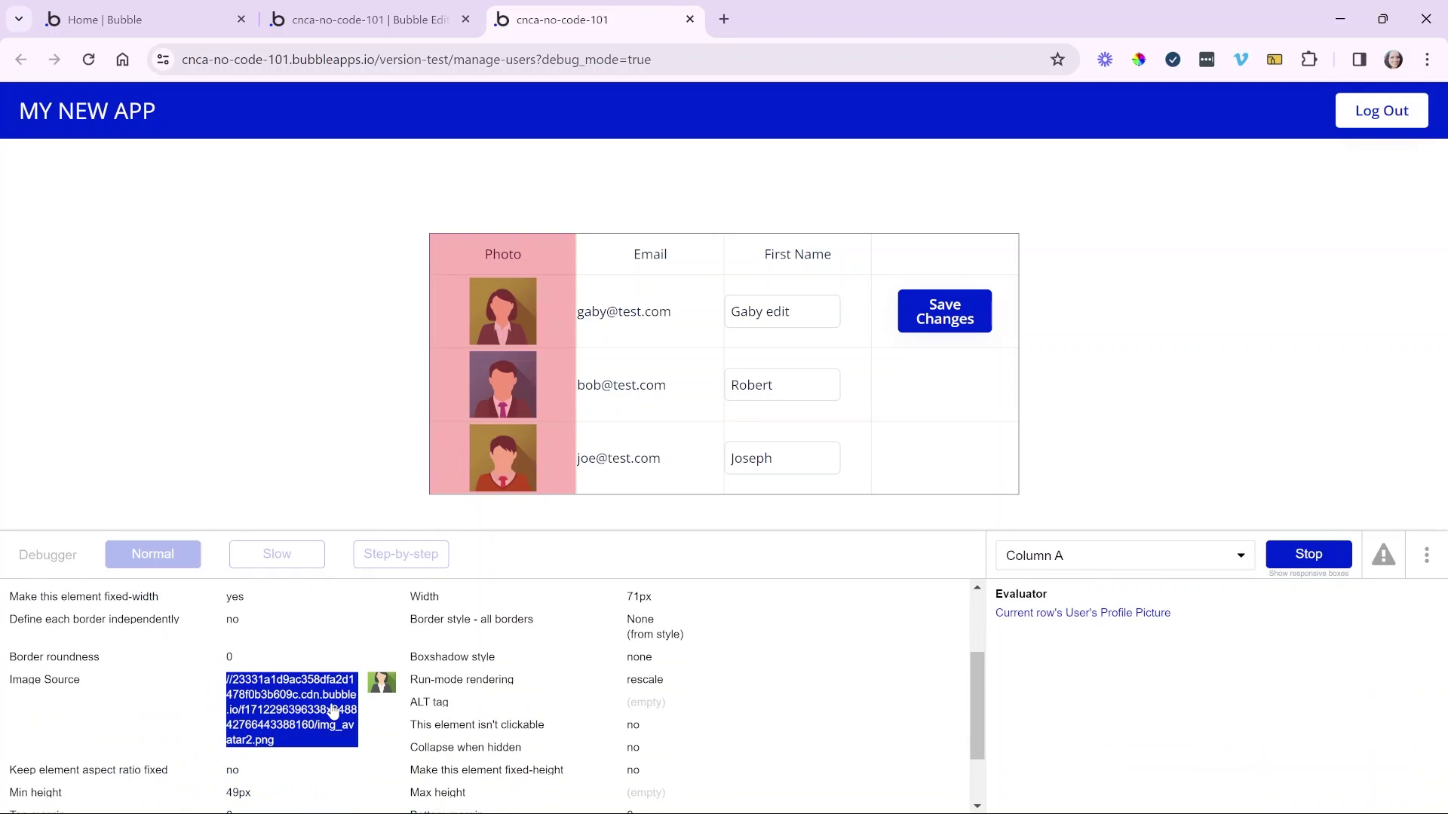
click(1075, 621)
click(1117, 616)
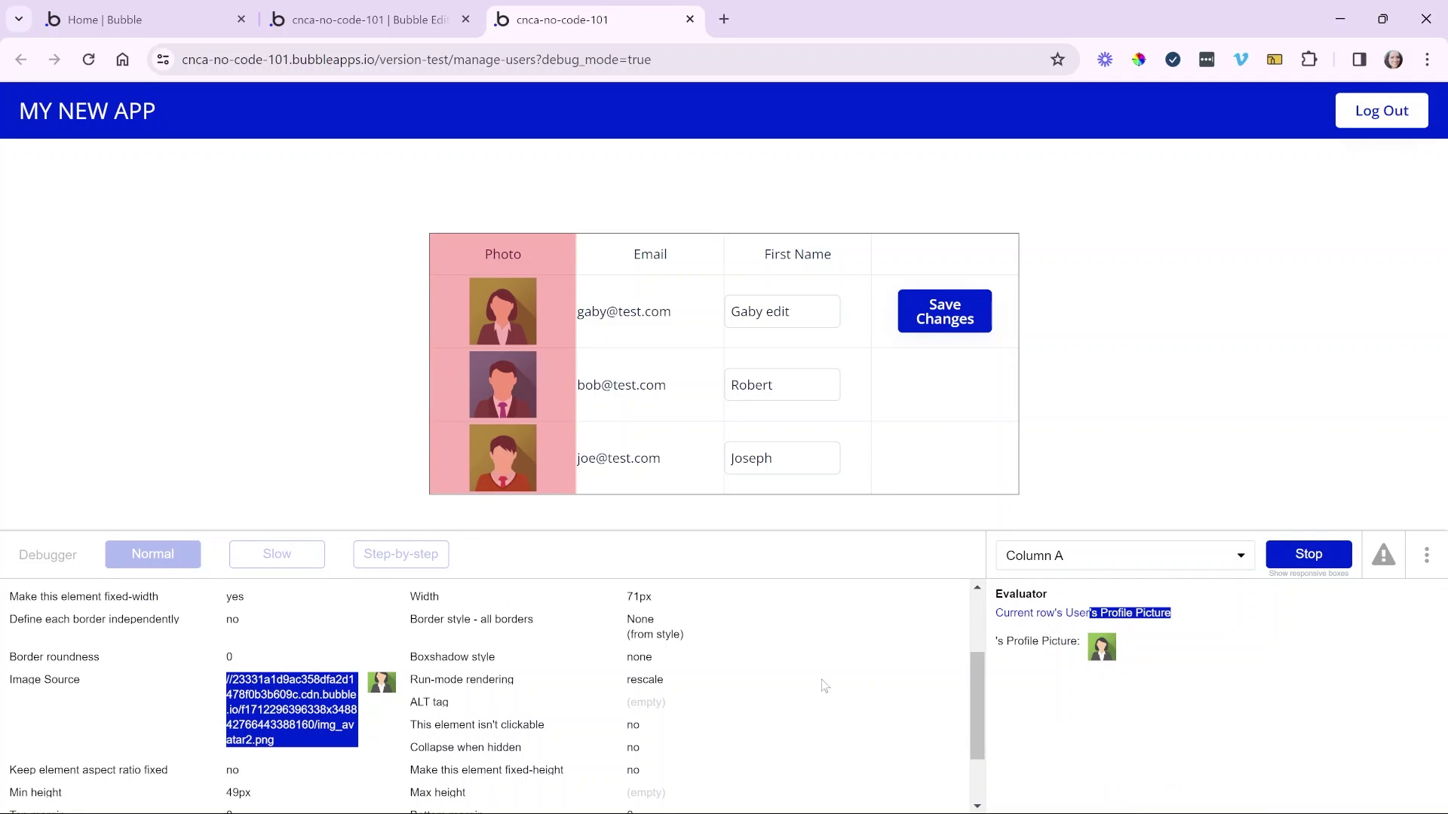
scroll(825, 686, down, 1)
scroll(825, 685, up, 3)
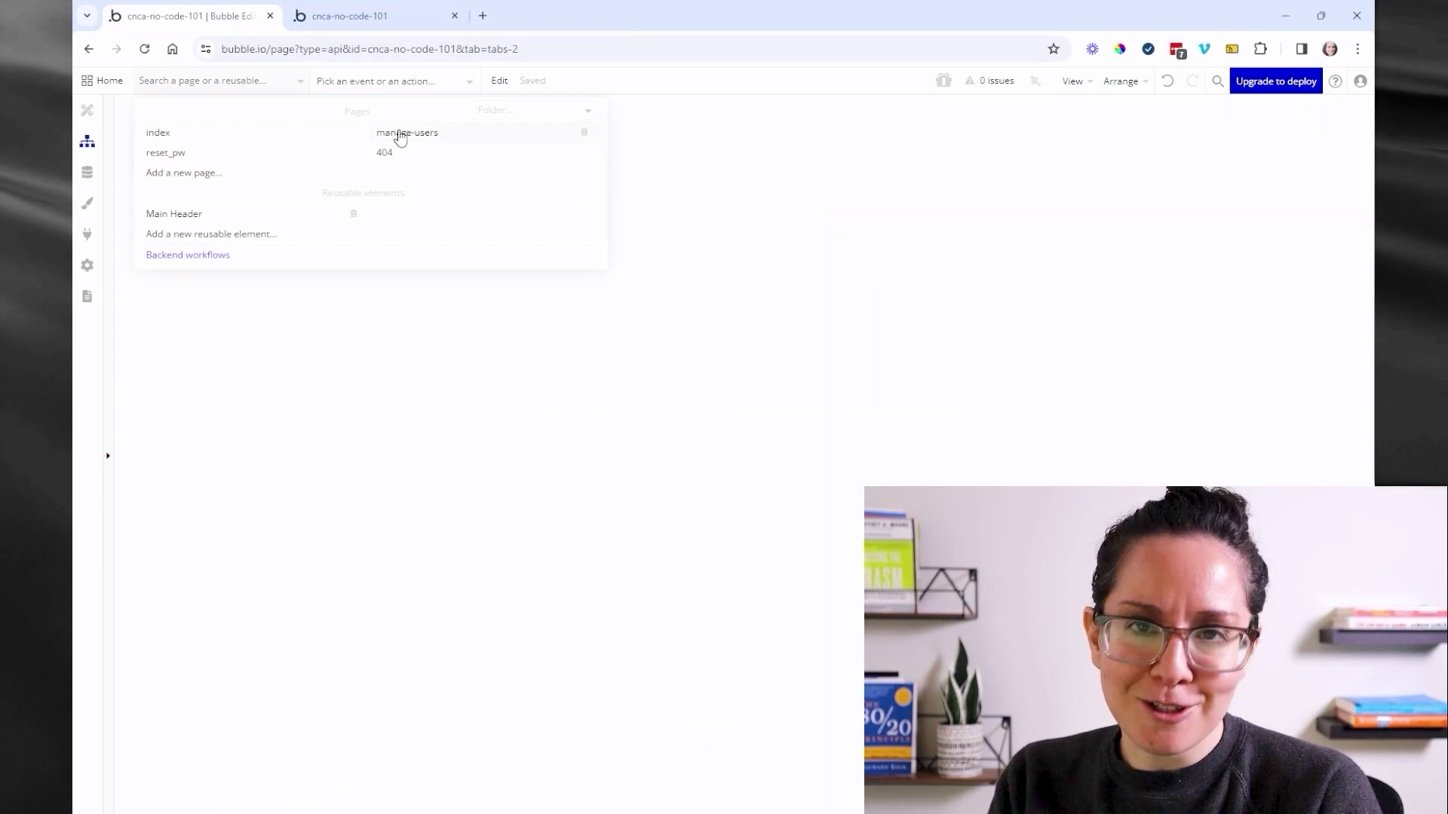
- Open manage-users in Design, then view the Server logs showing the Button A workflow run
click(400, 134)
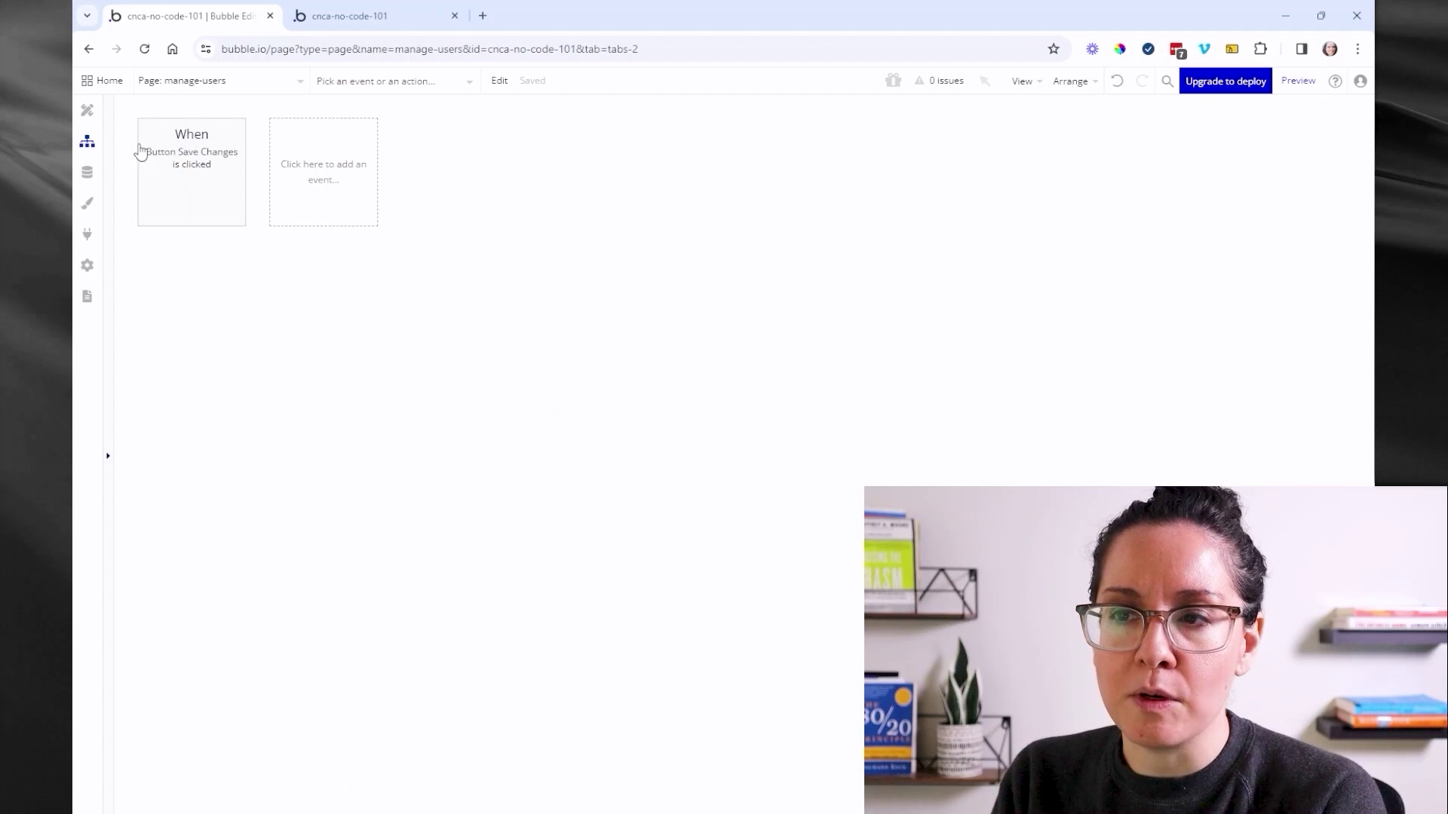
click(87, 111)
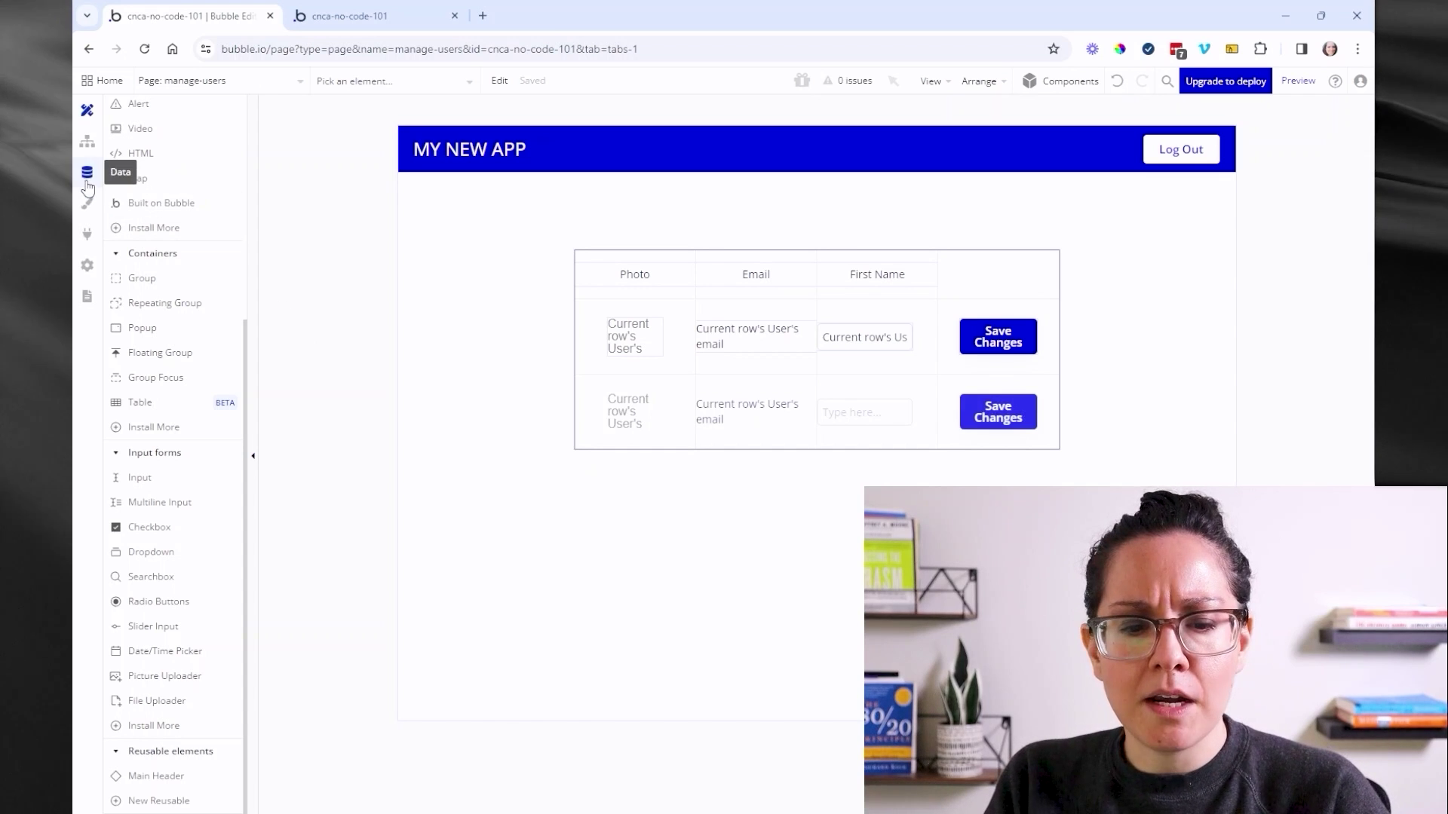
click(87, 265)
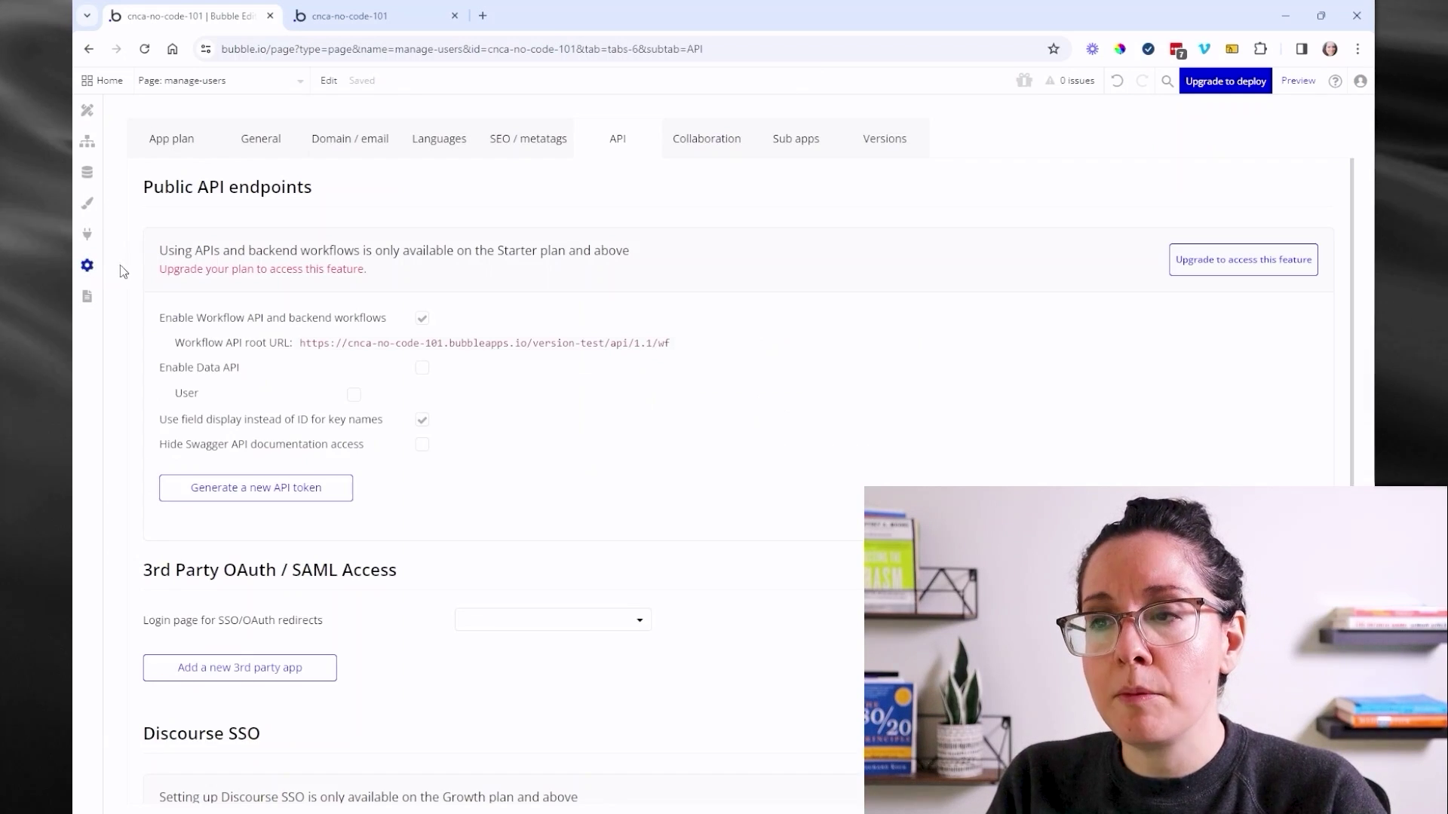
click(88, 296)
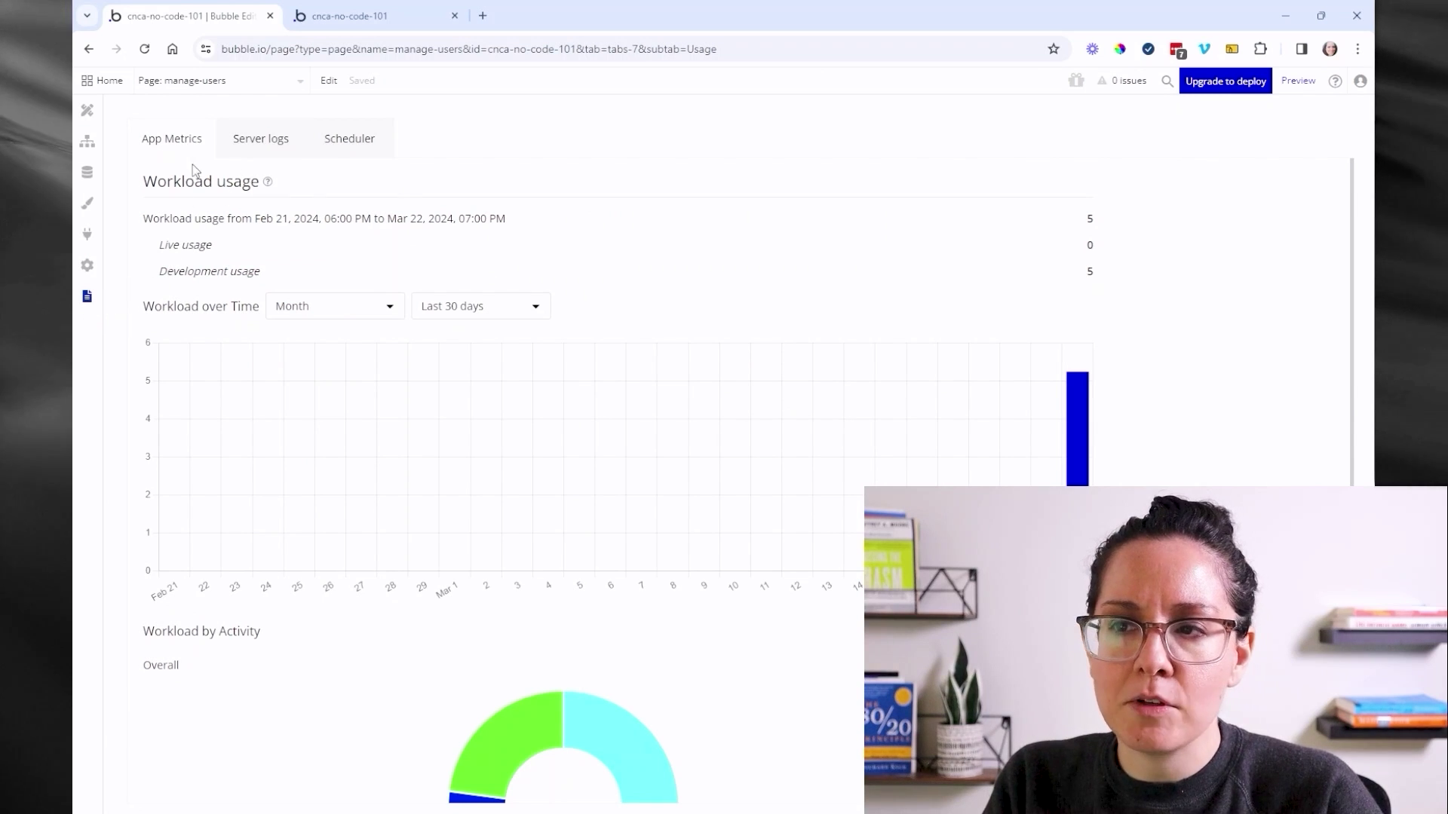
click(254, 153)
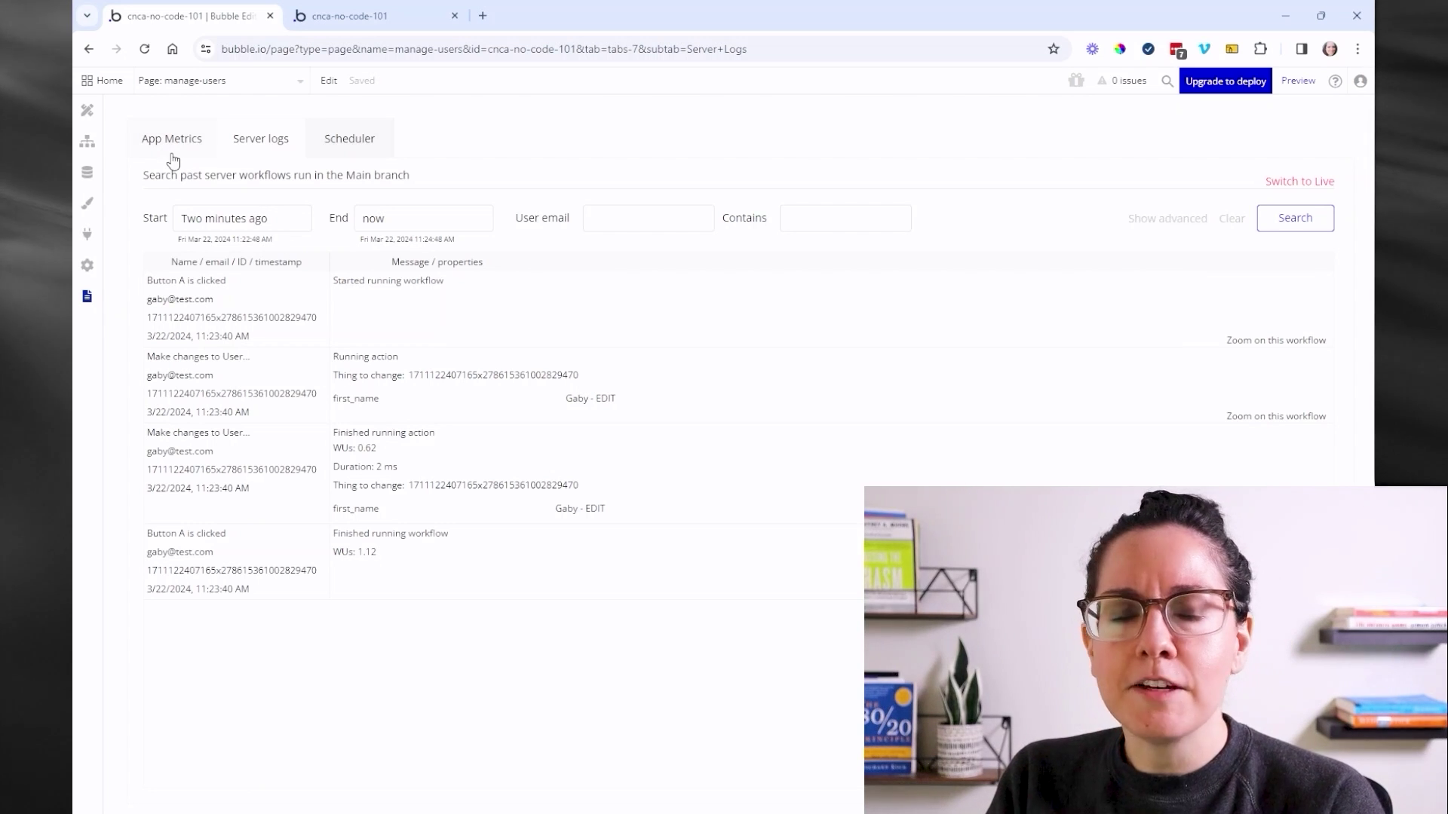
- Search elements for 'user', select the manage-users page, and list its workflow events
click(87, 110)
click(338, 81)
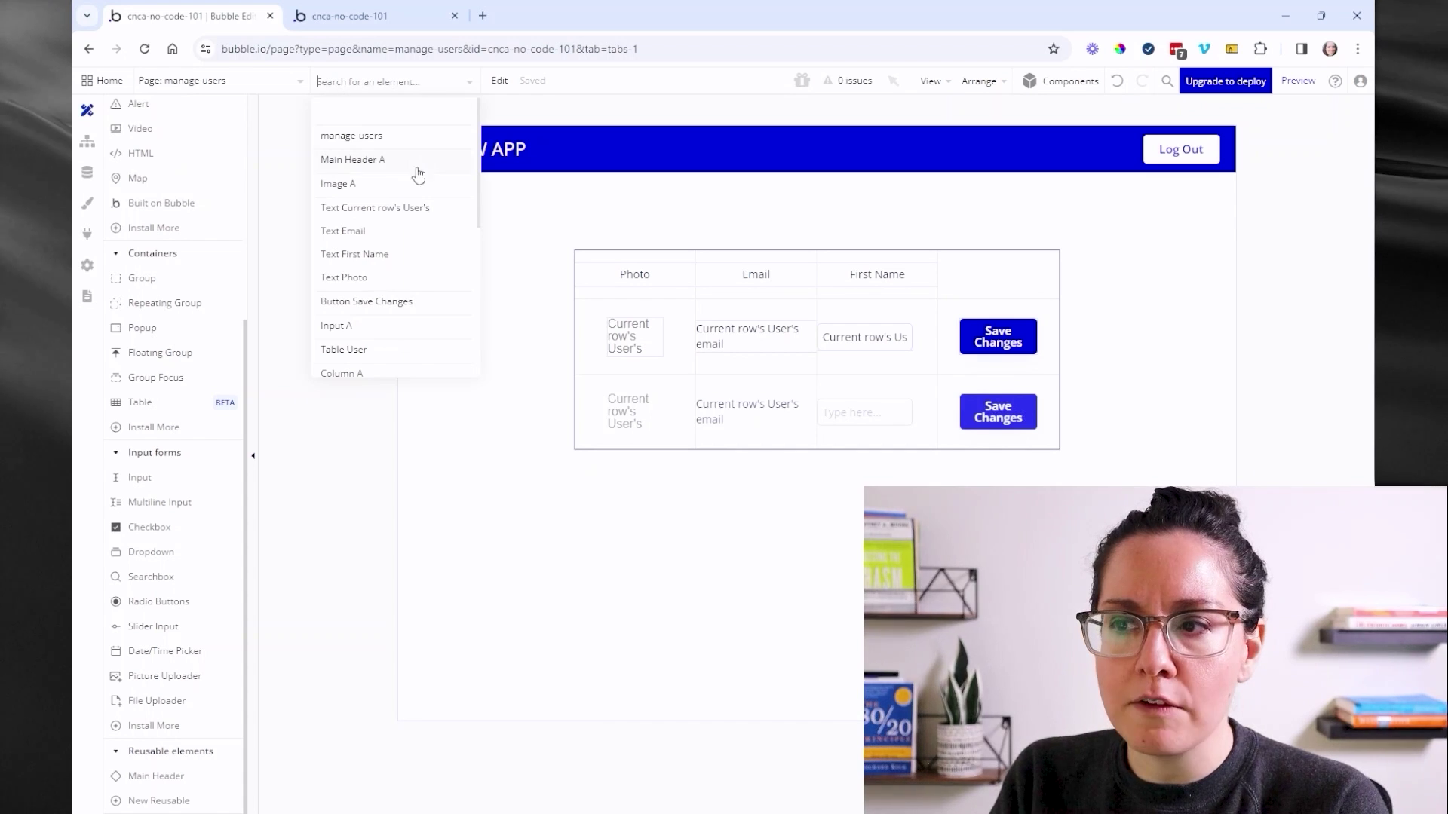
scroll(419, 181, down, 3)
scroll(406, 196, up, 3)
text(u)
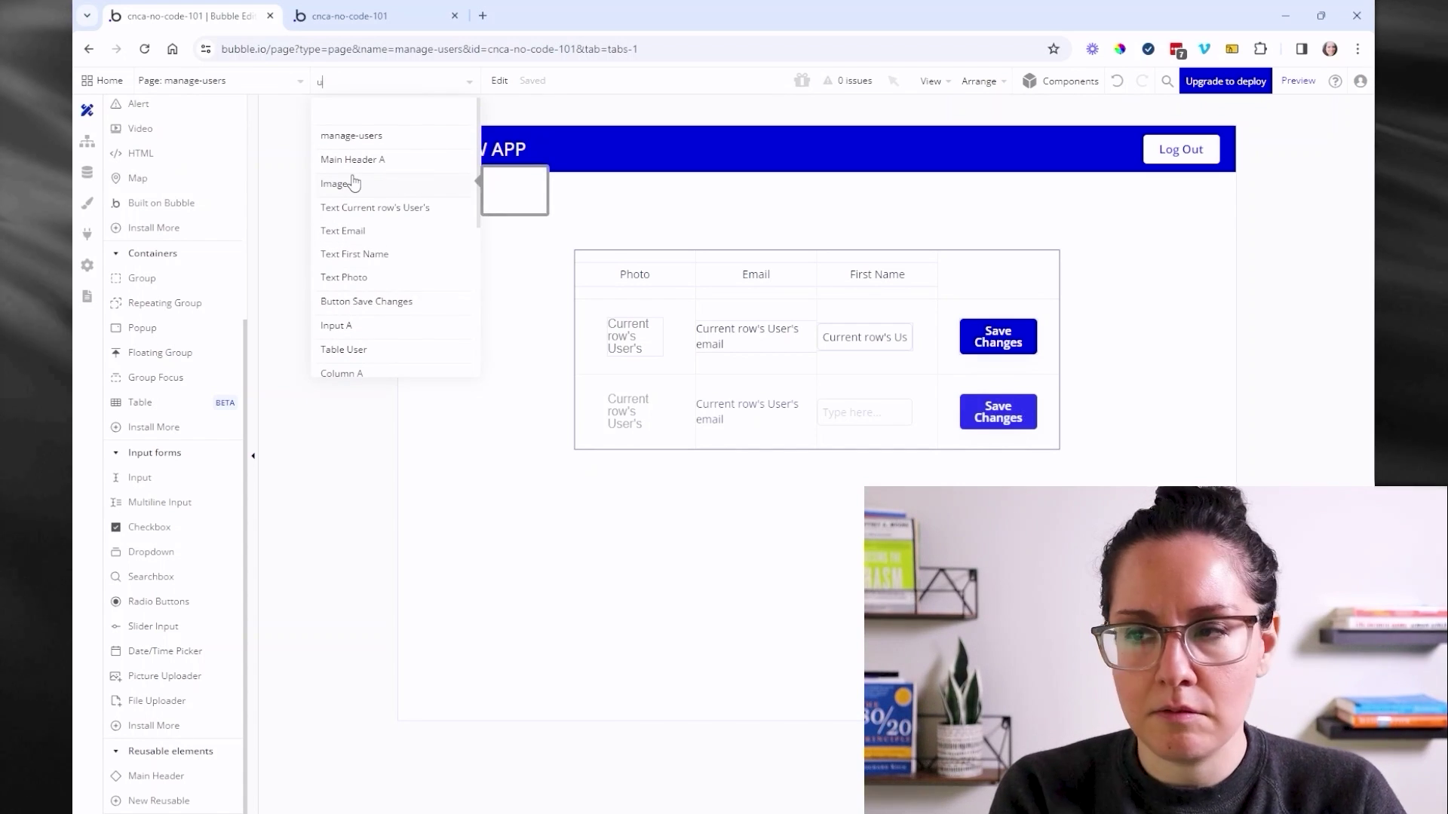
text(ser)
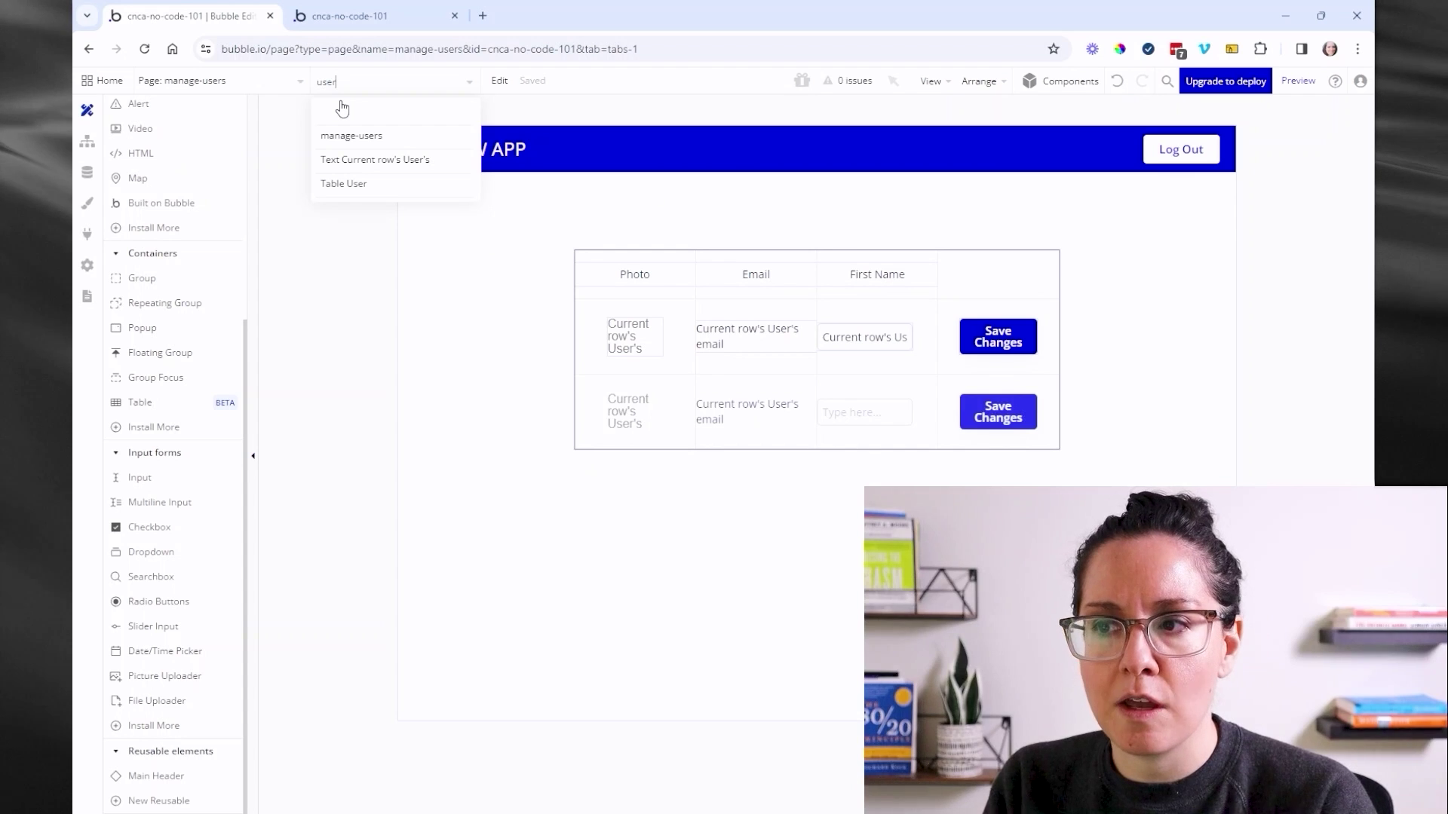
click(315, 262)
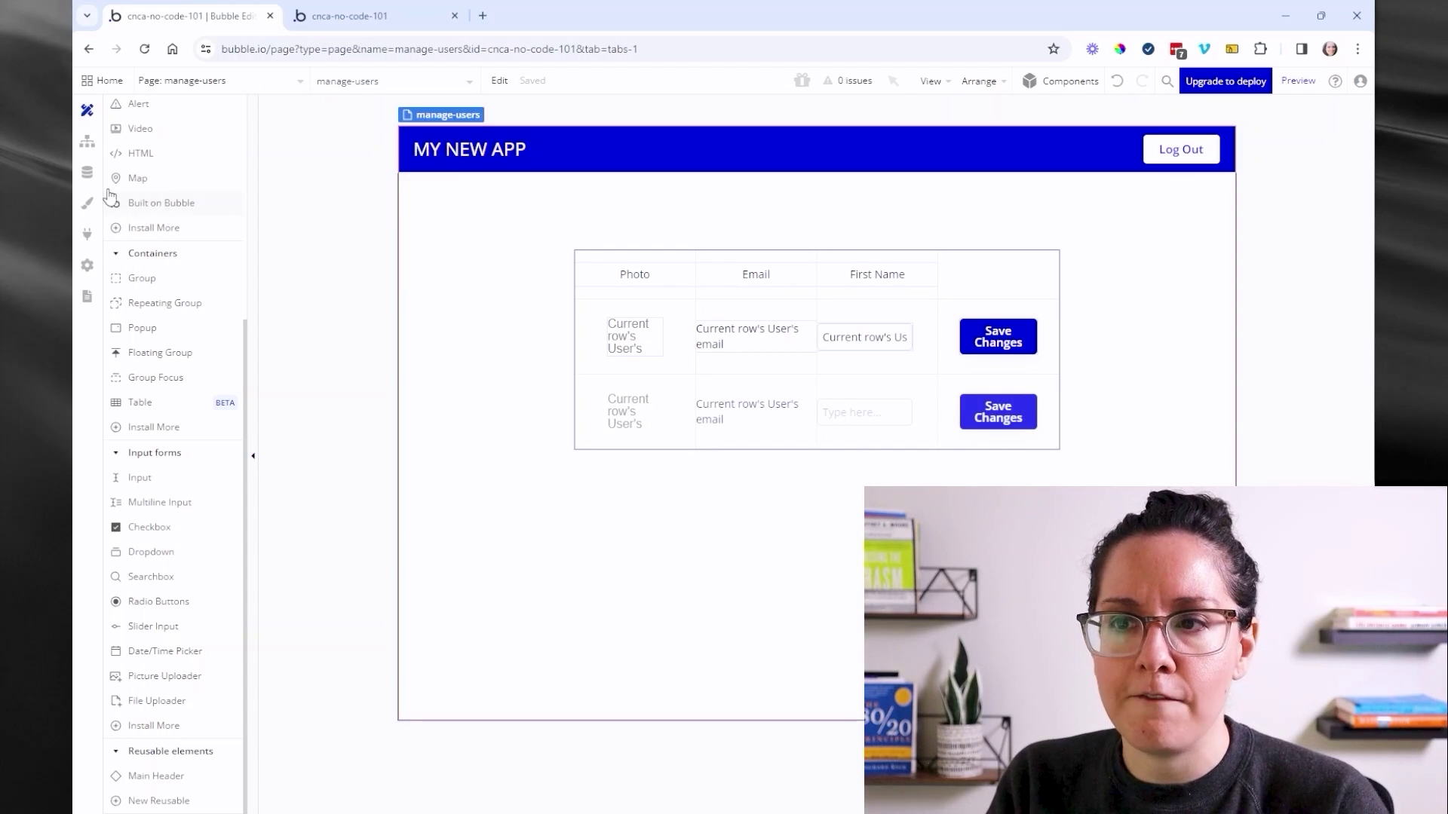
click(88, 141)
click(329, 81)
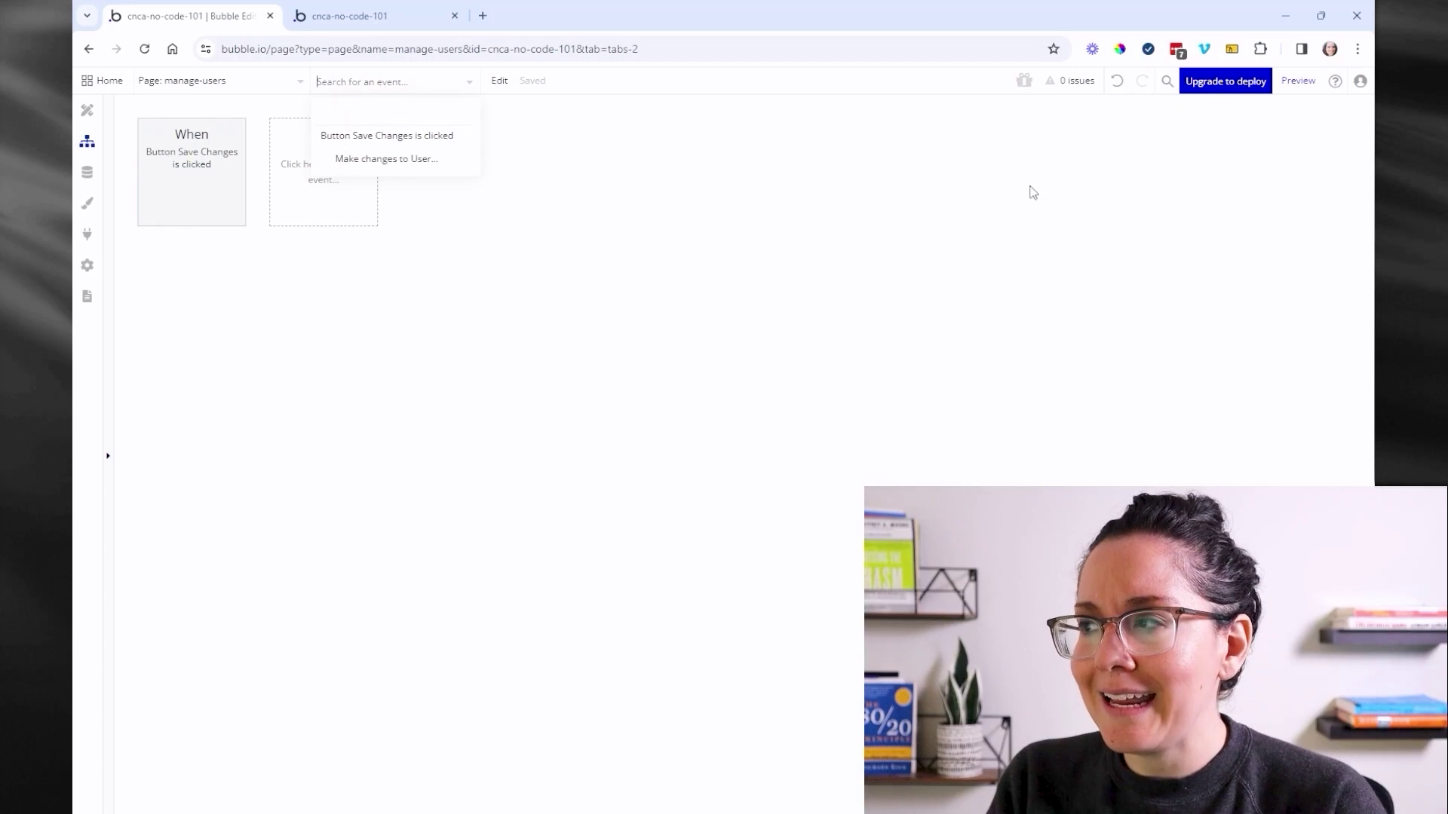
- Open the App search tool, move it left, and try searching by Uses field on User
click(1168, 80)
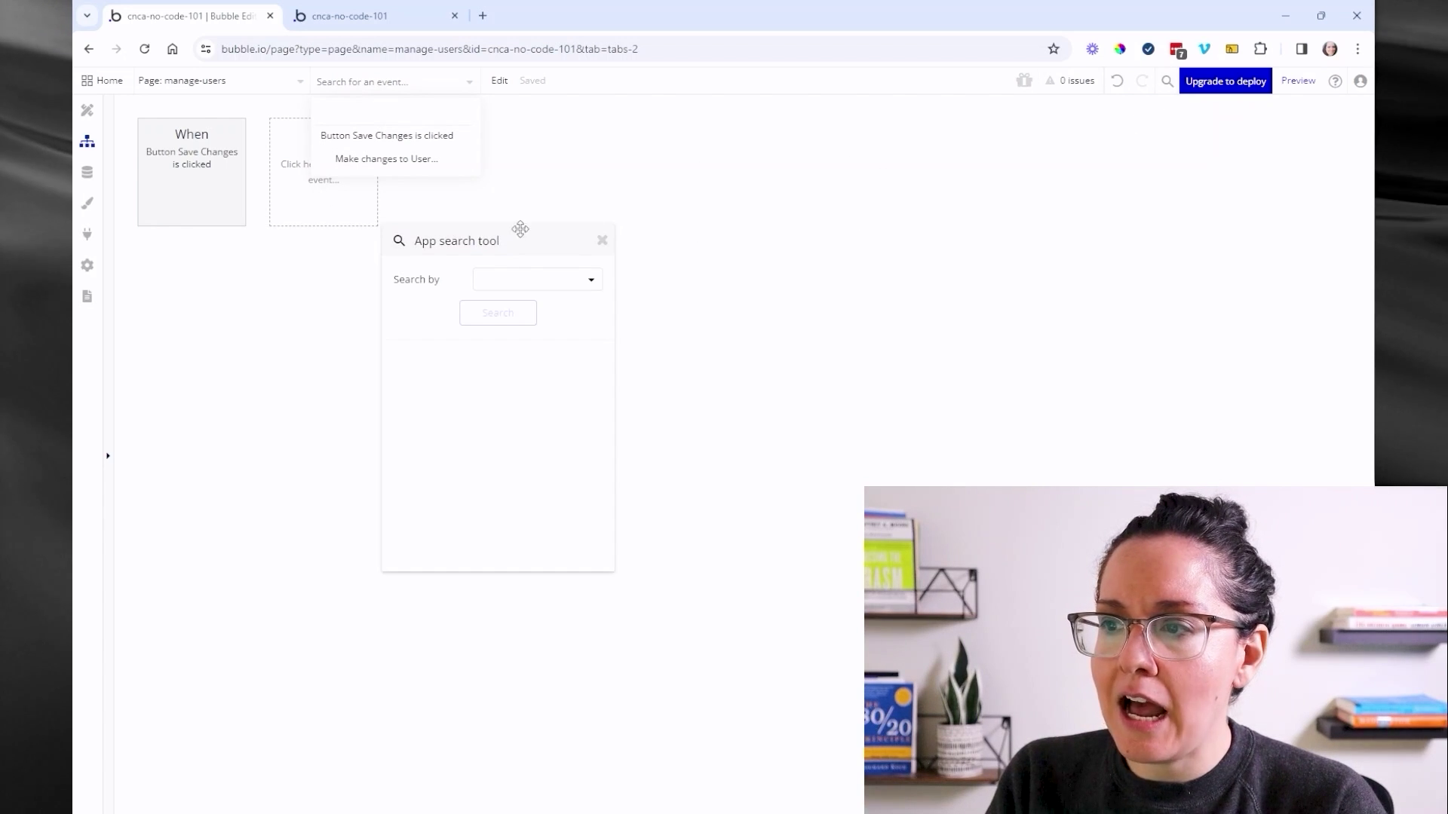
drag(483, 238, 301, 125)
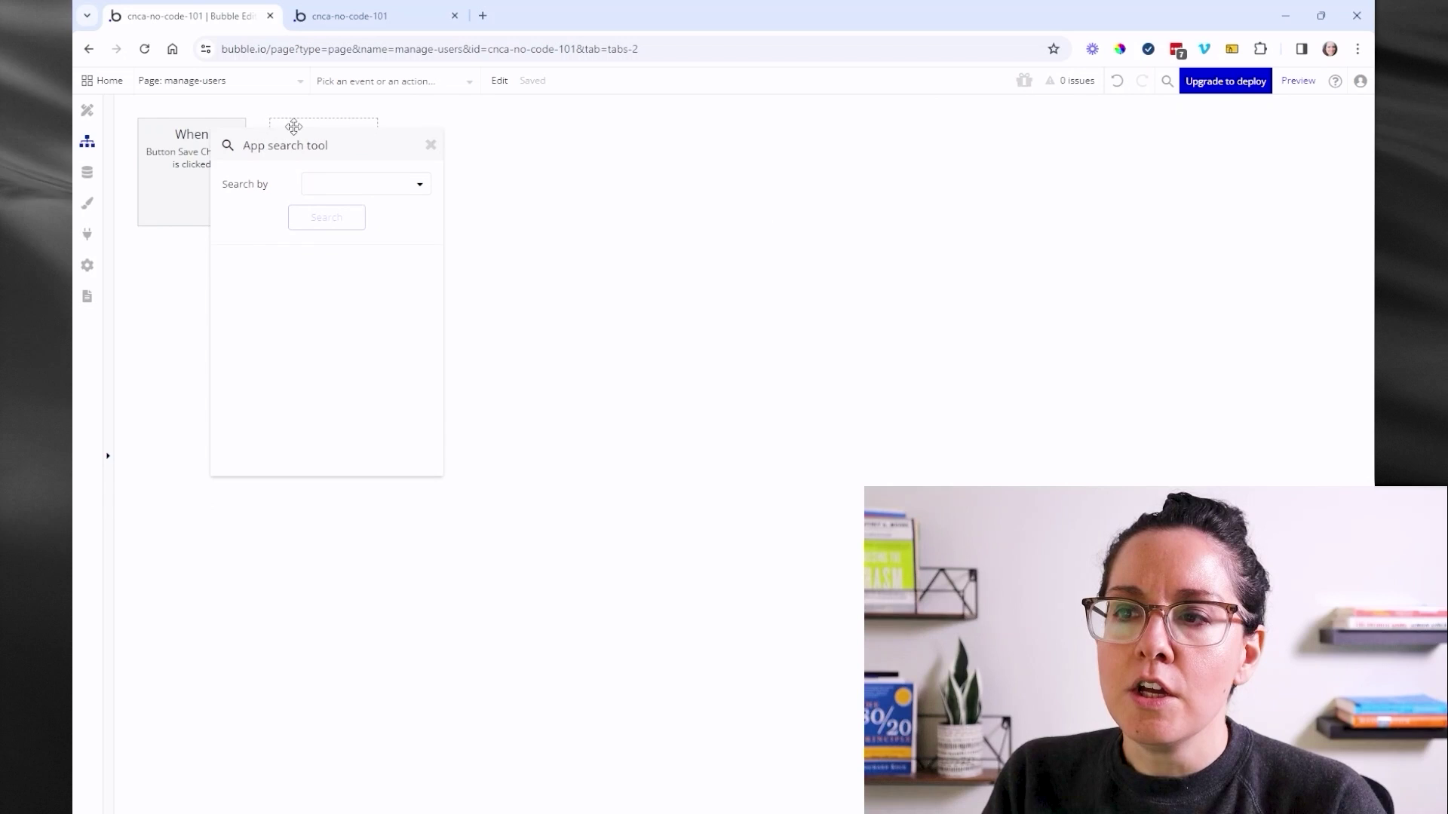
click(314, 176)
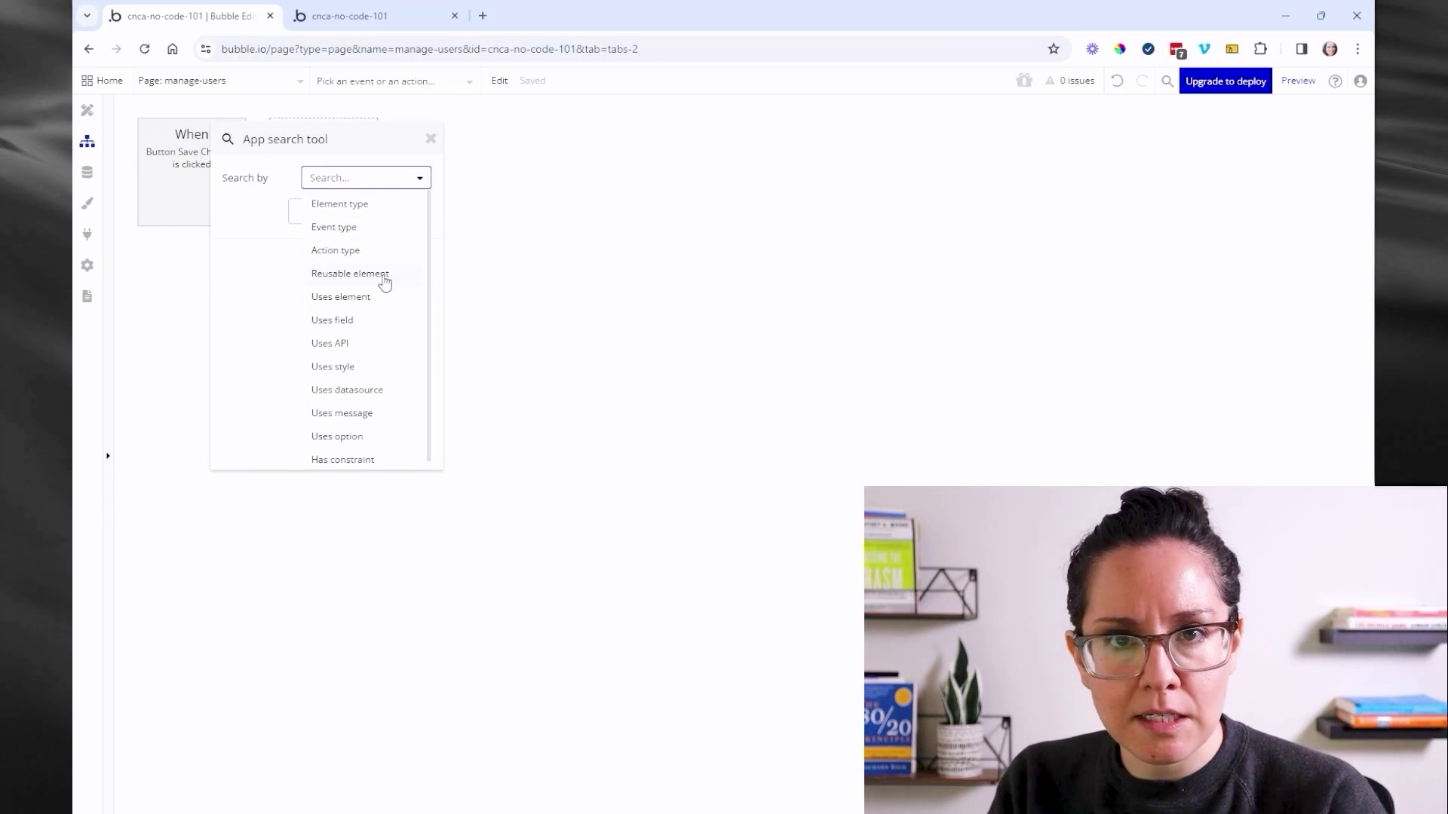
scroll(386, 282, down, 1)
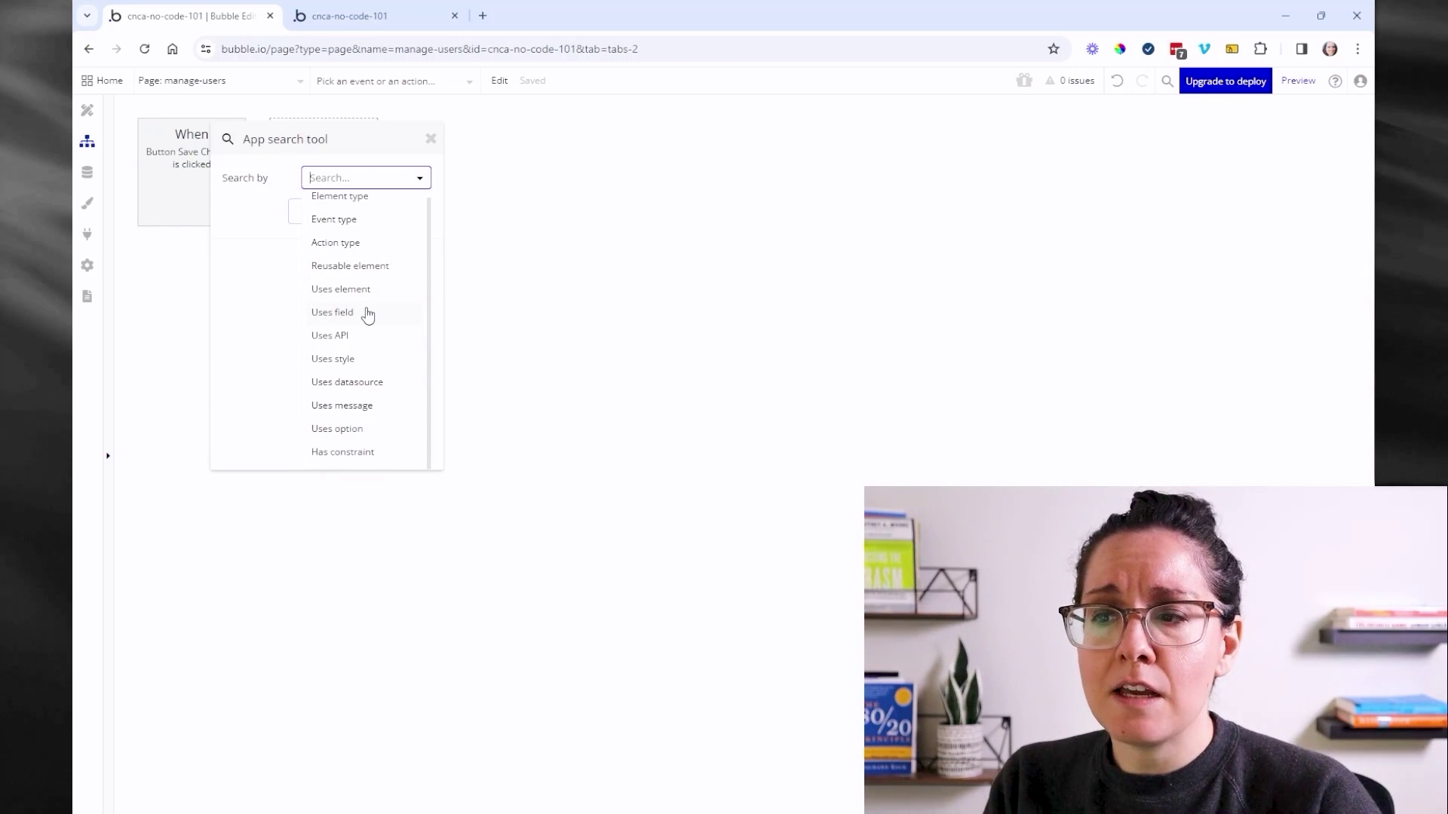
click(368, 315)
click(361, 211)
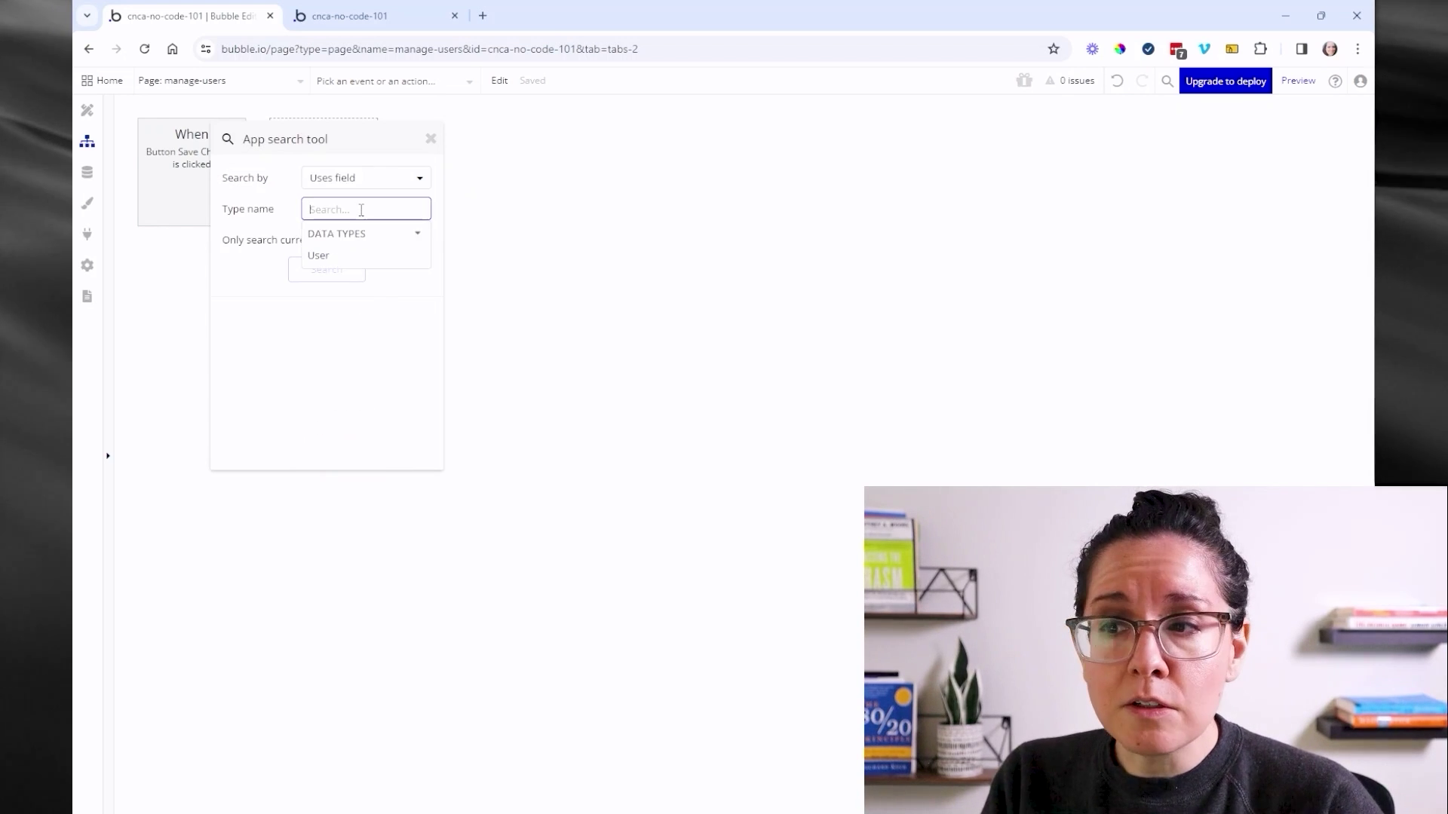
click(345, 256)
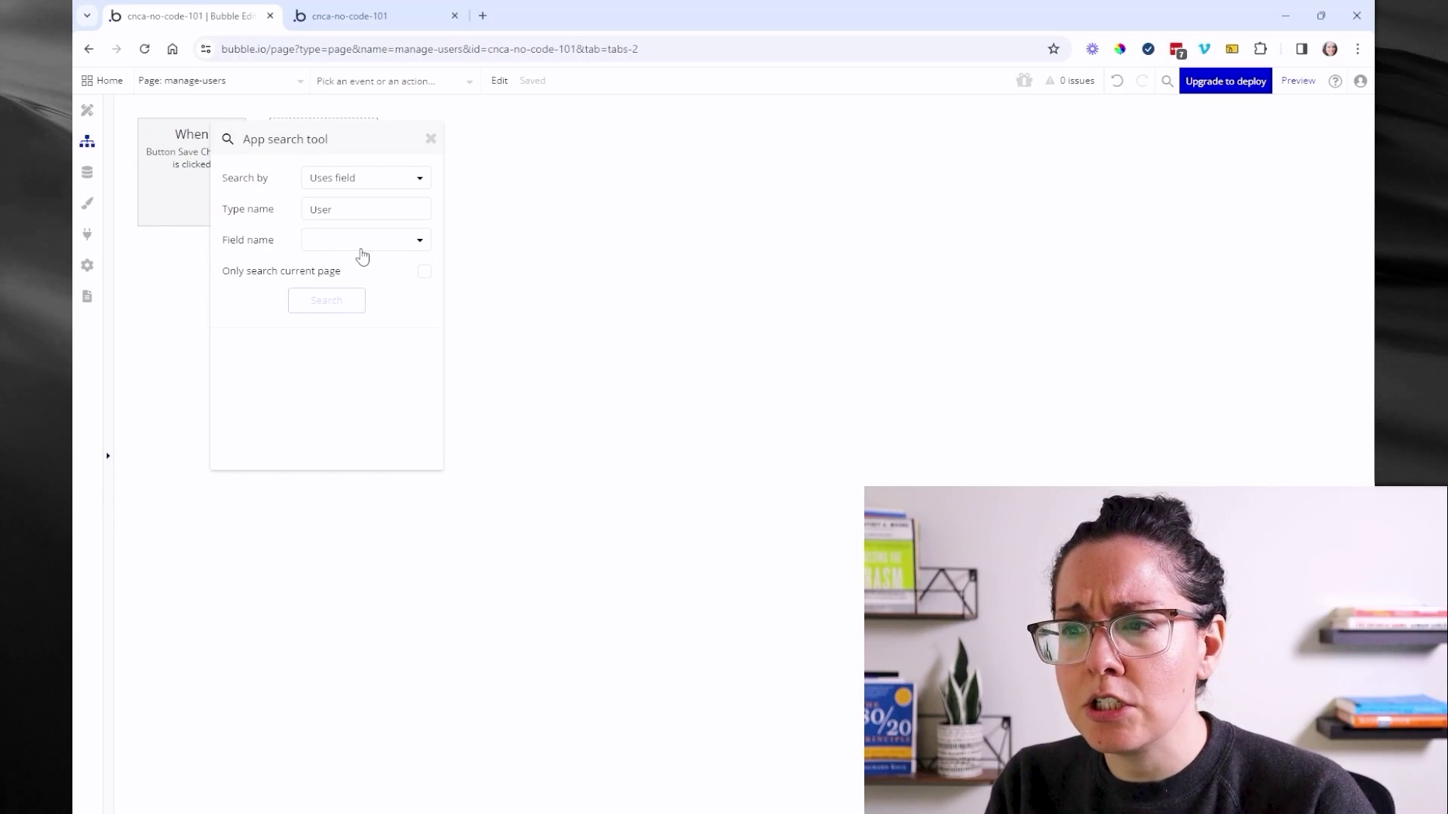
click(361, 249)
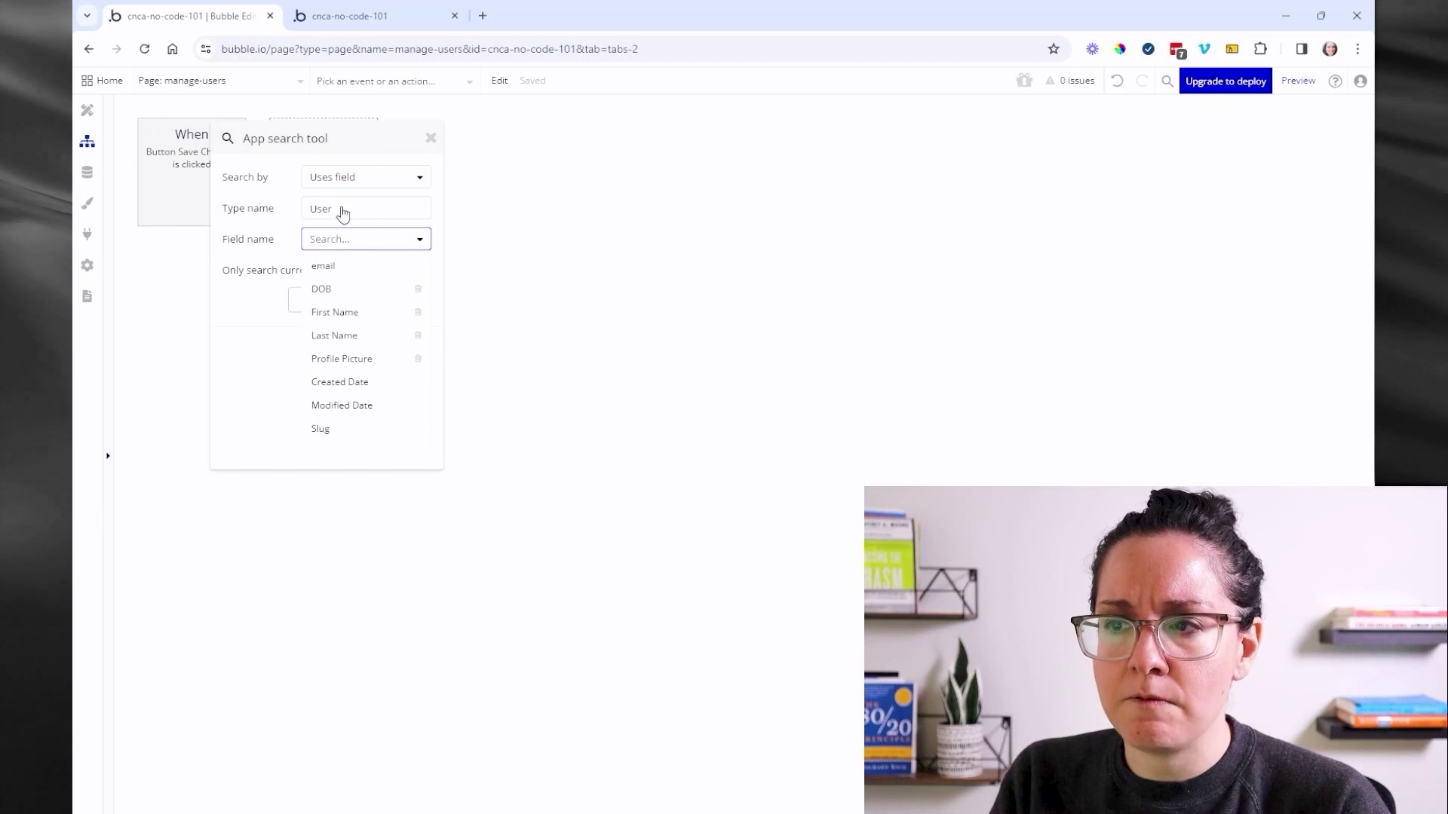
- Switch the search criterion to Action type and keep it selected
click(336, 175)
click(345, 248)
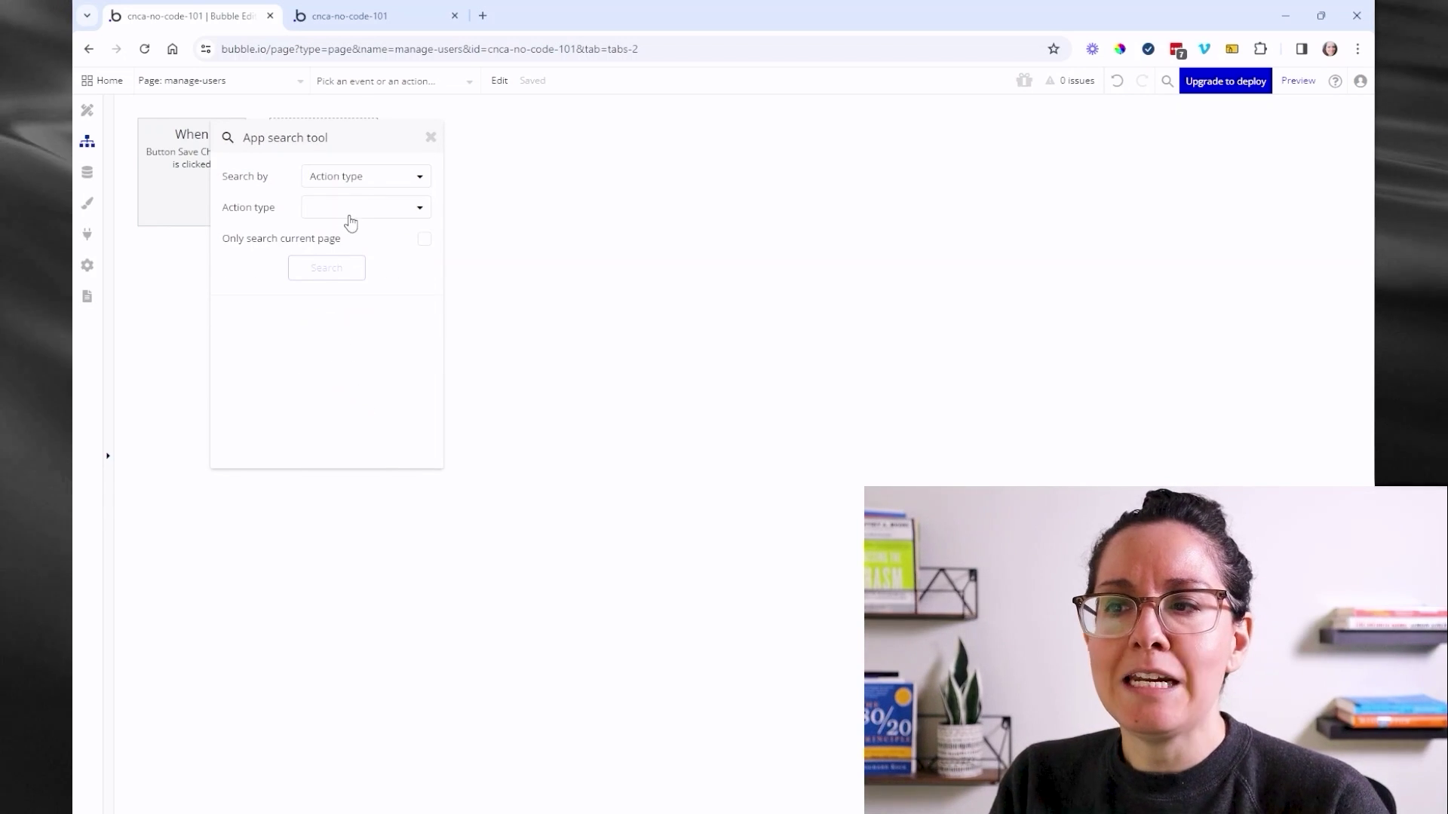
click(350, 213)
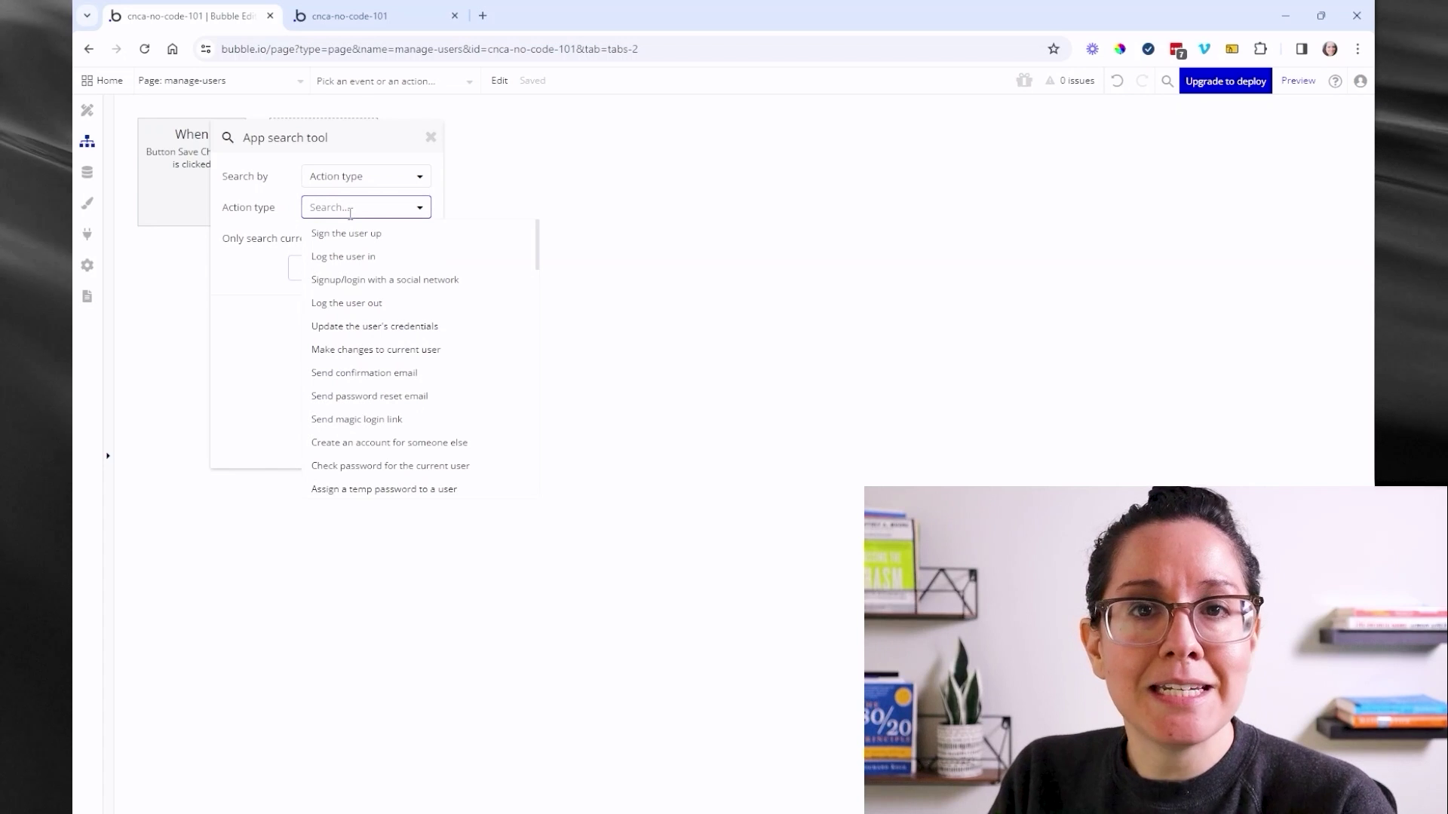
click(269, 216)
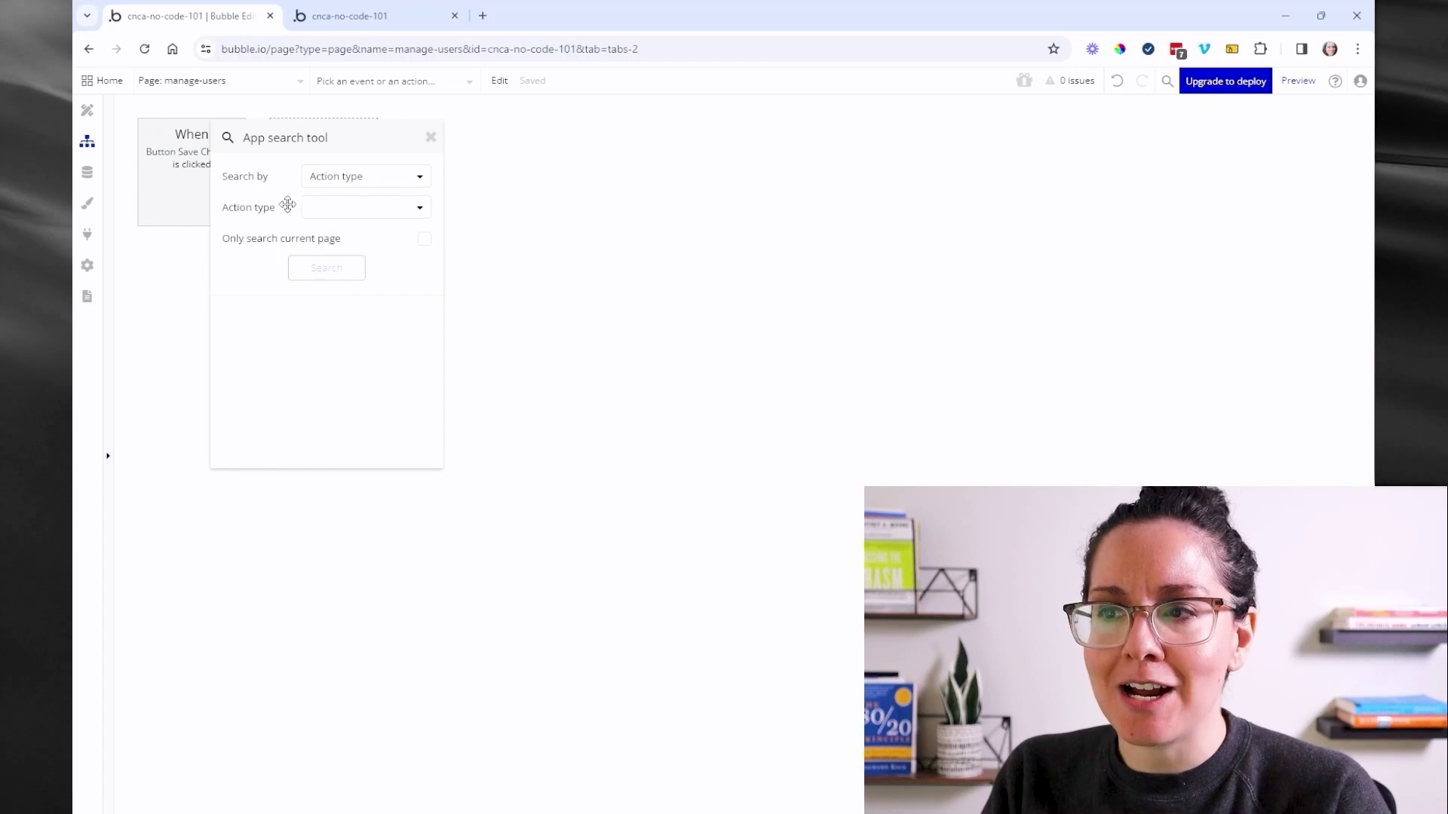
click(320, 179)
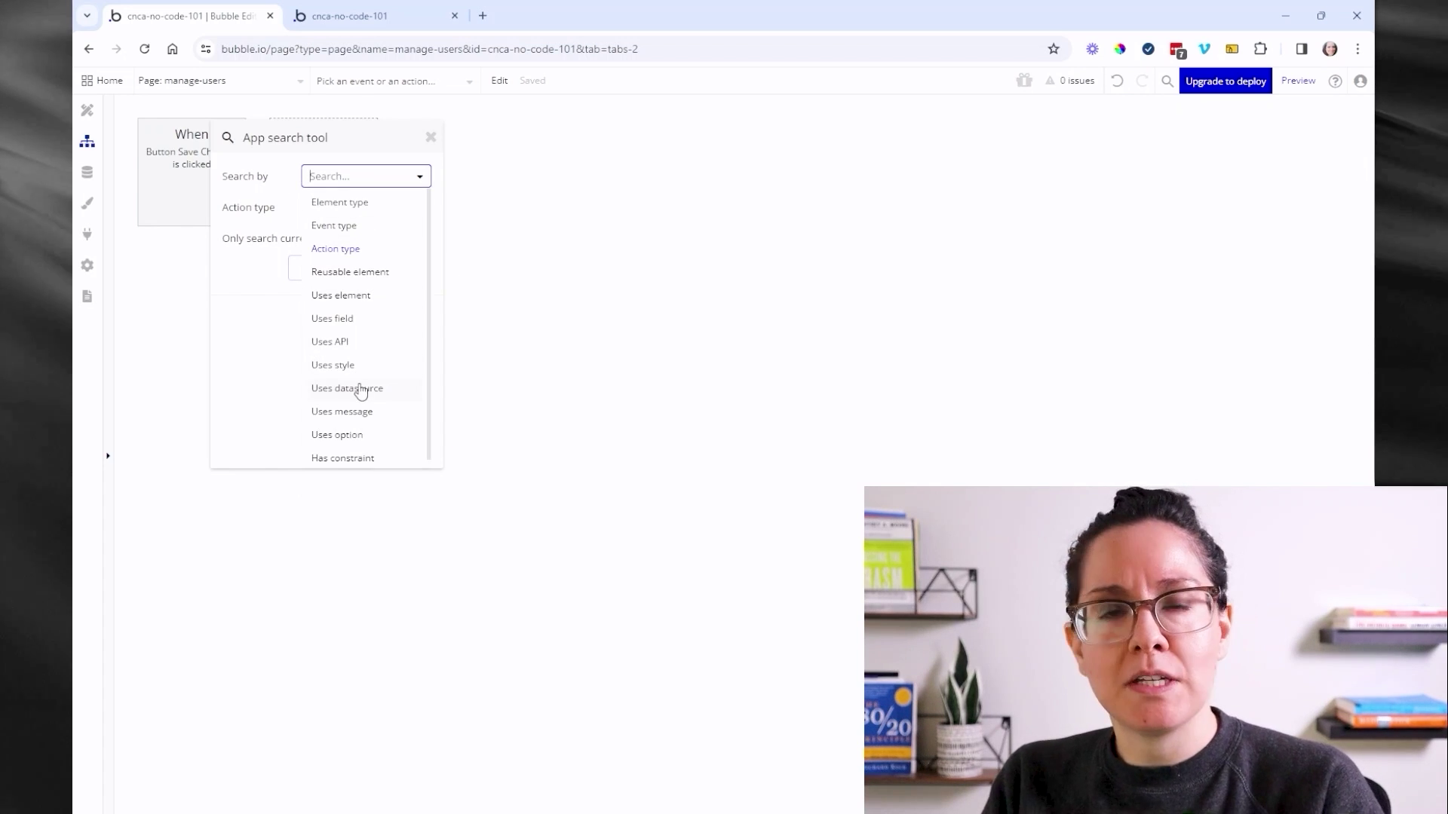
click(270, 318)
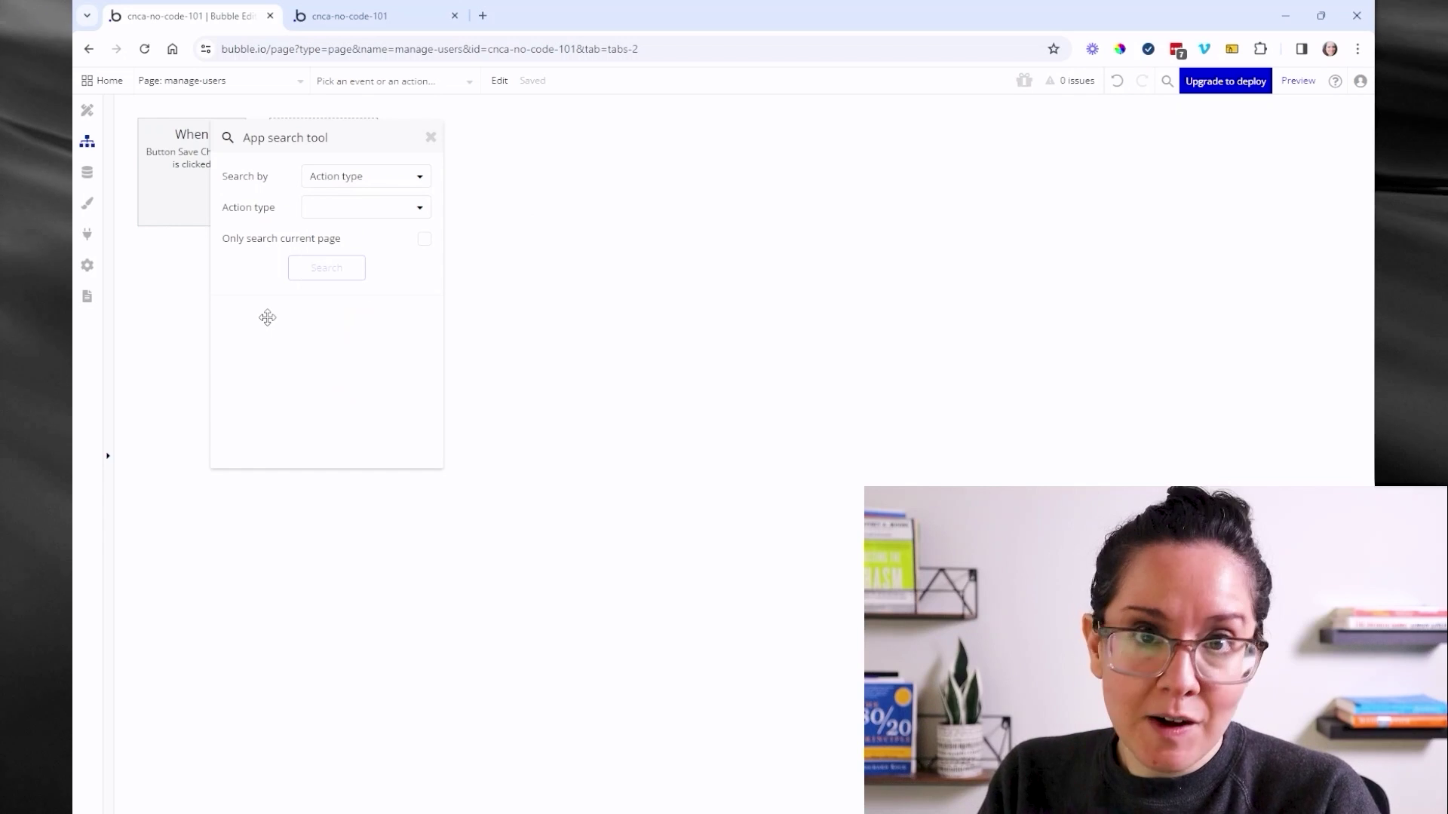